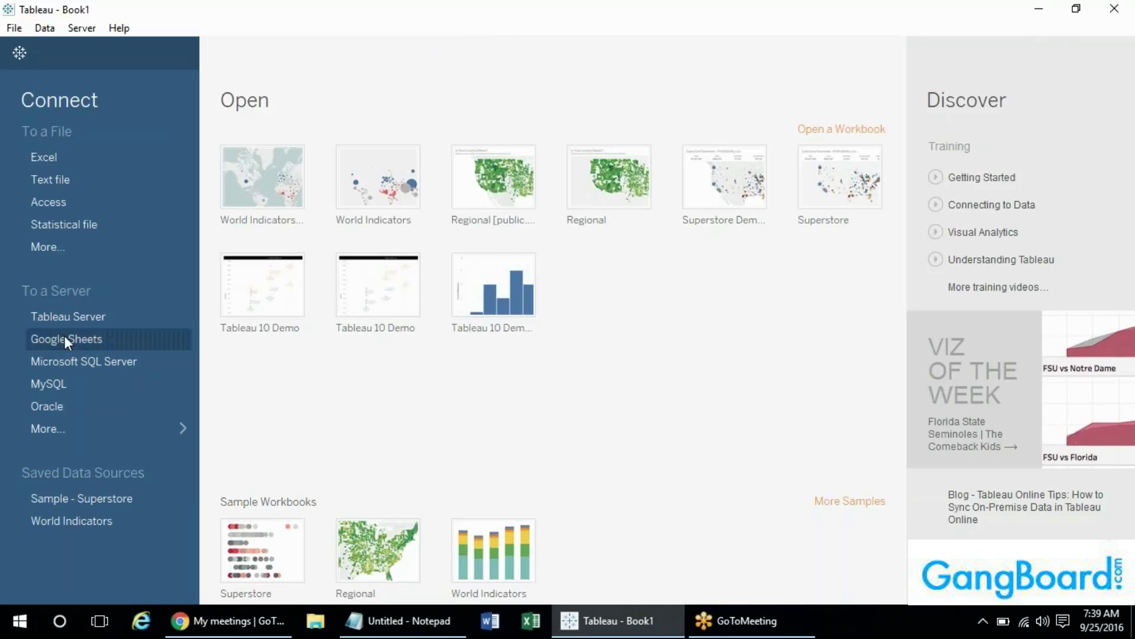
# - Open the Superstore sample workbook on its Sale Map worksheet and select the Discount measure
pyautogui.click(84, 429)
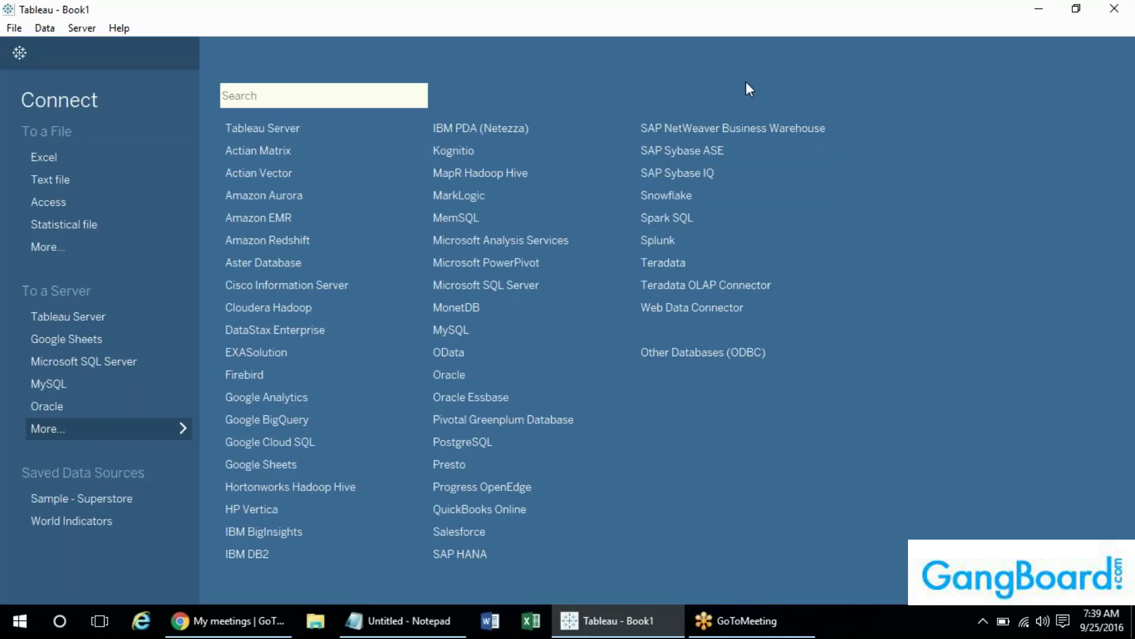
pyautogui.click(145, 427)
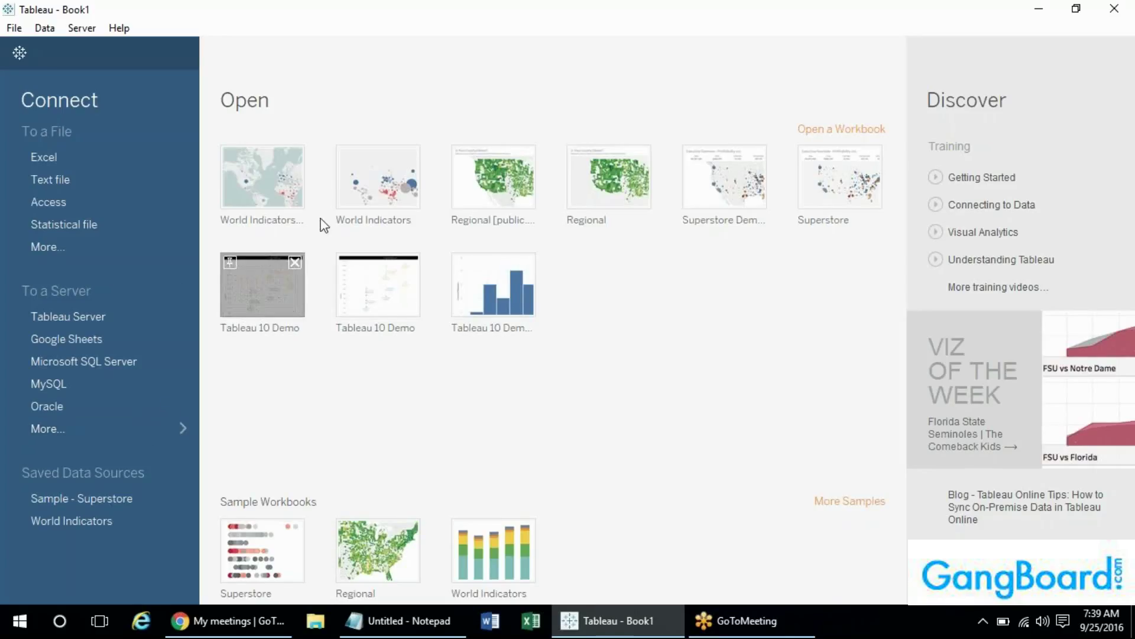
pyautogui.click(246, 557)
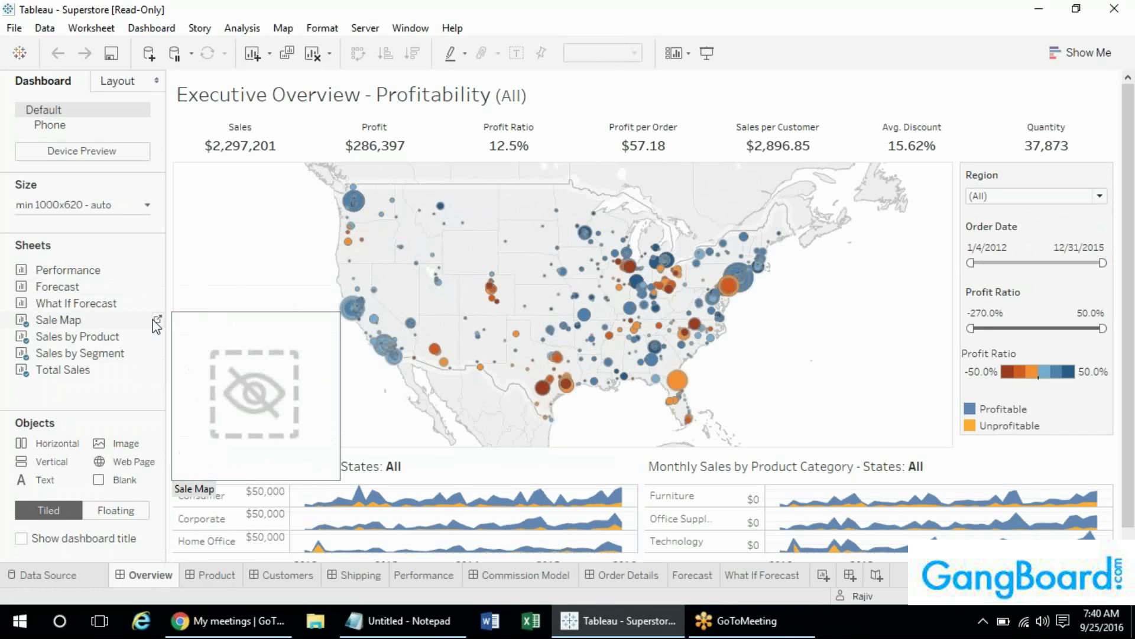
pyautogui.click(158, 319)
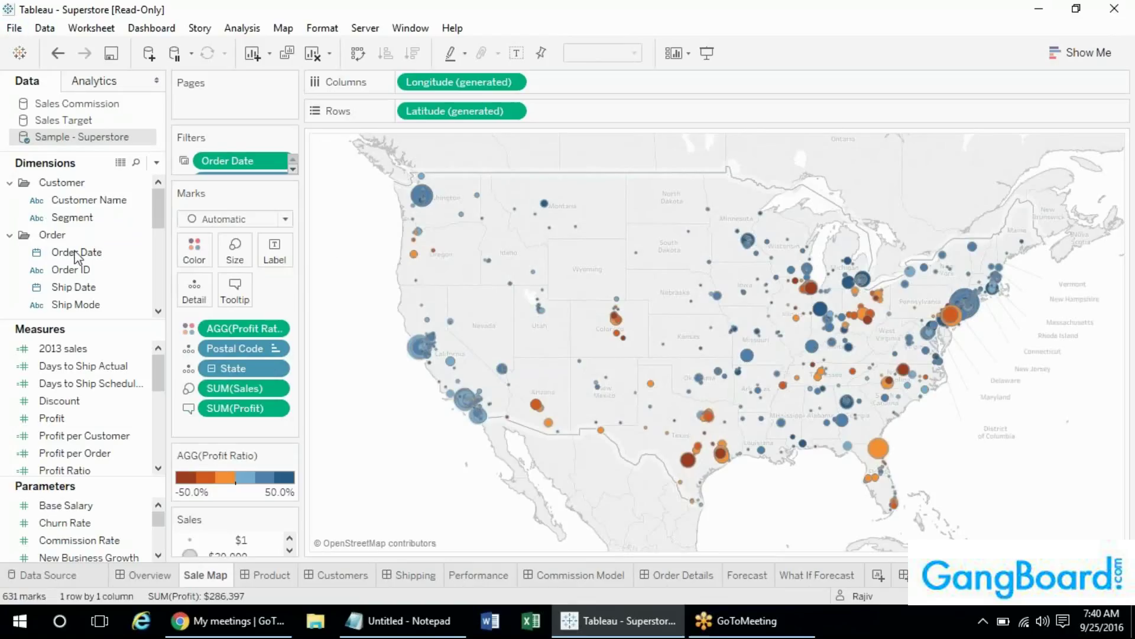
pyautogui.click(124, 401)
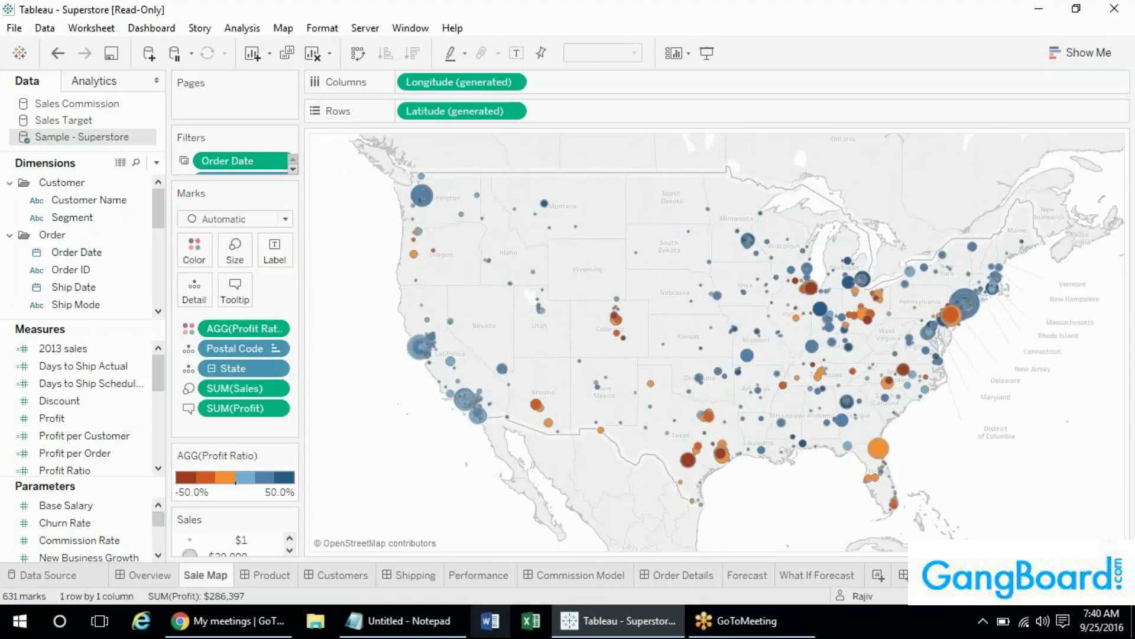
# - Bring the untitled Notepad window to the front over the Superstore Sale Map
pyautogui.click(420, 625)
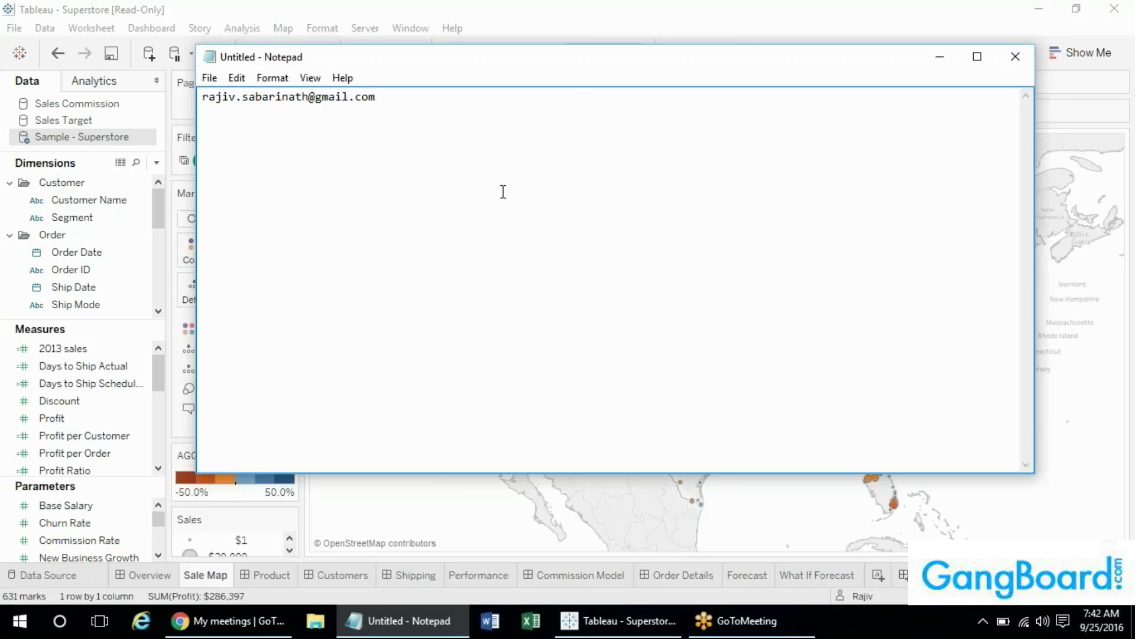
# - Return to Tableau and view the Overview tab's KPIs, sale map and monthly sales charts
pyautogui.click(603, 12)
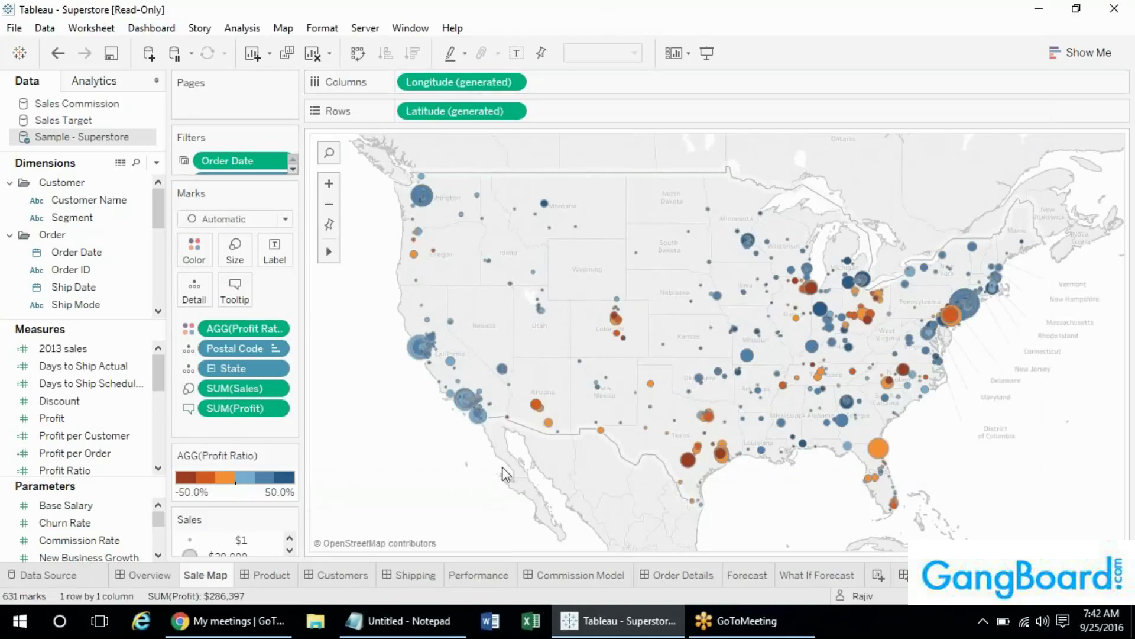
pyautogui.click(149, 574)
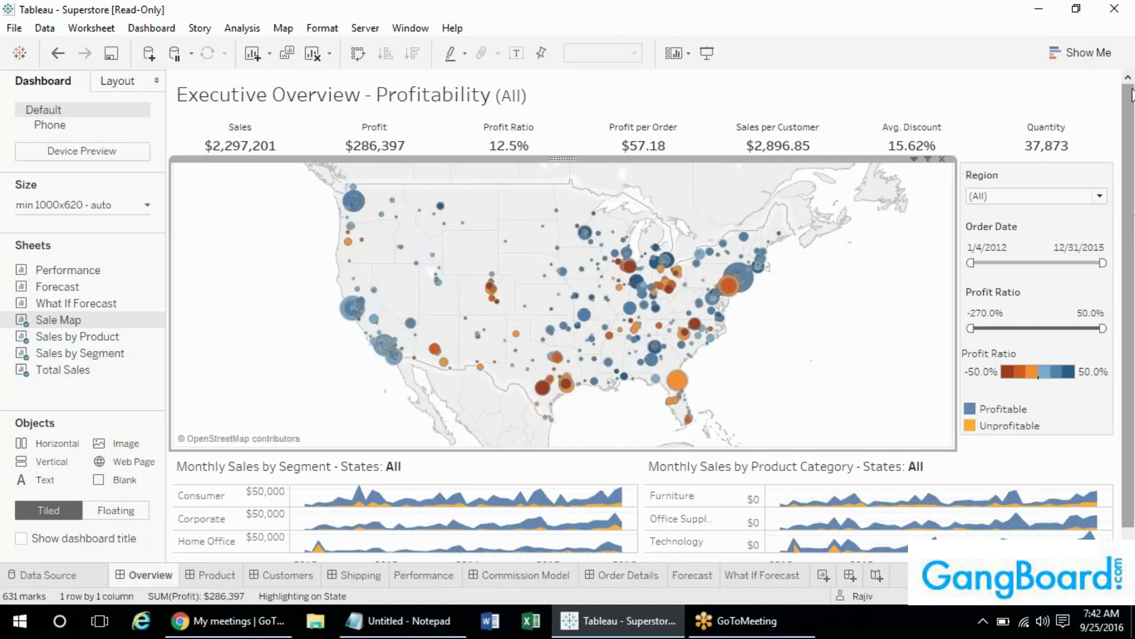
pyautogui.moveTo(1132, 99); pyautogui.dragTo(1133, 132)
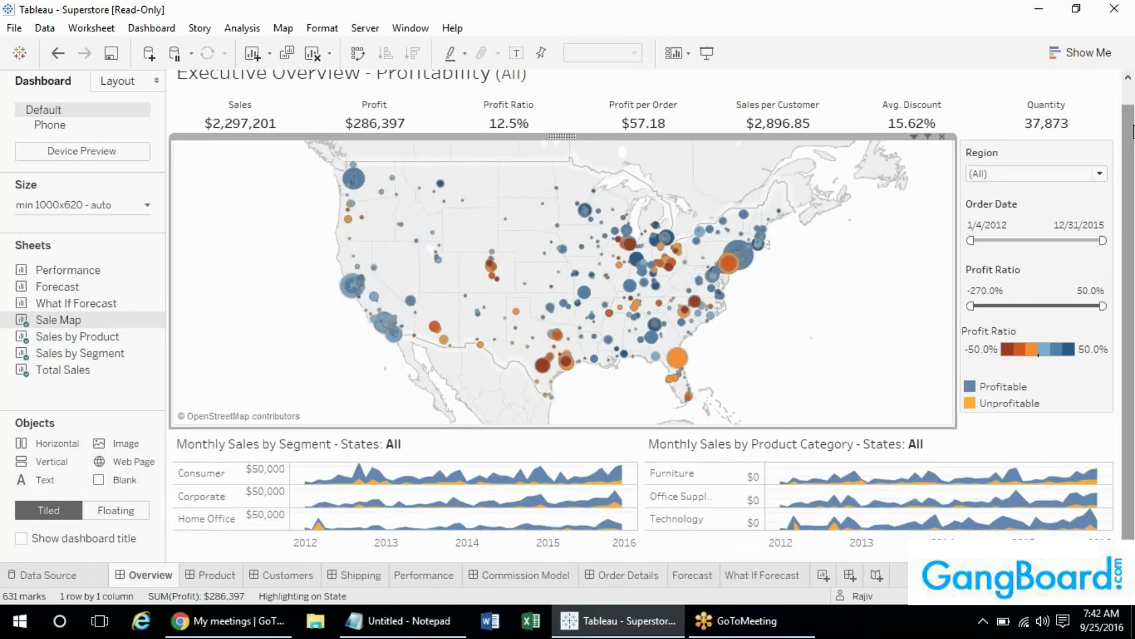
pyautogui.moveTo(1131, 135); pyautogui.dragTo(1131, 94)
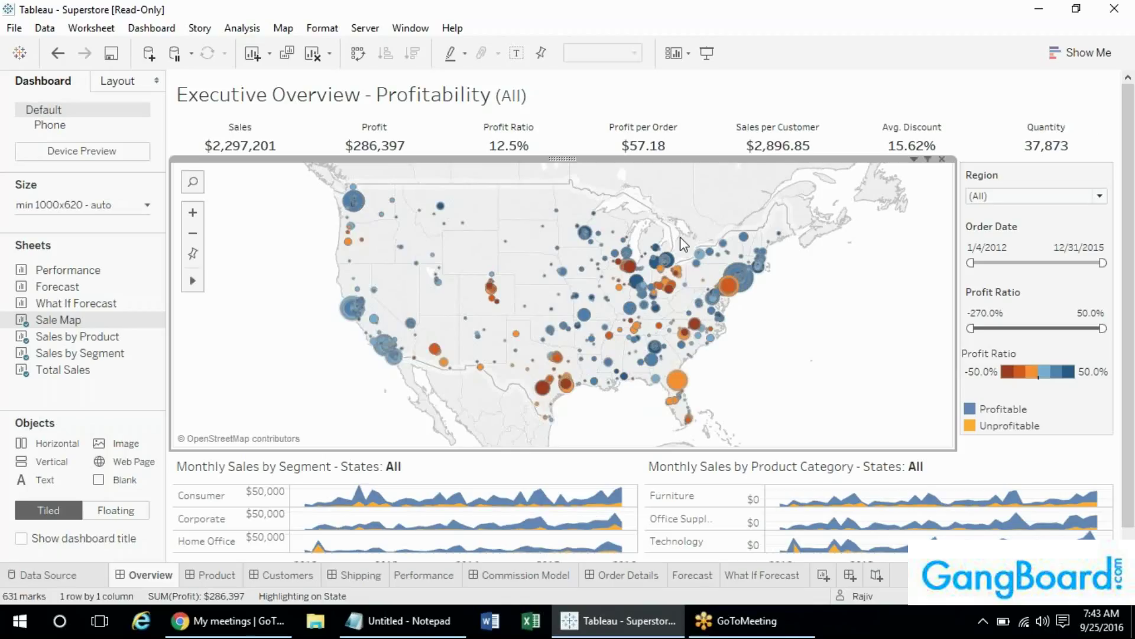
# - Start a new blank Excel workbook with a Region heading in A1
pyautogui.moveTo(374, 330)
pyautogui.click(522, 625)
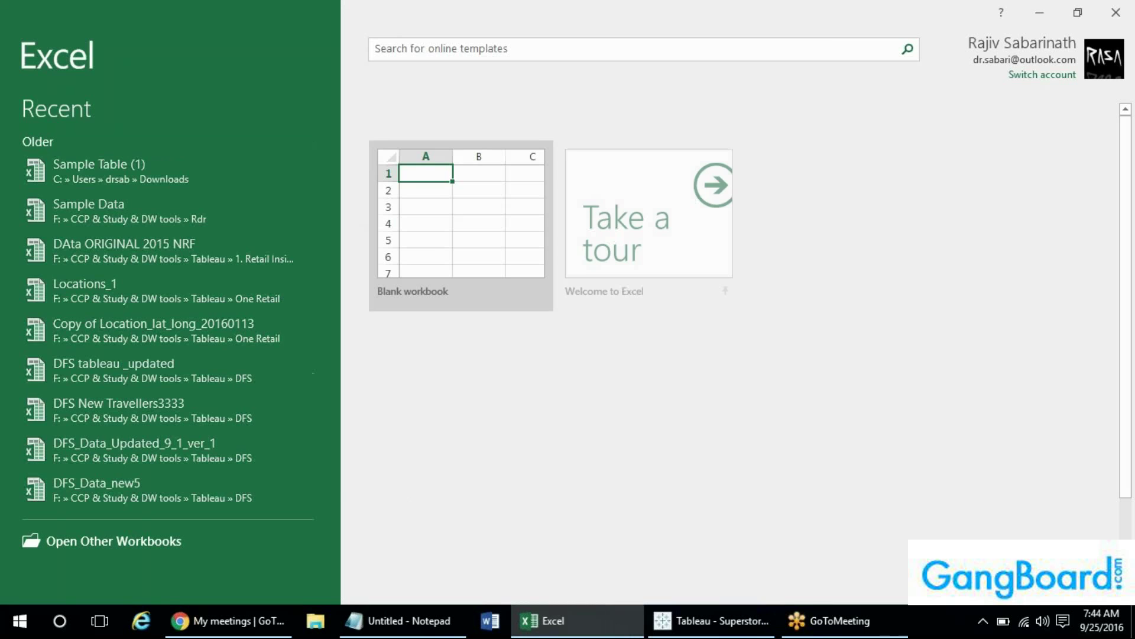
pyautogui.click(461, 228)
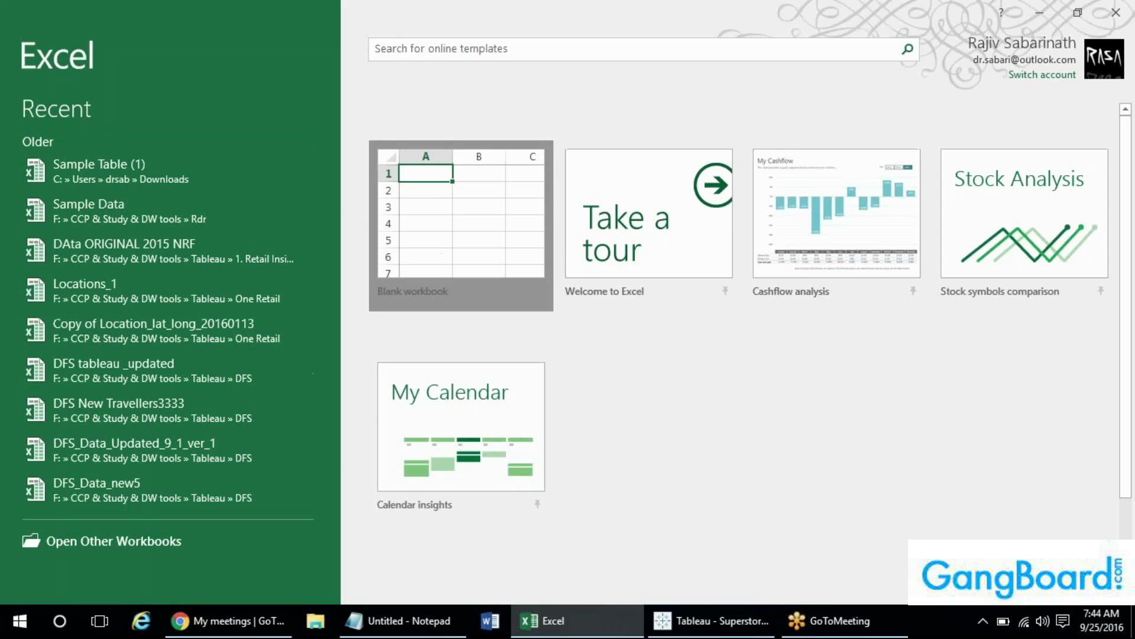
pyautogui.write('Region')
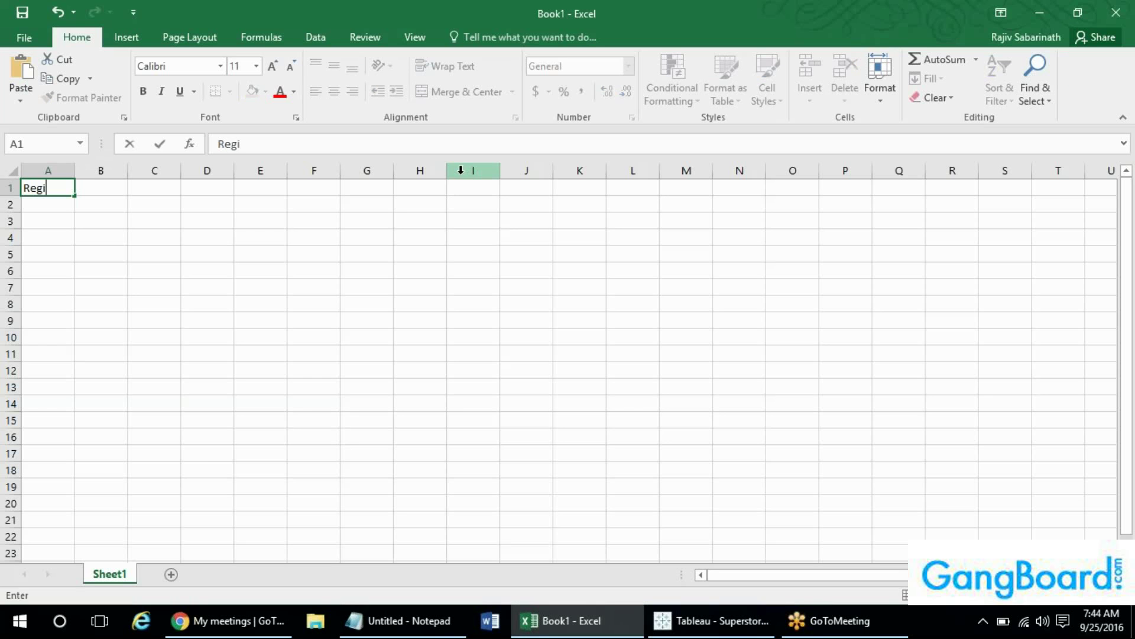
pyautogui.press('Return')
pyautogui.press('Return')
pyautogui.write('Nam')
pyautogui.press('BackSpace')
pyautogui.press('BackSpace')
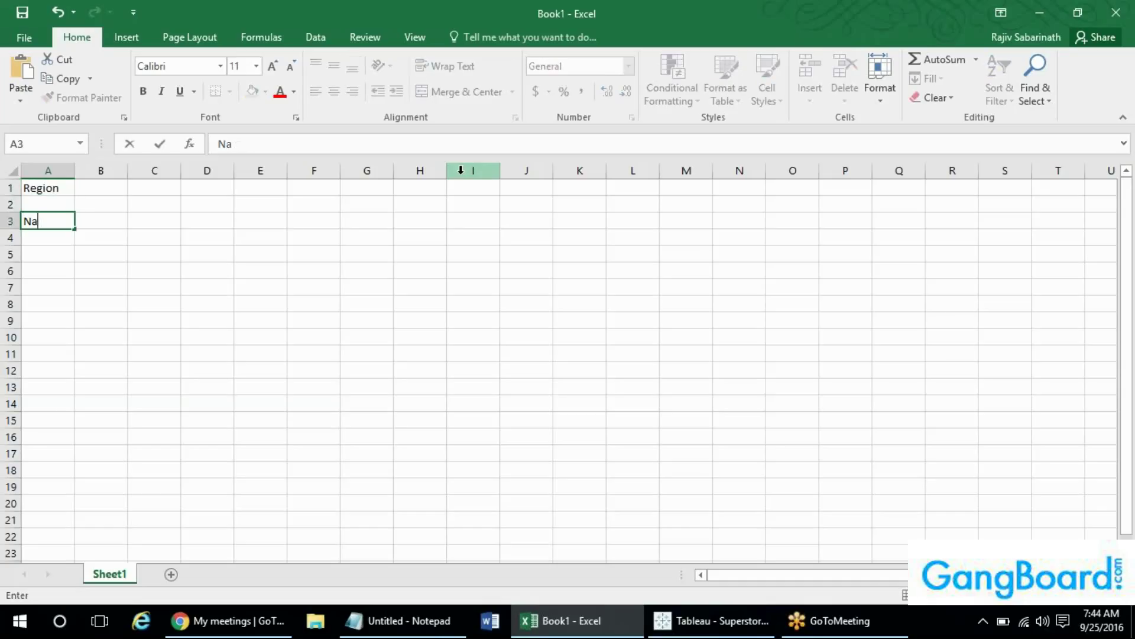
pyautogui.press('Escape')
pyautogui.press('Up')
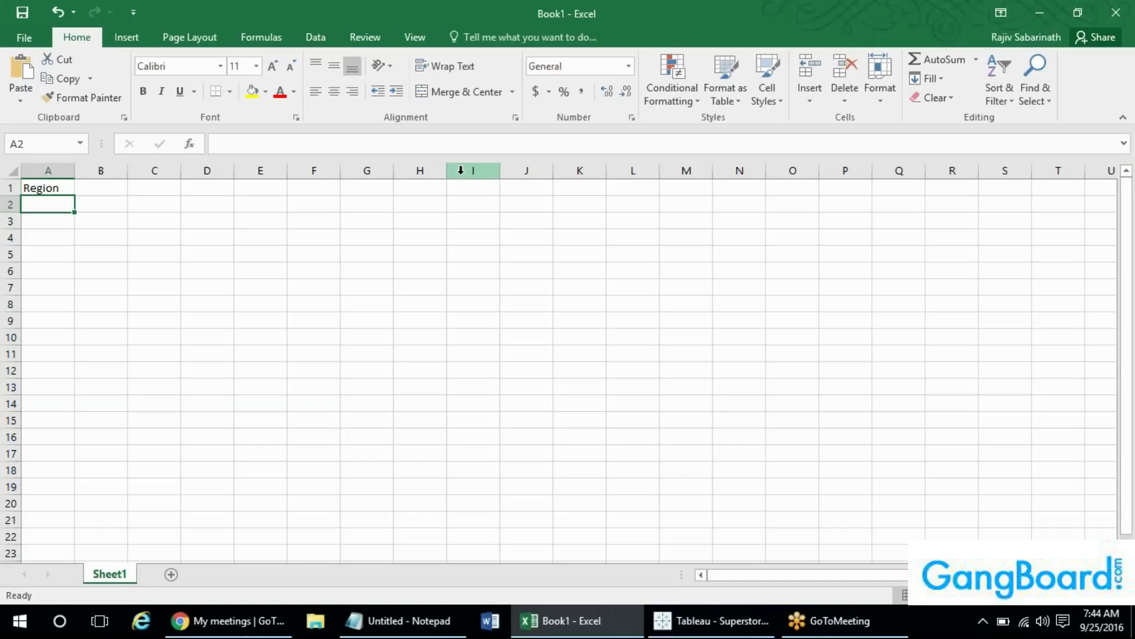
# - Enter America in A2 and a Sales heading in B1
pyautogui.hotkey('alt', 'Tab')
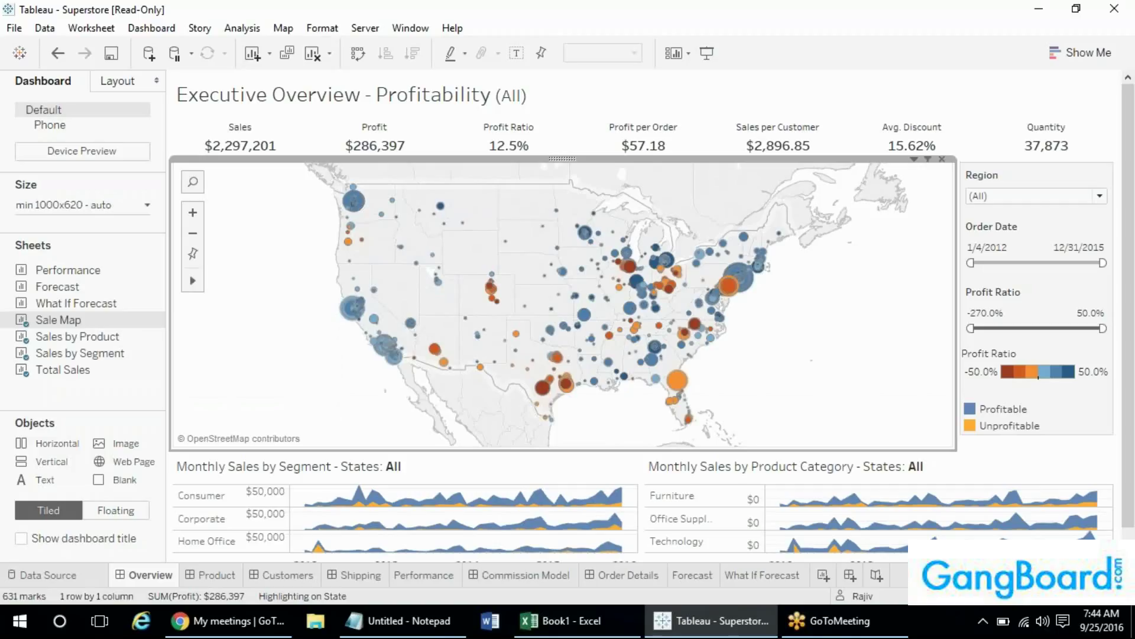
pyautogui.hotkey('alt', 'Tab')
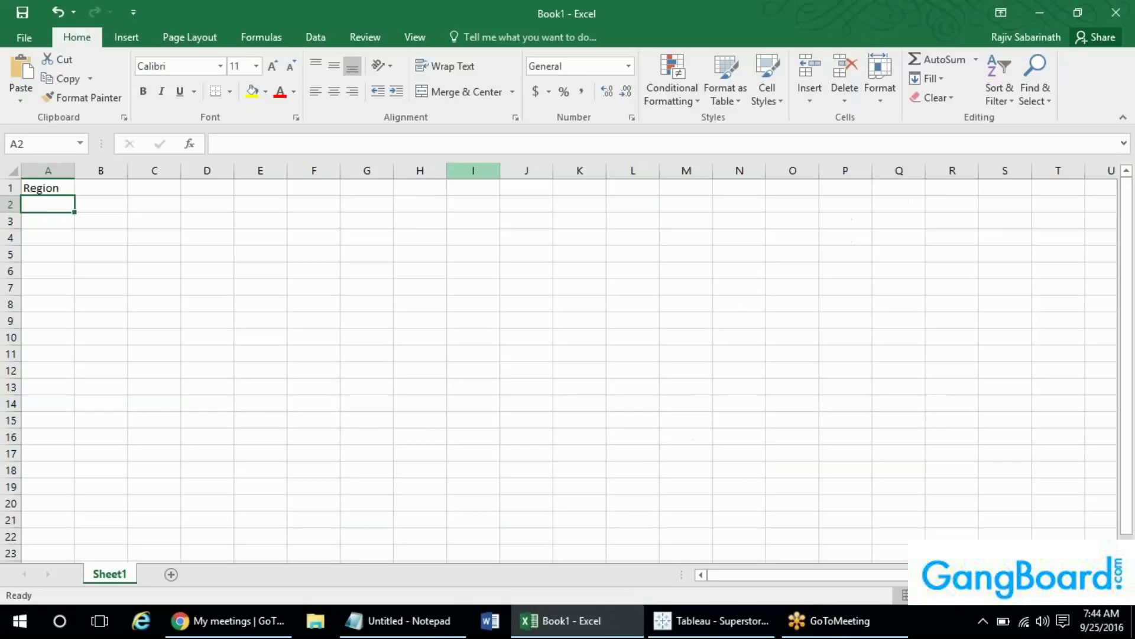
pyautogui.write('Ameriva')
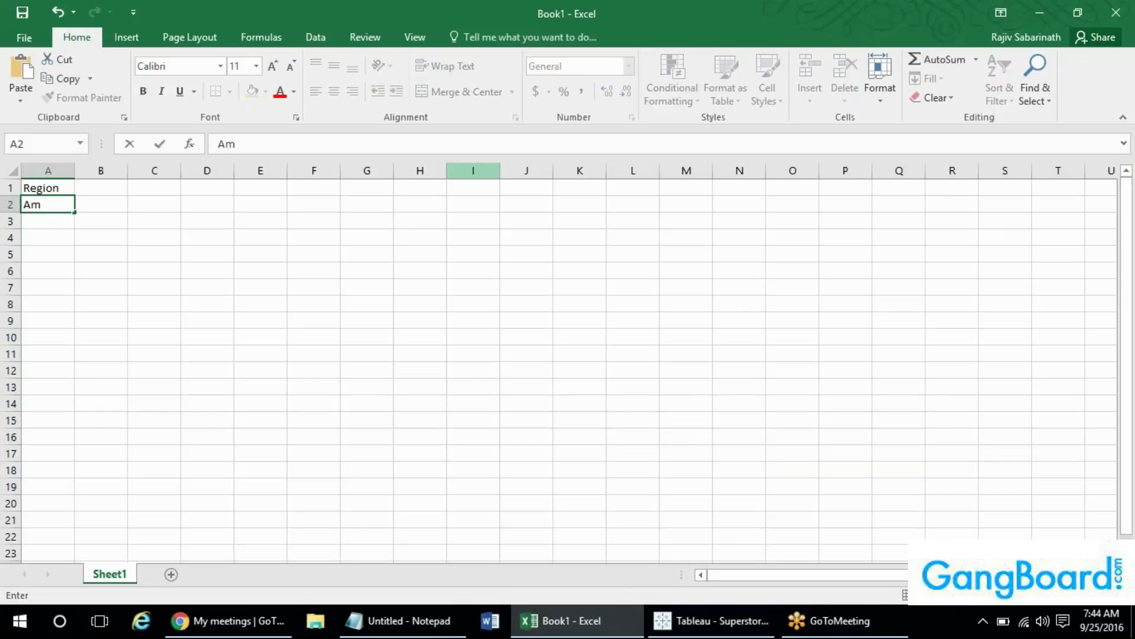
pyautogui.press('BackSpace')
pyautogui.press('BackSpace')
pyautogui.write('ca')
pyautogui.press('Up')
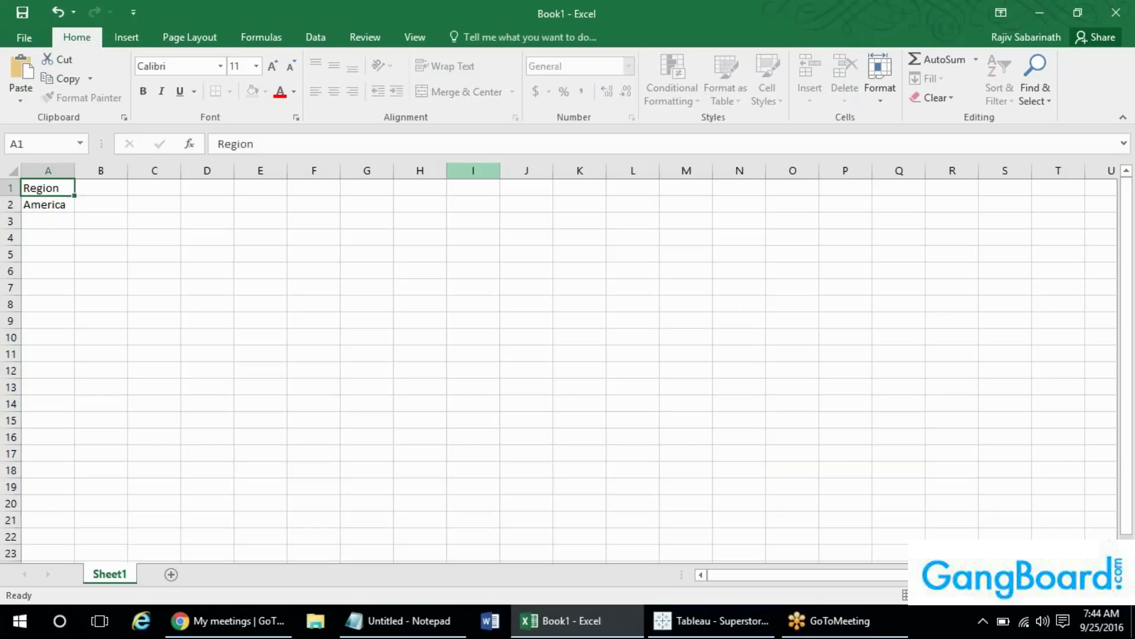
pyautogui.press('Right')
pyautogui.write('Sales')
pyautogui.press('Return')
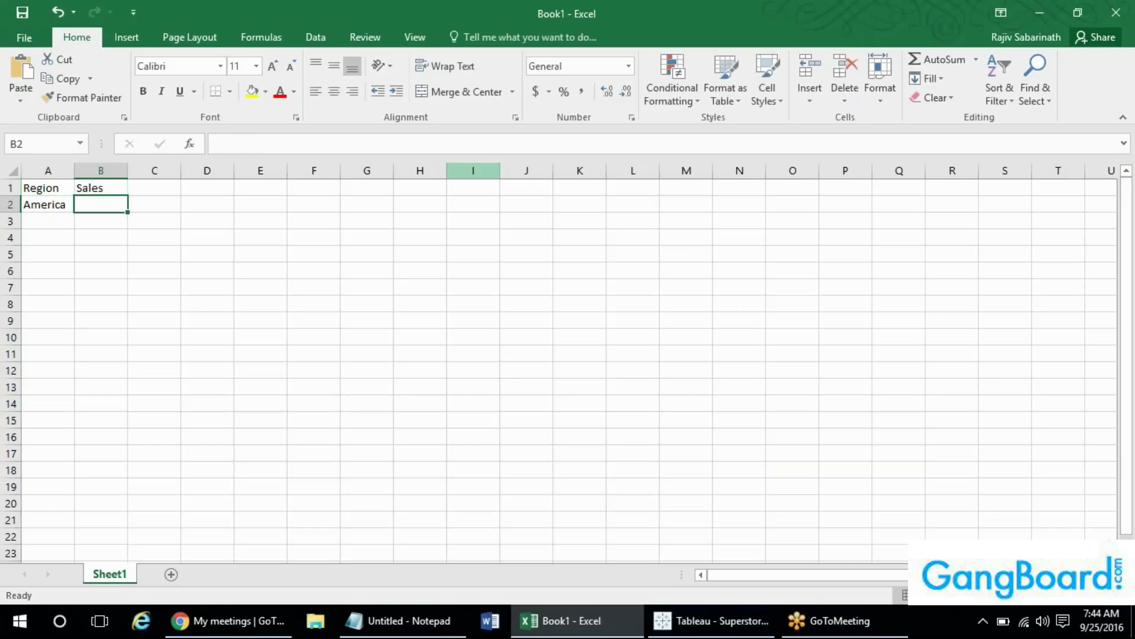
# - Enter the formula =RANDBETWEEN(1,100) in cell B2
pyautogui.write('=Rand')
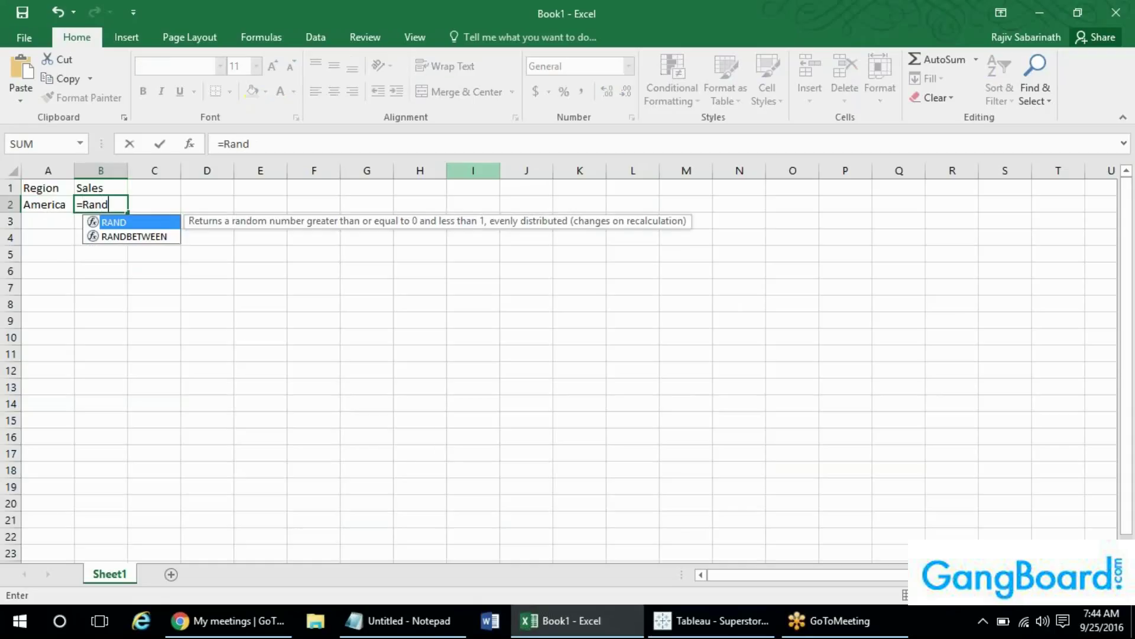
pyautogui.press('Down')
pyautogui.press('Return')
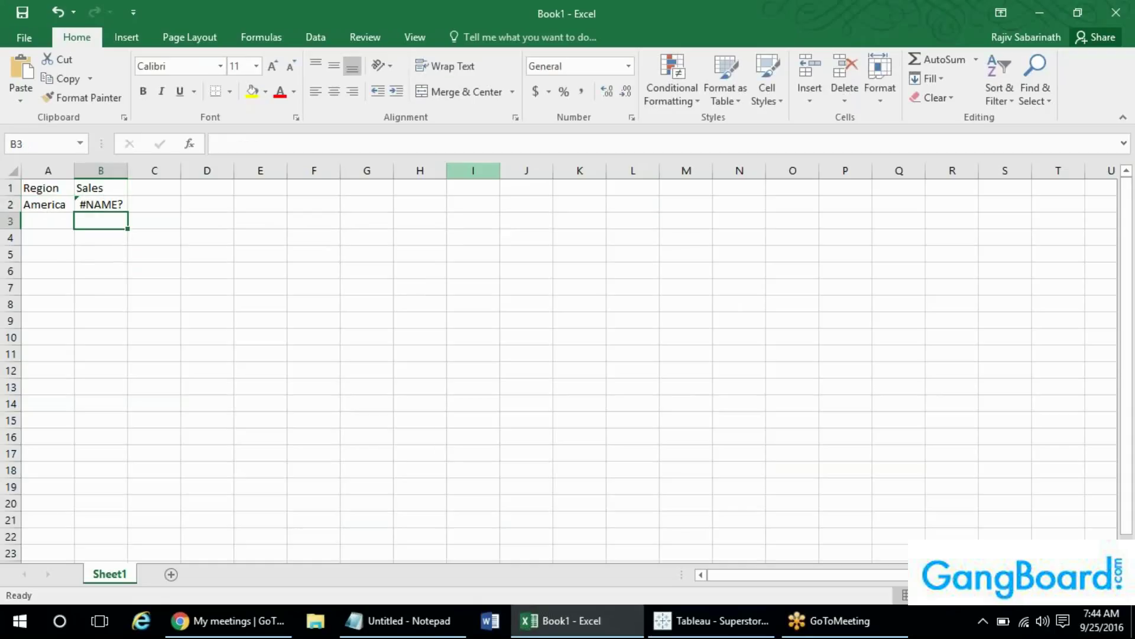
pyautogui.press('Up')
pyautogui.press('F2')
pyautogui.write('betwe')
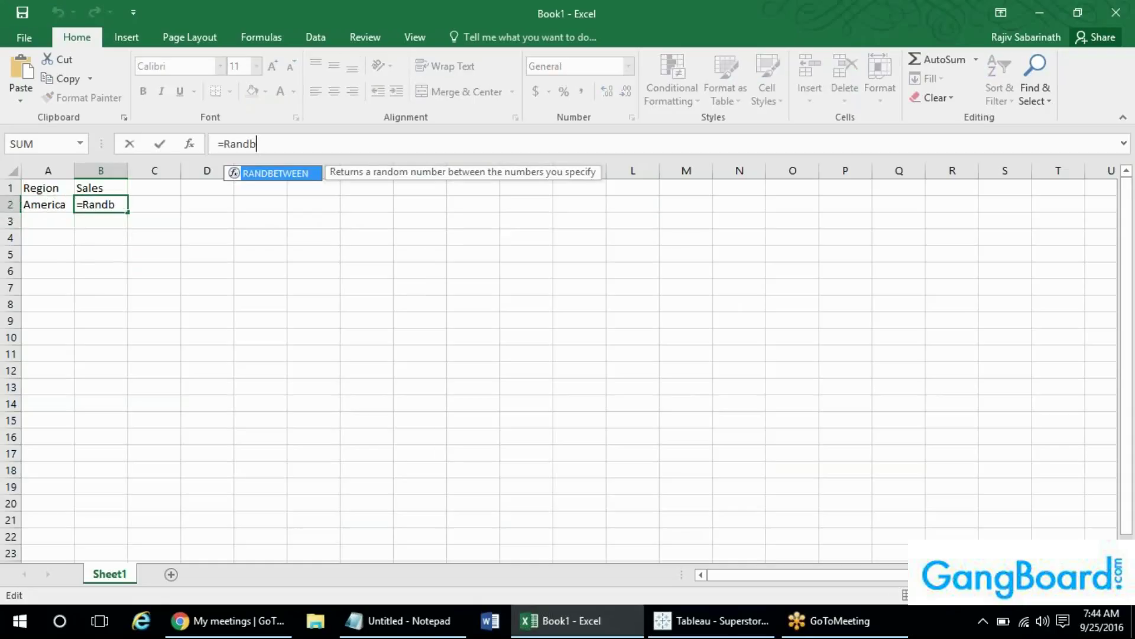
pyautogui.doubleClick(306, 173)
pyautogui.write(')')
pyautogui.press('Return')
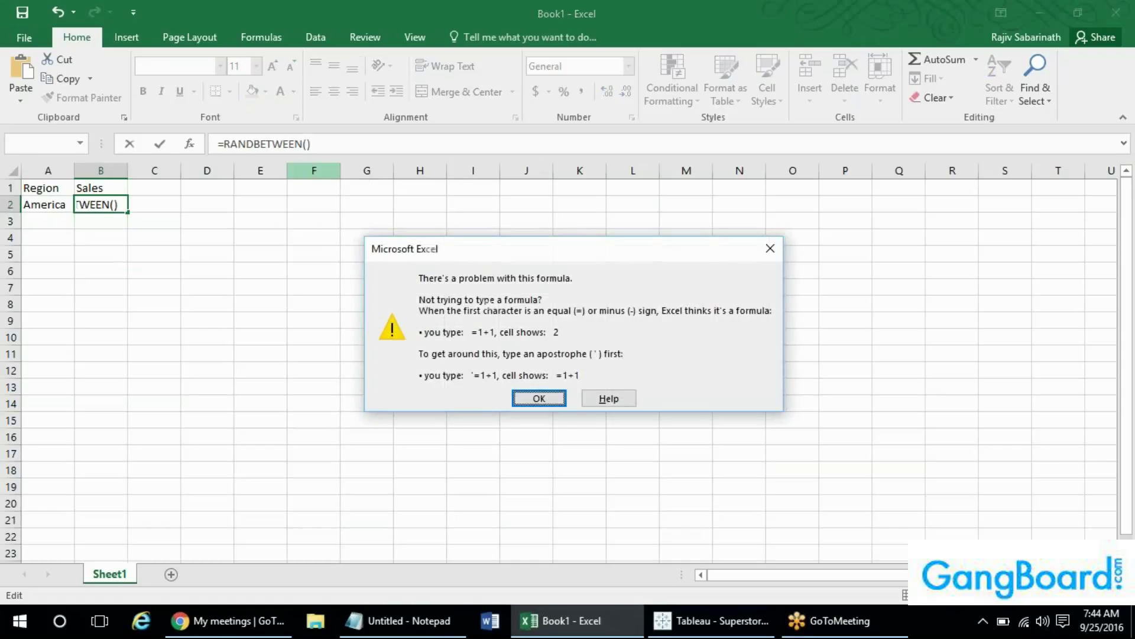
pyautogui.press('Return')
pyautogui.write('1,100')
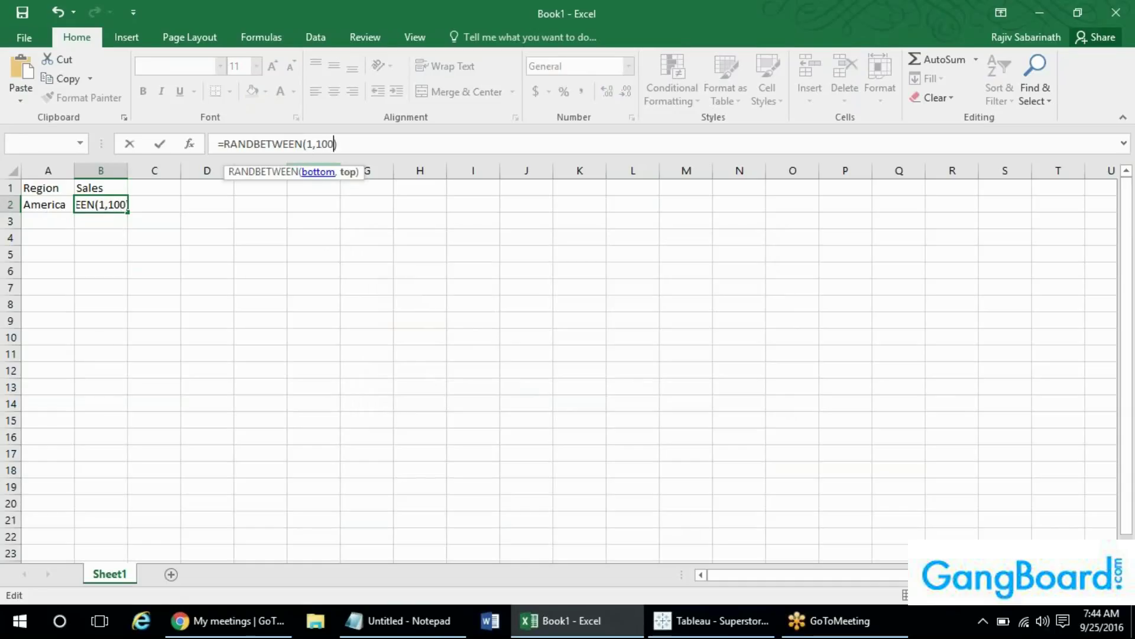
pyautogui.press('Return')
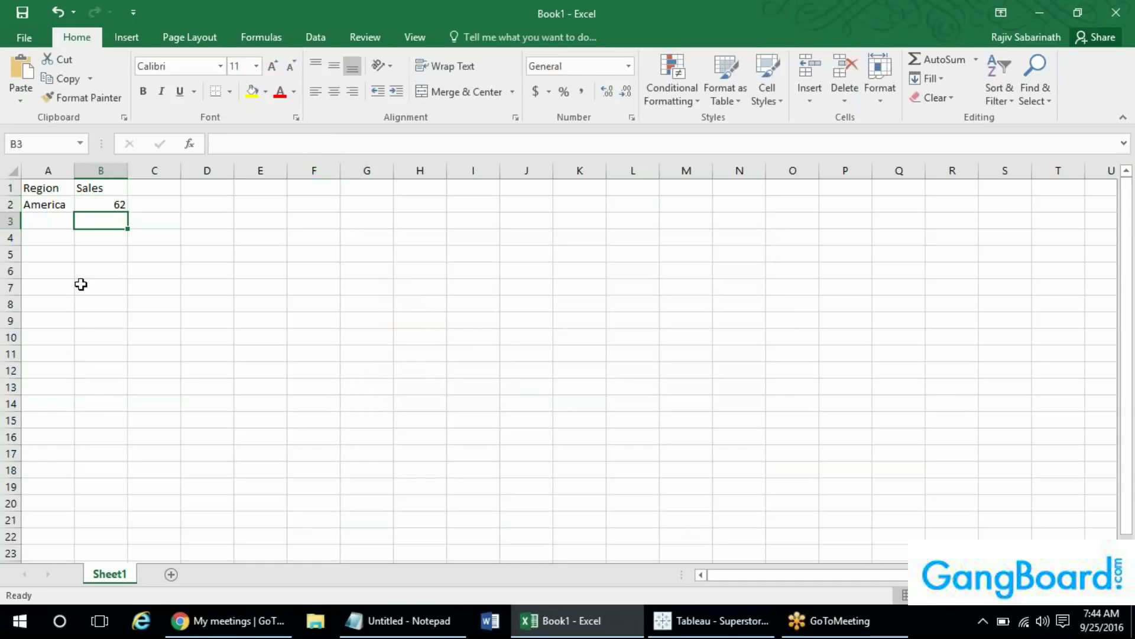
# - Copy the B2 formula and switch back to the Tableau dashboard
pyautogui.click(112, 201)
pyautogui.hotkey('ctrl', 'c')
pyautogui.press('Escape')
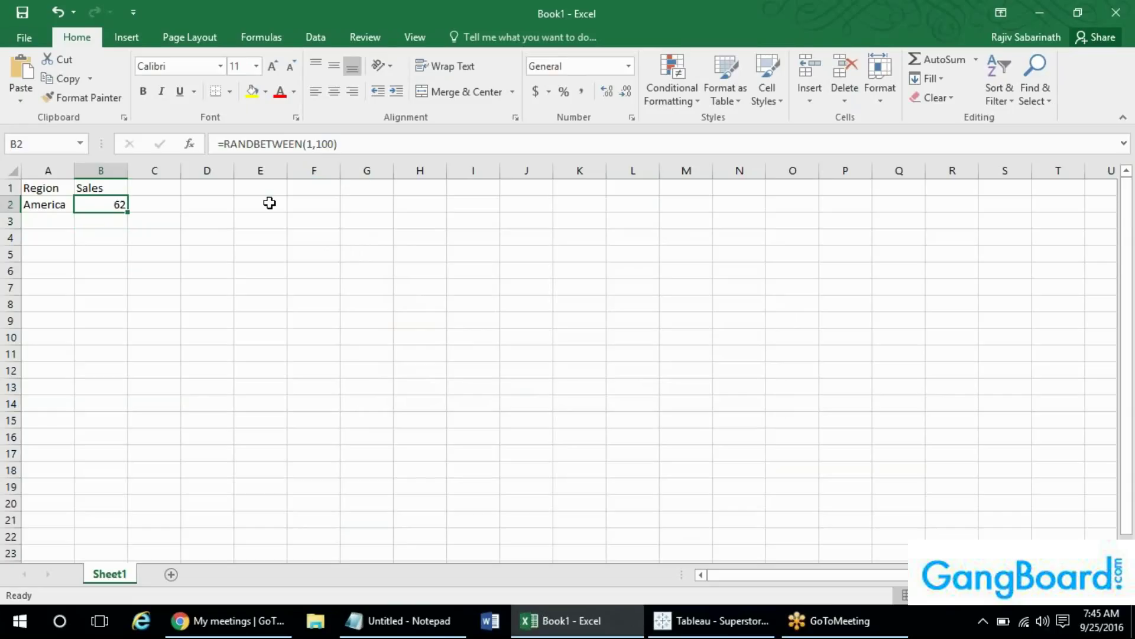
pyautogui.hotkey('alt', 'Tab')
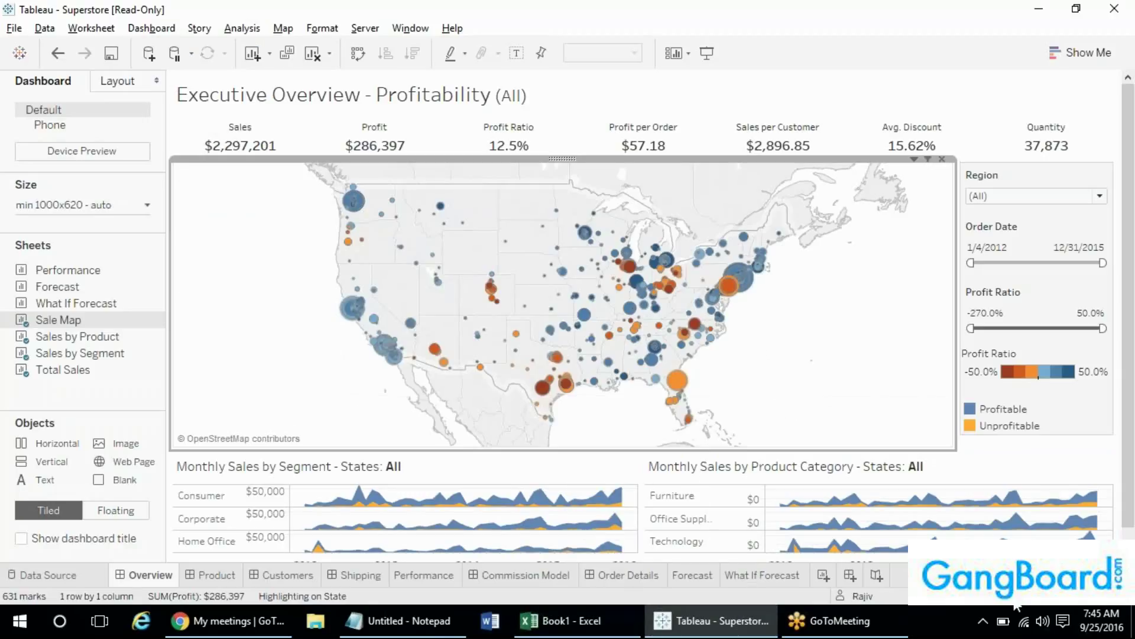
# - Scroll through Executive Overview - Profitability, then move to the Product Drilldown dashboard
pyautogui.scroll(-1, 1133, 351)
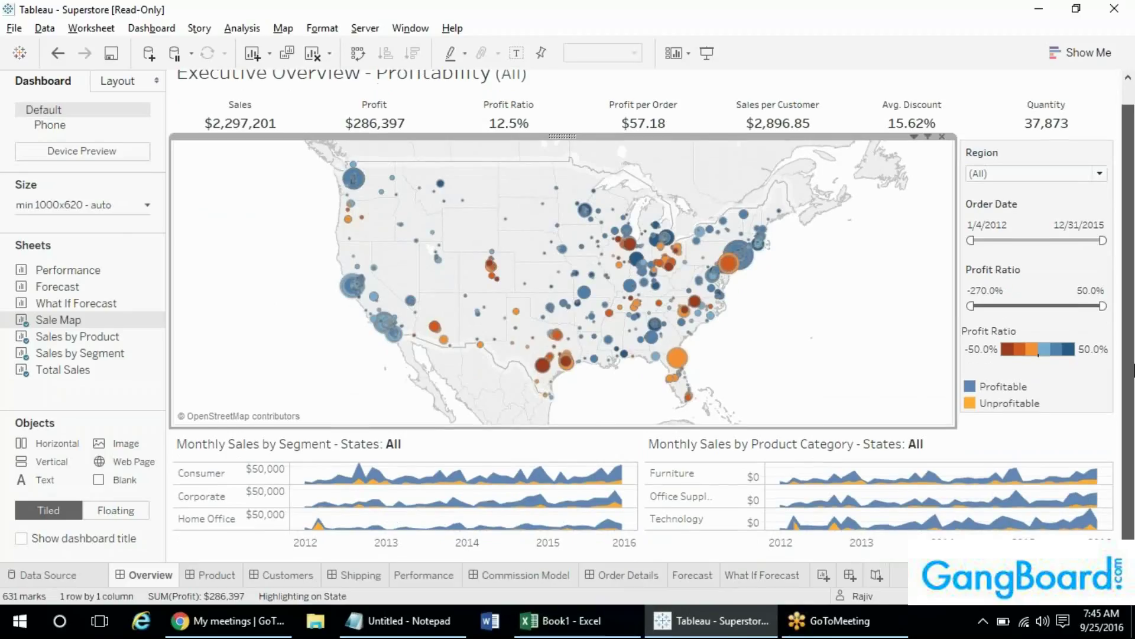
pyautogui.scroll(1, 1134, 350)
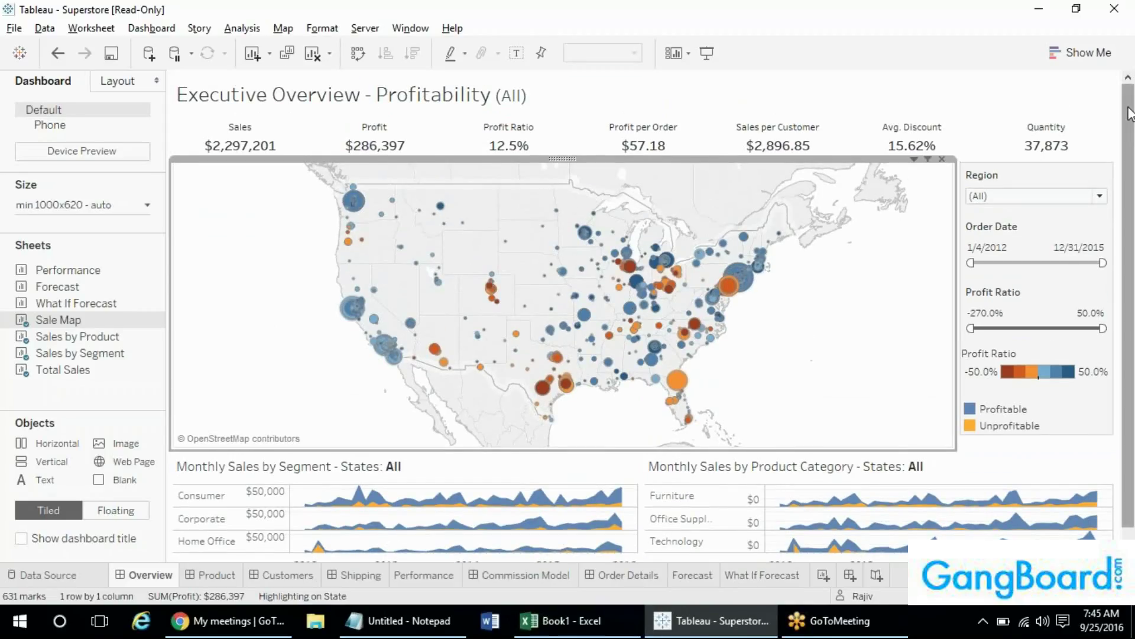
pyautogui.scroll(-1, 1130, 171)
pyautogui.scroll(1, 1129, 171)
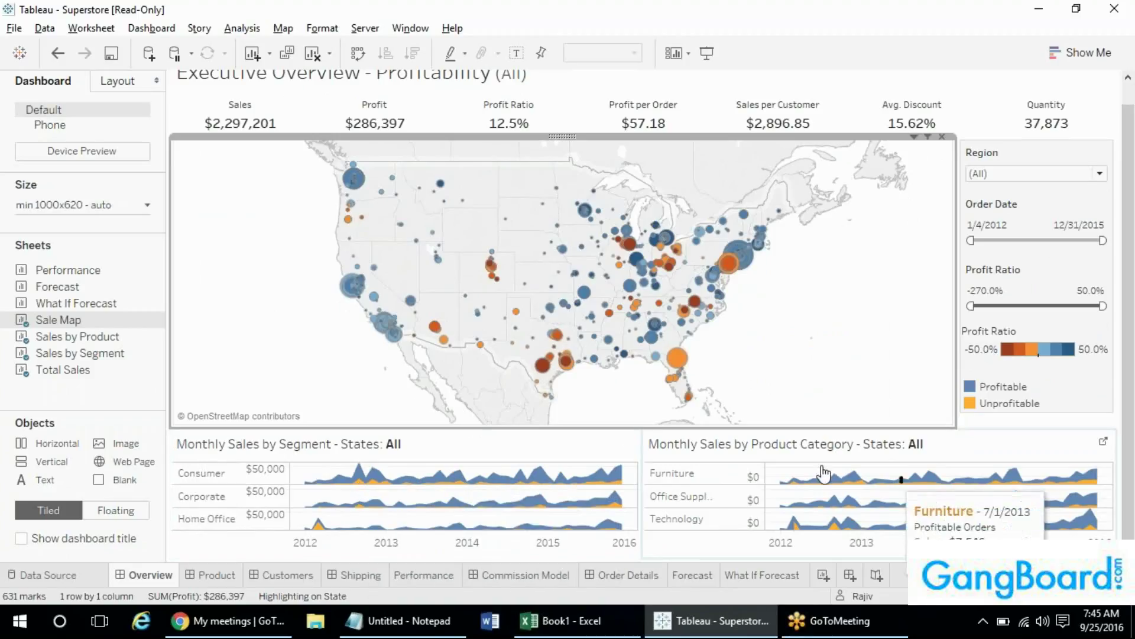
pyautogui.click(197, 578)
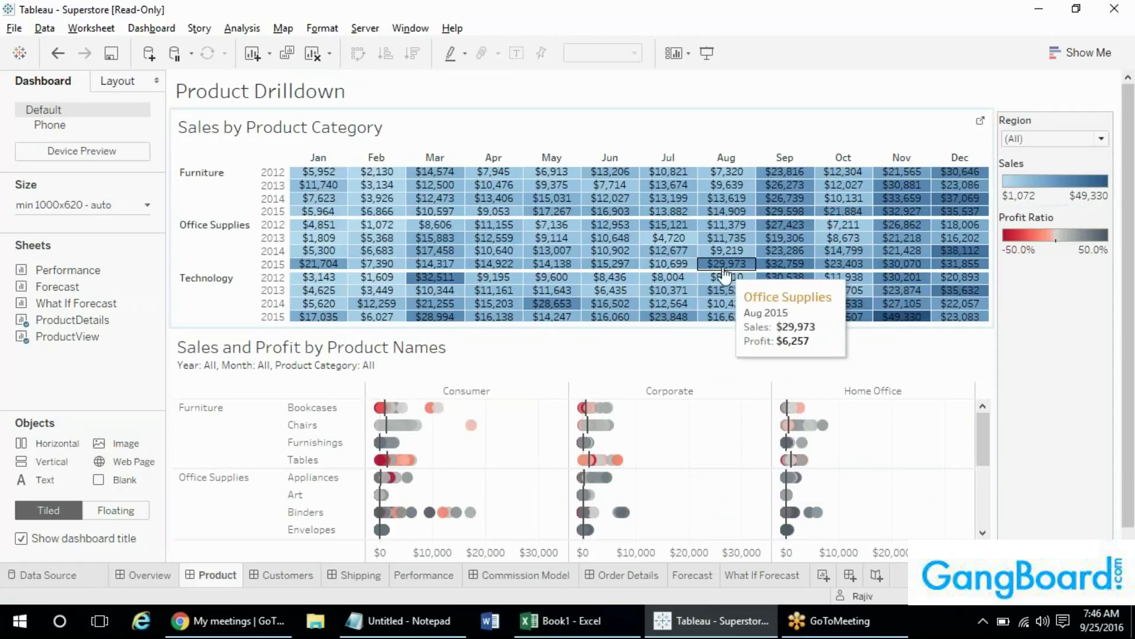
pyautogui.scroll(-1, 941, 426)
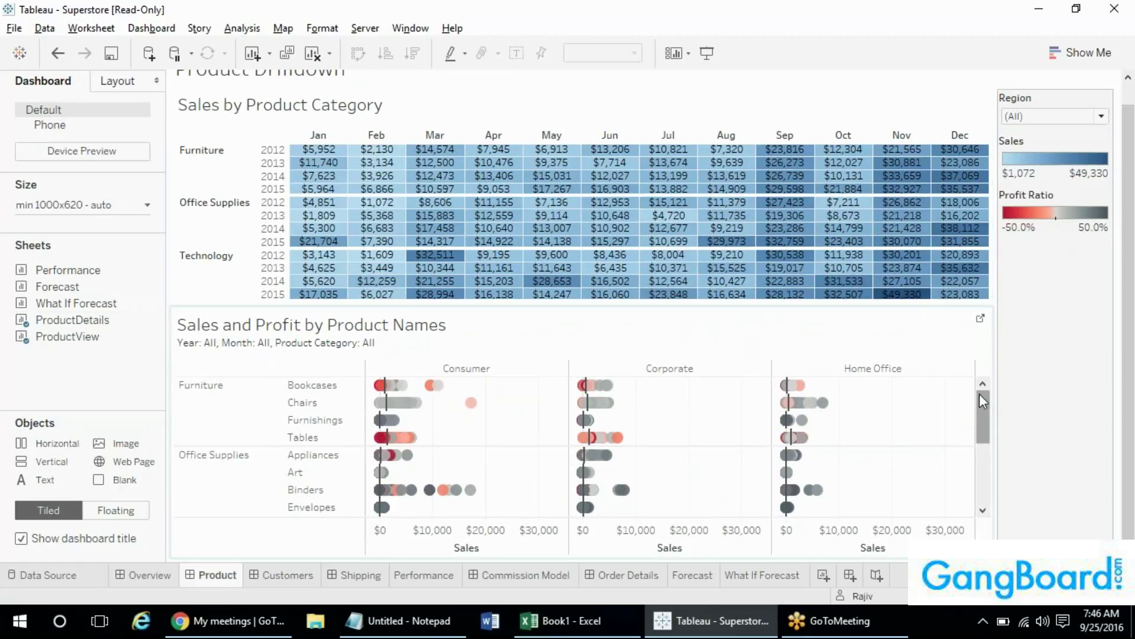
pyautogui.click(979, 392)
pyautogui.moveTo(979, 393)
pyautogui.mouseDown()
pyautogui.moveTo(986, 473)
pyautogui.moveTo(974, 403)
pyautogui.mouseUp()
pyautogui.moveTo(383, 388)
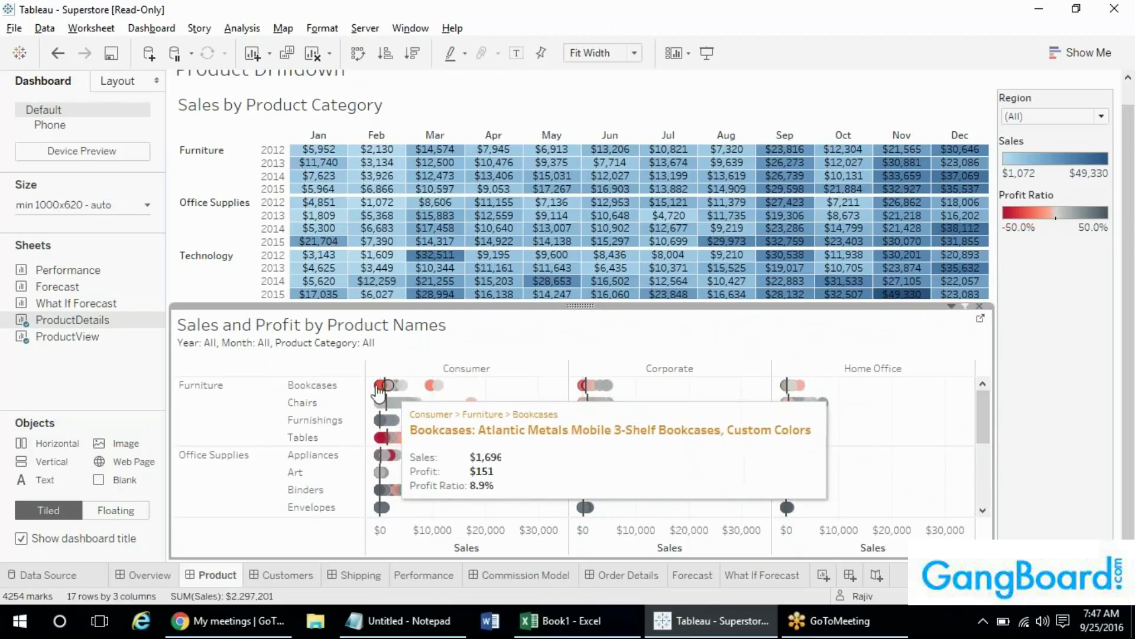
pyautogui.moveTo(438, 388)
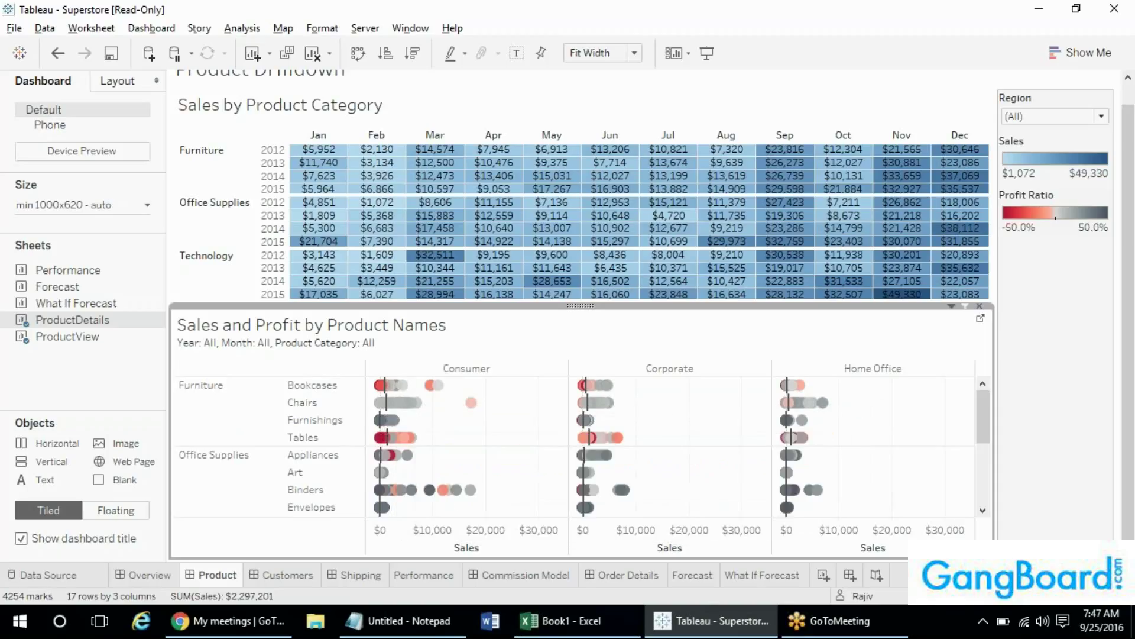
pyautogui.click(286, 575)
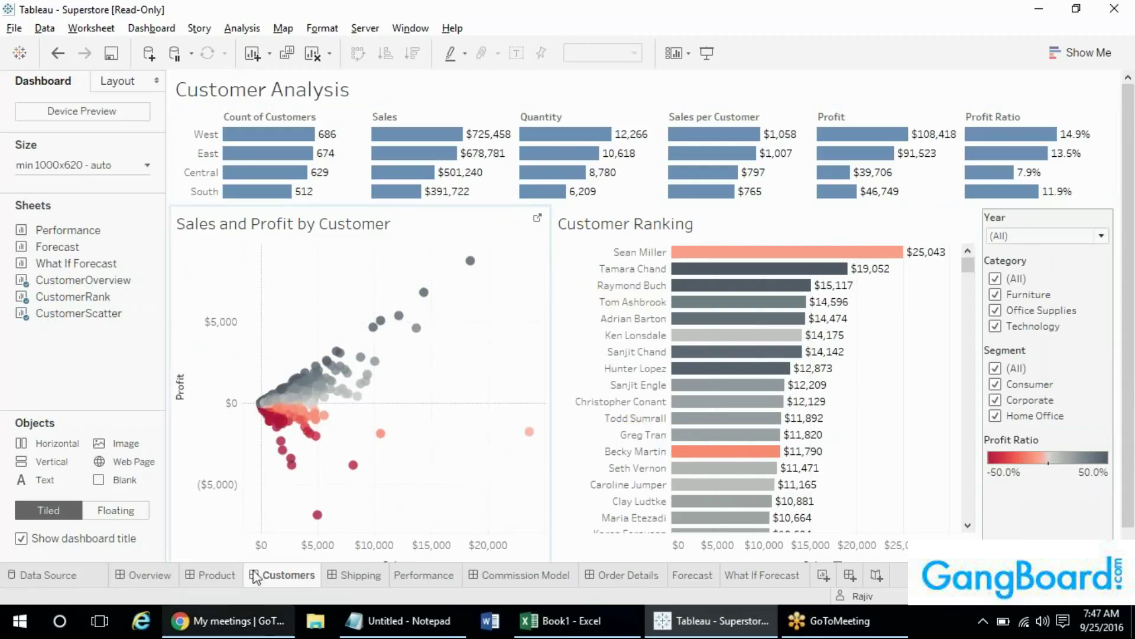
pyautogui.moveTo(272, 579)
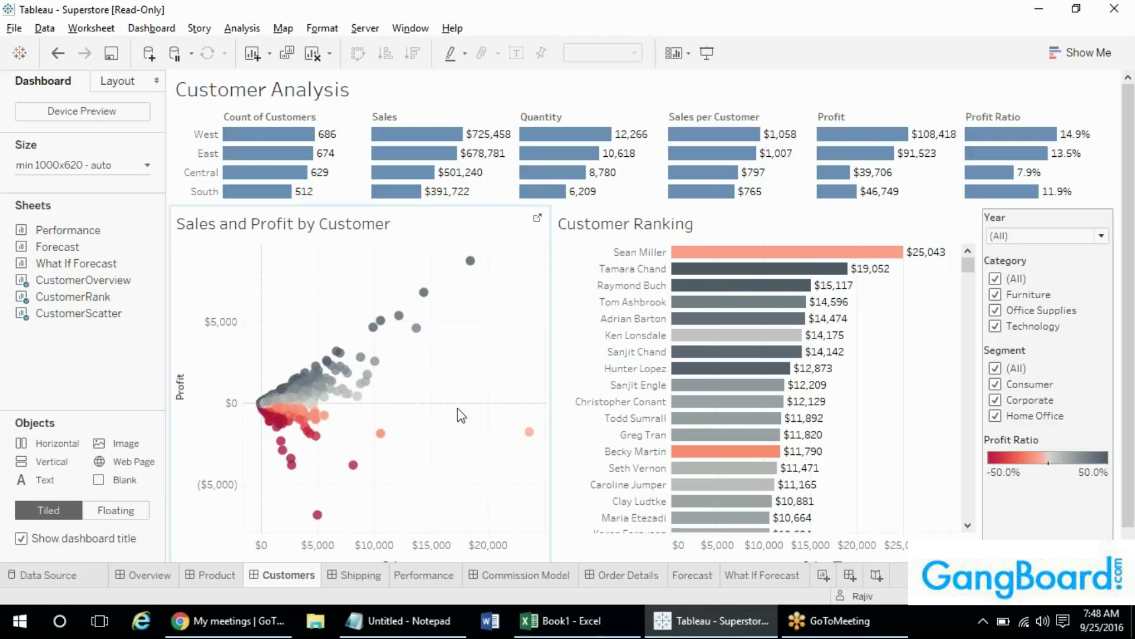
pyautogui.click(1100, 52)
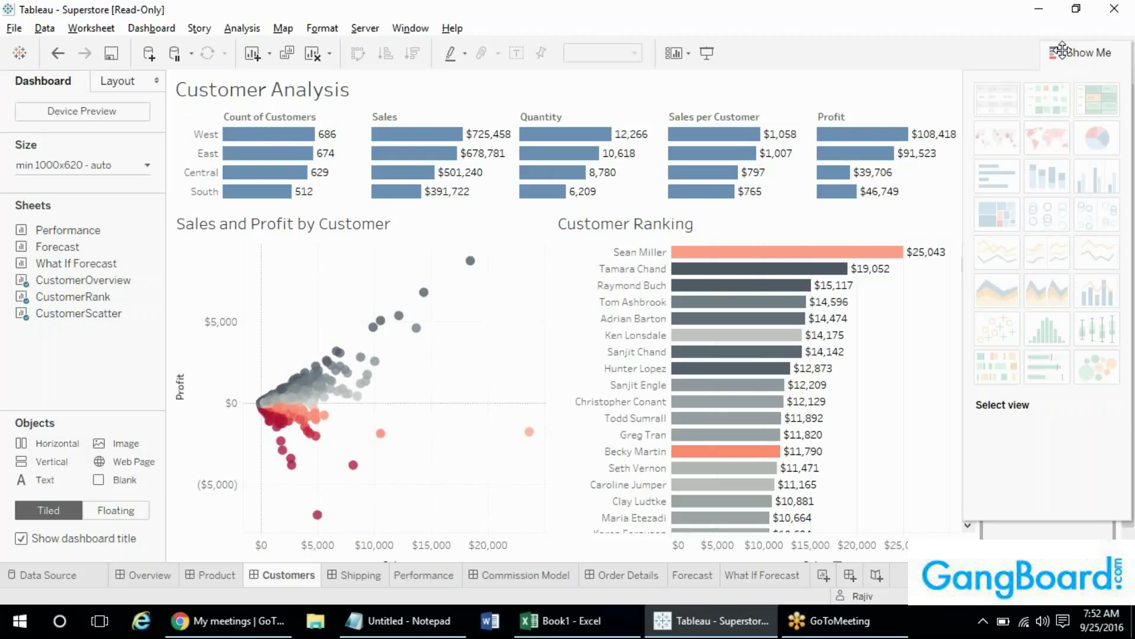
pyautogui.click(1062, 50)
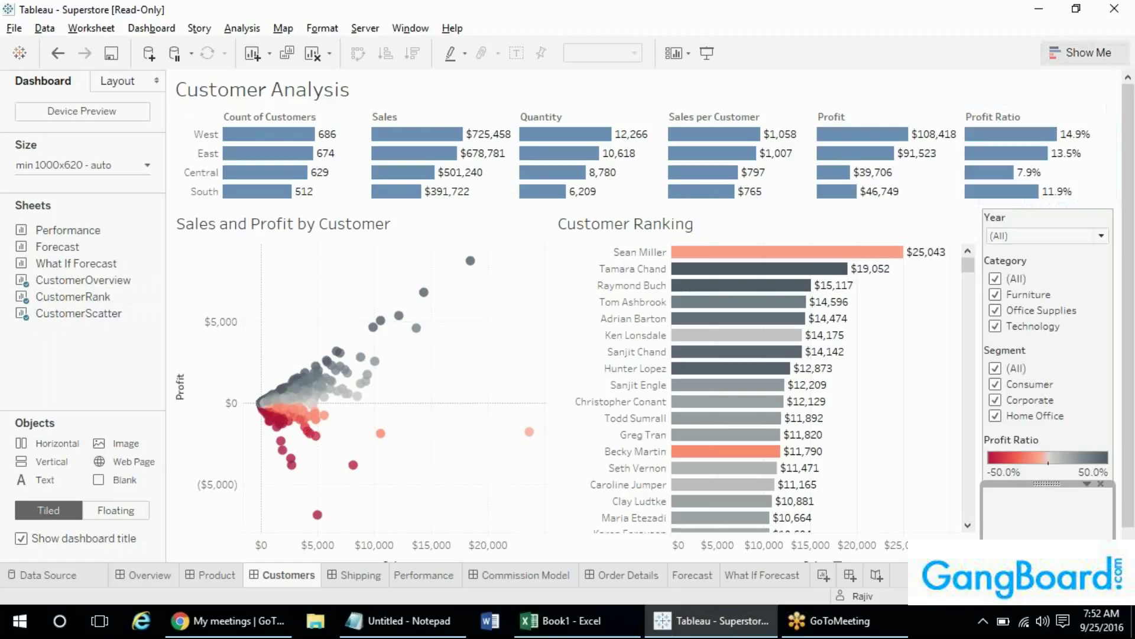
# - Scroll the Customer Analysis dashboard, then view 2012 On-Time Shipment Trends (26% late, 54% early)
pyautogui.scroll(-1, 1125, 156)
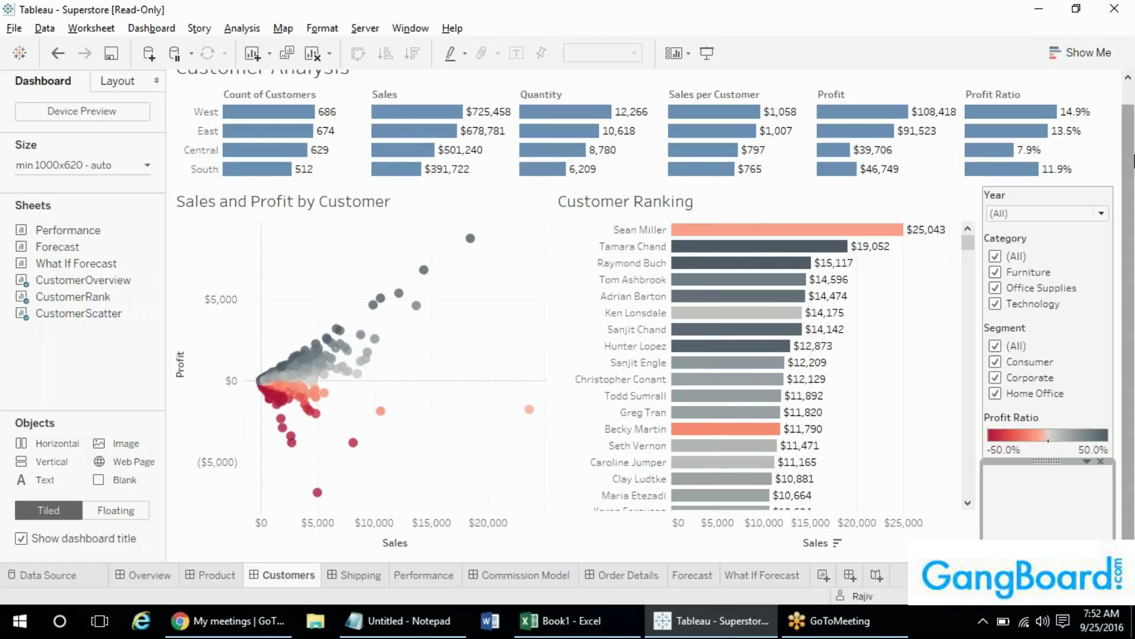
pyautogui.scroll(1, 1132, 158)
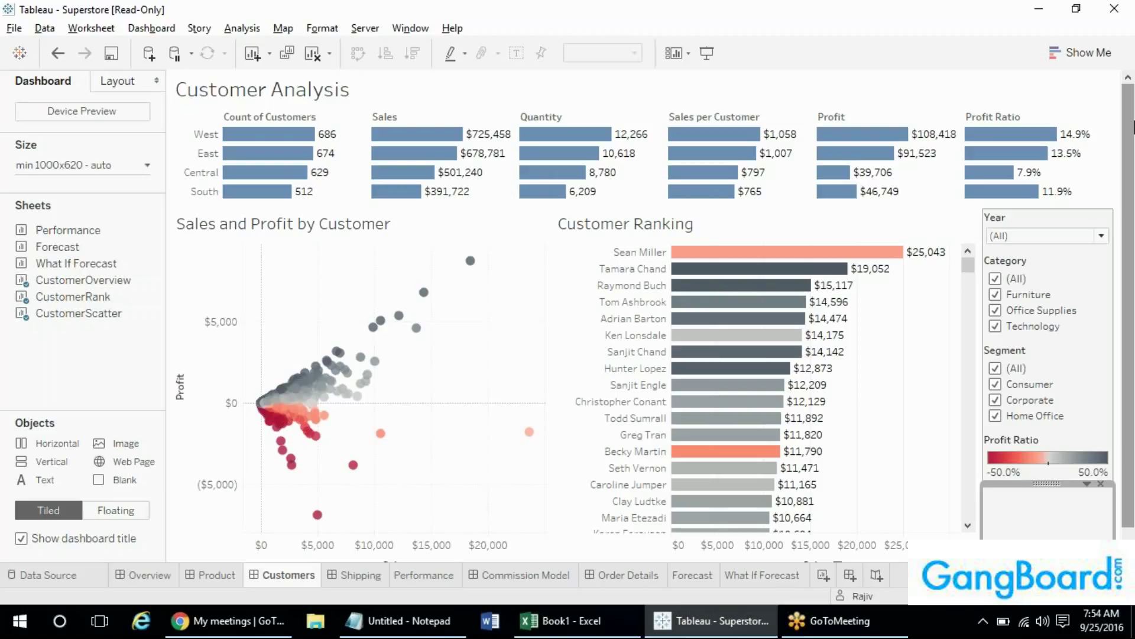
pyautogui.scroll(-1, 1132, 148)
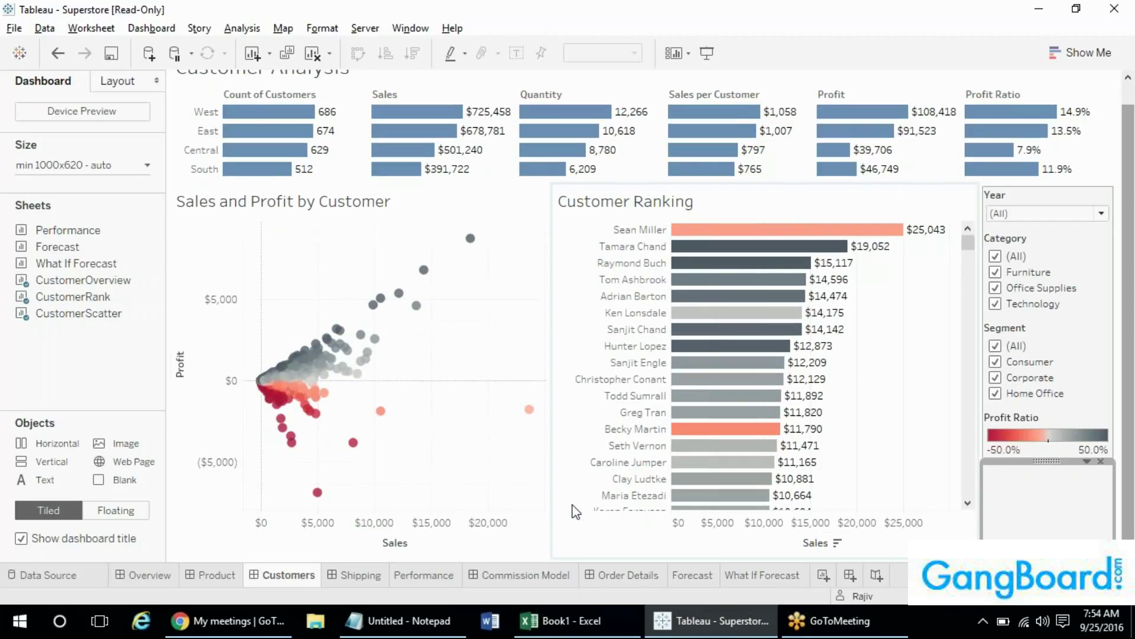
pyautogui.click(328, 575)
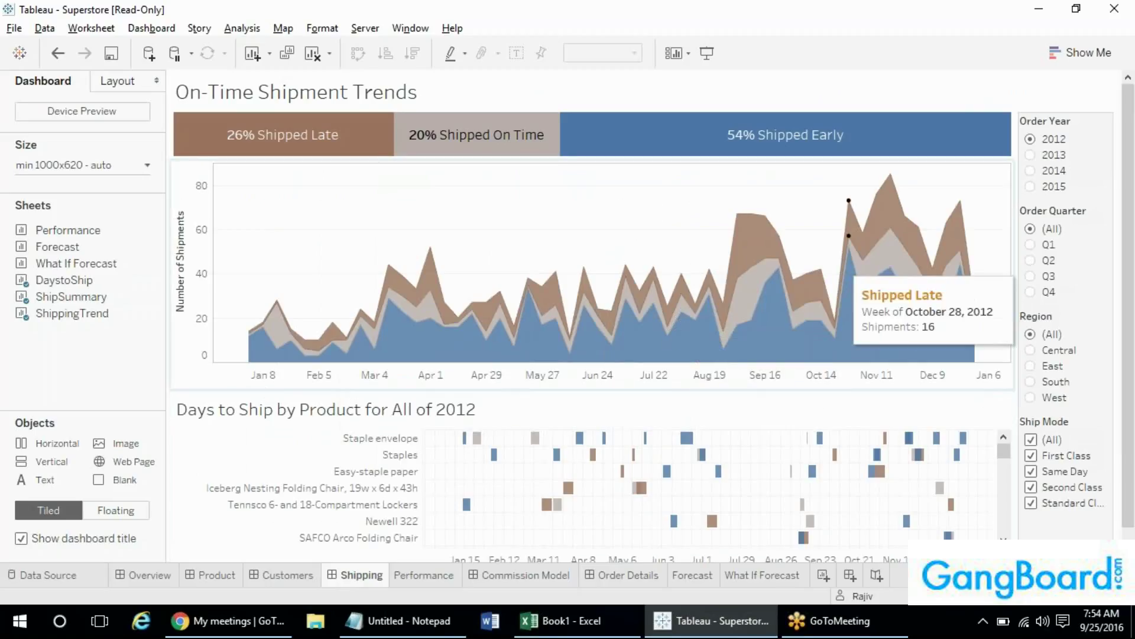
# - Leave the shipping dashboard for the Performance sheet's 2015 Sales Performance vs Target chart
pyautogui.scroll(-1, 591, 355)
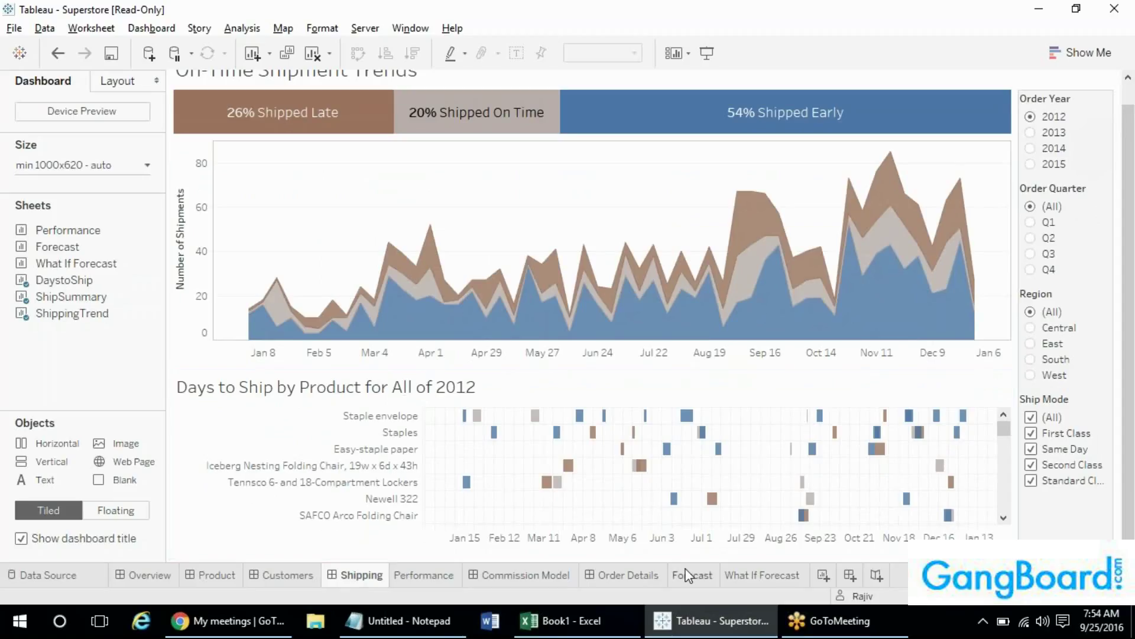
pyautogui.moveTo(412, 582)
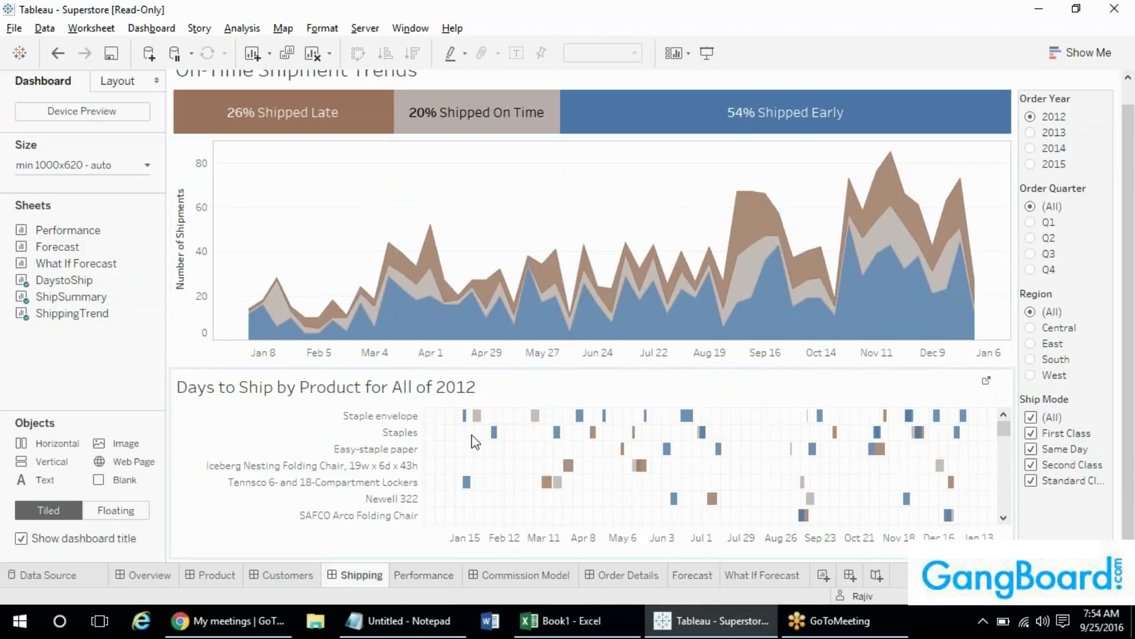
pyautogui.click(432, 580)
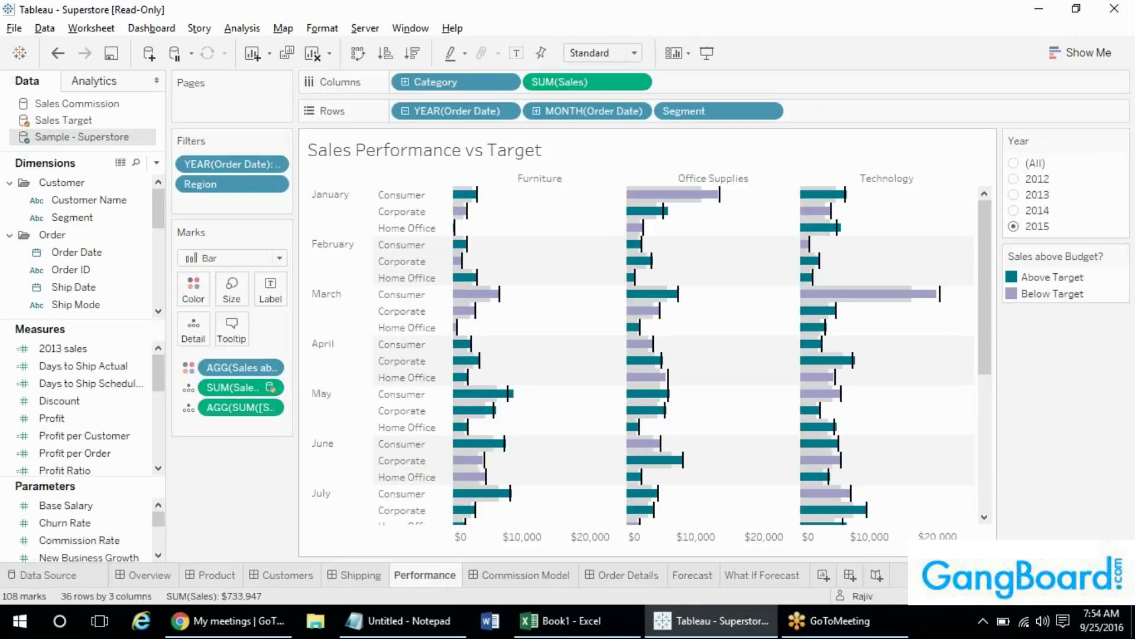
# - Inspect 2015 monthly sales-vs-target tooltips, then view the Sales Commission Model ($15.60M sales, $6.11M OTE)
pyautogui.moveTo(988, 247); pyautogui.dragTo(953, 417)
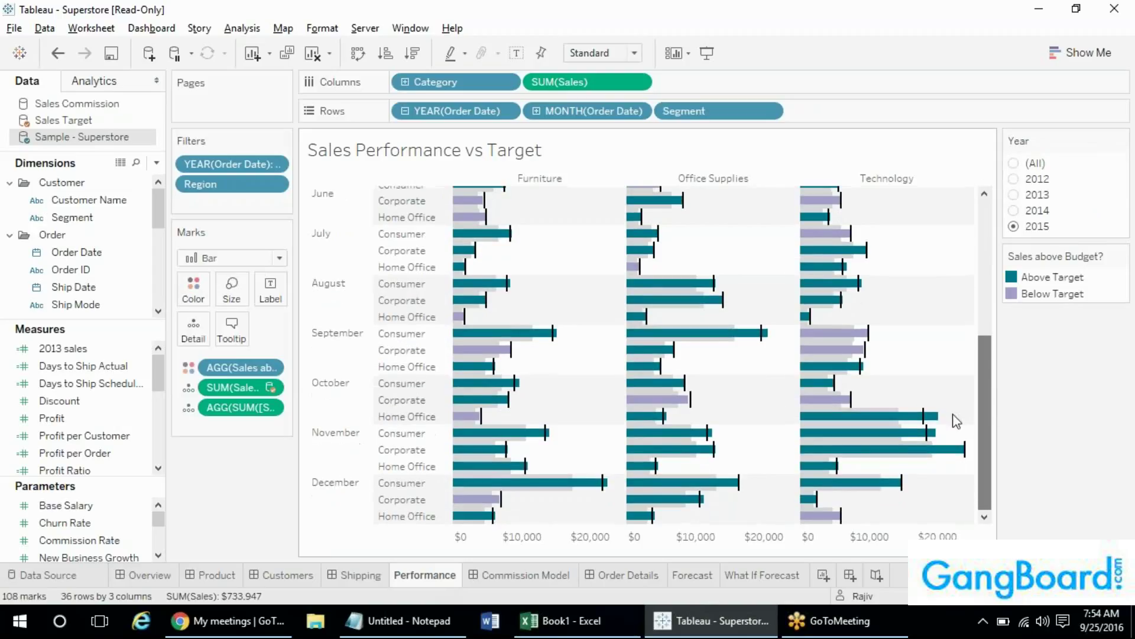
pyautogui.moveTo(477, 258)
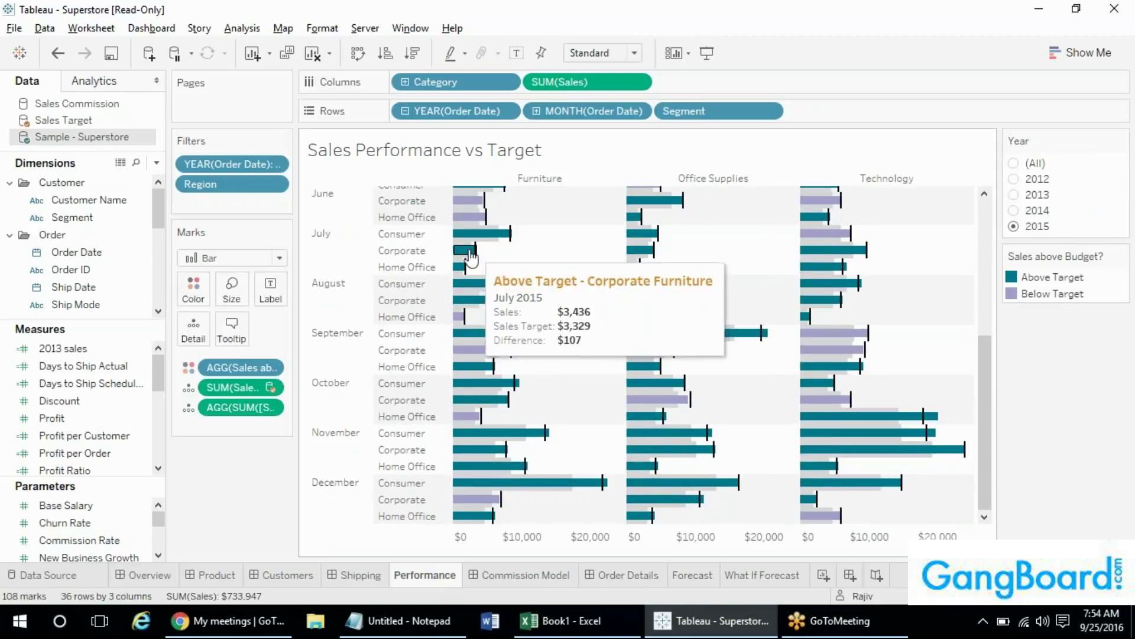
pyautogui.moveTo(512, 248)
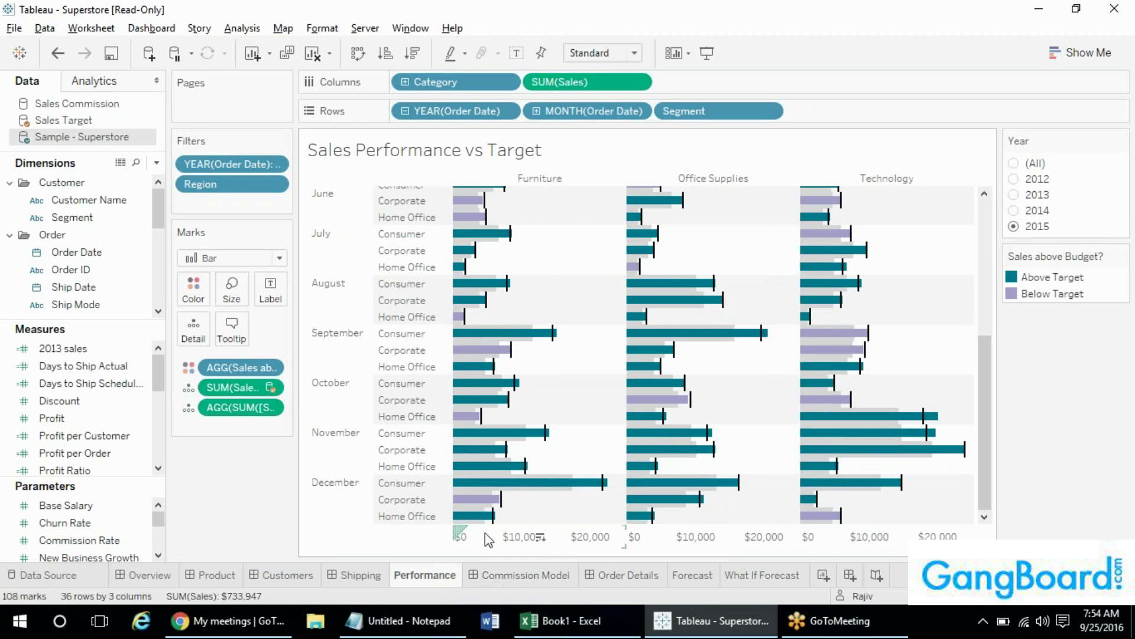
pyautogui.click(499, 577)
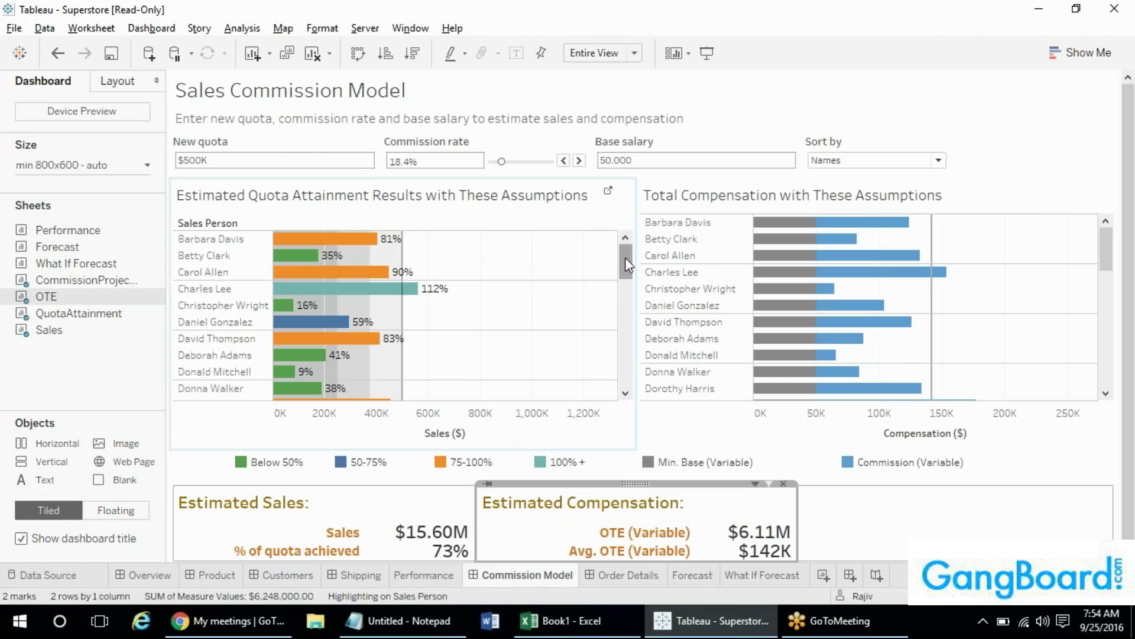
# - Revisit the Sales Performance vs Target sheet, then scroll through the Sales Commission Model
pyautogui.click(412, 576)
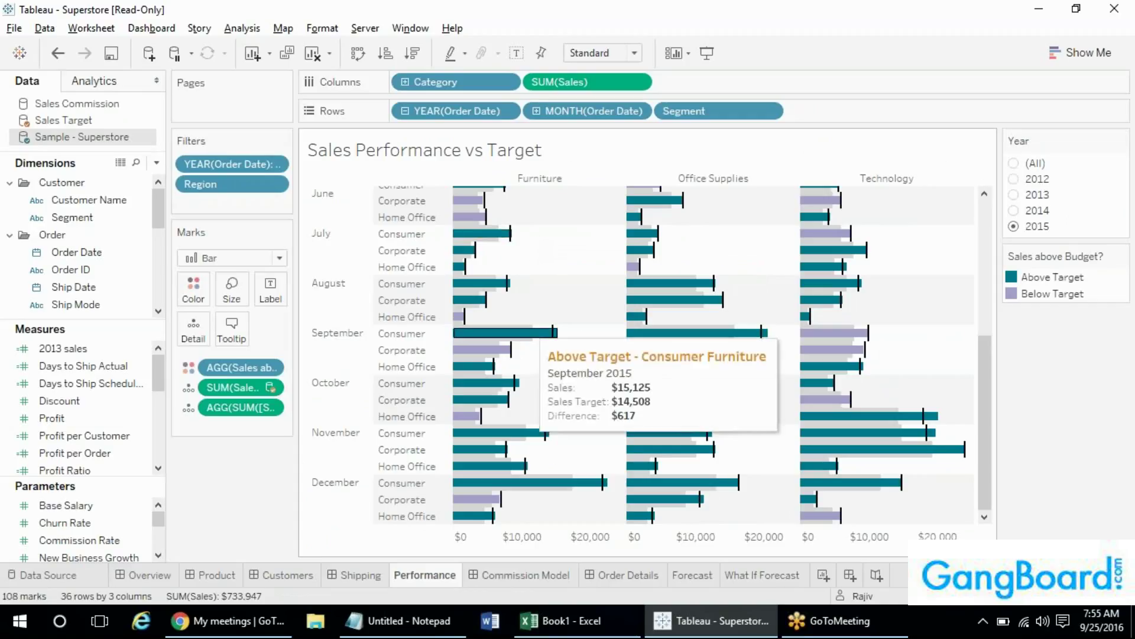
pyautogui.click(513, 575)
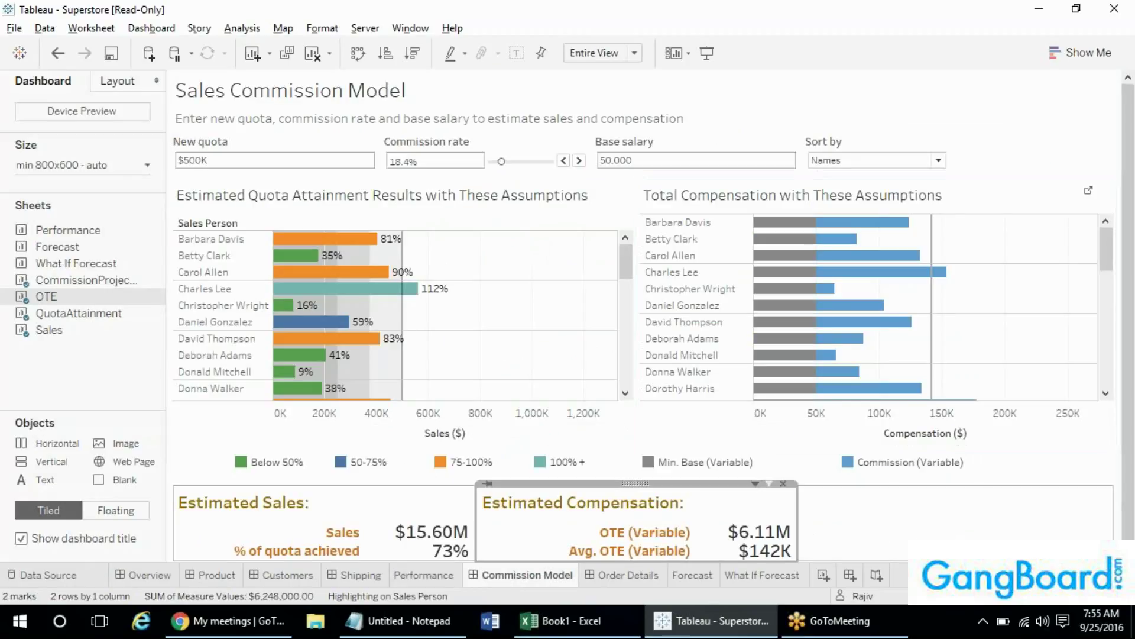
pyautogui.moveTo(1106, 241); pyautogui.dragTo(1113, 267)
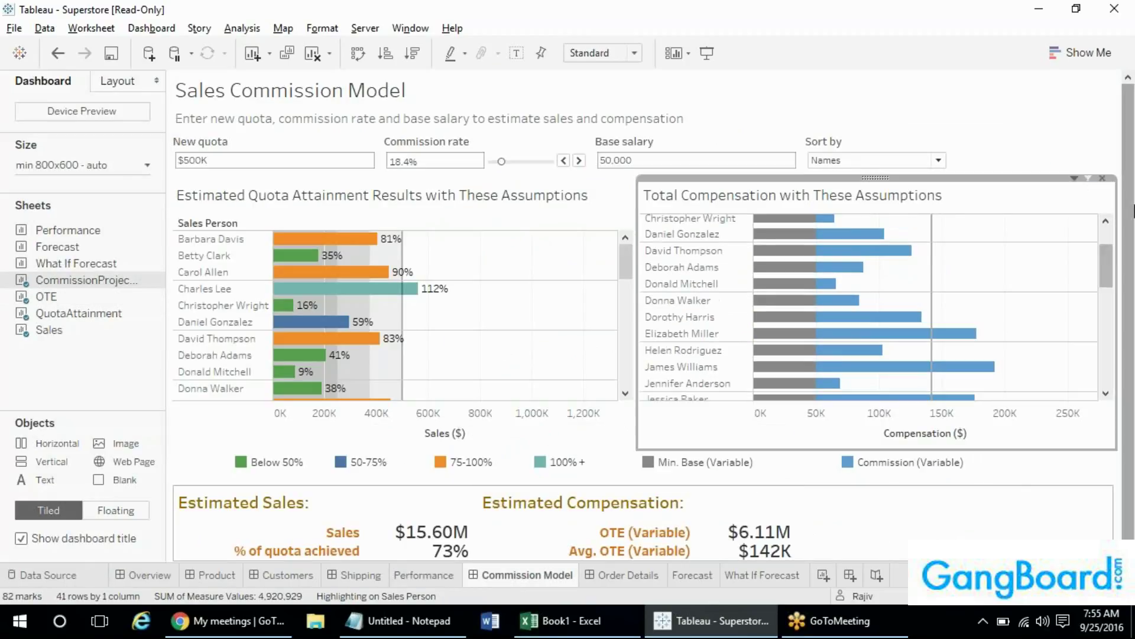
pyautogui.moveTo(1127, 205); pyautogui.dragTo(1124, 317)
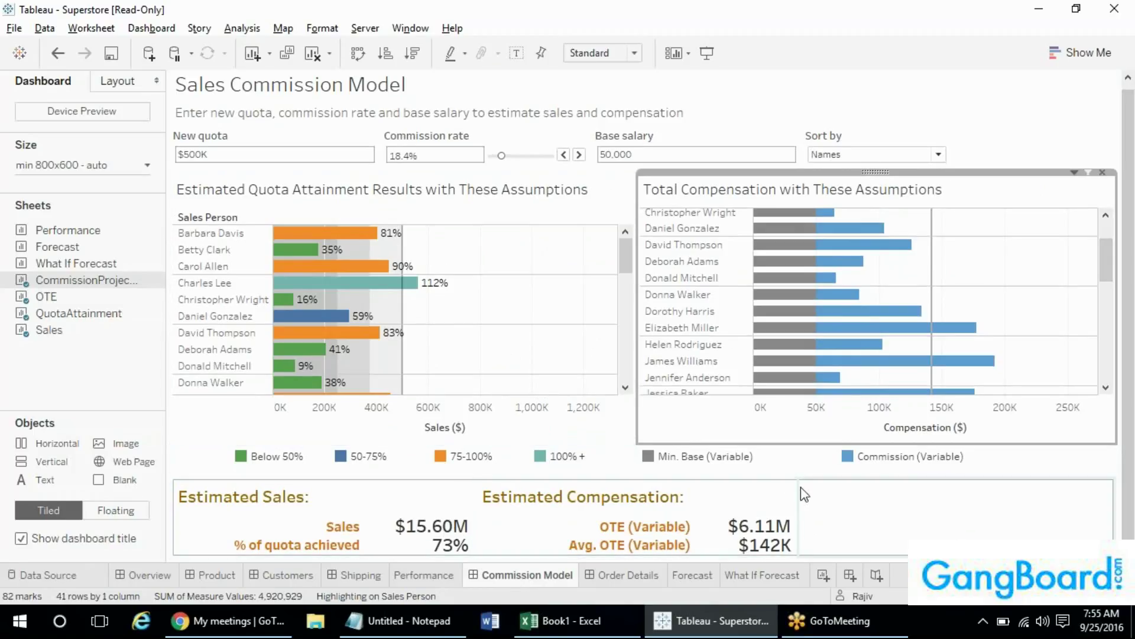
# - Browse Order Details and Sales Forecast, then filter On-Time Shipment Trends to late shipments
pyautogui.click(597, 583)
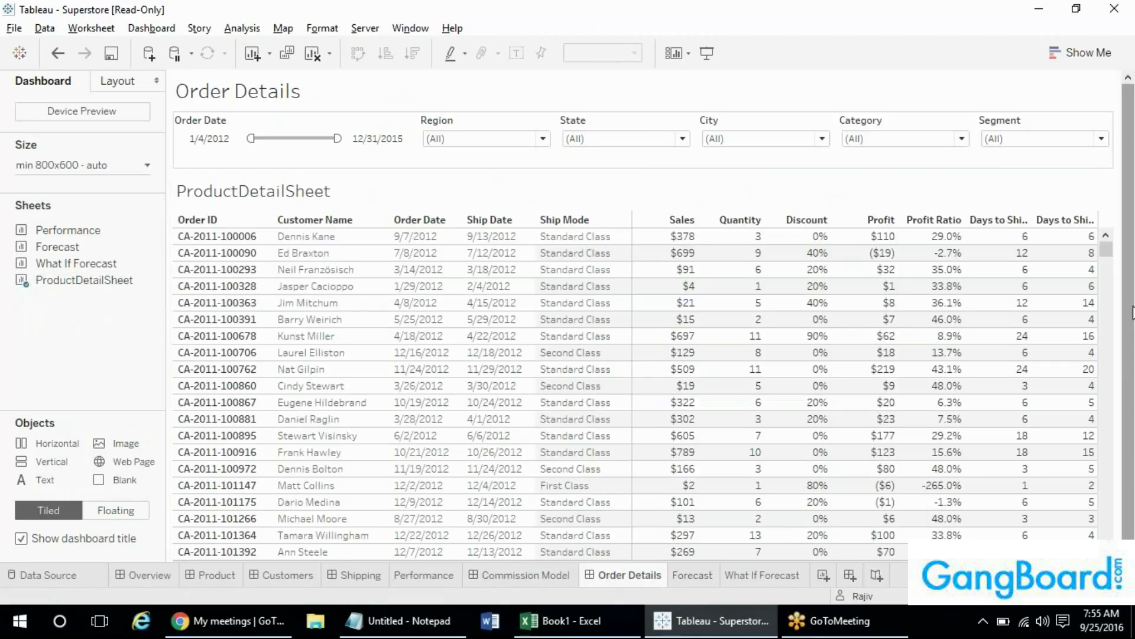
pyautogui.click(742, 576)
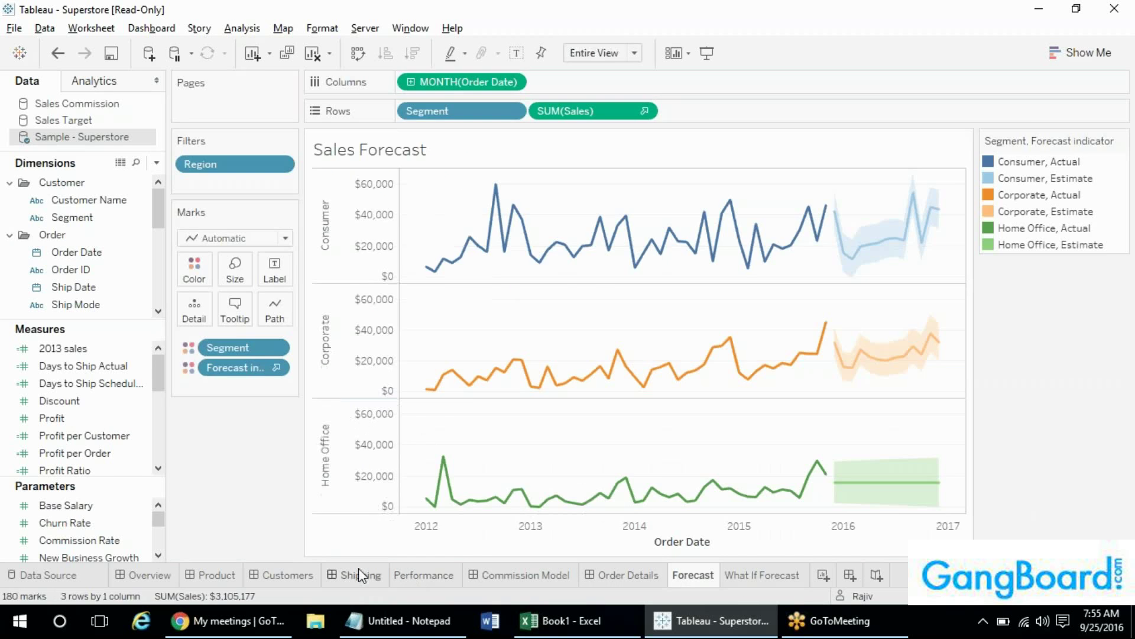
pyautogui.click(358, 575)
pyautogui.click(304, 157)
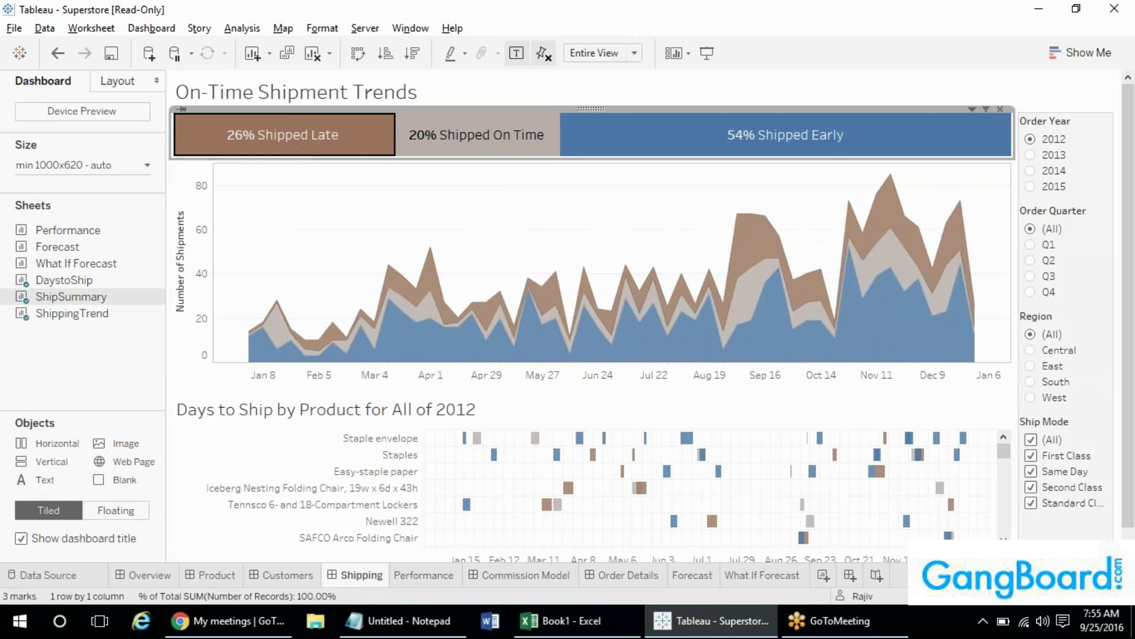
# - Toggle the On Time/Early filters and 2013/2012 years, ending on 2012's 54% early shipments
pyautogui.click(494, 145)
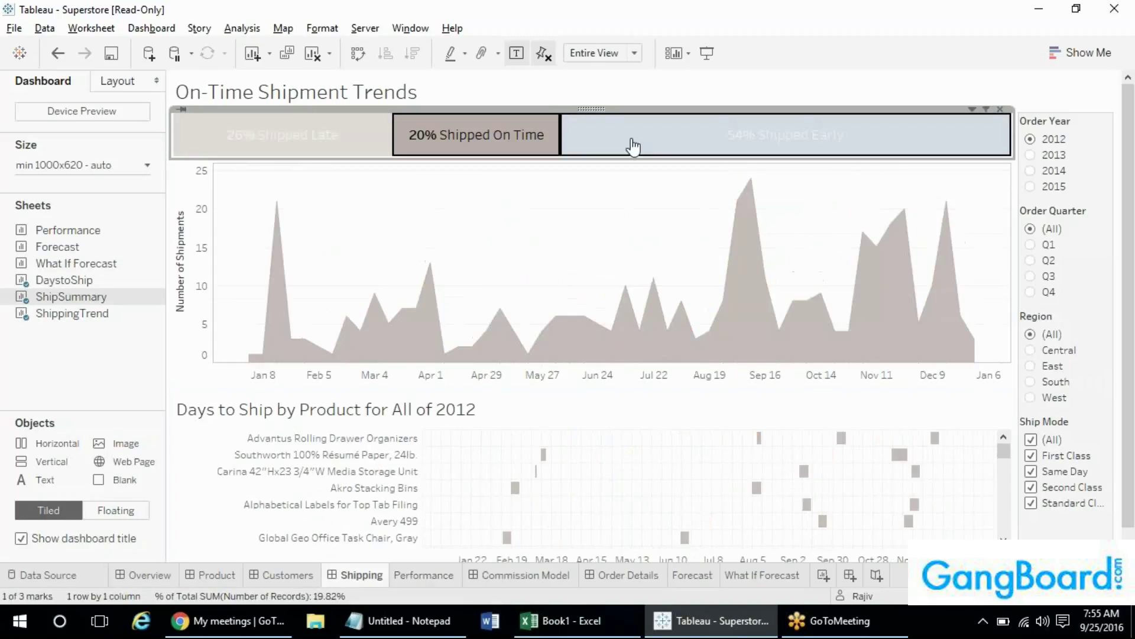
pyautogui.click(633, 146)
pyautogui.click(632, 146)
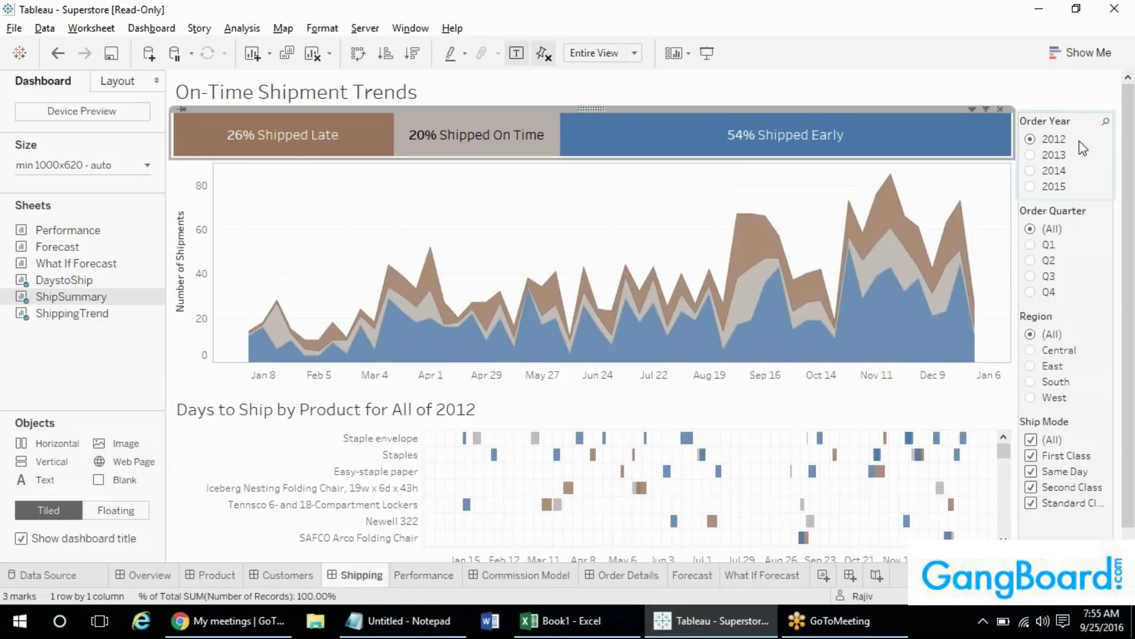
pyautogui.click(1033, 156)
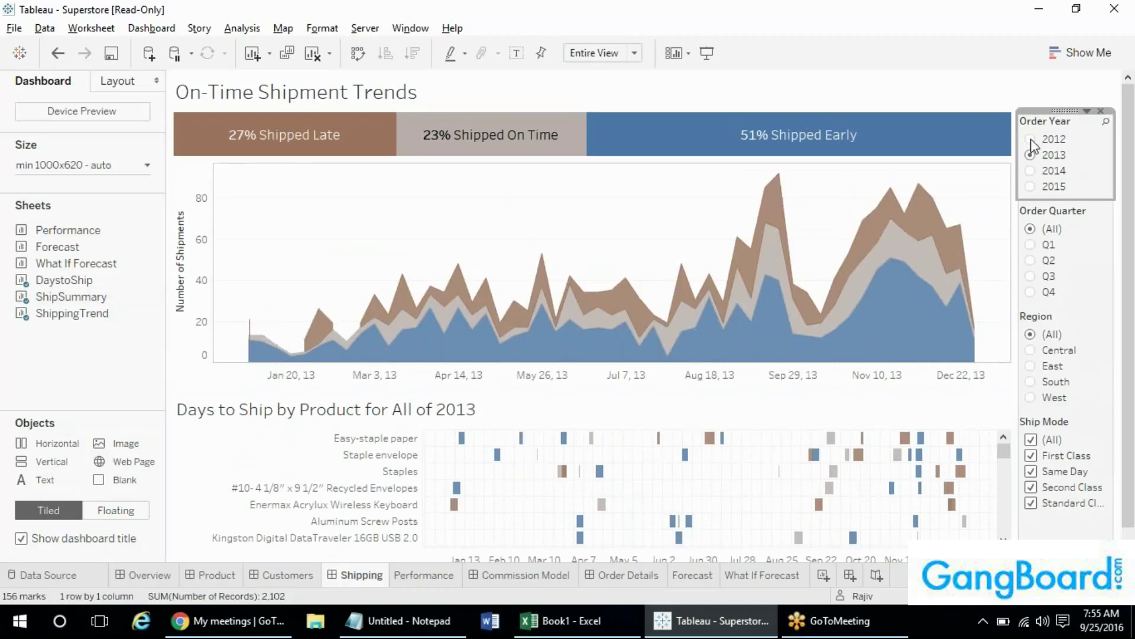
pyautogui.click(1031, 140)
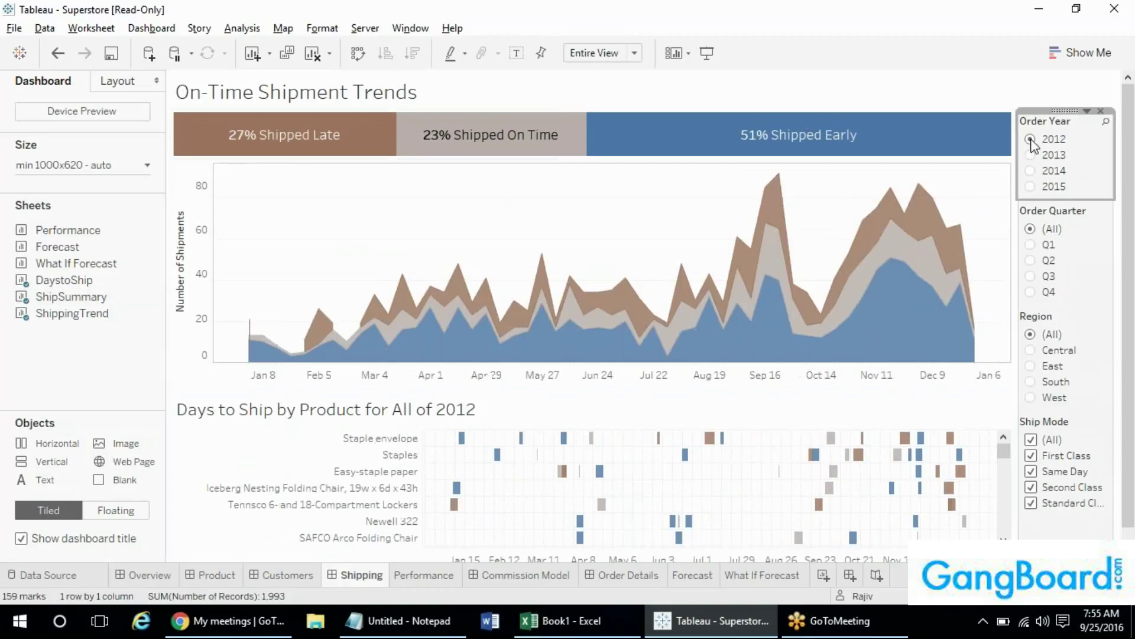
pyautogui.click(792, 132)
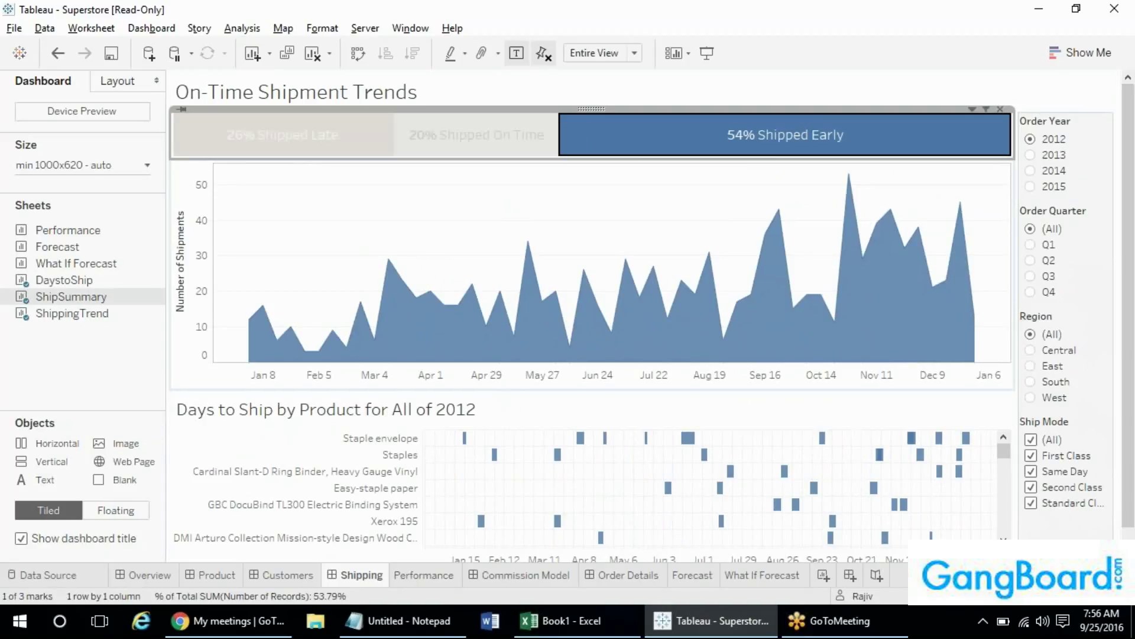
pyautogui.moveTo(589, 355)
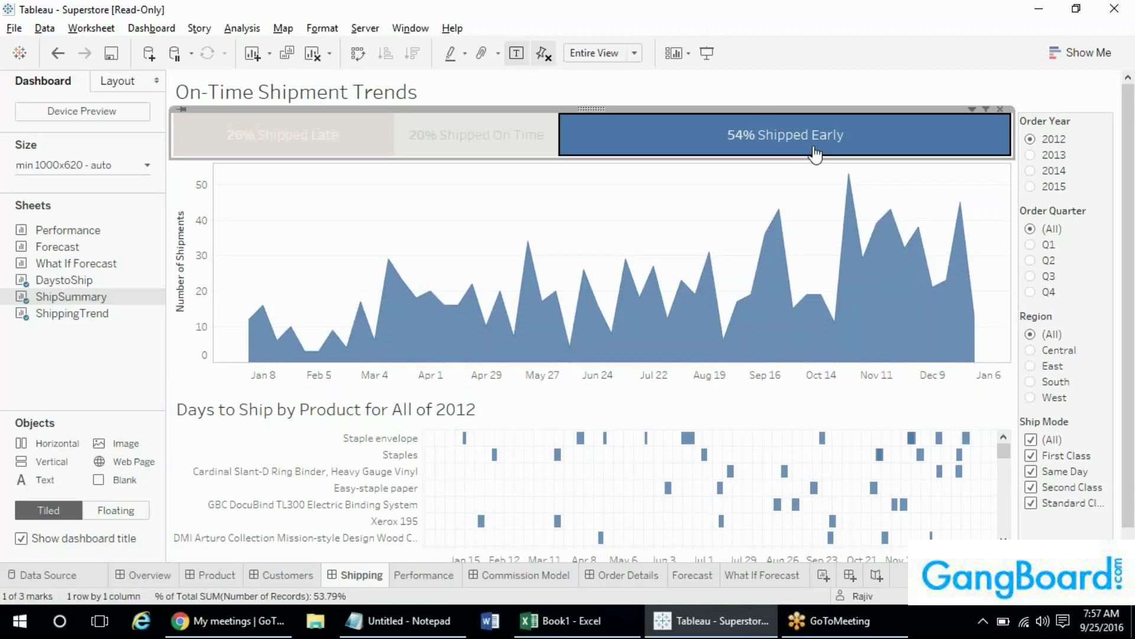
# - Clear the Shipped Early selection so late, on-time and early shipments all show, then bring Chrome's GoToMeeting page forward
pyautogui.click(814, 153)
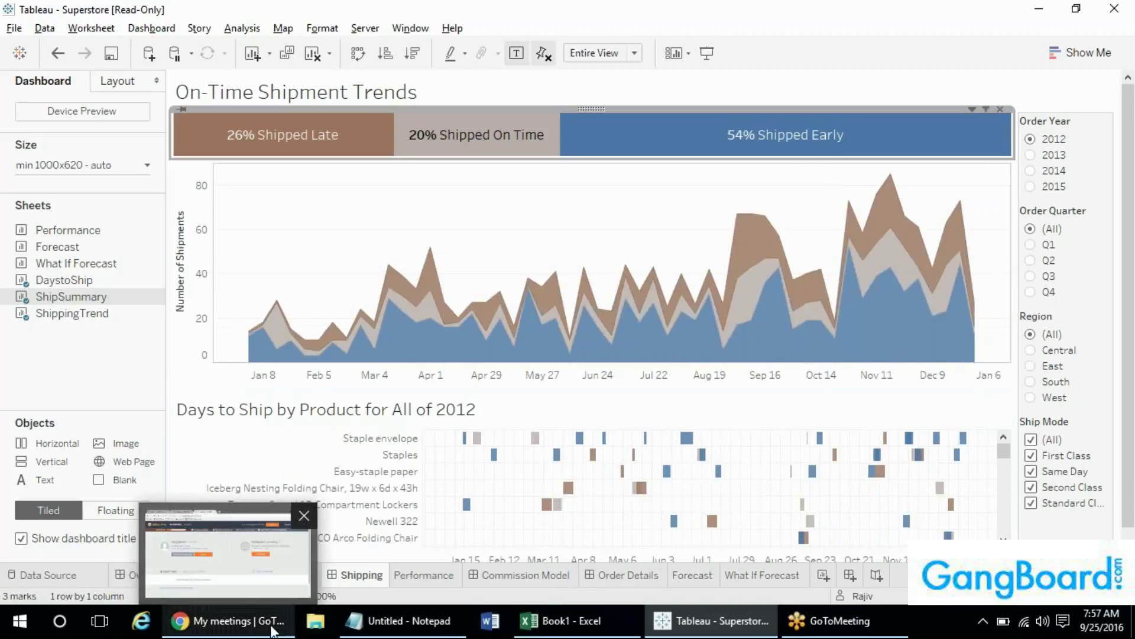
pyautogui.moveTo(374, 632)
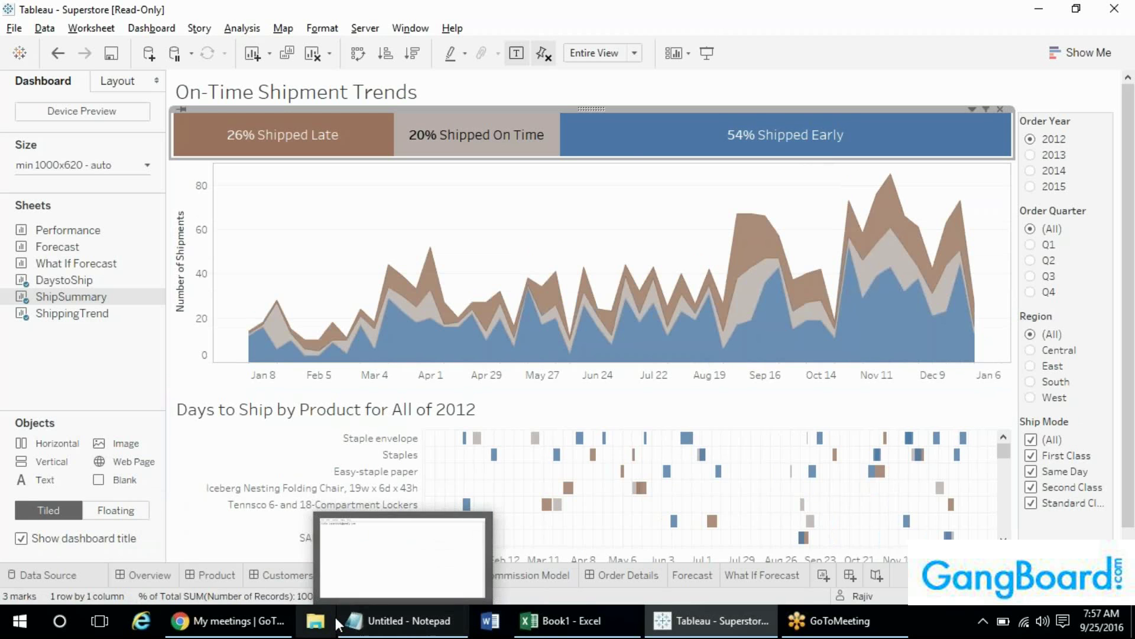
pyautogui.click(231, 621)
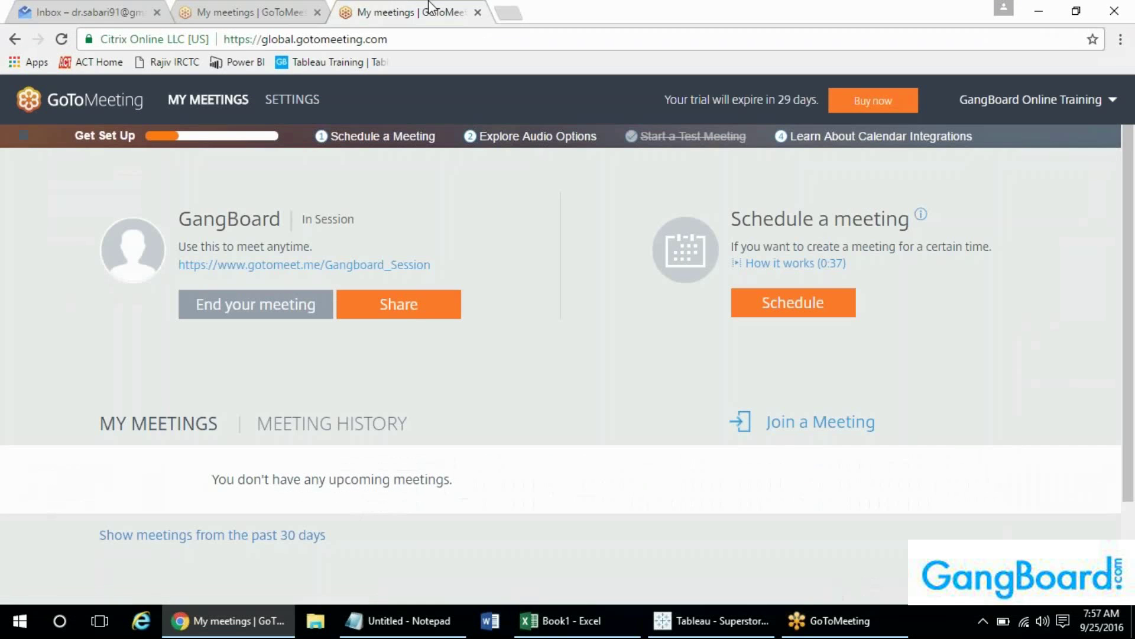
# - In a new tab, search Google Images for 'tableau architecture' and preview the slideshare Tableau's Architecture diagram
pyautogui.click(515, 11)
pyautogui.write('tablet')
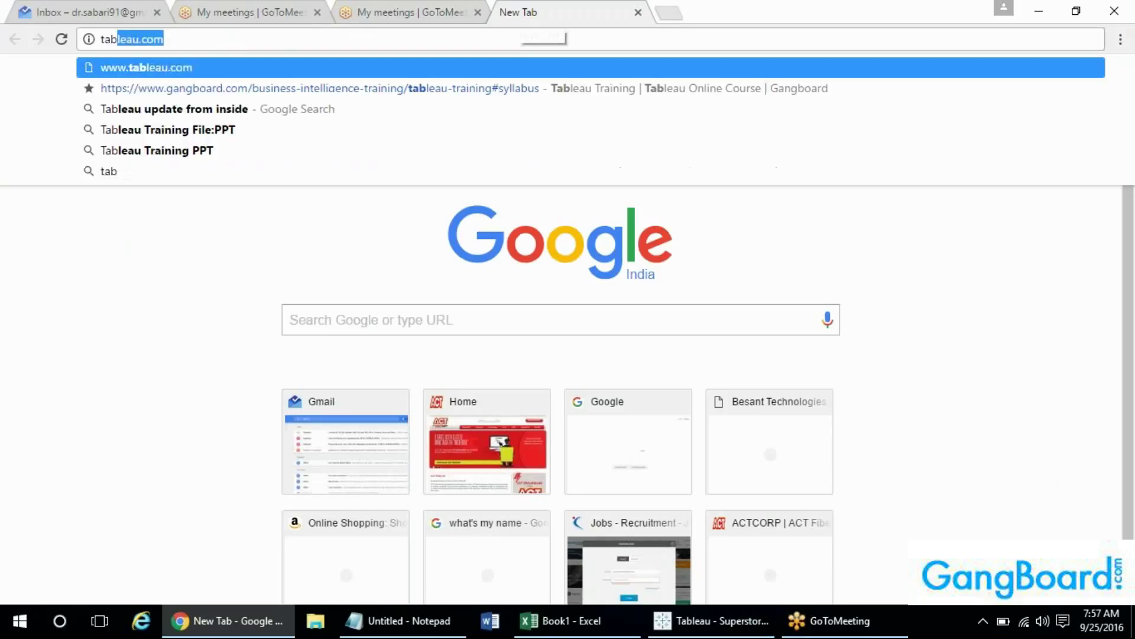
pyautogui.press('BackSpace')
pyautogui.press('BackSpace')
pyautogui.press('BackSpace')
pyautogui.write('leau architecture')
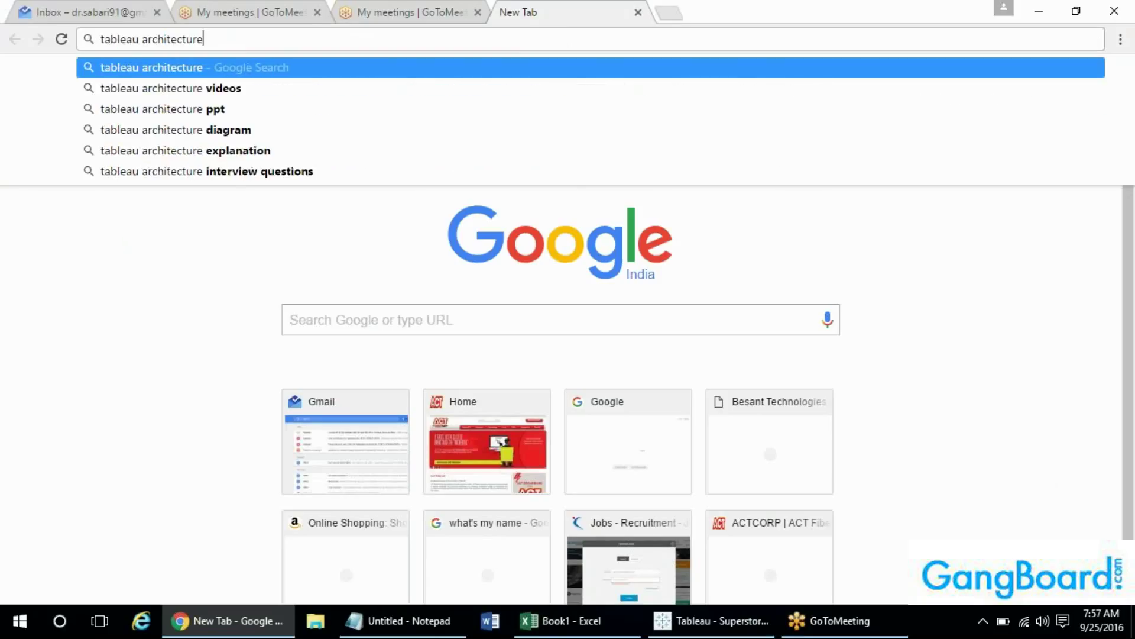
pyautogui.press('Return')
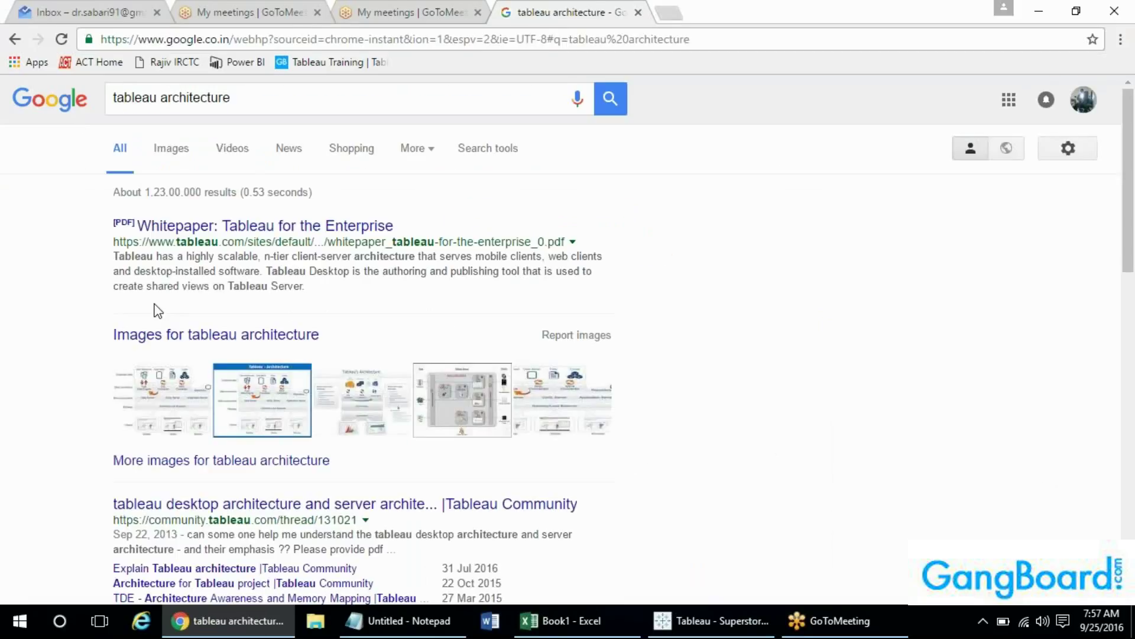
pyautogui.click(171, 148)
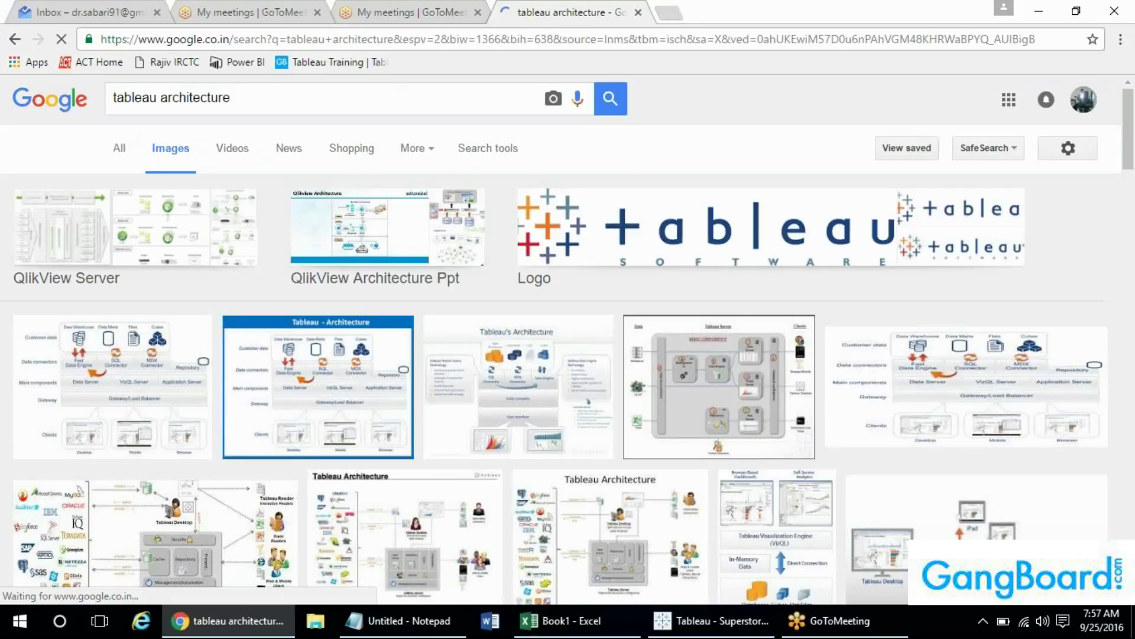
pyautogui.click(467, 372)
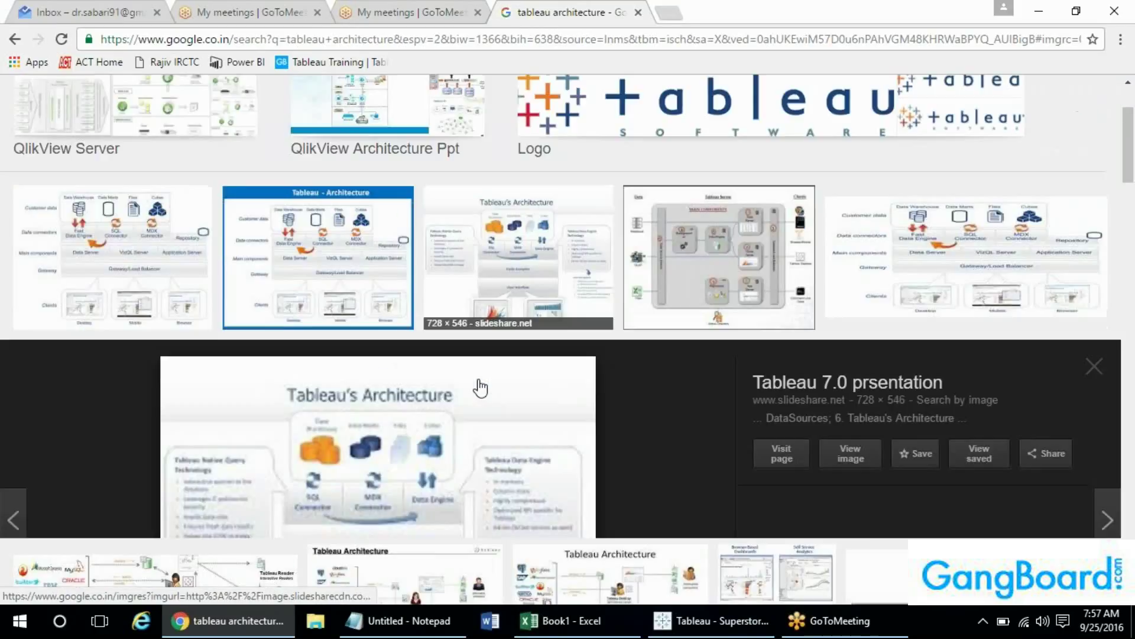
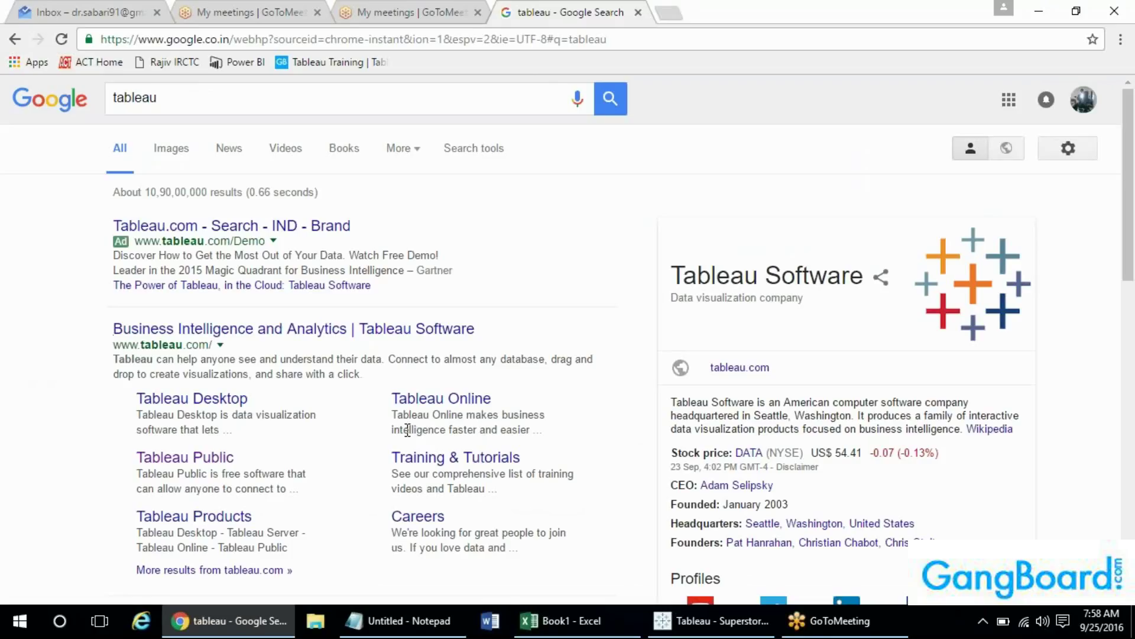
# - Go from the Google results to the tableau.com Products page, then bring up the Windows Start menu
pyautogui.click(292, 330)
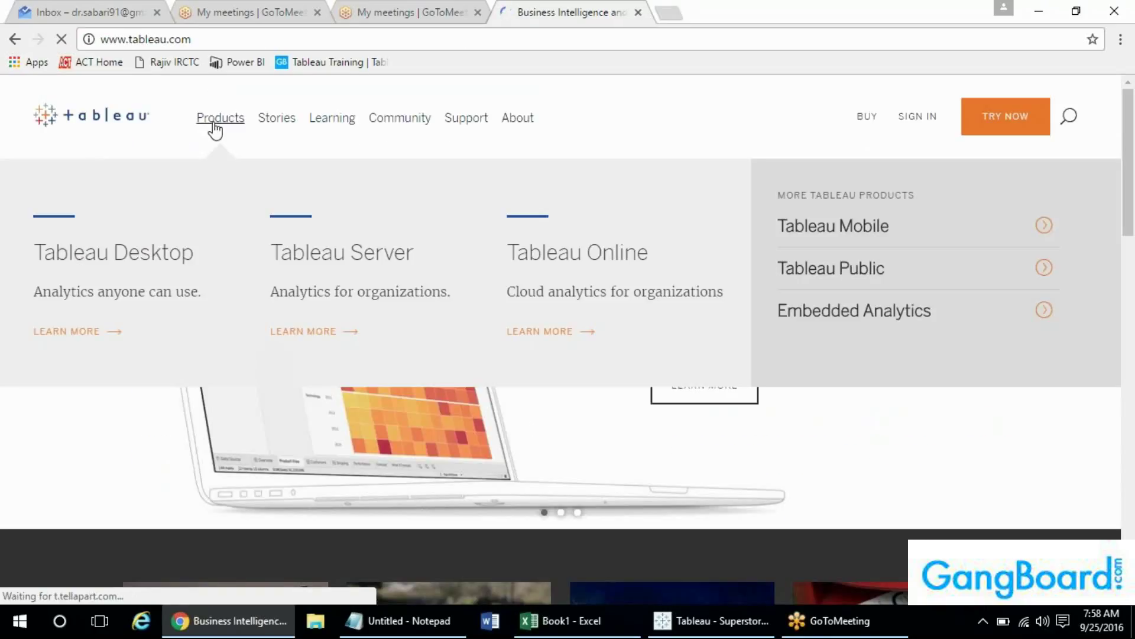
pyautogui.click(214, 124)
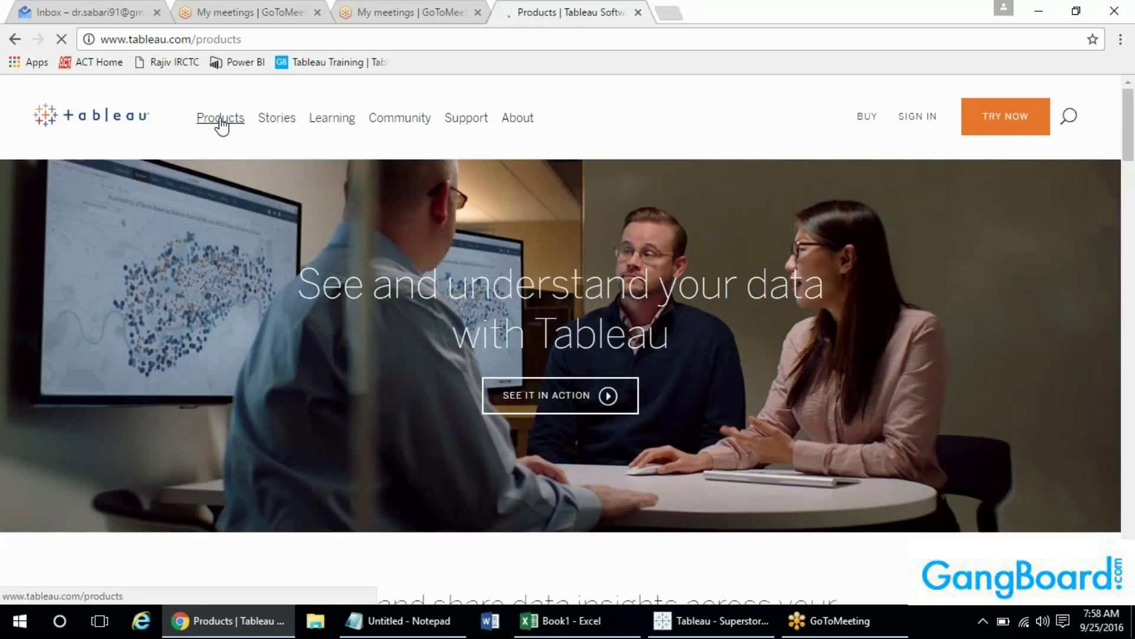
pyautogui.moveTo(221, 119)
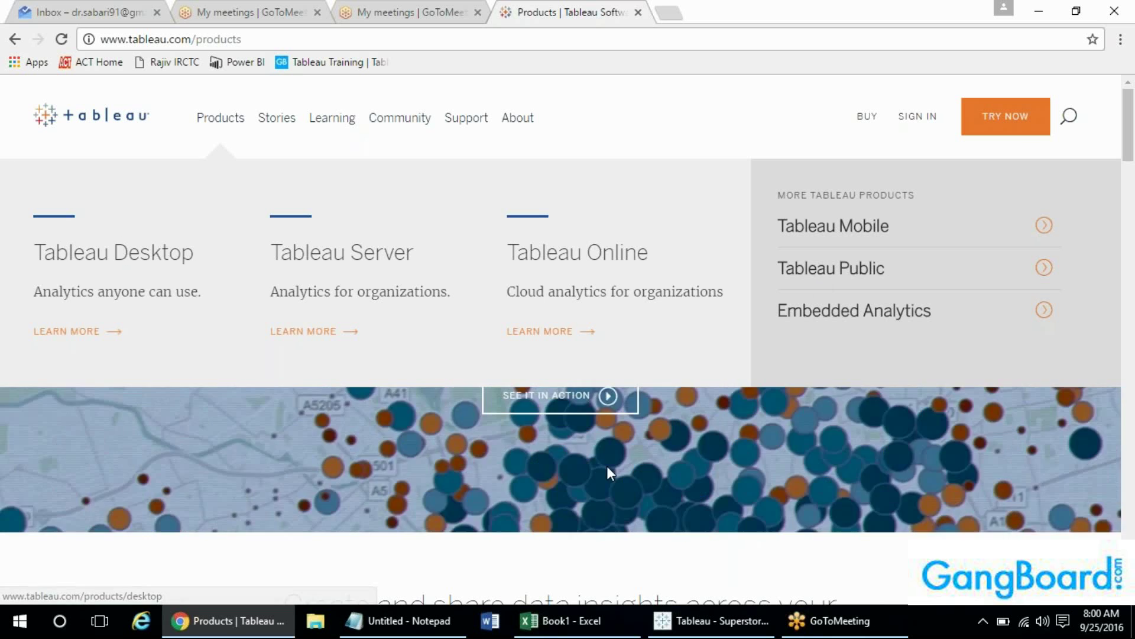
pyautogui.press('super')
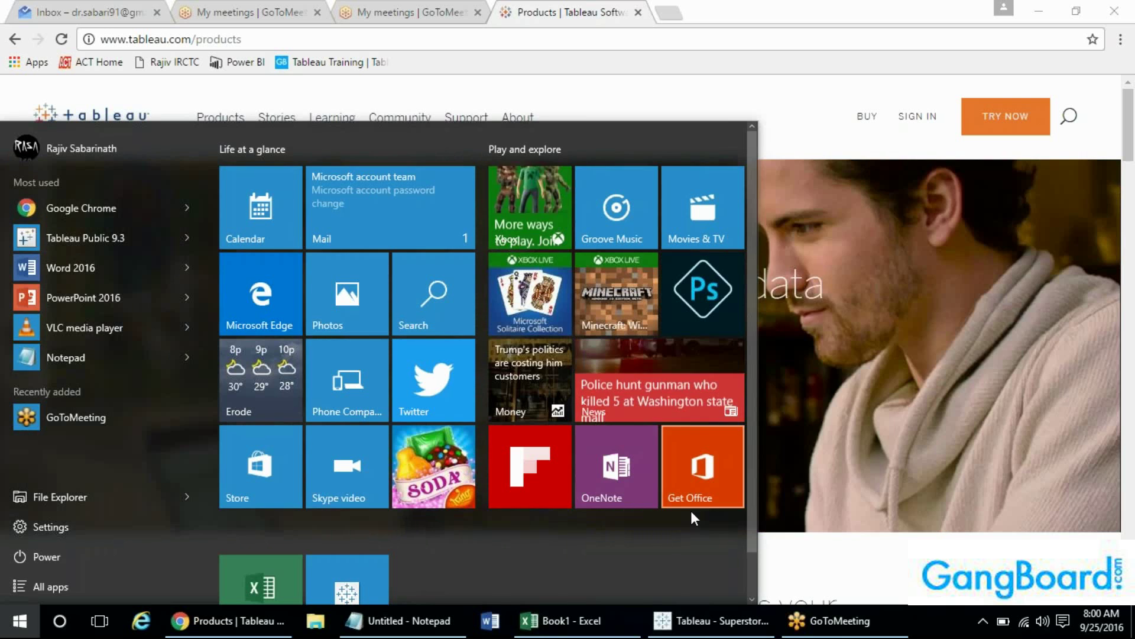
pyautogui.click(704, 630)
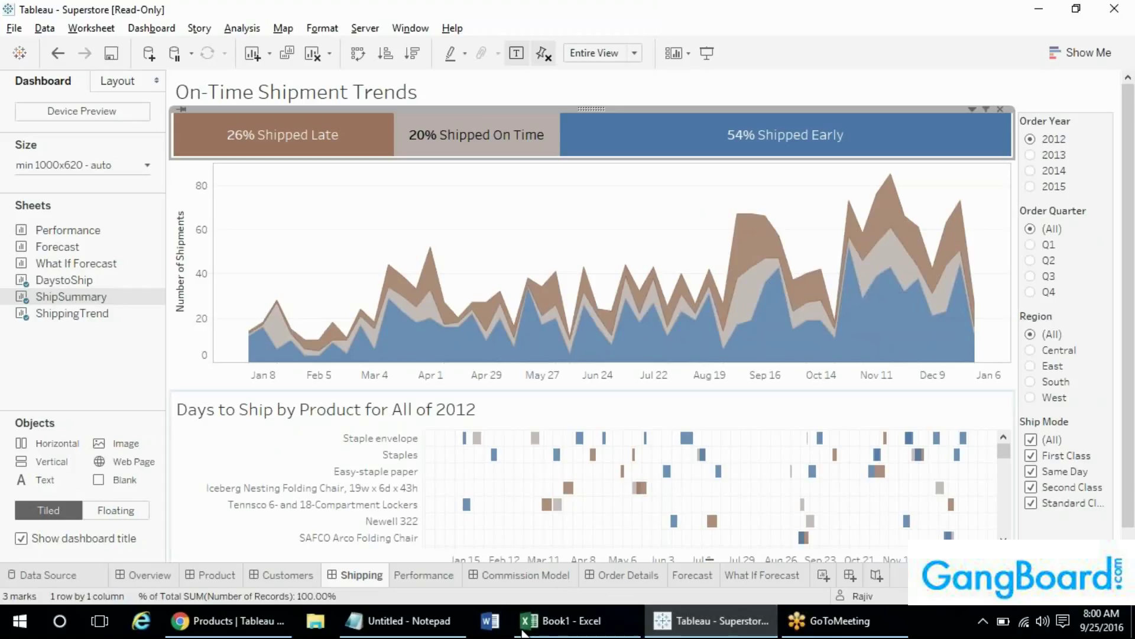
pyautogui.moveTo(238, 630)
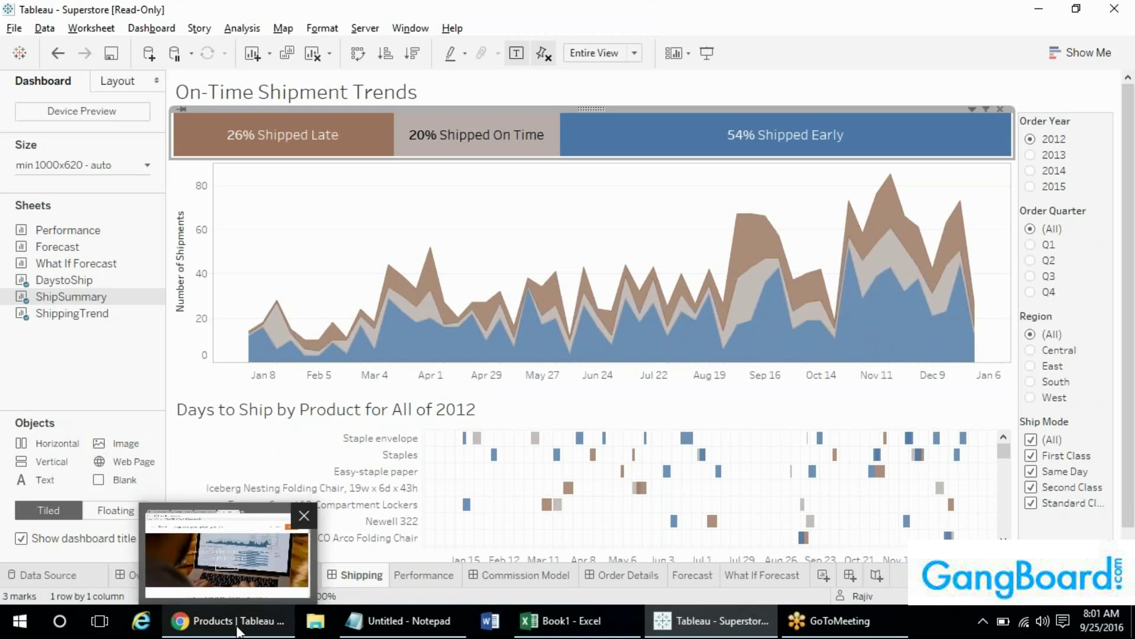
pyautogui.click(222, 545)
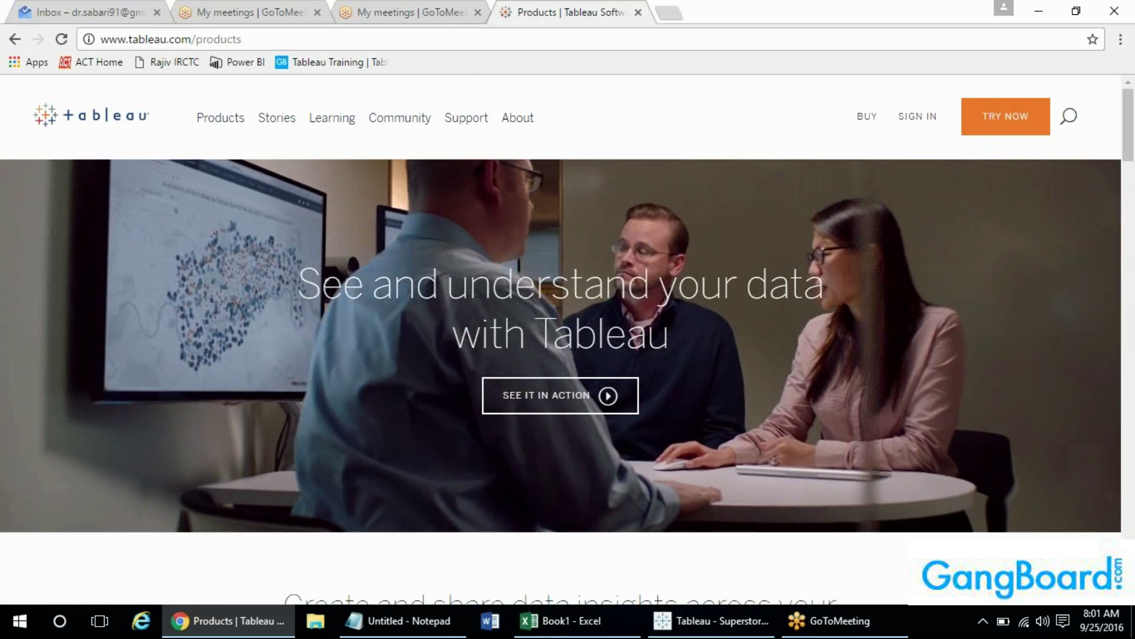
# - Navigate the browser to the Tableau Public website at public.tableau.com
pyautogui.click(527, 35)
pyautogui.write('public')
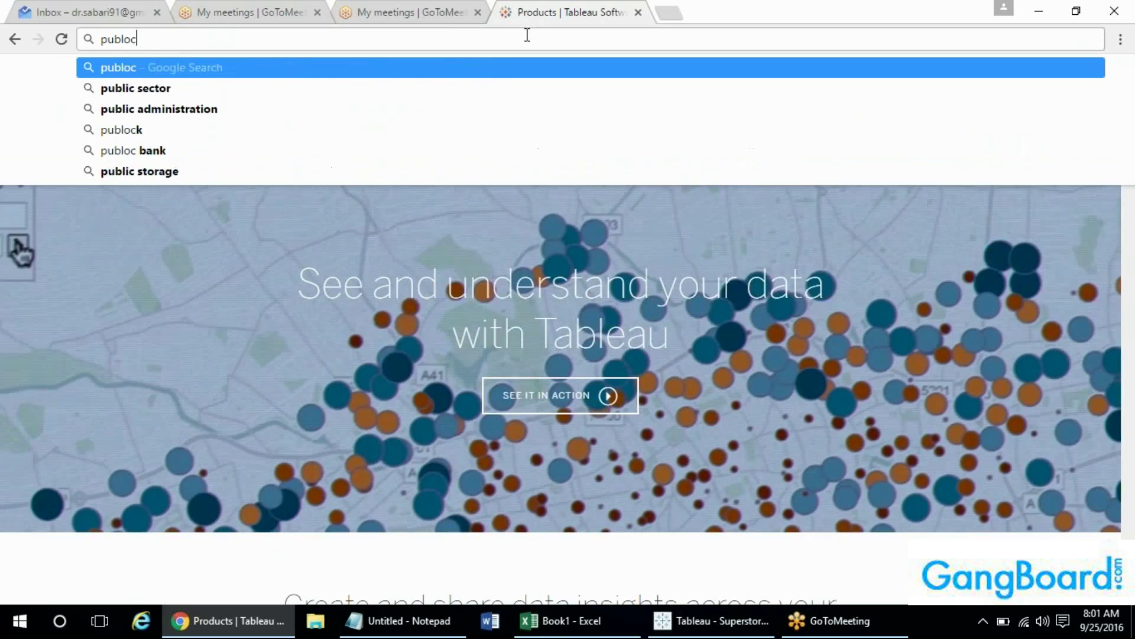
pyautogui.press('BackSpace')
pyautogui.press('BackSpace')
pyautogui.write('ic.tableau.com')
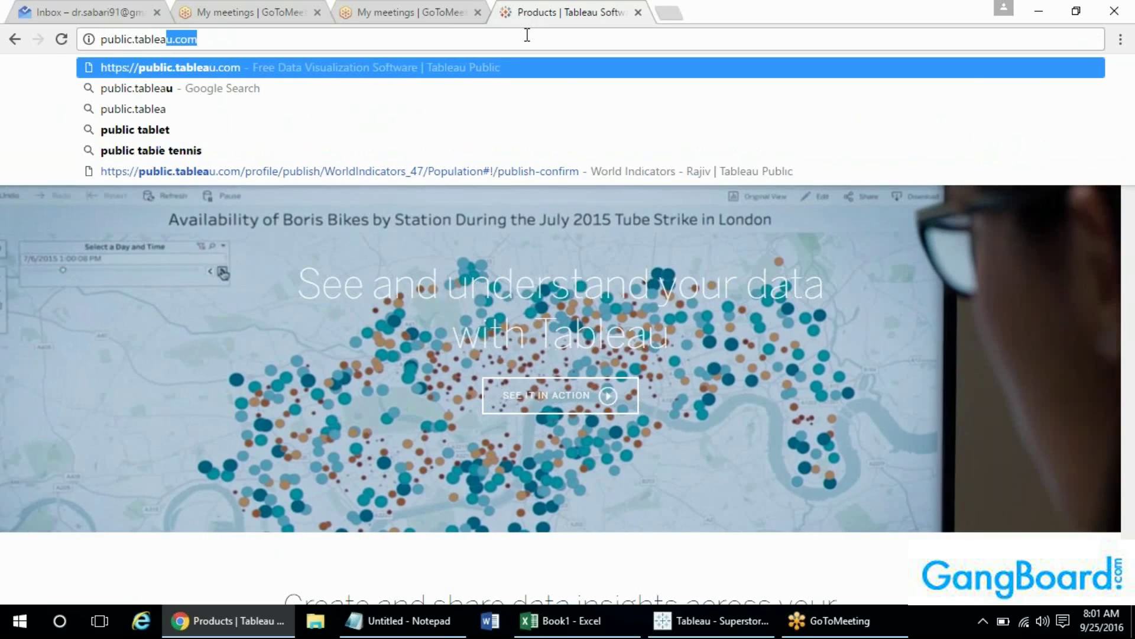
pyautogui.press('Return')
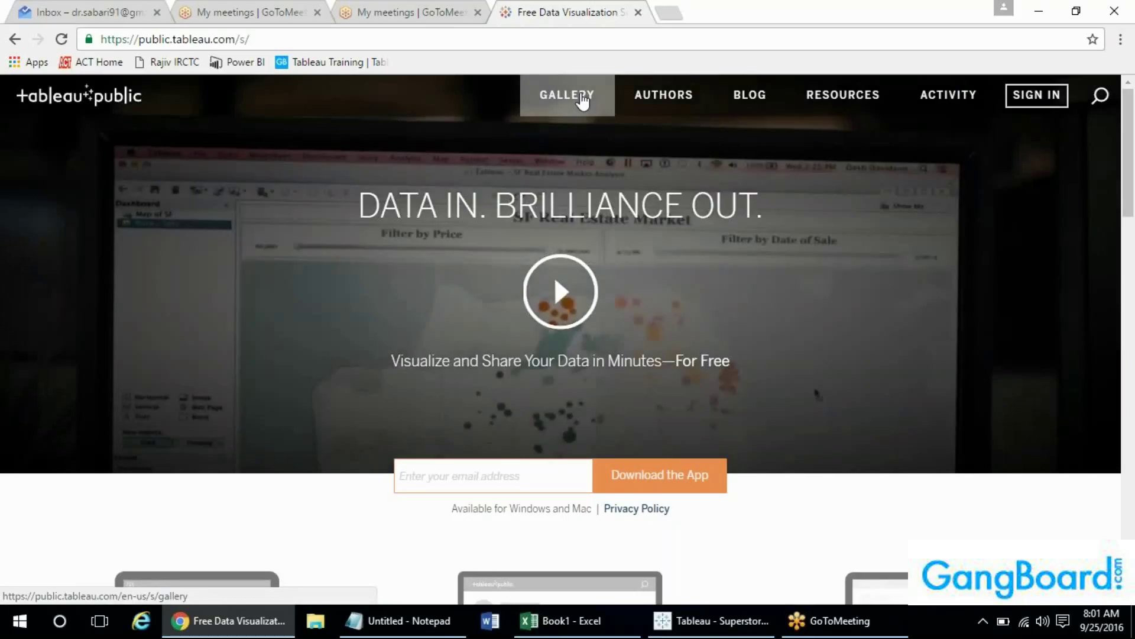
# - Show the Gallery's Viz of the Day list and open the Composers viz in a new tab
pyautogui.click(583, 101)
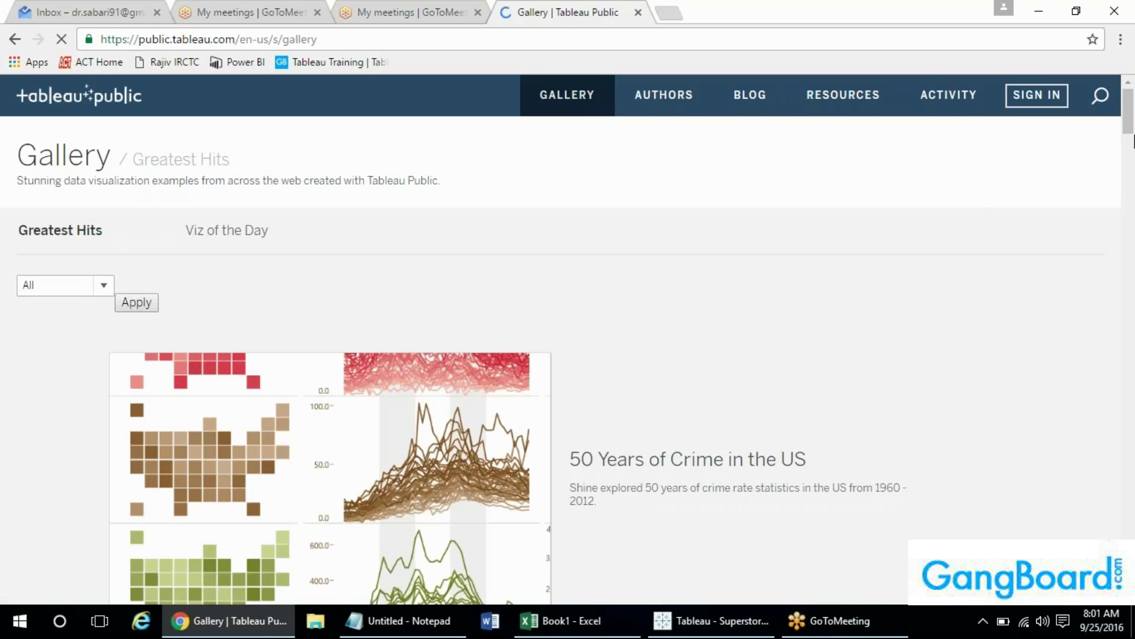
pyautogui.moveTo(1131, 106); pyautogui.dragTo(1132, 175)
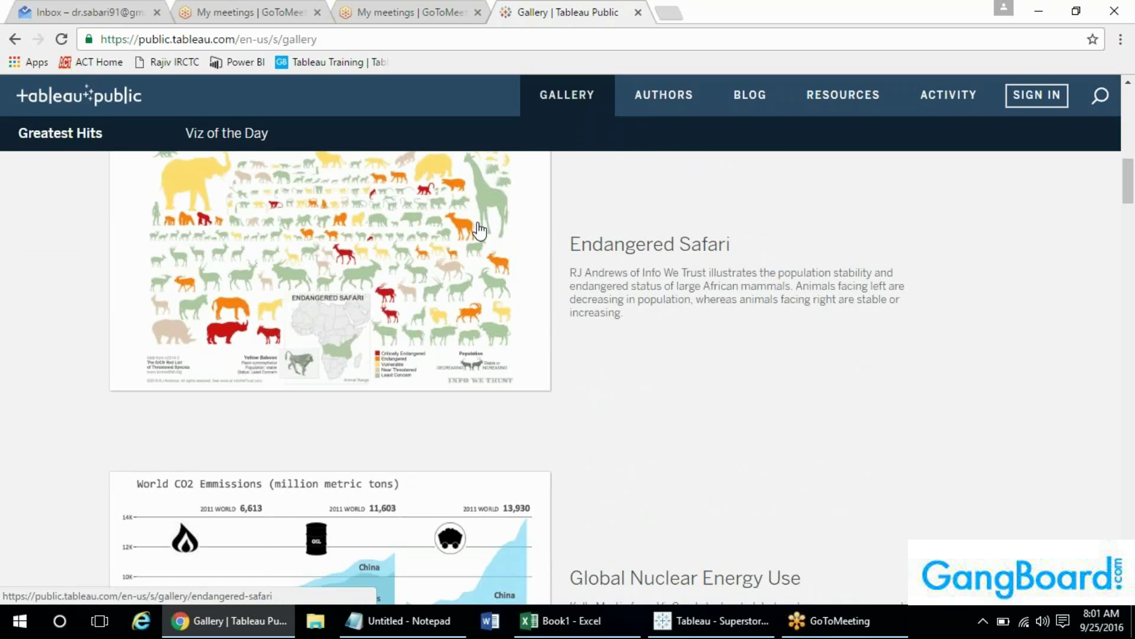
pyautogui.moveTo(1131, 184); pyautogui.dragTo(1133, 55)
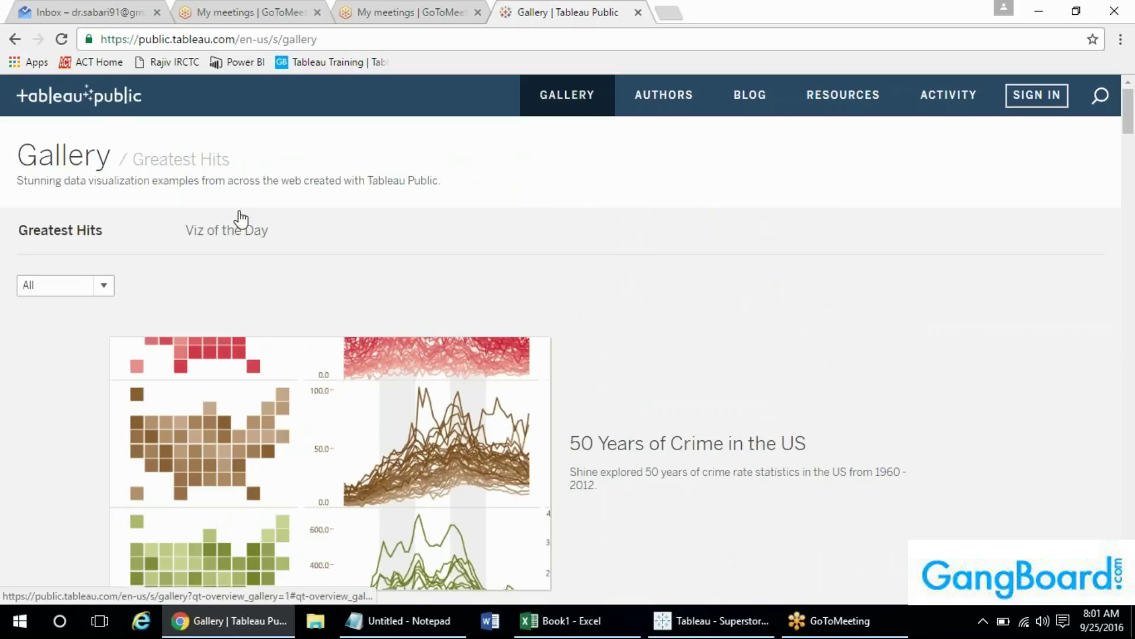
pyautogui.click(241, 247)
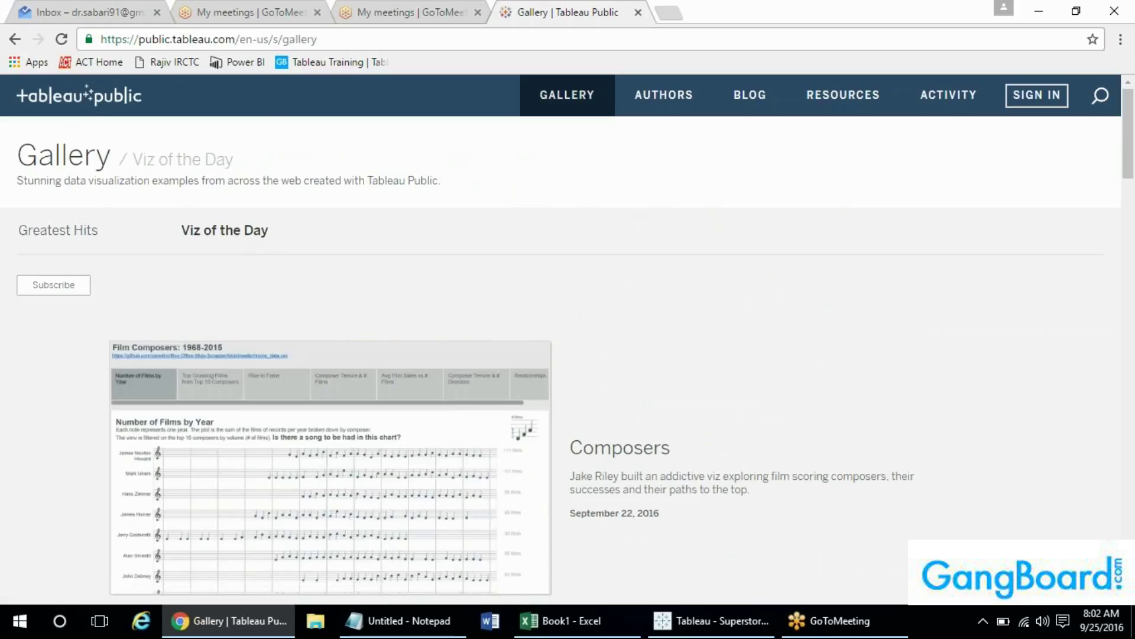
pyautogui.moveTo(1129, 157); pyautogui.dragTo(1129, 185)
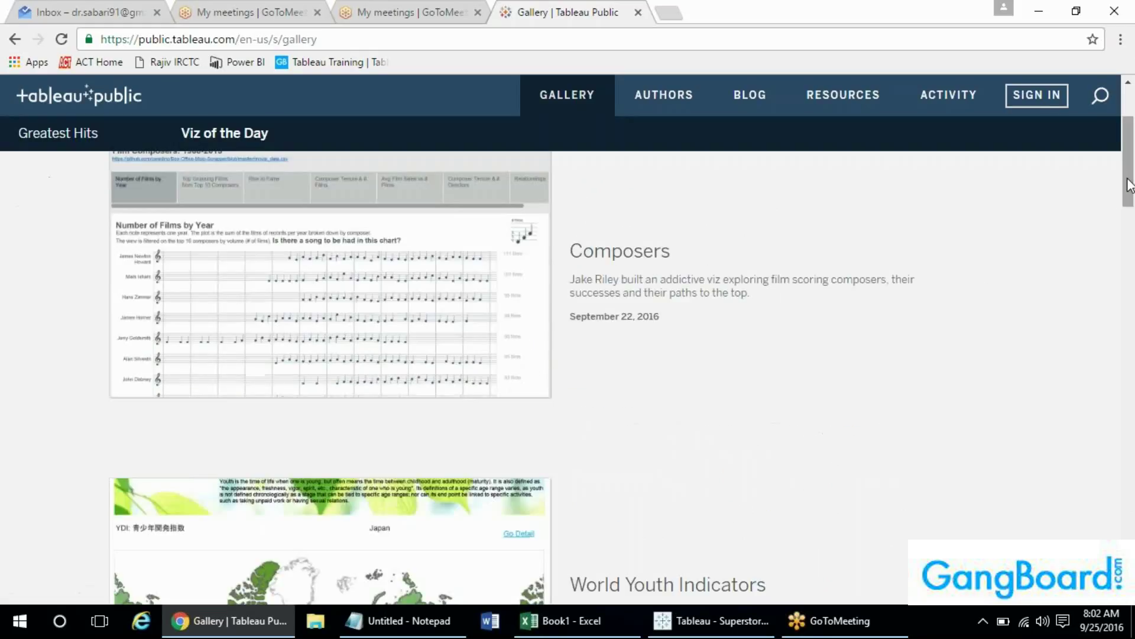
pyautogui.rightClick(333, 272)
pyautogui.keyDown('ctrl'); pyautogui.click(515, 211); pyautogui.keyUp('ctrl')
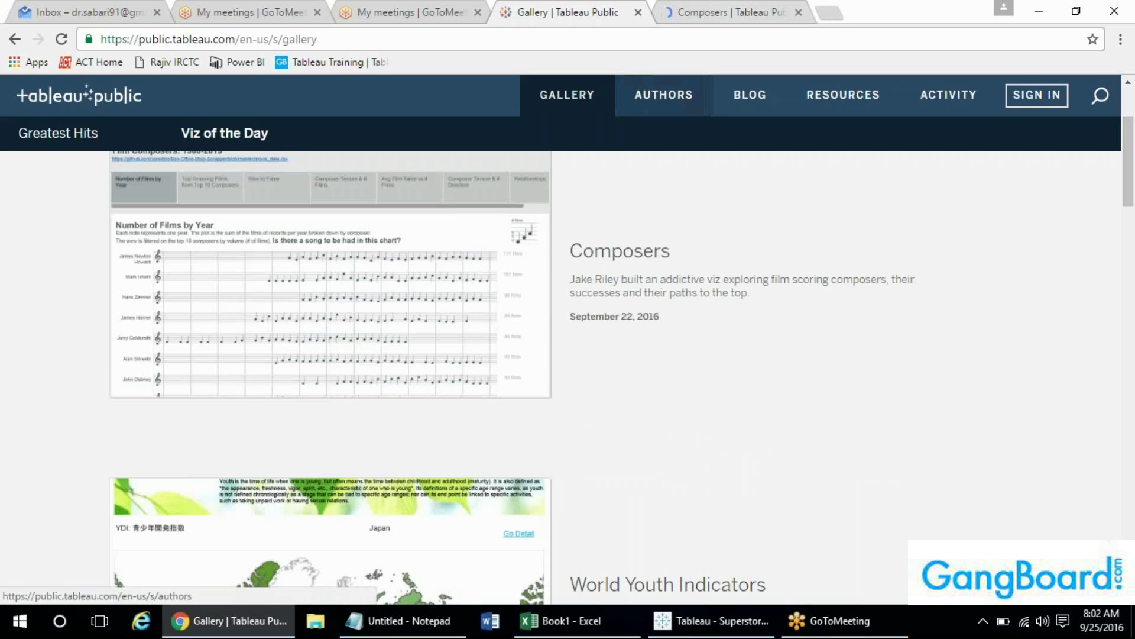
# - Switch to the Composers viz and read tooltips in the Number of Films by Year chart
pyautogui.click(728, 11)
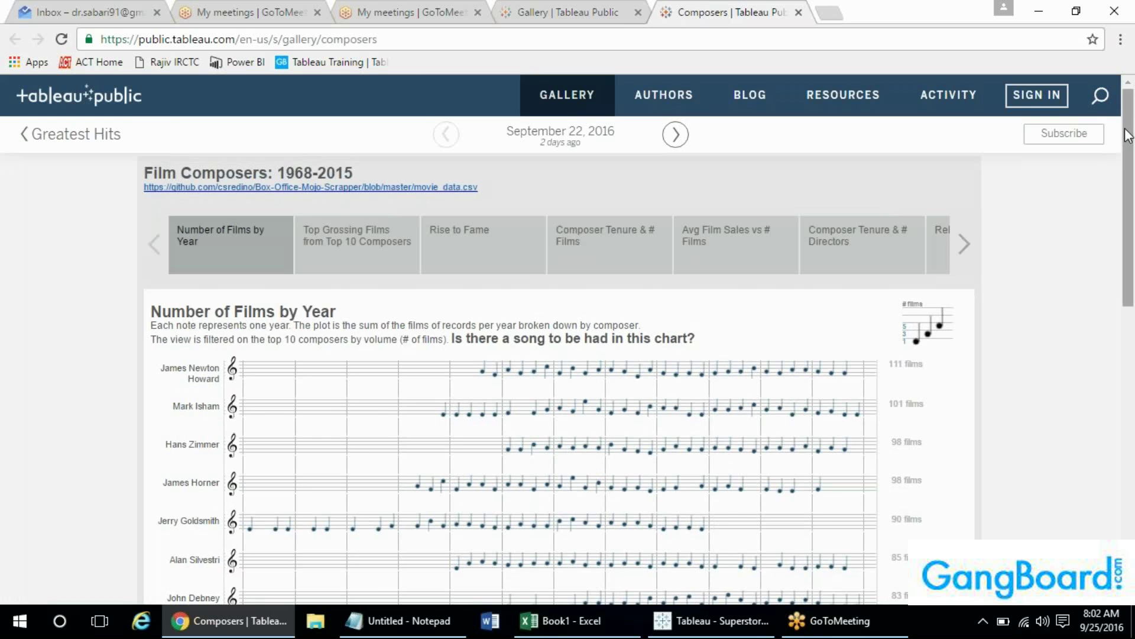
pyautogui.moveTo(1129, 139); pyautogui.dragTo(1129, 201)
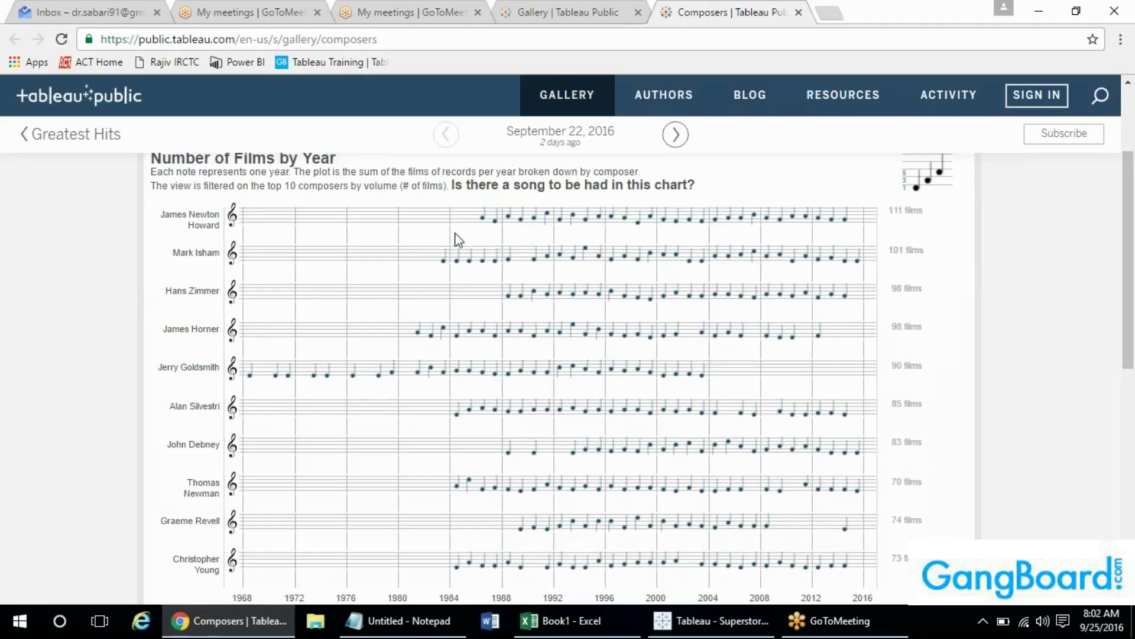
pyautogui.moveTo(491, 227)
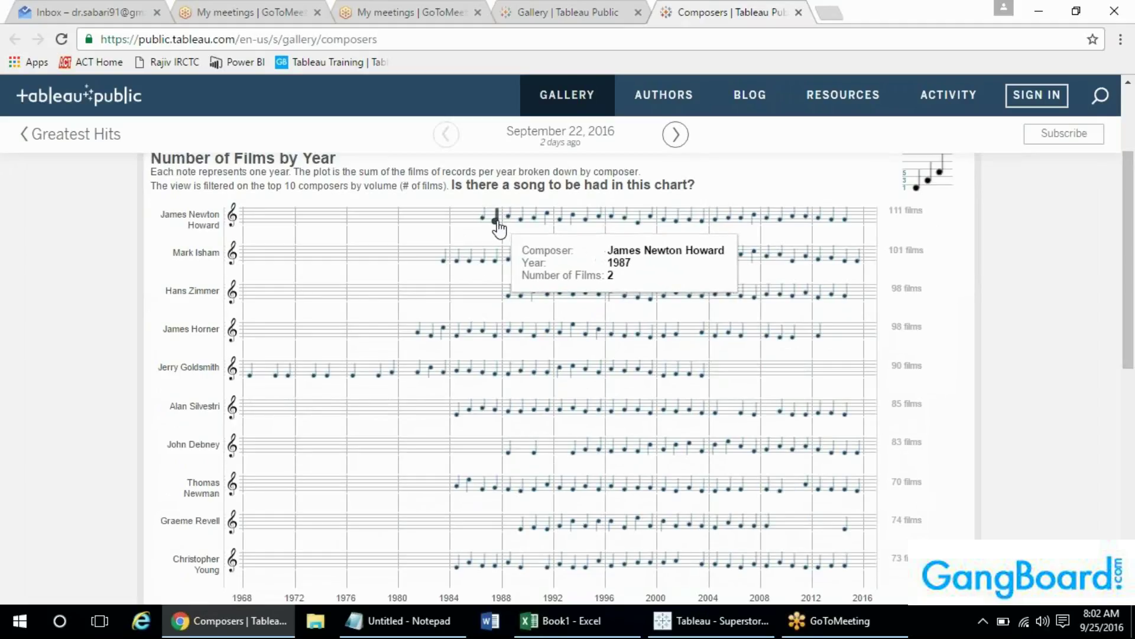
pyautogui.moveTo(1130, 228)
pyautogui.mouseDown()
pyautogui.moveTo(1134, 251)
pyautogui.moveTo(1132, 236)
pyautogui.mouseUp()
pyautogui.moveTo(483, 200)
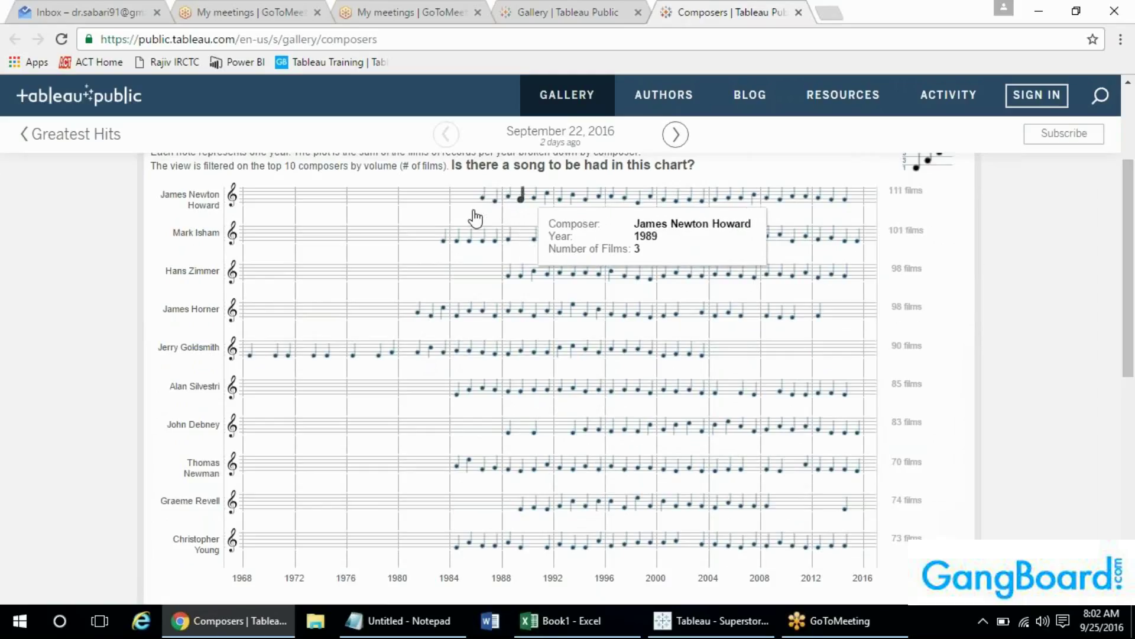
pyautogui.moveTo(755, 197)
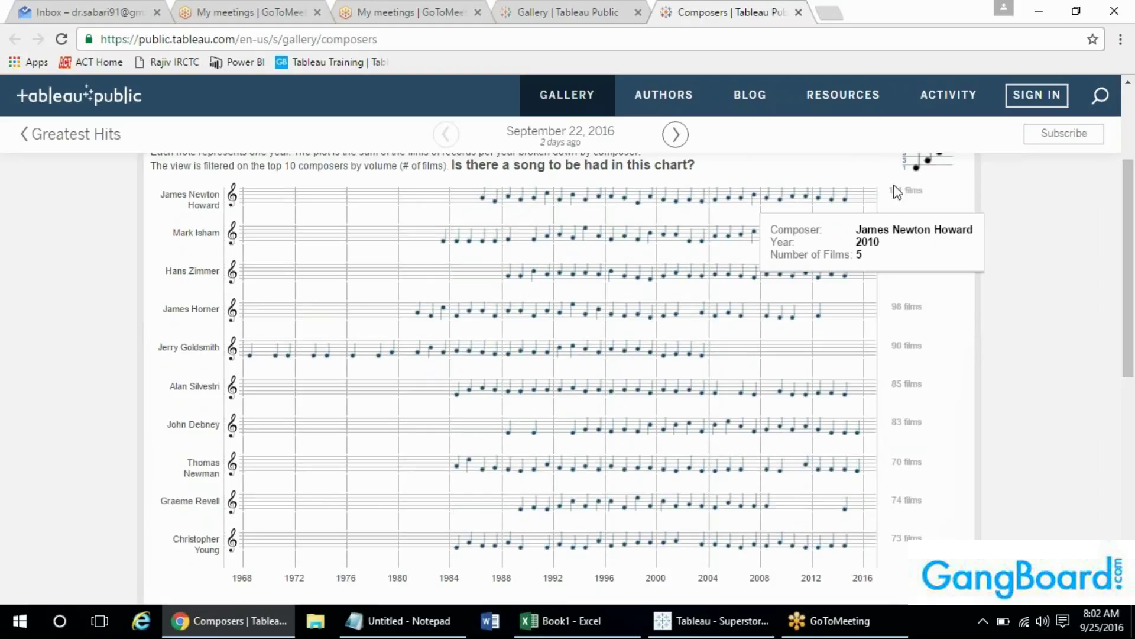
pyautogui.moveTo(1132, 224)
pyautogui.mouseDown()
pyautogui.moveTo(1132, 249)
pyautogui.moveTo(1130, 226)
pyautogui.mouseUp()
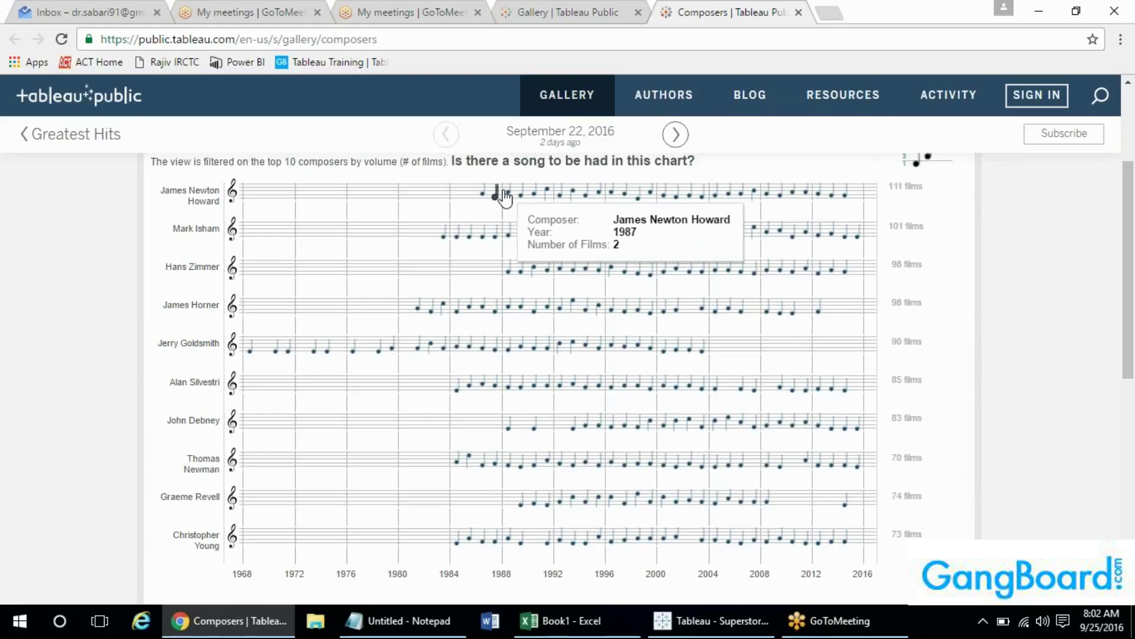
pyautogui.moveTo(586, 204)
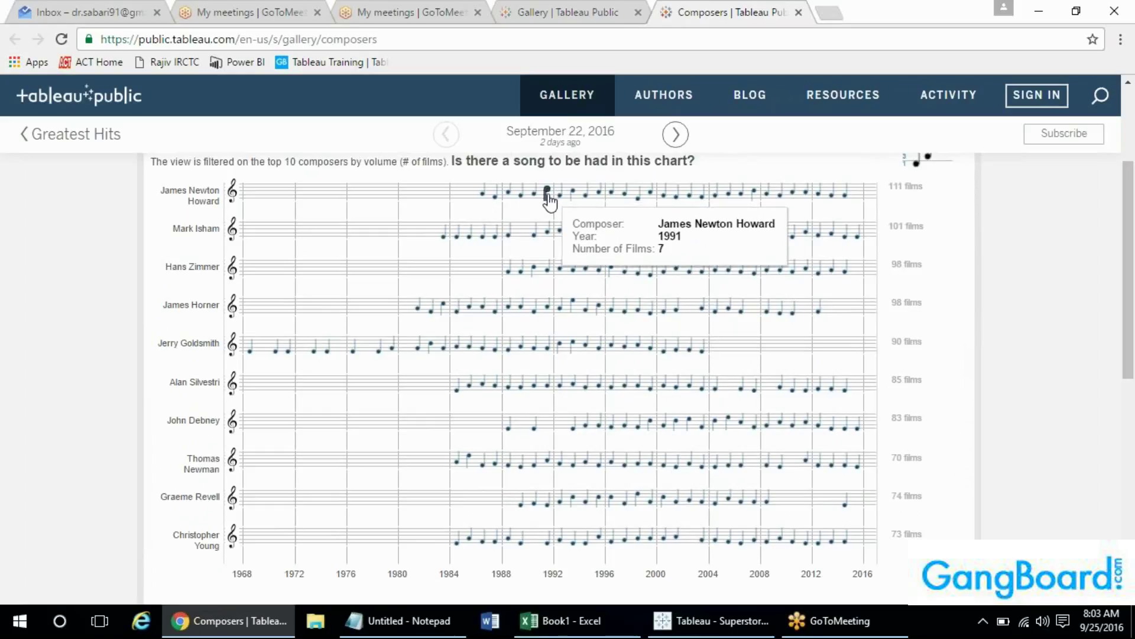
pyautogui.moveTo(1132, 213); pyautogui.dragTo(1129, 166)
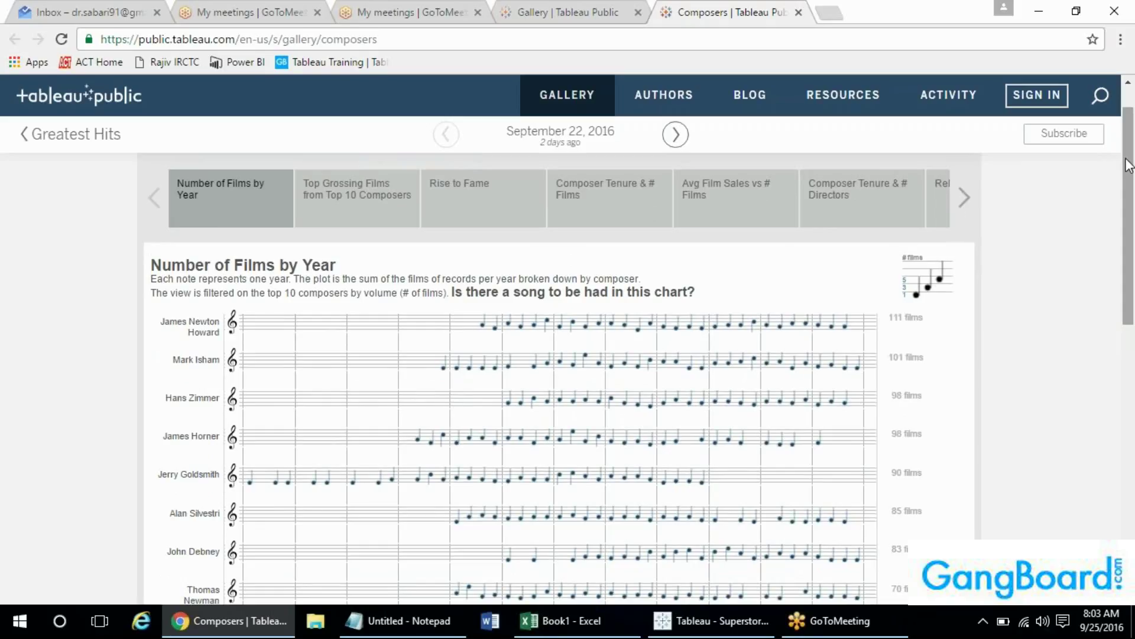
# - Show the Top Grossing Films from Top 10 Composers view and inspect its entries
pyautogui.click(330, 214)
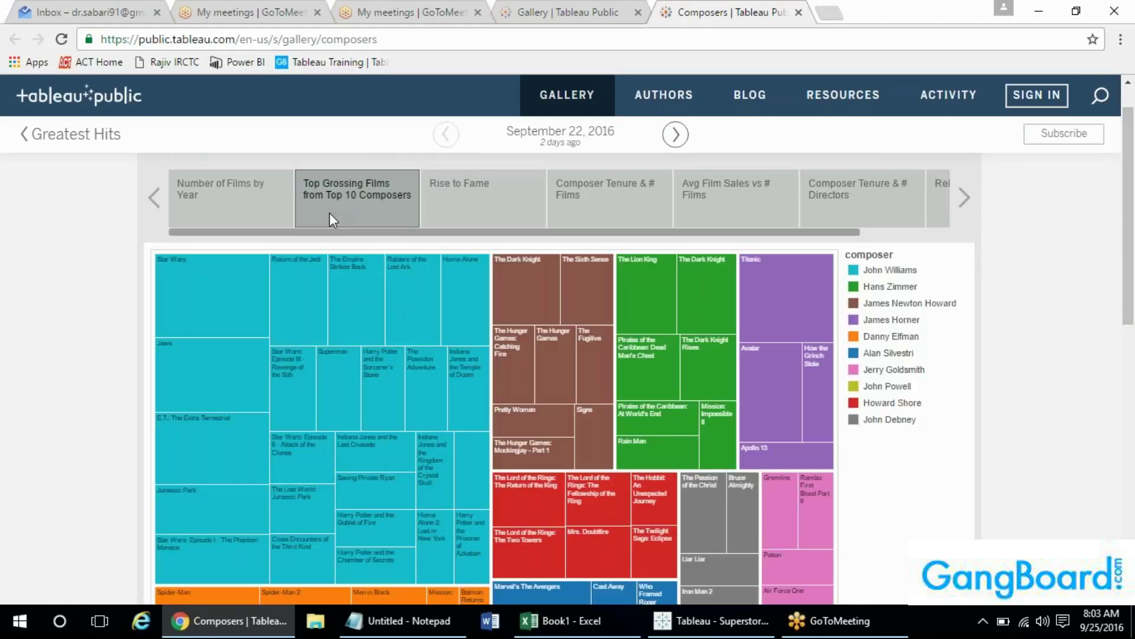
pyautogui.moveTo(327, 331)
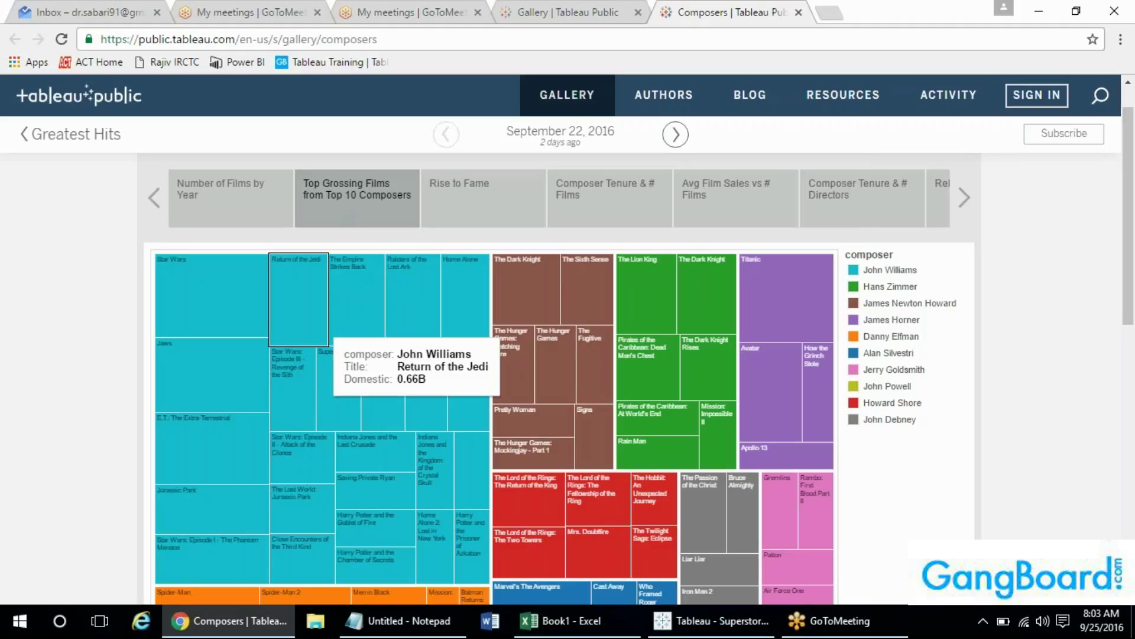
pyautogui.moveTo(1132, 175); pyautogui.dragTo(1132, 198)
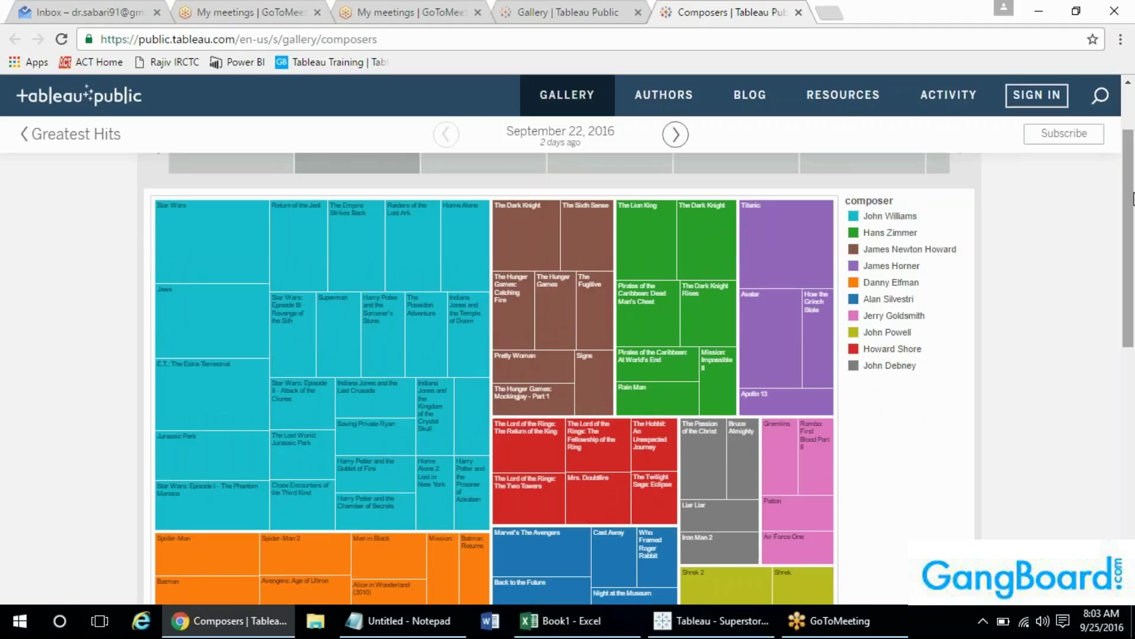
pyautogui.moveTo(1132, 198); pyautogui.dragTo(1131, 165)
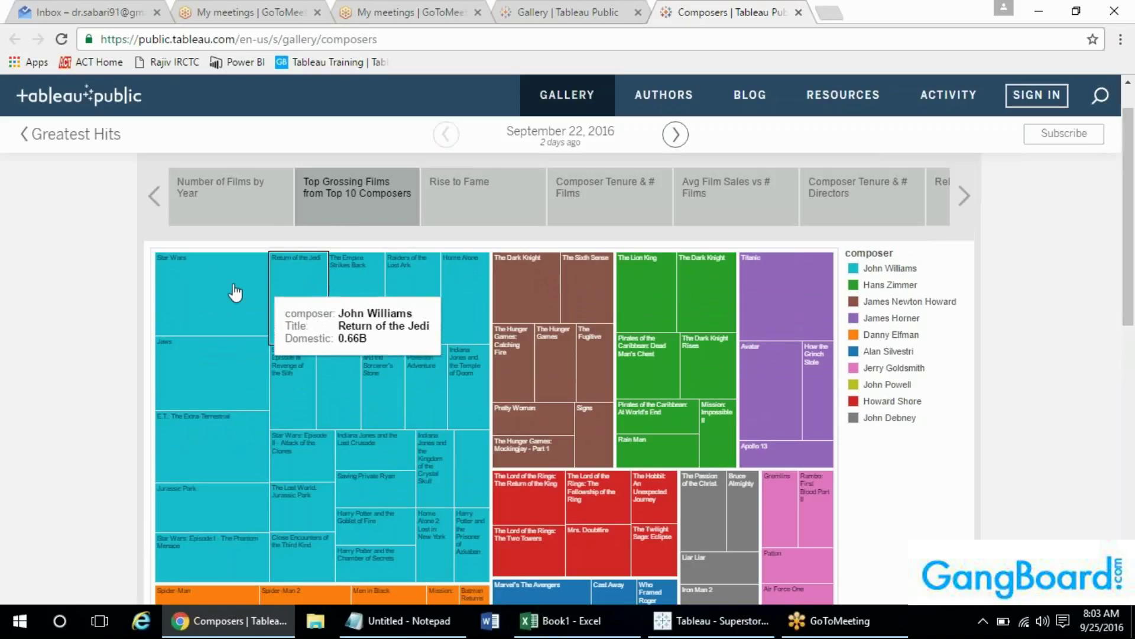
pyautogui.moveTo(228, 291)
pyautogui.moveTo(320, 283)
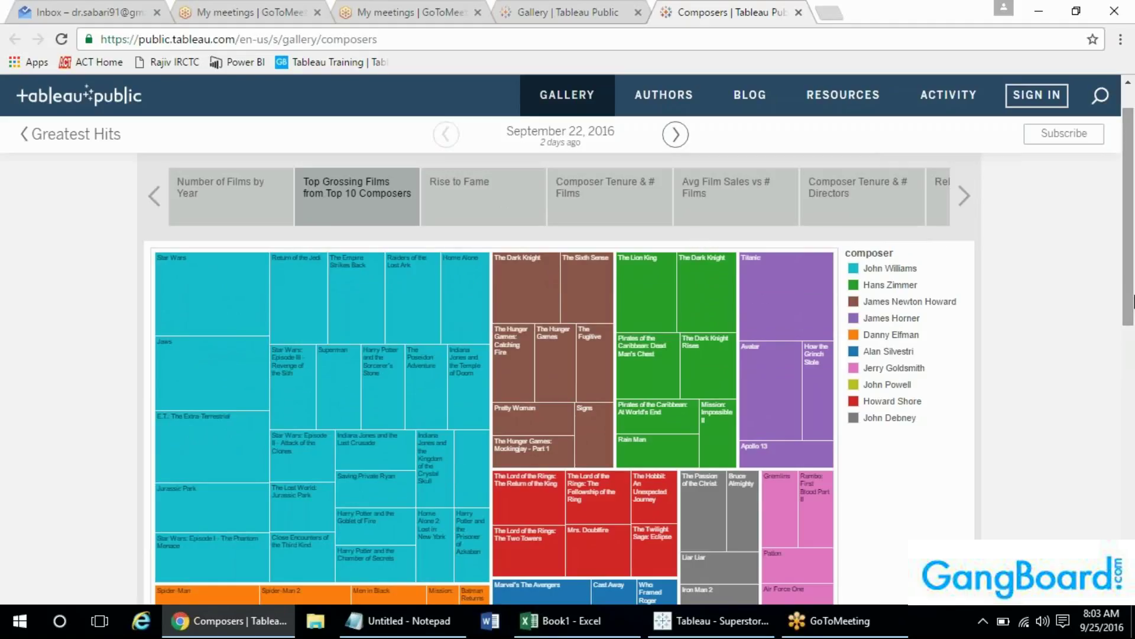
# - Download the Composers viz as a Tableau Workbook and open Composers.twbx
pyautogui.moveTo(1129, 317); pyautogui.dragTo(1117, 426)
pyautogui.click(920, 466)
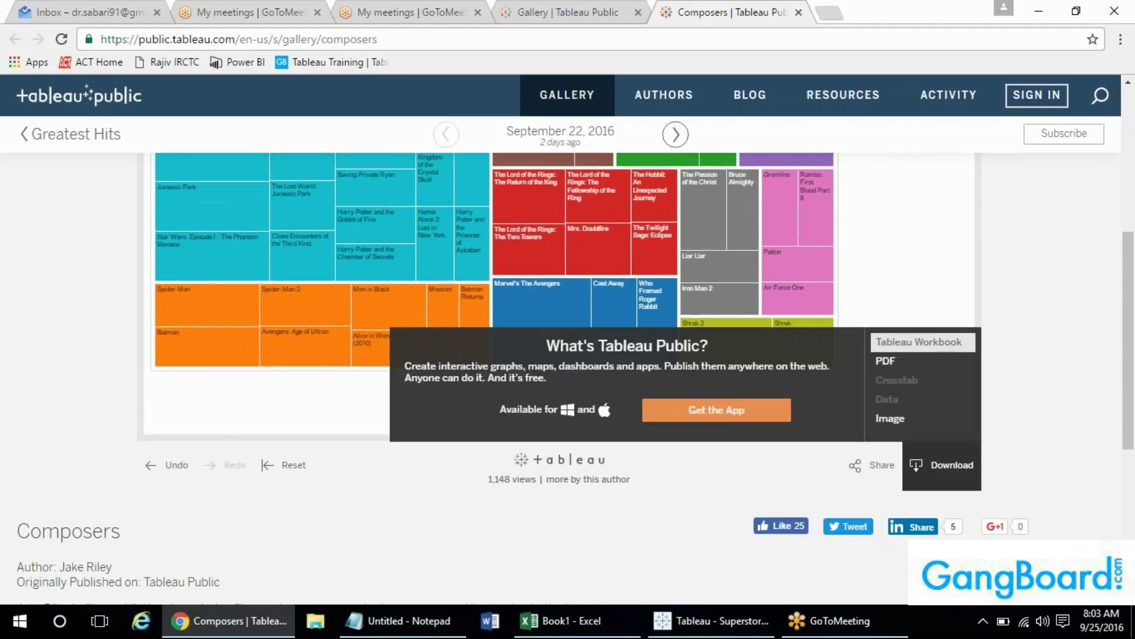
pyautogui.click(944, 341)
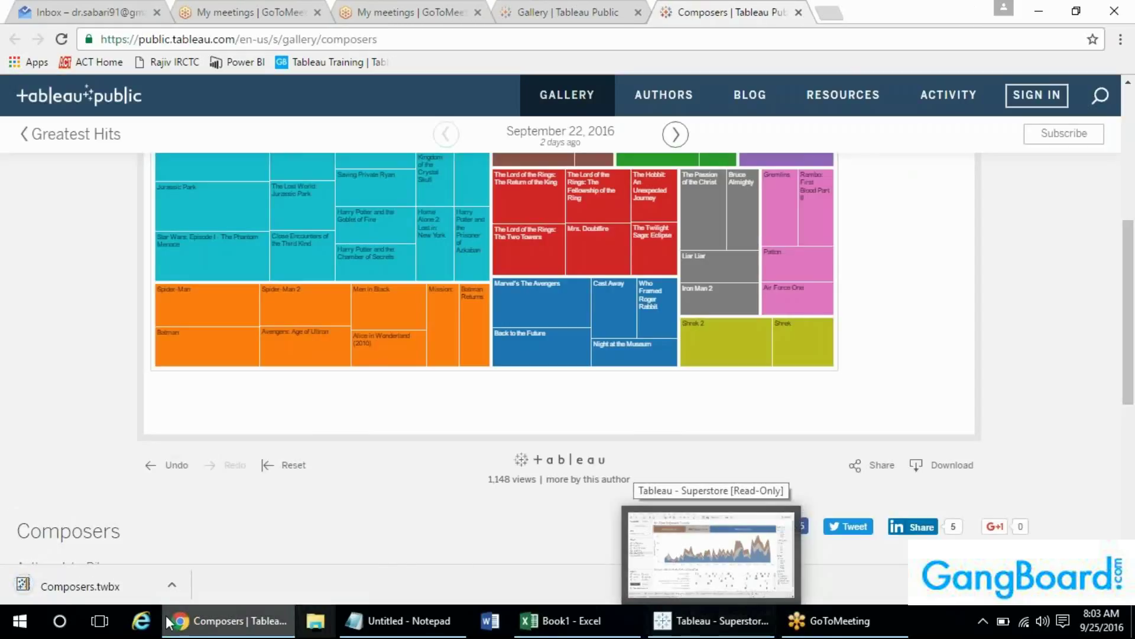
pyautogui.click(80, 584)
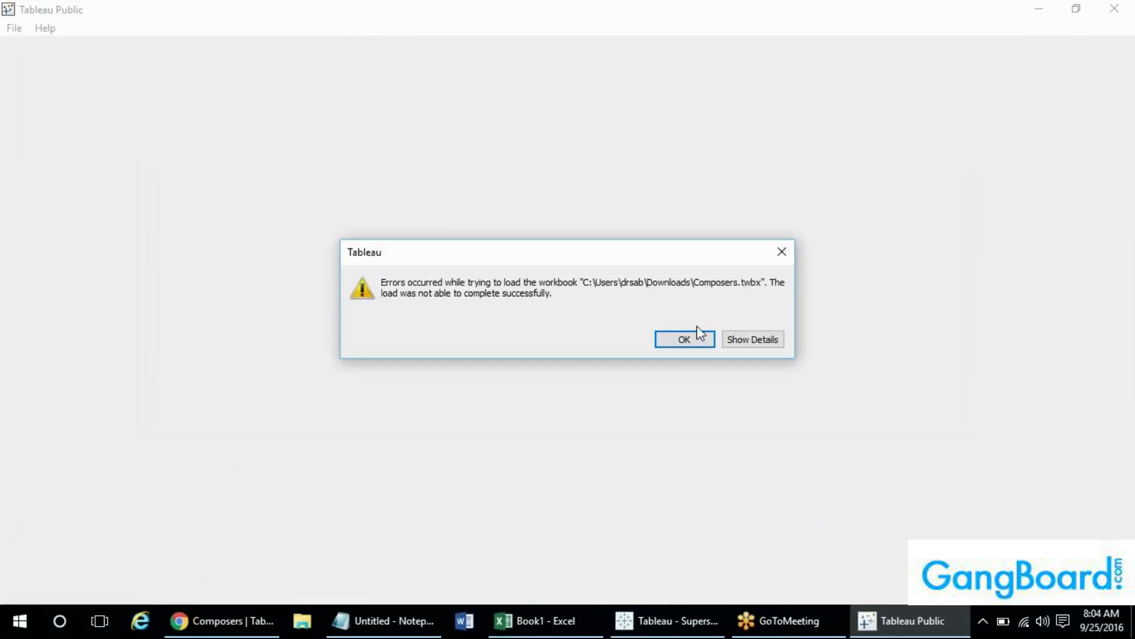
# - Read the newer-version details in the load error and dismiss it
pyautogui.click(739, 341)
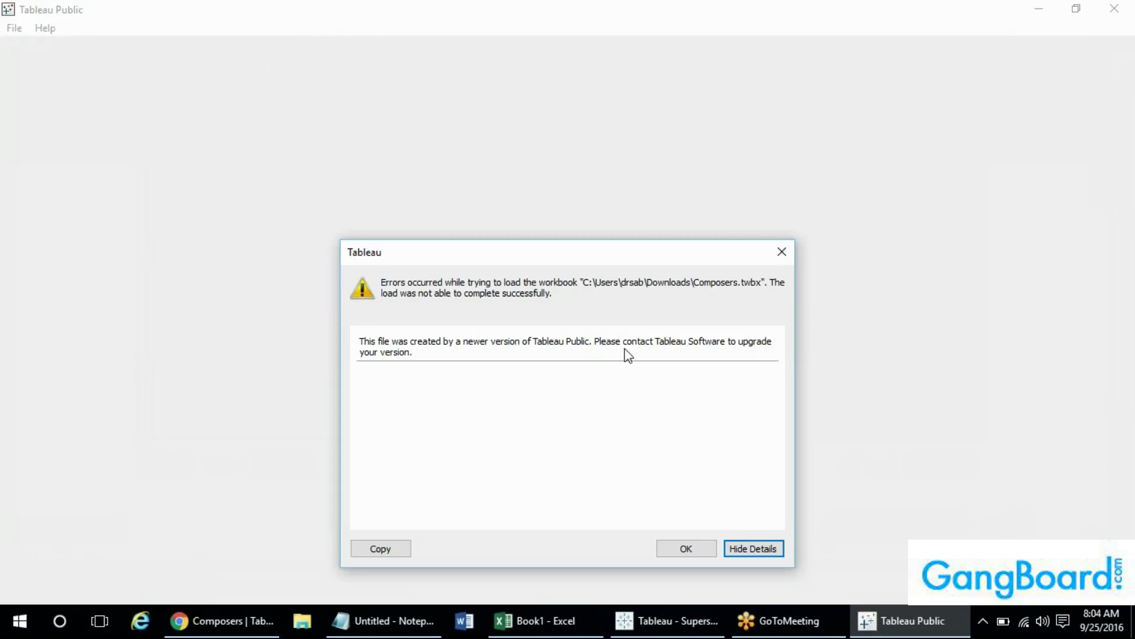
pyautogui.click(685, 549)
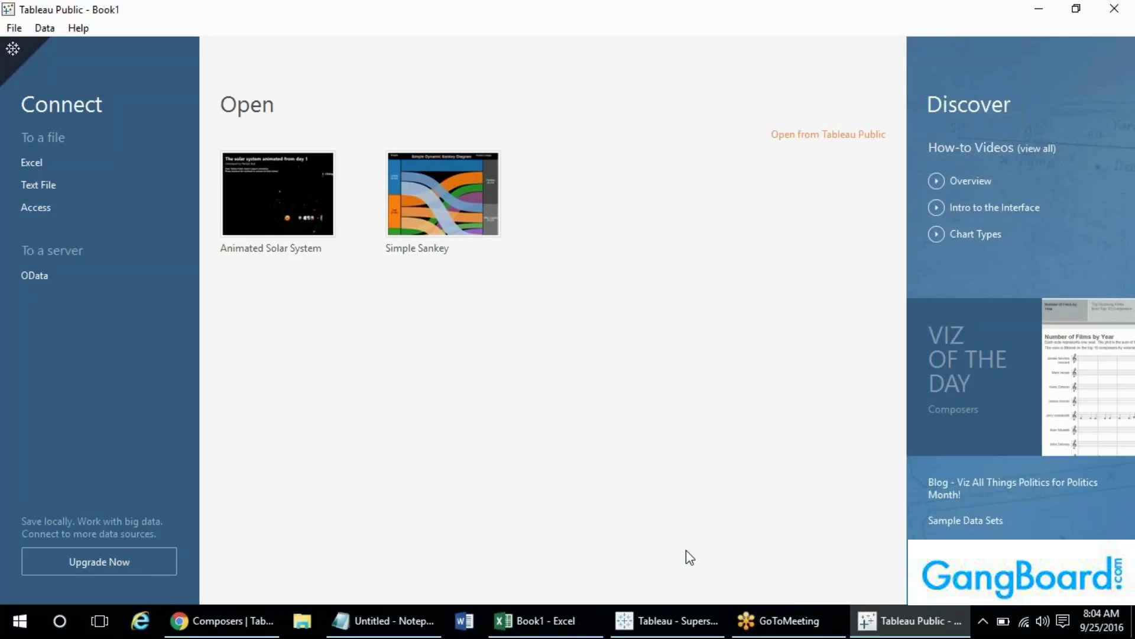
# - Return to Chrome's Composers viz showing the top-grossing films treemap
pyautogui.click(254, 621)
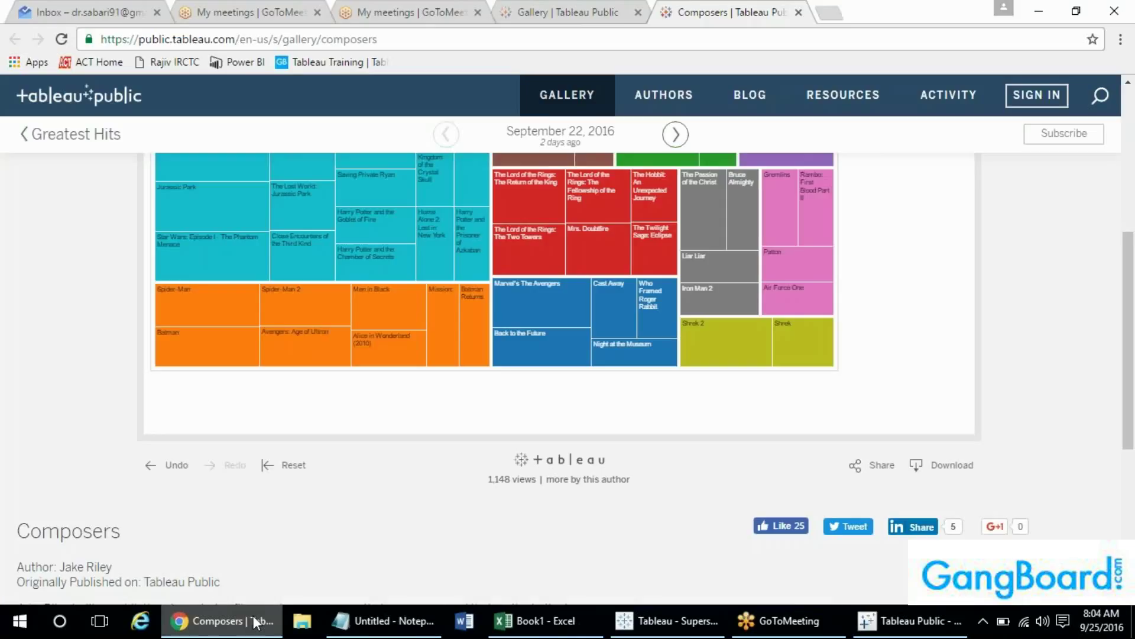
pyautogui.moveTo(502, 326)
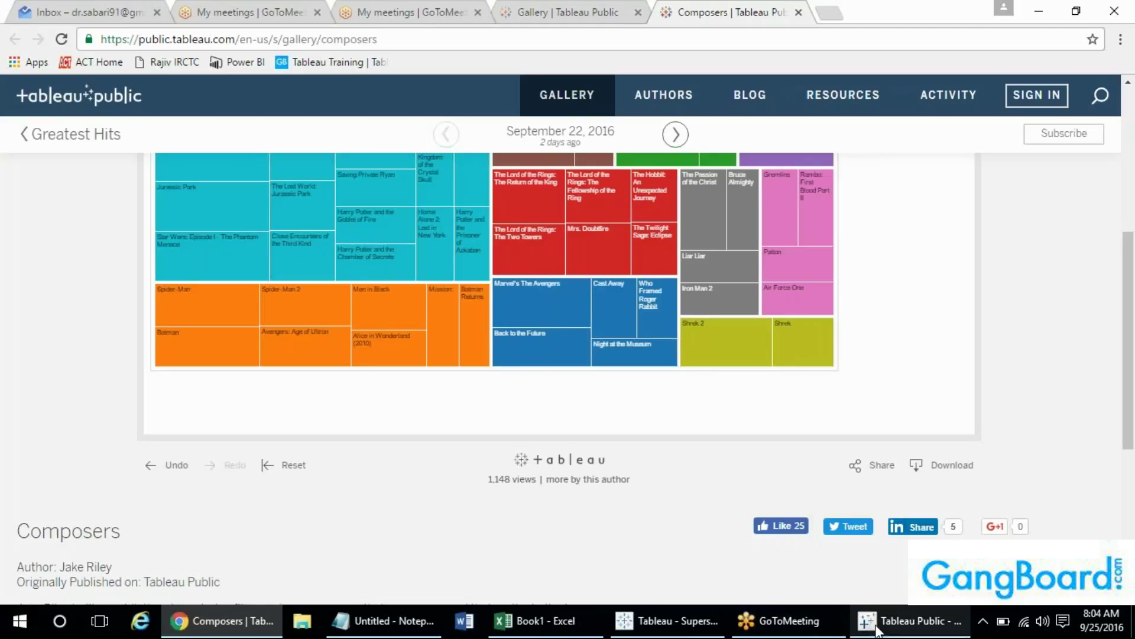
pyautogui.moveTo(877, 628)
pyautogui.moveTo(886, 587)
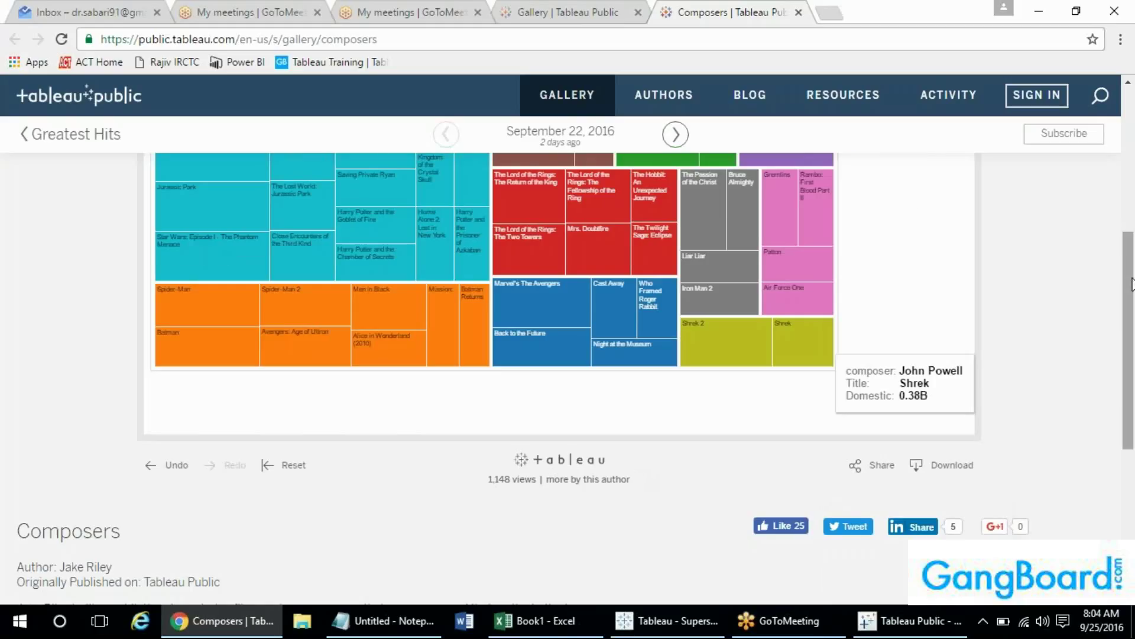
pyautogui.moveTo(1132, 285); pyautogui.dragTo(1125, 131)
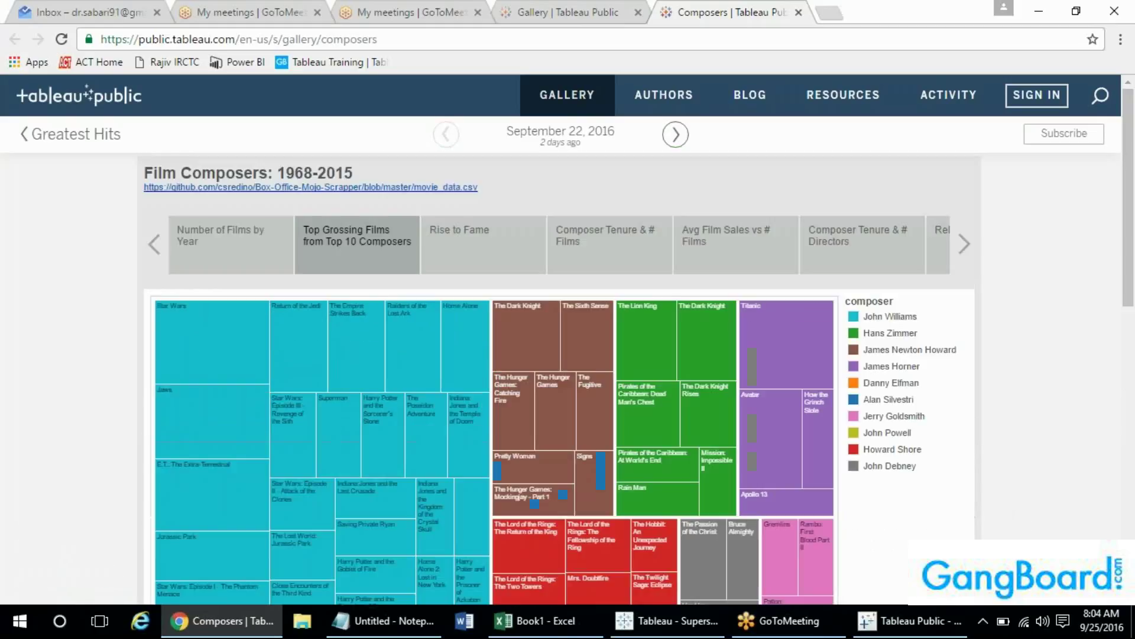
# - Check the 50 Years of Crime viz's download options, then browse the Viz of the Day list
pyautogui.click(568, 110)
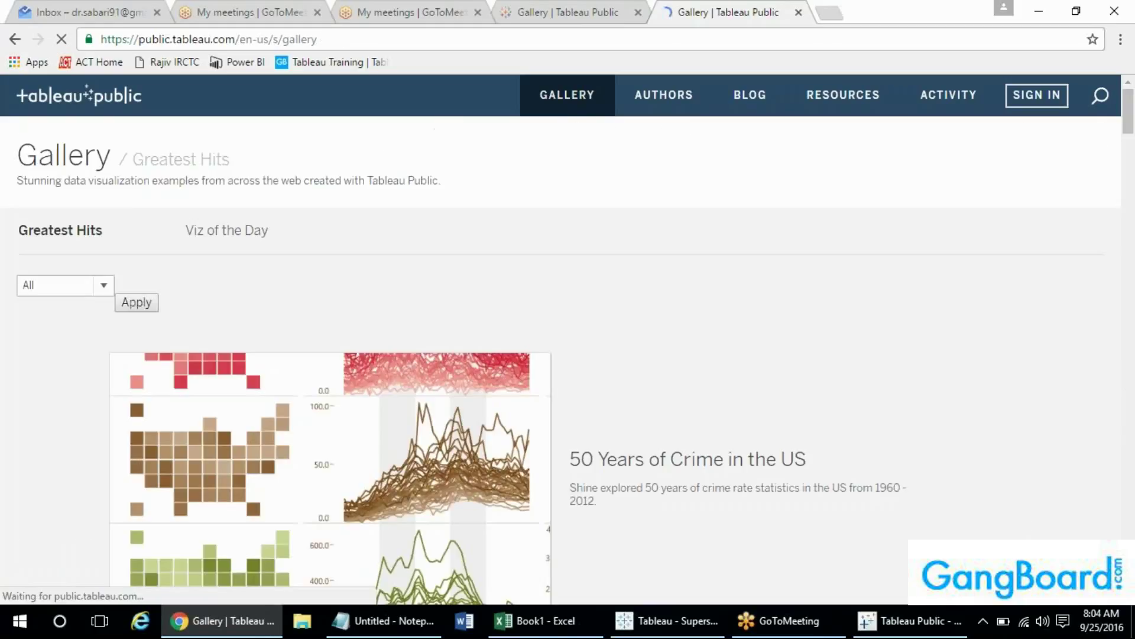
pyautogui.click(260, 423)
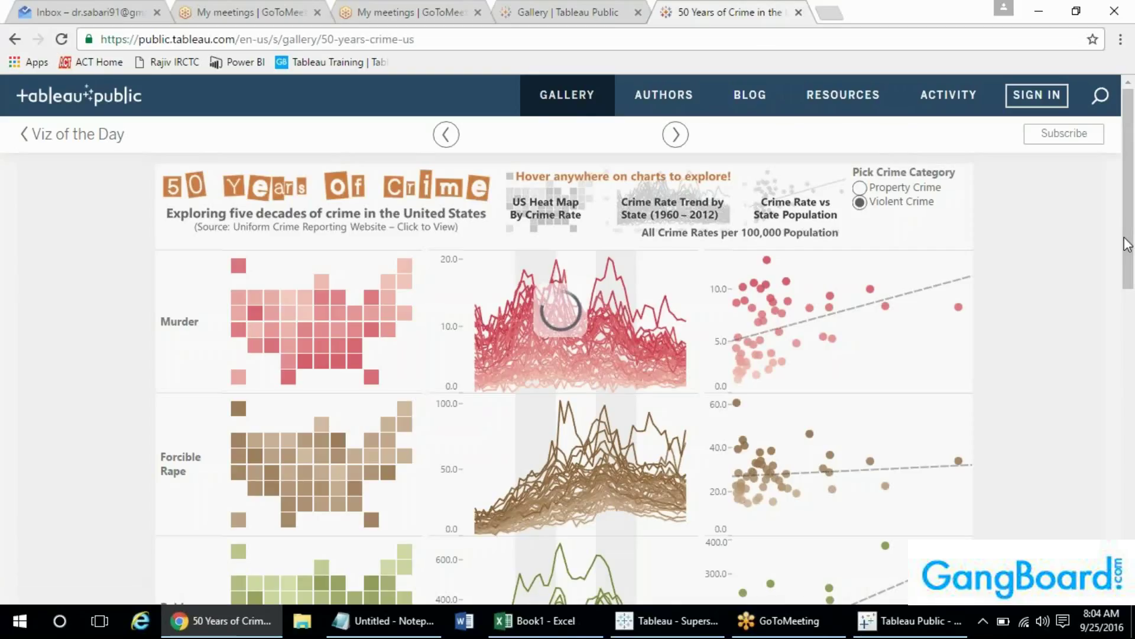
pyautogui.moveTo(1131, 237); pyautogui.dragTo(1131, 414)
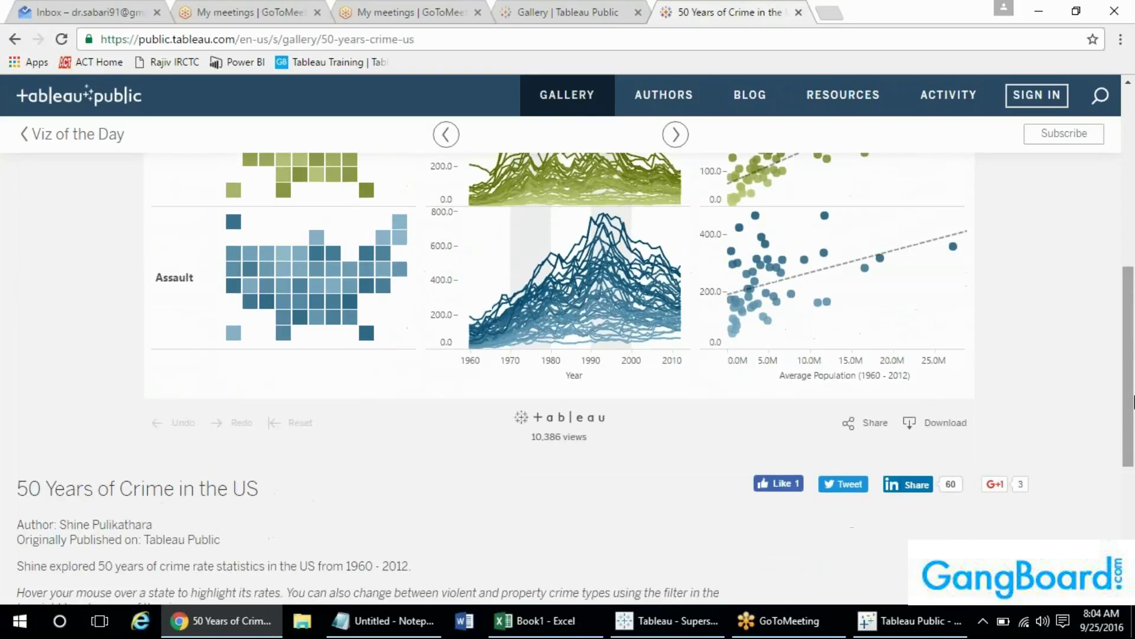
pyautogui.click(917, 421)
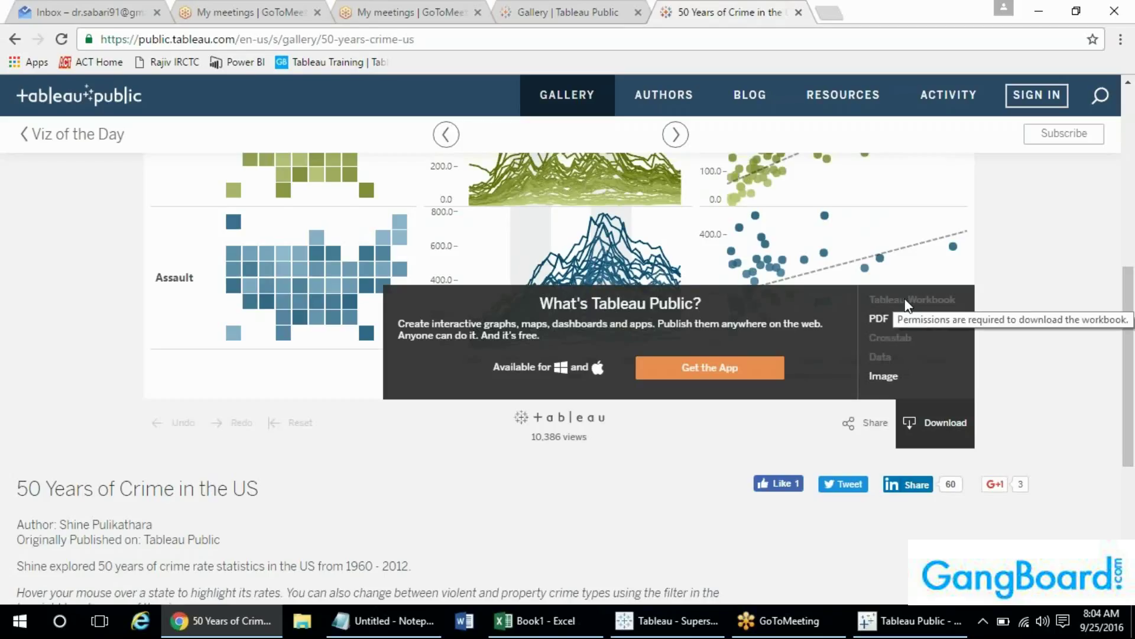
pyautogui.click(48, 142)
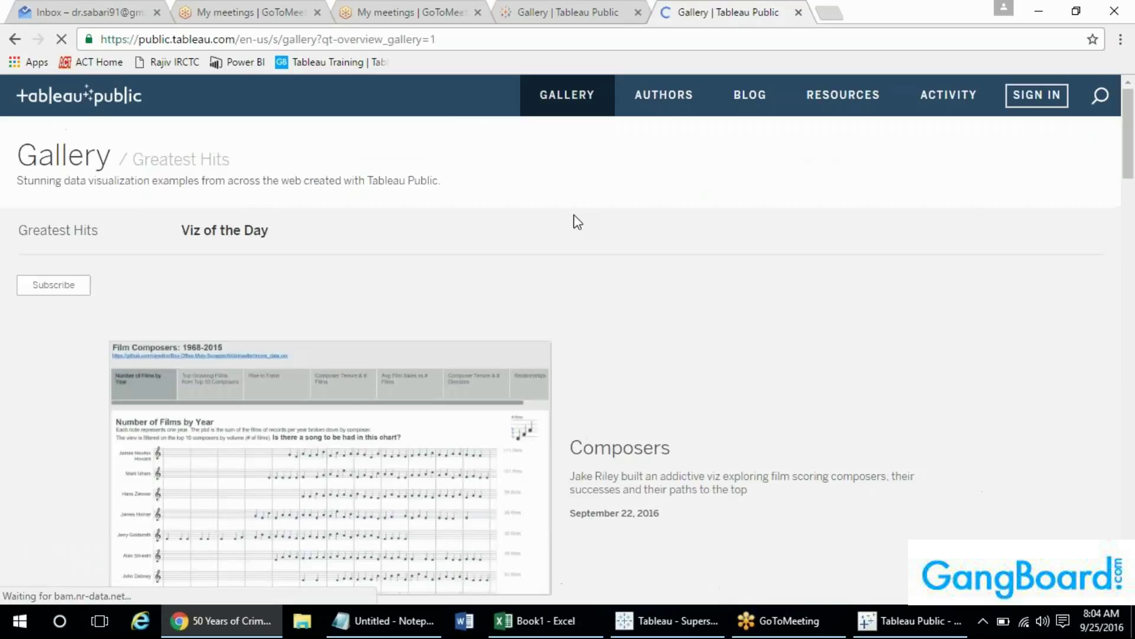
pyautogui.moveTo(1129, 110); pyautogui.dragTo(1132, 183)
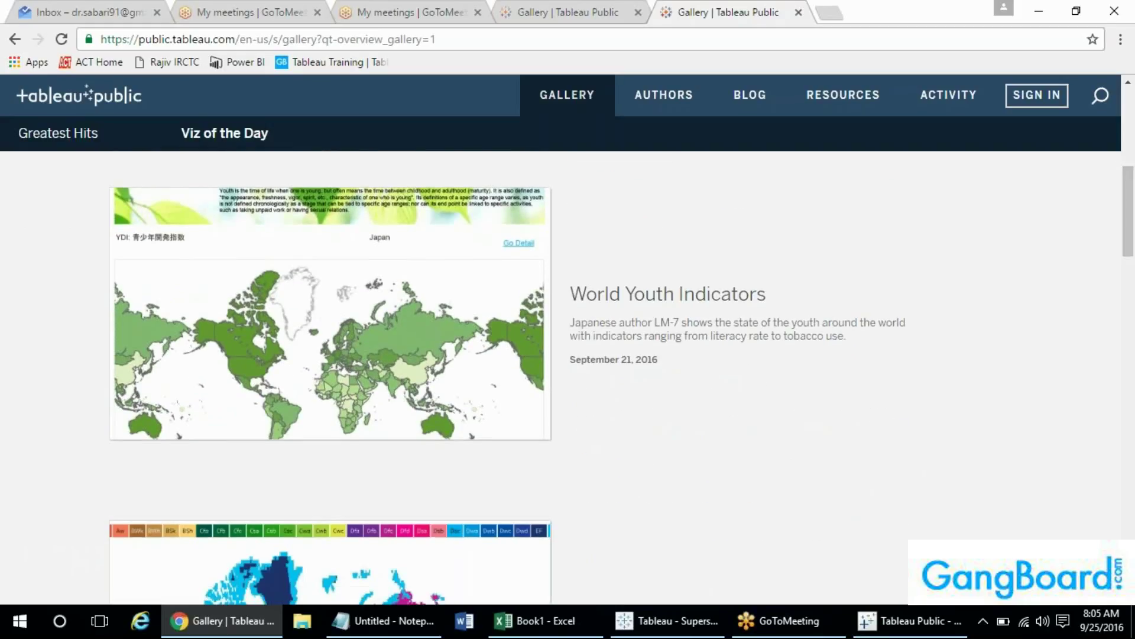
# - Open World Youth Indicators in a new tab and download it as a Tableau Workbook
pyautogui.rightClick(408, 304)
pyautogui.click(415, 313)
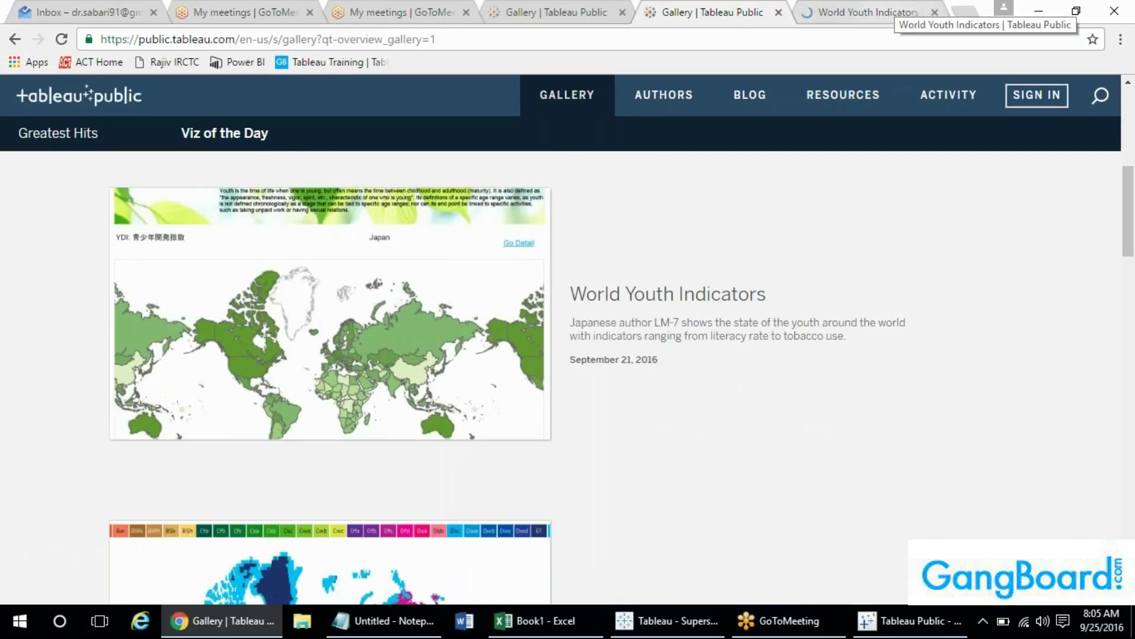
pyautogui.click(887, 12)
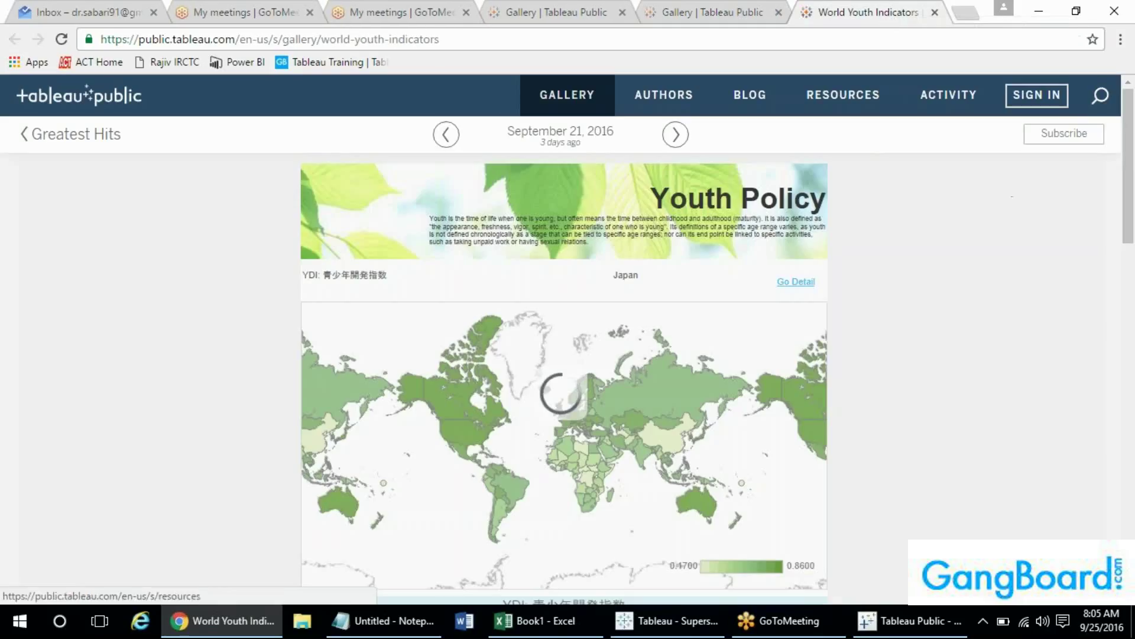
pyautogui.moveTo(1132, 217); pyautogui.dragTo(1103, 436)
pyautogui.click(801, 497)
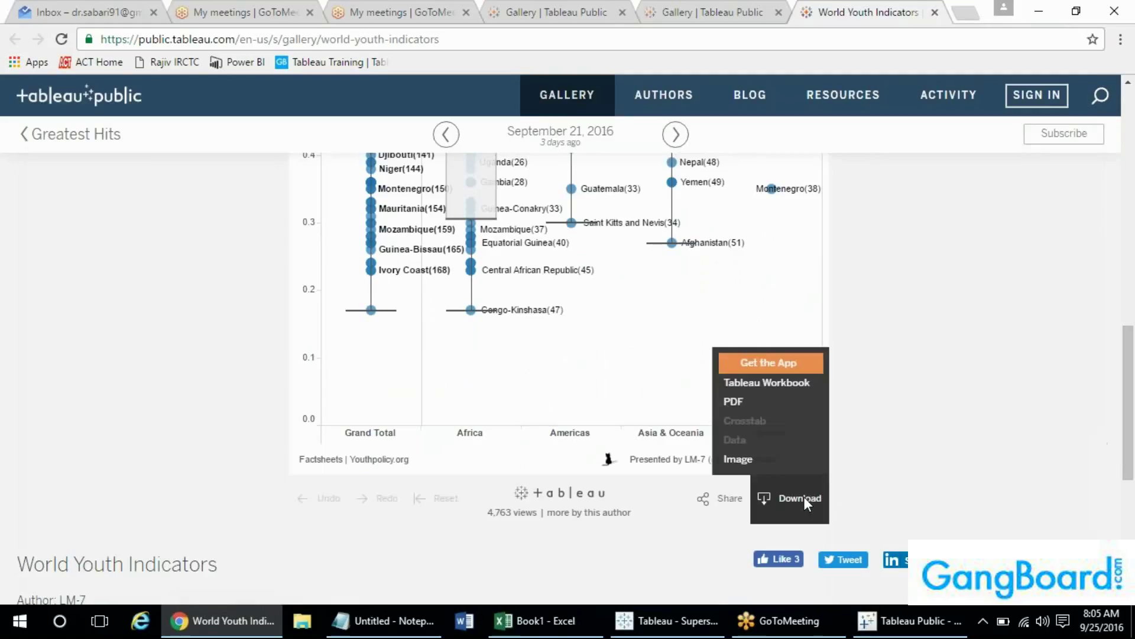
pyautogui.click(752, 389)
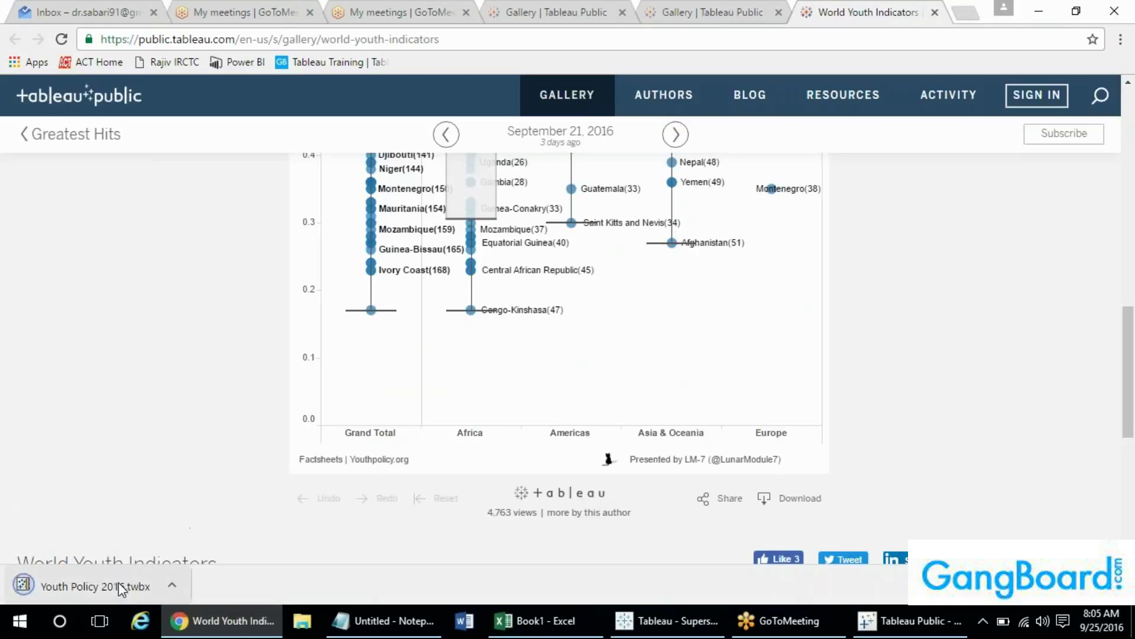
# - Try opening Youth Policy 2016.twbx, dismiss the error, and confirm Tableau Public is version 9.0
pyautogui.click(119, 582)
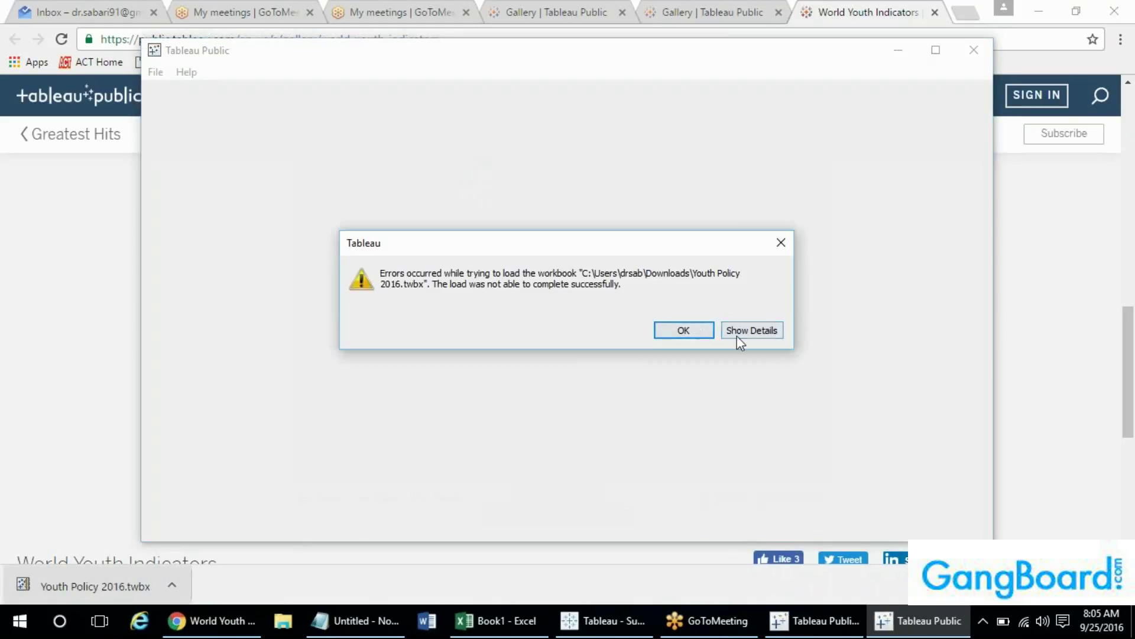
pyautogui.click(677, 331)
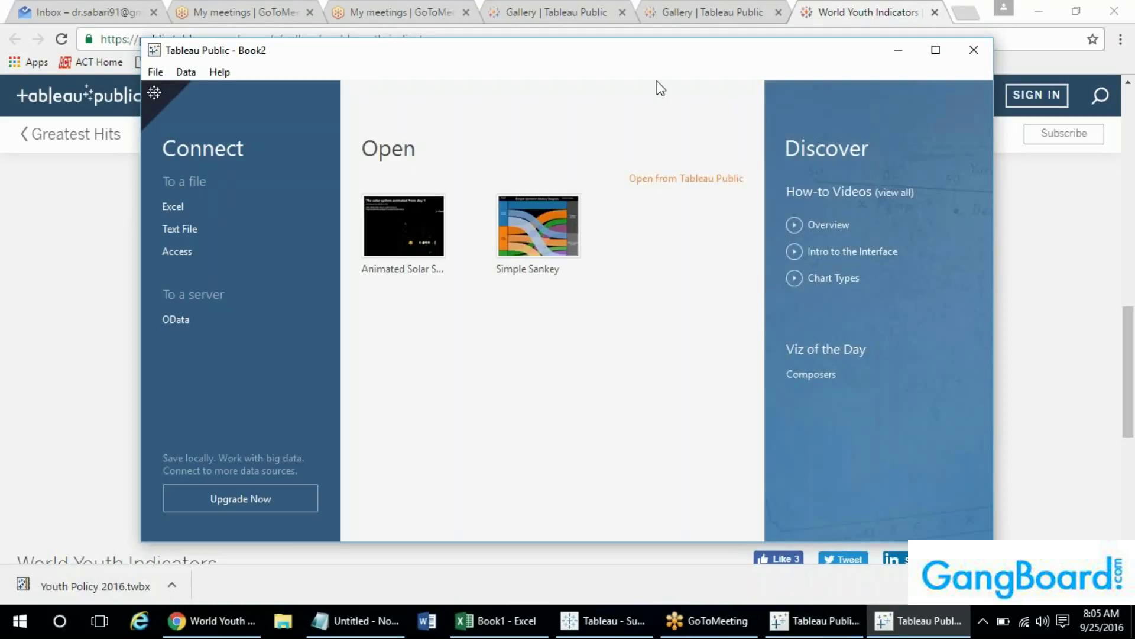
pyautogui.click(219, 72)
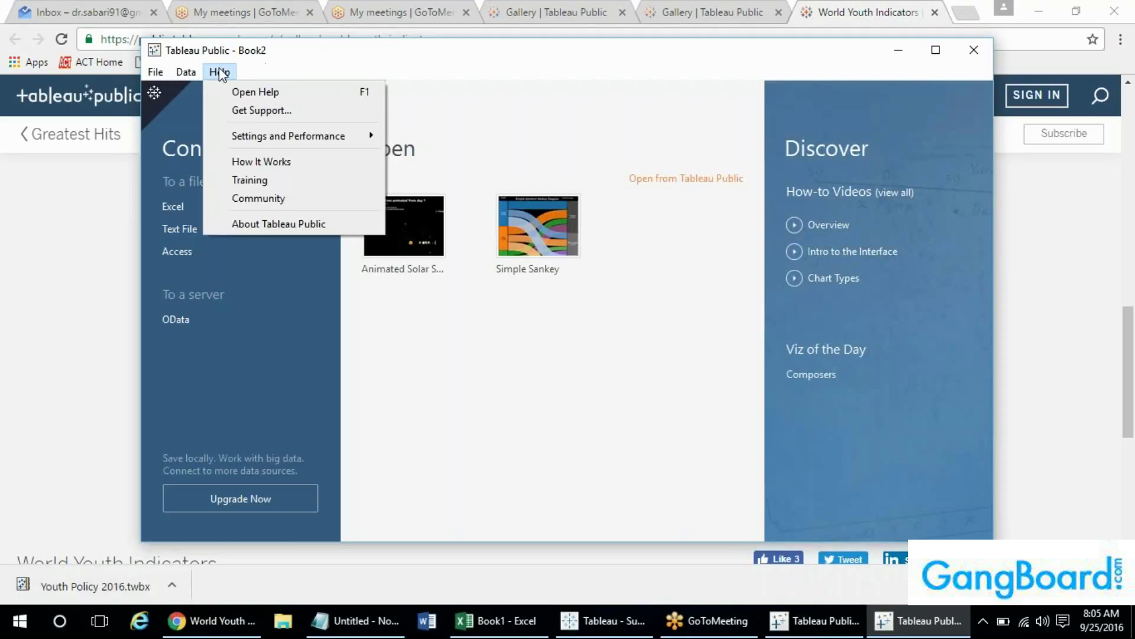
pyautogui.click(252, 218)
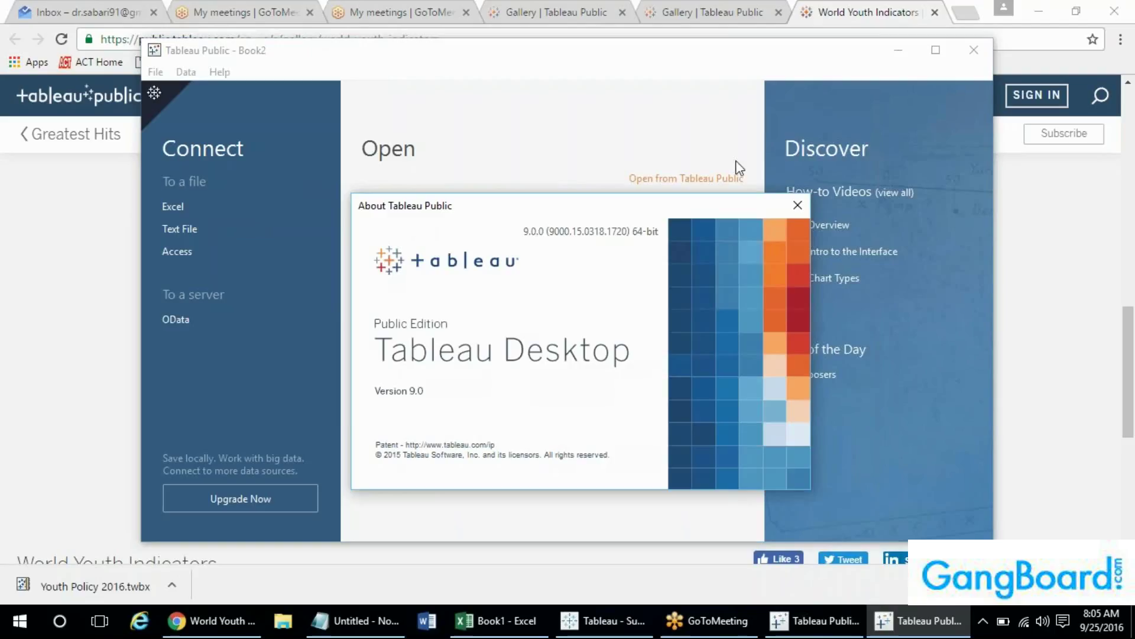
pyautogui.click(798, 205)
# - Close the Book2 and Book1 Tableau Public windows and return to the Superstore workbook
pyautogui.click(971, 52)
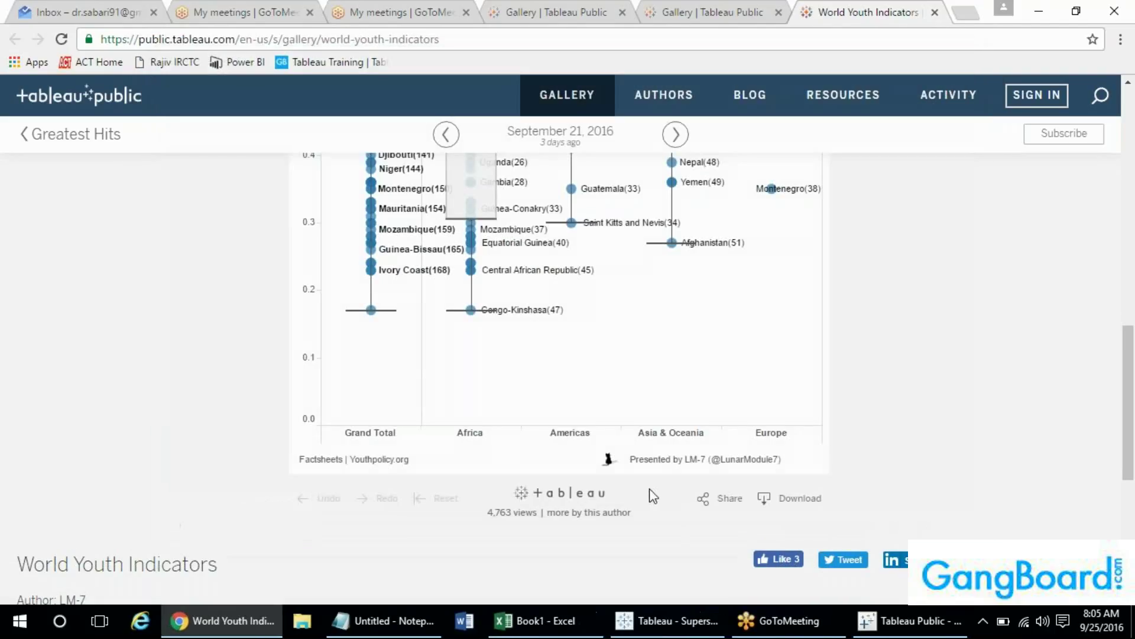
pyautogui.click(947, 628)
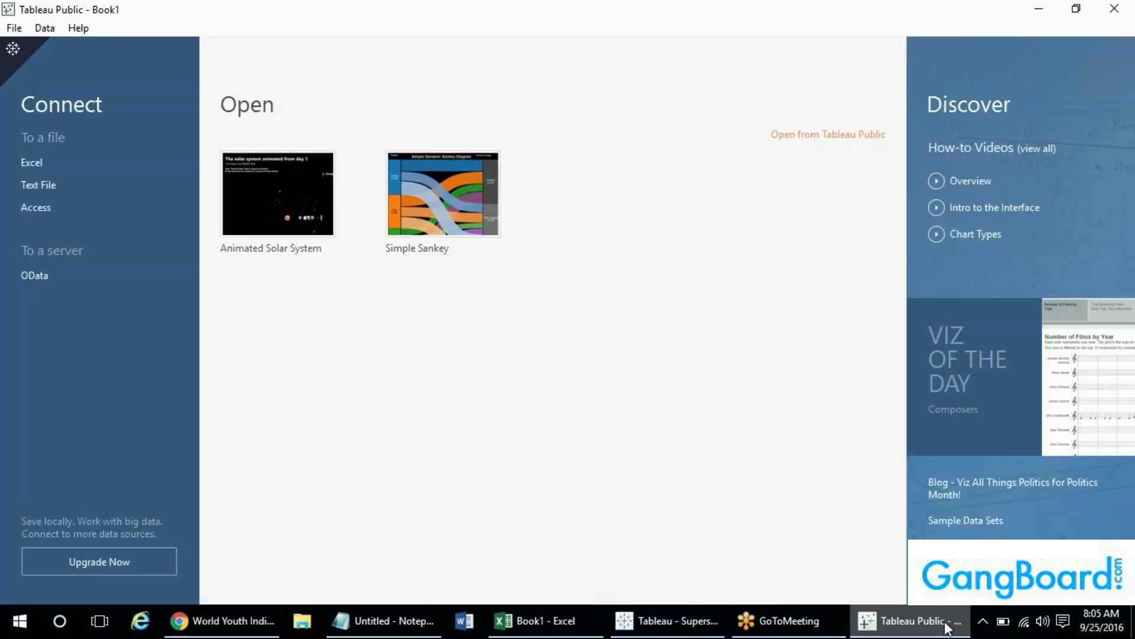
pyautogui.click(1114, 8)
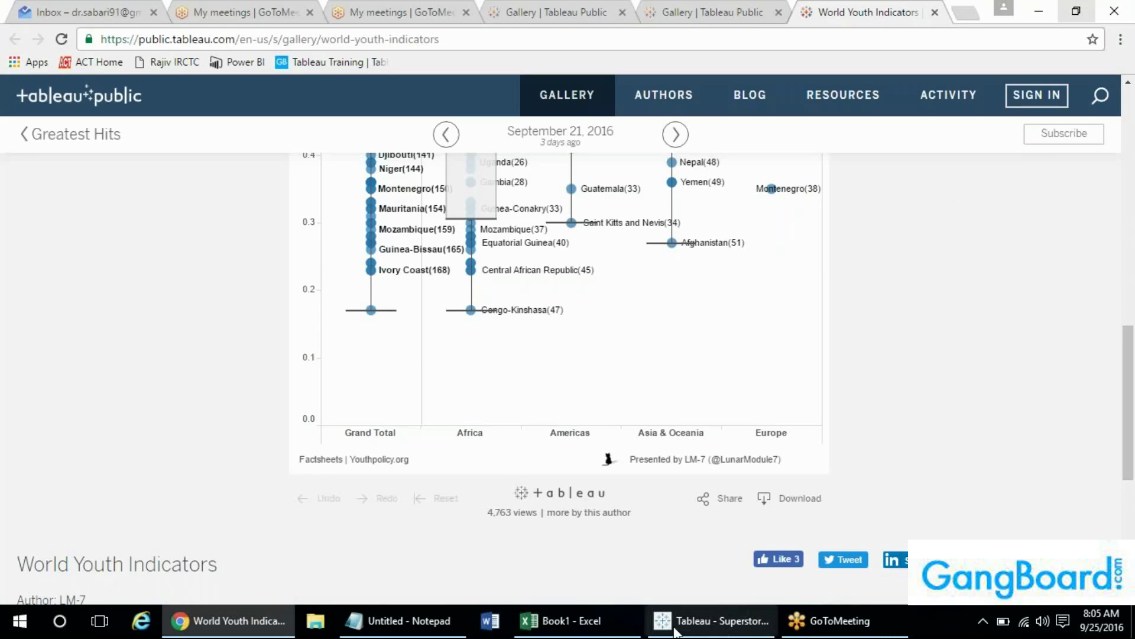
pyautogui.click(709, 621)
pyautogui.click(14, 27)
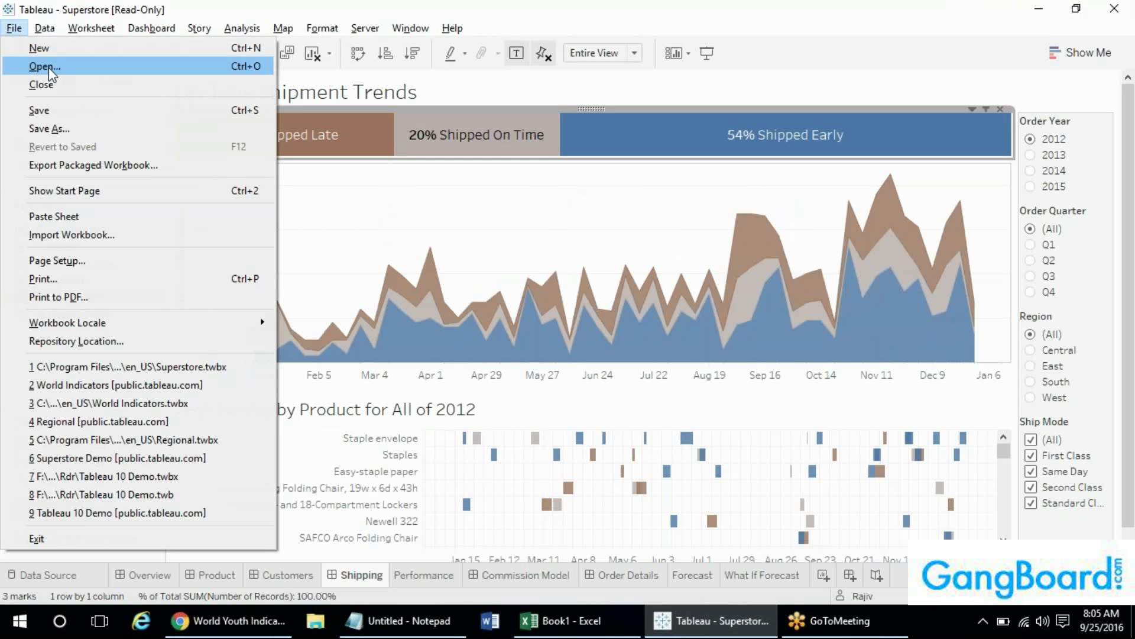
# - Open Composers.twbx from Downloads, sorted newest first, in Tableau Desktop
pyautogui.click(49, 68)
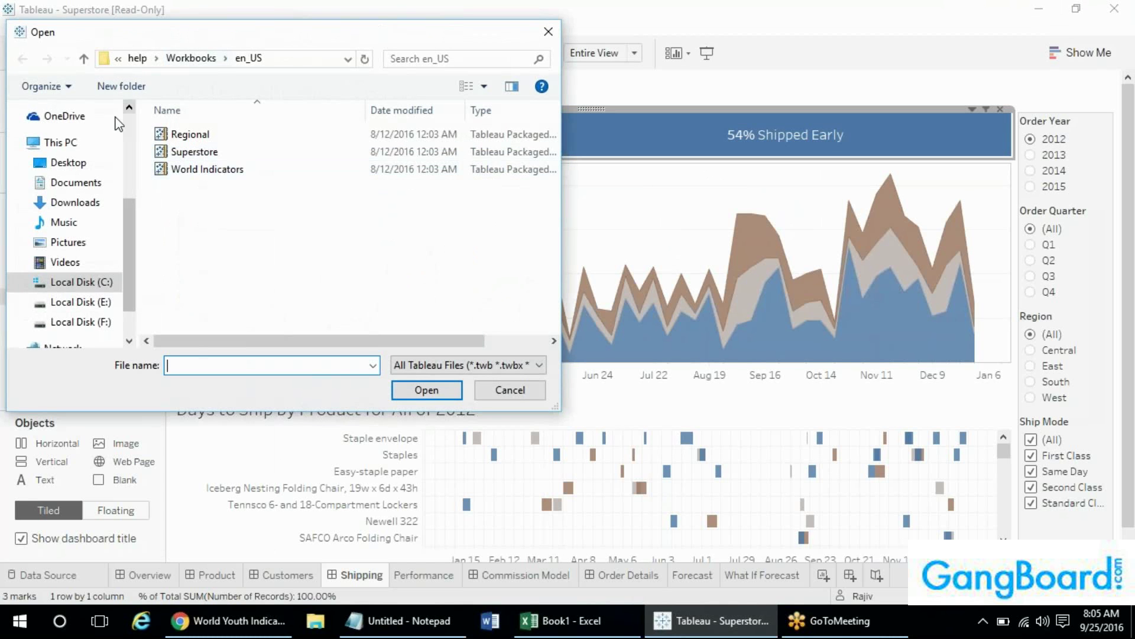
pyautogui.click(65, 202)
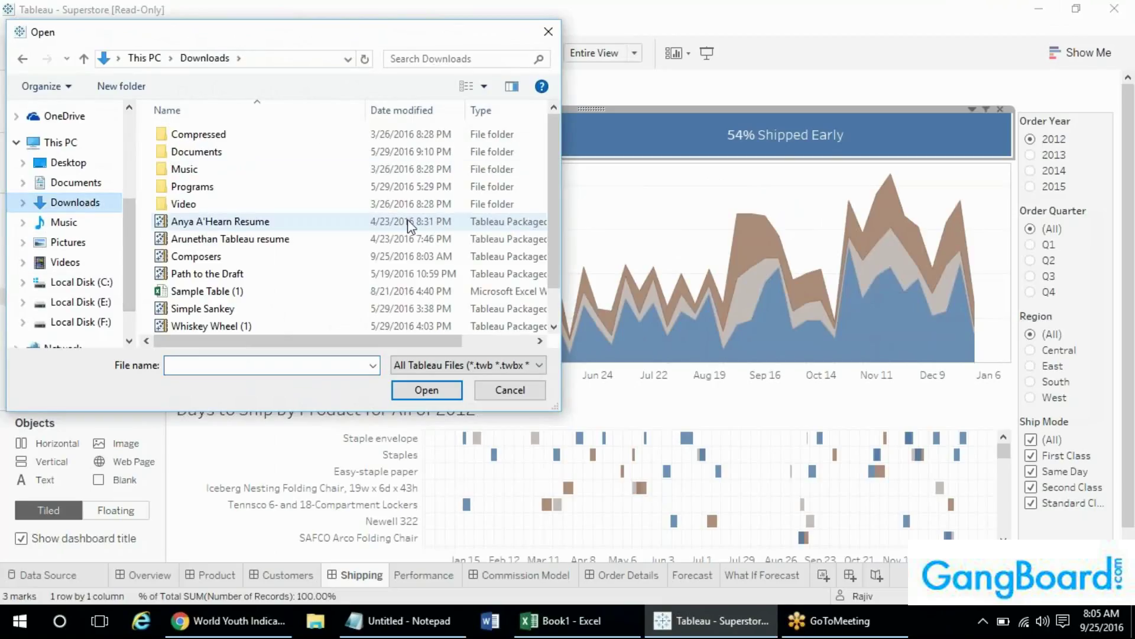
pyautogui.click(397, 112)
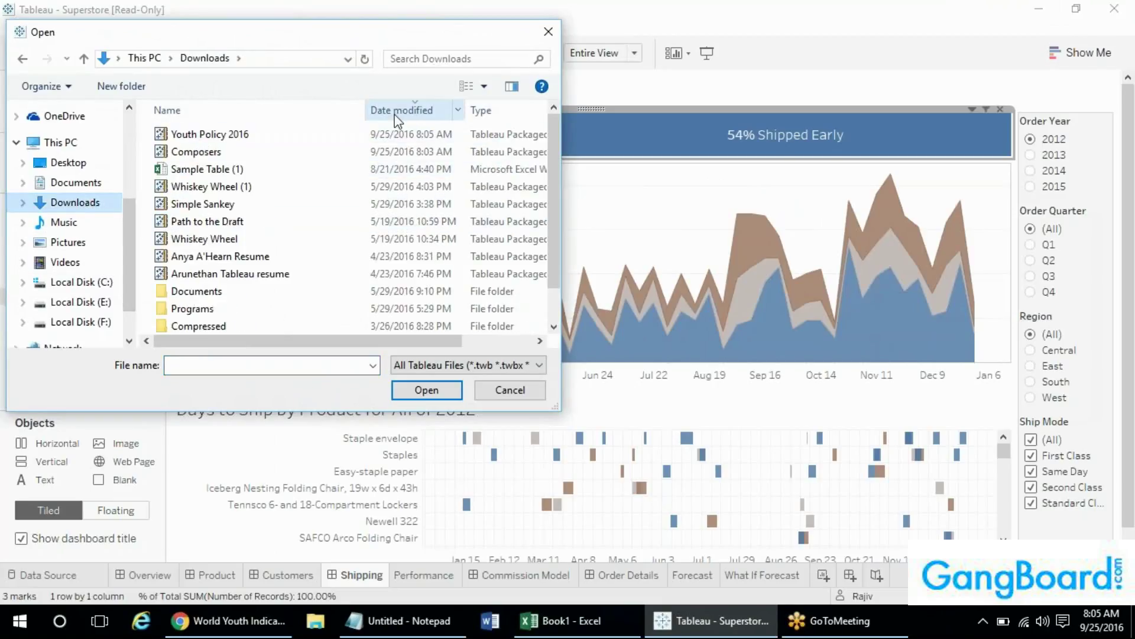
pyautogui.doubleClick(243, 153)
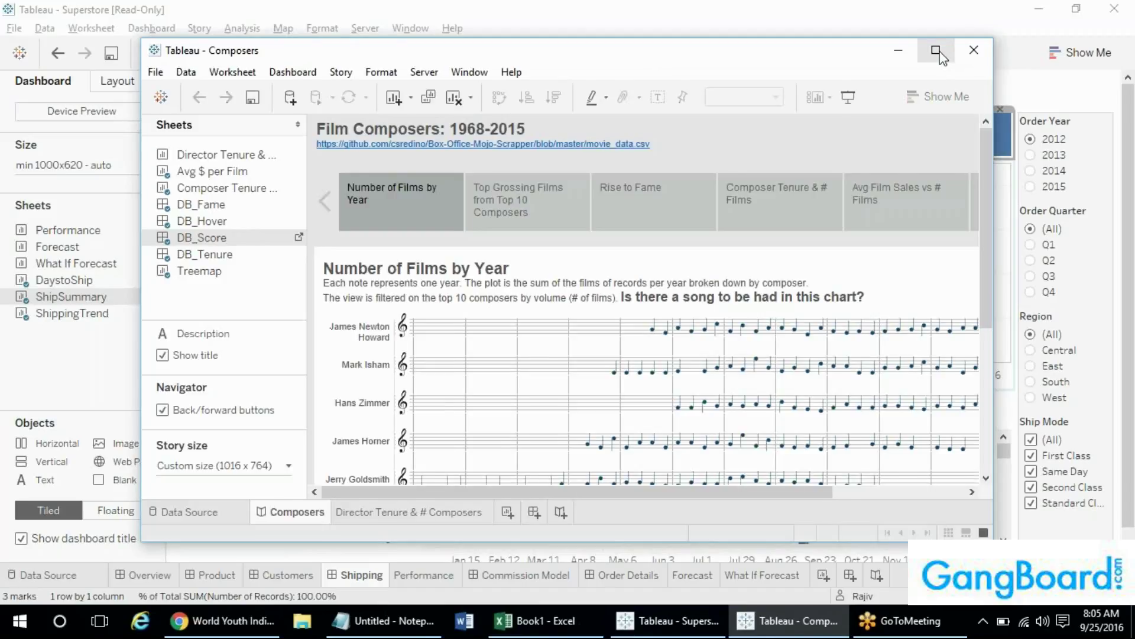
# - Maximize the Composers window, open the DB_Score dashboard, then go to its # Films by Year sheet
pyautogui.click(936, 51)
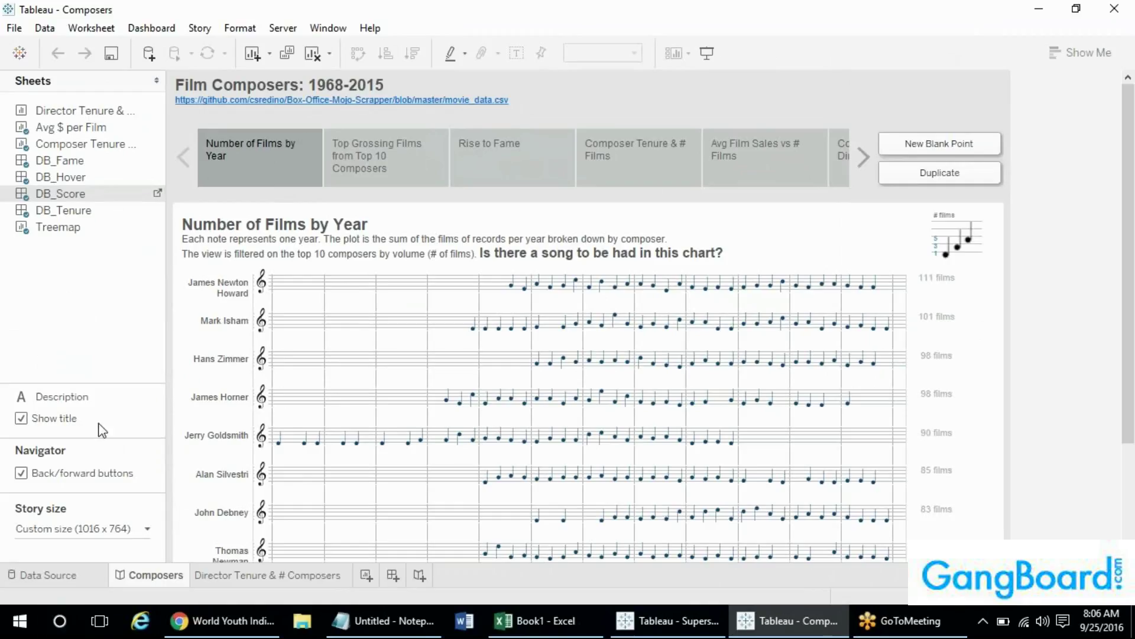
pyautogui.moveTo(159, 184)
pyautogui.moveTo(1134, 206)
pyautogui.mouseDown()
pyautogui.moveTo(1134, 265)
pyautogui.moveTo(1130, 203)
pyautogui.mouseUp()
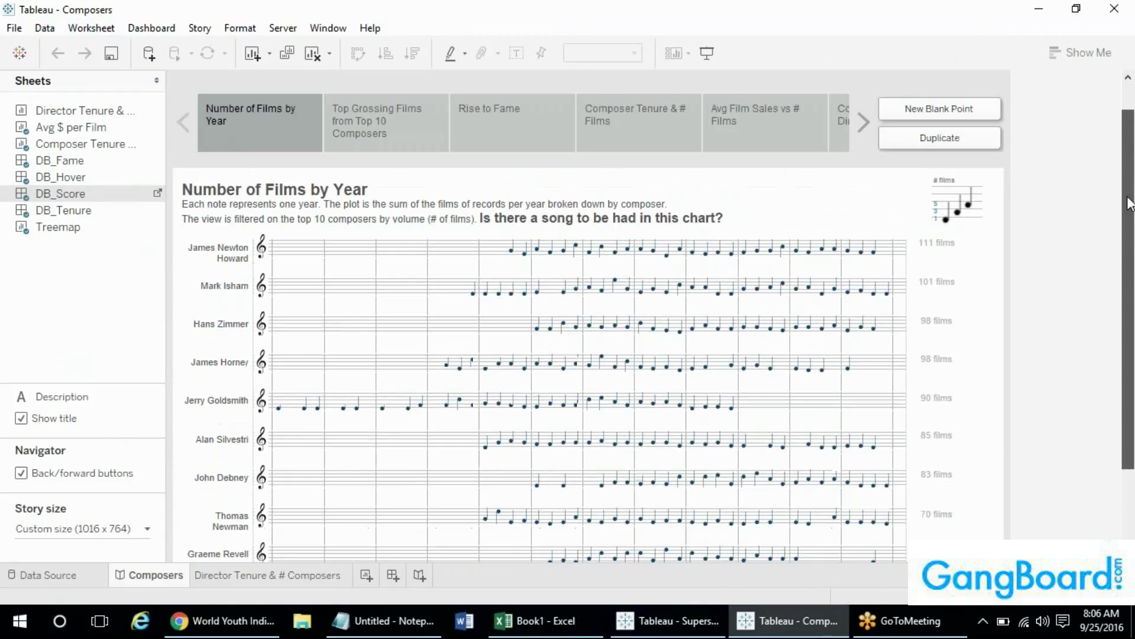
pyautogui.moveTo(104, 199)
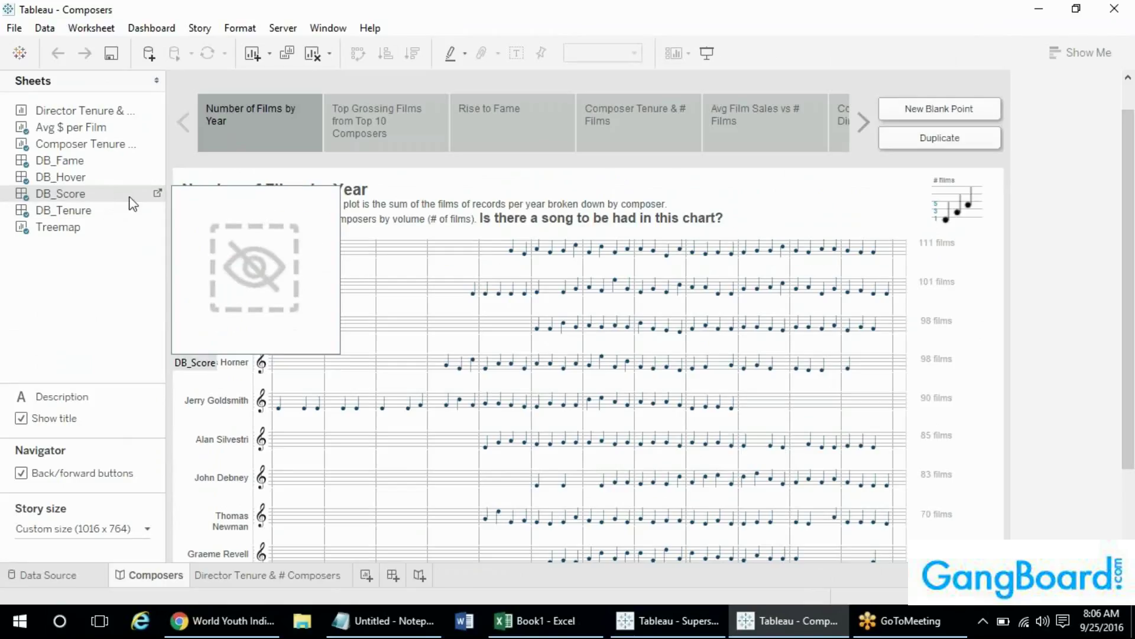
pyautogui.click(158, 196)
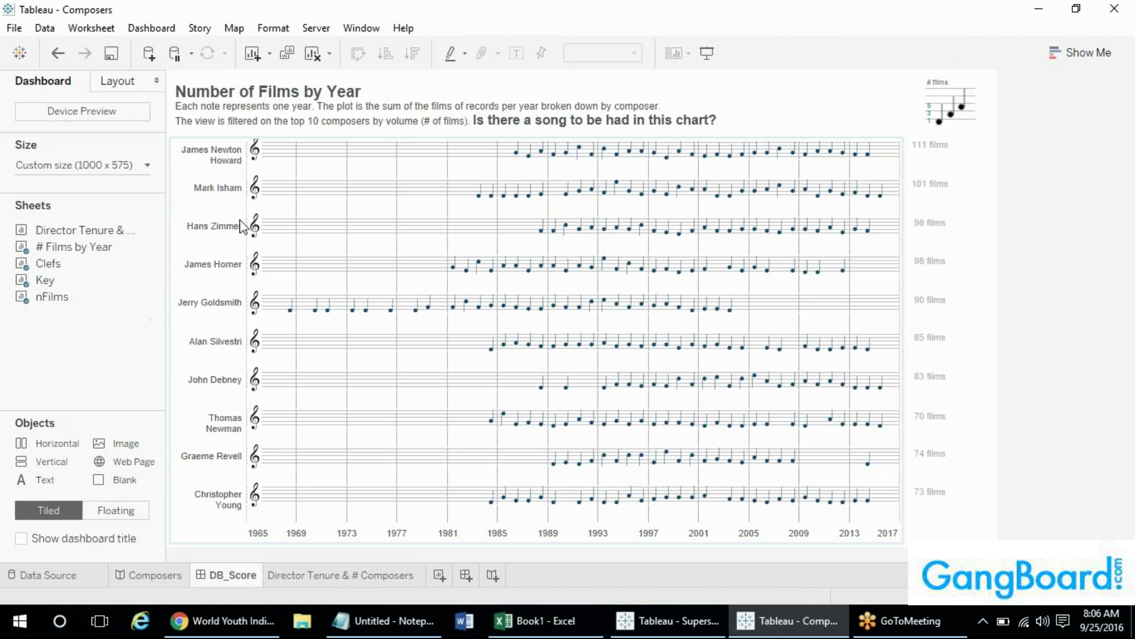
pyautogui.click(315, 212)
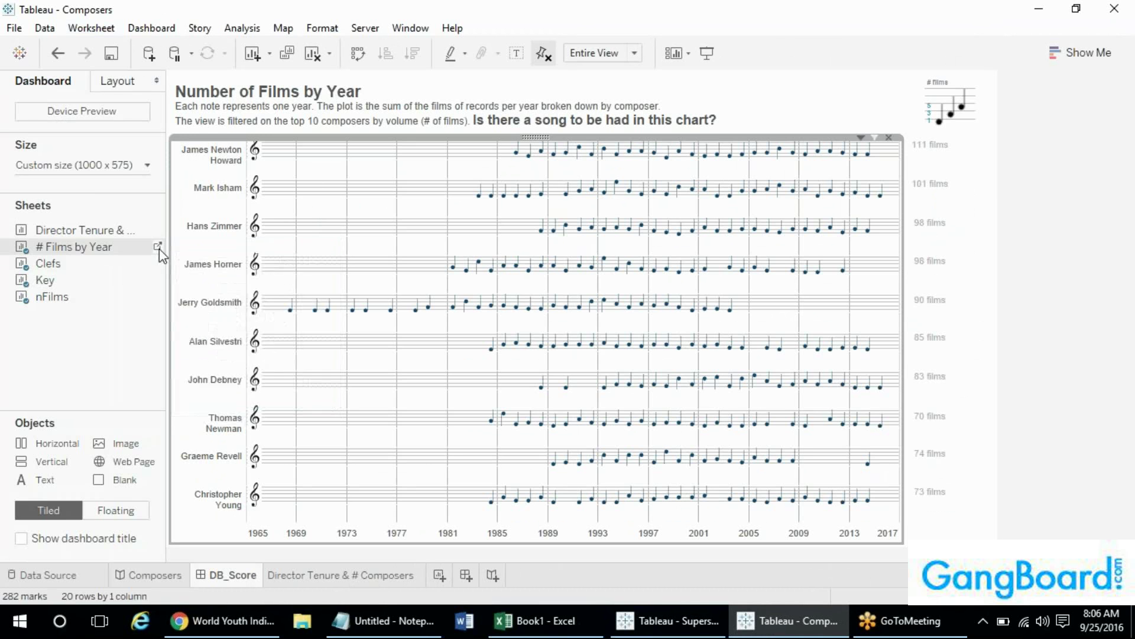
pyautogui.click(157, 246)
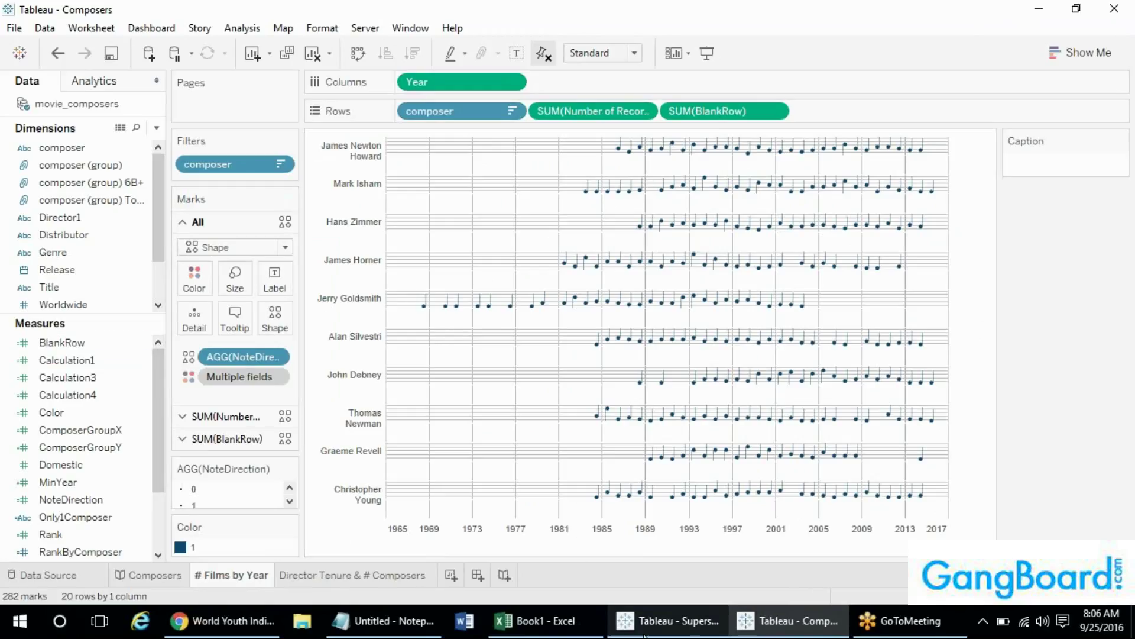
# - Open the Data pane's Dimensions drop-down menu with the calculated field and parameter options
pyautogui.moveTo(645, 636)
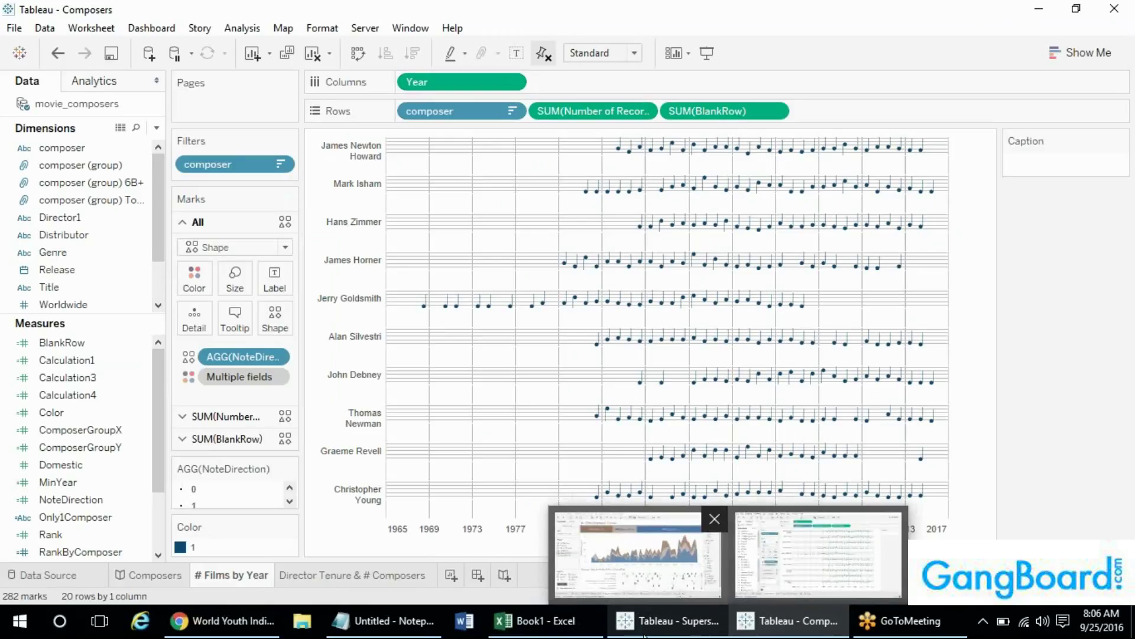
pyautogui.click(751, 576)
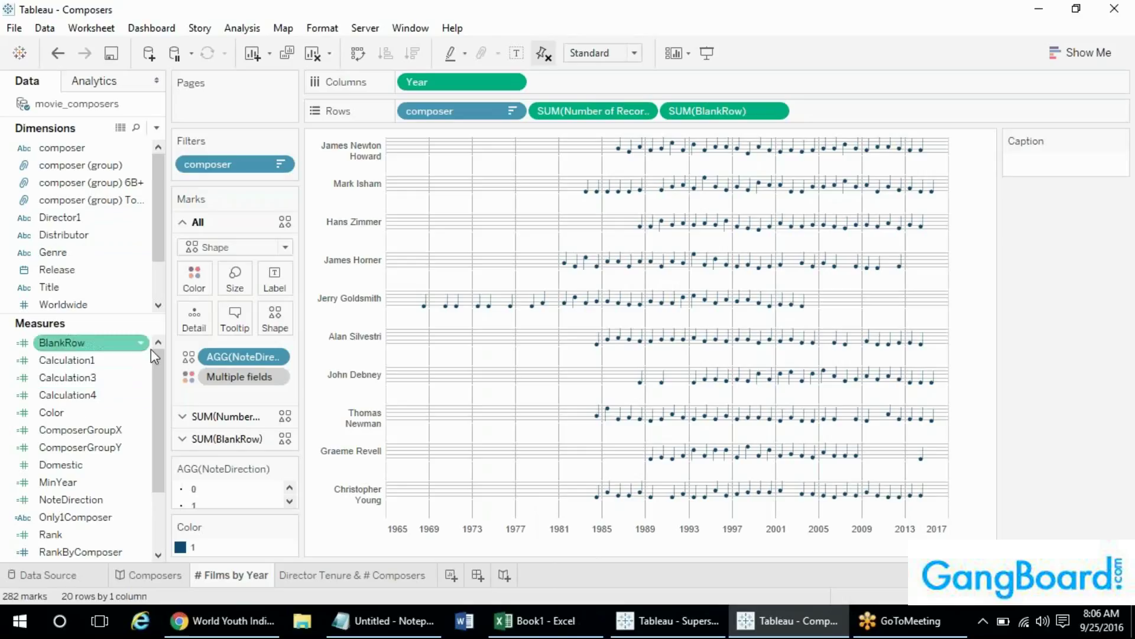
pyautogui.click(157, 127)
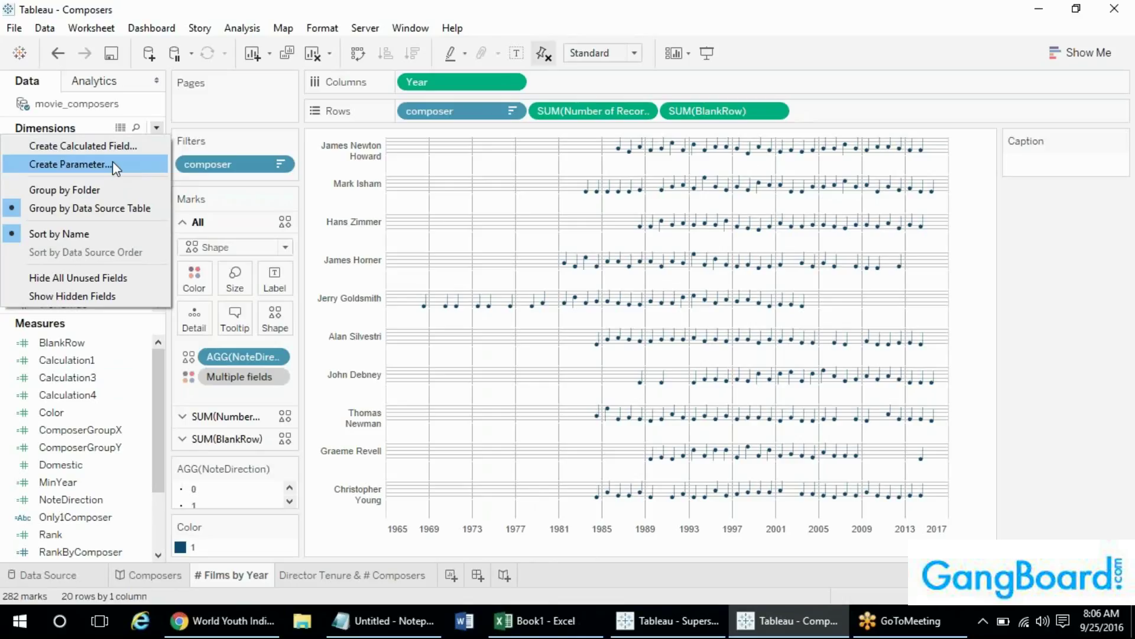
# - Create Parameter 1 as a Float parameter allowing all values, with current value 1
pyautogui.click(113, 160)
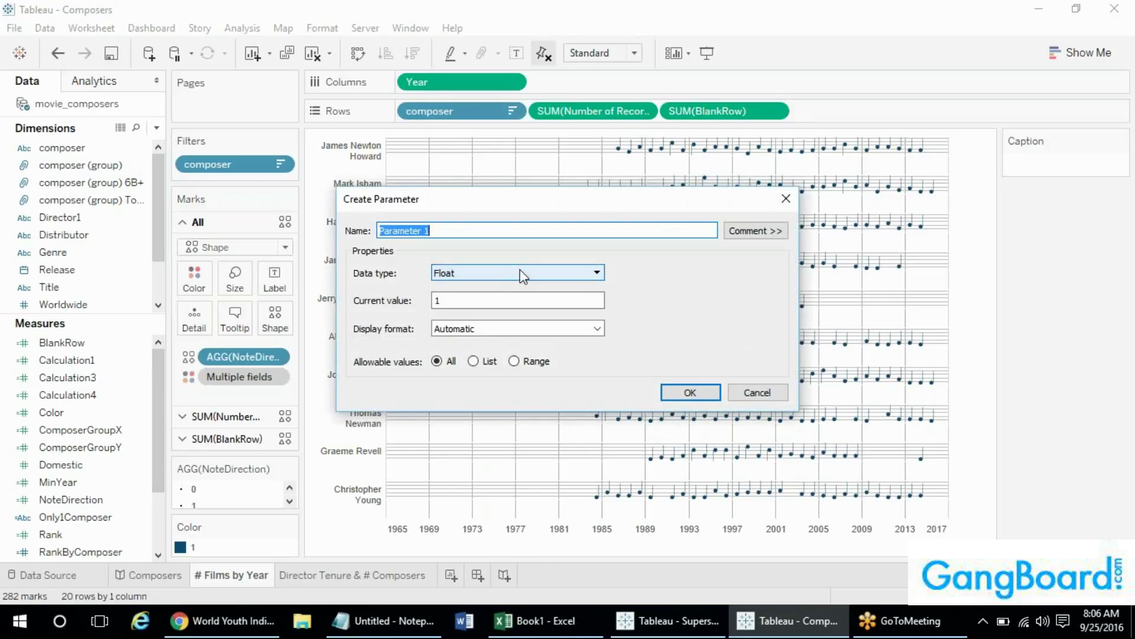
pyautogui.click(519, 271)
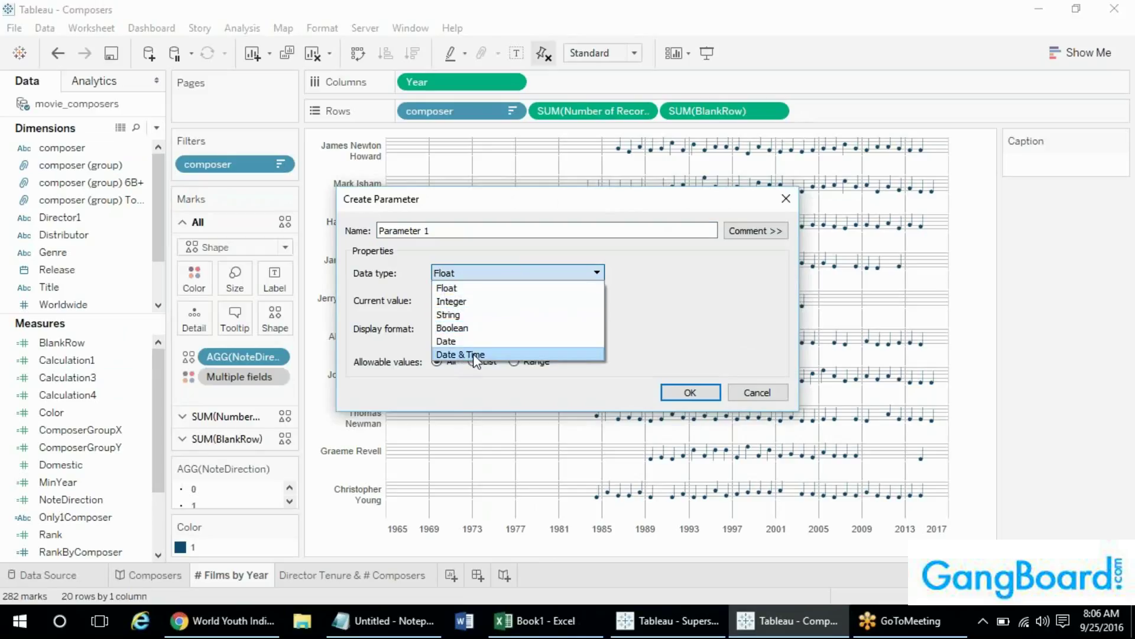
pyautogui.click(672, 336)
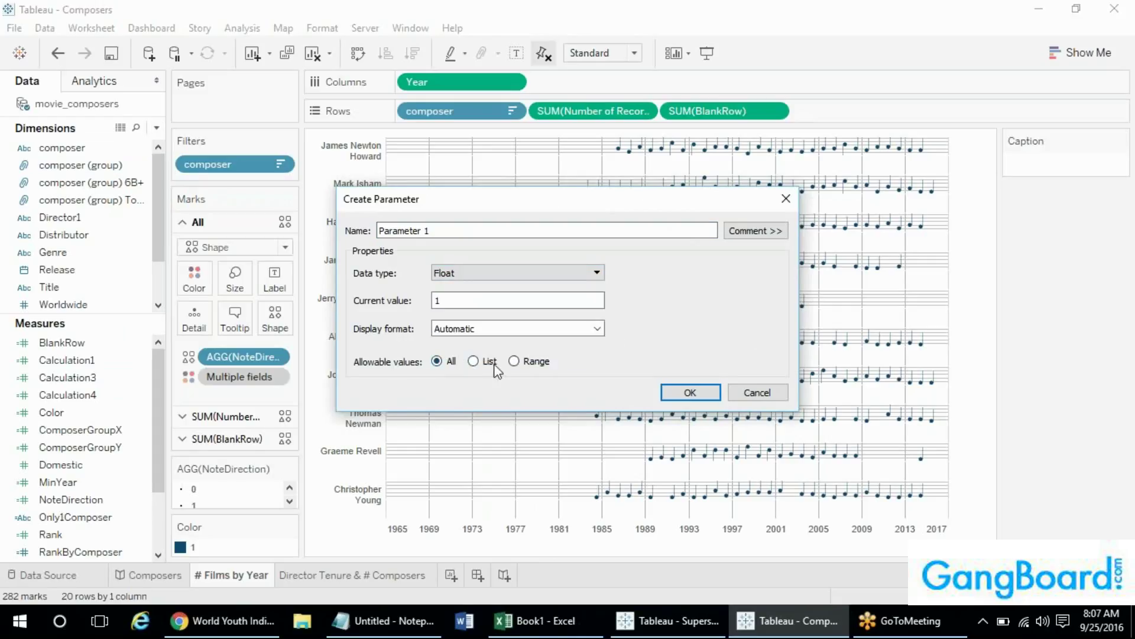
pyautogui.click(474, 362)
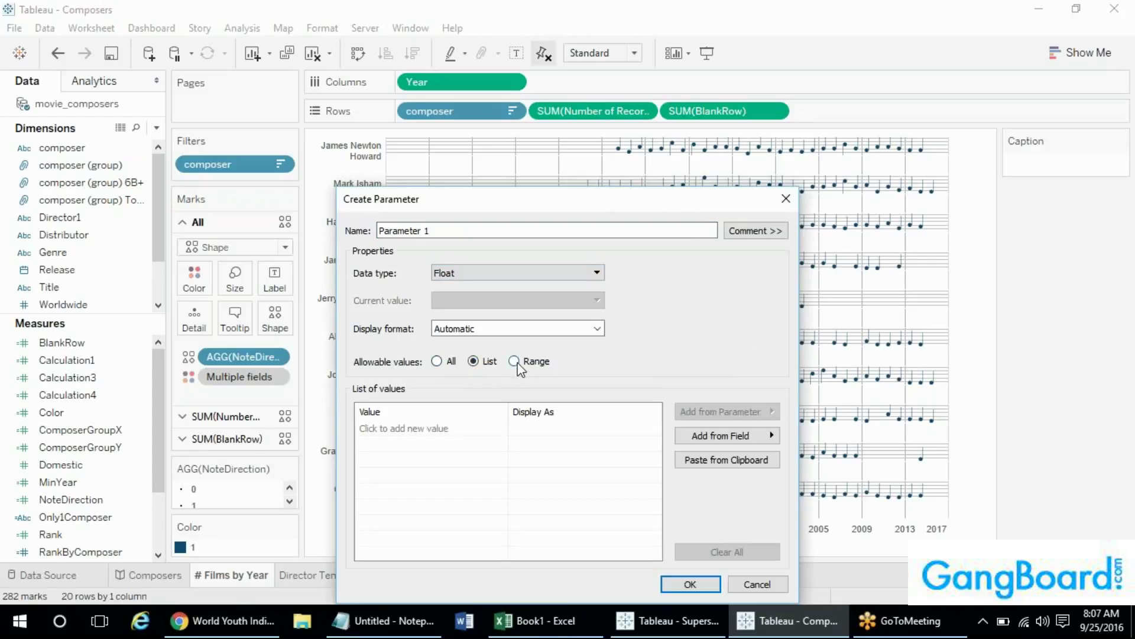
pyautogui.click(517, 363)
pyautogui.click(437, 362)
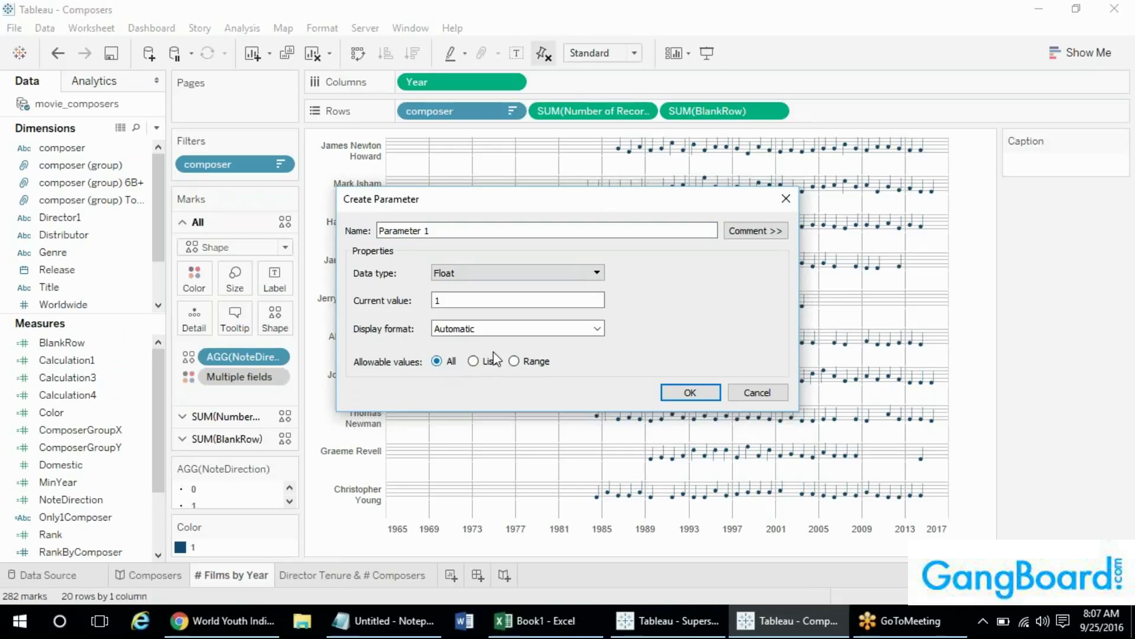
pyautogui.click(680, 392)
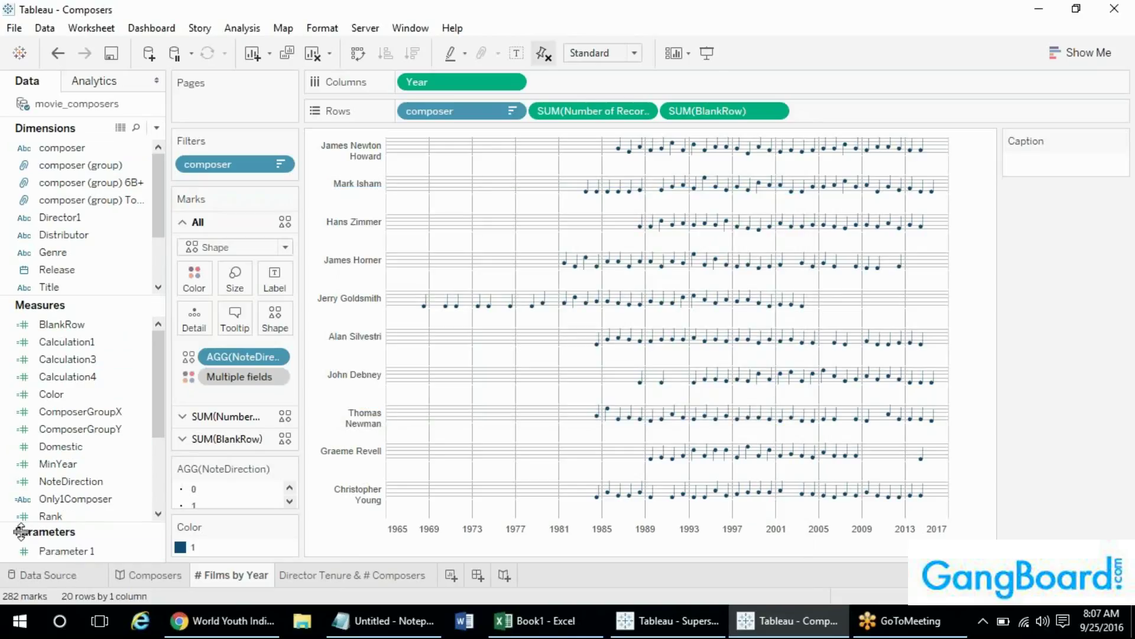
# - Show Parameter 1's control card beside the chart
pyautogui.click(64, 550)
pyautogui.rightClick(65, 550)
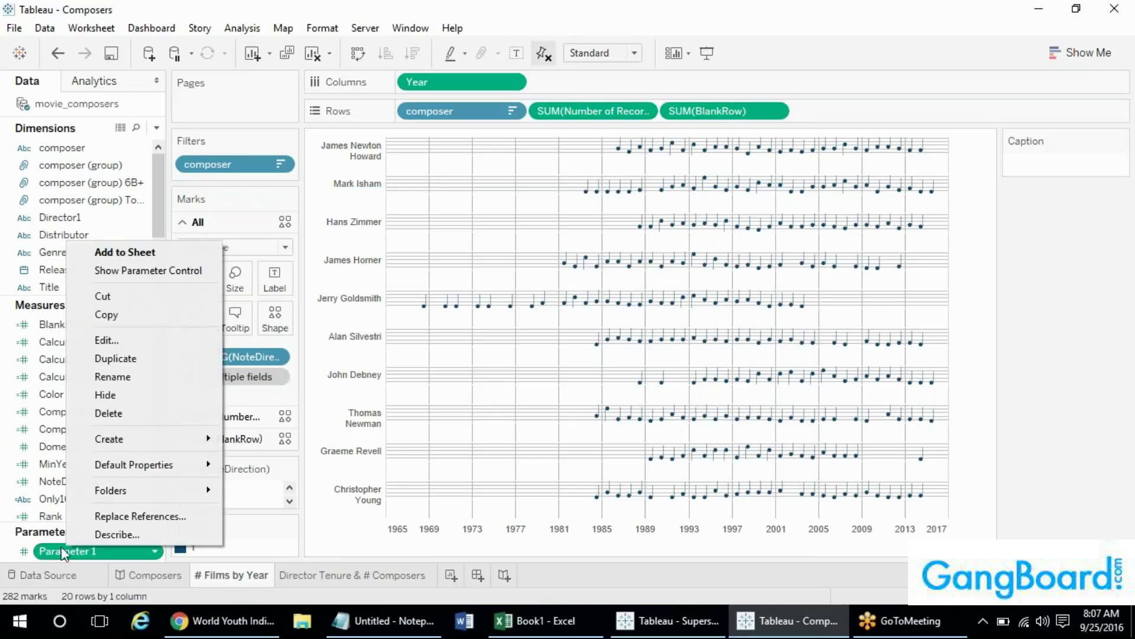
pyautogui.click(130, 270)
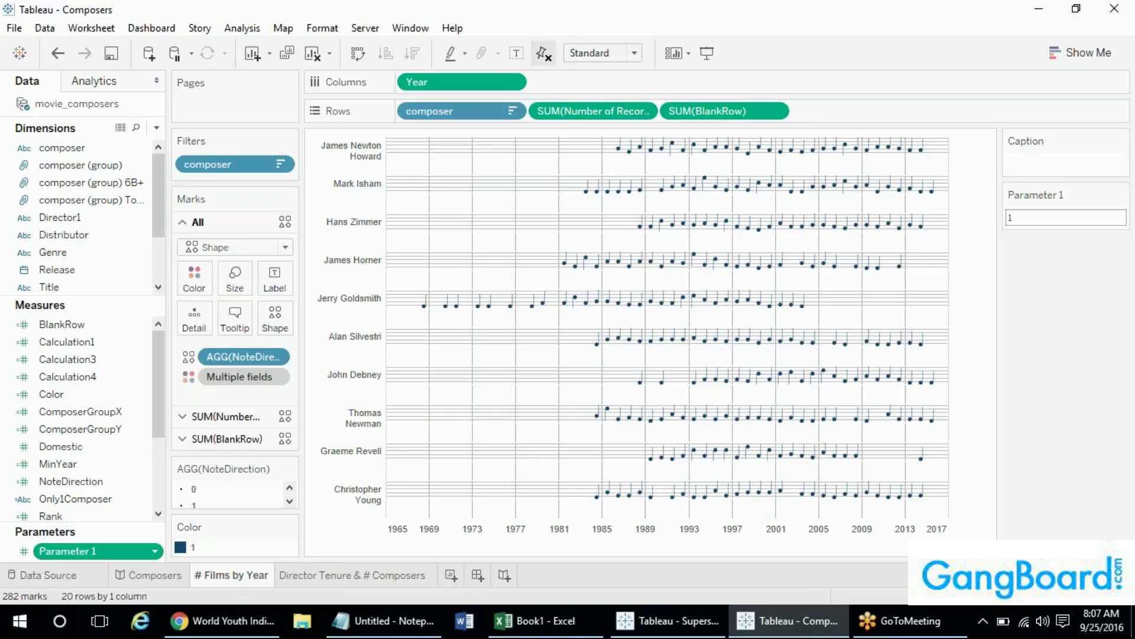
pyautogui.click(1120, 194)
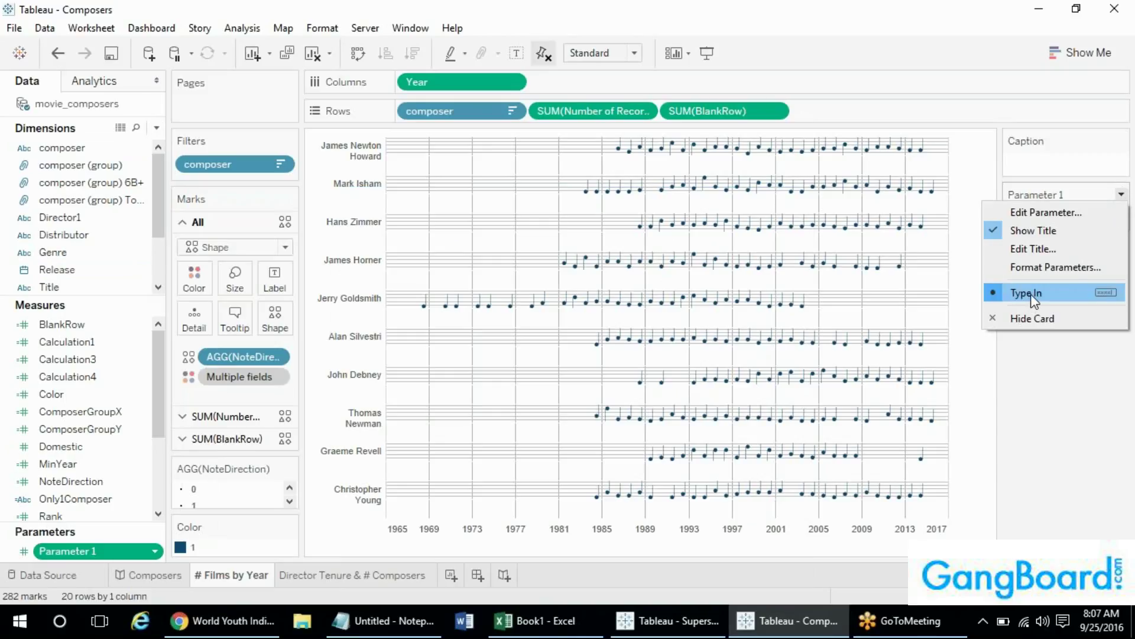
pyautogui.click(1066, 215)
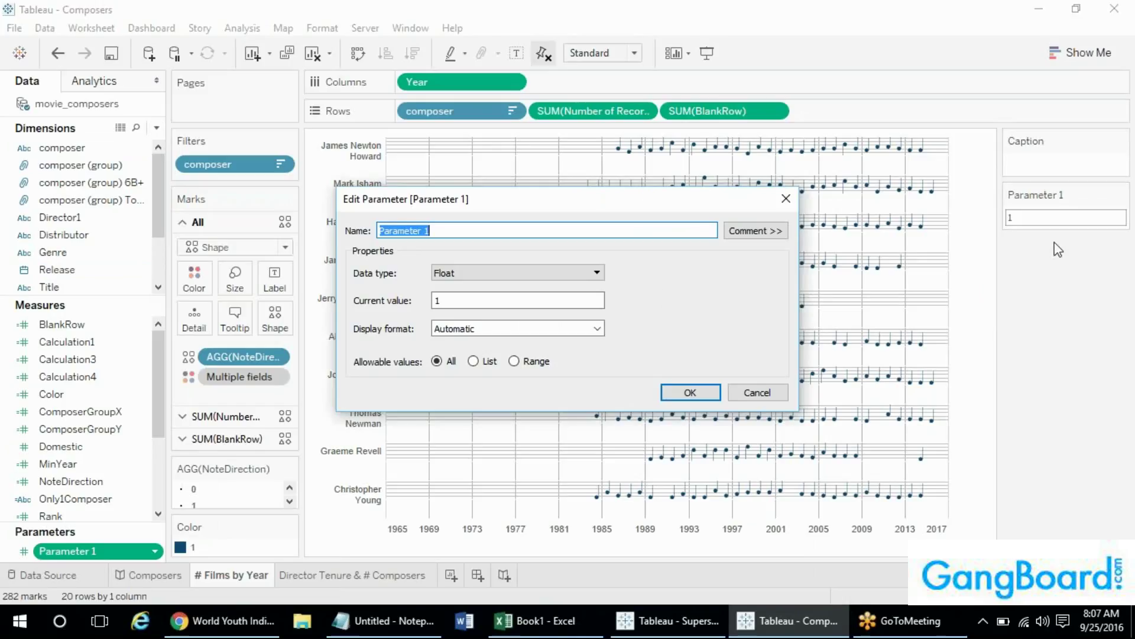
pyautogui.press('Escape')
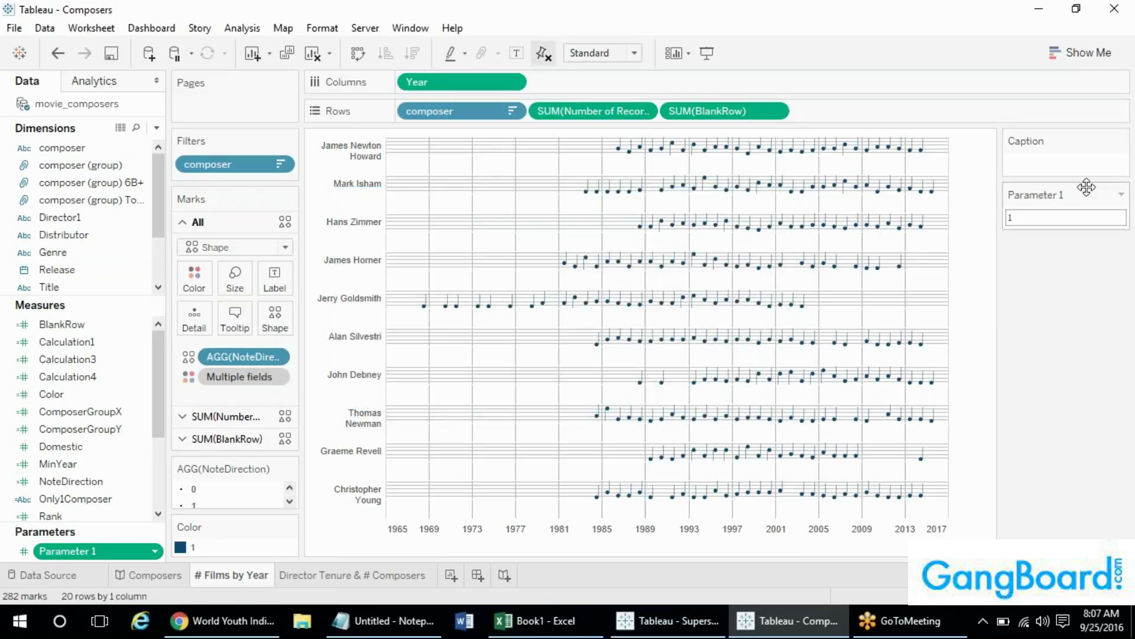
# - Restrict Parameter 1 to a list of values: 1 and 2
pyautogui.click(1121, 195)
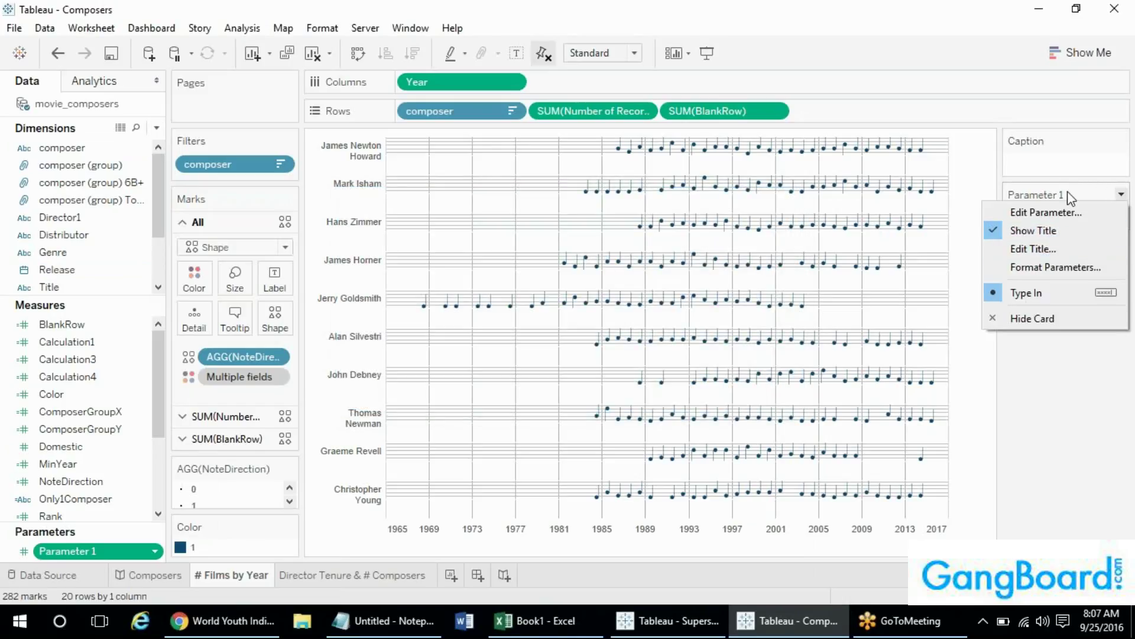
pyautogui.click(1062, 214)
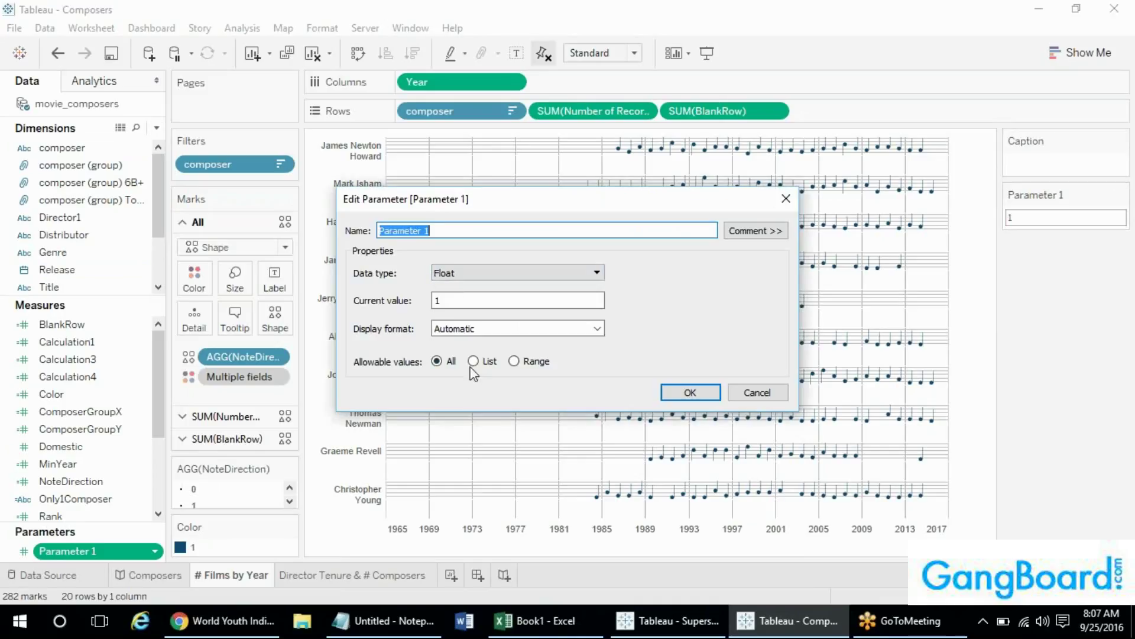
pyautogui.click(474, 362)
pyautogui.click(399, 429)
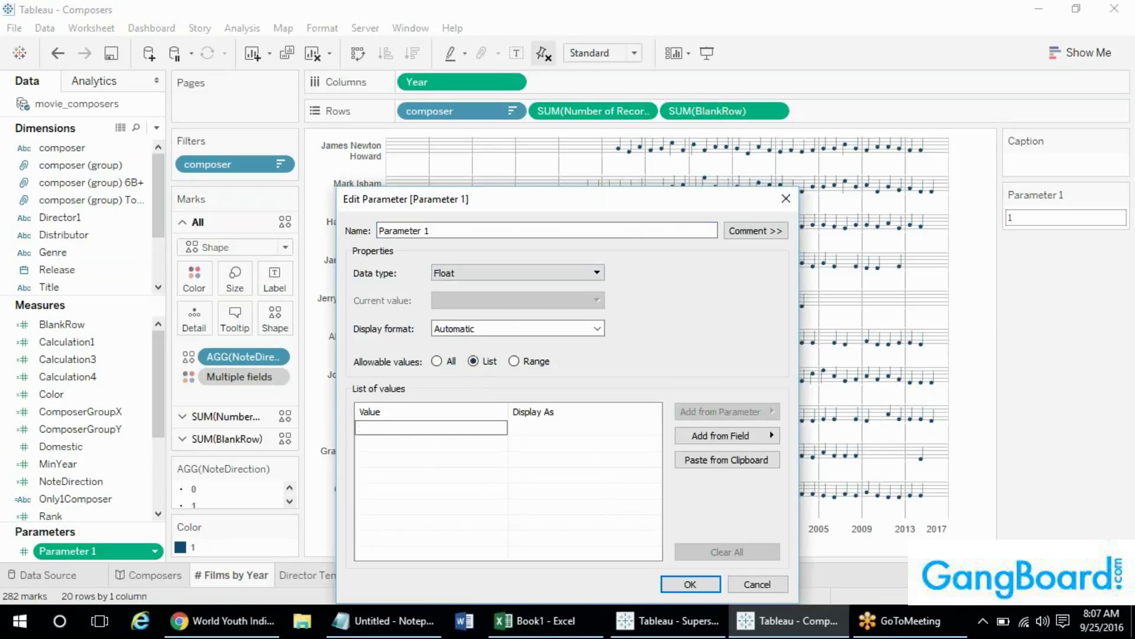
pyautogui.write('1')
pyautogui.press('Return')
pyautogui.write('2')
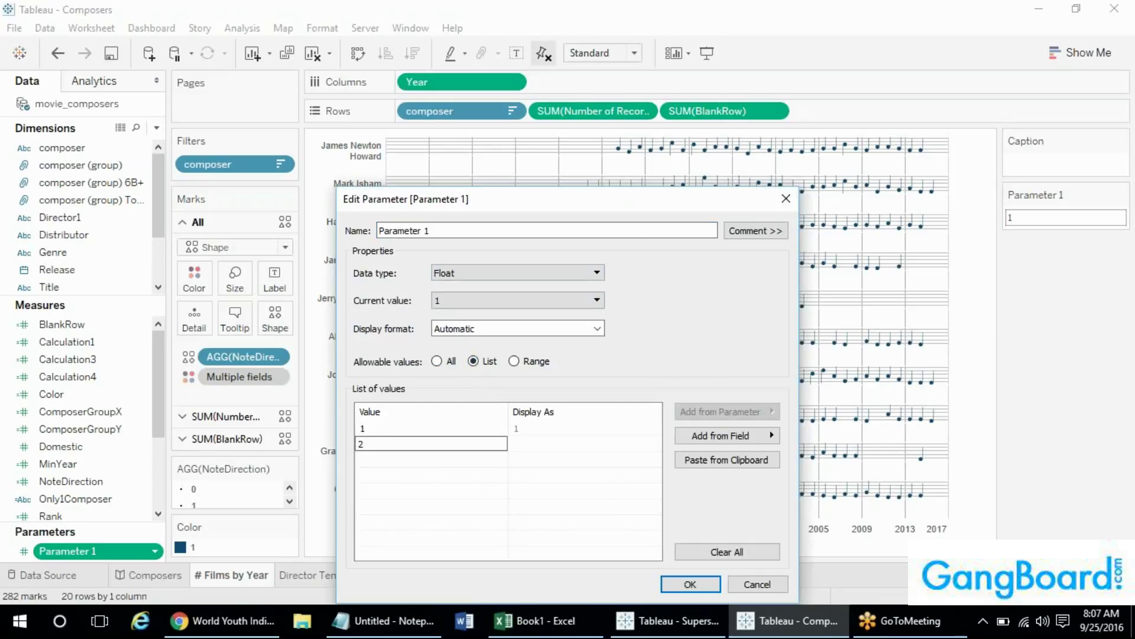
pyautogui.click(406, 526)
pyautogui.click(716, 585)
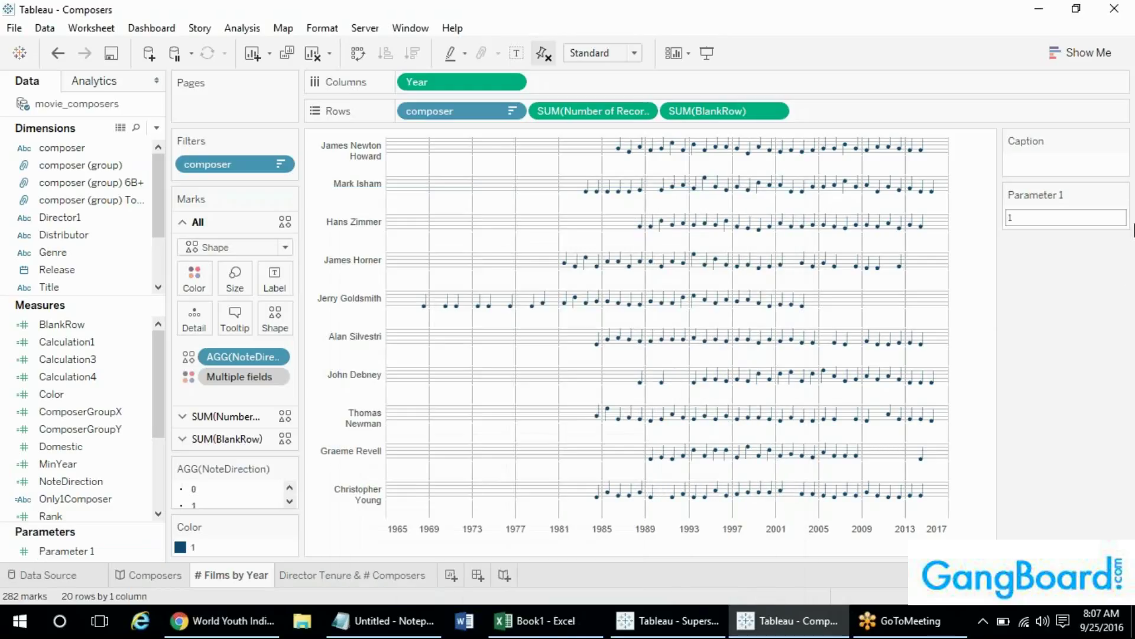
pyautogui.click(1121, 194)
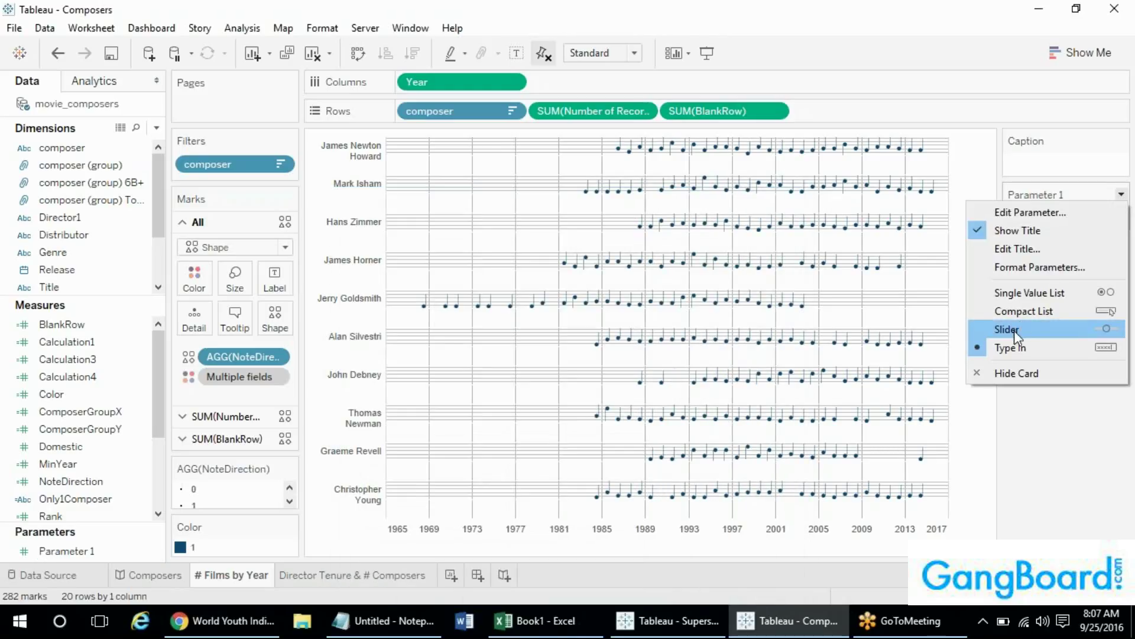
# - Display Parameter 1 as a single value list, then as a slider stepped between 1 and 2
pyautogui.click(1023, 294)
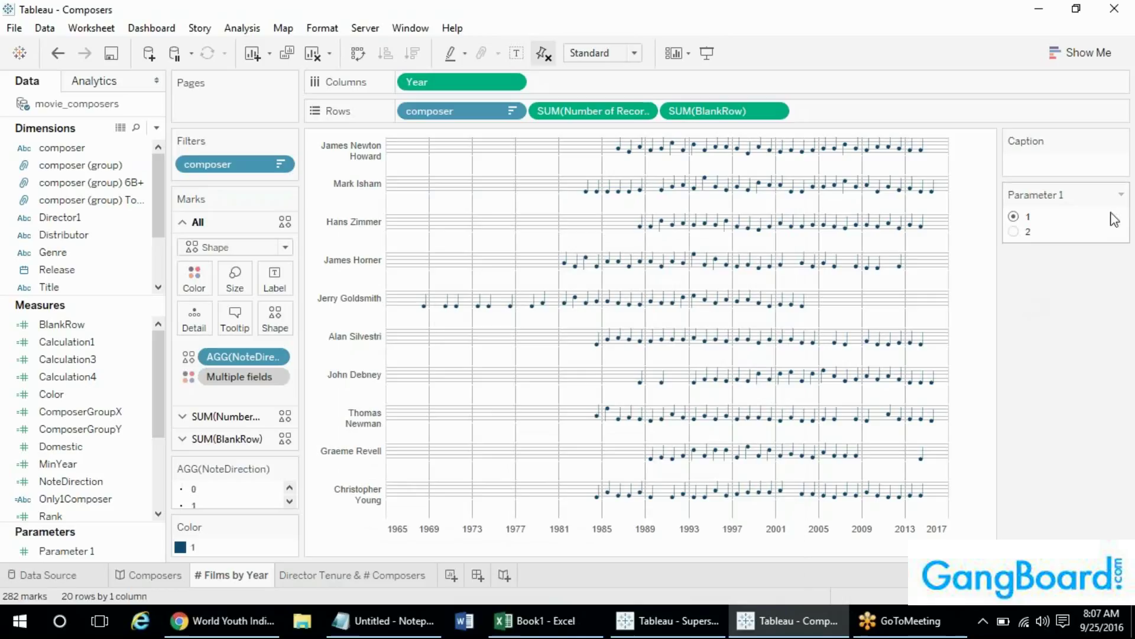
pyautogui.click(1121, 194)
pyautogui.click(1041, 327)
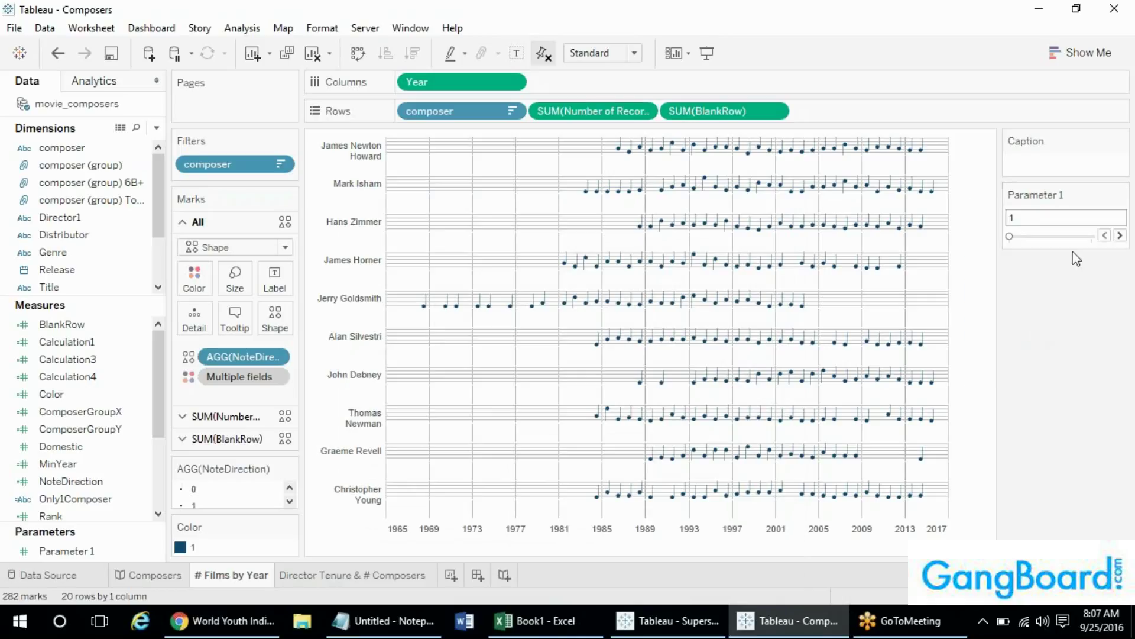
pyautogui.click(1120, 236)
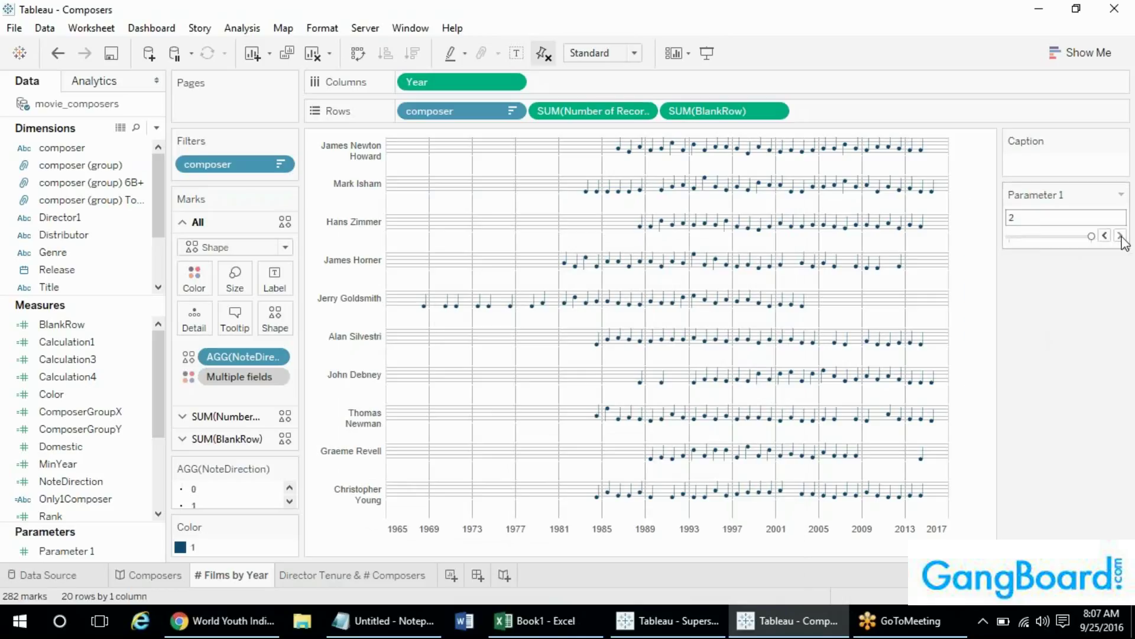
pyautogui.click(1104, 235)
# - Switch Parameter 1's control to Type In and set its value to 2
pyautogui.click(1121, 197)
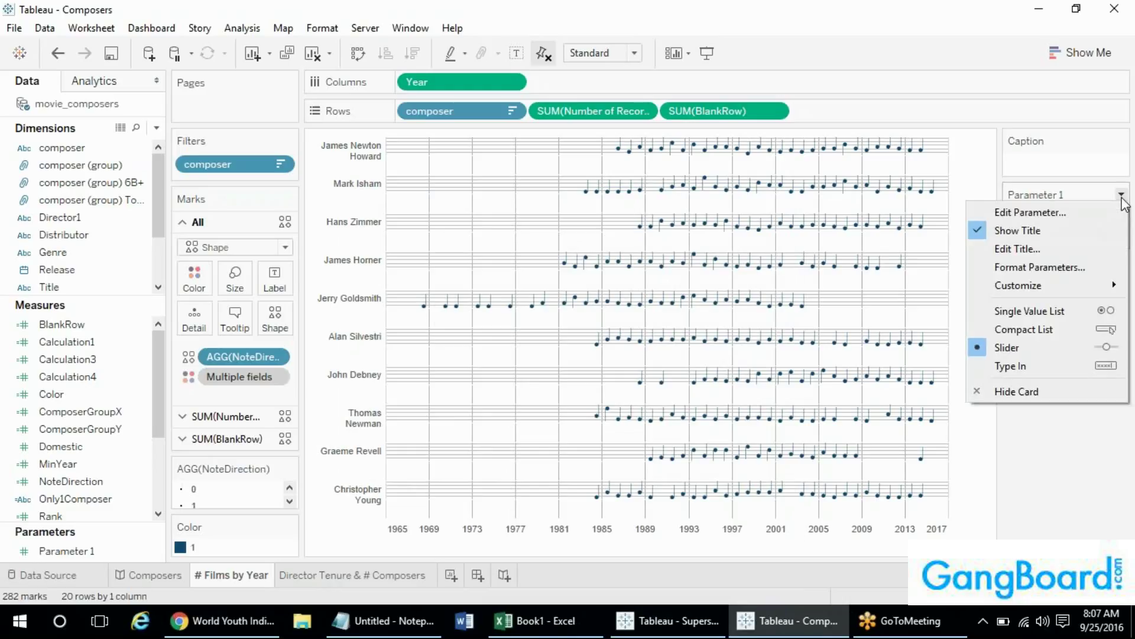
pyautogui.click(1039, 371)
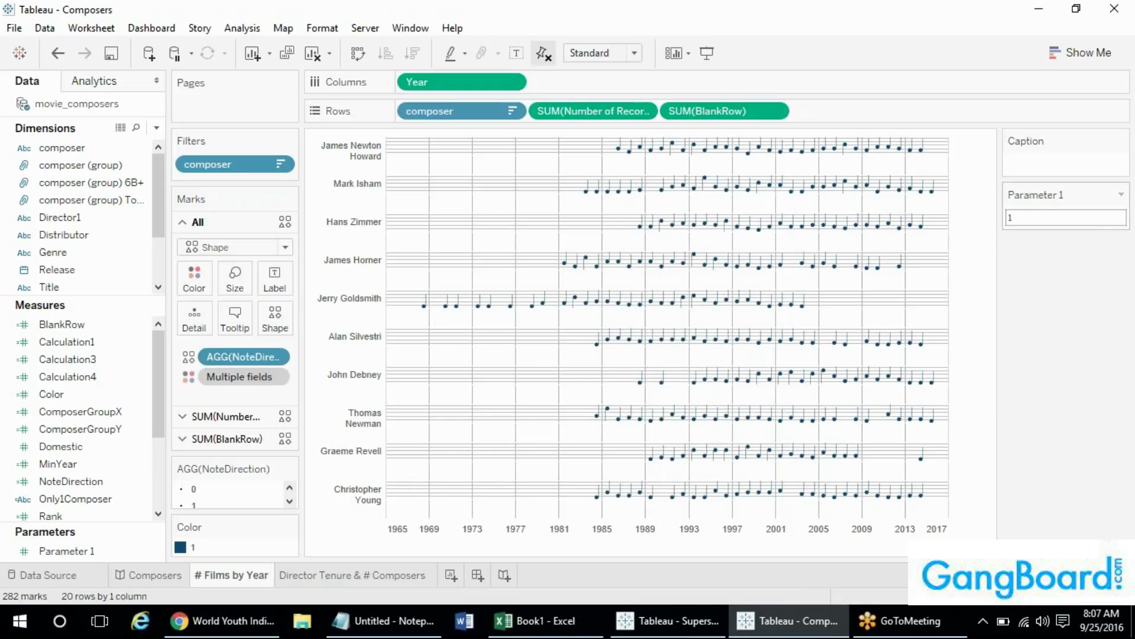
pyautogui.click(1072, 215)
pyautogui.write('2')
pyautogui.doubleClick(1072, 215)
pyautogui.press('BackSpace')
pyautogui.write('50')
pyautogui.press('Escape')
# - Review Parameter 1's settings without changes, keeping its value at 2
pyautogui.click(1122, 197)
pyautogui.click(1032, 212)
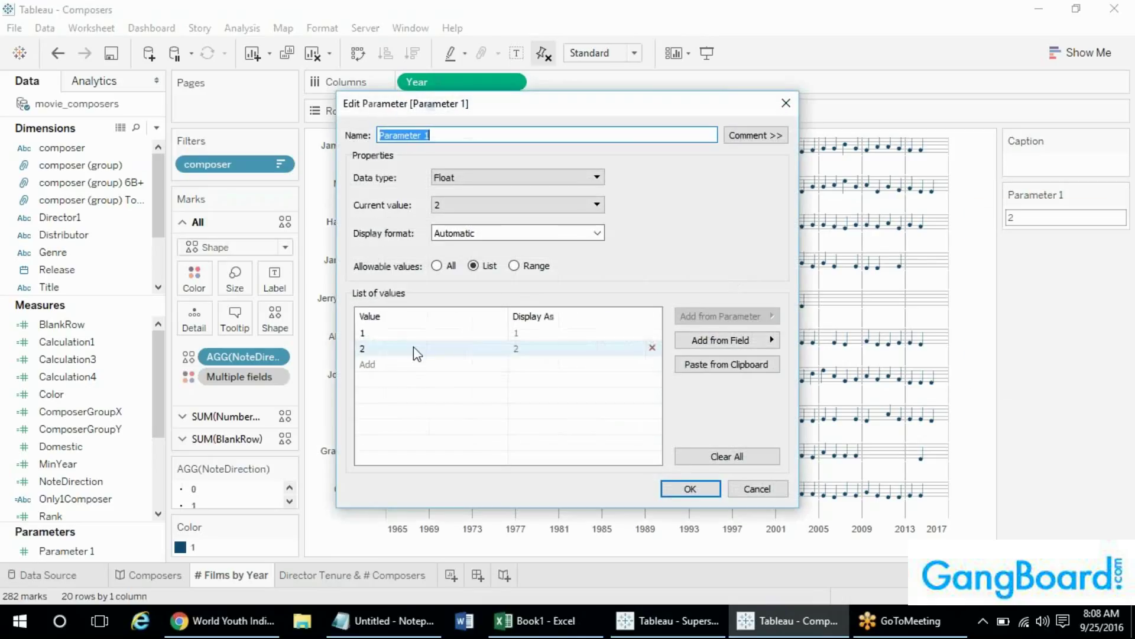
pyautogui.press('Escape')
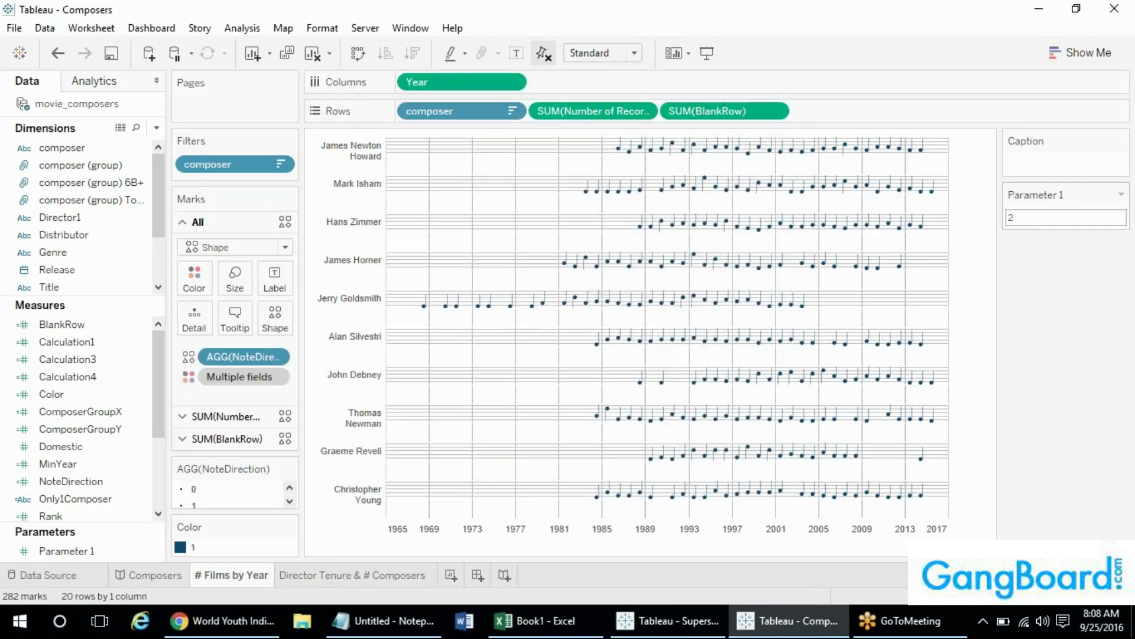
pyautogui.click(1050, 216)
pyautogui.write('50')
pyautogui.press('Escape')
pyautogui.click(1121, 195)
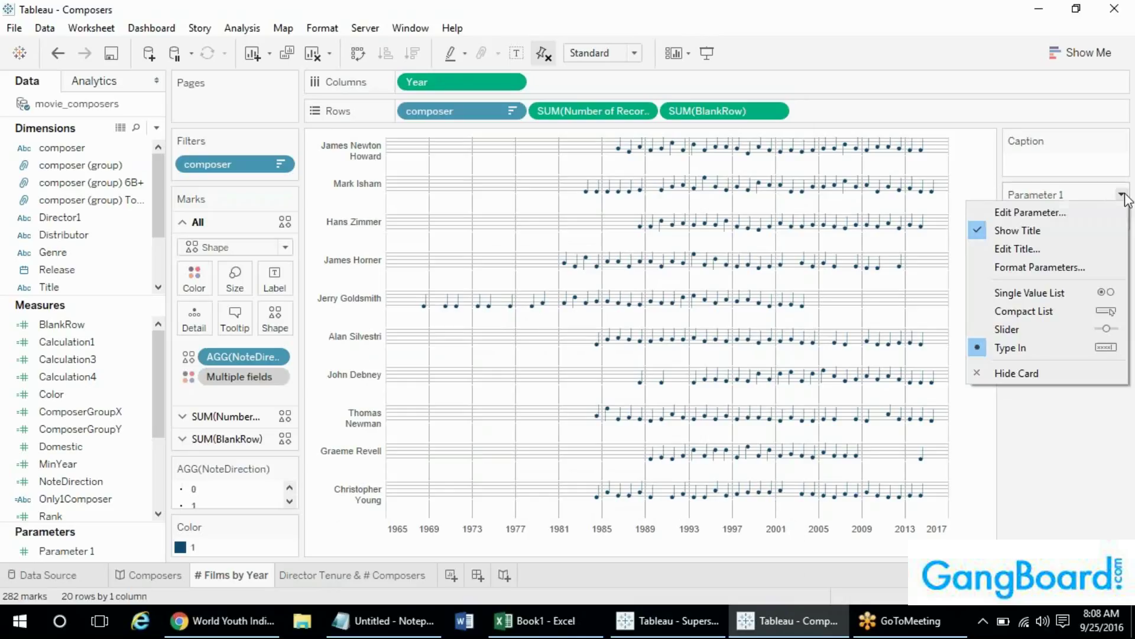
pyautogui.click(1049, 208)
pyautogui.press('Escape')
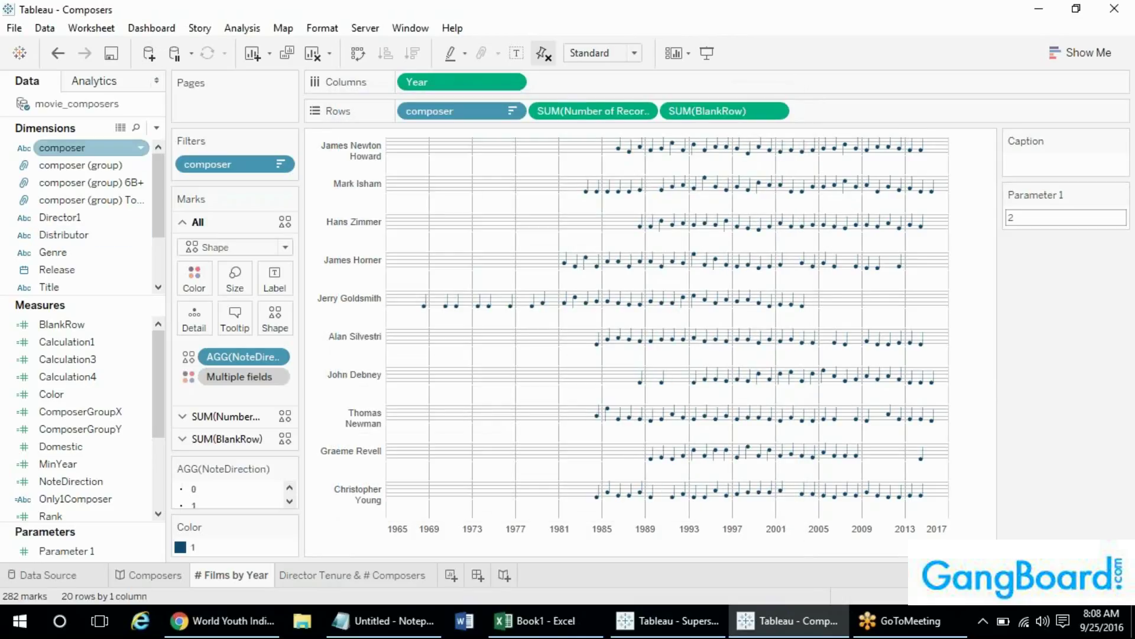
pyautogui.click(157, 128)
# - Create the calculated field Calc123 with the formula [MinYear]+1
pyautogui.click(129, 144)
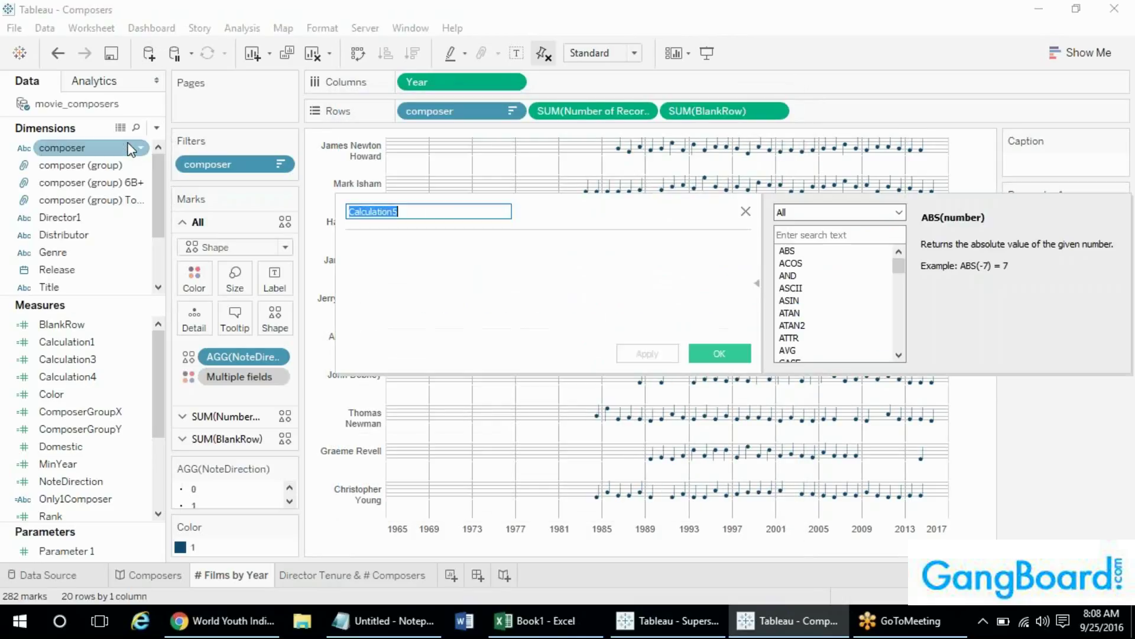
pyautogui.write('Calc123')
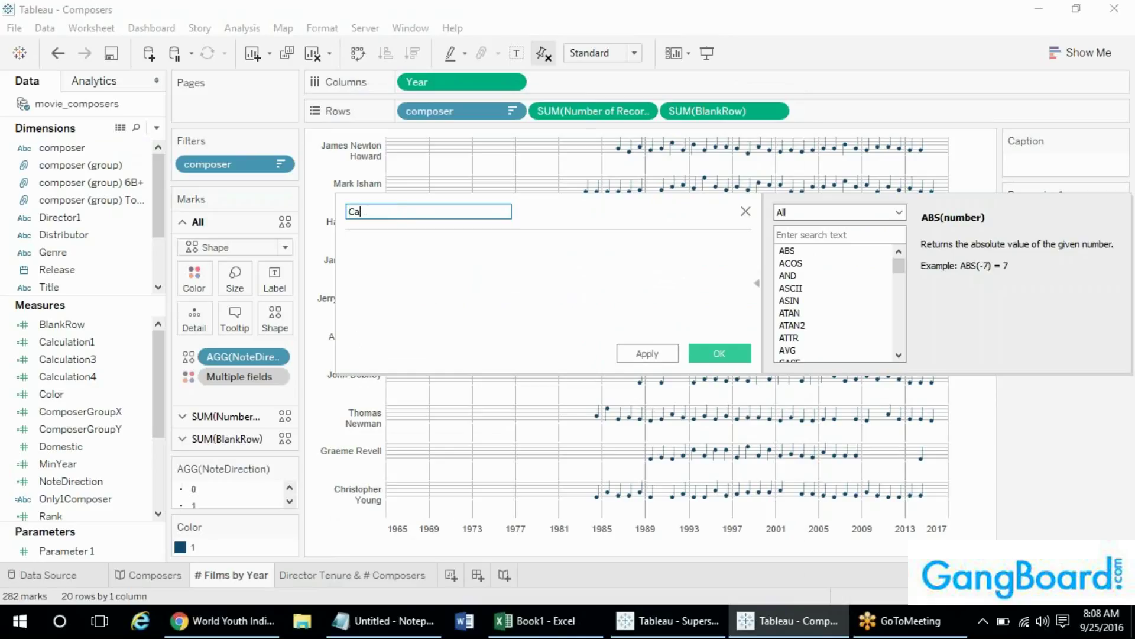
pyautogui.click(431, 259)
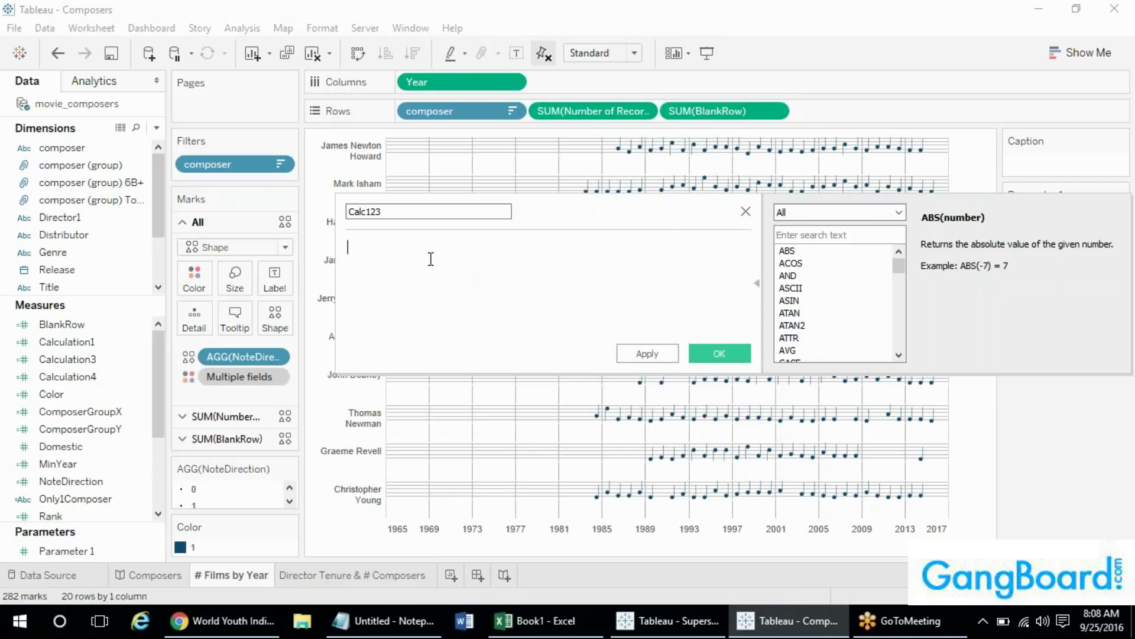
pyautogui.write('mIN')
pyautogui.press('BackSpace')
pyautogui.press('BackSpace')
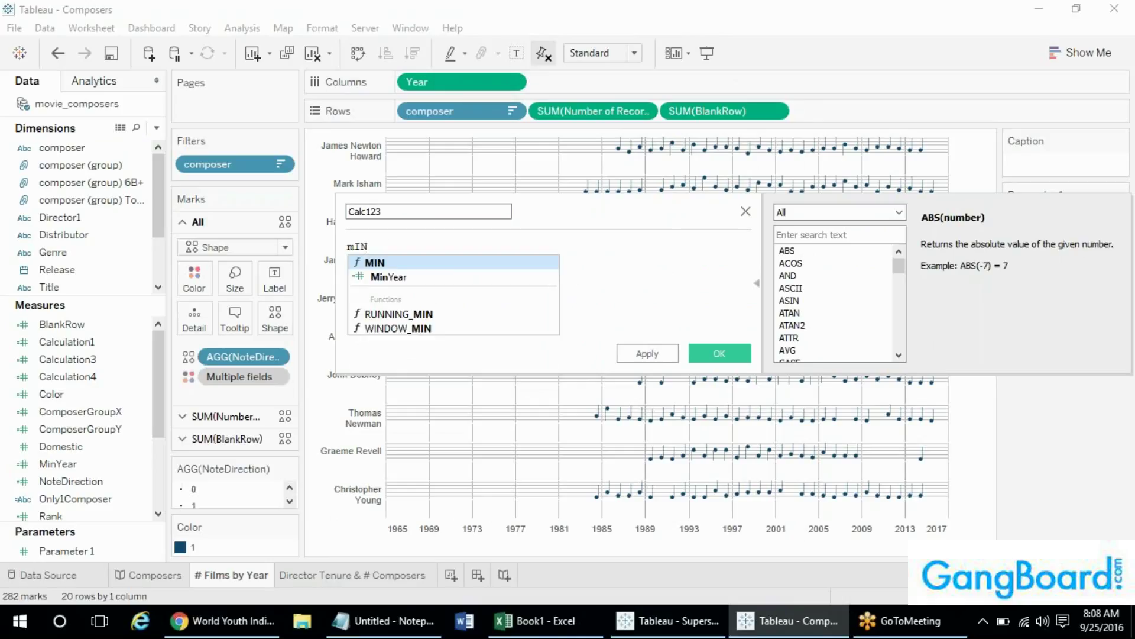
pyautogui.press('Down')
pyautogui.press('Return')
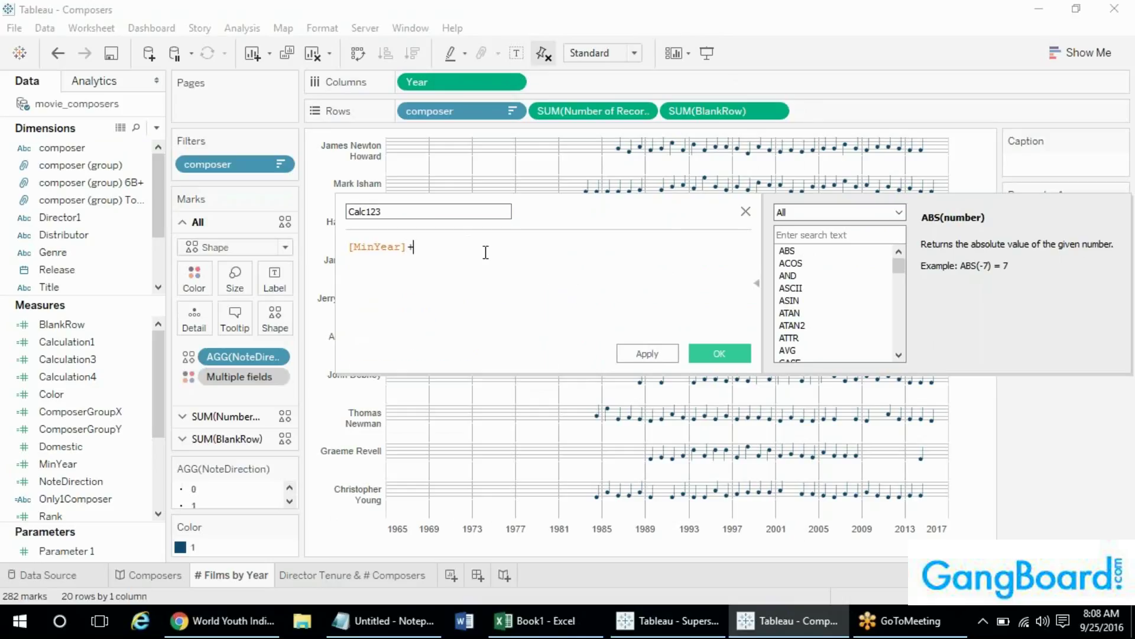
pyautogui.write('+1')
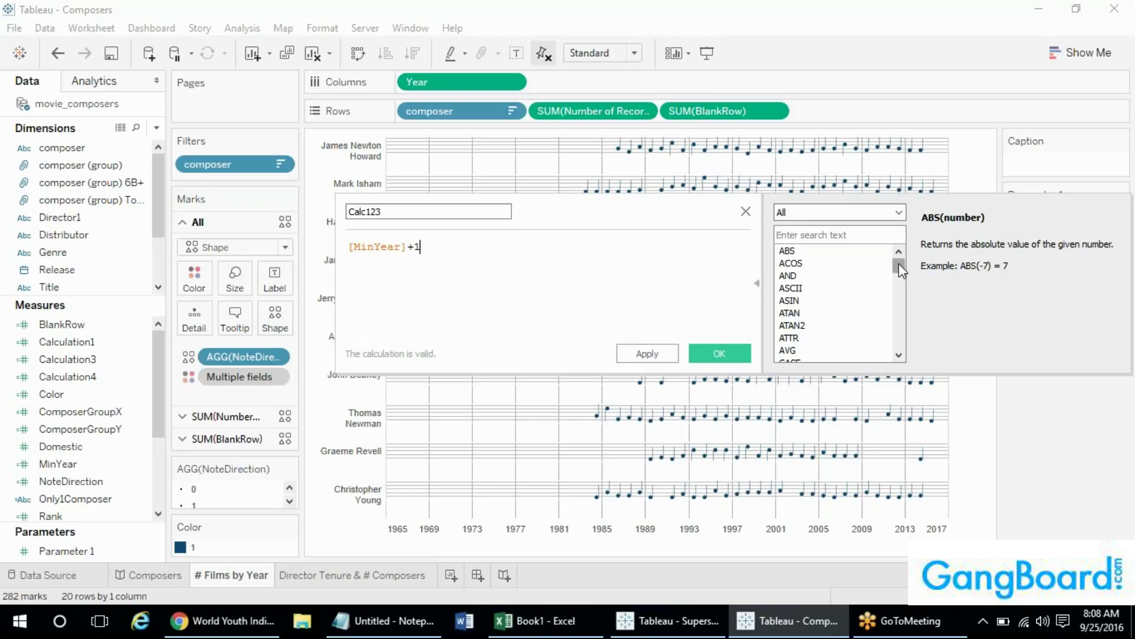
pyautogui.moveTo(899, 264); pyautogui.dragTo(930, 229)
pyautogui.click(718, 355)
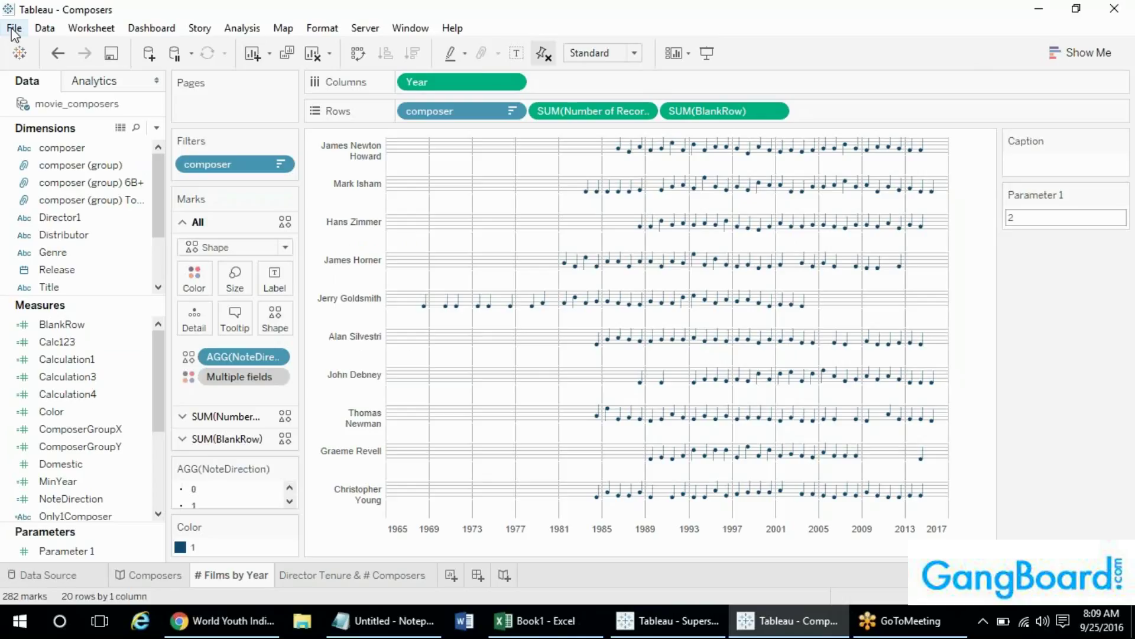
pyautogui.click(368, 5)
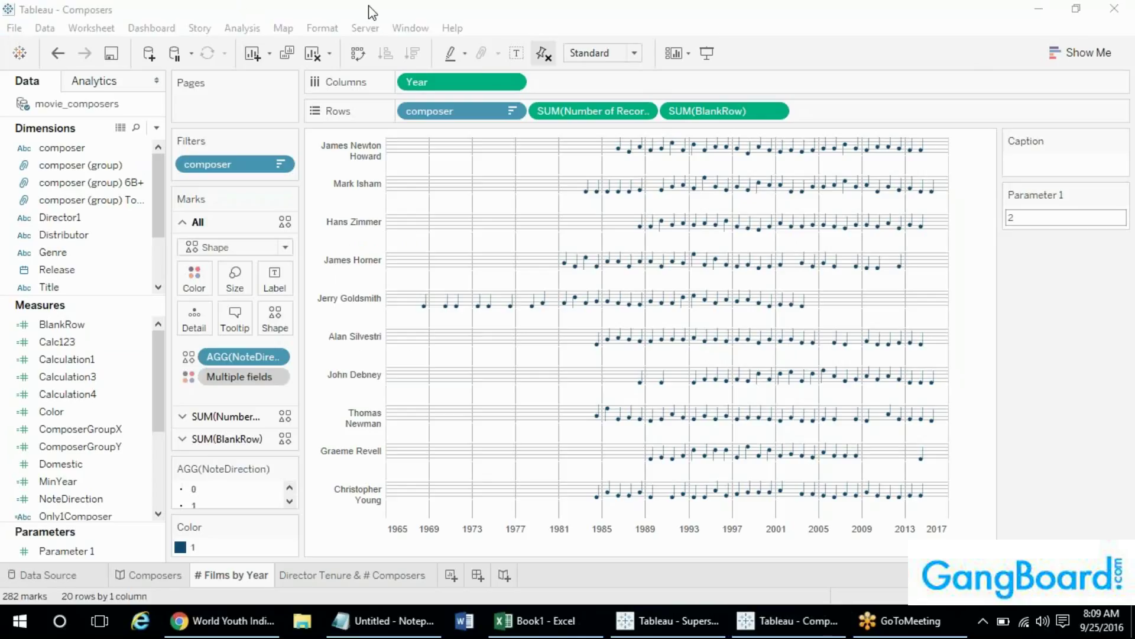
pyautogui.click(137, 10)
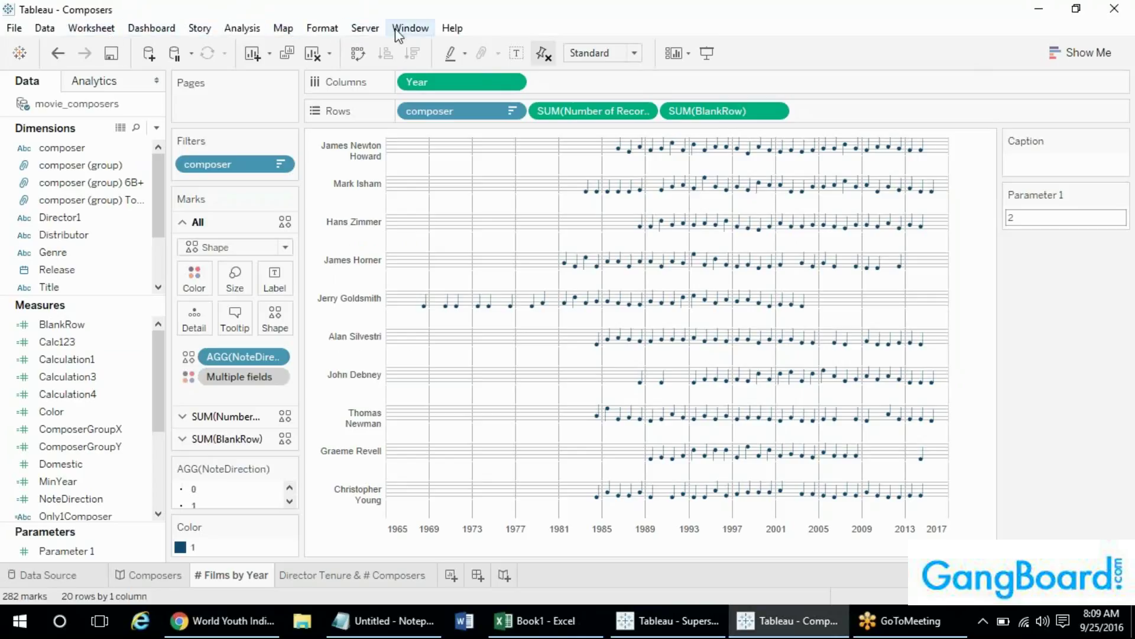
pyautogui.click(15, 28)
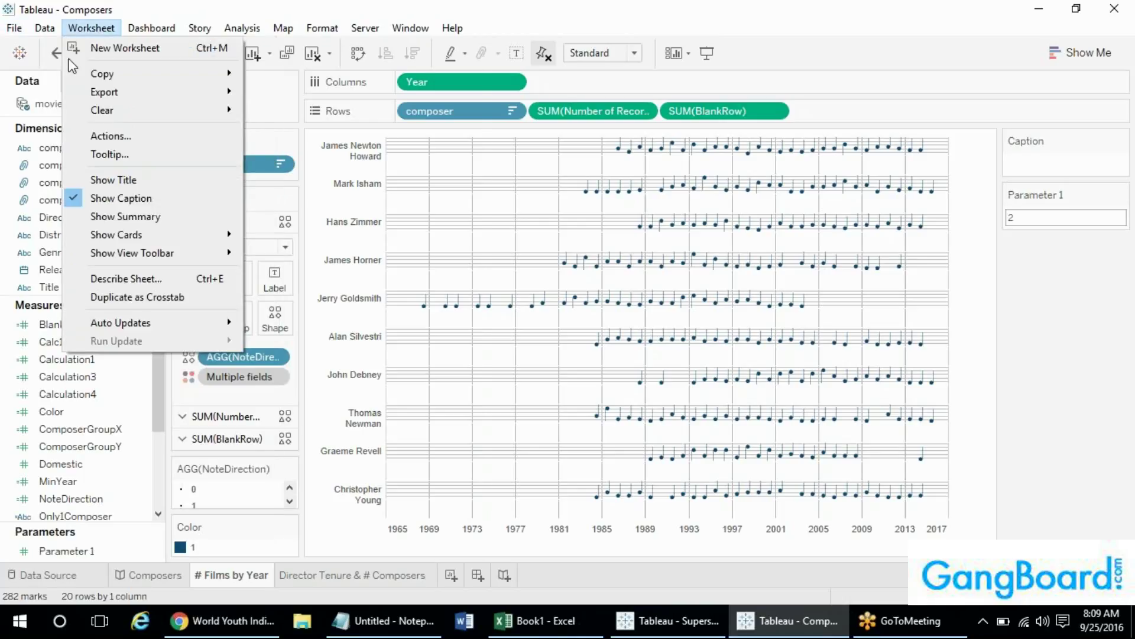
pyautogui.moveTo(323, 28)
pyautogui.moveTo(14, 28)
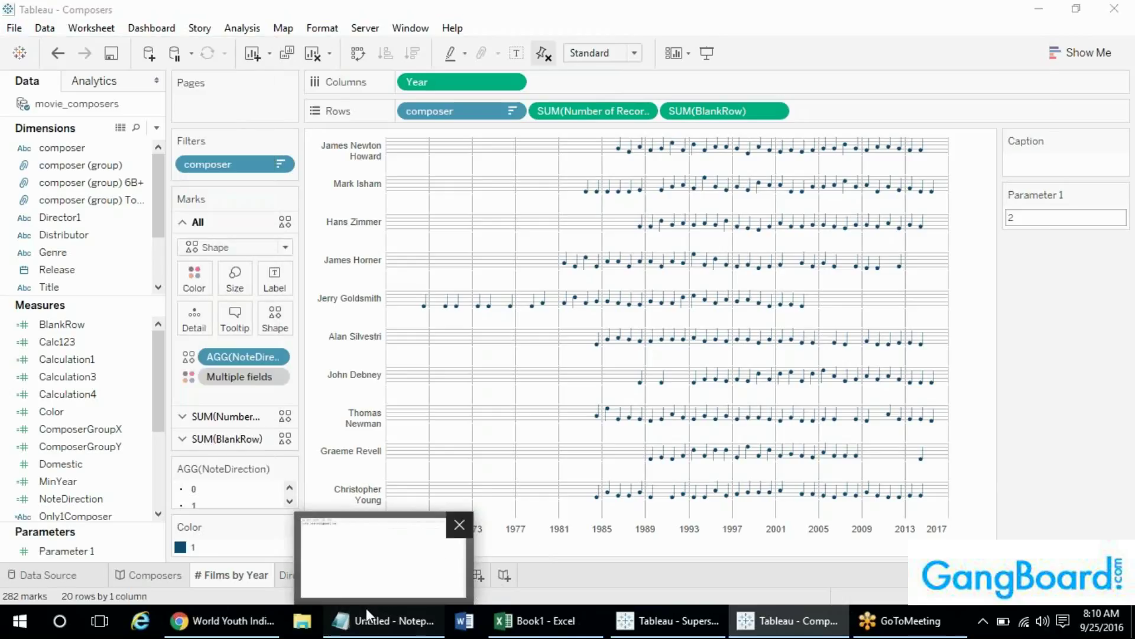
# - Add 'Extensions' on its own line in the Notepad notes, then return to Tableau
pyautogui.click(367, 608)
pyautogui.write('Exten')
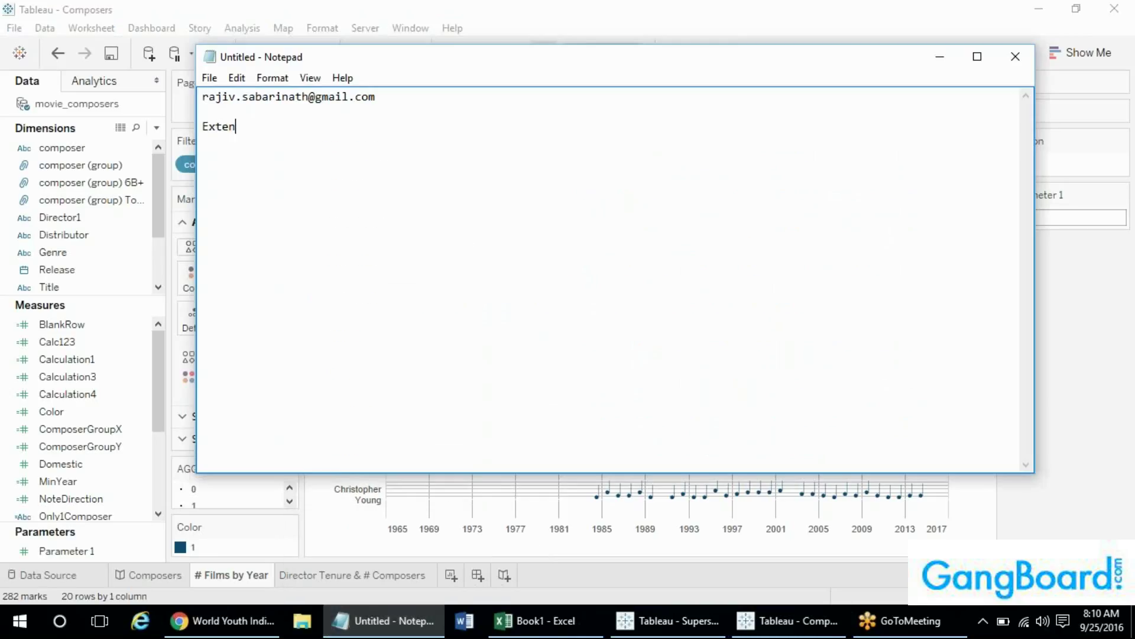
pyautogui.write('dsi')
pyautogui.press('BackSpace')
pyautogui.press('BackSpace')
pyautogui.write('sio')
pyautogui.press('BackSpace')
pyautogui.press('BackSpace')
pyautogui.press('BackSpace')
pyautogui.press('BackSpace')
pyautogui.write('sions')
pyautogui.press('Return')
pyautogui.click(164, 7)
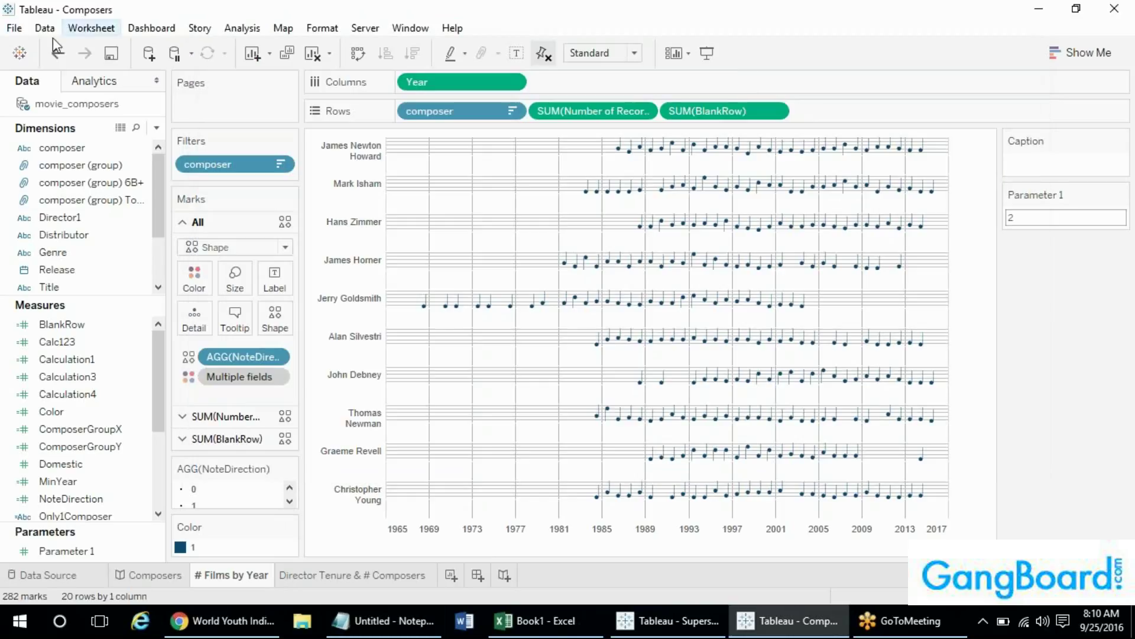
# - Review the File menu and the Tableau repository location folder picker, then dismiss it
pyautogui.click(14, 27)
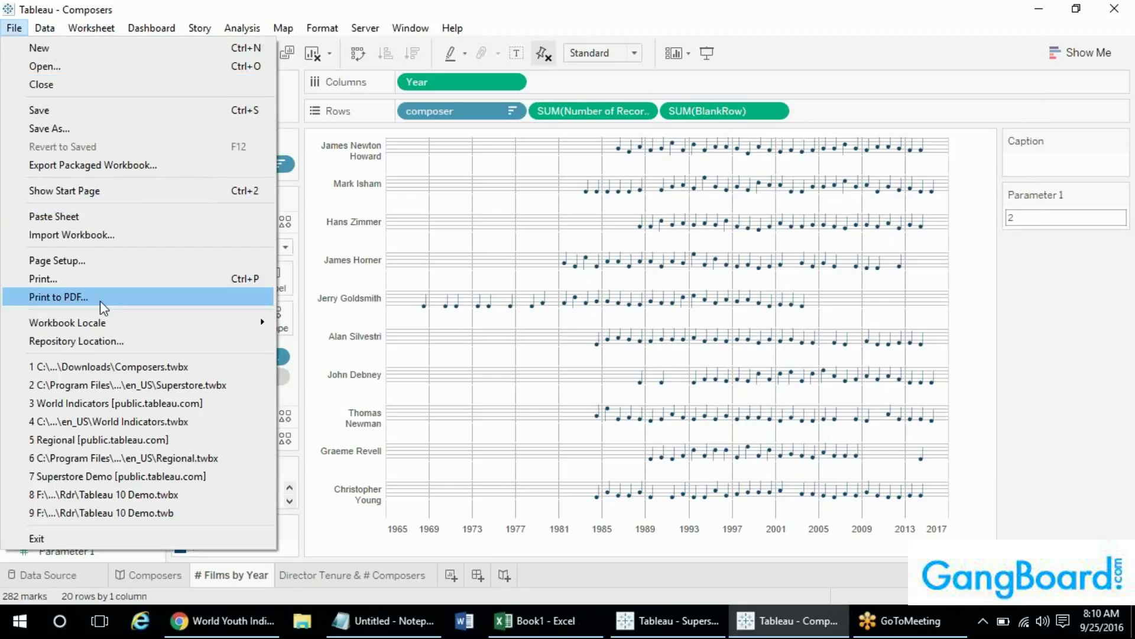
pyautogui.moveTo(45, 27)
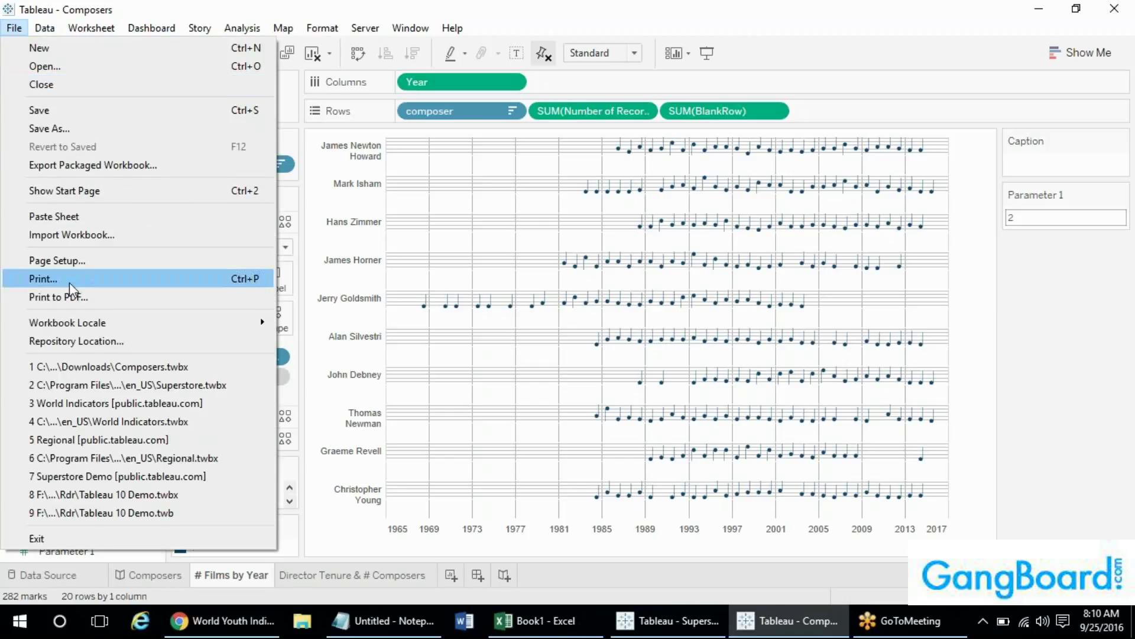
pyautogui.moveTo(77, 329)
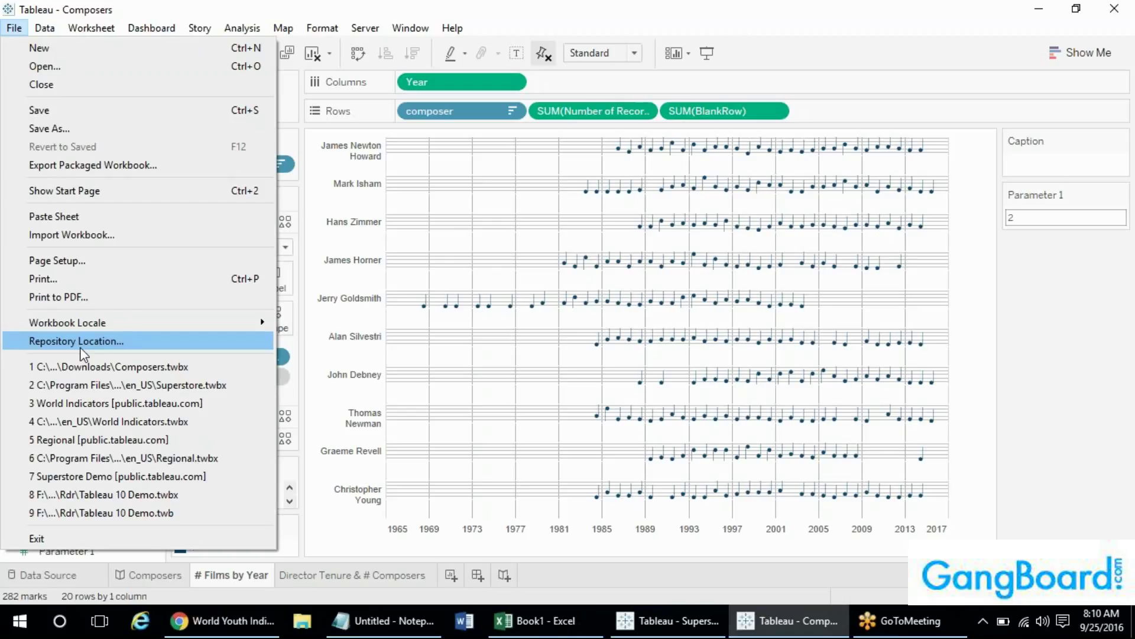
pyautogui.click(81, 349)
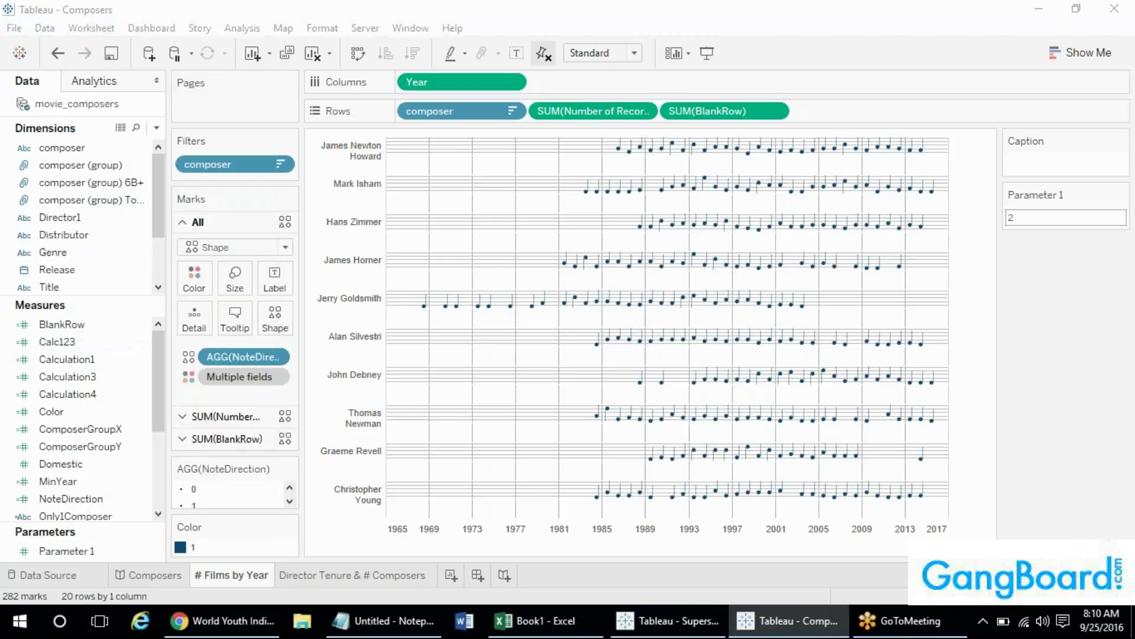
pyautogui.click(317, 58)
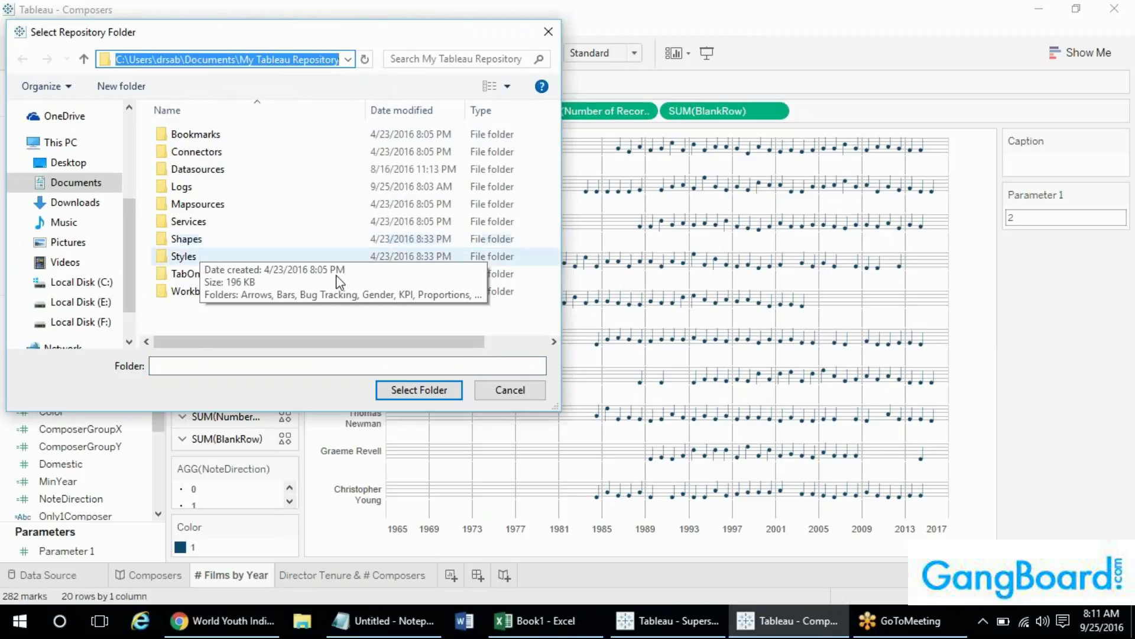
pyautogui.click(548, 32)
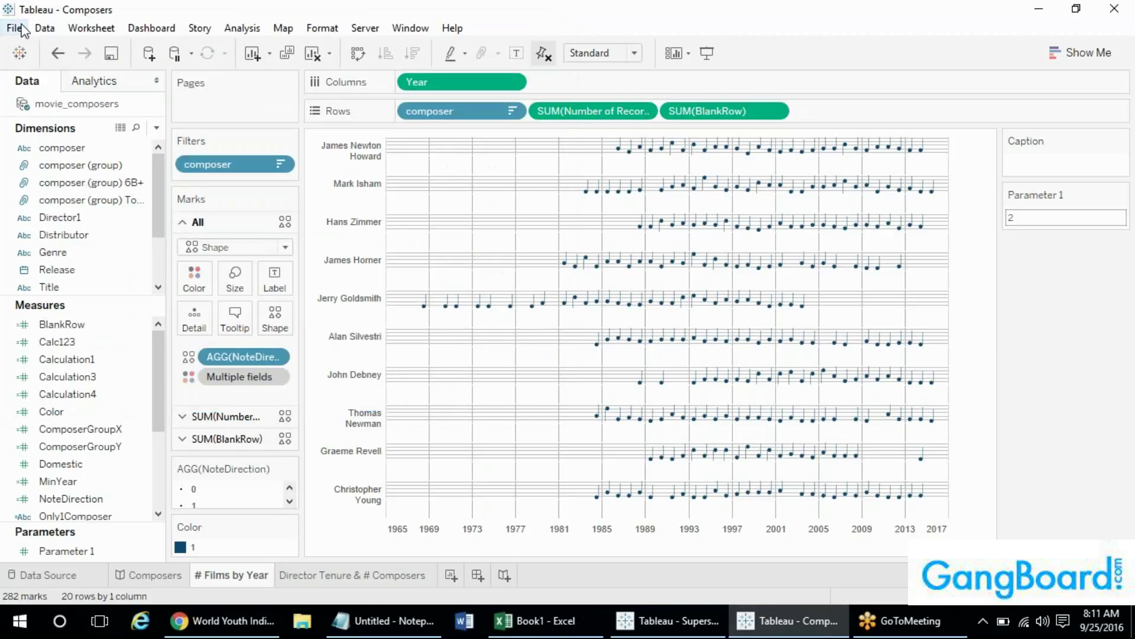
pyautogui.click(14, 27)
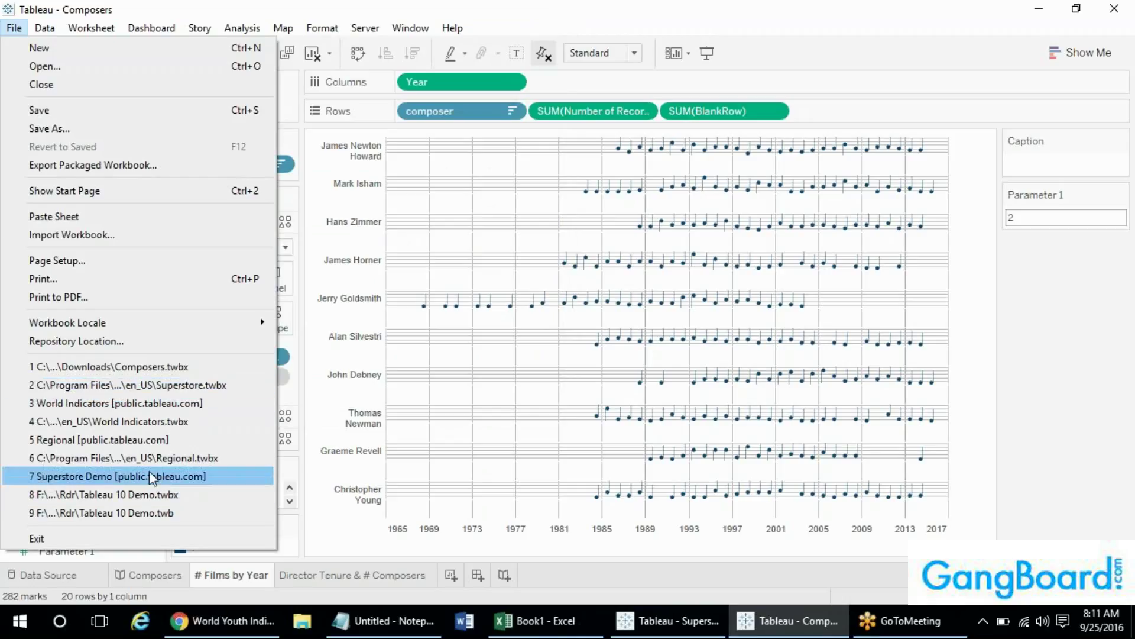
pyautogui.moveTo(54, 29)
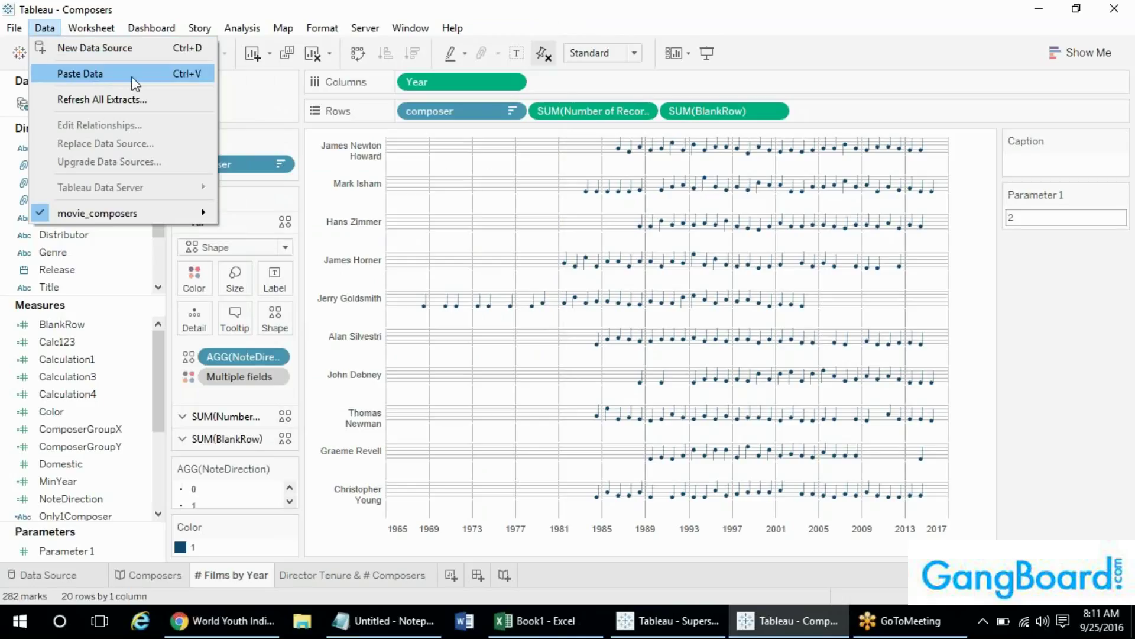
# - Copy the Region/Sales cells A1:B2 from the Excel workbook
pyautogui.click(535, 621)
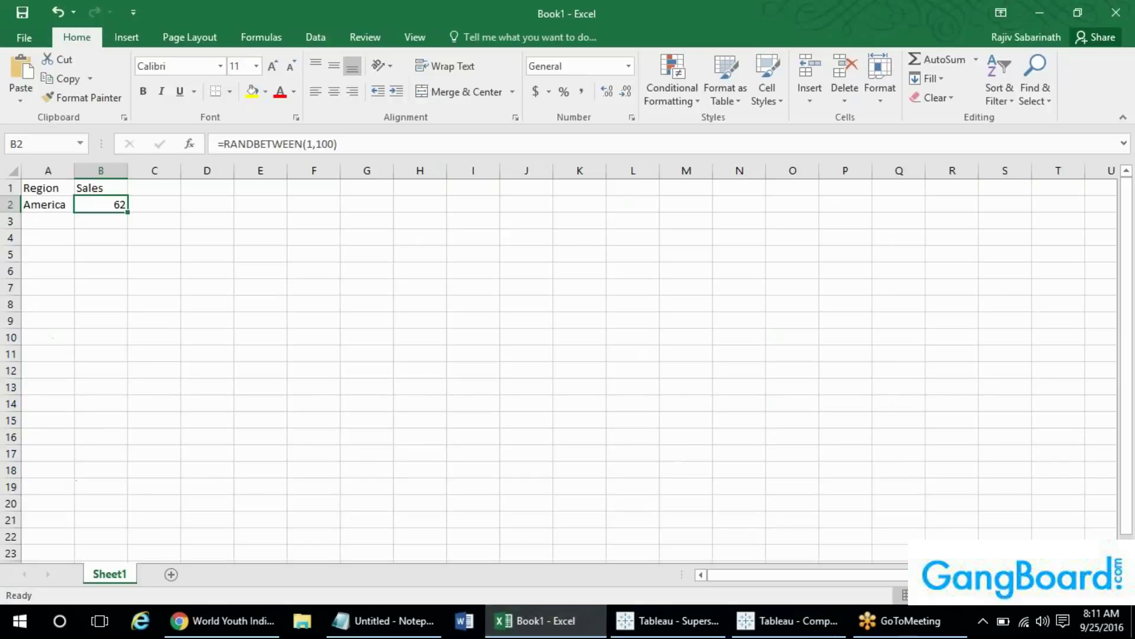
pyautogui.moveTo(51, 186); pyautogui.dragTo(95, 203)
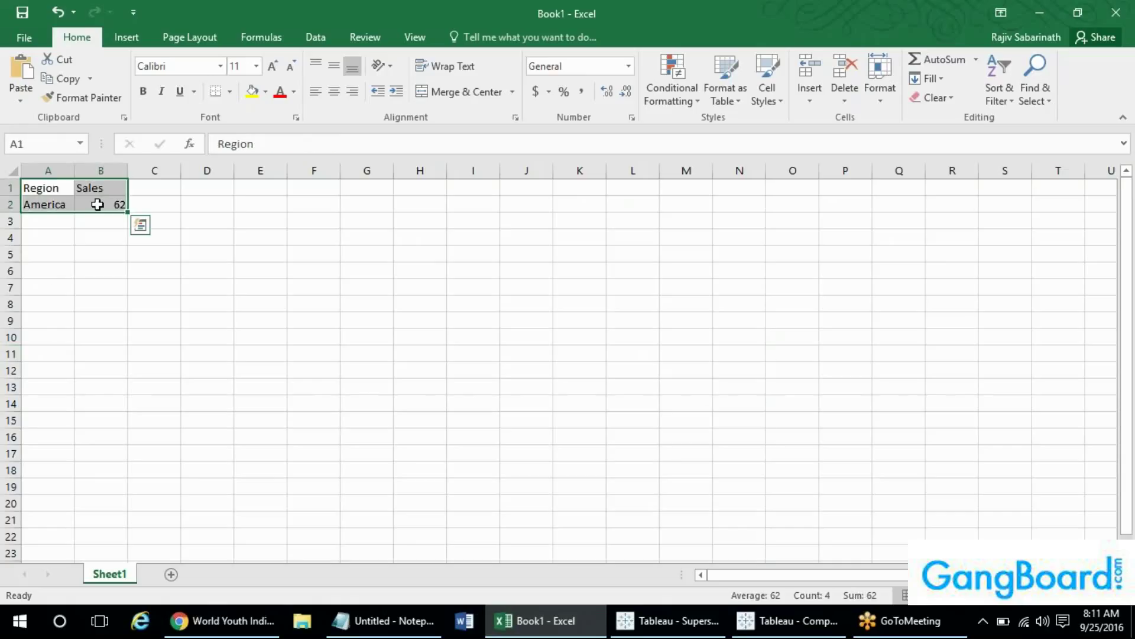
pyautogui.hotkey('ctrl', 'c')
pyautogui.hotkey('alt', 'Tab')
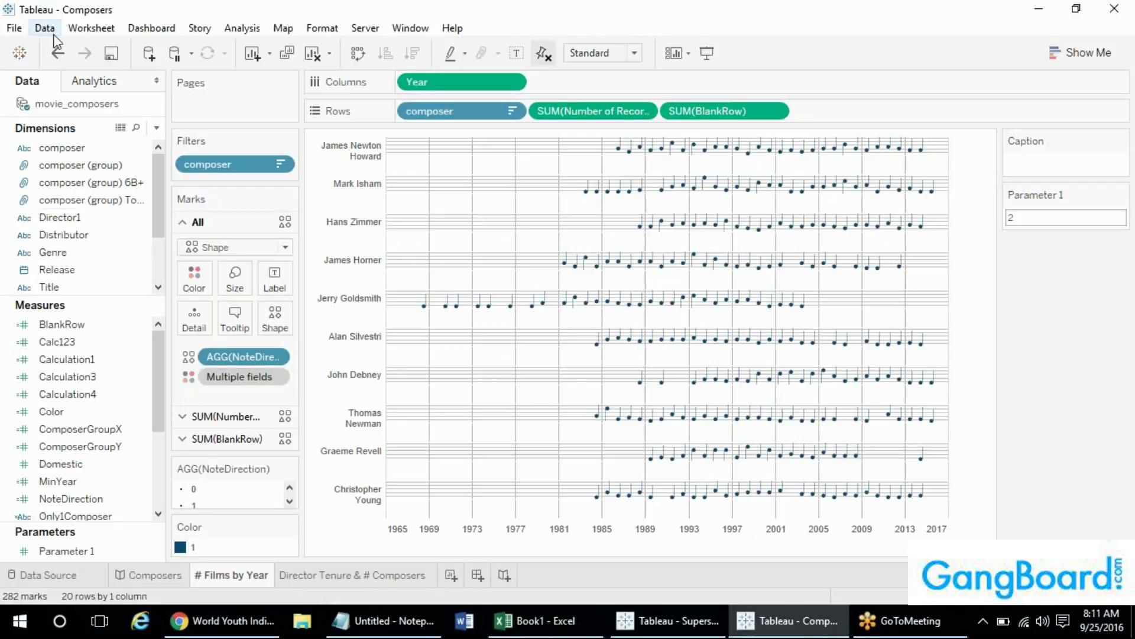
# - Paste the copied cells into Tableau twice as clipboard data sources, Sheets 16 and 17
pyautogui.click(49, 30)
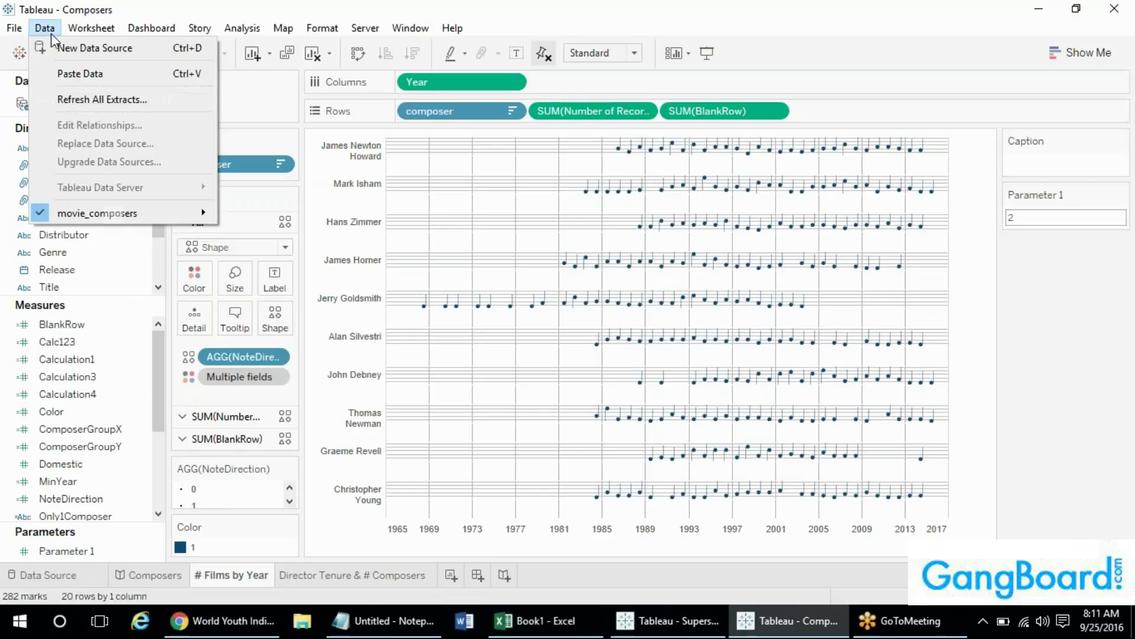
pyautogui.click(66, 74)
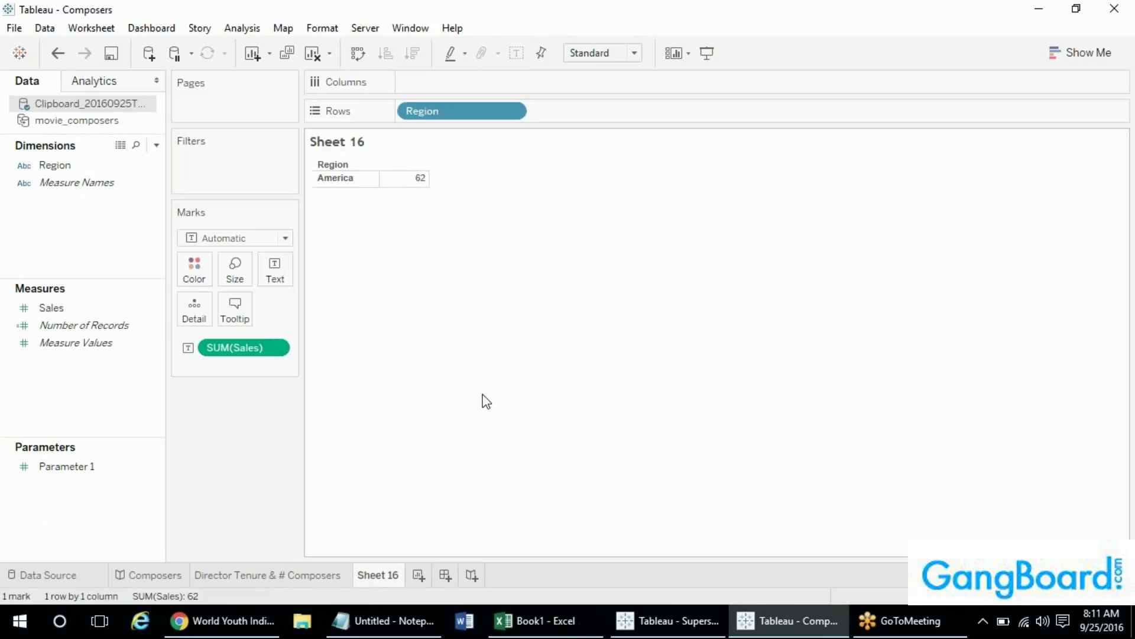
pyautogui.hotkey('ctrl', 'v')
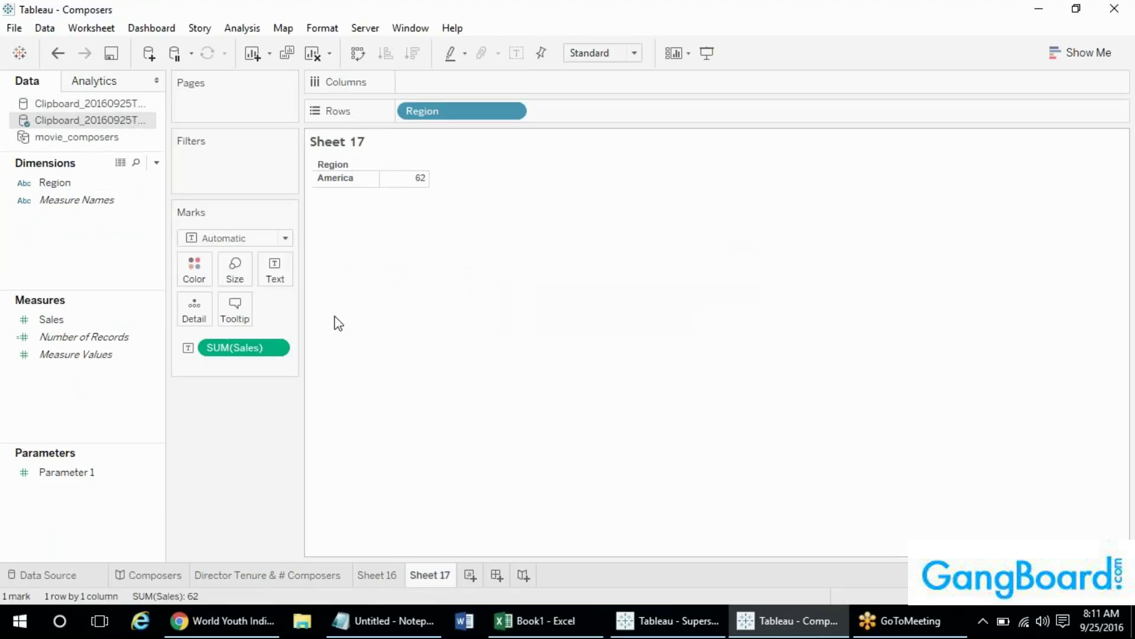
pyautogui.hotkey('alt', 'Tab')
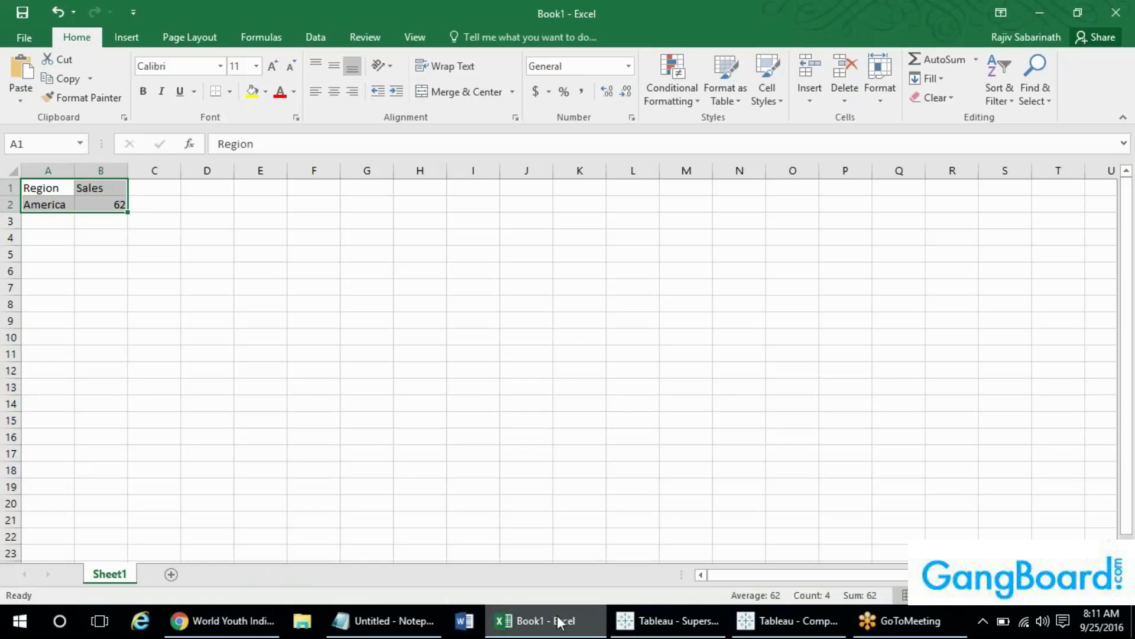
pyautogui.click(525, 620)
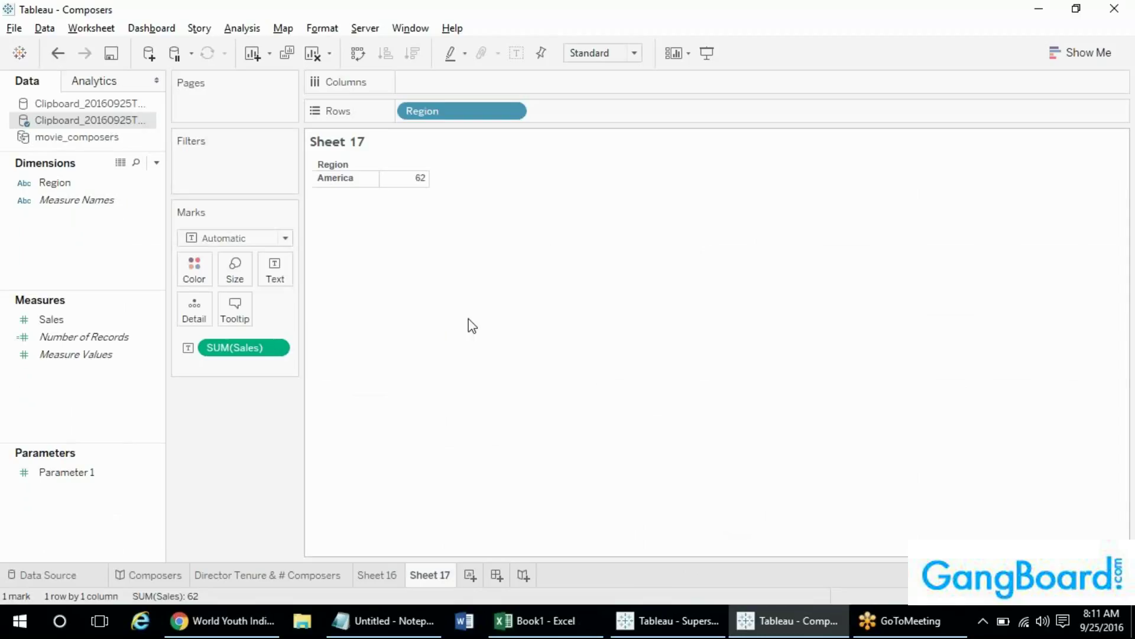
# - Replace the second clipboard data source with the first throughout the workbook
pyautogui.rightClick(91, 121)
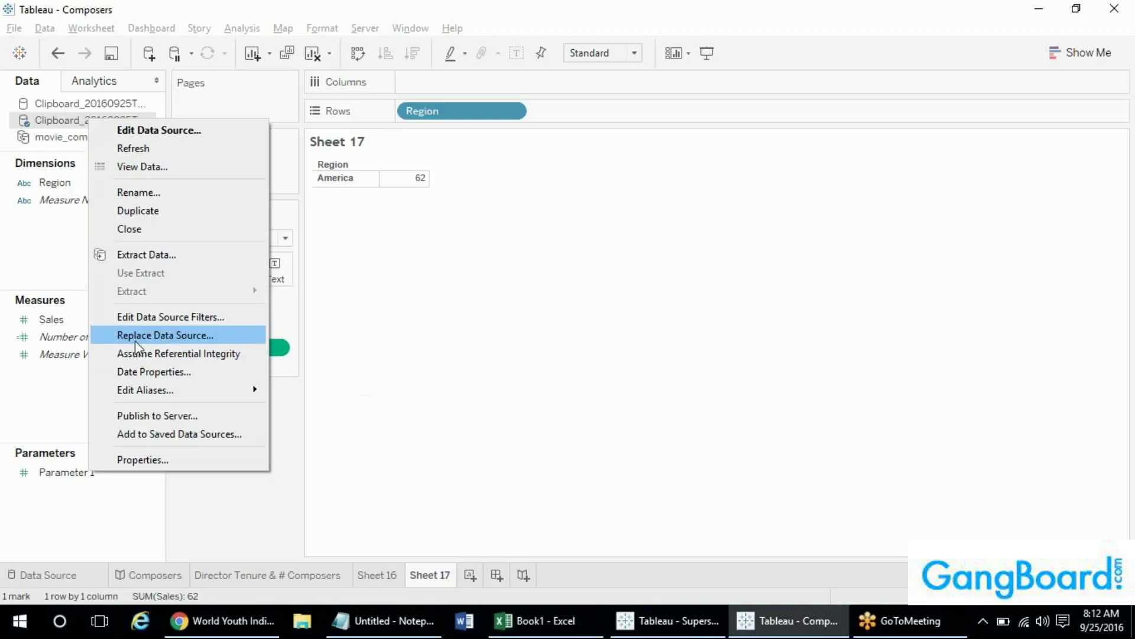
pyautogui.click(222, 335)
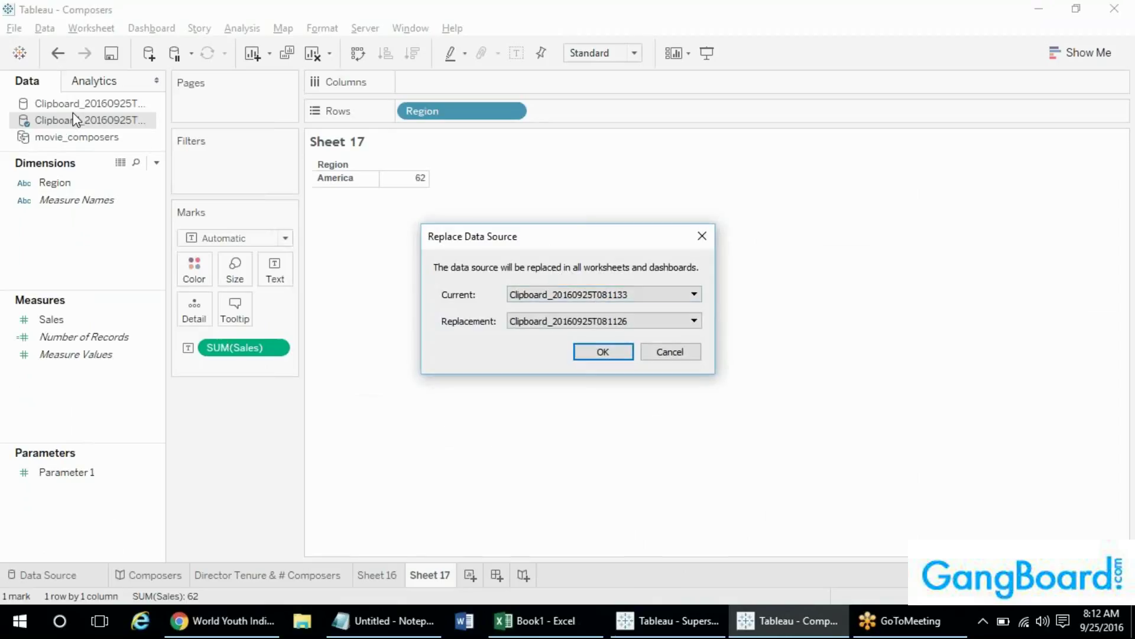
pyautogui.click(603, 352)
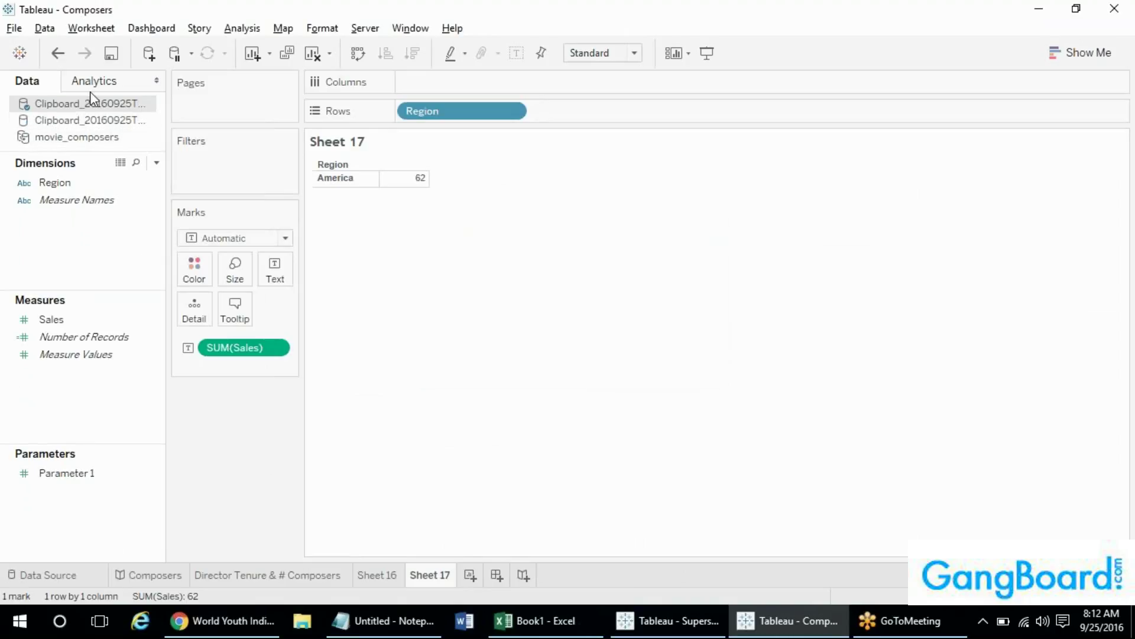
# - Switch between the two clipboard data sources to link them on Region
pyautogui.click(129, 199)
pyautogui.click(75, 122)
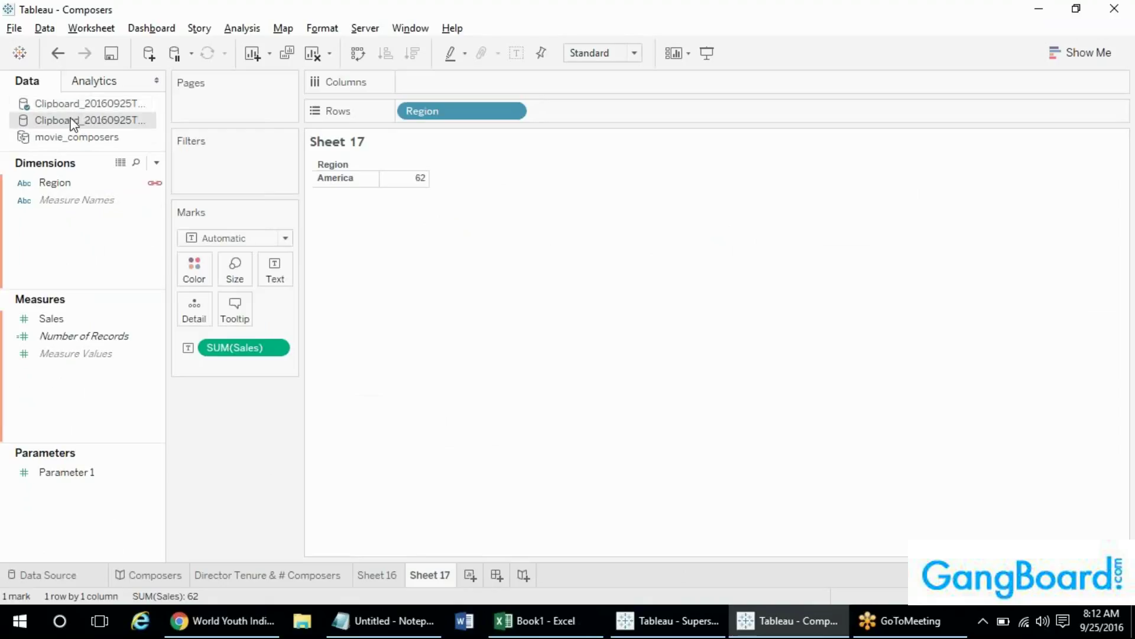
pyautogui.click(73, 109)
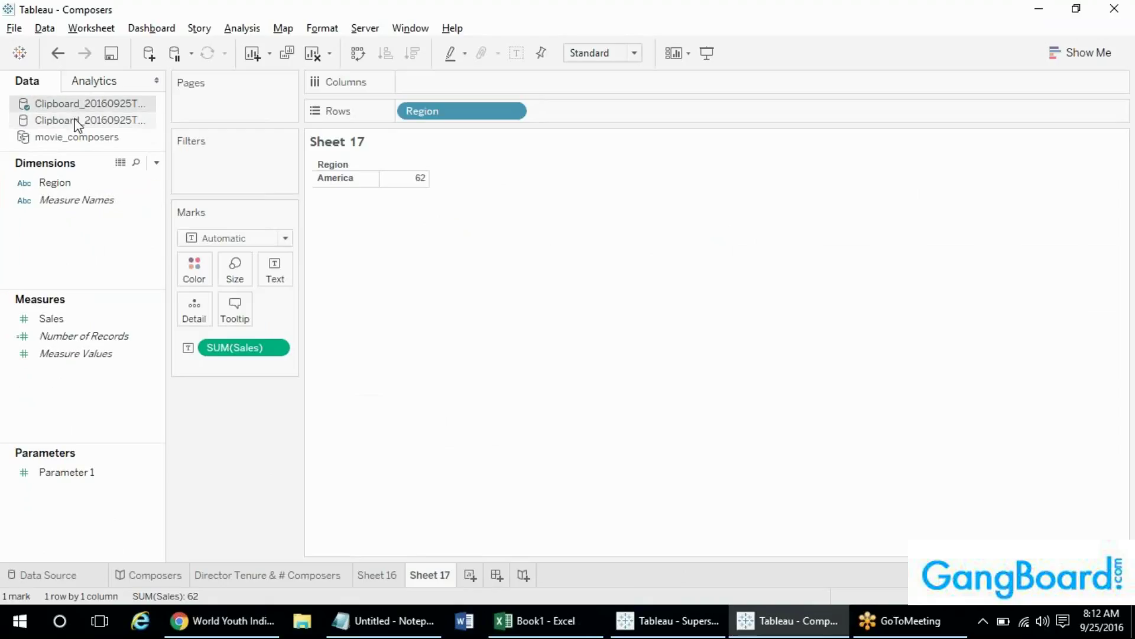
pyautogui.click(74, 120)
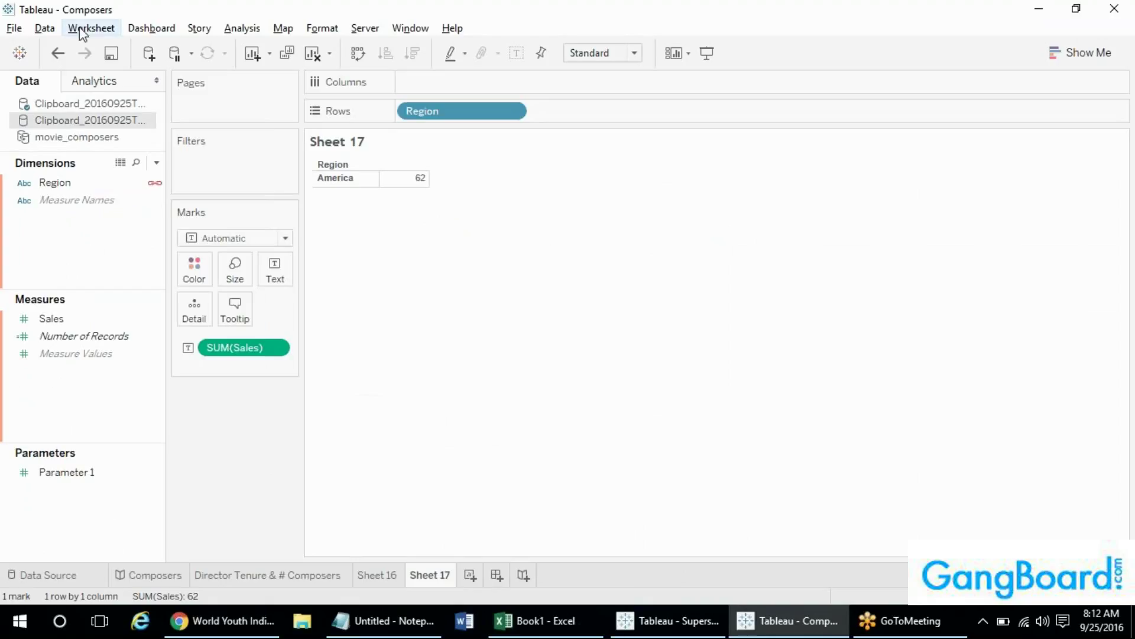
# - Make the first Clipboard source primary, select Number of Records, and start a new data source
pyautogui.click(72, 106)
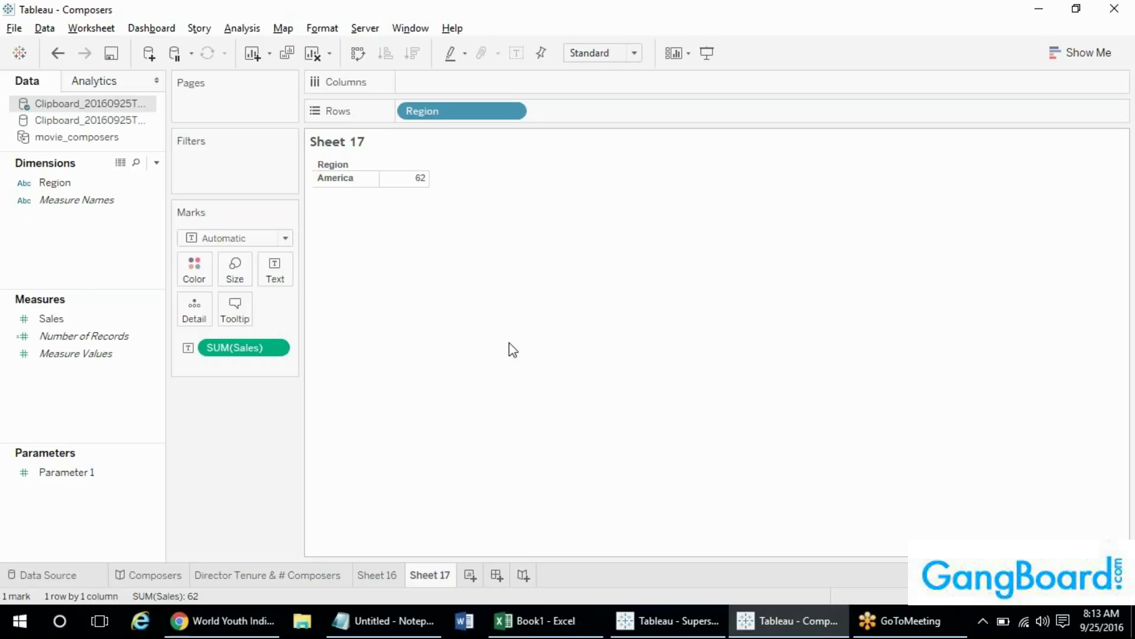
pyautogui.click(142, 336)
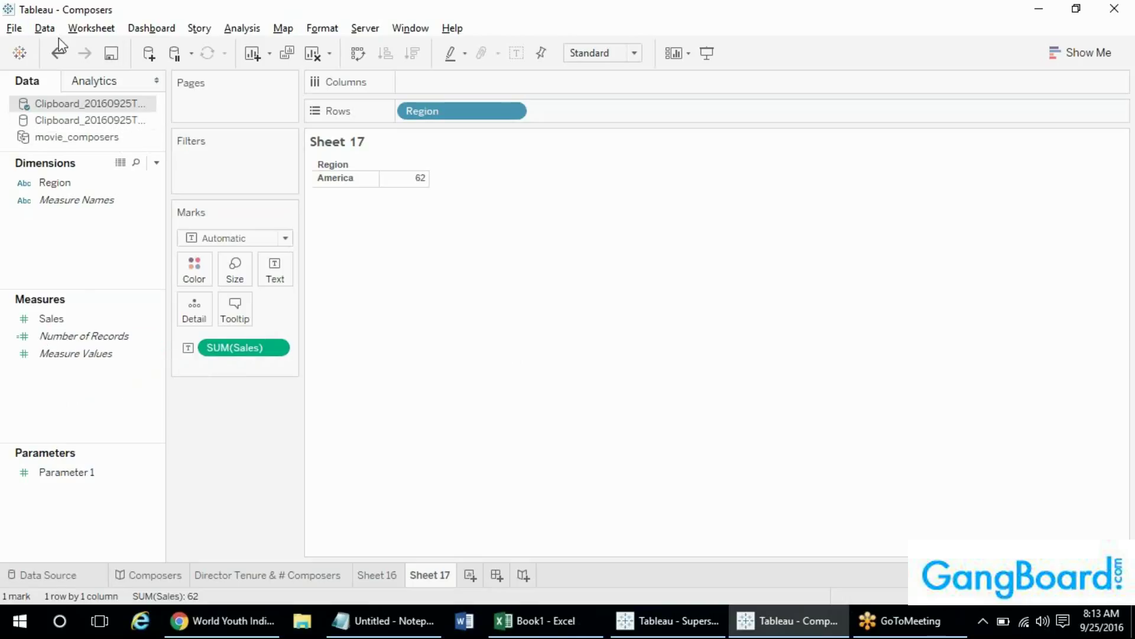
pyautogui.click(46, 29)
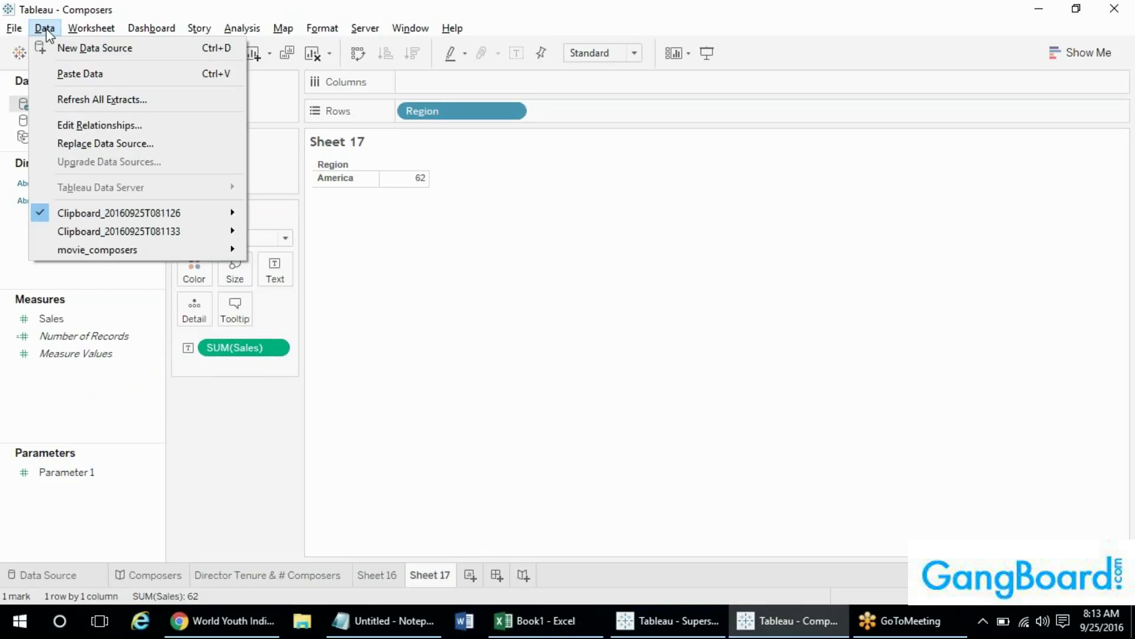
pyautogui.click(123, 7)
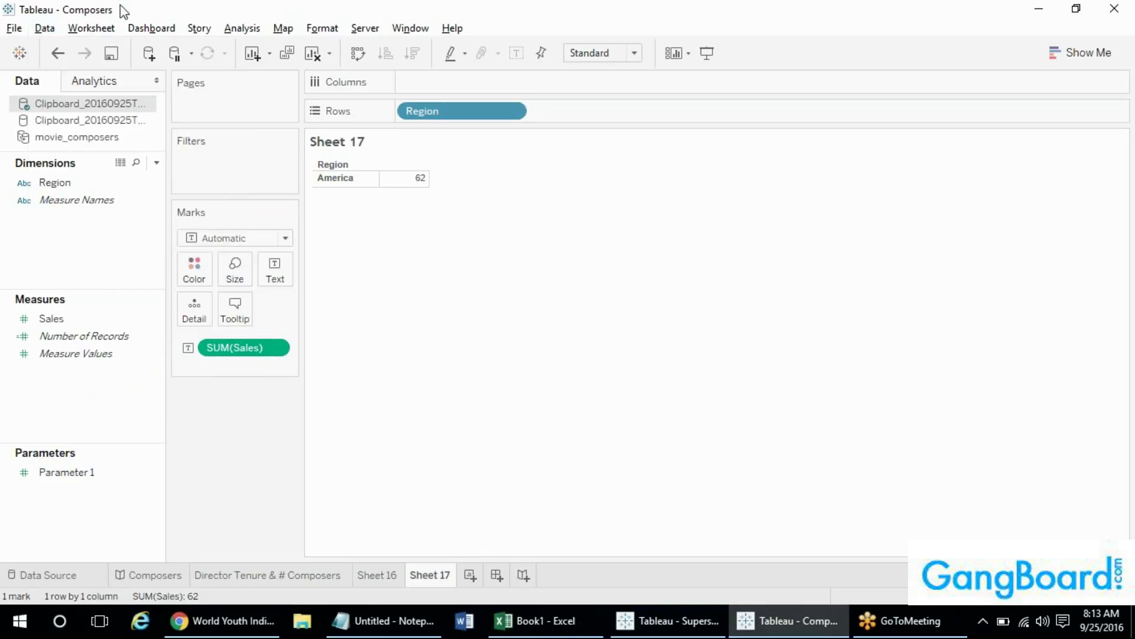
pyautogui.click(46, 30)
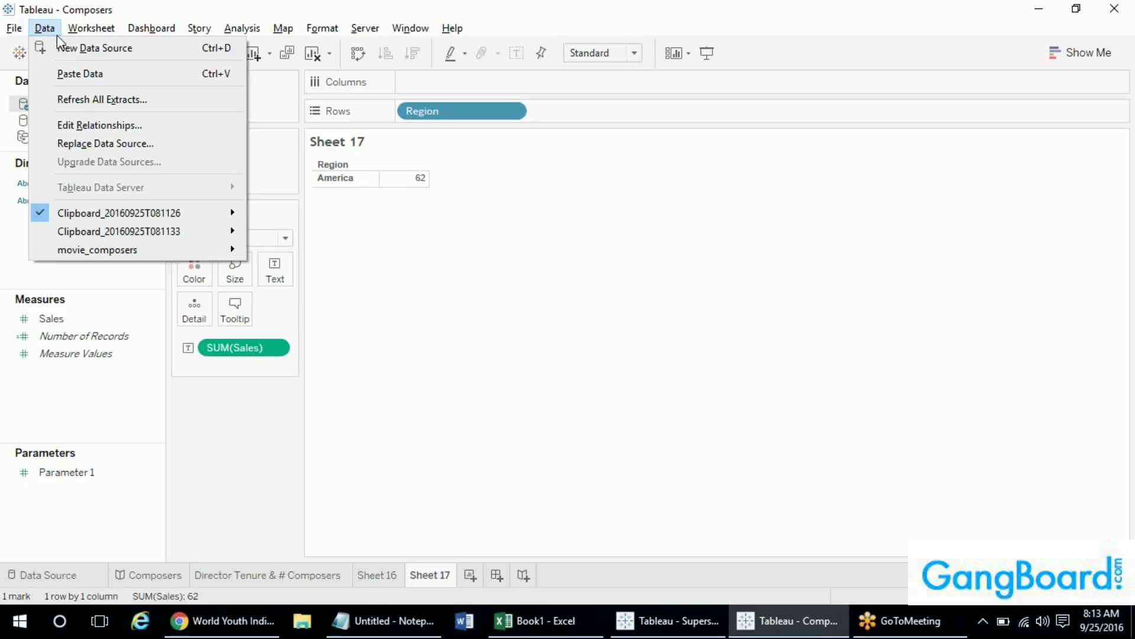
pyautogui.click(71, 50)
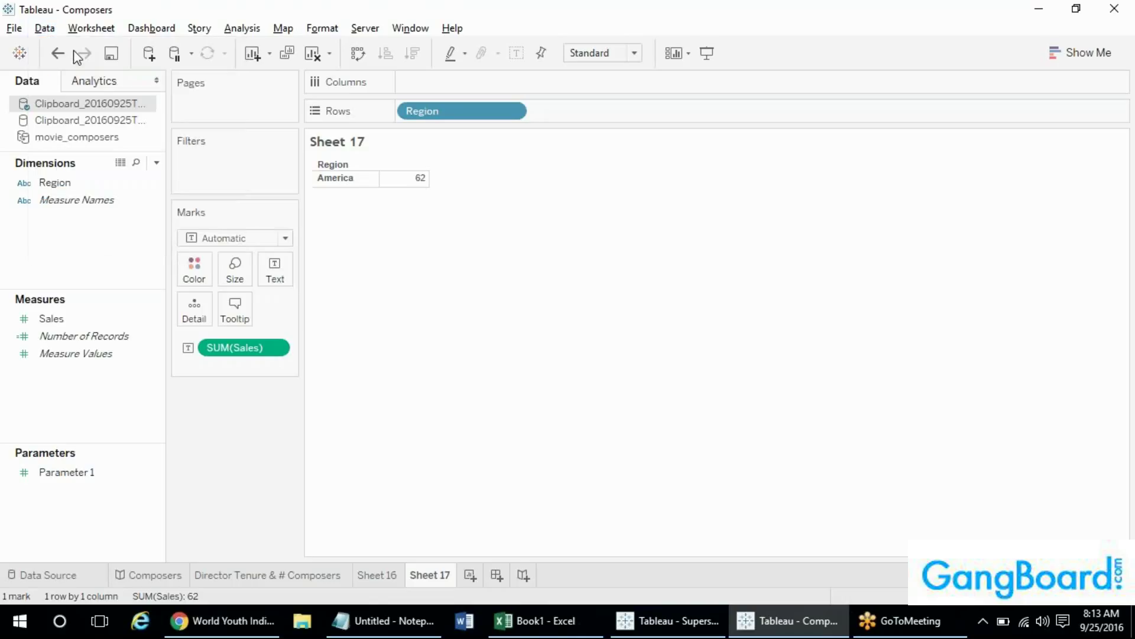
# - Connect Sample.xlsx with Sheet1 on the canvas, trying Extract before settling on Live
pyautogui.click(197, 157)
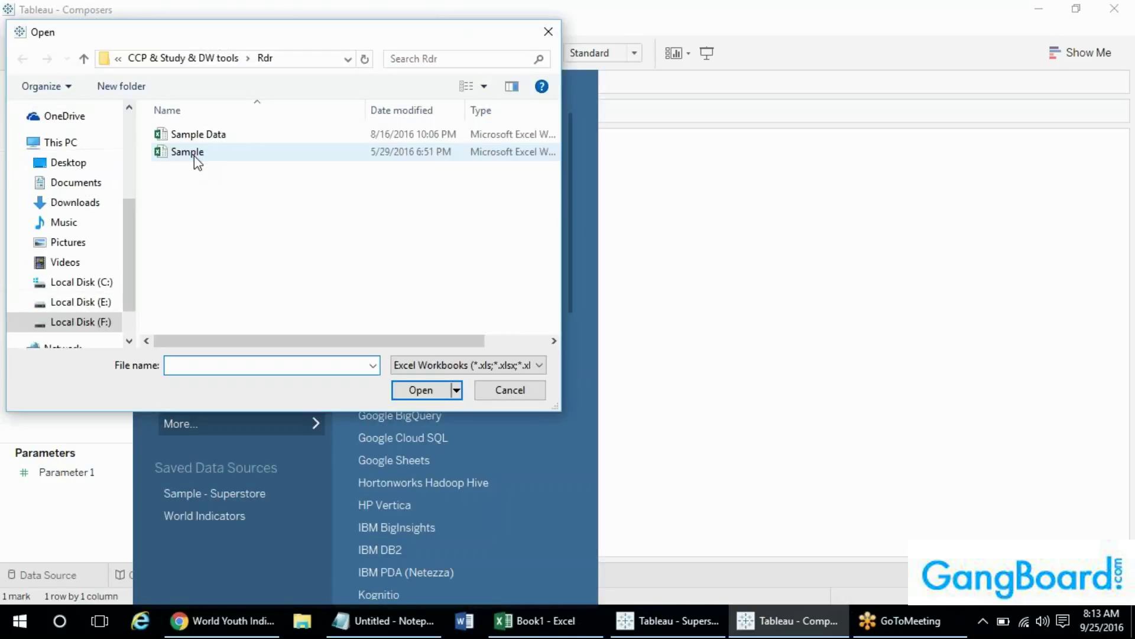
pyautogui.doubleClick(194, 155)
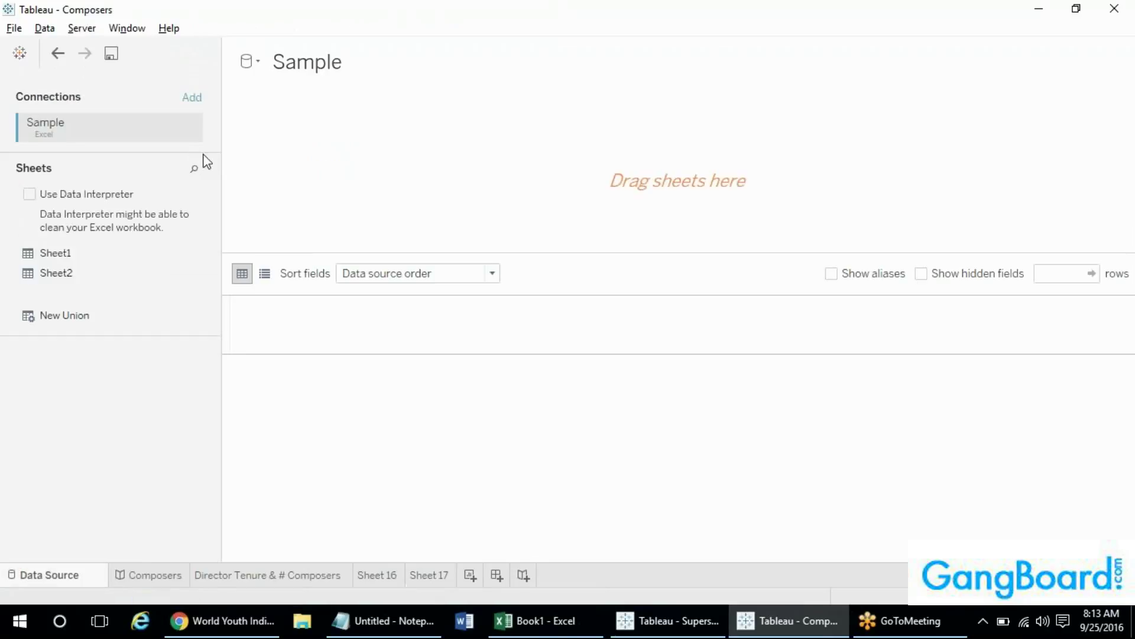
pyautogui.moveTo(102, 251); pyautogui.dragTo(592, 177)
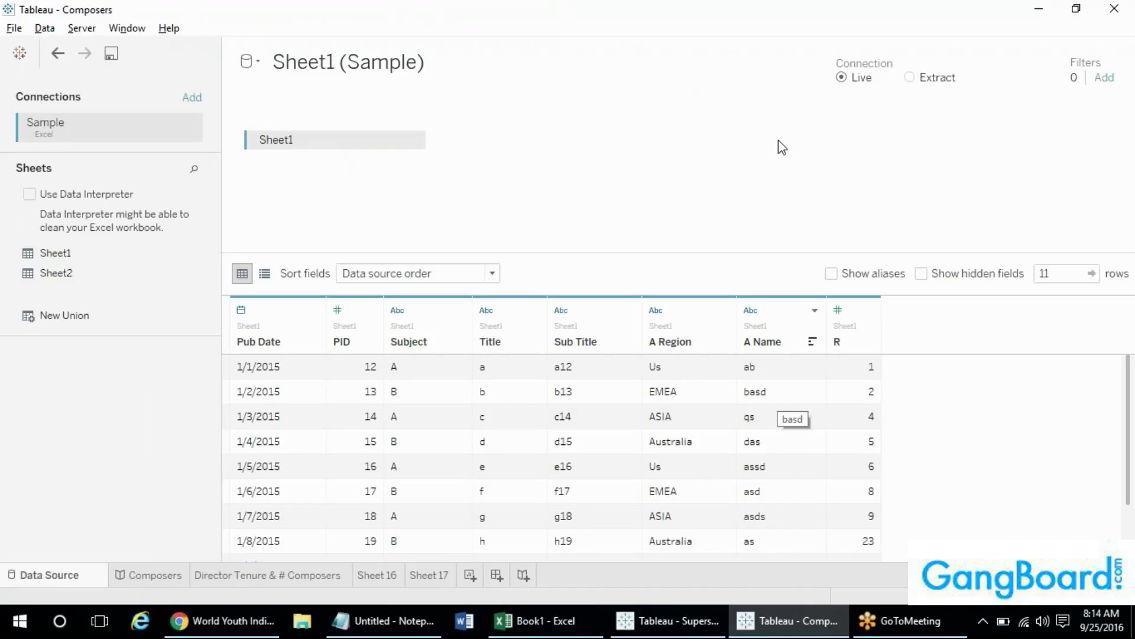
pyautogui.click(909, 79)
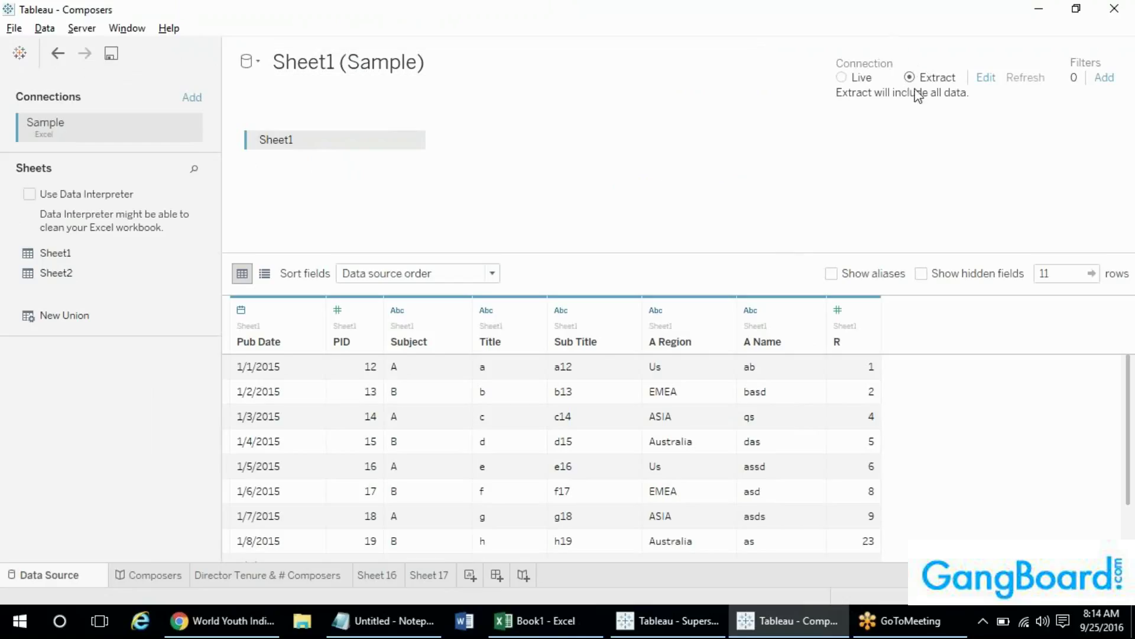
pyautogui.click(840, 78)
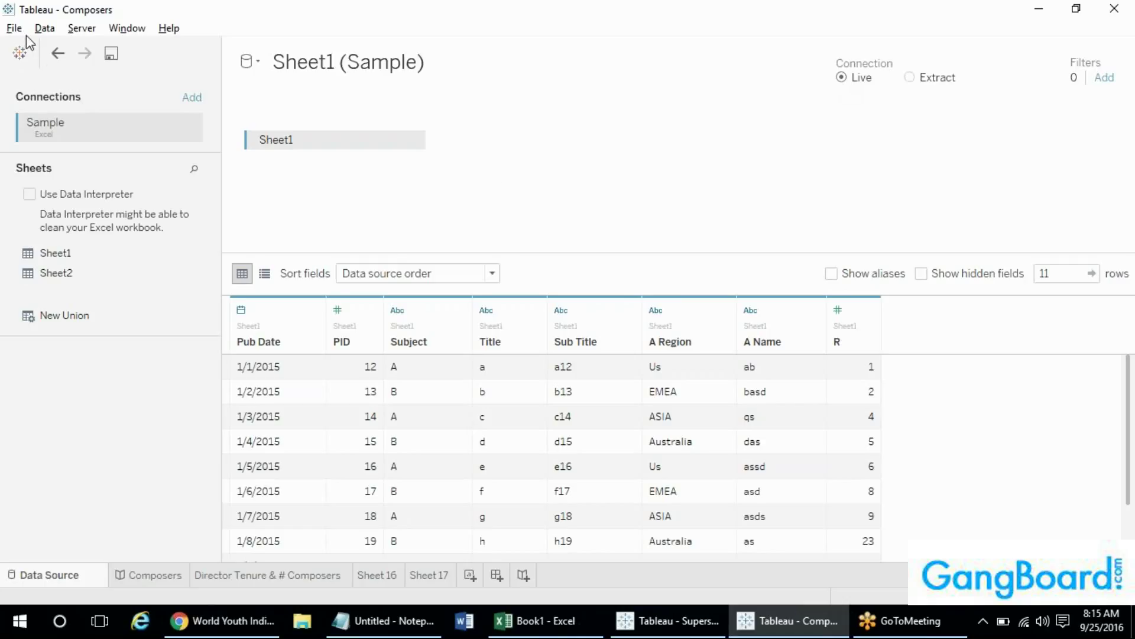
# - Begin another new data-source connection to an Excel file
pyautogui.click(44, 28)
pyautogui.click(101, 45)
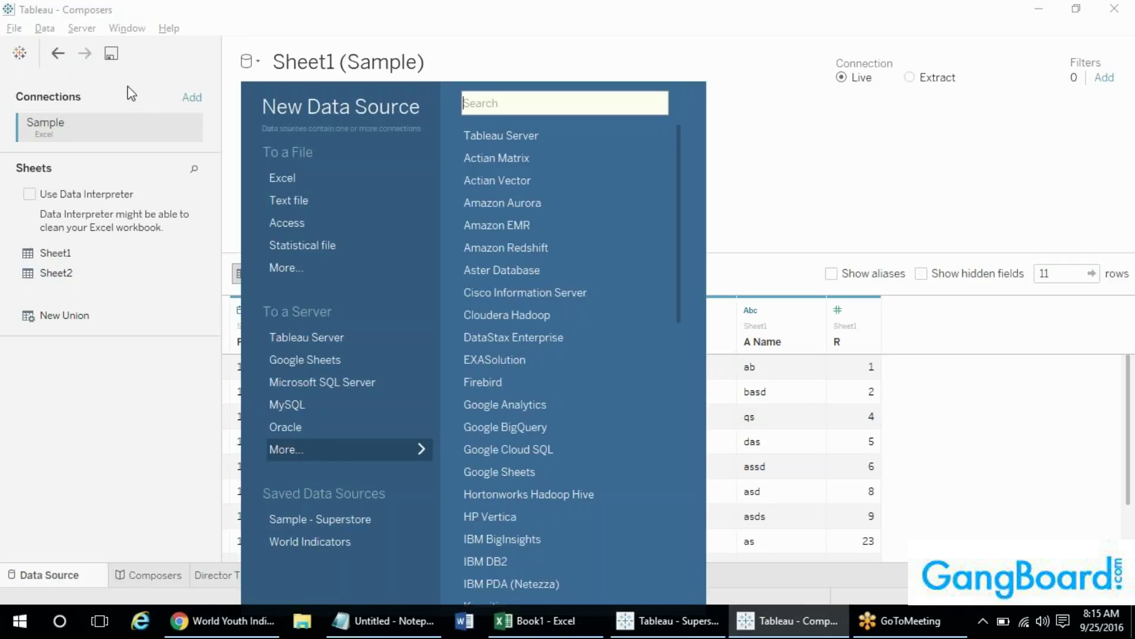
pyautogui.click(291, 177)
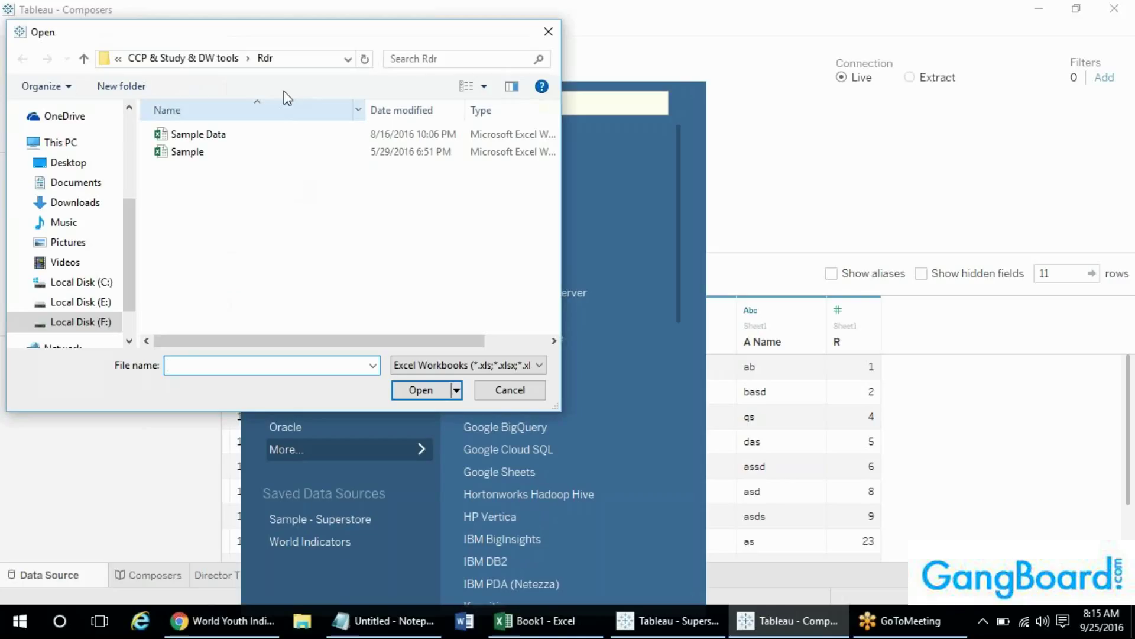
# - Enter the Shared123 network share path in the Open dialog, then close it unopened
pyautogui.click(299, 59)
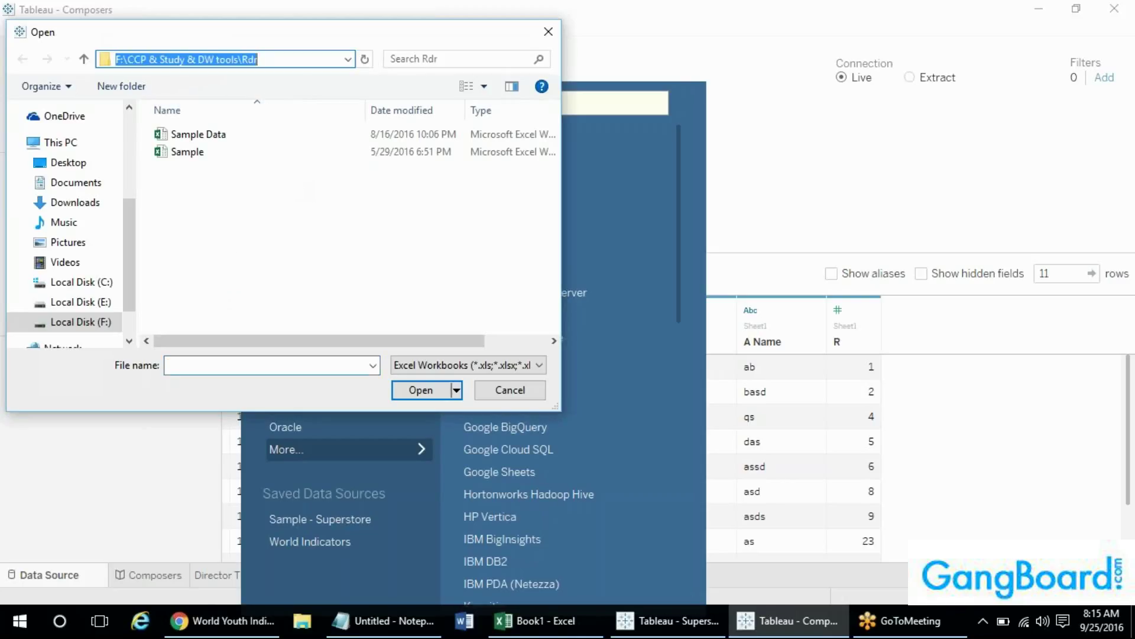
pyautogui.write('Shared')
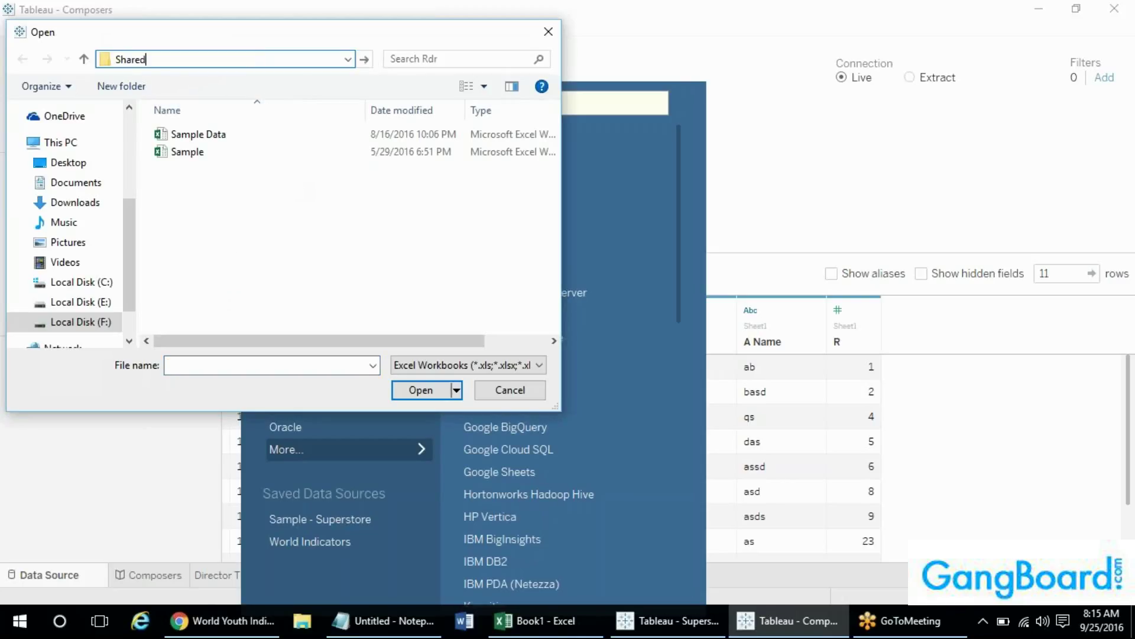
pyautogui.write('123\\')
pyautogui.write('\\\\')
pyautogui.press('Right')
pyautogui.press('Right')
pyautogui.press('Right')
pyautogui.press('Right')
pyautogui.press('Right')
pyautogui.press('Right')
pyautogui.press('Right')
pyautogui.press('Right')
pyautogui.press('Right')
pyautogui.press('Right')
pyautogui.press('BackSpace')
pyautogui.click(539, 32)
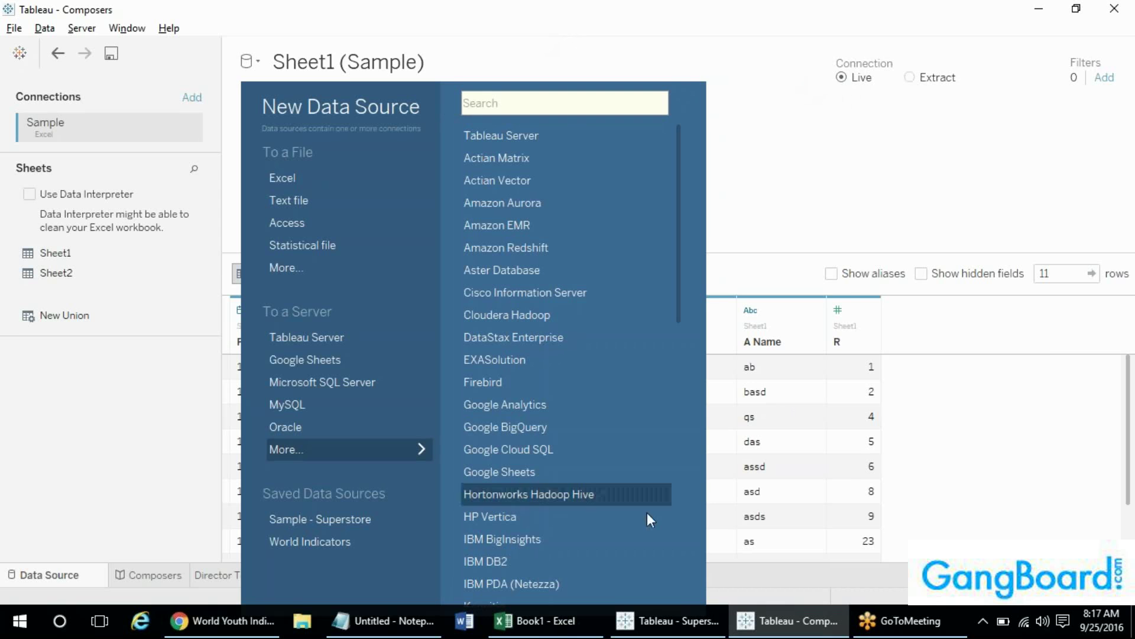
# - Switch to Superstore and back to Composers, return to Sheet 17, and open the Data menu
pyautogui.click(668, 620)
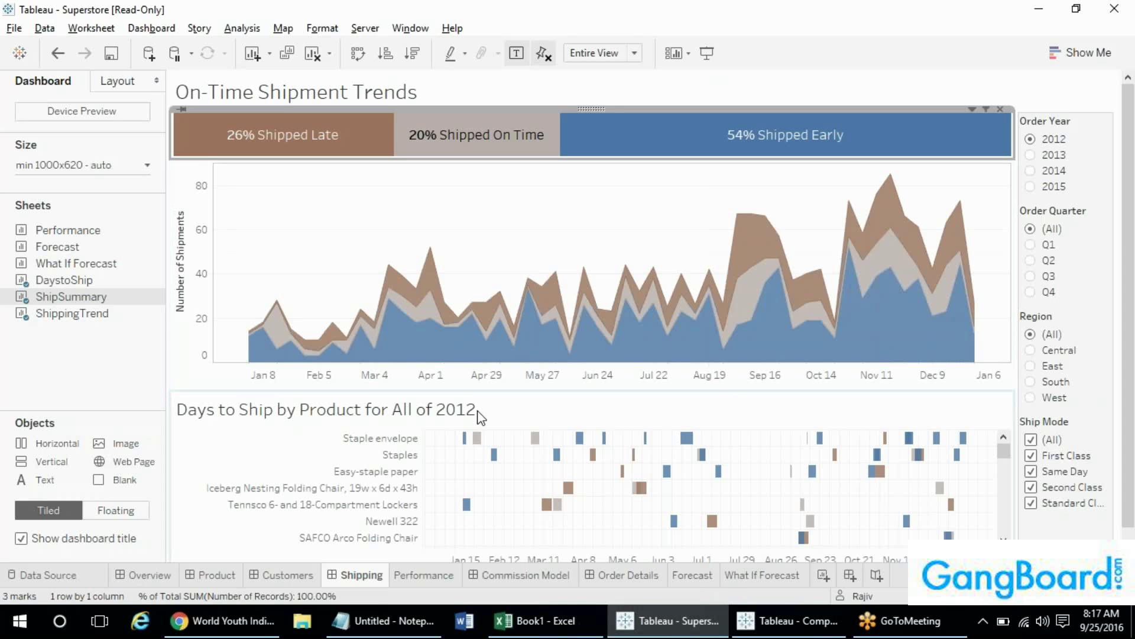
pyautogui.click(788, 619)
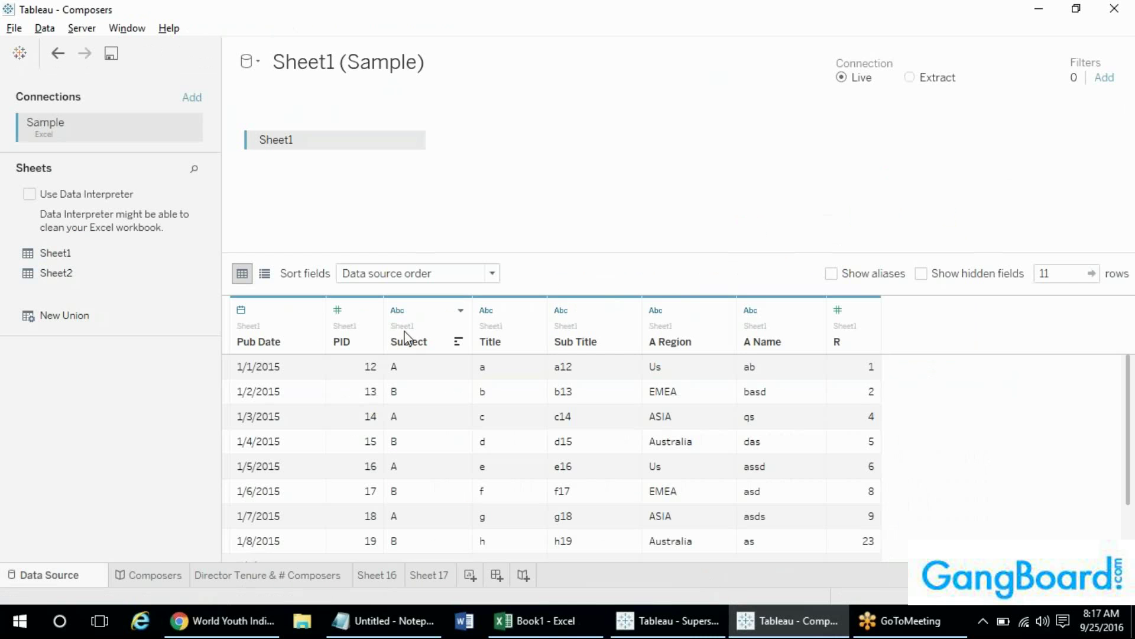
pyautogui.click(424, 572)
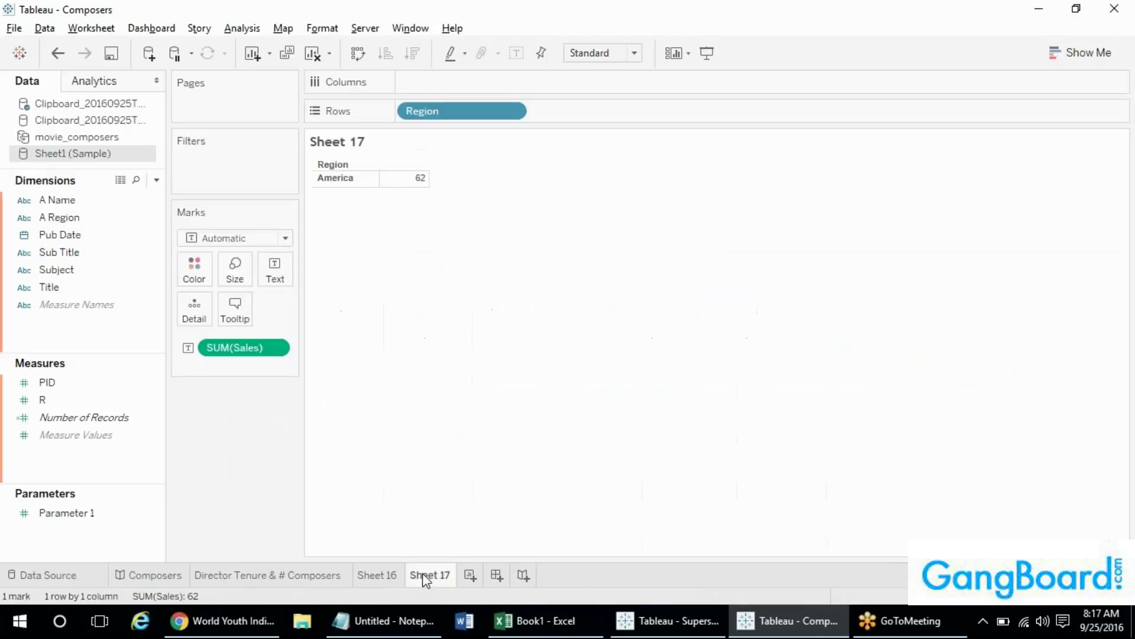
pyautogui.click(57, 28)
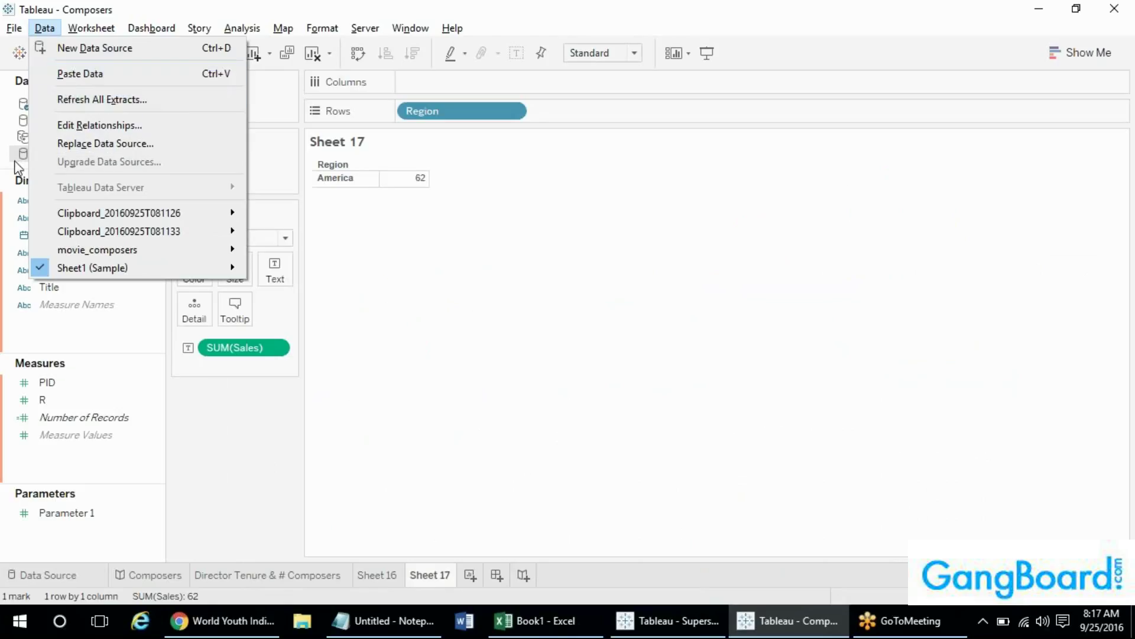
pyautogui.click(89, 126)
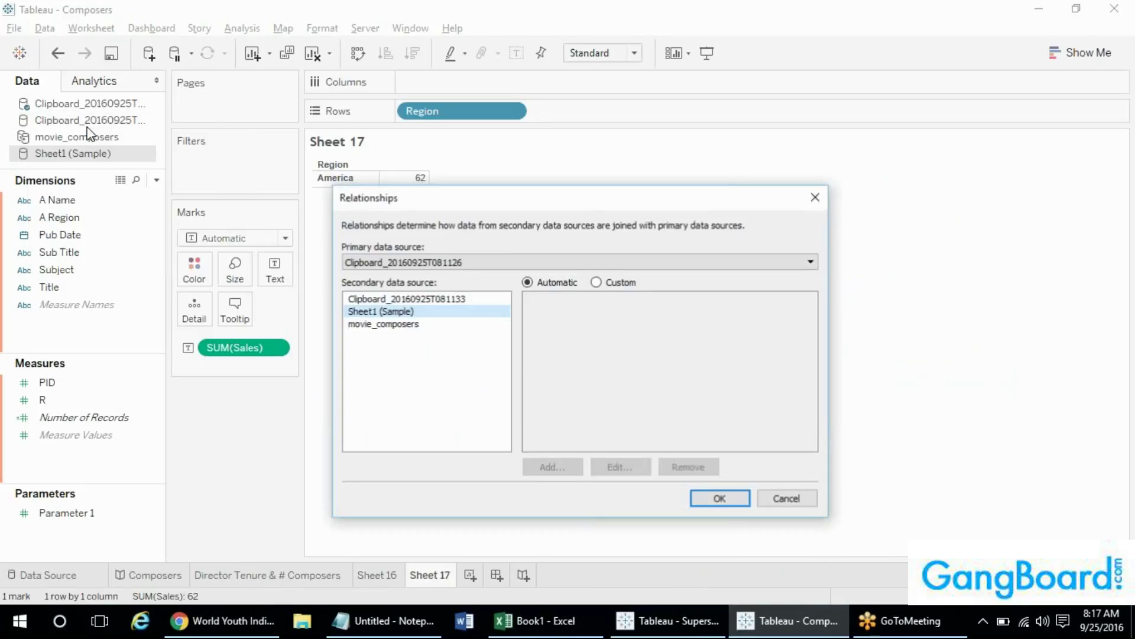
pyautogui.click(428, 313)
pyautogui.click(426, 300)
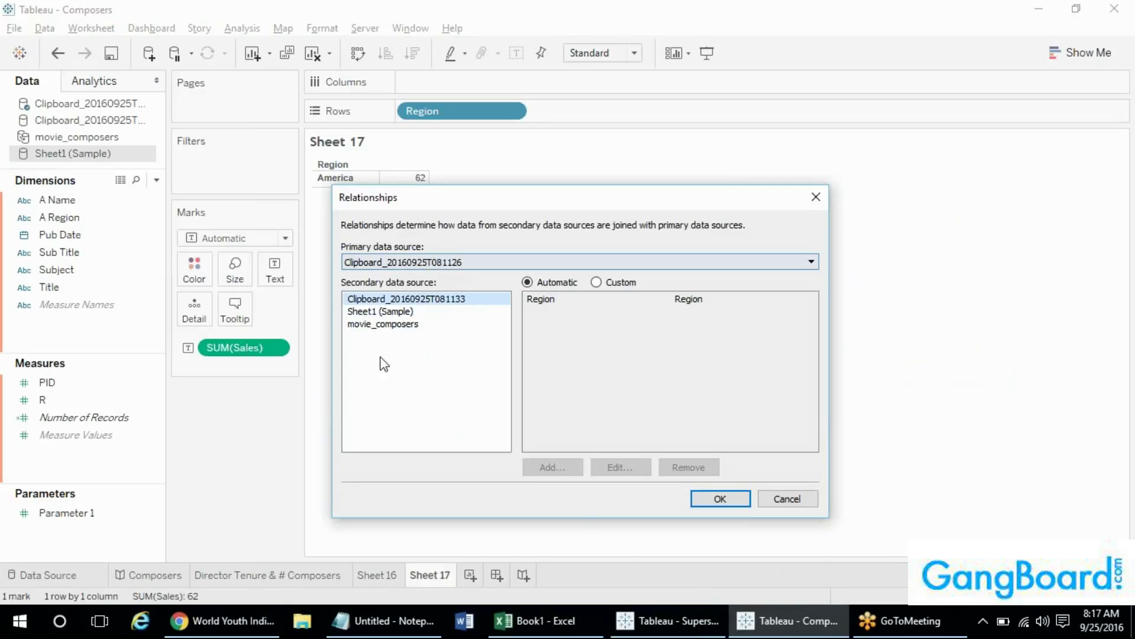
pyautogui.click(417, 264)
pyautogui.click(393, 298)
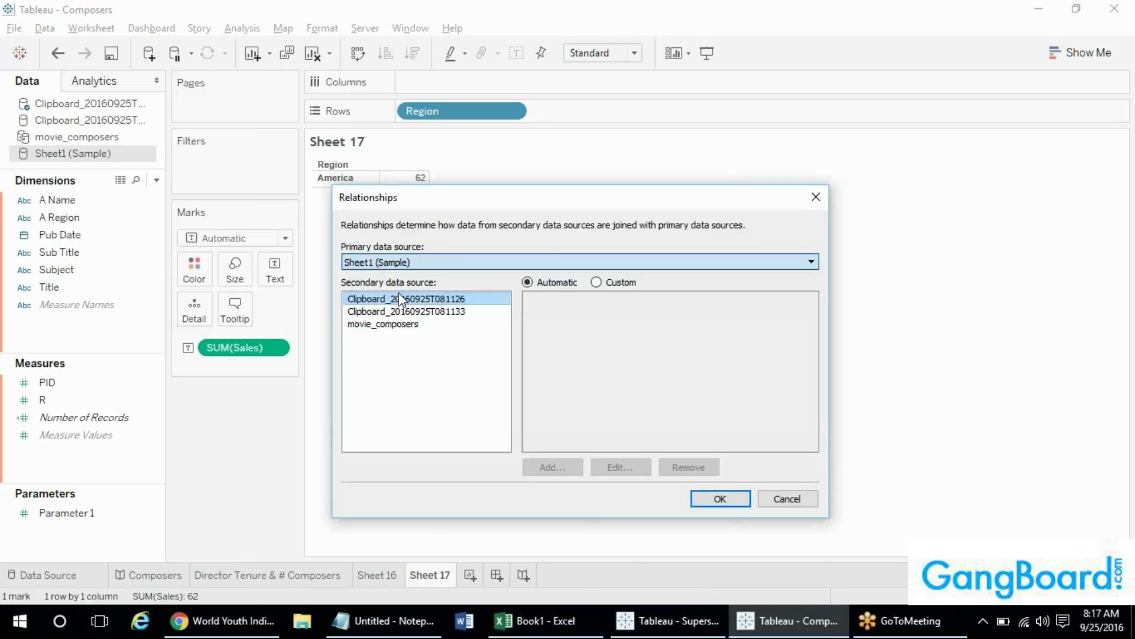
pyautogui.click(382, 326)
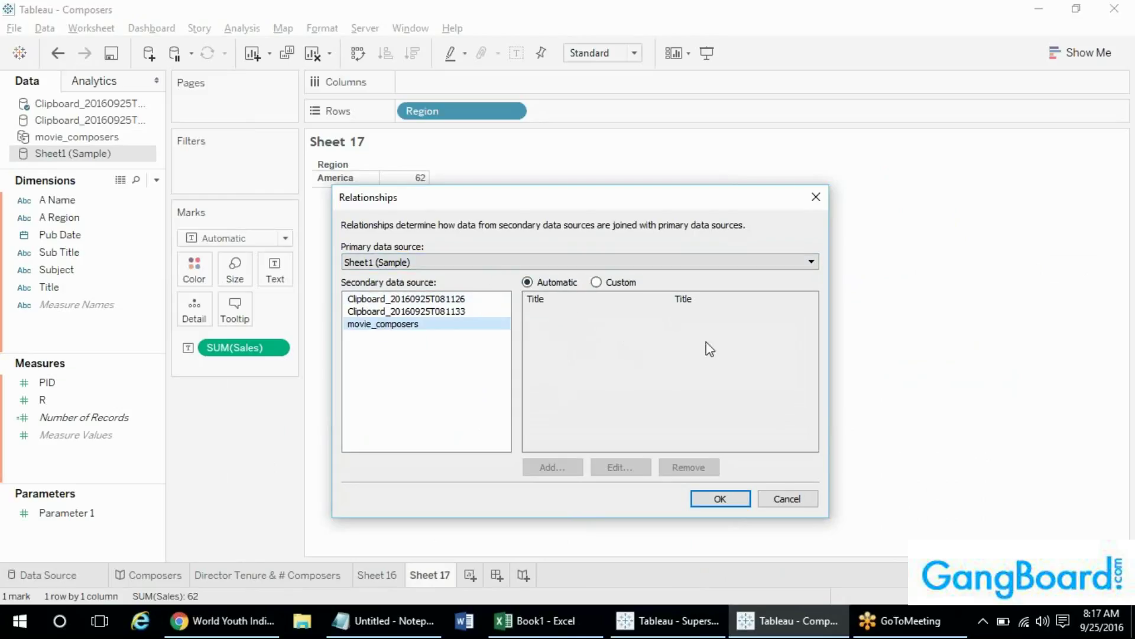
pyautogui.click(596, 283)
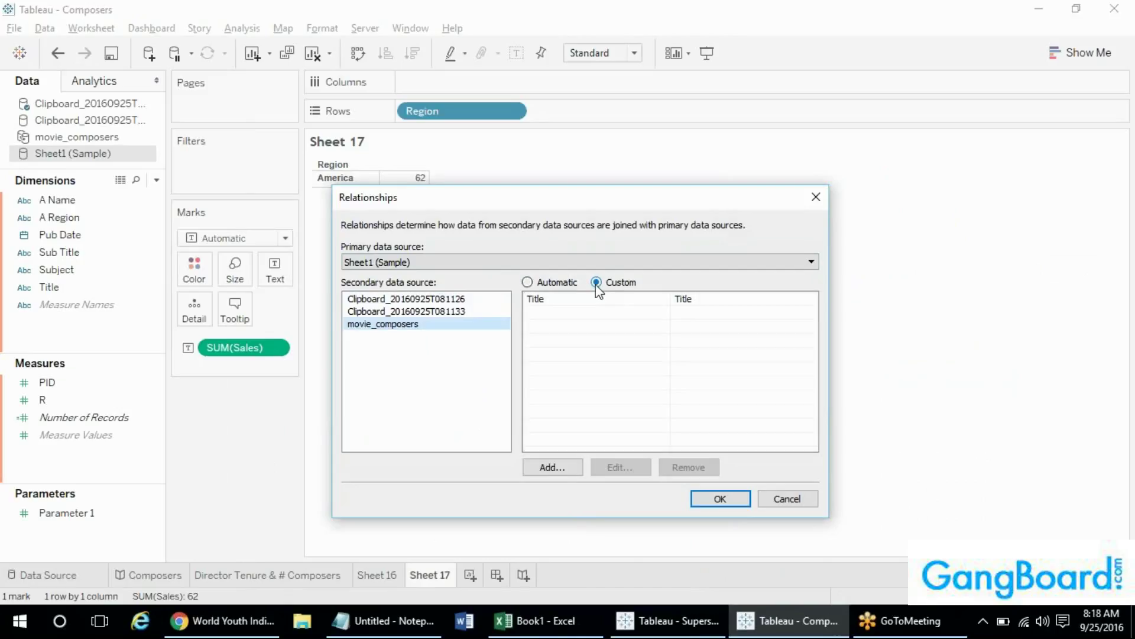
pyautogui.click(552, 467)
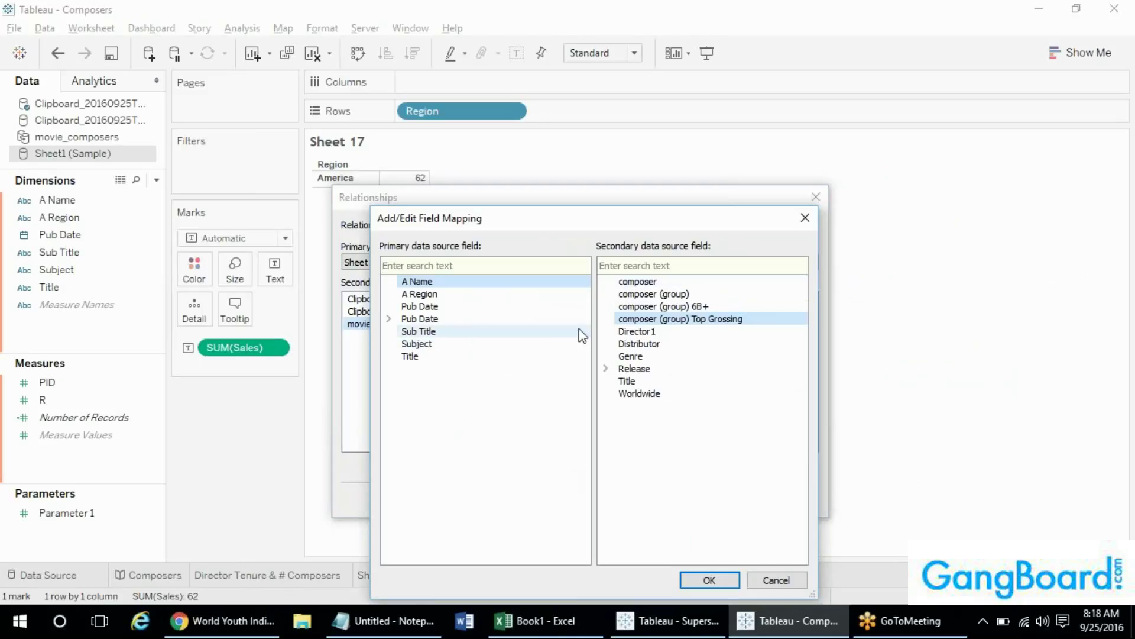
pyautogui.click(524, 296)
pyautogui.click(656, 369)
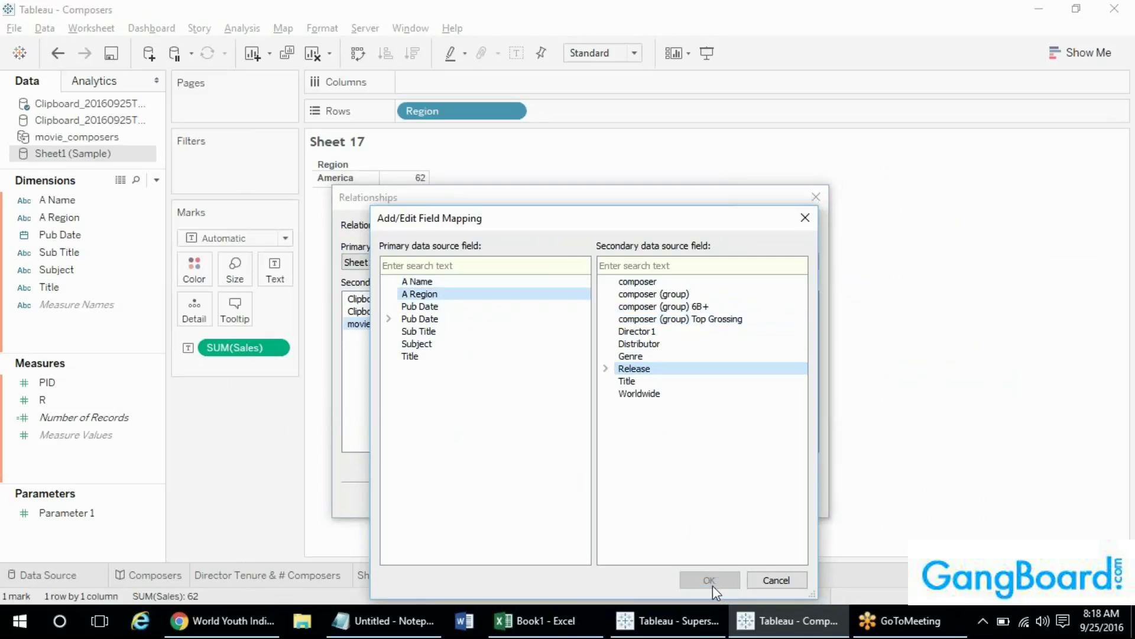
pyautogui.click(774, 581)
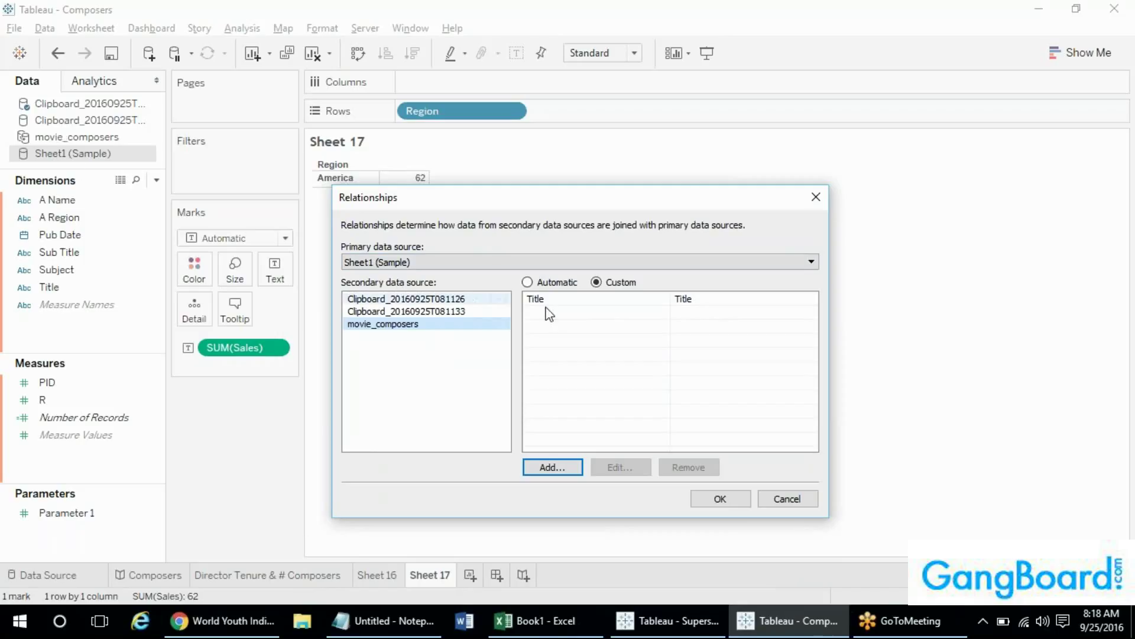
pyautogui.click(785, 501)
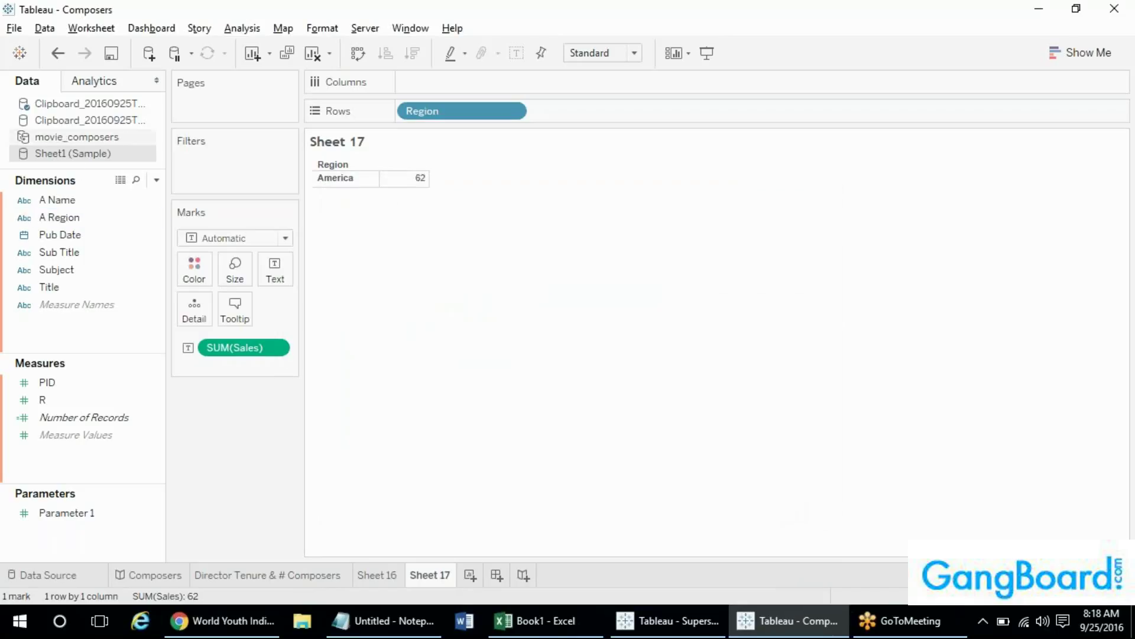
pyautogui.click(52, 30)
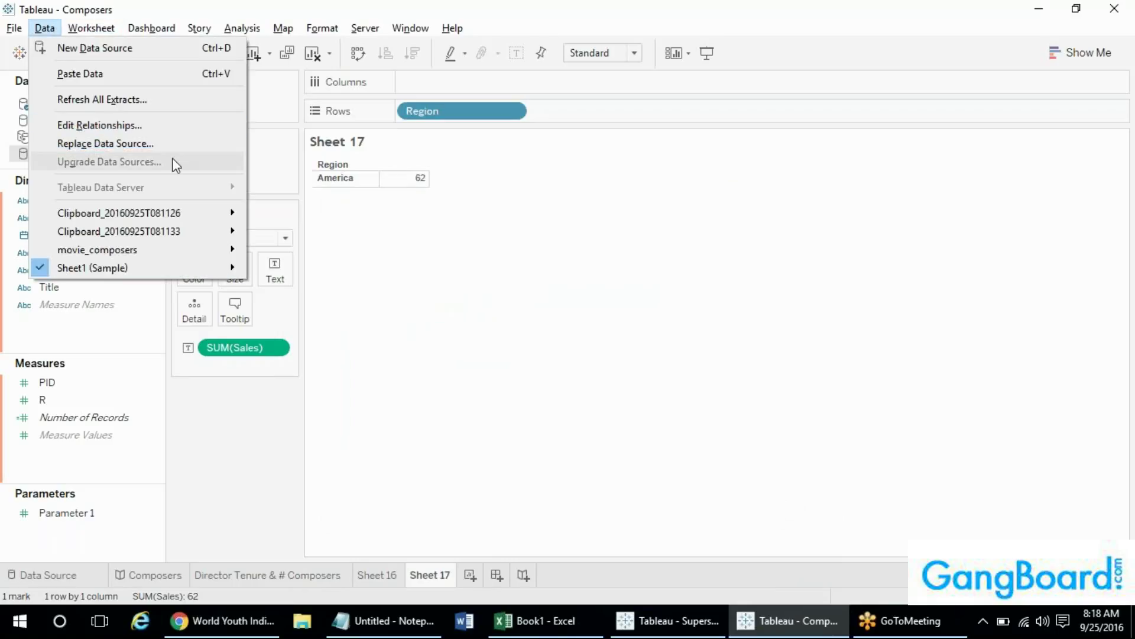
pyautogui.click(21, 157)
pyautogui.rightClick(19, 155)
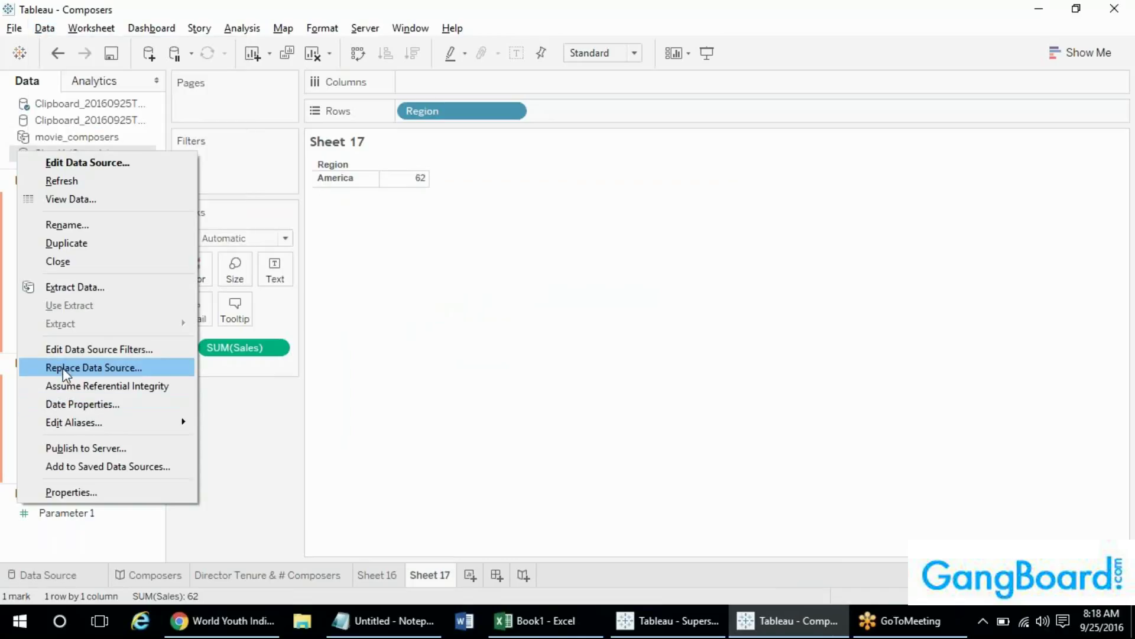
pyautogui.click(45, 28)
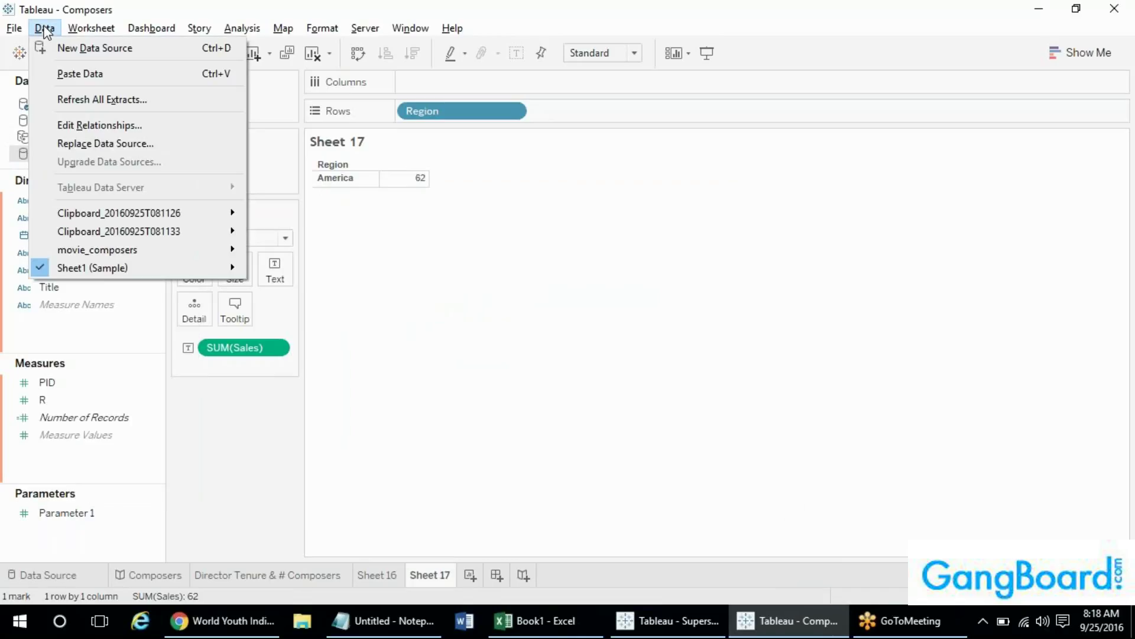
pyautogui.click(103, 145)
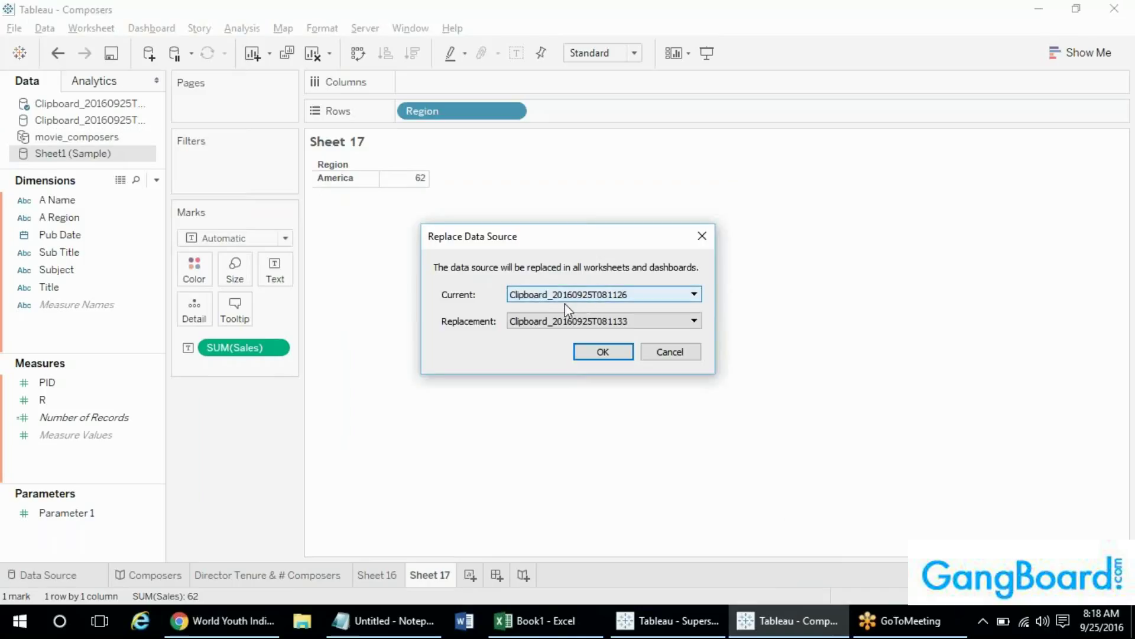
pyautogui.click(562, 295)
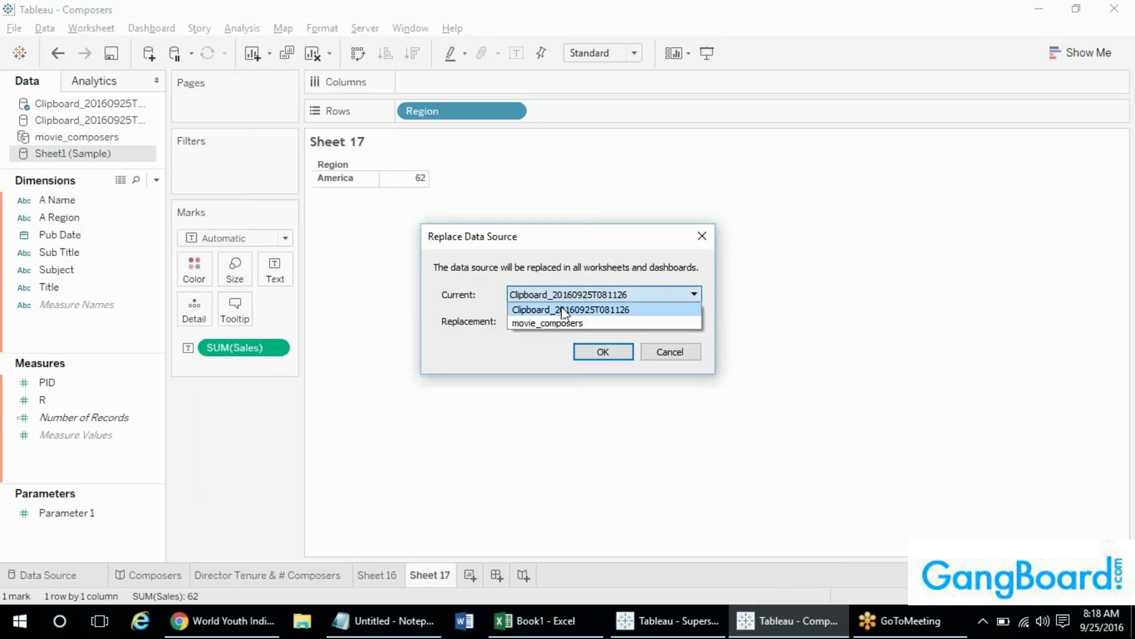
pyautogui.click(508, 309)
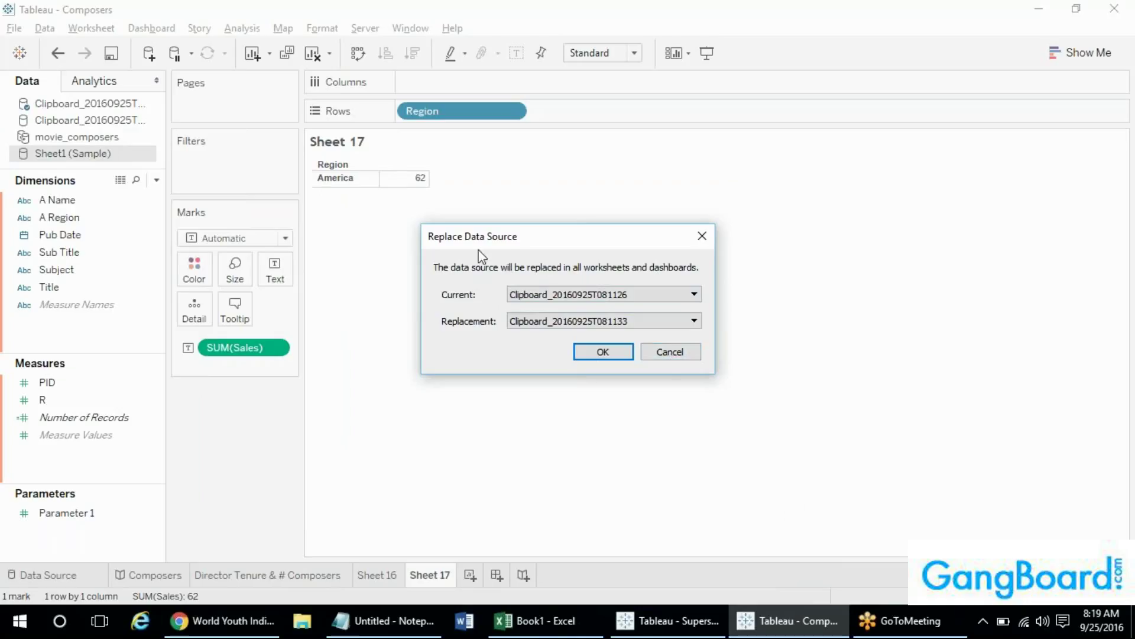
pyautogui.click(673, 351)
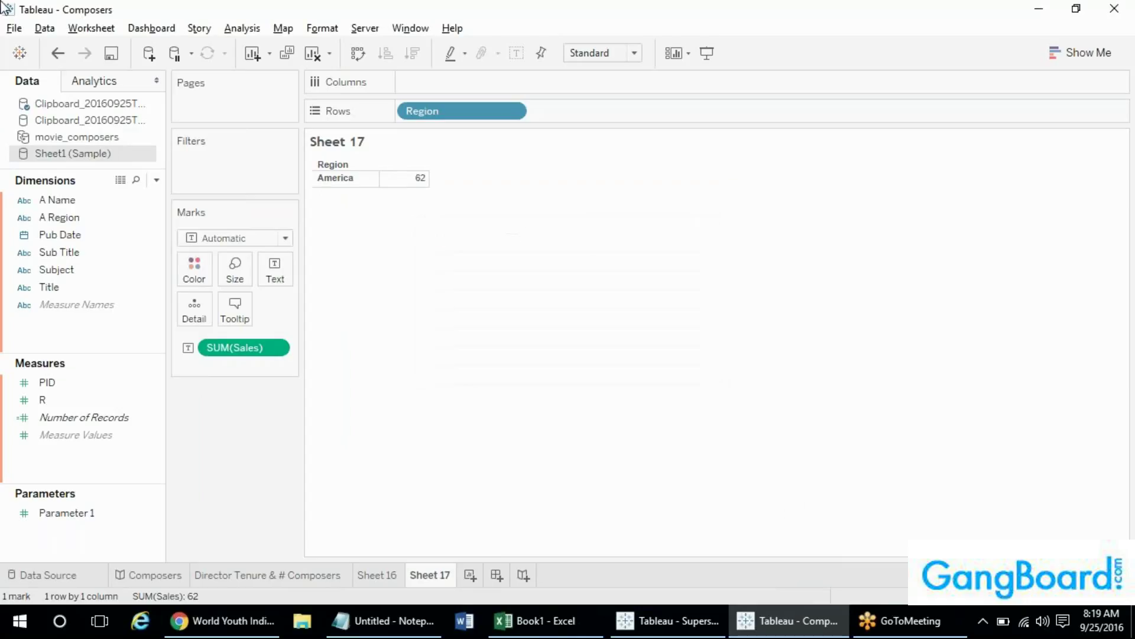
# - Browse the Data menu's source submenus and the Sheet1 (Sample) context menu, ending on Worksheet
pyautogui.click(39, 29)
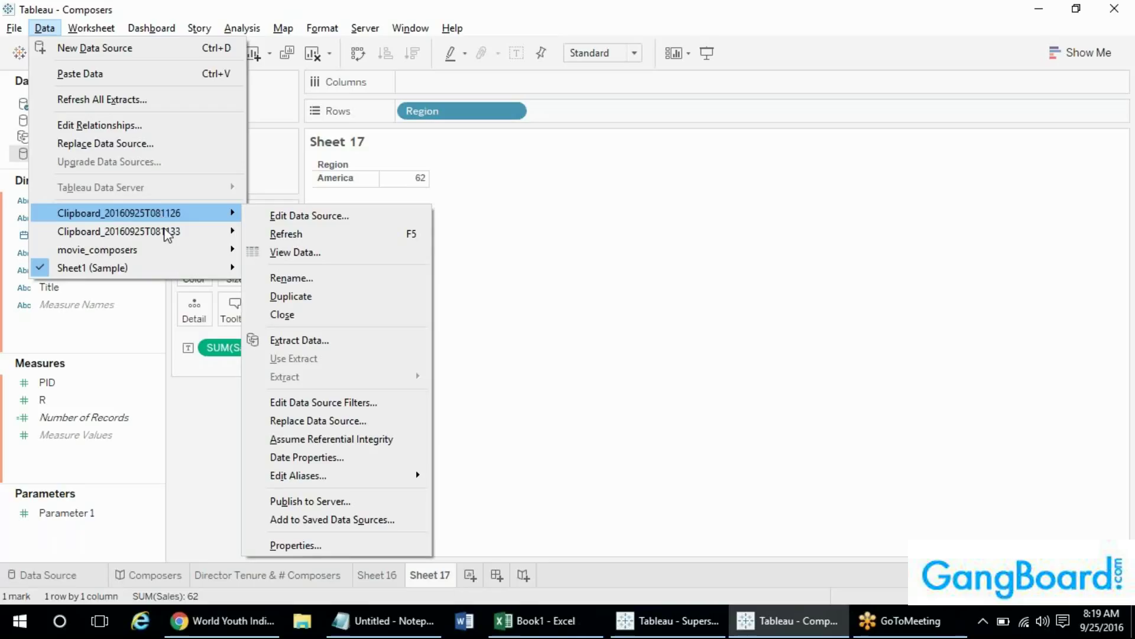
pyautogui.moveTo(166, 237)
pyautogui.click(170, 343)
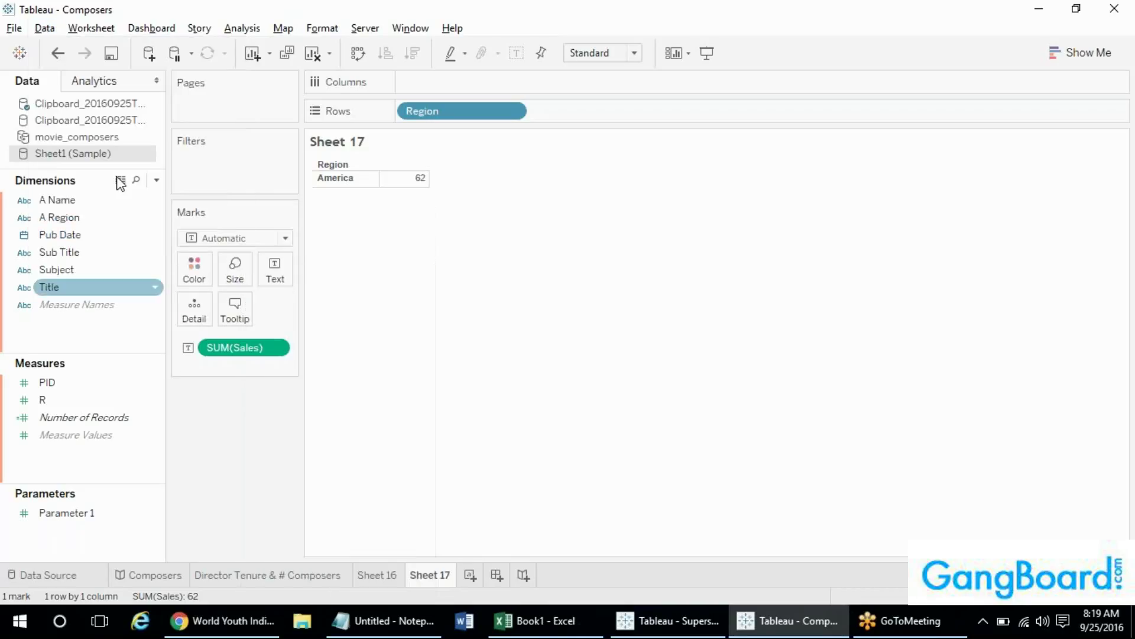
pyautogui.rightClick(98, 153)
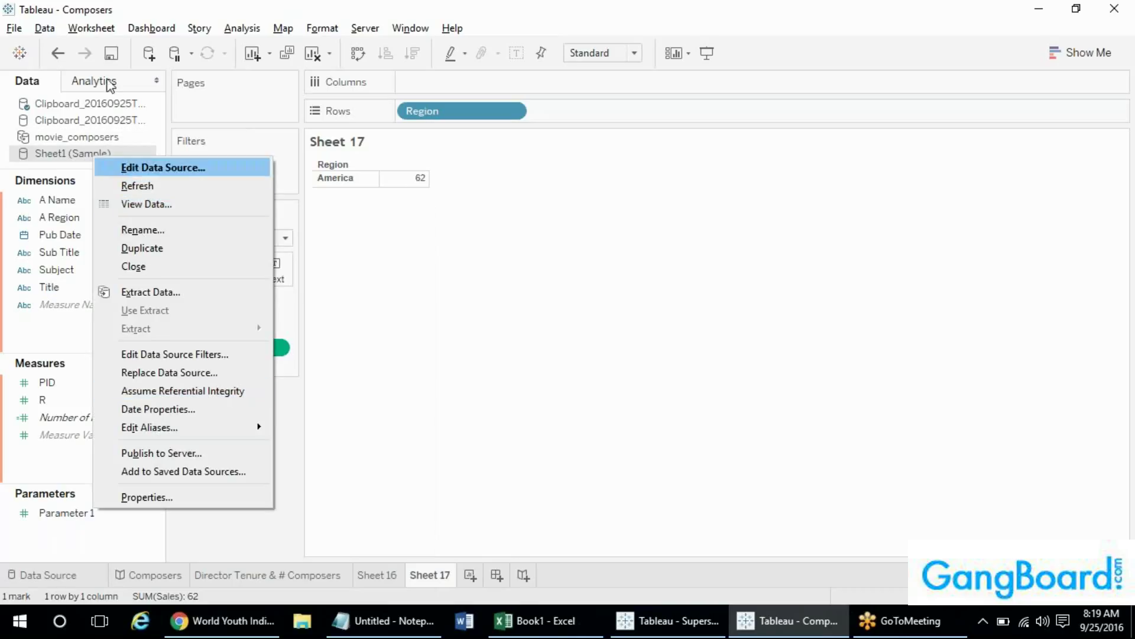
pyautogui.click(44, 28)
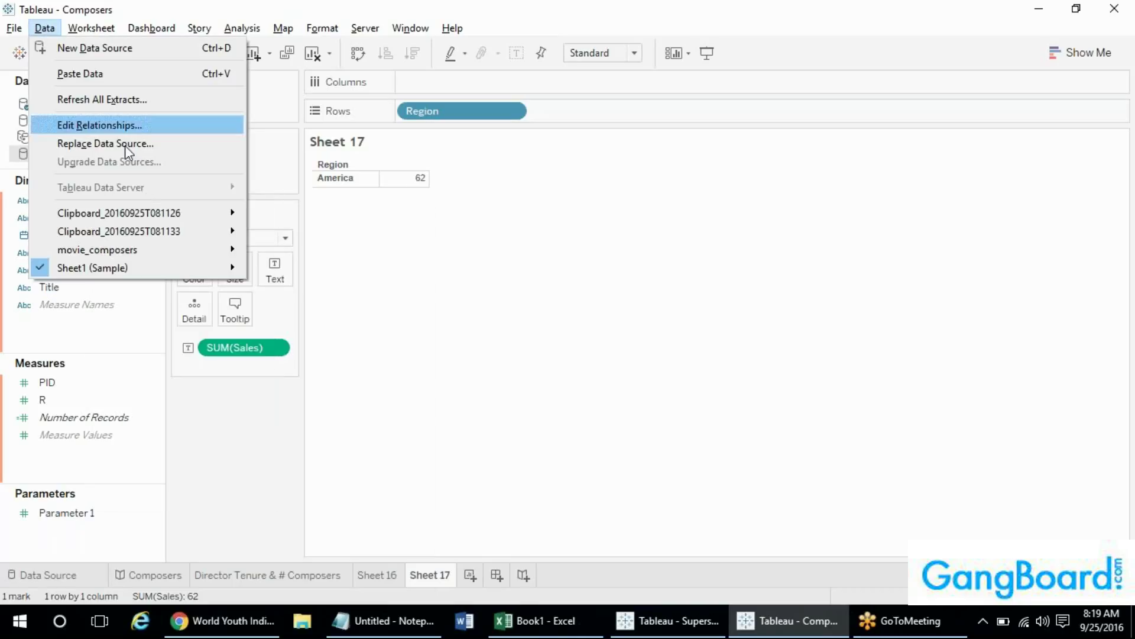
pyautogui.moveTo(160, 261)
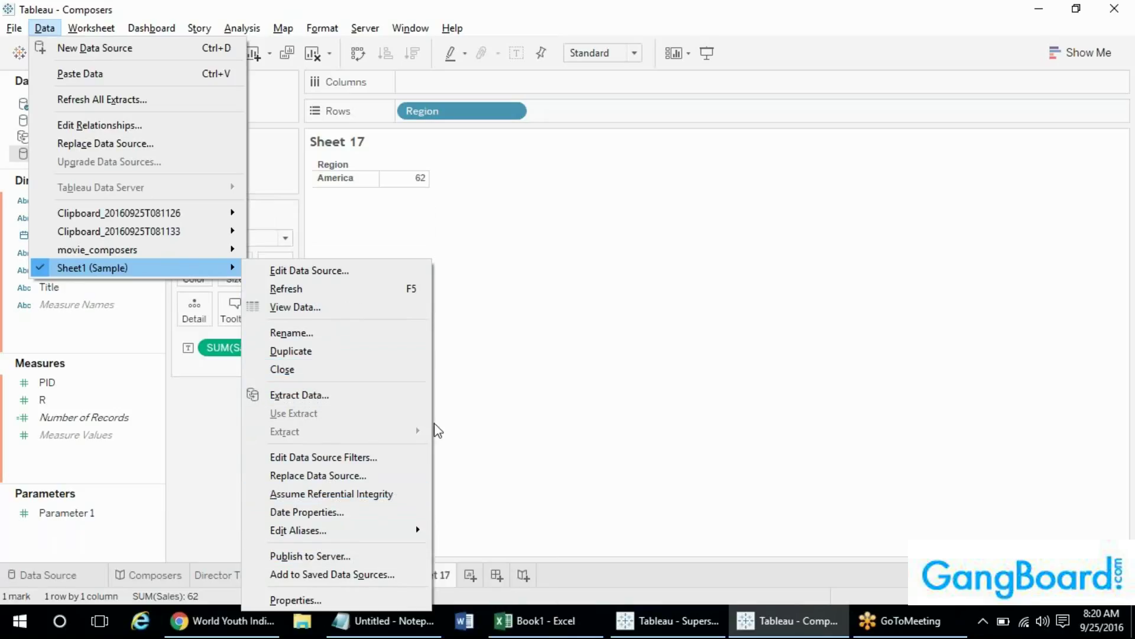
pyautogui.moveTo(87, 33)
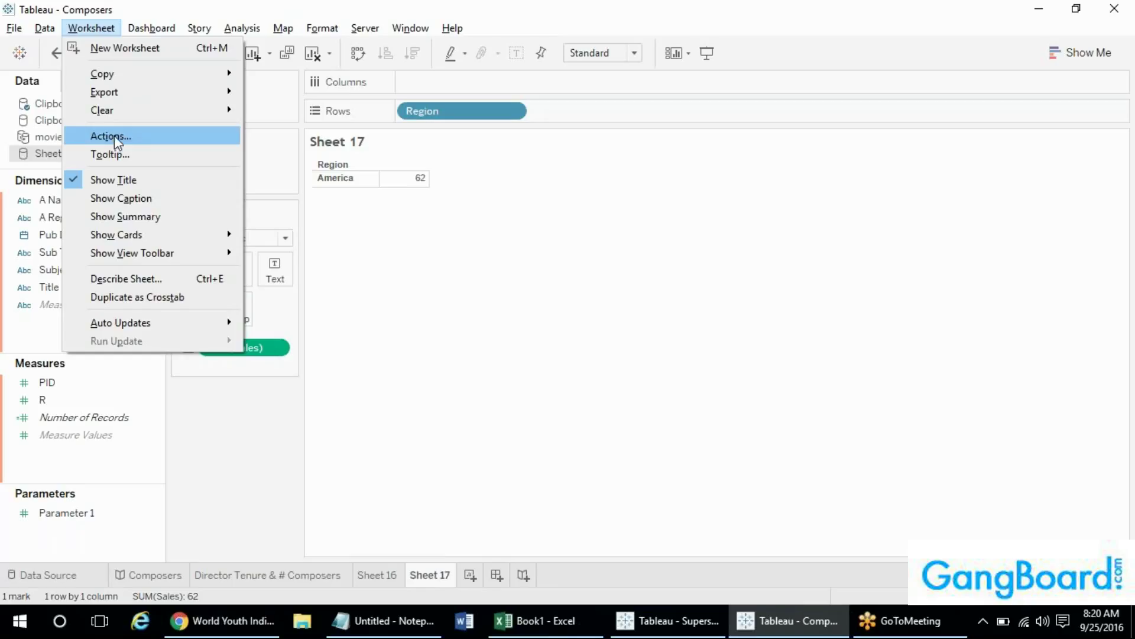
# - Show the Summary card for Sheet 17's SUM(Sales) via Worksheet > Show Summary
pyautogui.click(442, 175)
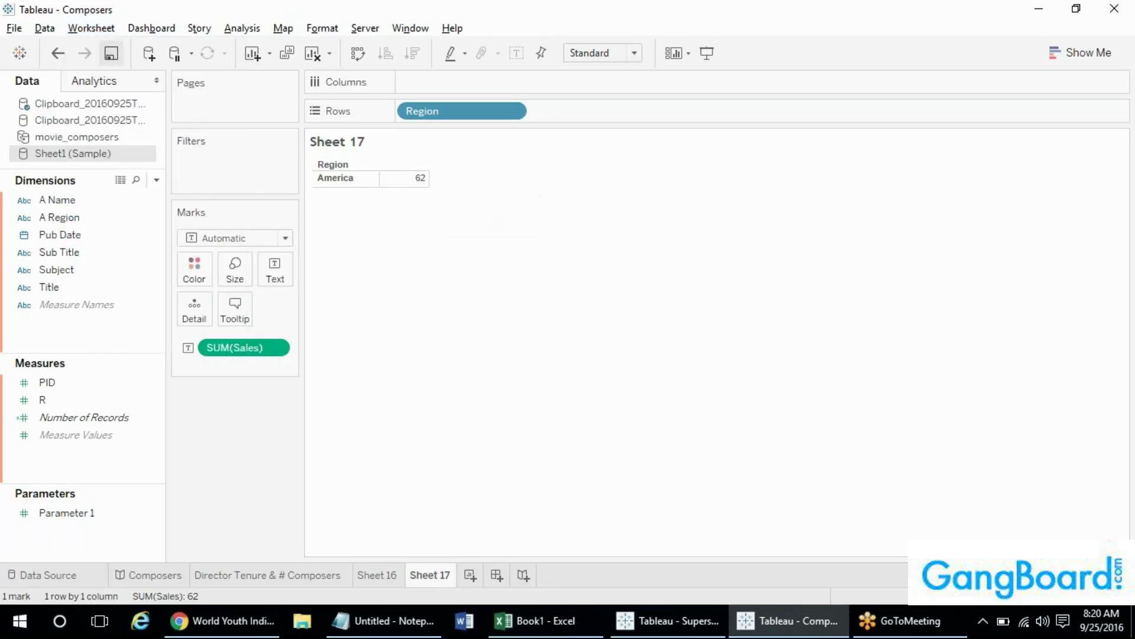
pyautogui.click(91, 27)
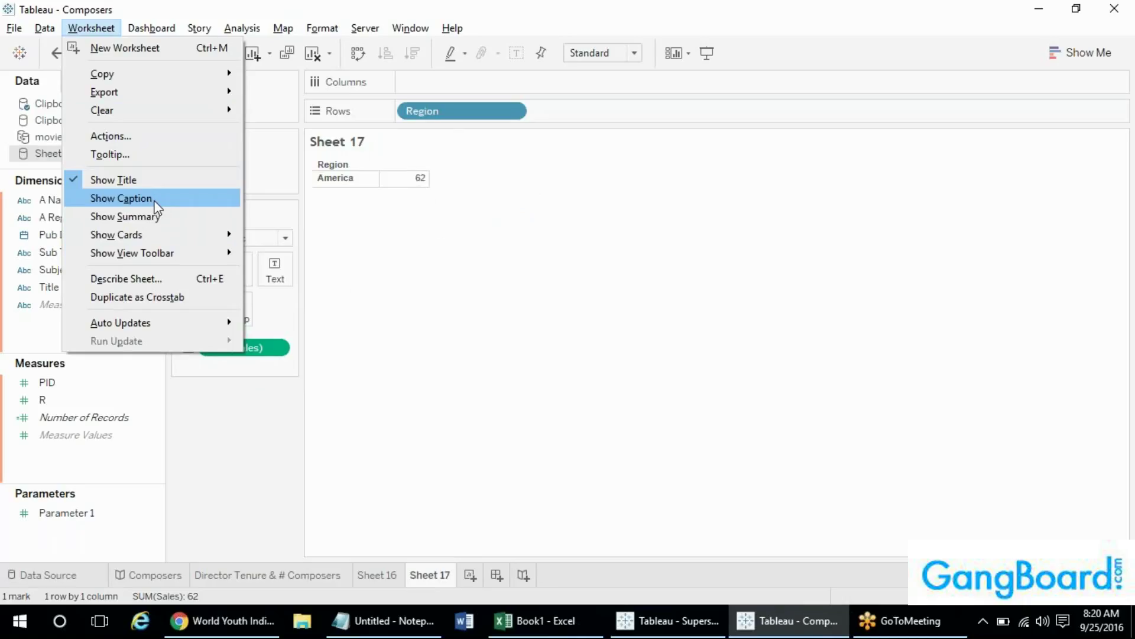
pyautogui.click(154, 217)
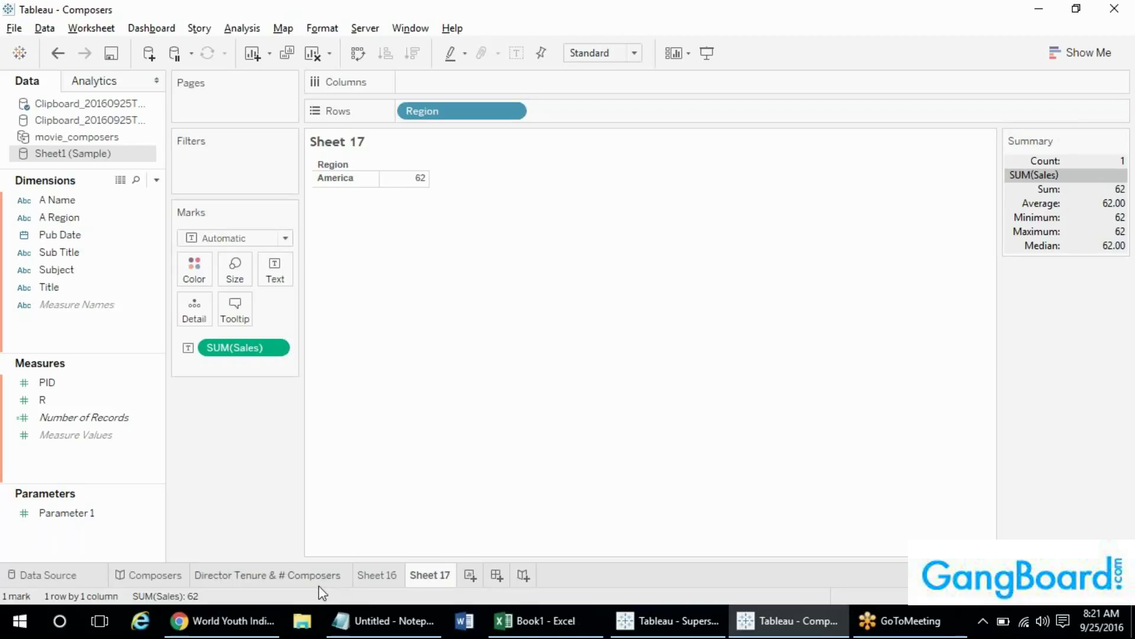
# - Create Dashboard 5 containing Sheet 17, then return to the Sheet 17 worksheet
pyautogui.click(492, 575)
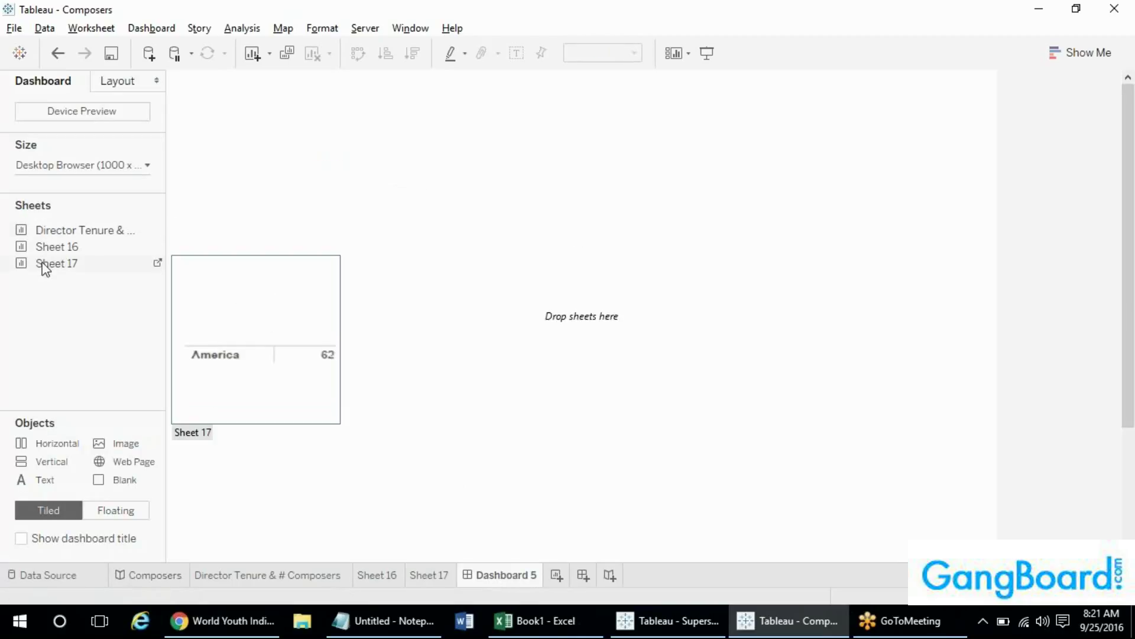
pyautogui.click(428, 578)
pyautogui.click(483, 574)
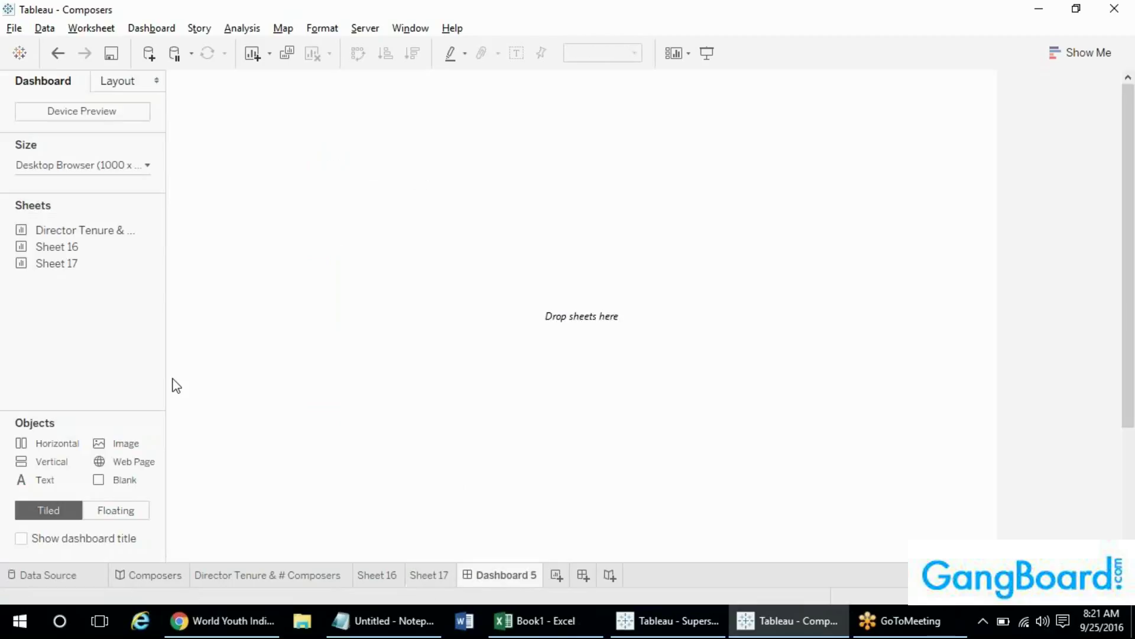
pyautogui.doubleClick(39, 262)
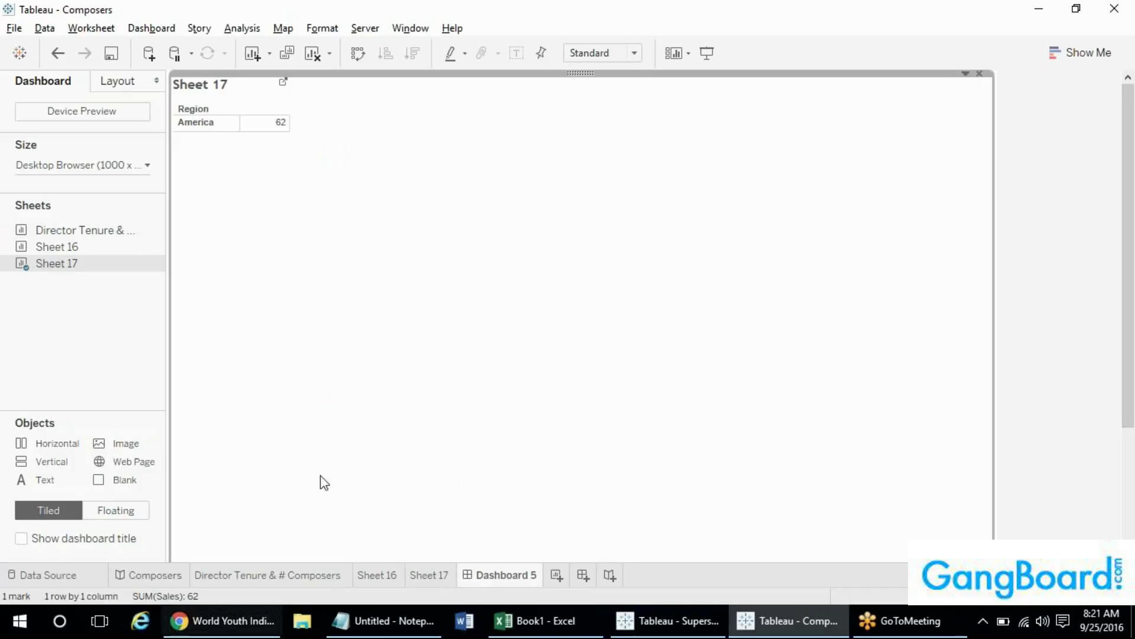
pyautogui.click(418, 573)
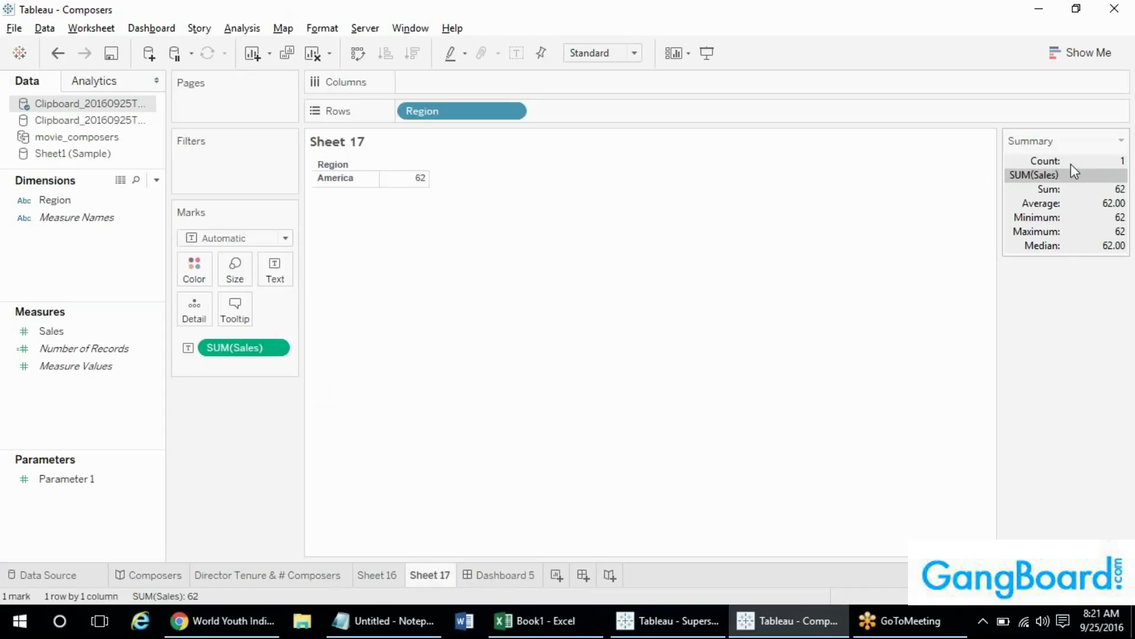
pyautogui.click(118, 30)
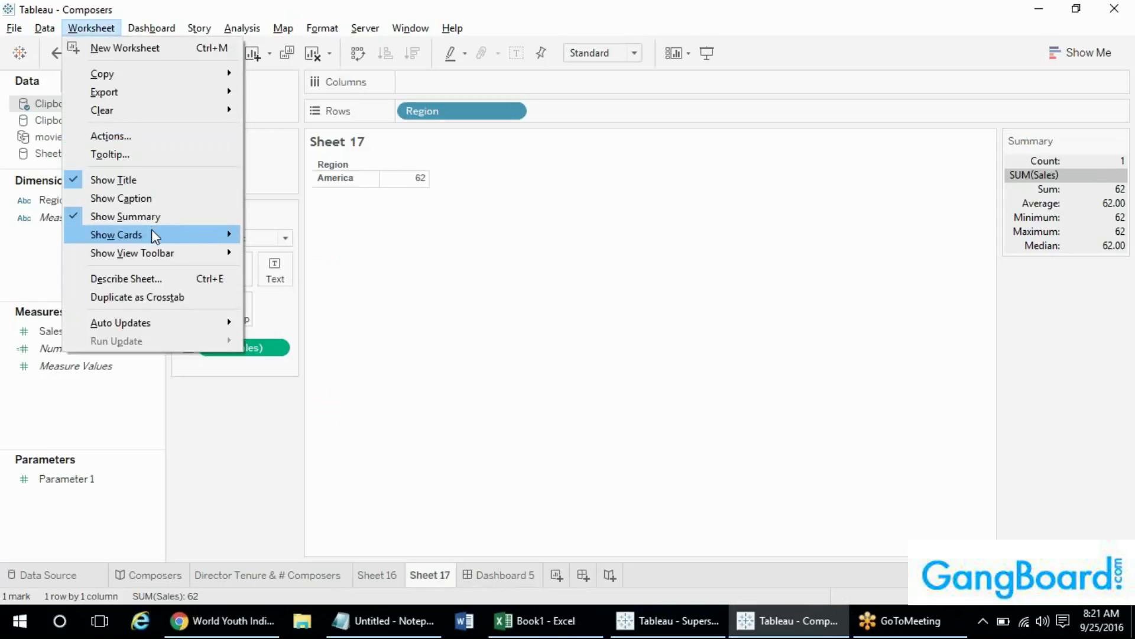
pyautogui.moveTo(152, 233)
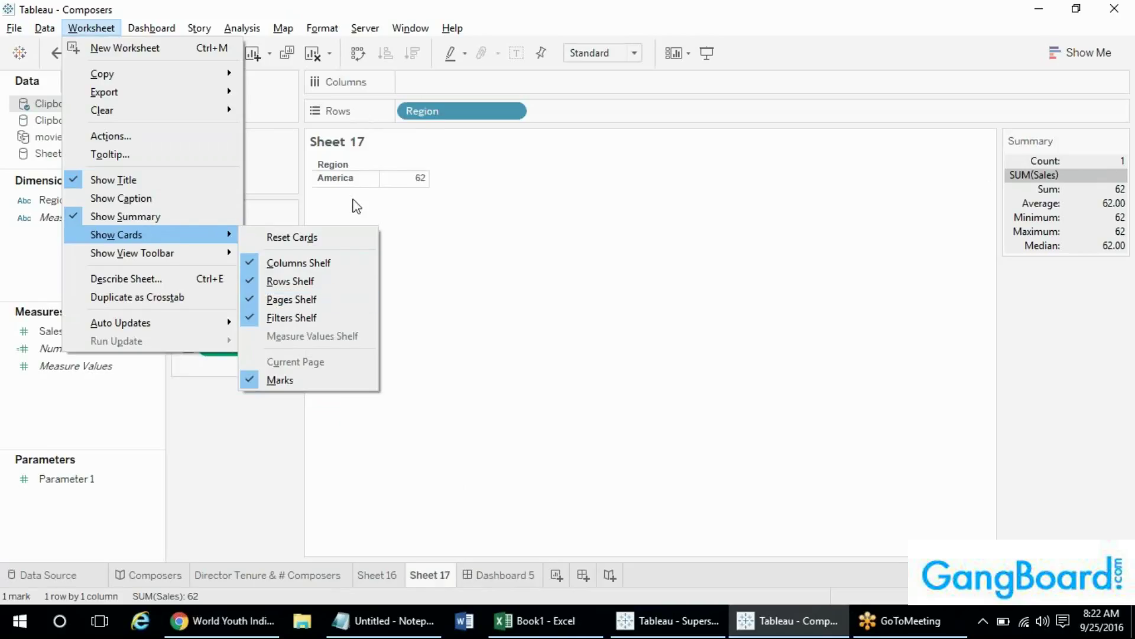
pyautogui.click(250, 474)
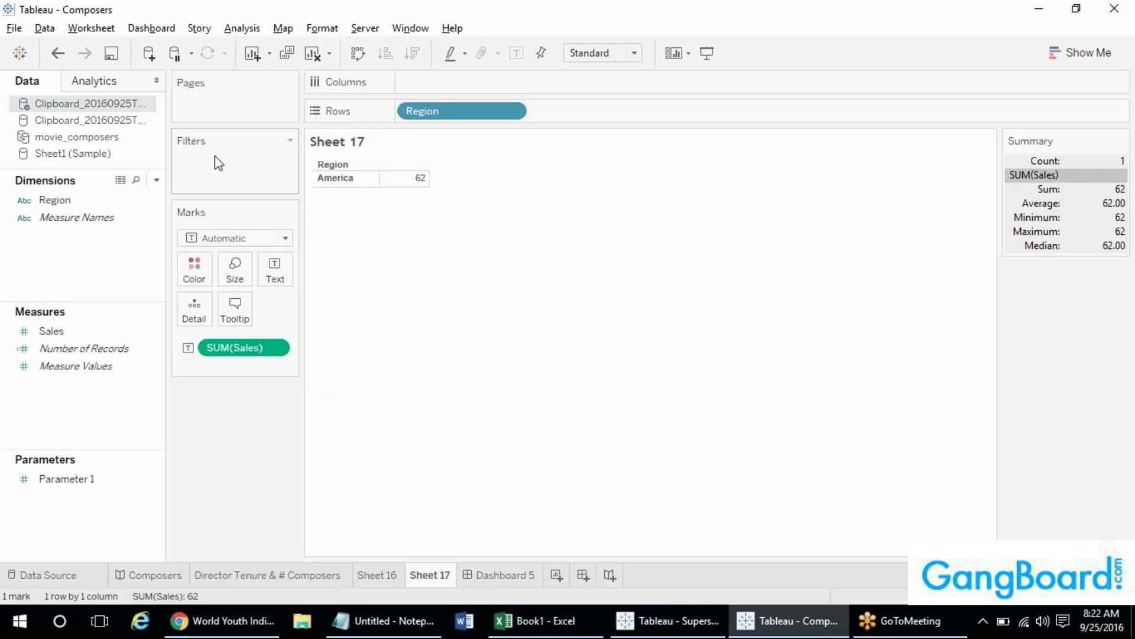
pyautogui.click(89, 28)
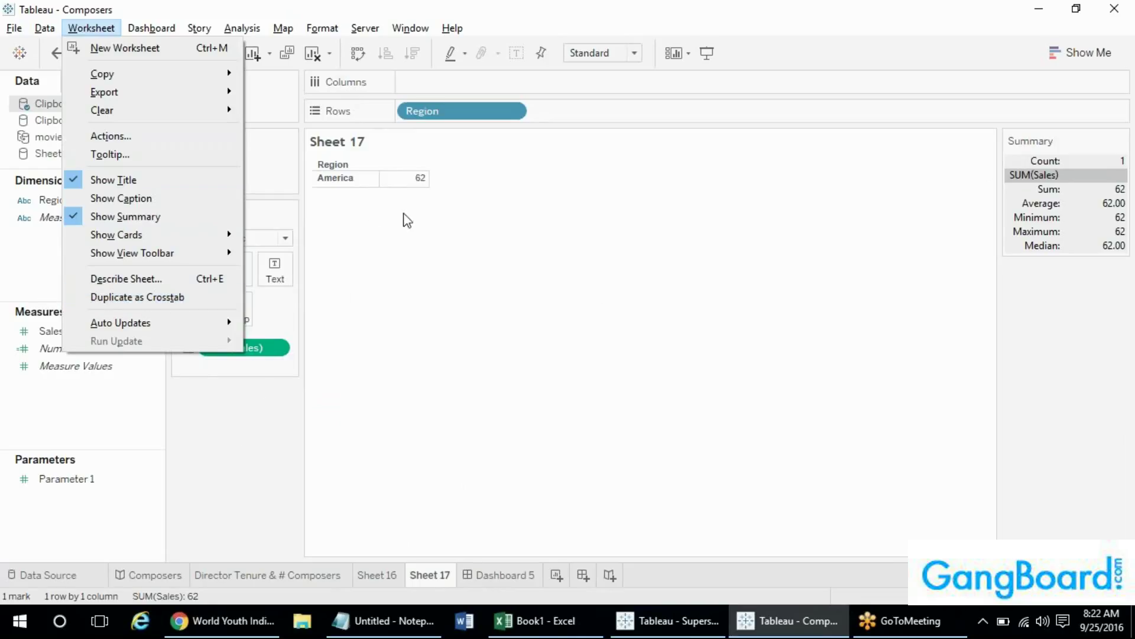
pyautogui.click(738, 296)
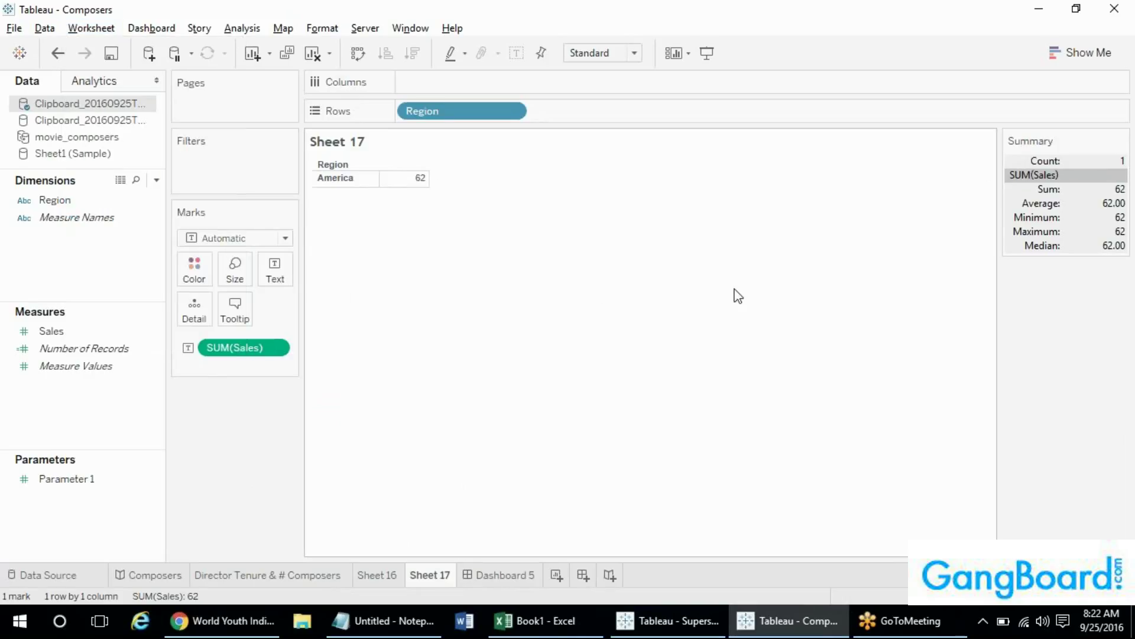
# - Turn Sheet 17 into a horizontal bar chart with SUM(Sales) on Columns
pyautogui.click(220, 238)
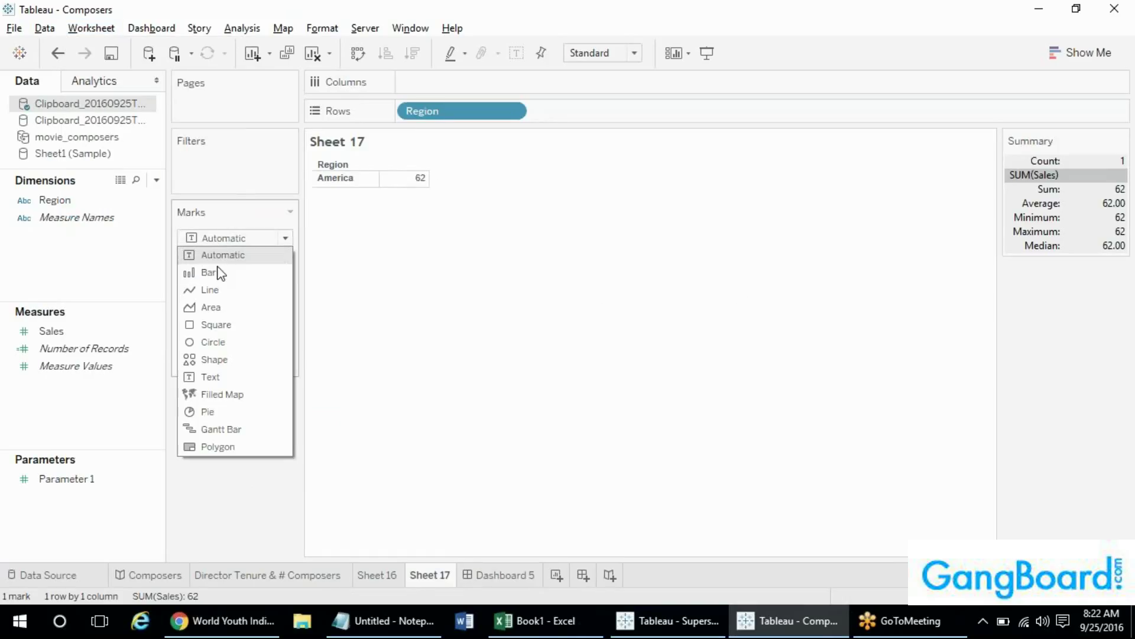
pyautogui.click(221, 273)
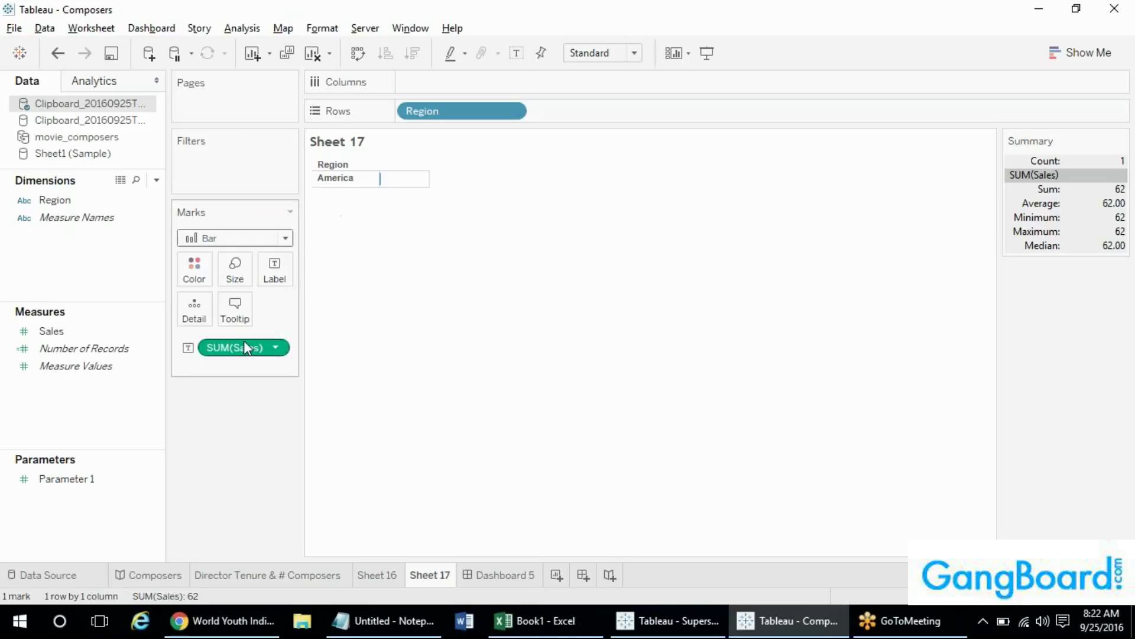
pyautogui.moveTo(246, 348); pyautogui.dragTo(432, 82)
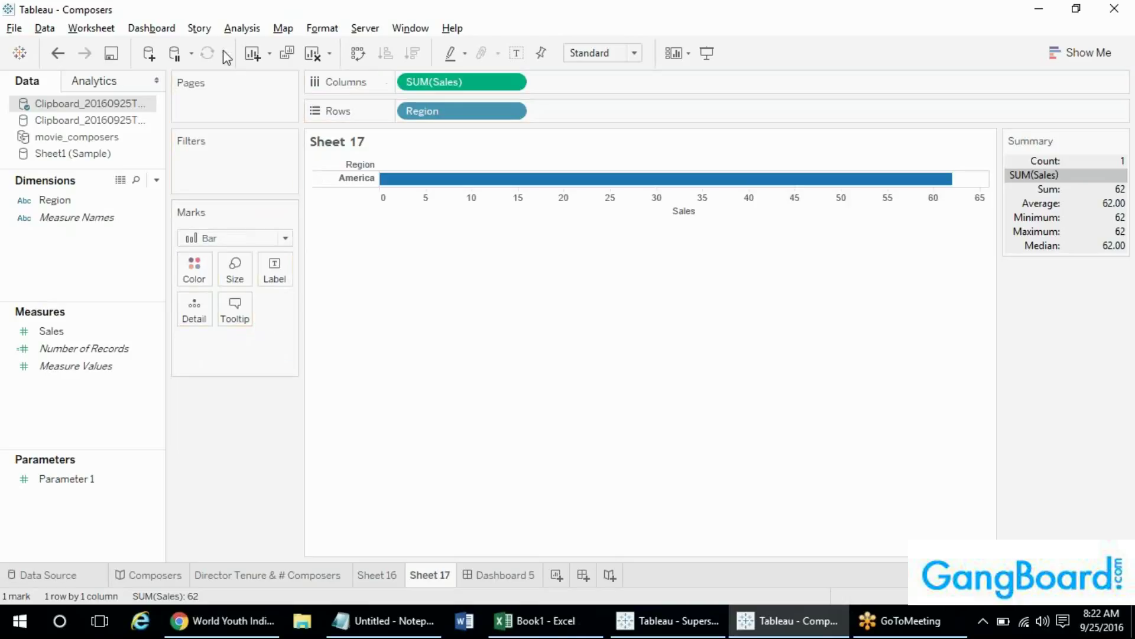
# - Duplicate Sheet 17 as a crosstab, creating Sheet 18 showing America 62
pyautogui.click(88, 28)
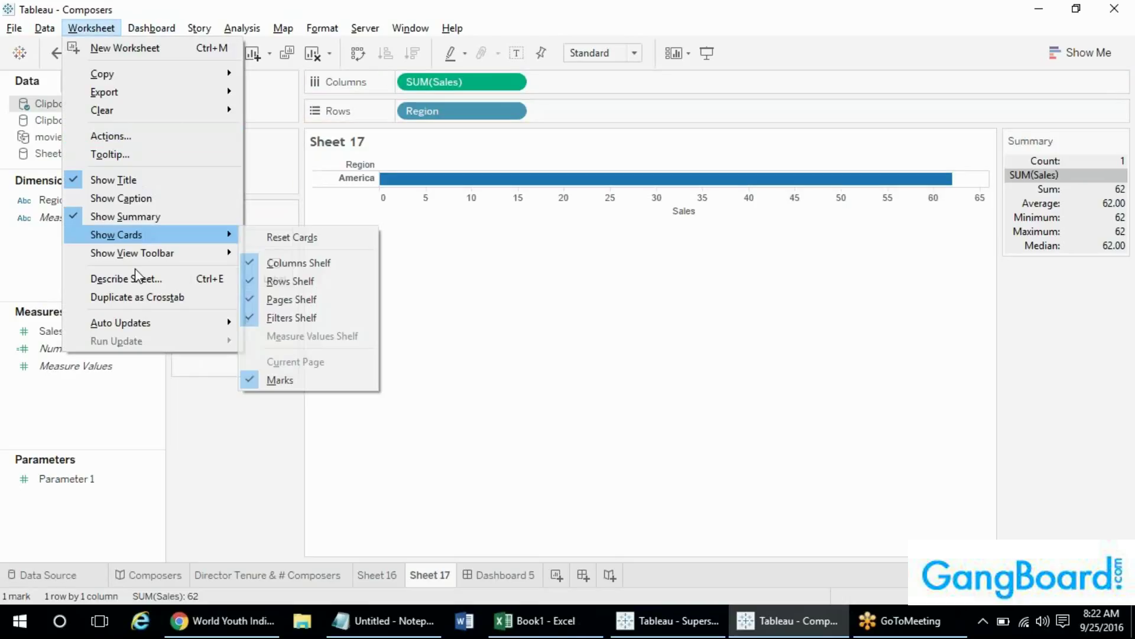
pyautogui.click(131, 300)
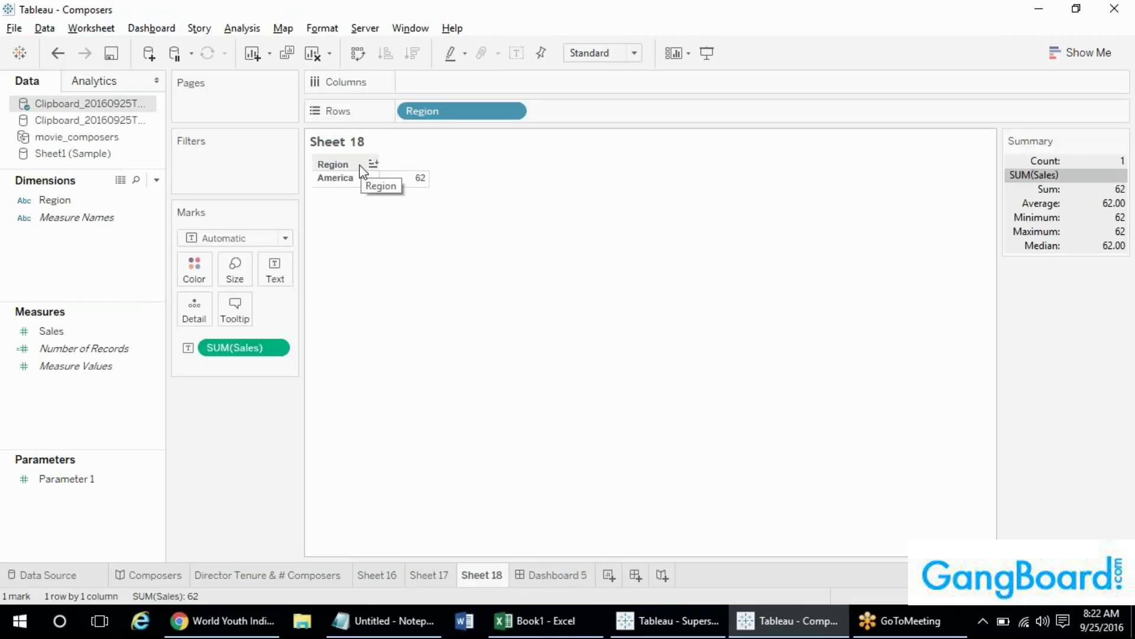
pyautogui.click(83, 27)
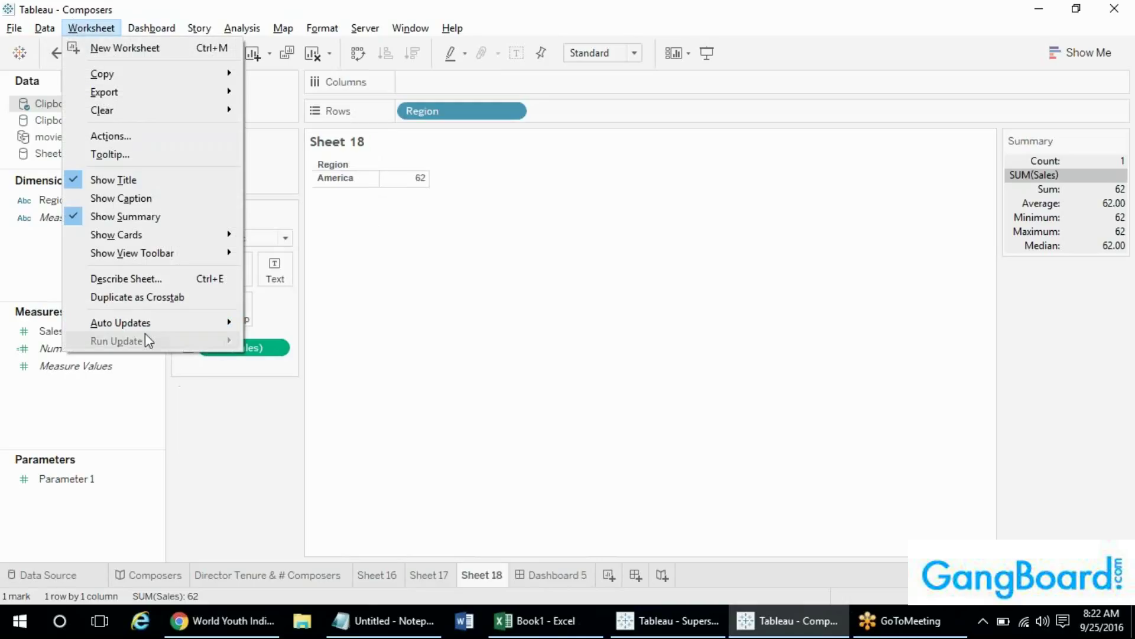
pyautogui.moveTo(139, 324)
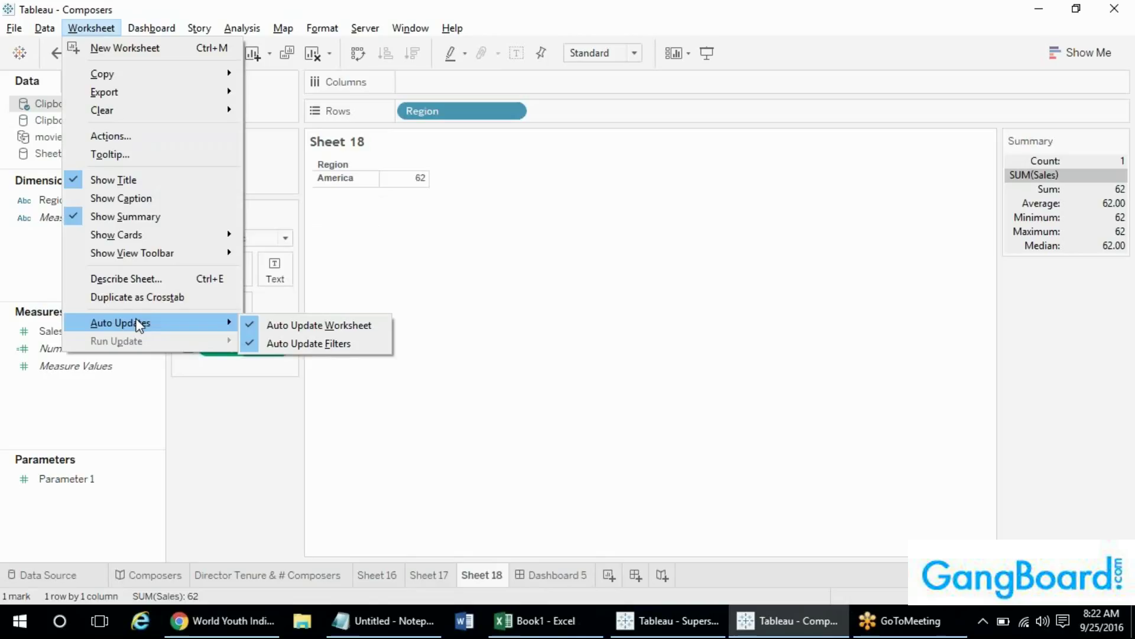
pyautogui.click(436, 262)
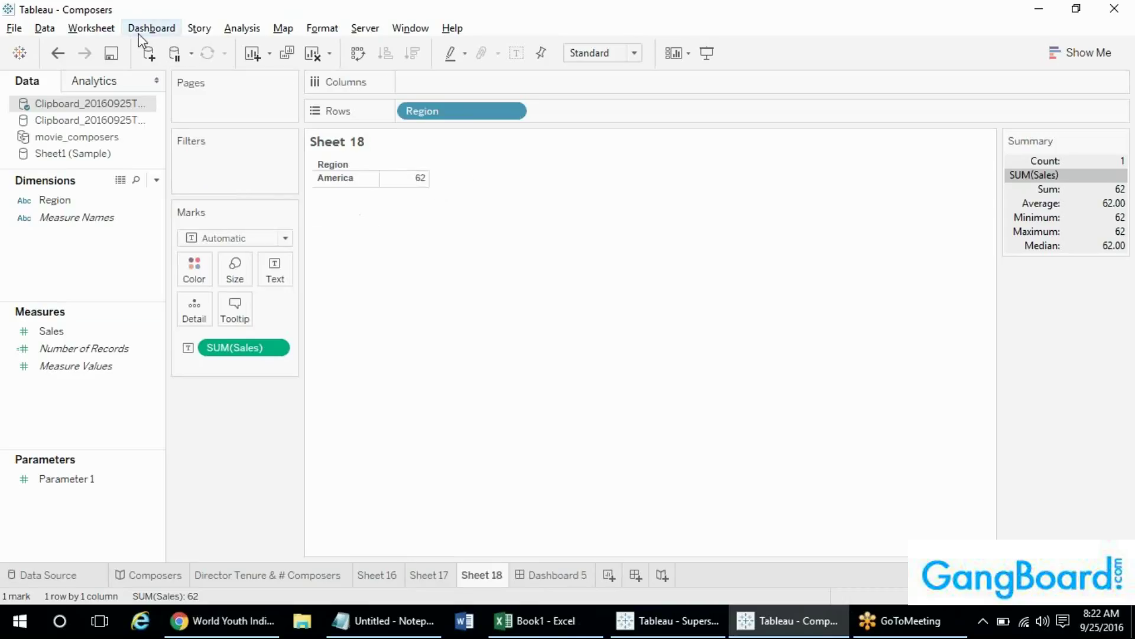
pyautogui.click(111, 30)
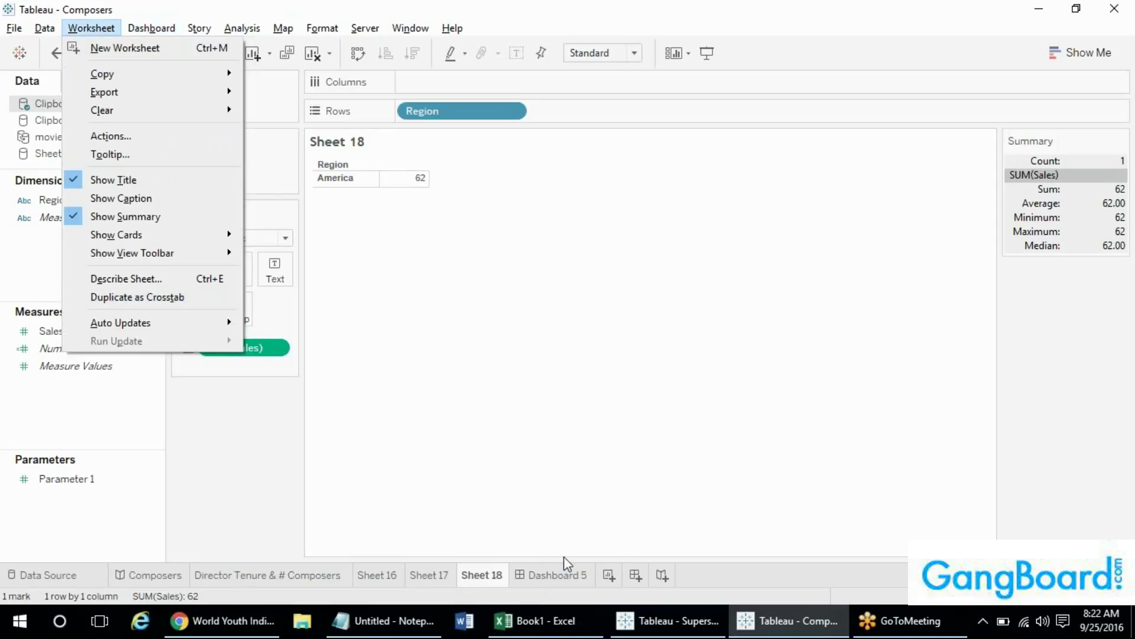
# - Duplicate the Director Tenure & # Composers sheet as a crosstab, producing Sheet 19
pyautogui.rightClick(414, 576)
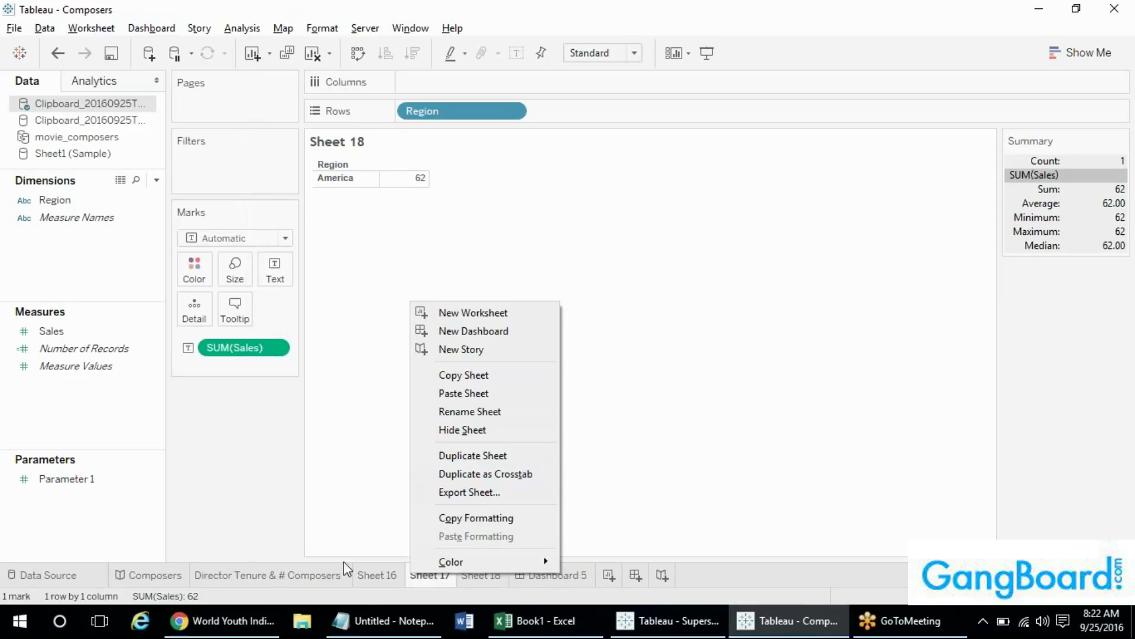
pyautogui.click(270, 577)
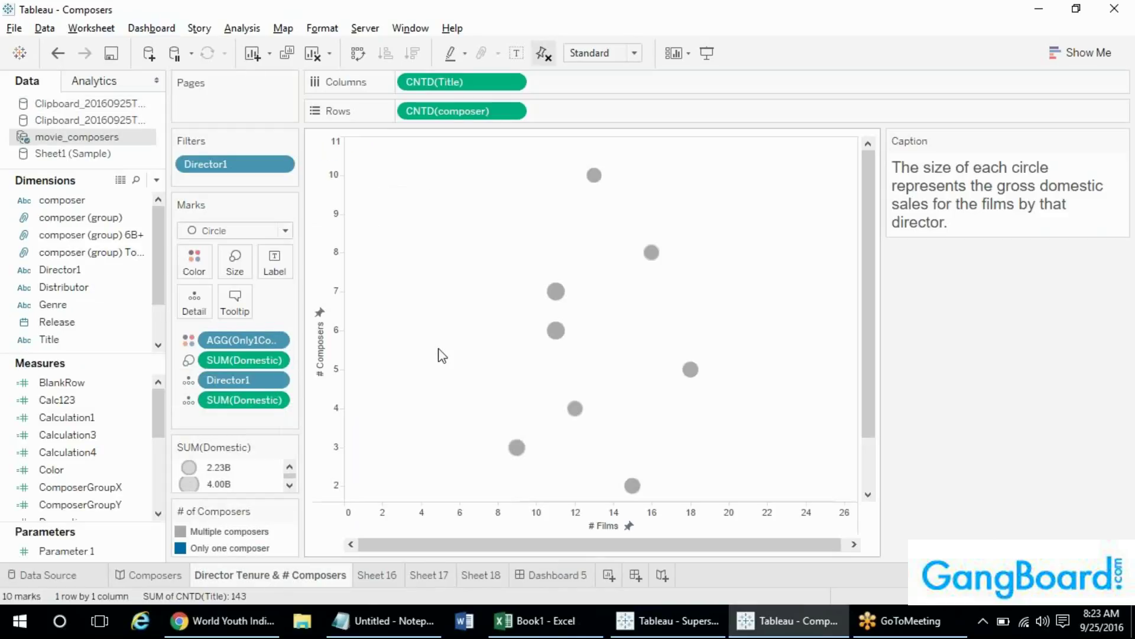
pyautogui.rightClick(258, 579)
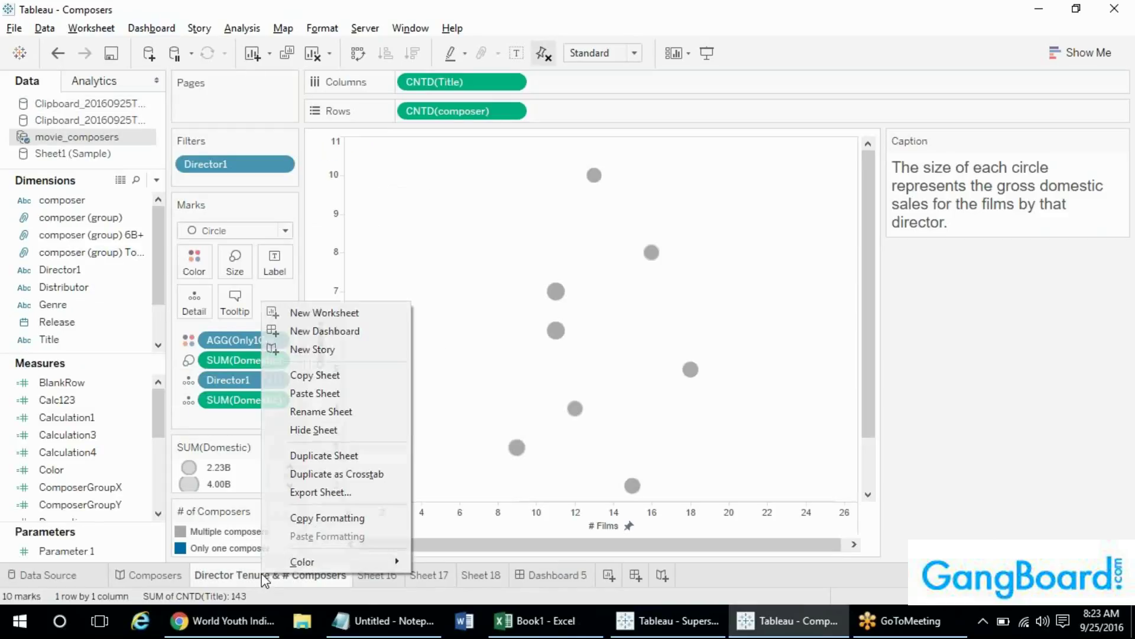
pyautogui.click(326, 476)
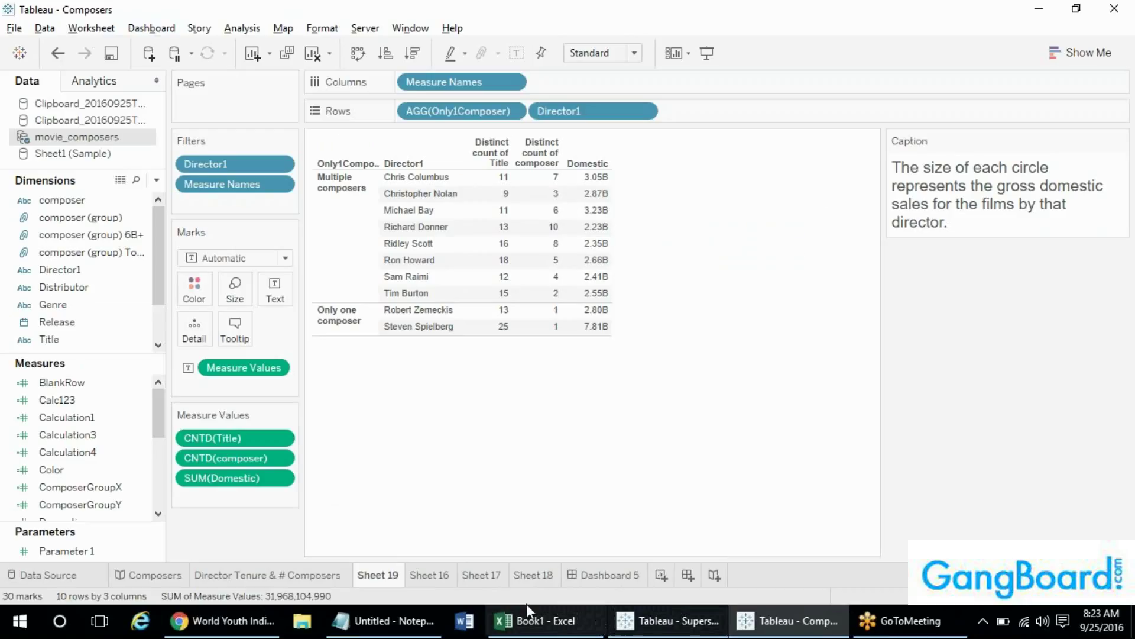
# - Review the Analysis, Map and Format menu items over Sheet 19's director crosstab
pyautogui.click(95, 28)
pyautogui.moveTo(139, 33)
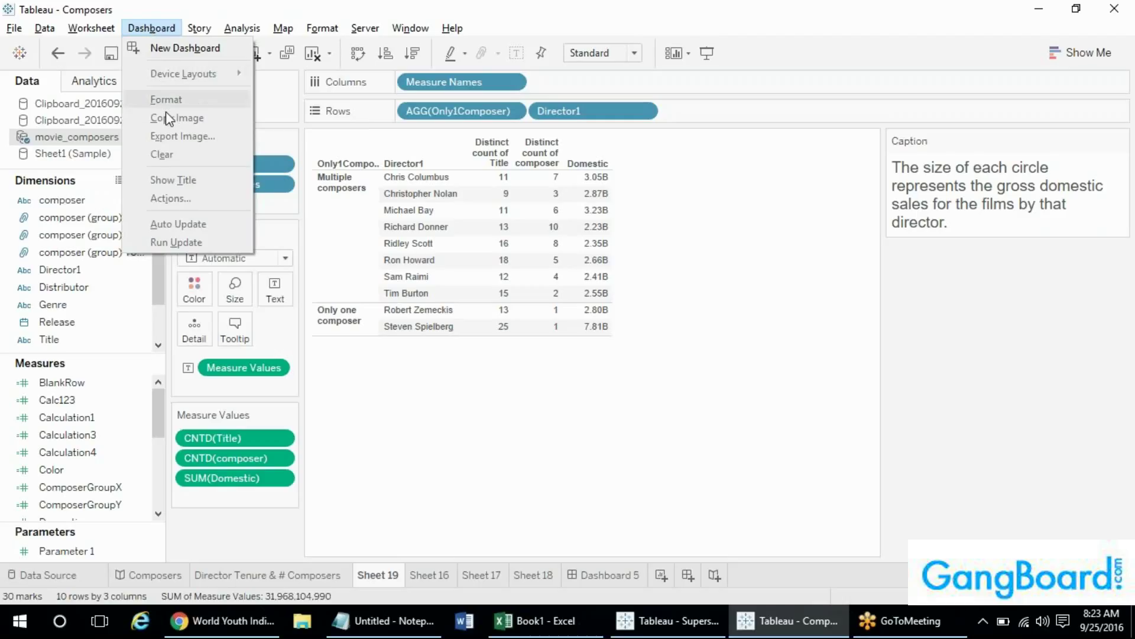
pyautogui.moveTo(197, 38)
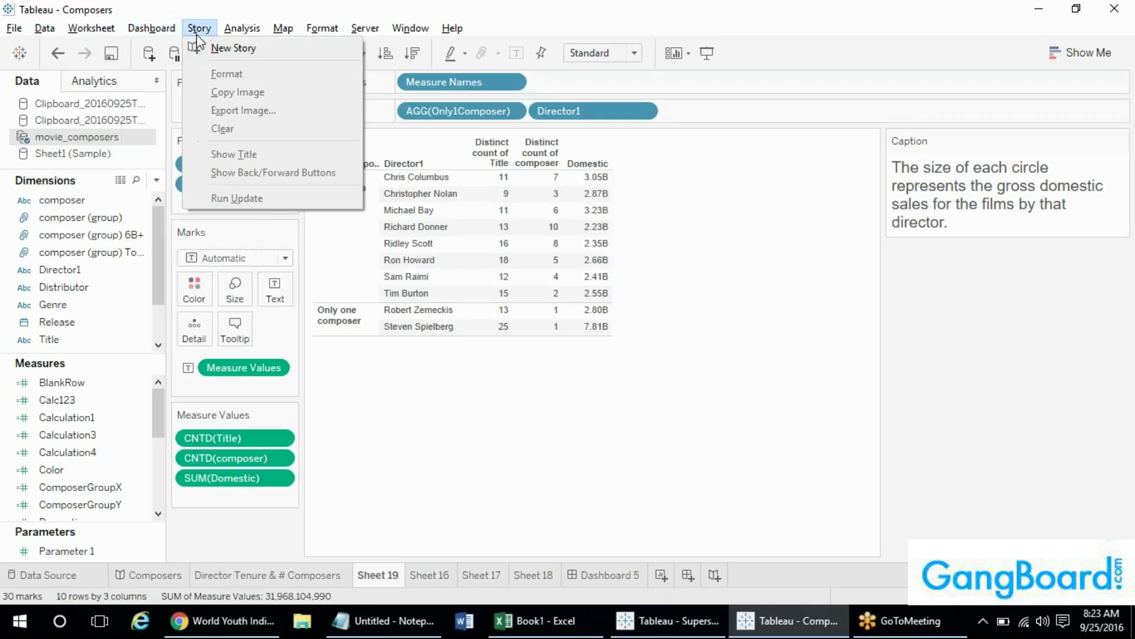
pyautogui.moveTo(238, 36)
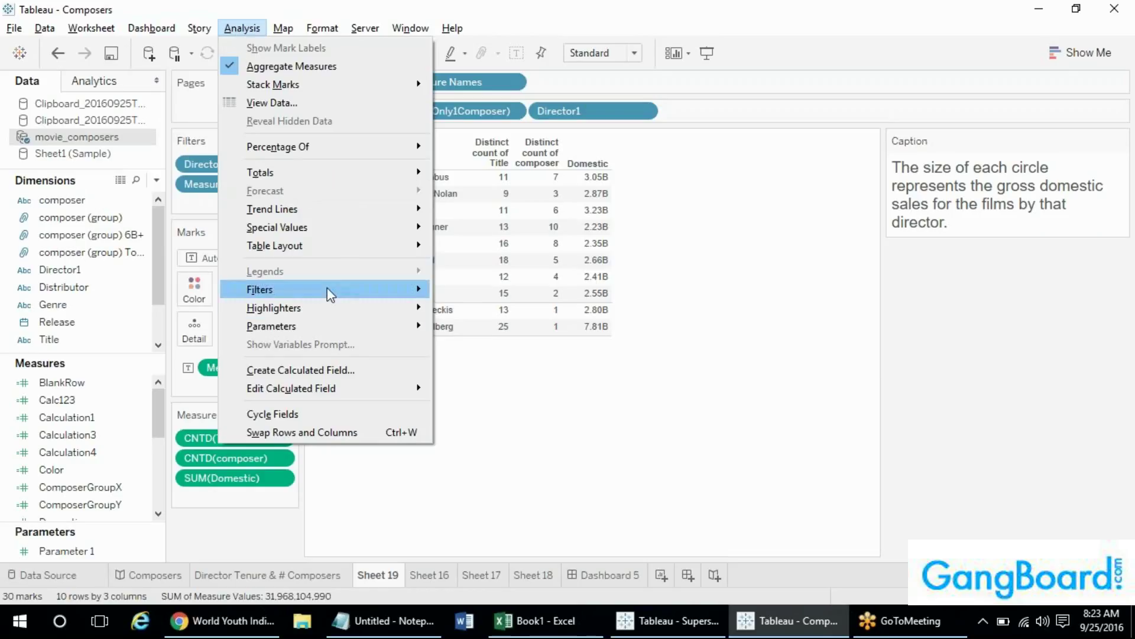
pyautogui.moveTo(319, 309)
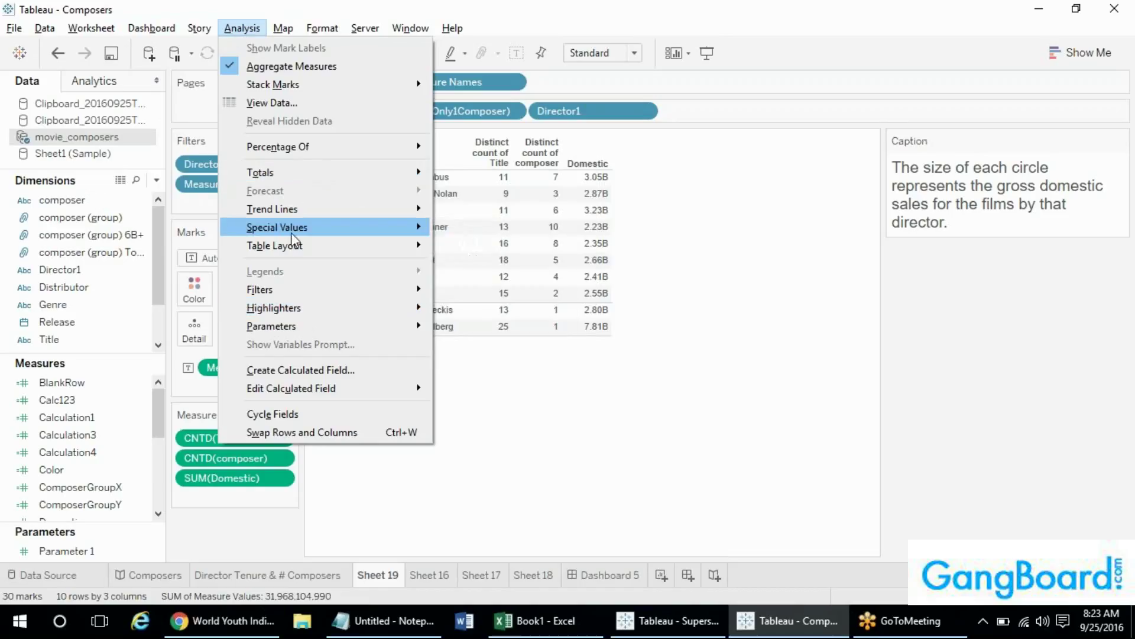
pyautogui.moveTo(291, 235)
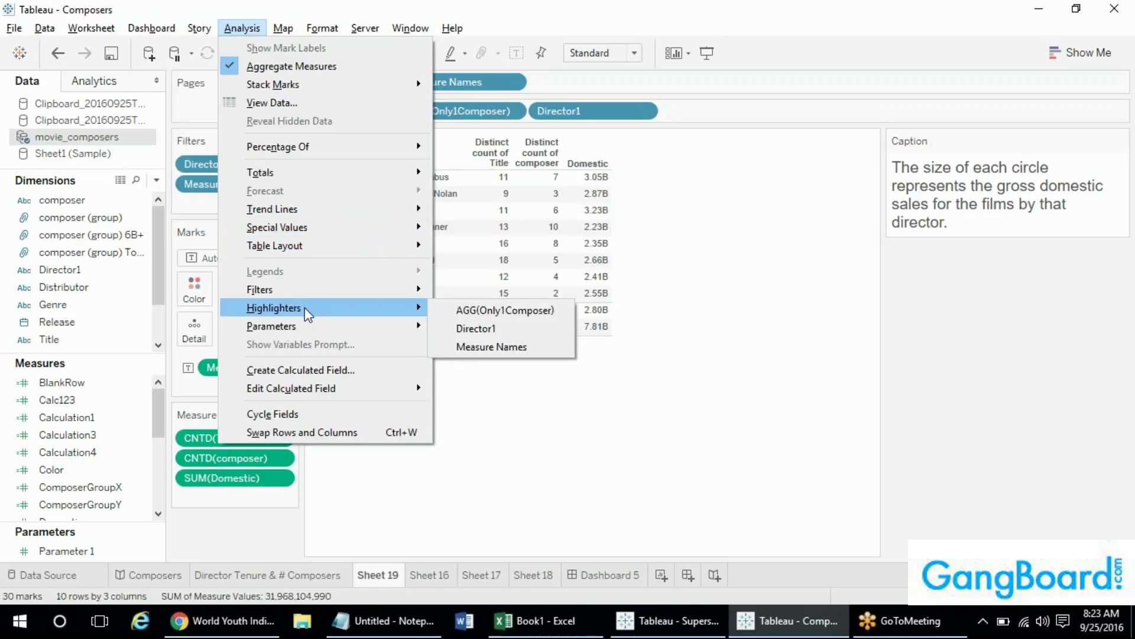
pyautogui.moveTo(300, 330)
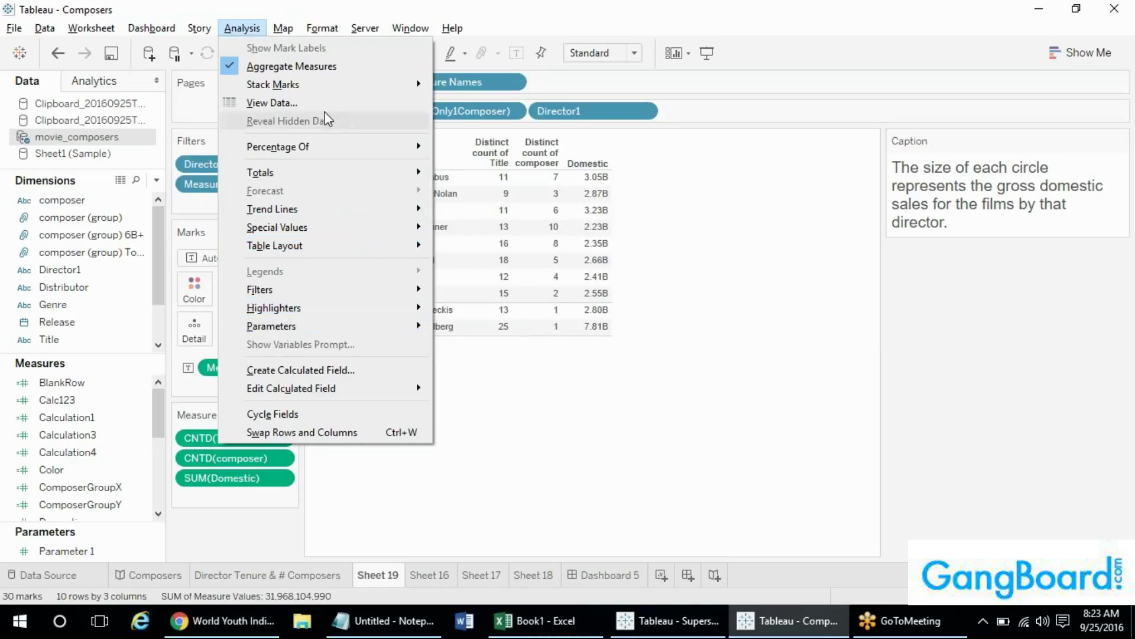
pyautogui.moveTo(284, 28)
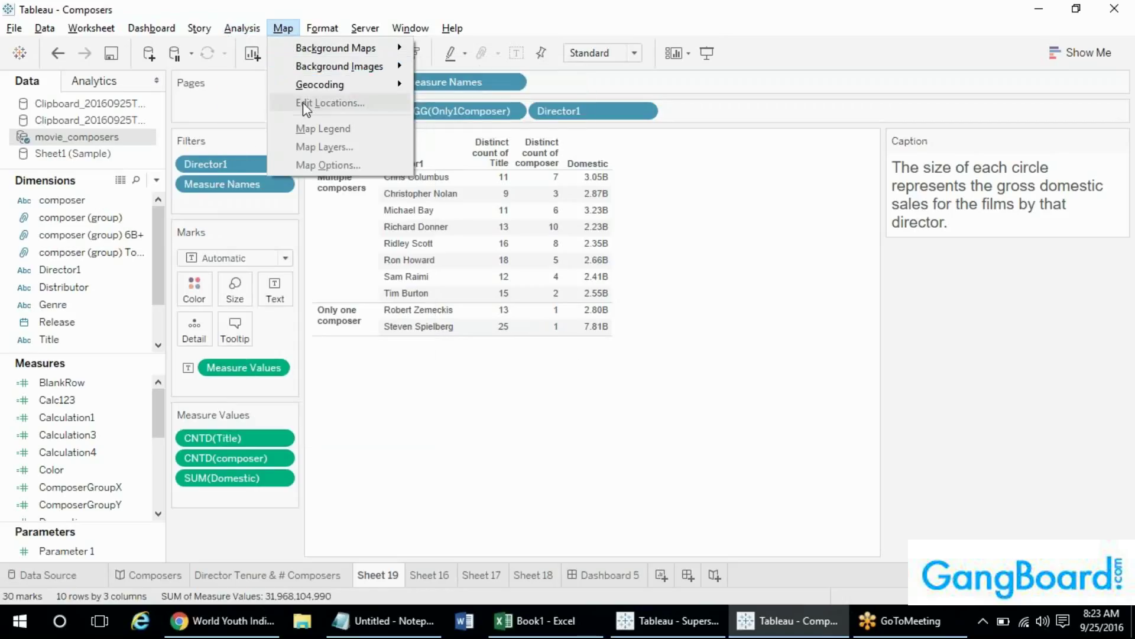
pyautogui.moveTo(319, 31)
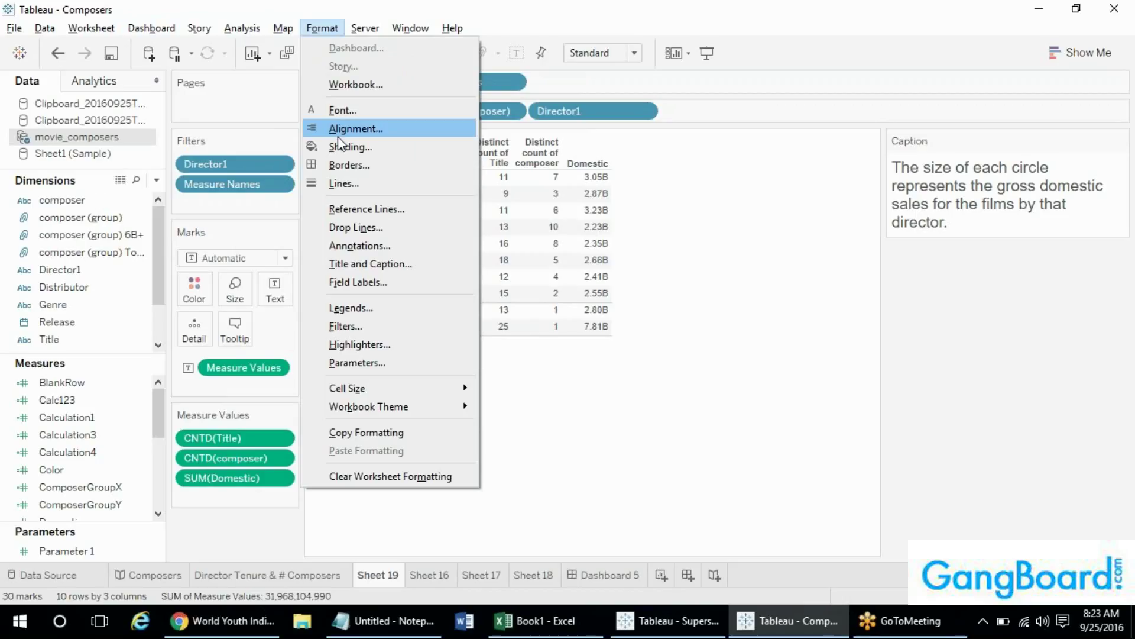
# - Close the open Format menu, then reopen it to review its formatting options
pyautogui.click(670, 221)
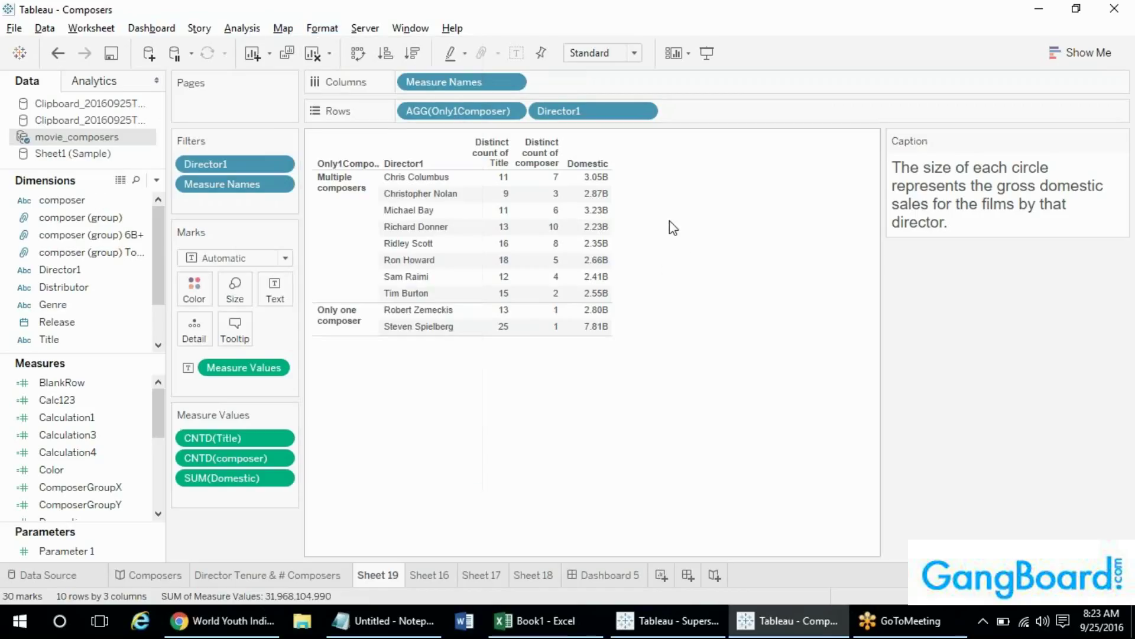
pyautogui.moveTo(566, 200)
pyautogui.click(323, 28)
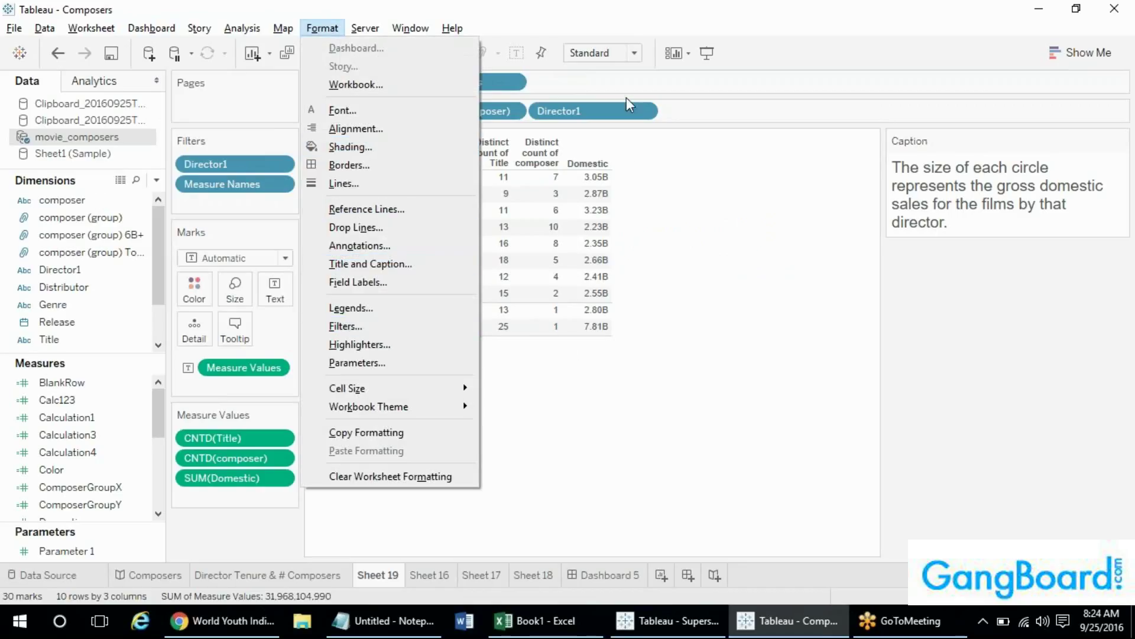
pyautogui.click(629, 152)
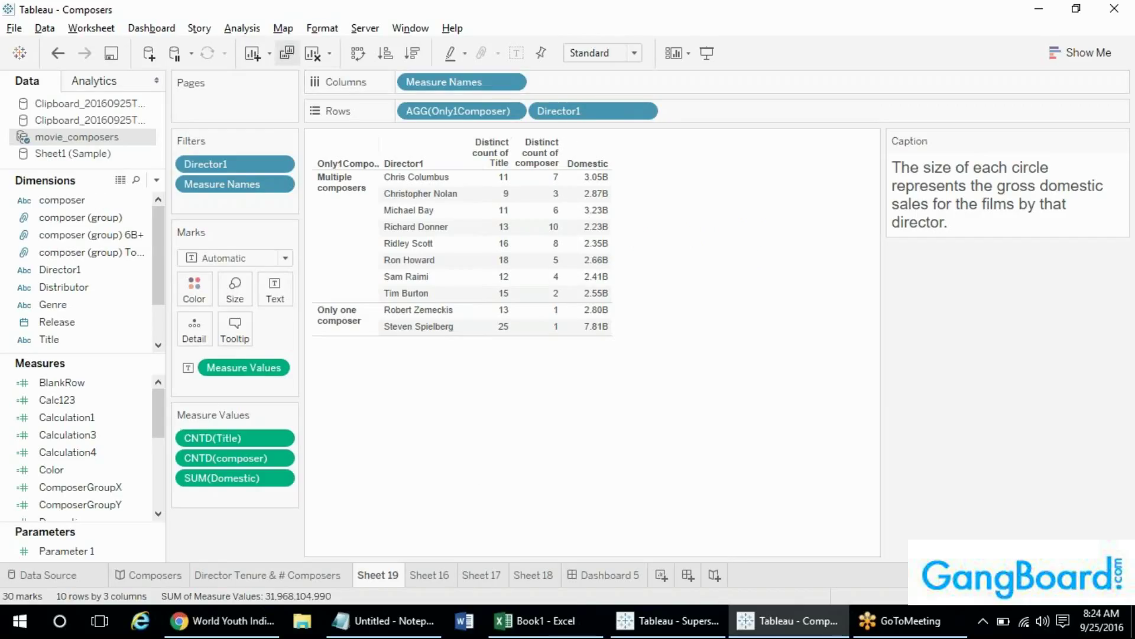
pyautogui.click(333, 32)
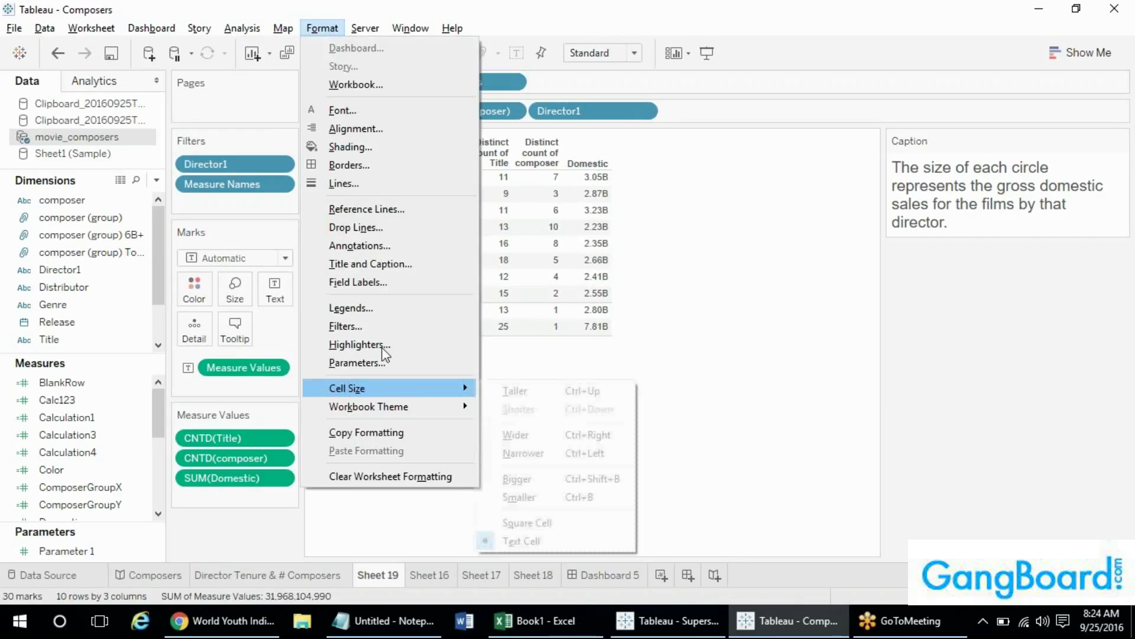
# - Look through the Server > Tableau Public submenu, then show the Window menu's sheet list
pyautogui.moveTo(364, 29)
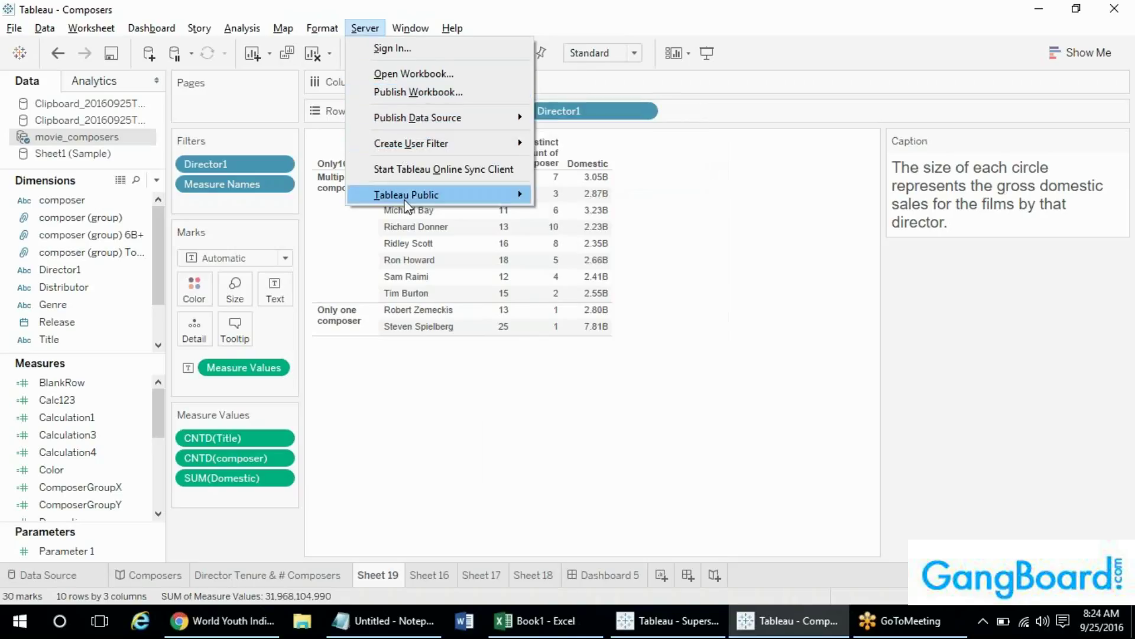
pyautogui.moveTo(406, 201)
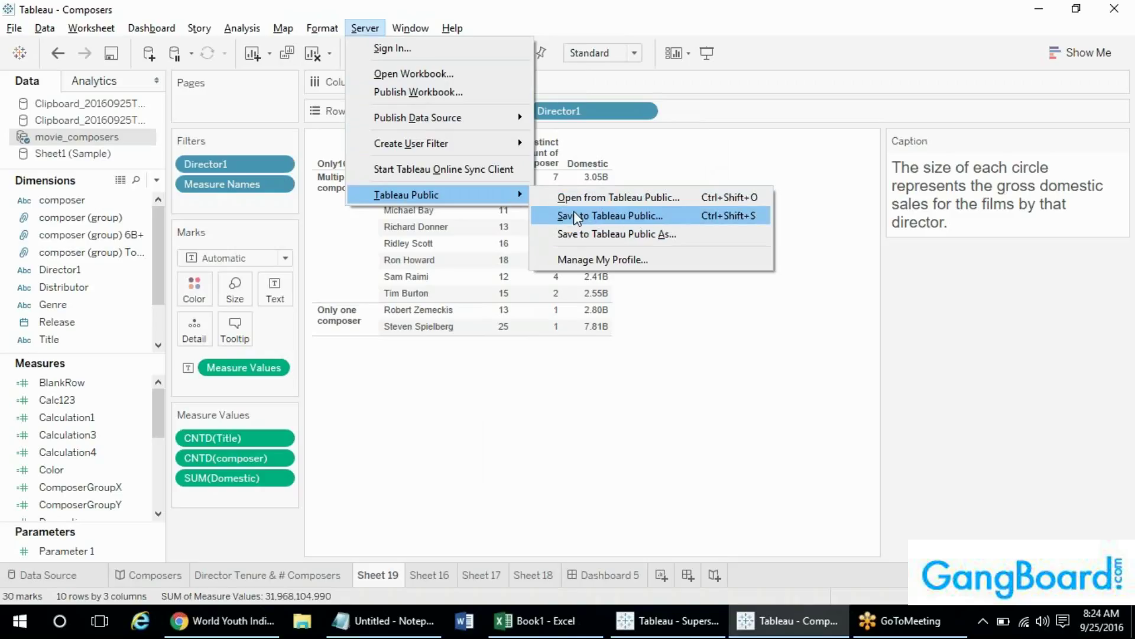
pyautogui.moveTo(404, 30)
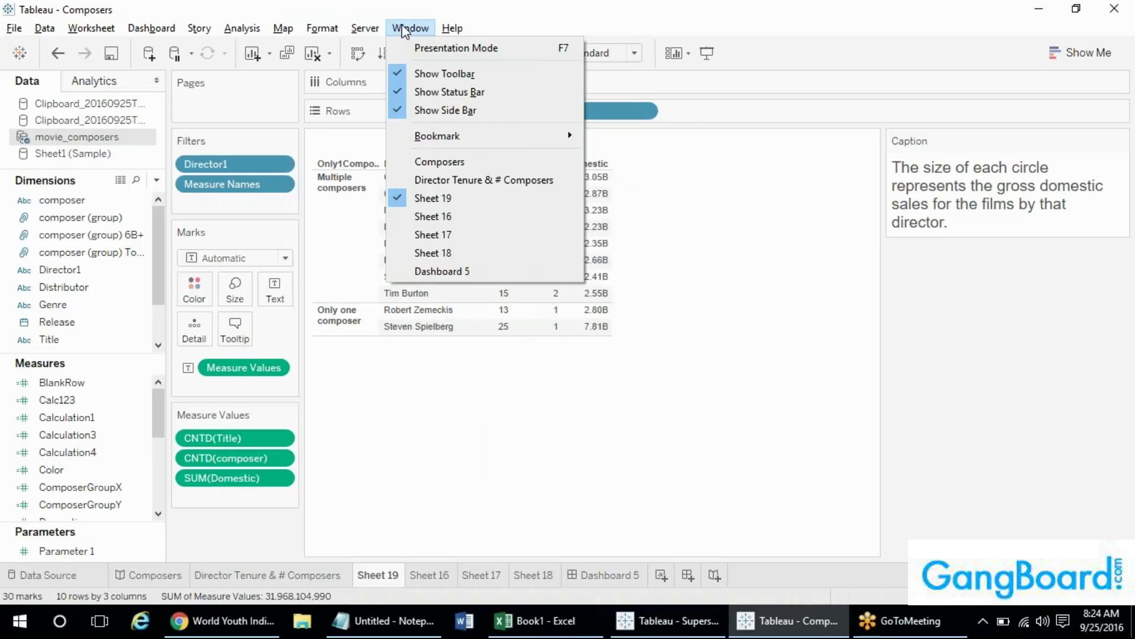
# - View Sheet 16 in Presentation Mode, then return to the normal workbook window
pyautogui.click(434, 52)
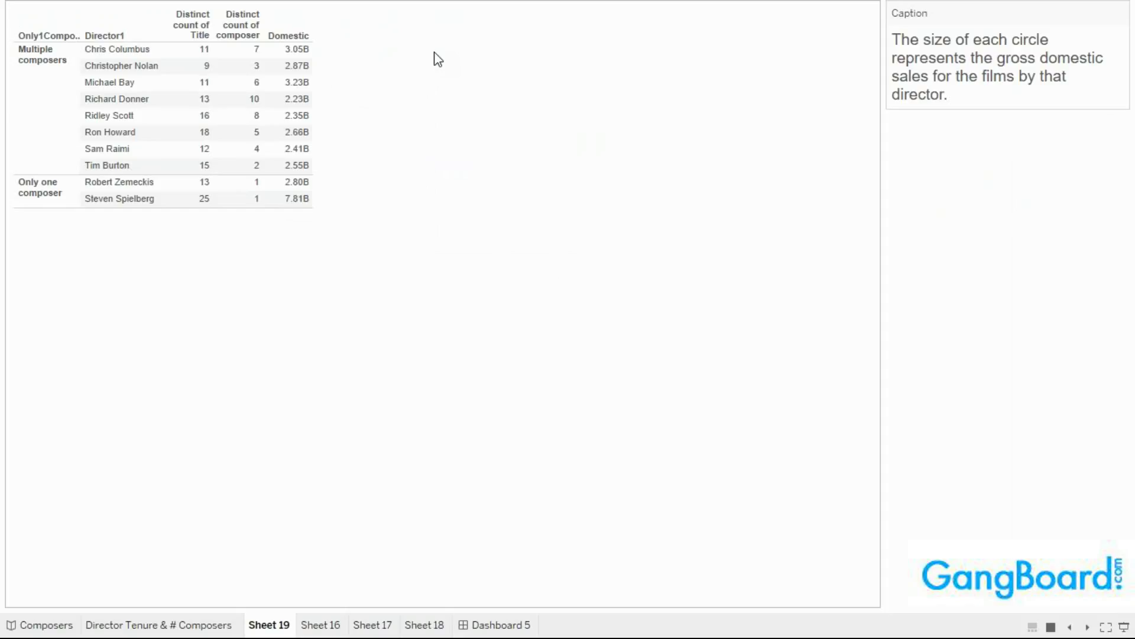
pyautogui.click(309, 633)
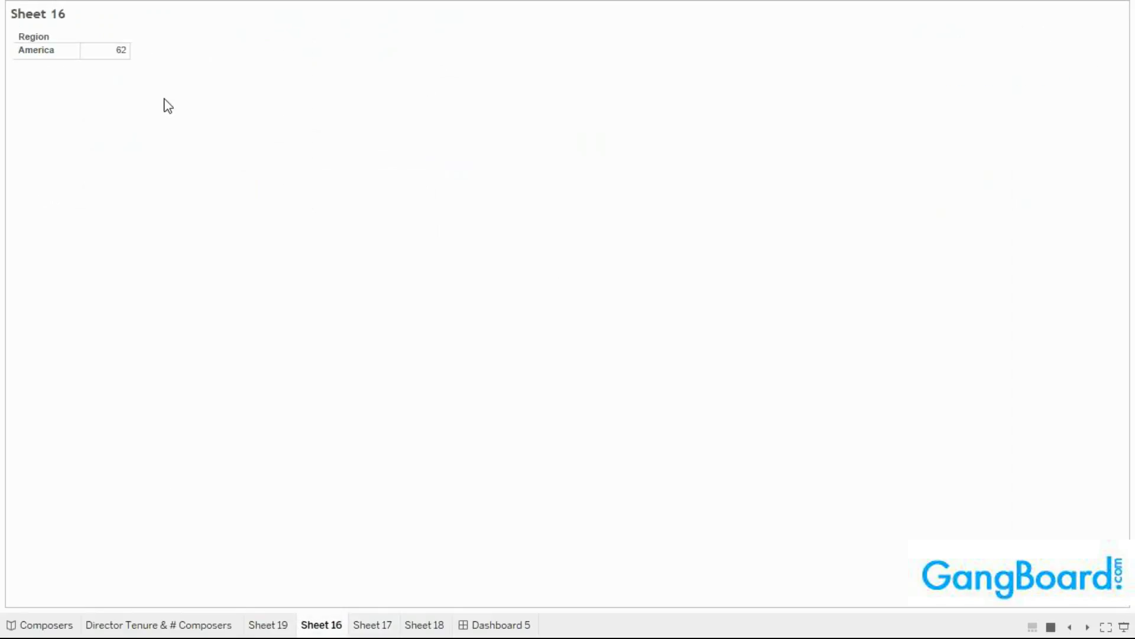
pyautogui.press('Escape')
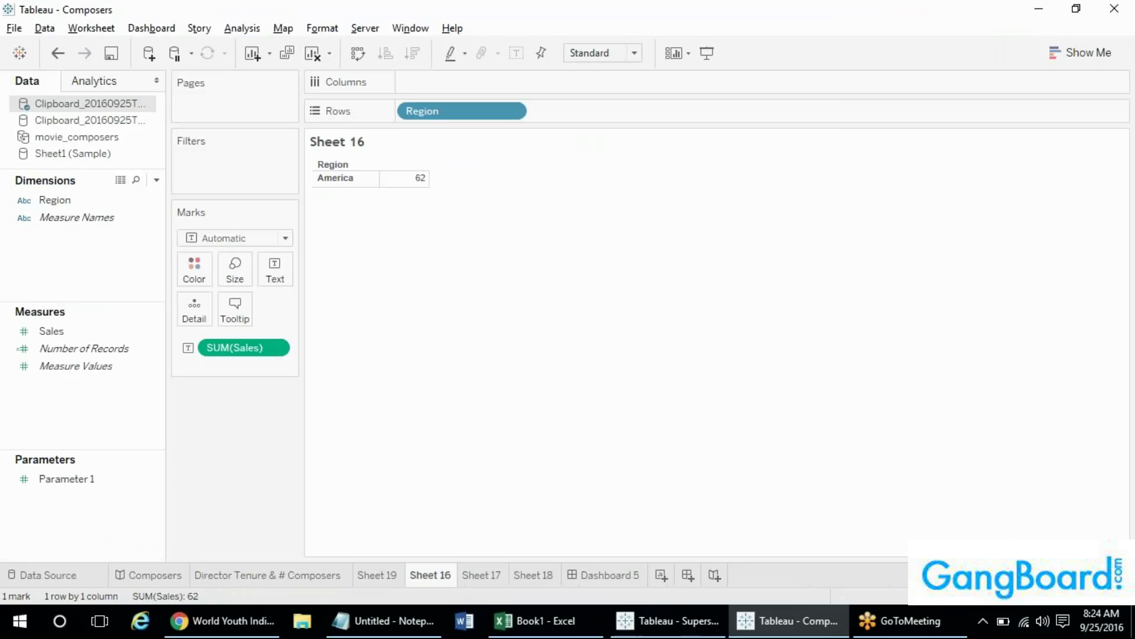
# - Move from the Window menu to the Help menu and review the Sample Workbooks submenu
pyautogui.click(422, 30)
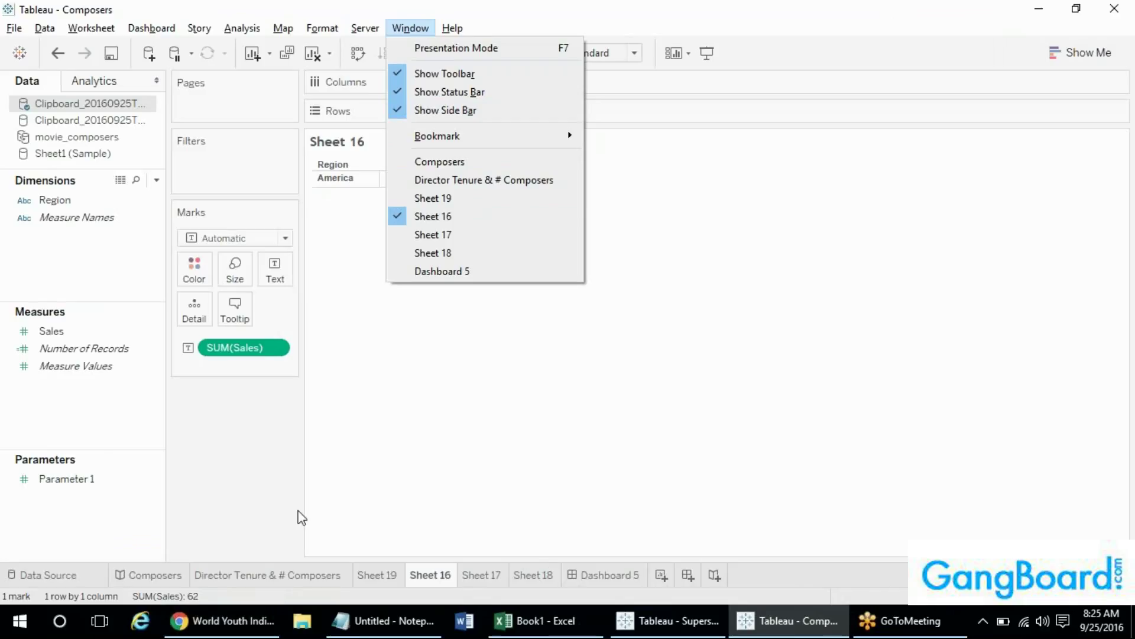
pyautogui.moveTo(452, 30)
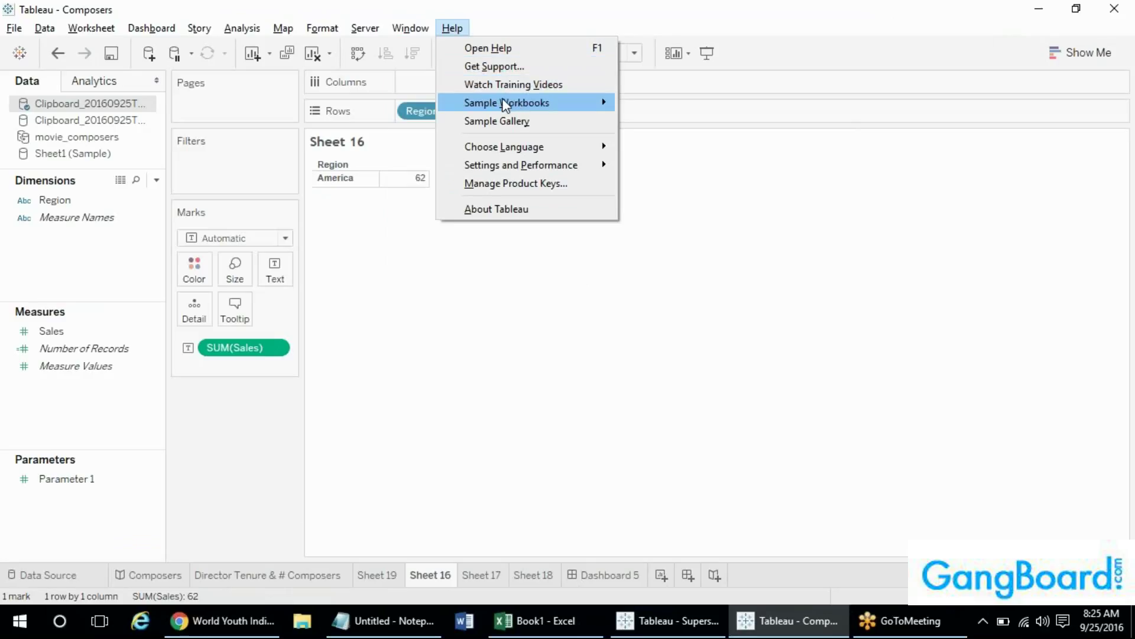
pyautogui.moveTo(480, 103)
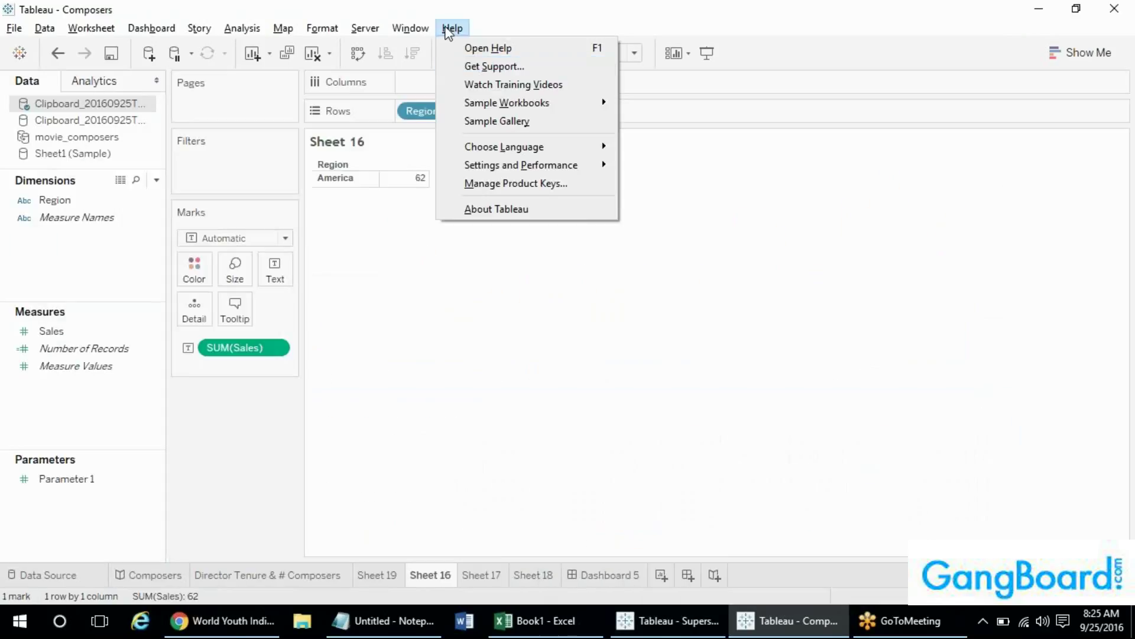
# - Open the 'Plan for global expansion with GDP data' viz from the online Sample Gallery, then return to Tableau
pyautogui.click(539, 127)
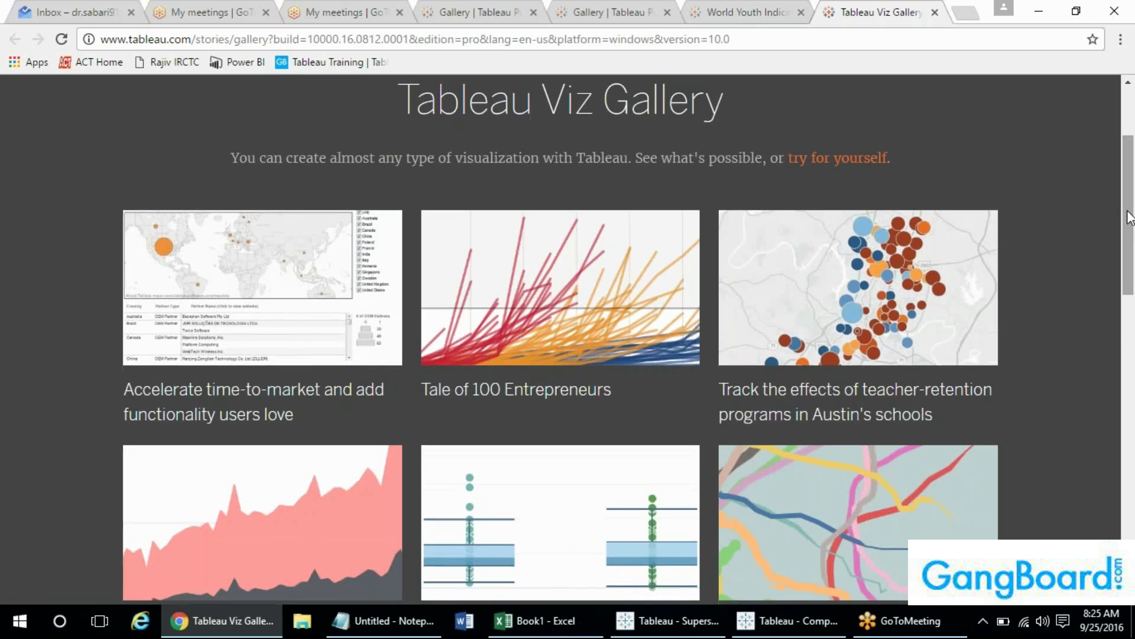
pyautogui.moveTo(1129, 219); pyautogui.dragTo(1129, 320)
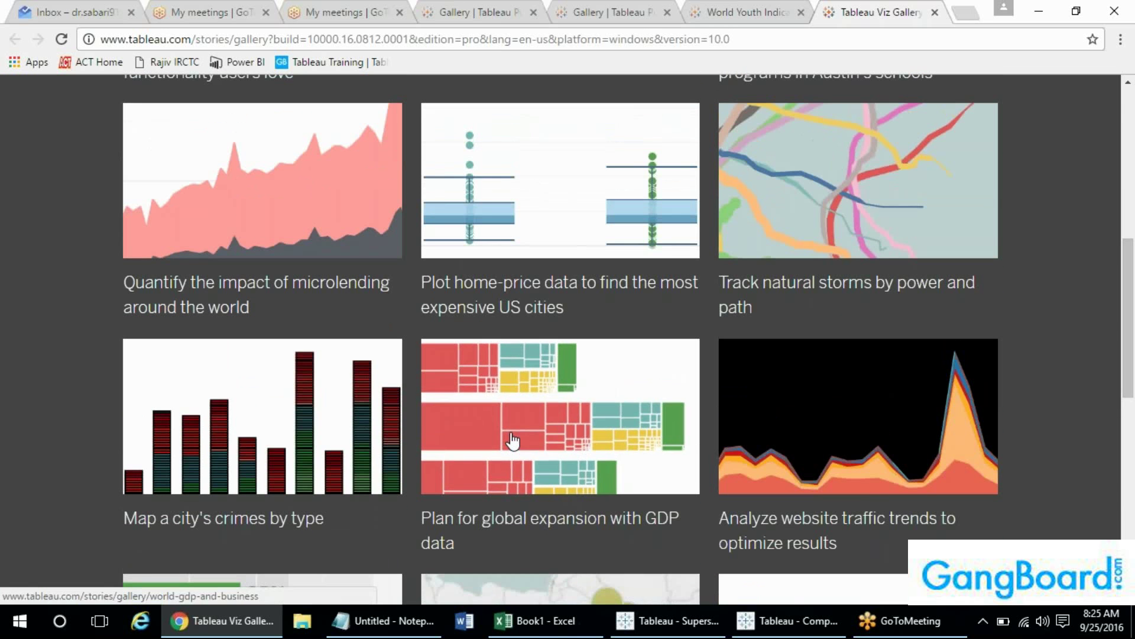
pyautogui.click(512, 441)
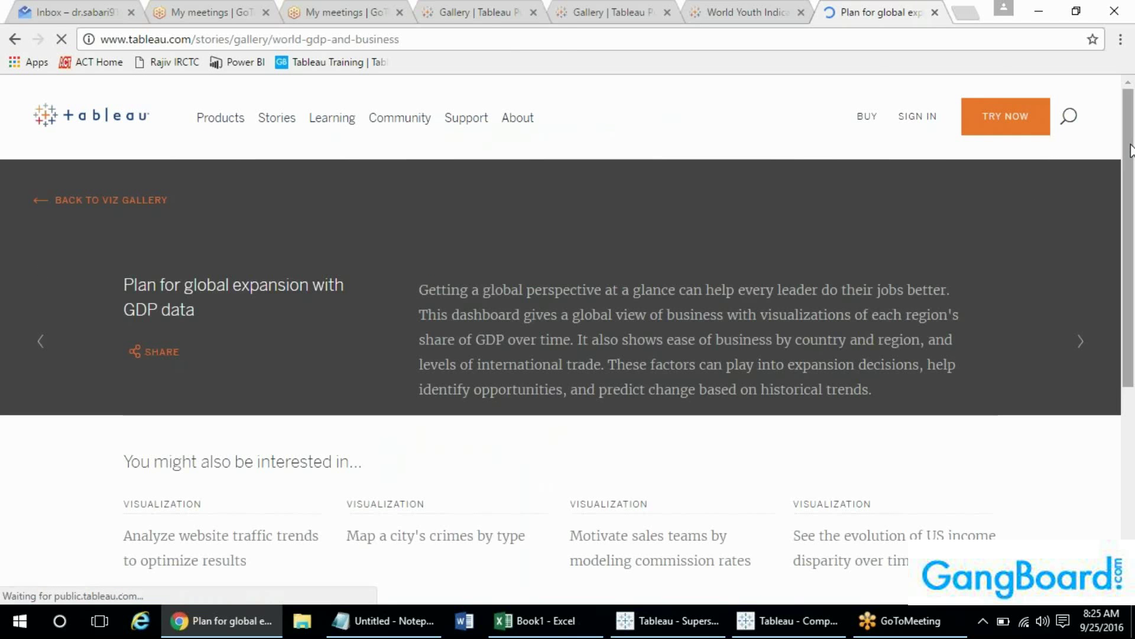
pyautogui.moveTo(1131, 149); pyautogui.dragTo(1130, 321)
pyautogui.hotkey('alt', 'Tab')
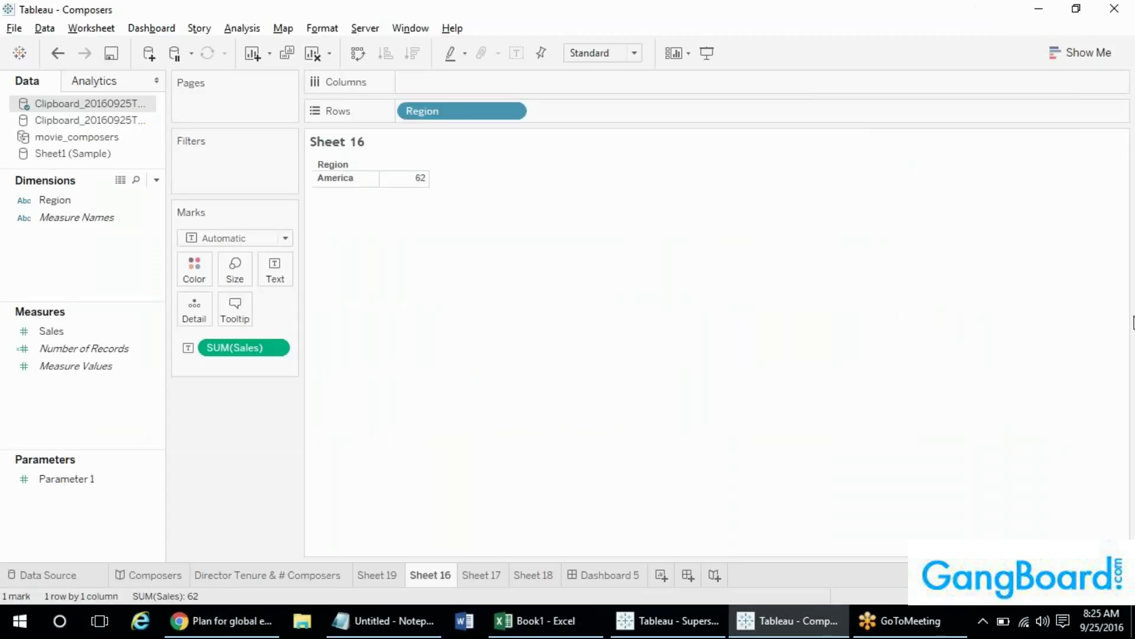
# - Show the Help menu's Settings and Performance submenu over Sheet 16
pyautogui.click(450, 30)
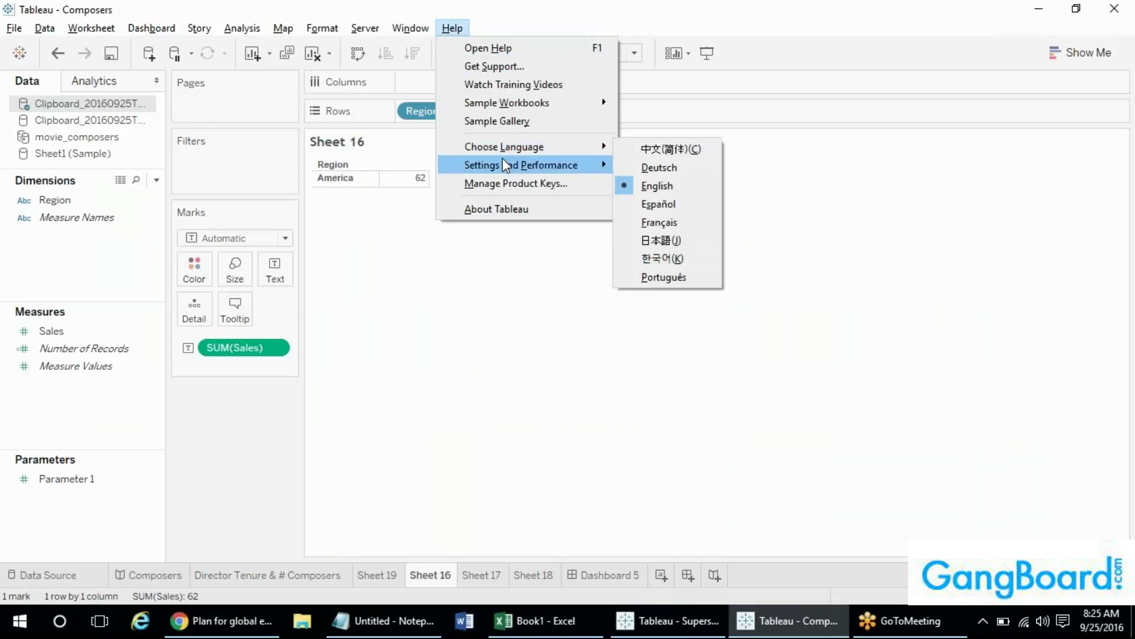
pyautogui.moveTo(504, 164)
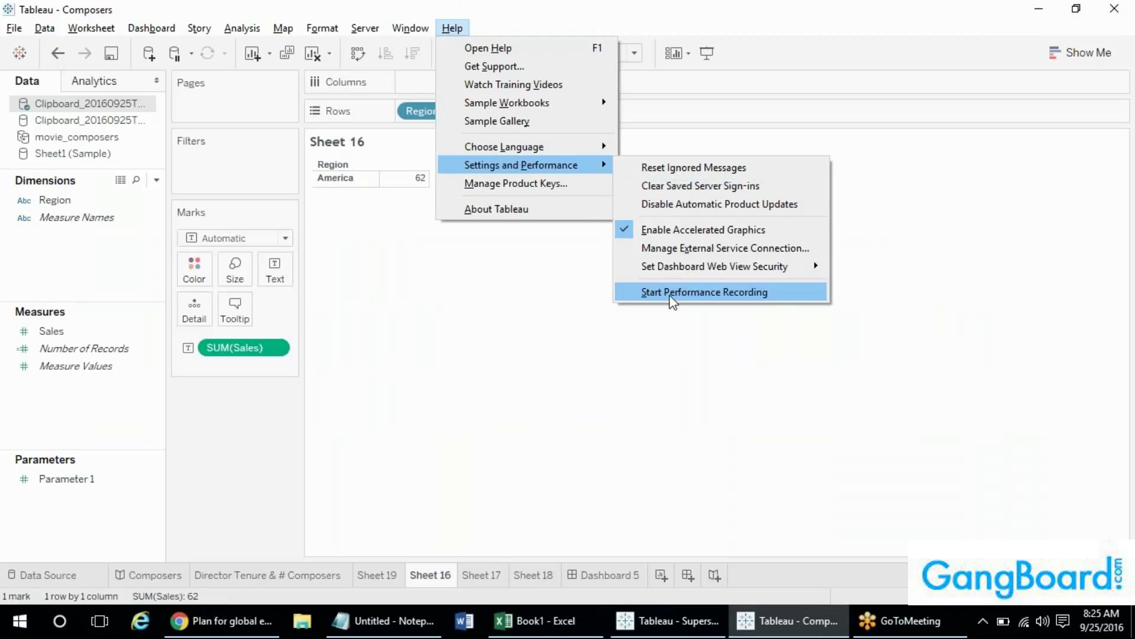
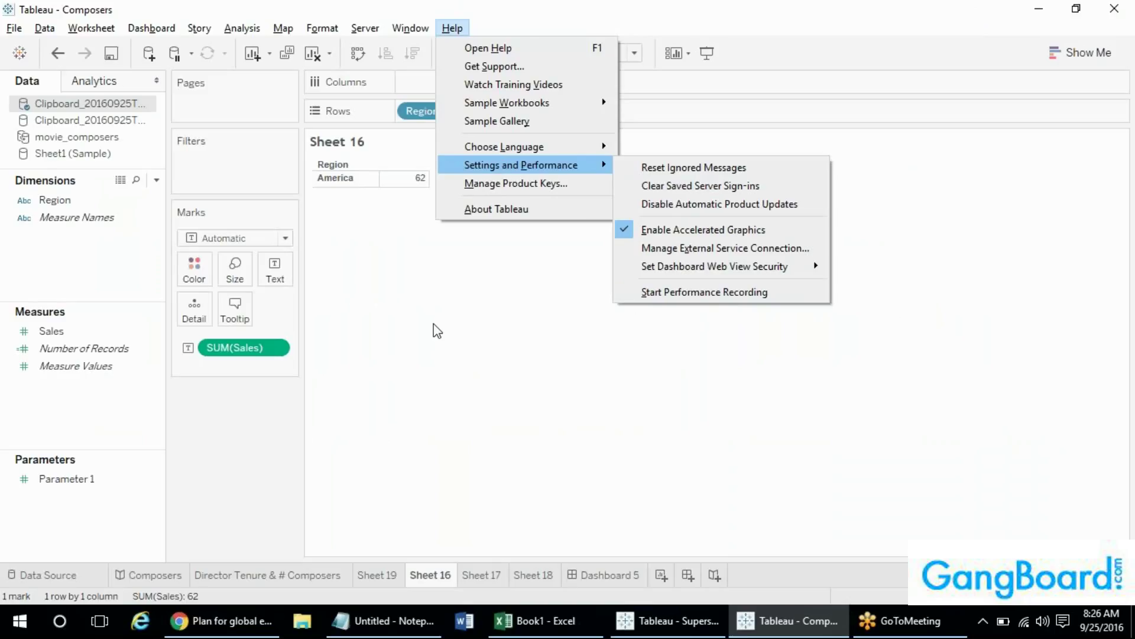
# - Close the Help menu and browse the Window menu without choosing anything
pyautogui.click(433, 324)
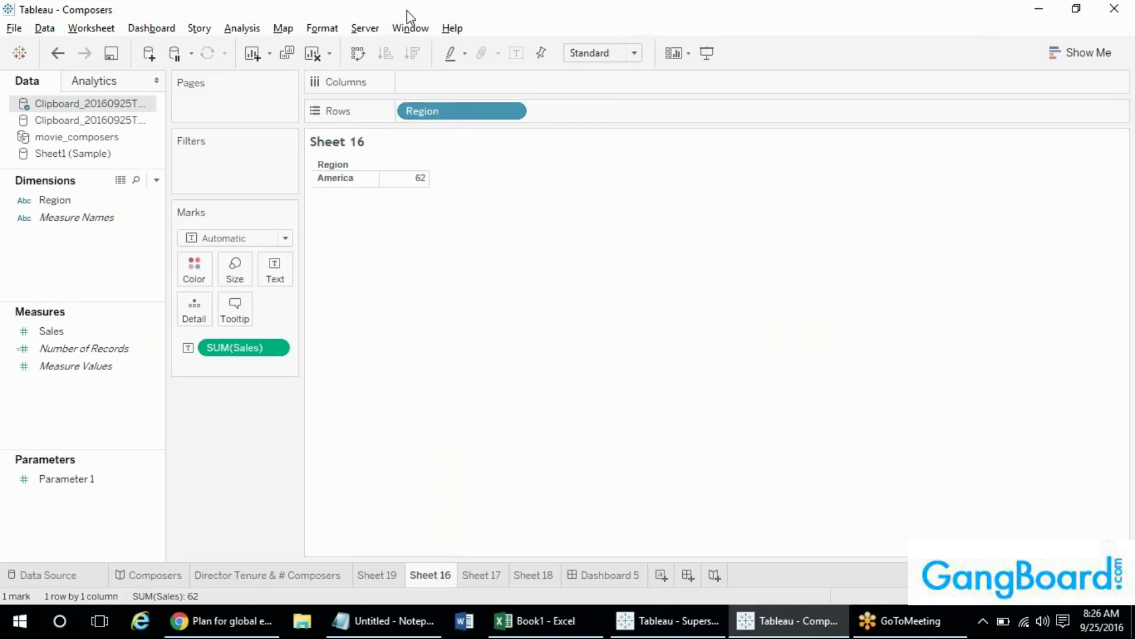
pyautogui.click(411, 28)
pyautogui.moveTo(452, 27)
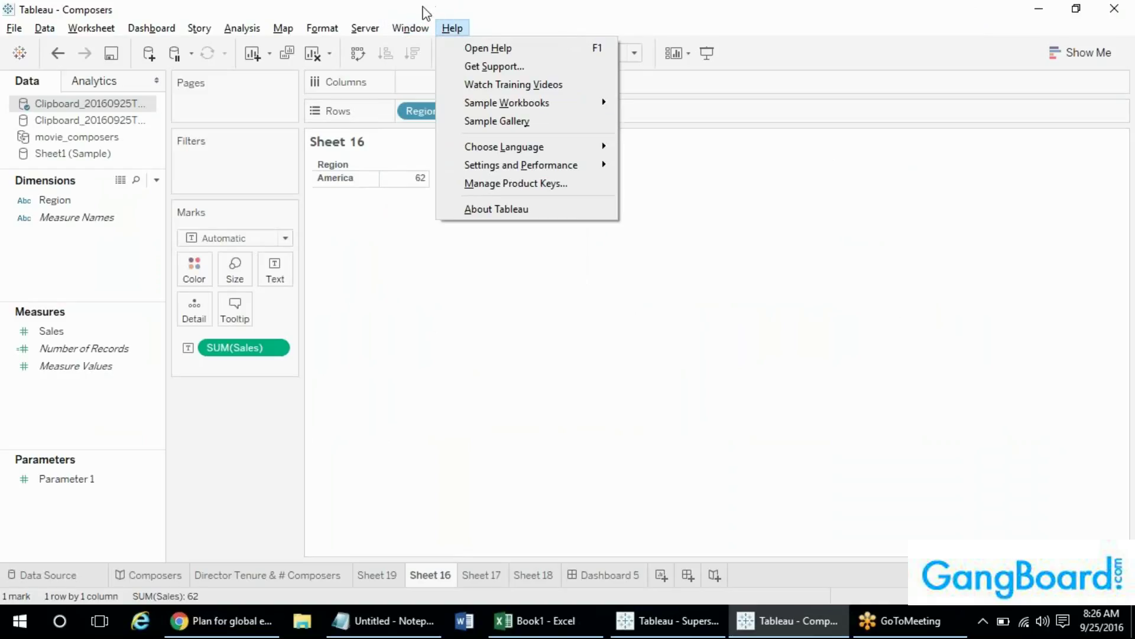
pyautogui.moveTo(577, 167)
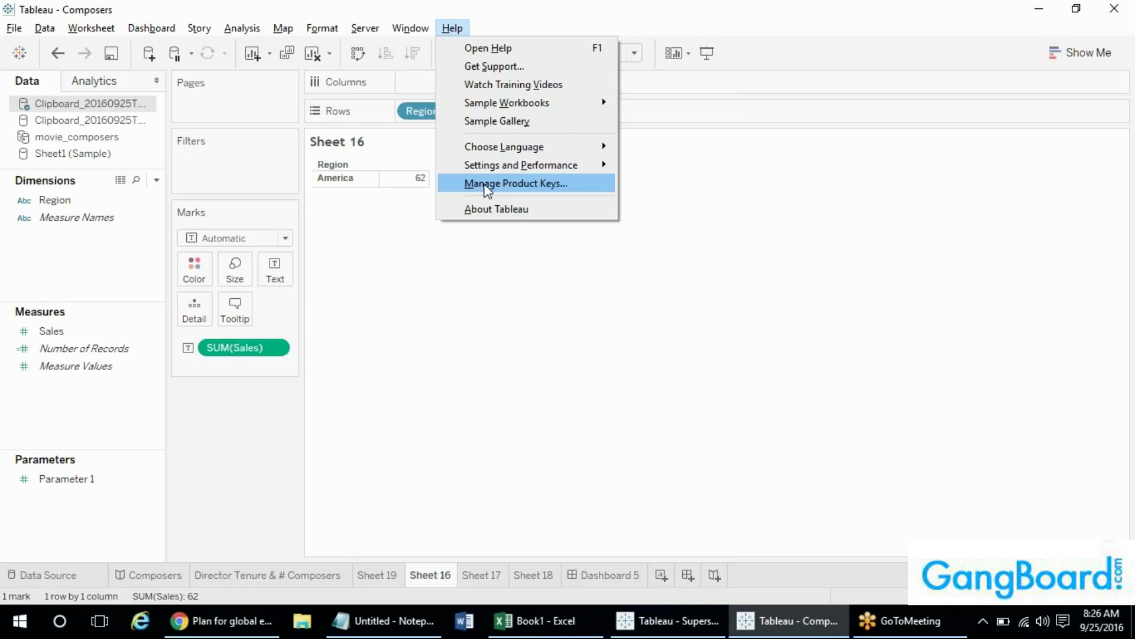
pyautogui.click(413, 478)
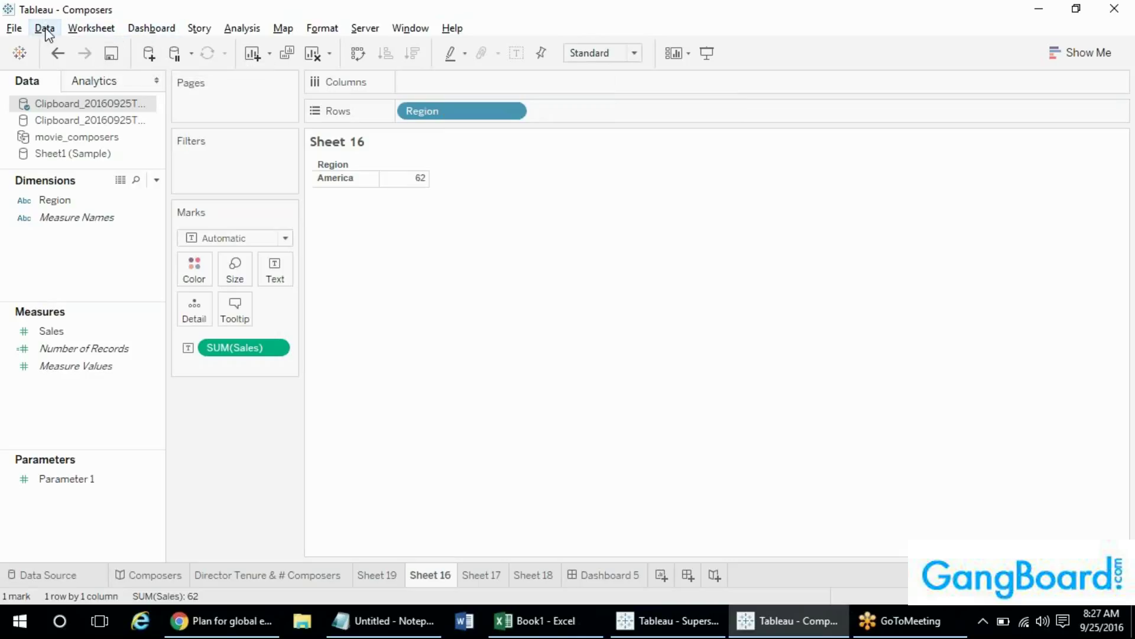
# - Look over the Clipboard data source's options and the Data menu without changing anything
pyautogui.rightClick(77, 103)
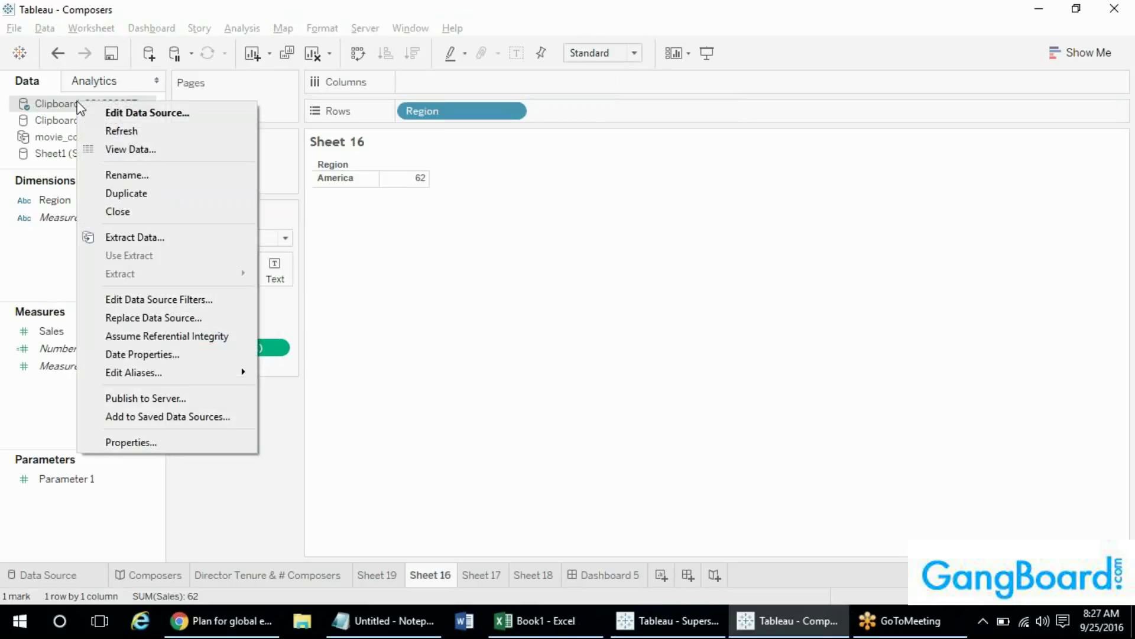
pyautogui.click(130, 2)
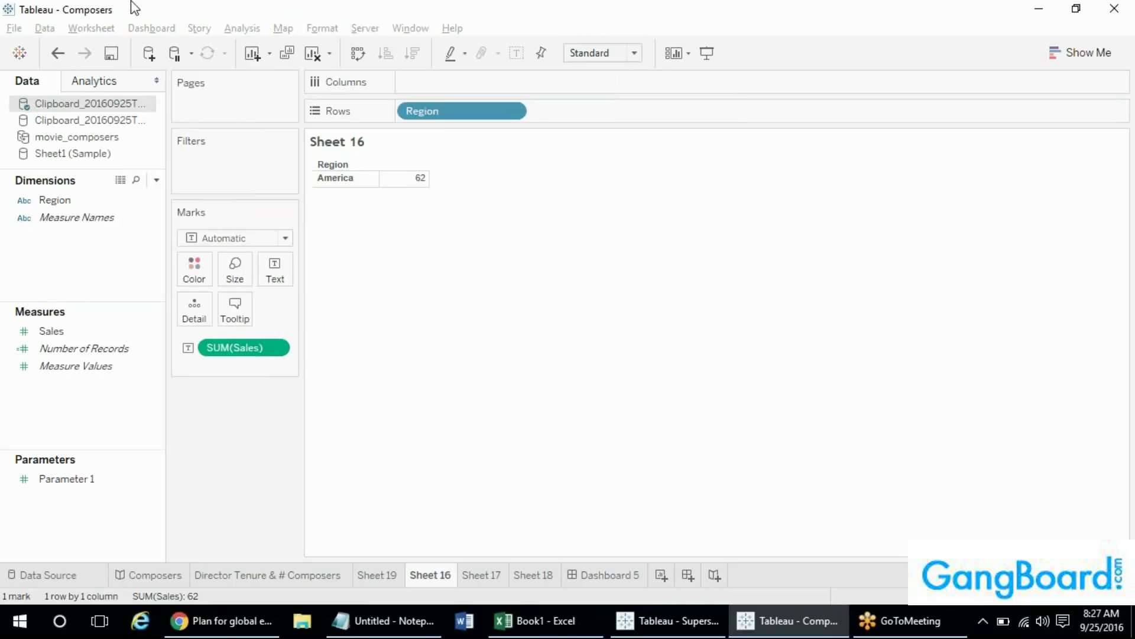
pyautogui.click(49, 30)
pyautogui.click(50, 30)
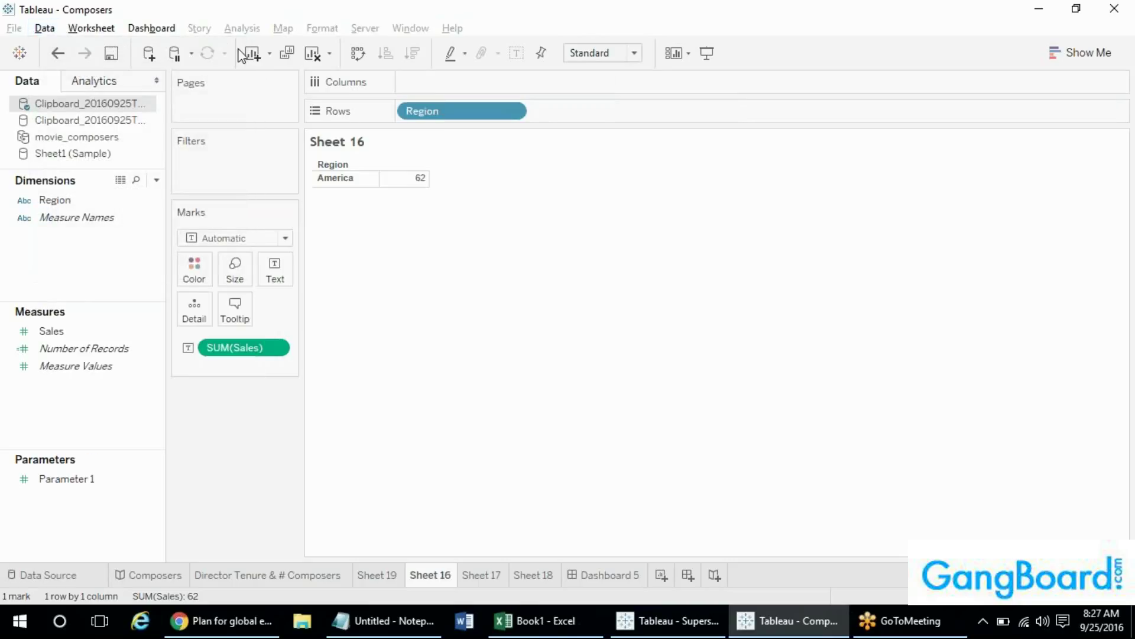
# - Pause auto updates, remove SUM(Sales) from the Marks card, then resume and refresh the view
pyautogui.click(173, 57)
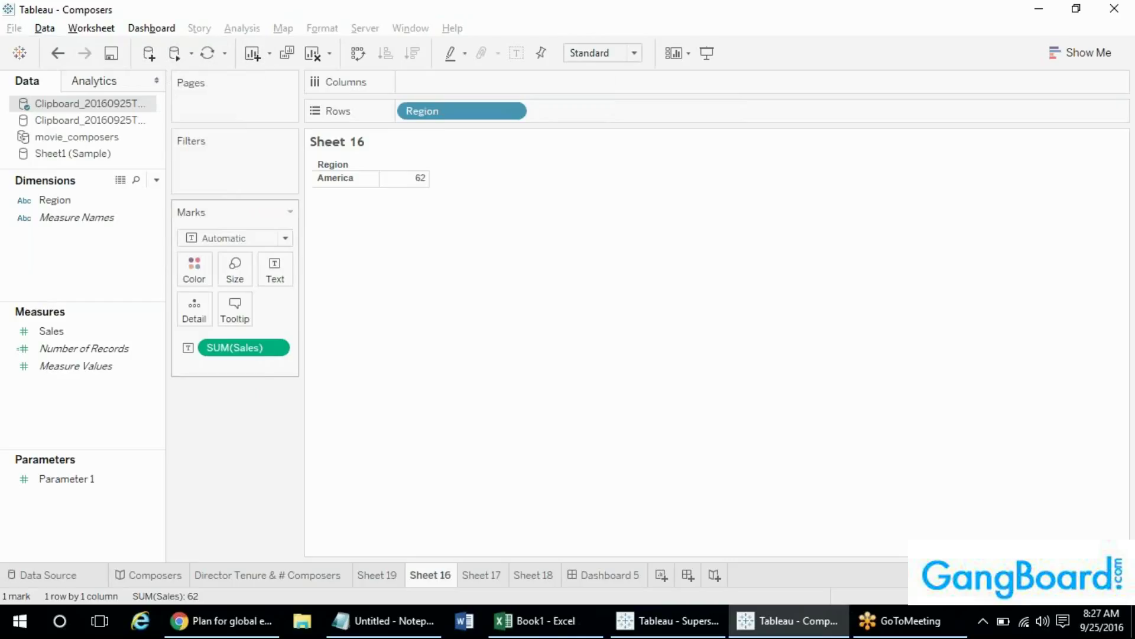
pyautogui.moveTo(237, 347); pyautogui.dragTo(247, 444)
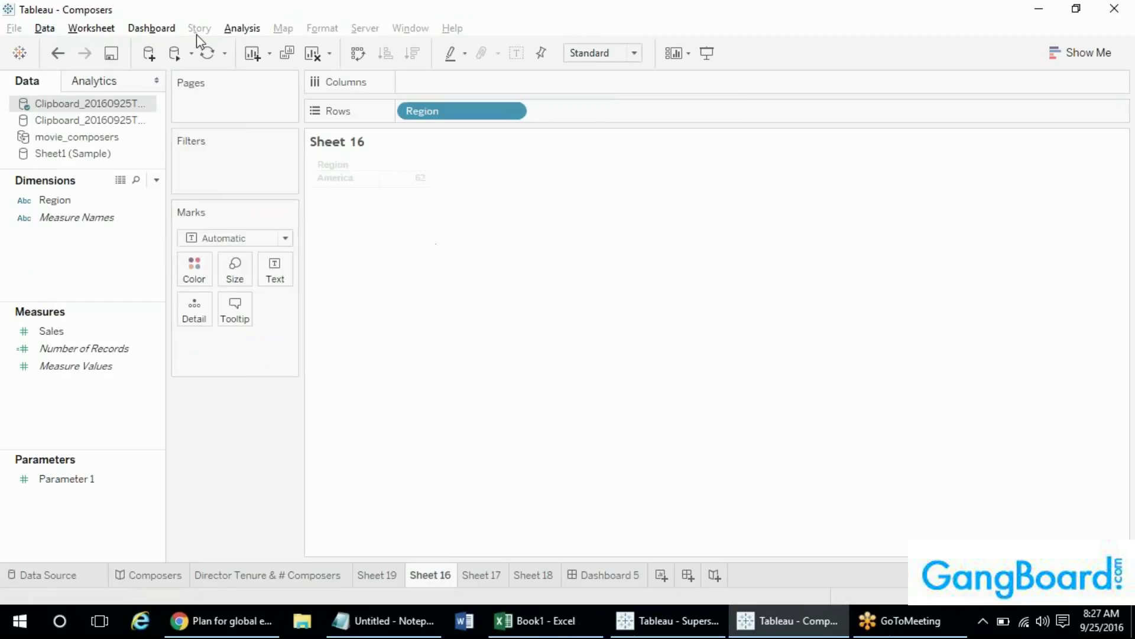
pyautogui.click(175, 53)
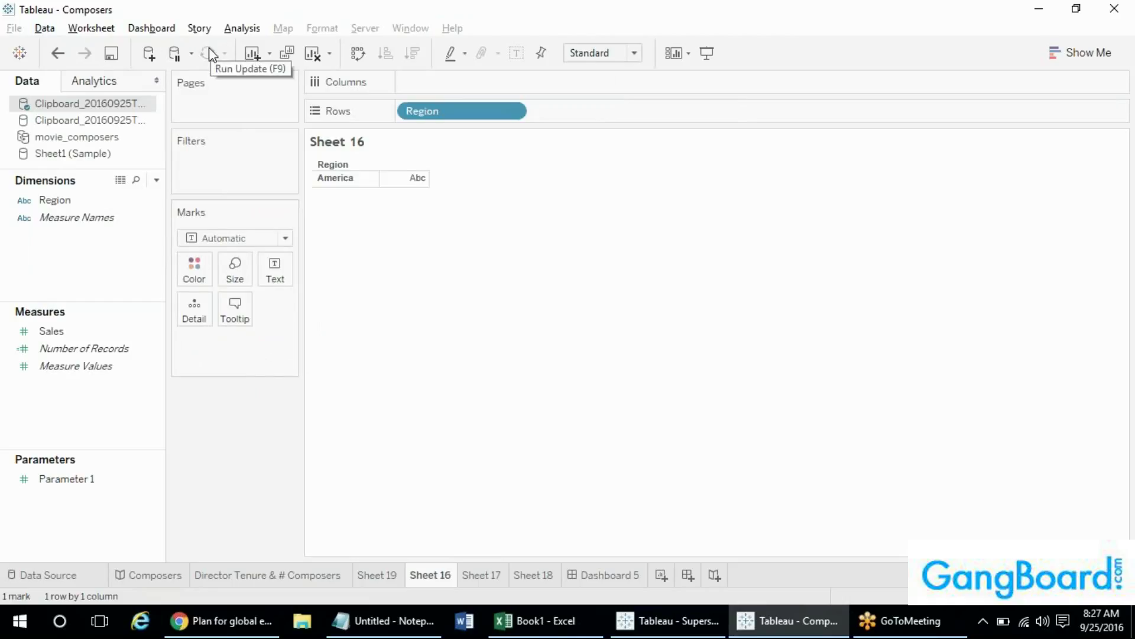
pyautogui.click(175, 53)
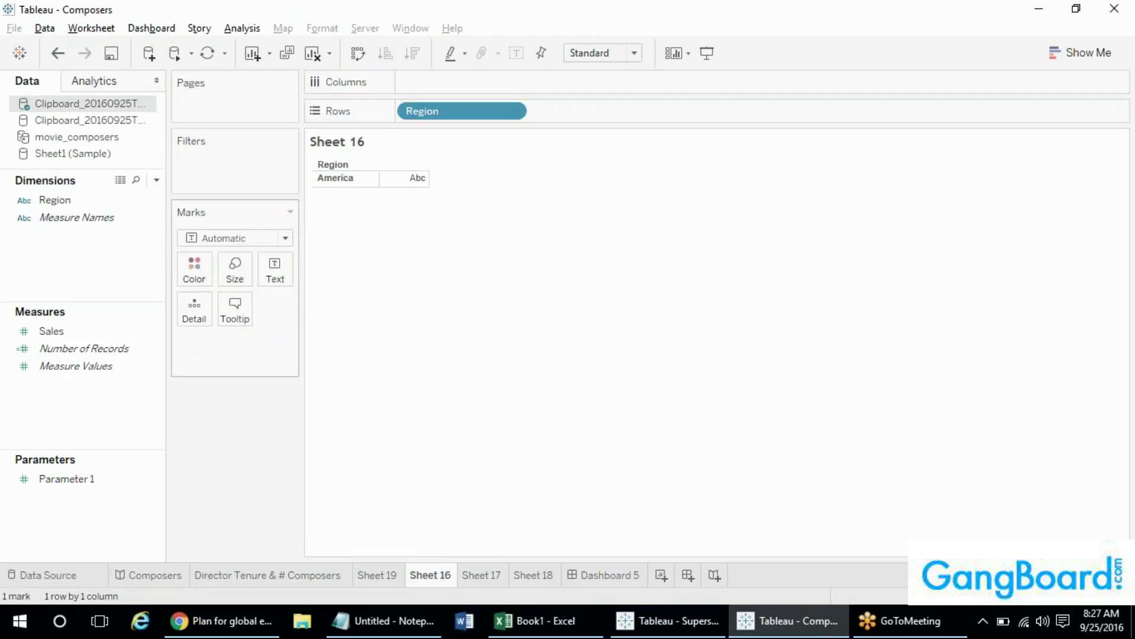
pyautogui.click(206, 54)
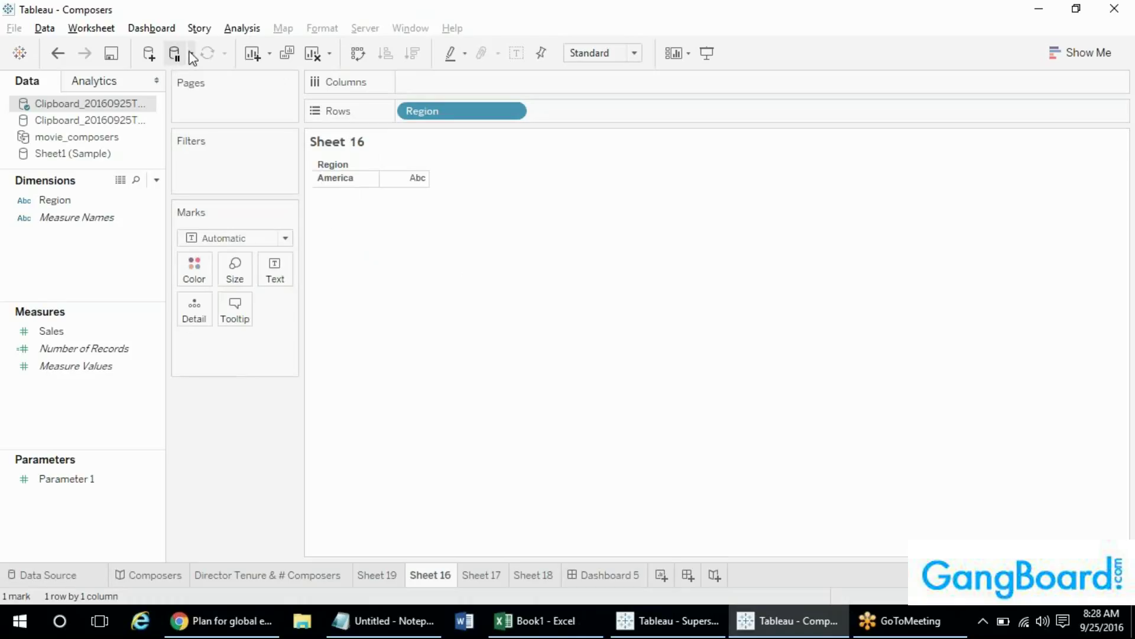
# - Pause auto updates again and review the auto-update and new-sheet options
pyautogui.click(179, 59)
pyautogui.click(192, 55)
pyautogui.click(220, 50)
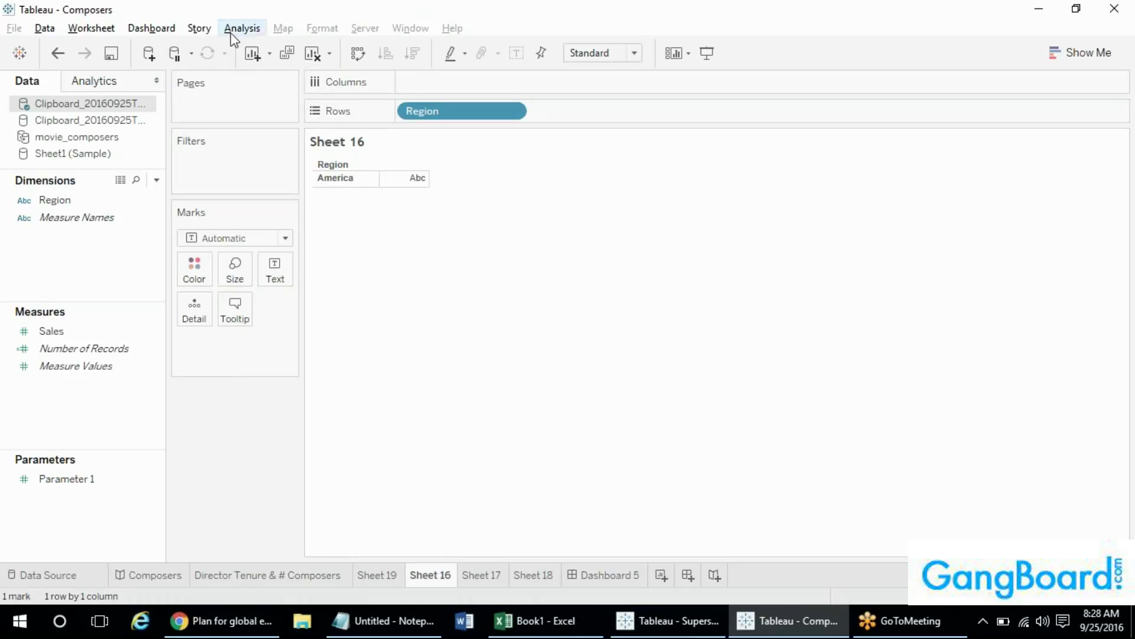
pyautogui.click(270, 54)
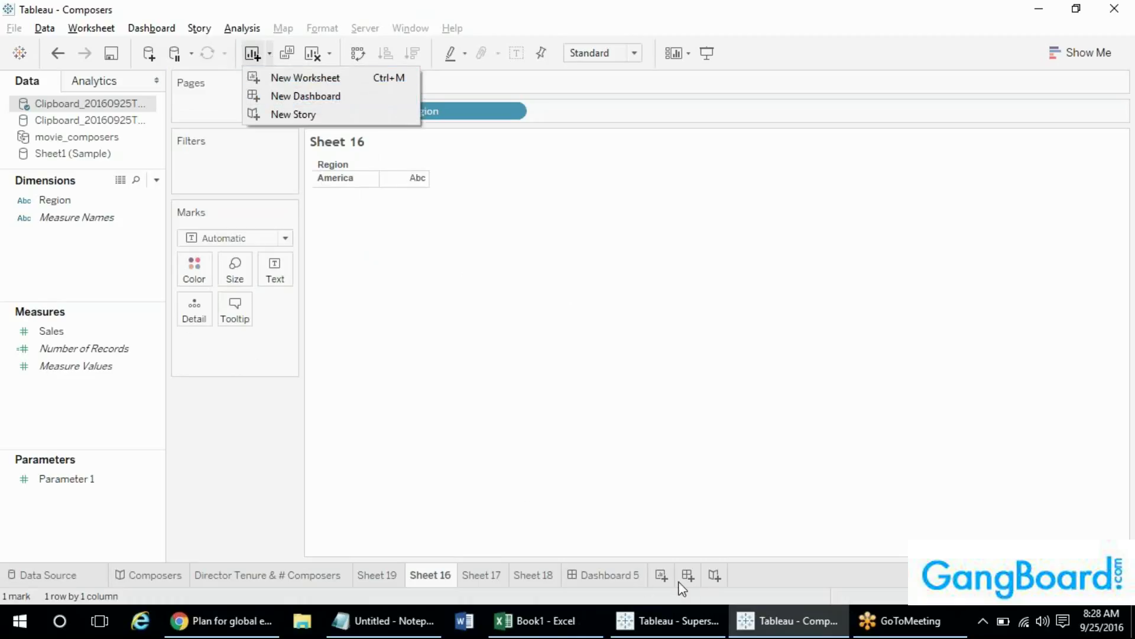
# - Duplicate Sheet 16 as the new Sheet 20
pyautogui.click(284, 7)
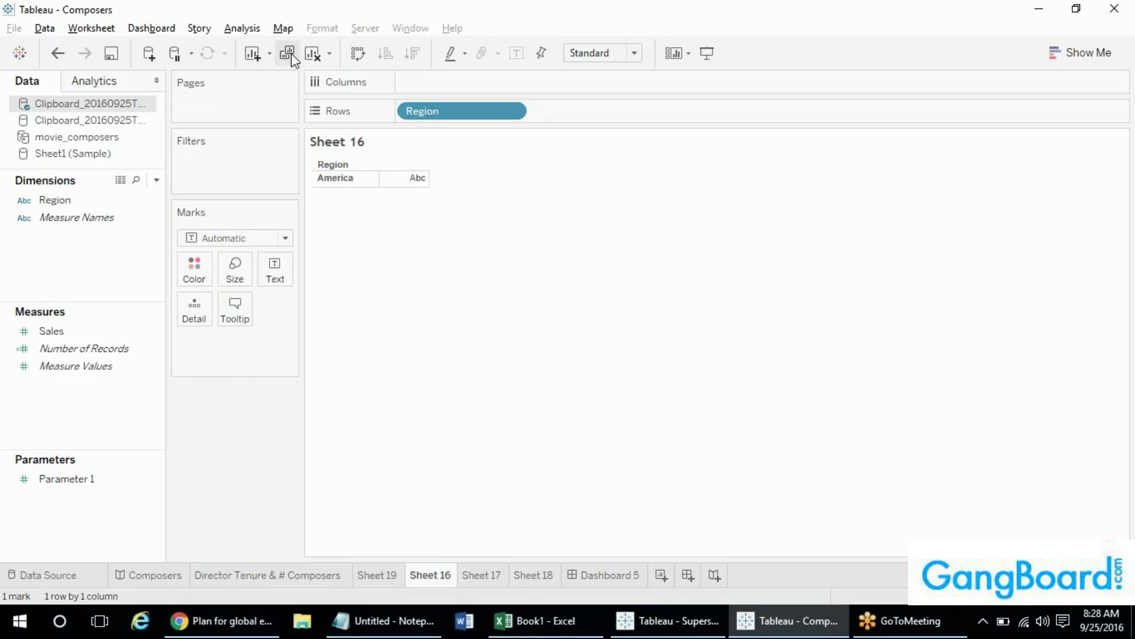
pyautogui.click(290, 54)
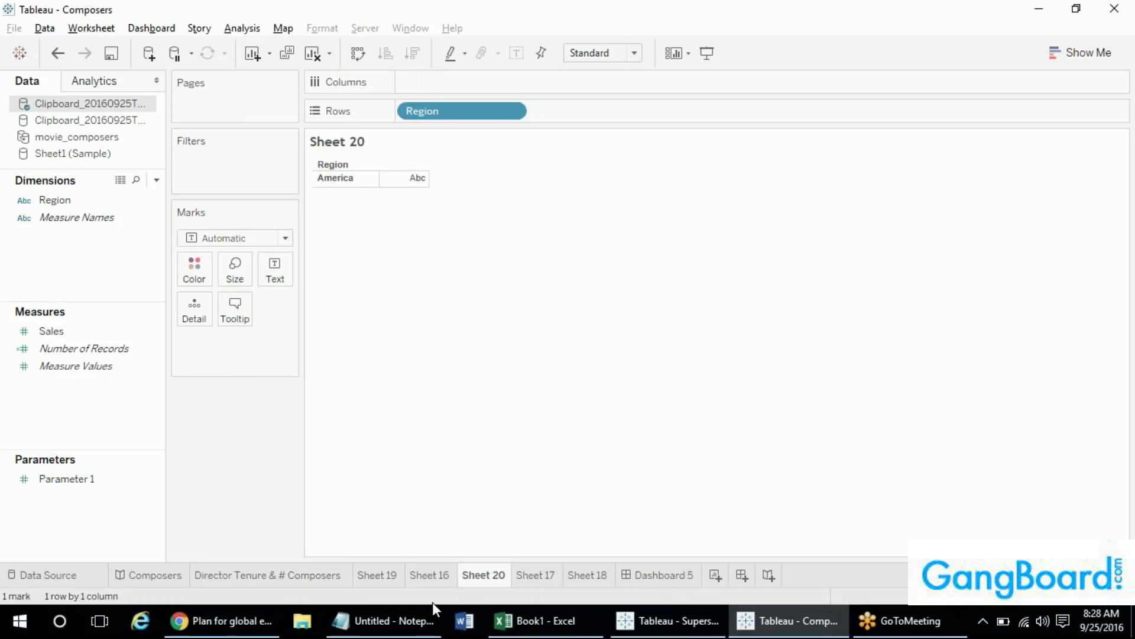
pyautogui.click(442, 582)
pyautogui.click(485, 579)
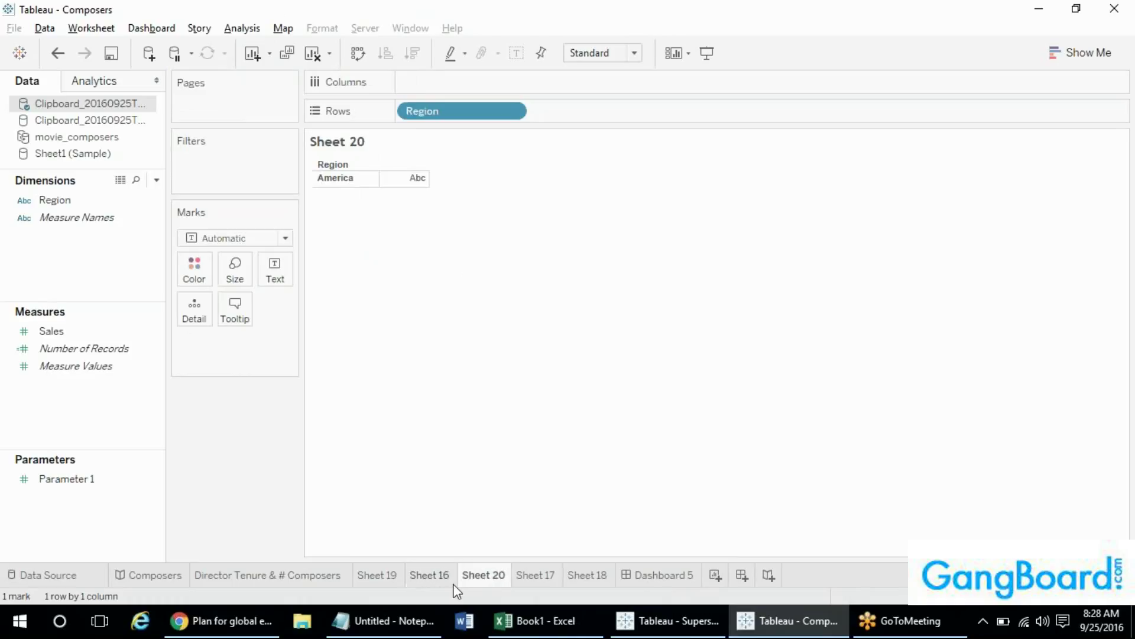
# - Clear everything off Sheet 20, then return to Sheet 16
pyautogui.rightClick(484, 574)
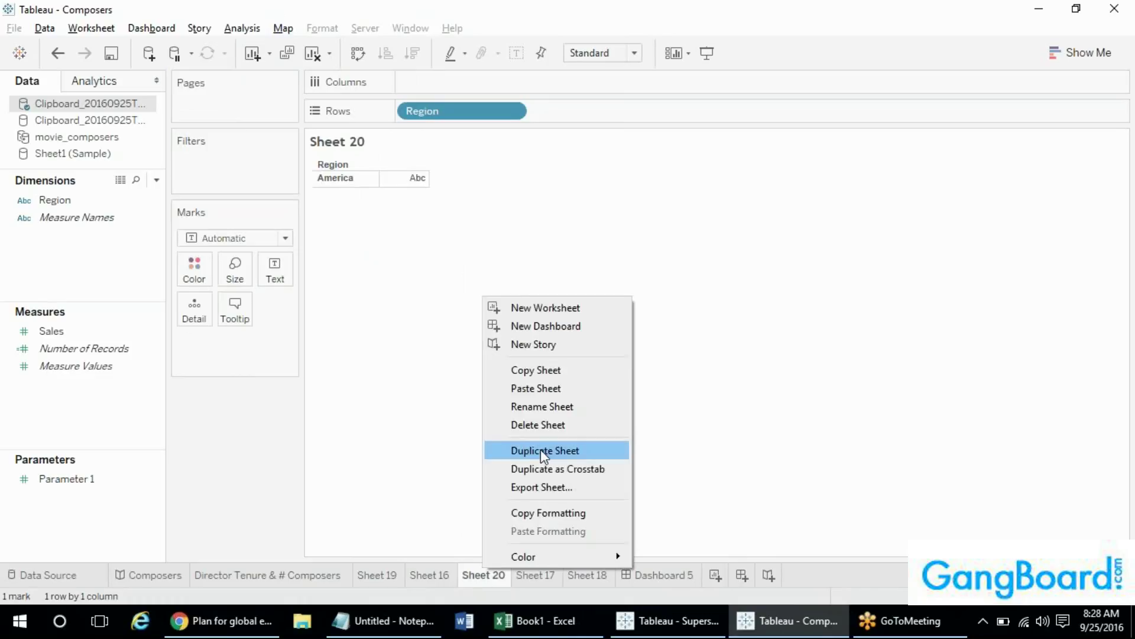
pyautogui.click(279, 9)
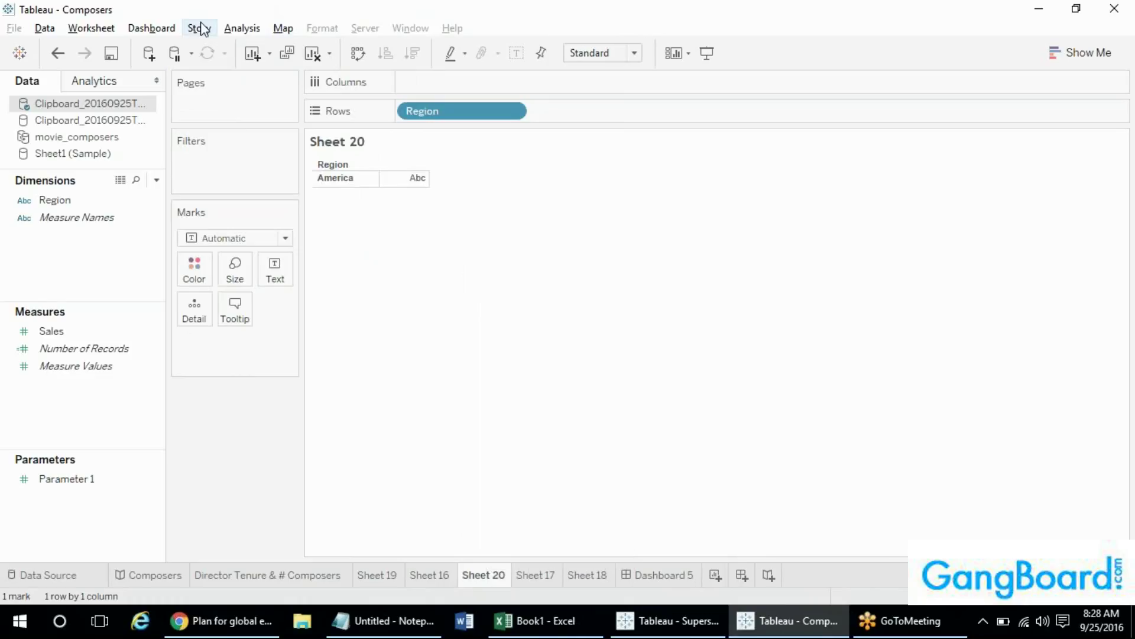
pyautogui.click(311, 55)
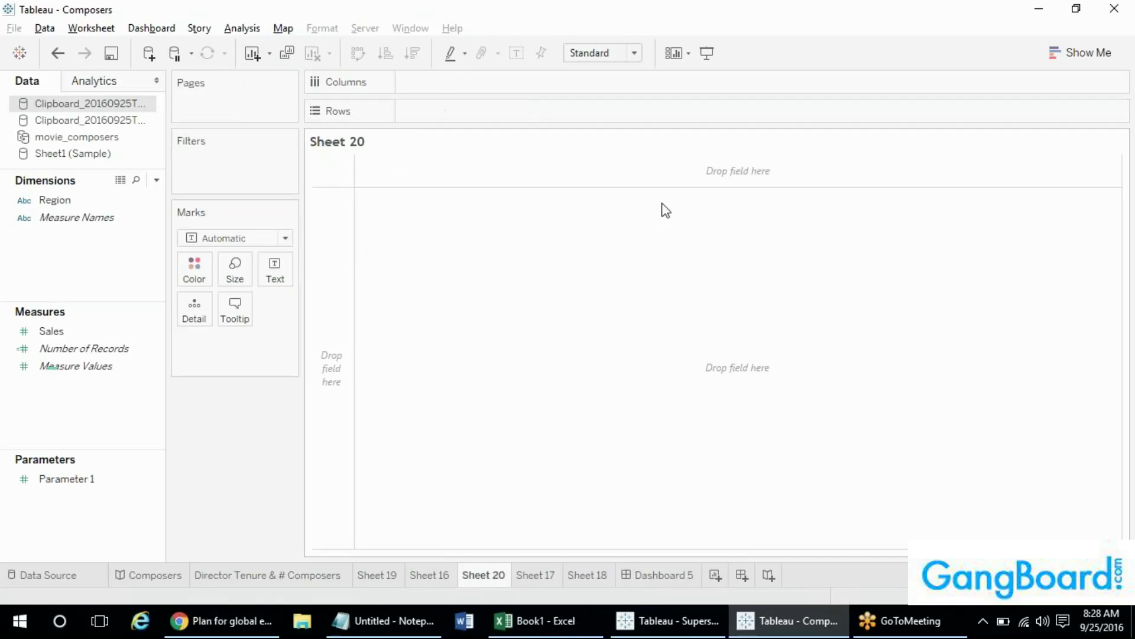
pyautogui.click(280, 28)
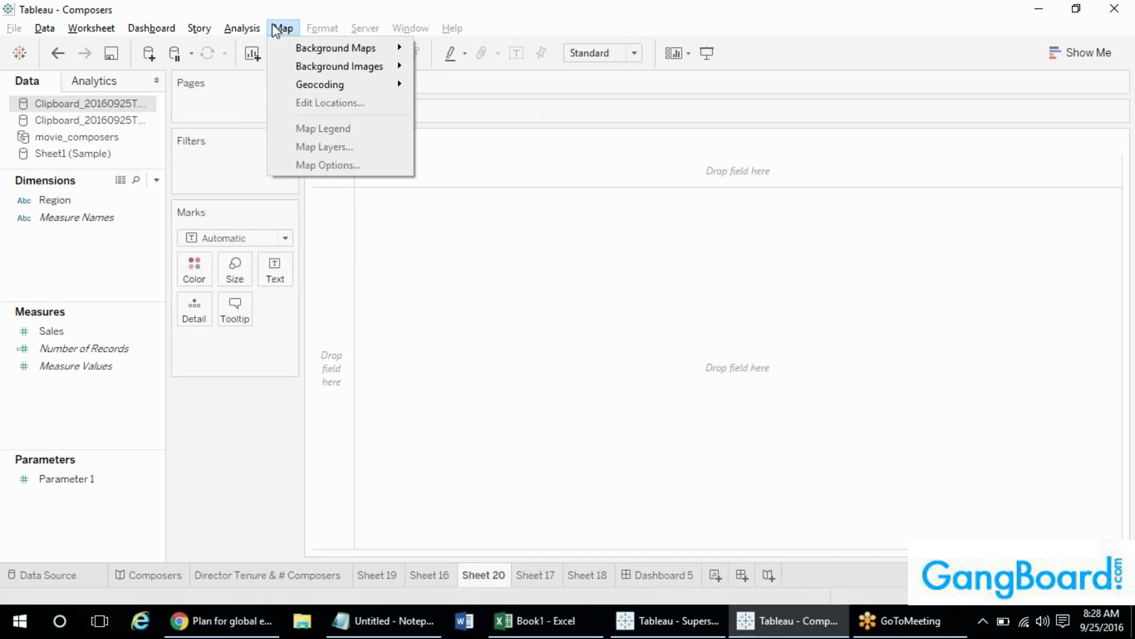
pyautogui.click(249, 31)
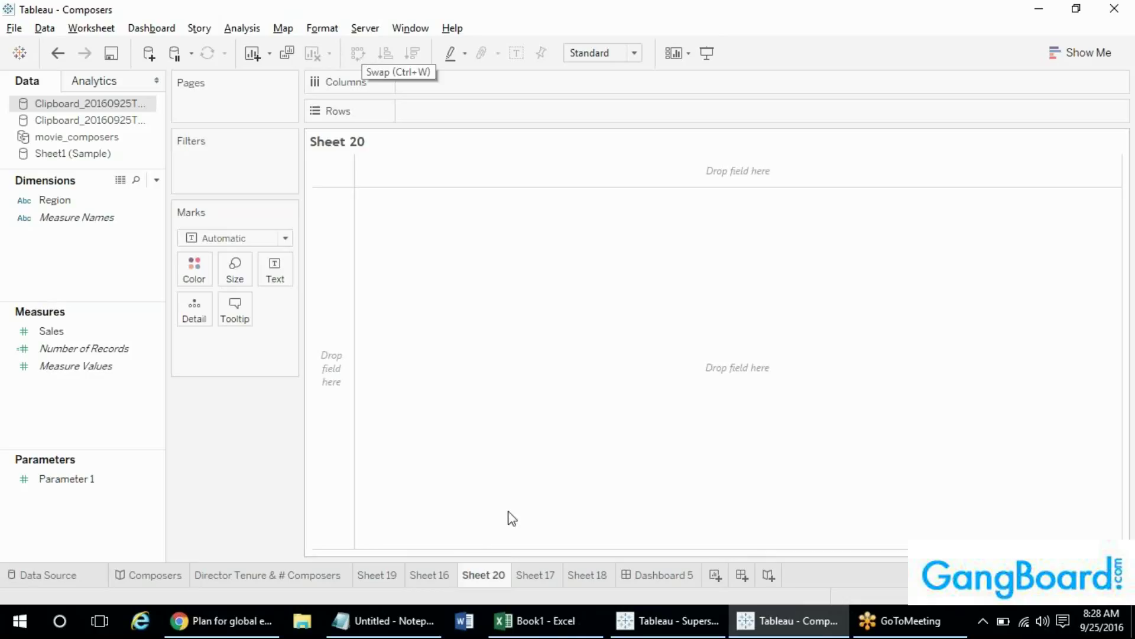
pyautogui.click(432, 575)
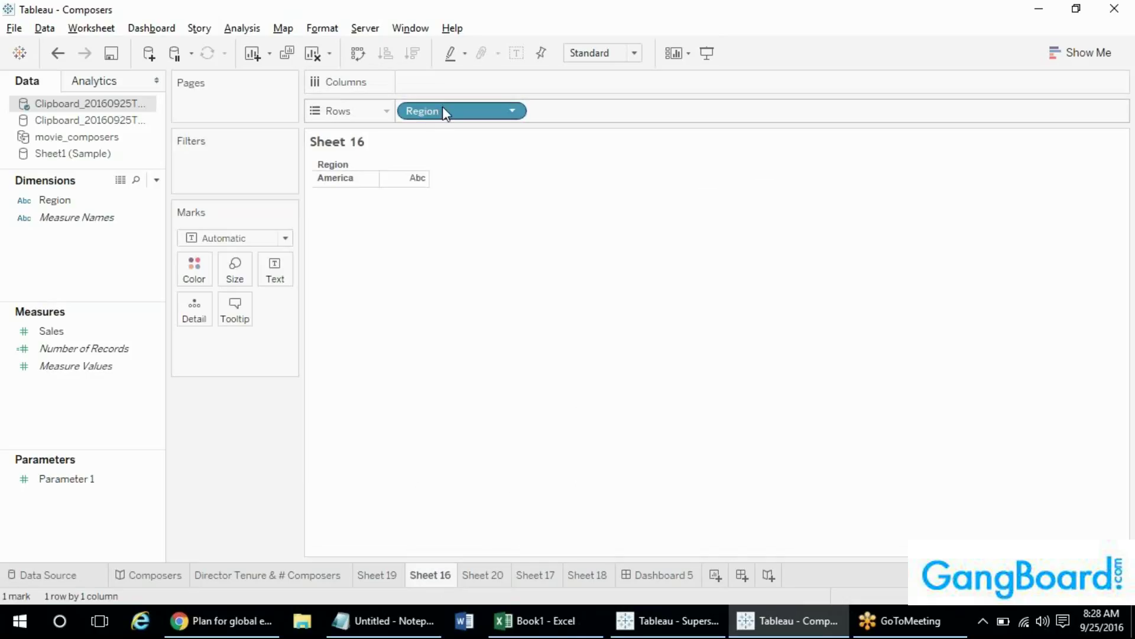
# - Swap Region from Rows to Columns and set highlighting to All Fields
pyautogui.click(356, 54)
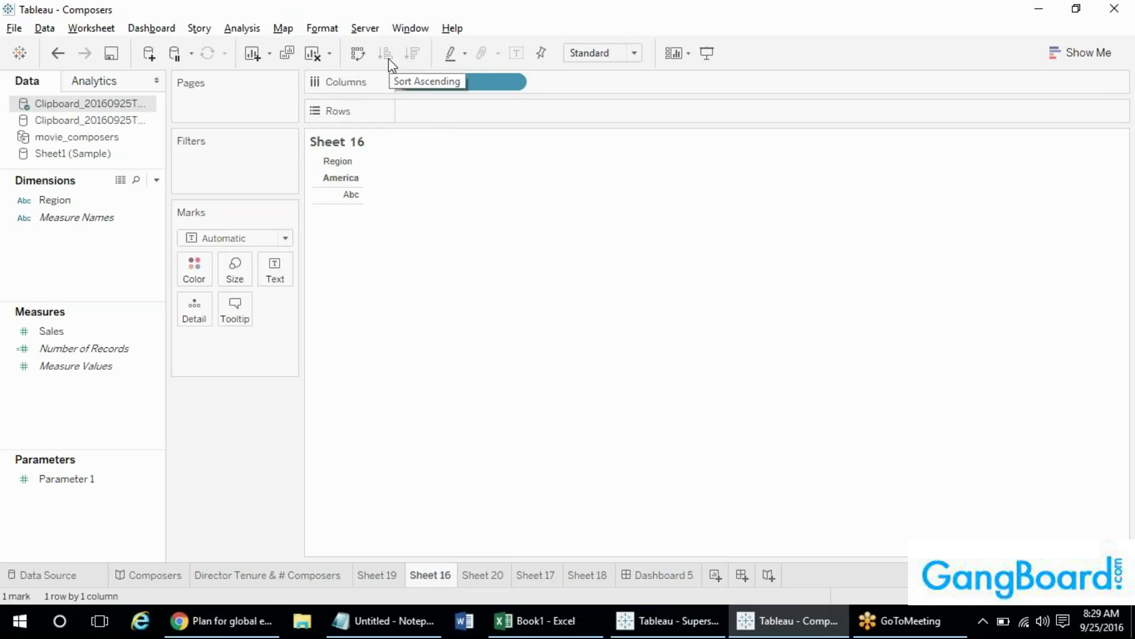
pyautogui.click(452, 56)
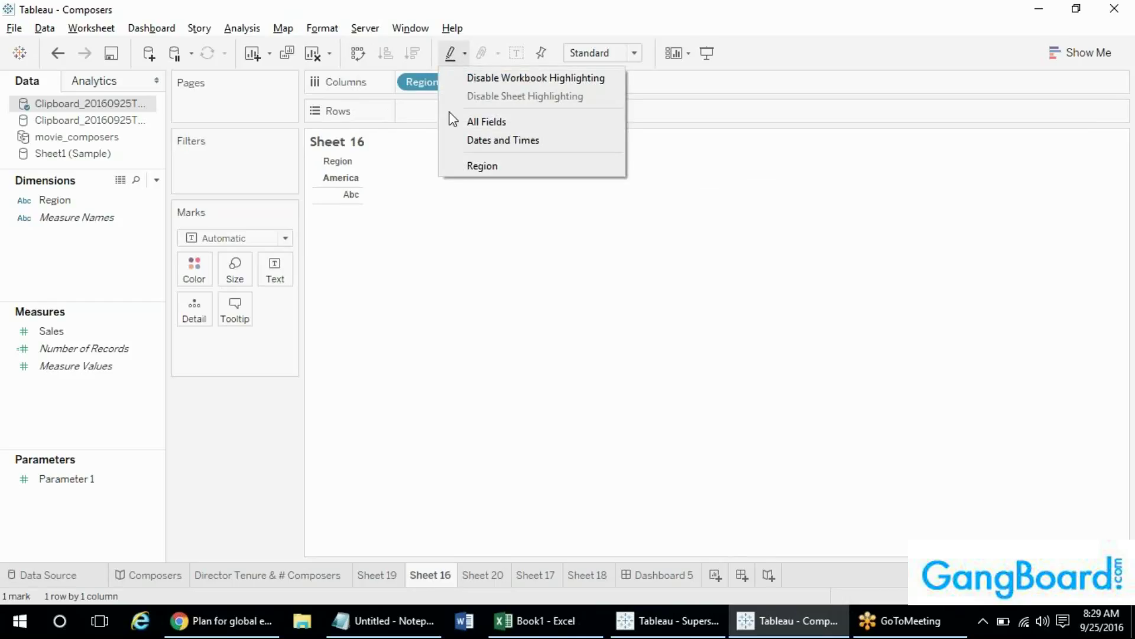
pyautogui.click(458, 121)
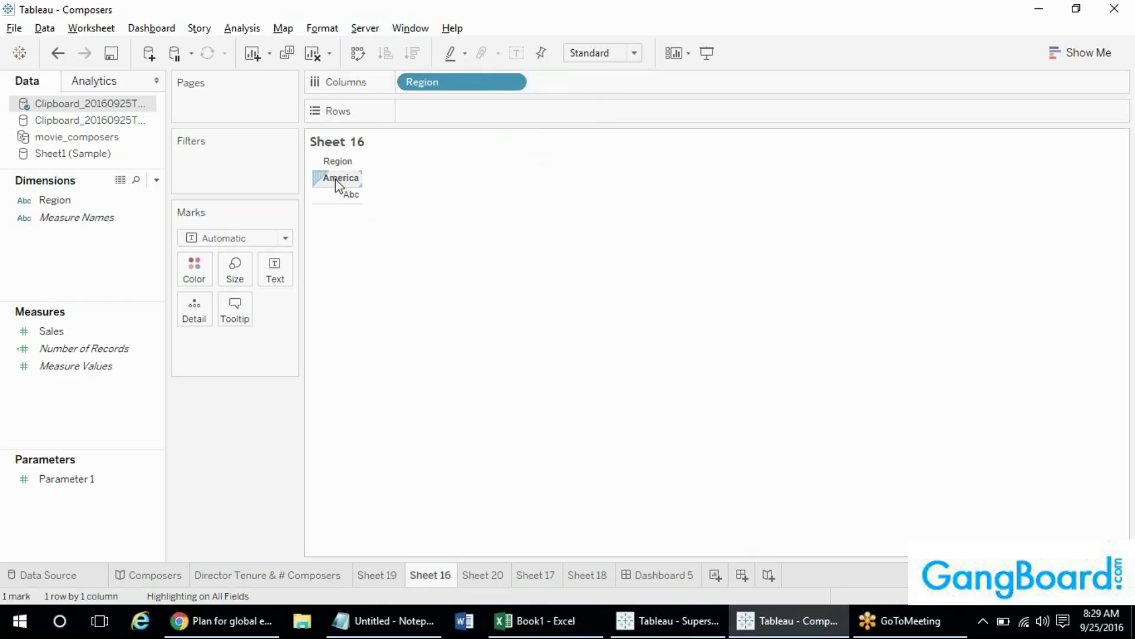
pyautogui.moveTo(341, 191)
# - Switch to the Director Tenure & # Composers sheet and show mark labels
pyautogui.click(244, 575)
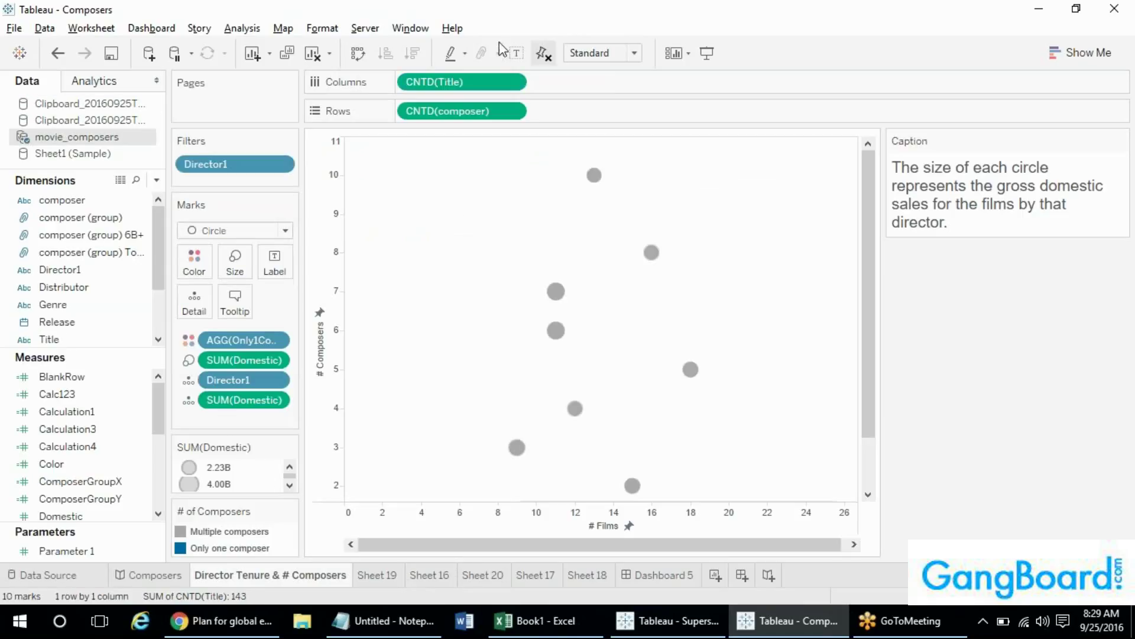
pyautogui.click(515, 51)
pyautogui.moveTo(596, 183)
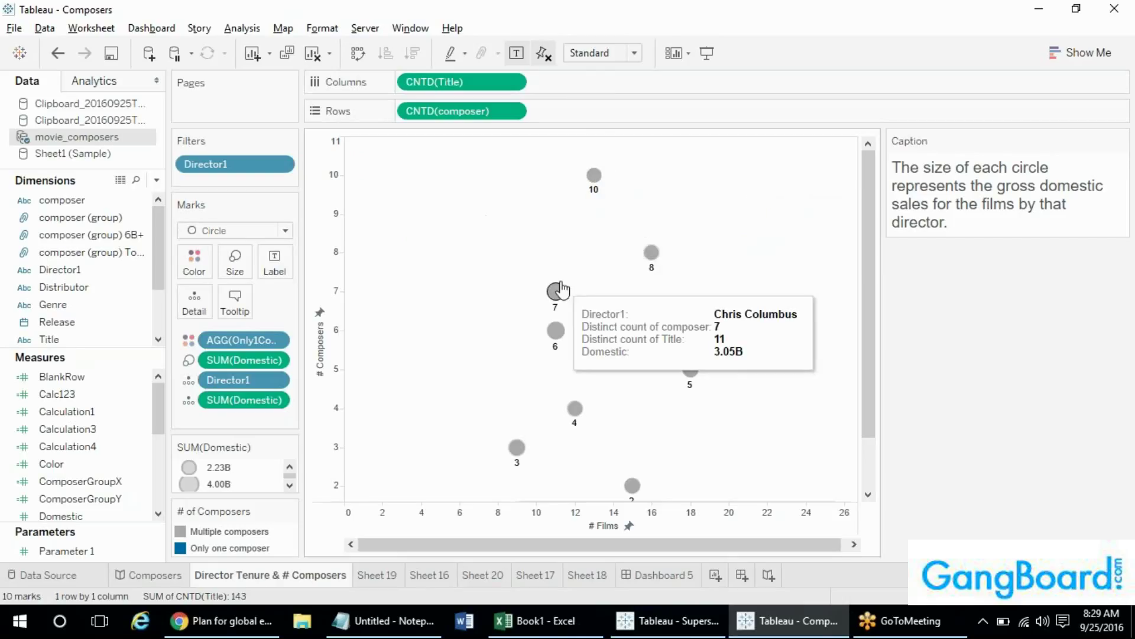
pyautogui.moveTo(561, 292)
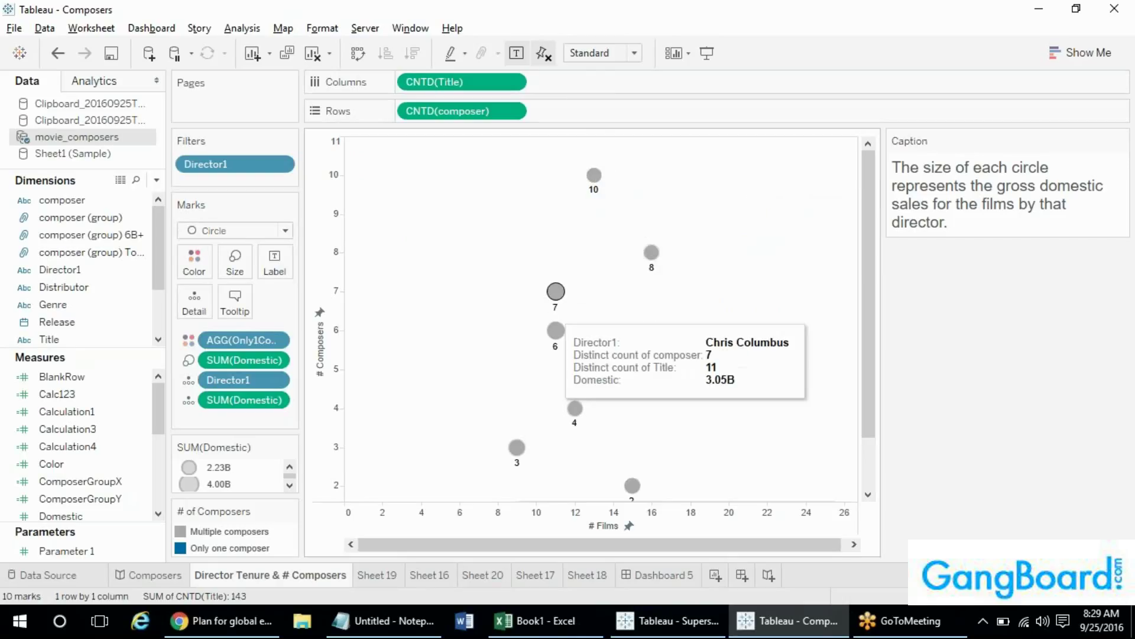
# - Try Square and Bar mark types, then settle on hollow circle Shape marks
pyautogui.click(217, 231)
pyautogui.click(218, 231)
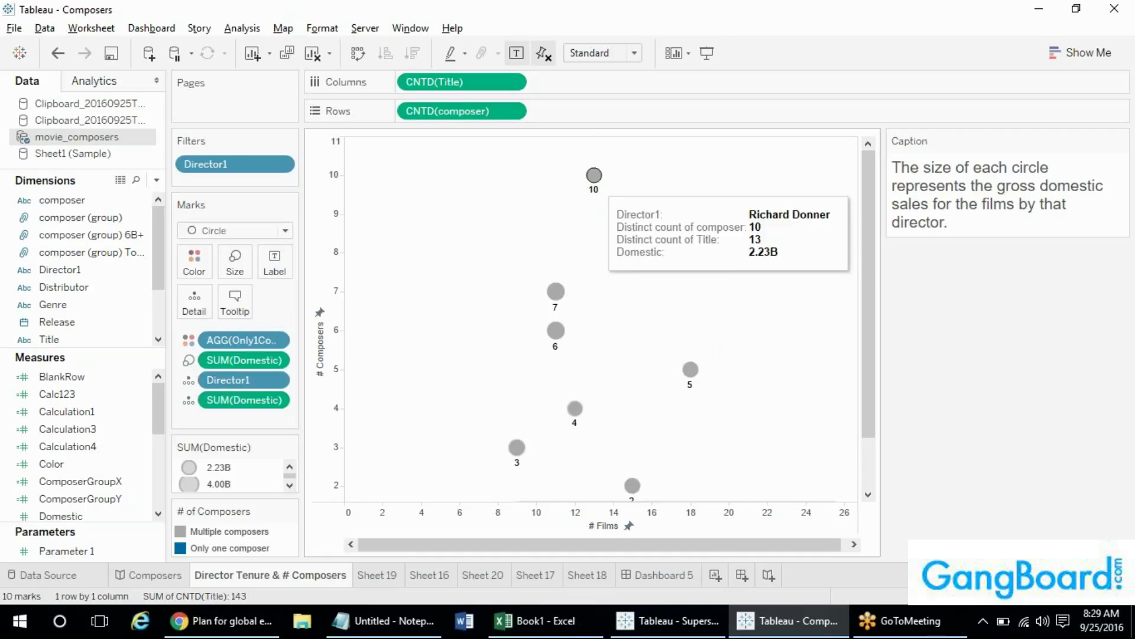
pyautogui.moveTo(651, 252)
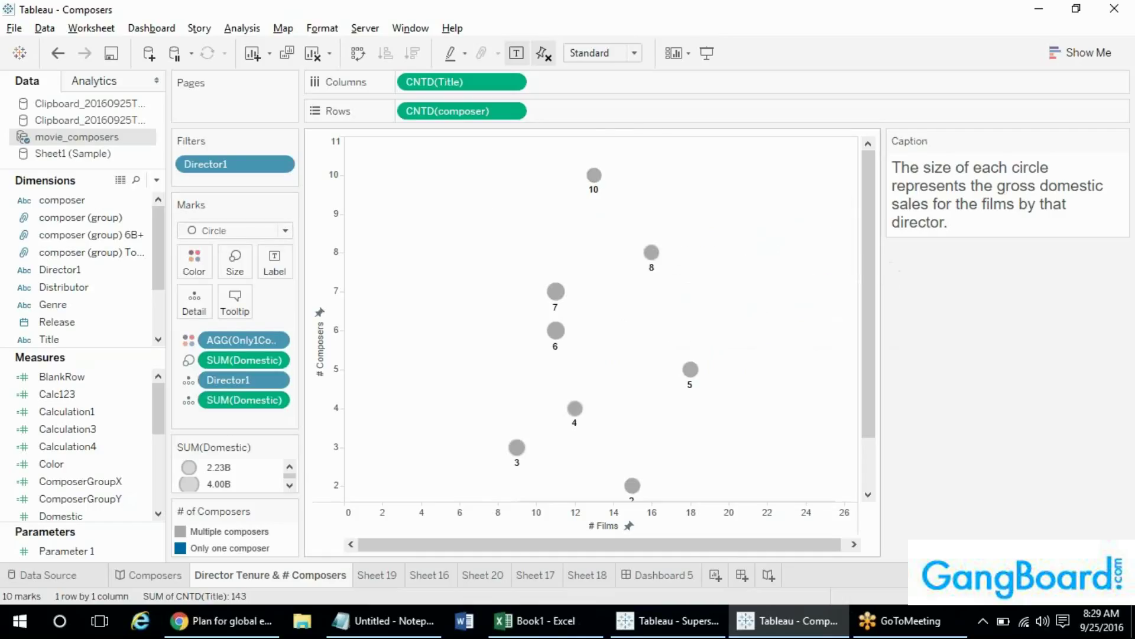
pyautogui.click(216, 231)
pyautogui.click(214, 318)
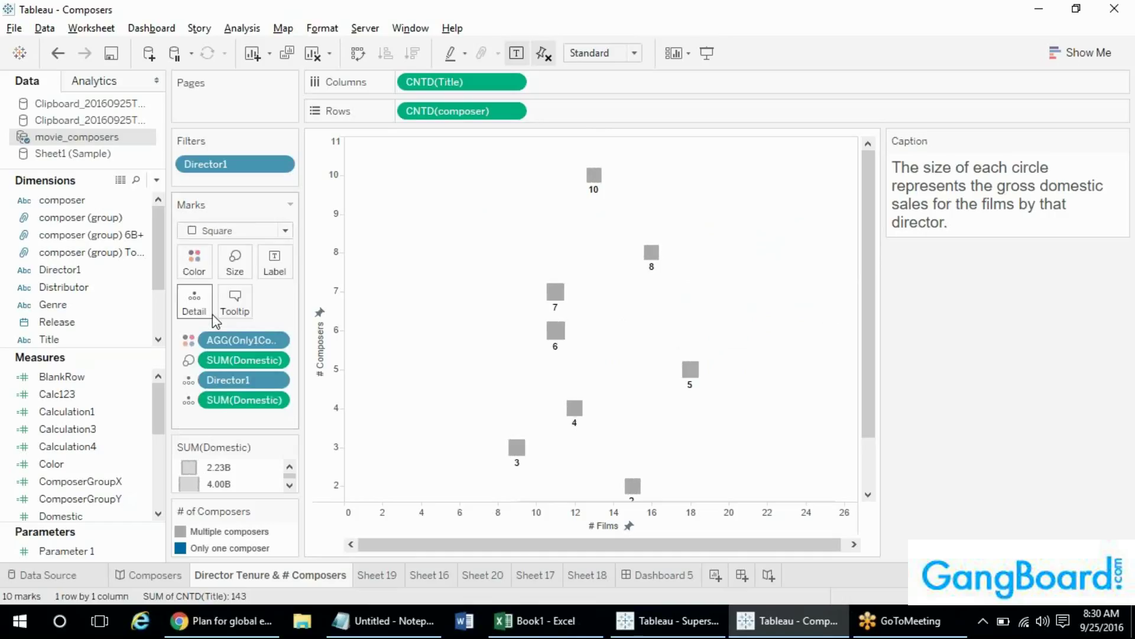
pyautogui.click(234, 231)
pyautogui.click(236, 271)
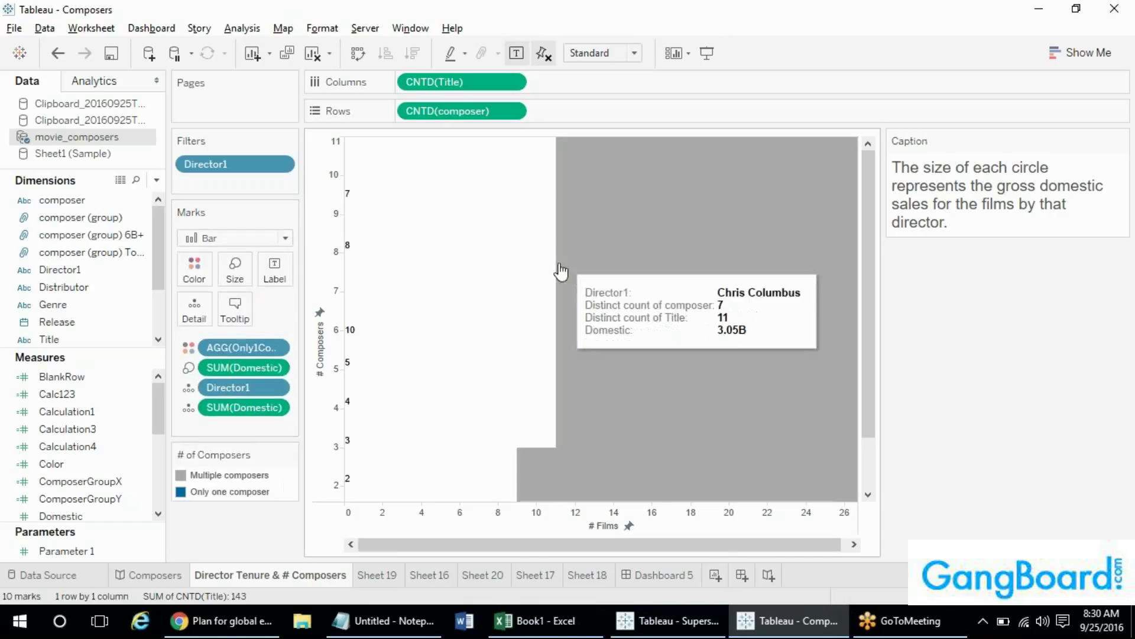
pyautogui.click(208, 237)
pyautogui.click(214, 359)
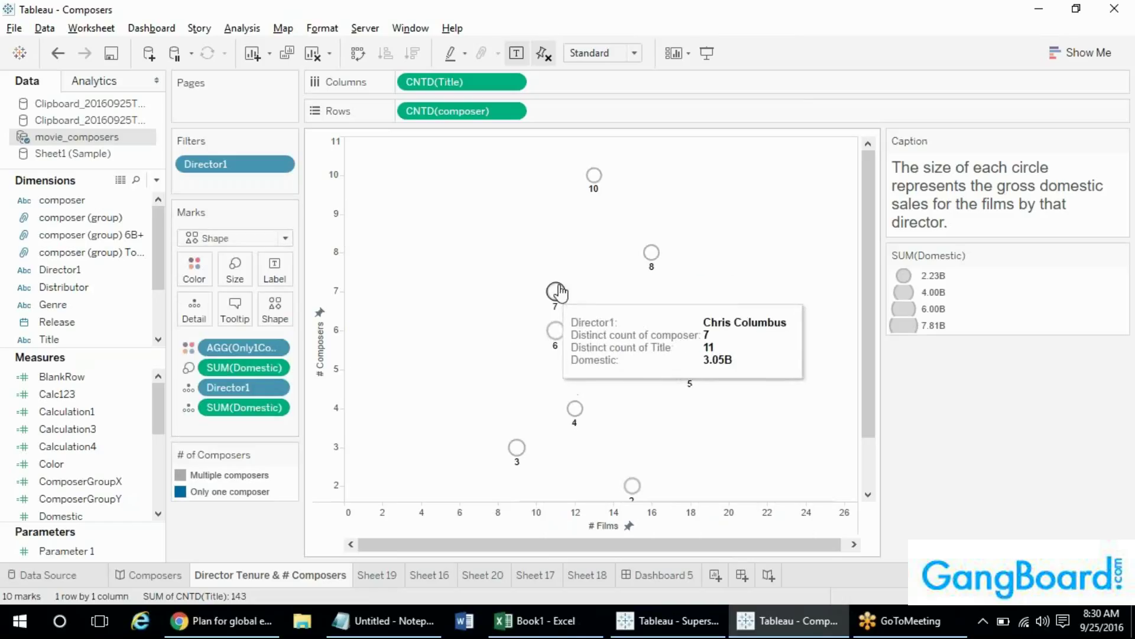
pyautogui.moveTo(553, 340)
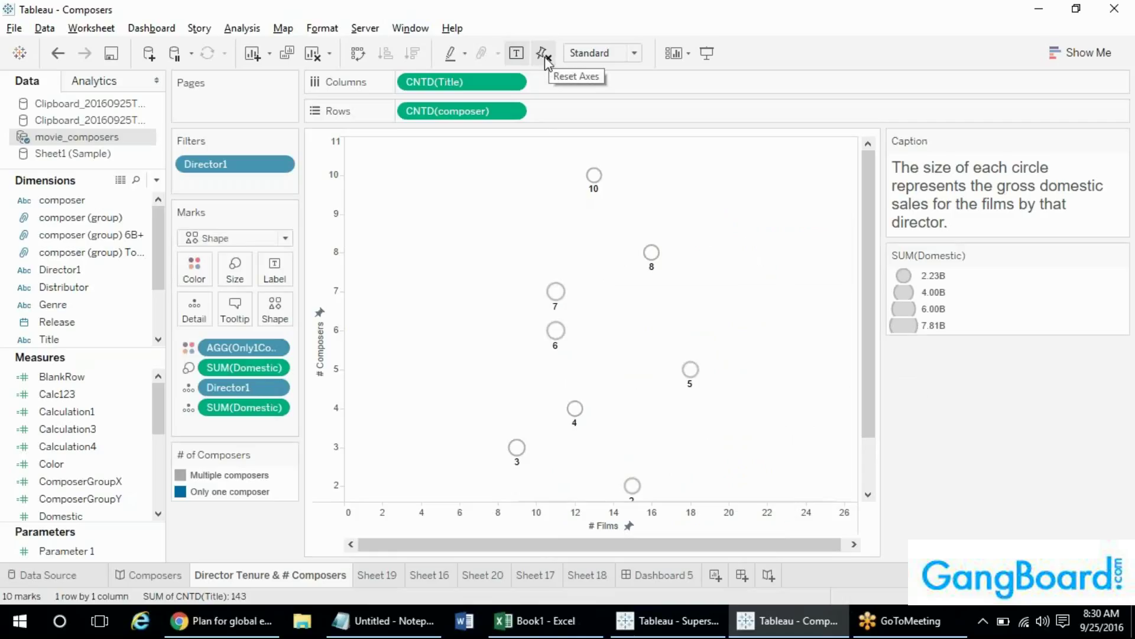
# - Give the # Films axis a fixed range, then reset it to automatic 0–26
pyautogui.click(541, 52)
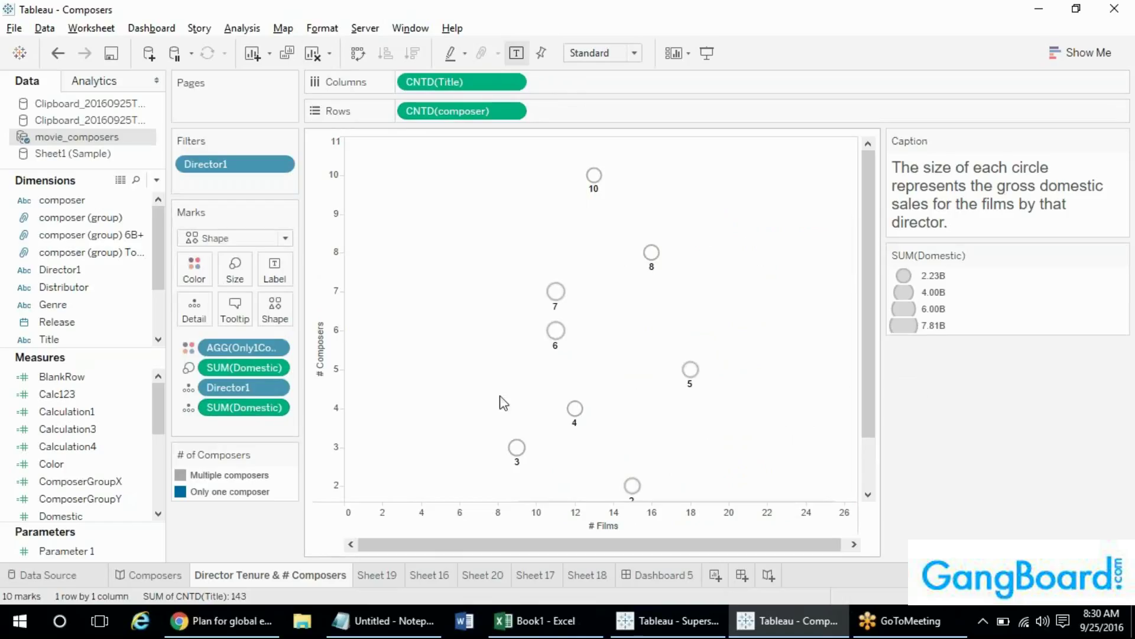
pyautogui.moveTo(555, 292)
pyautogui.doubleClick(539, 528)
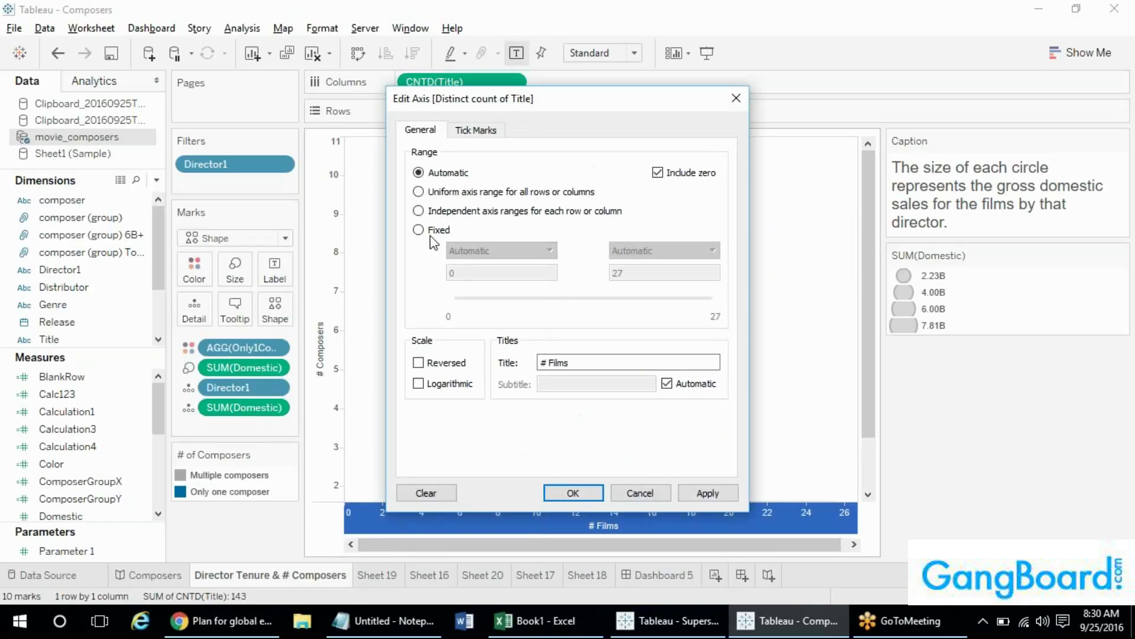
pyautogui.click(438, 231)
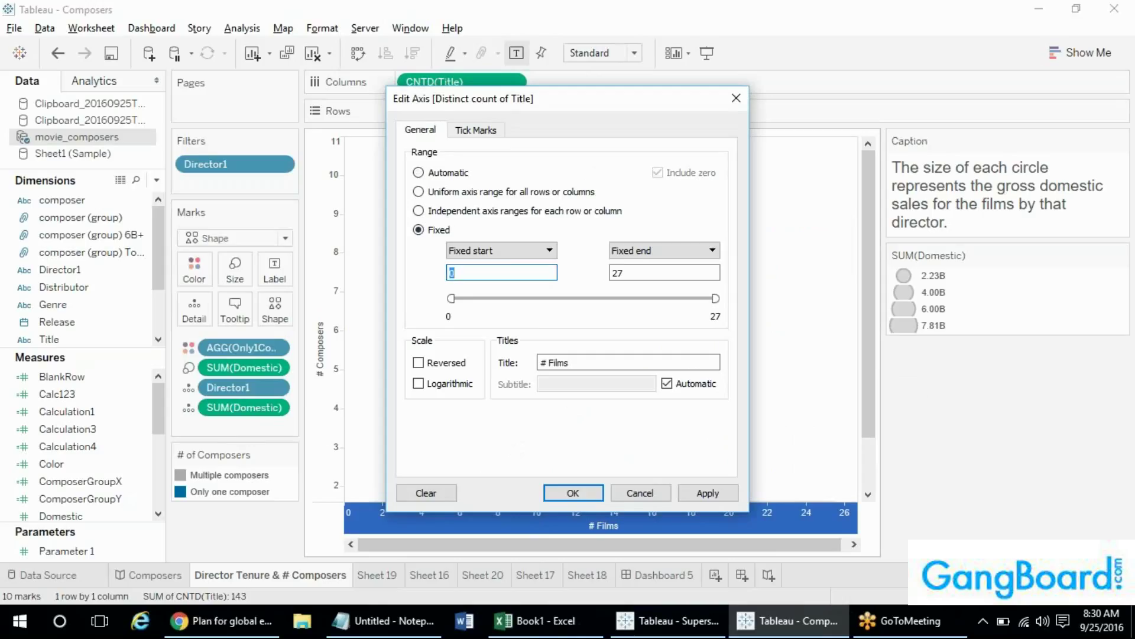
pyautogui.click(571, 489)
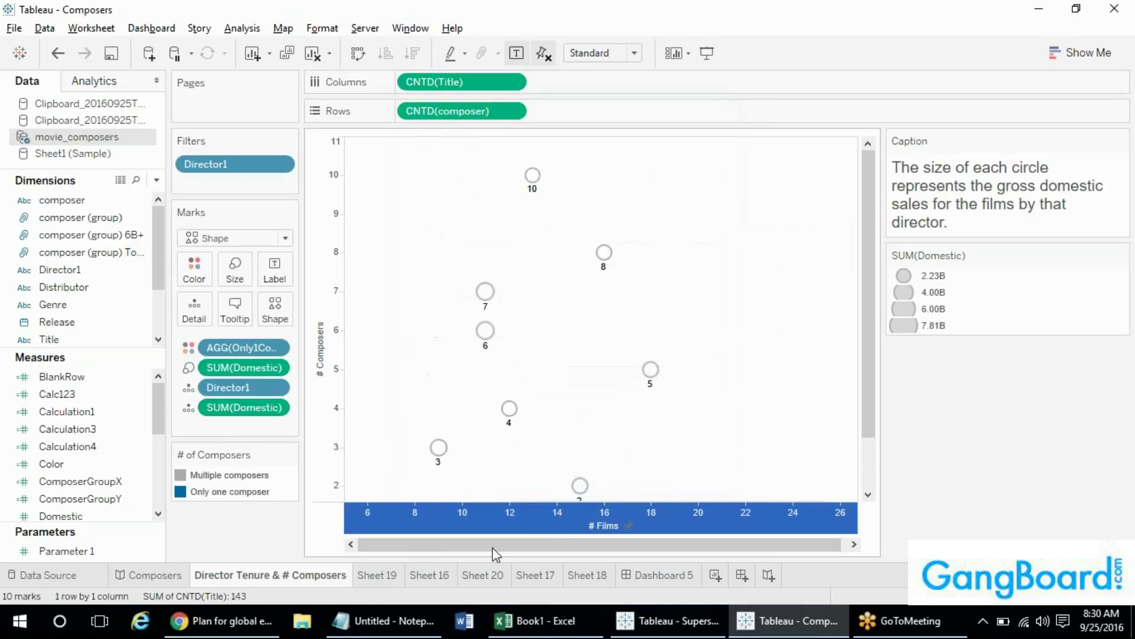
pyautogui.click(544, 54)
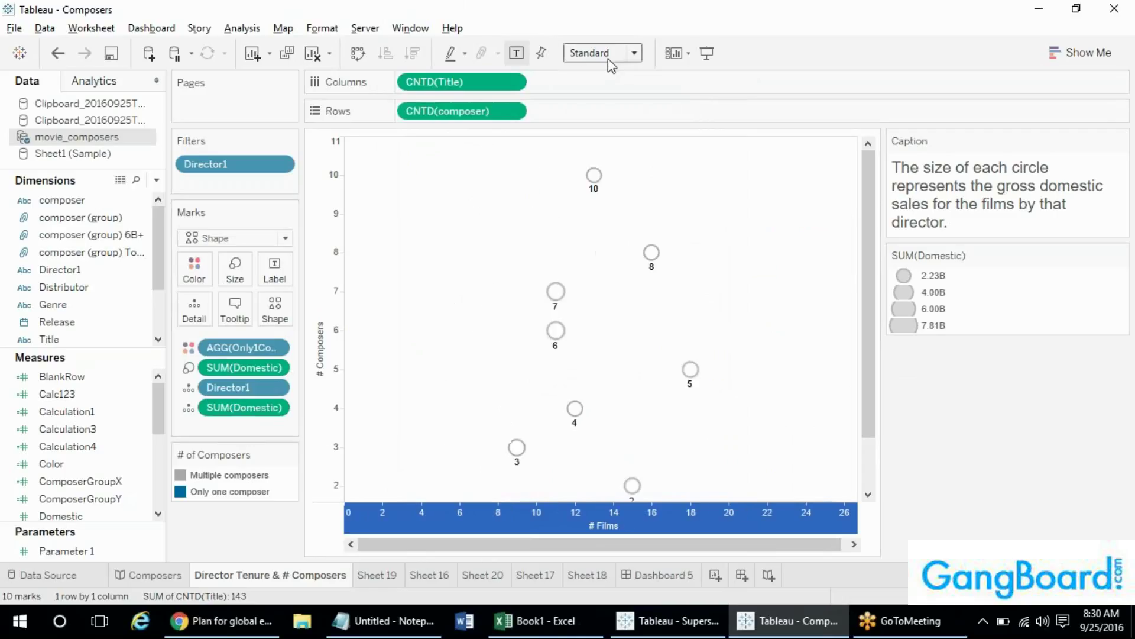
pyautogui.click(609, 58)
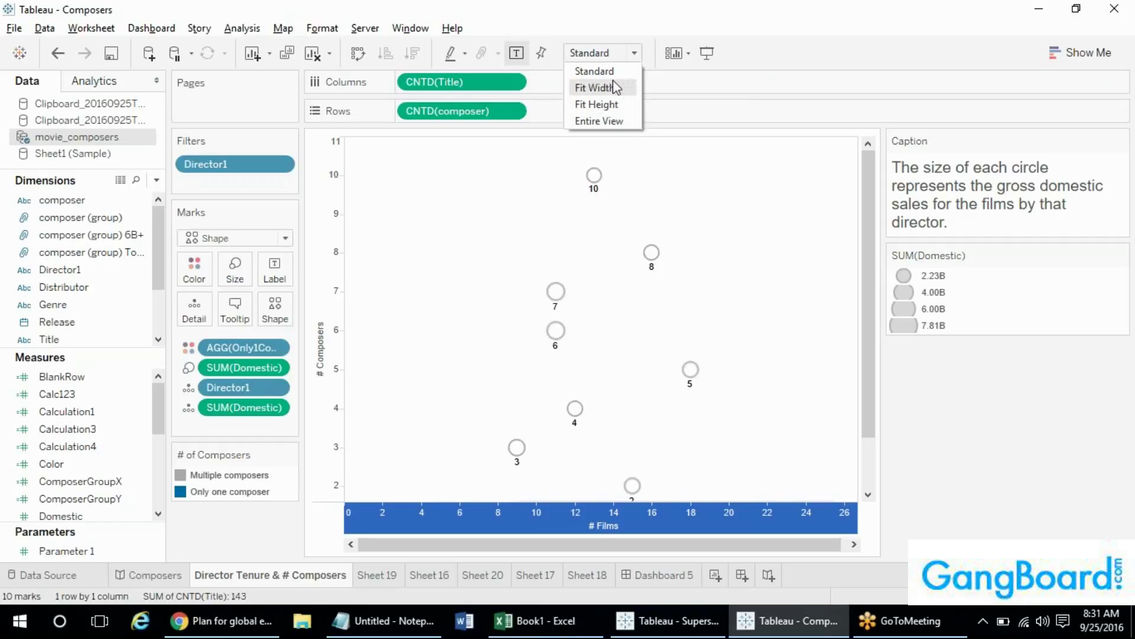
pyautogui.click(598, 121)
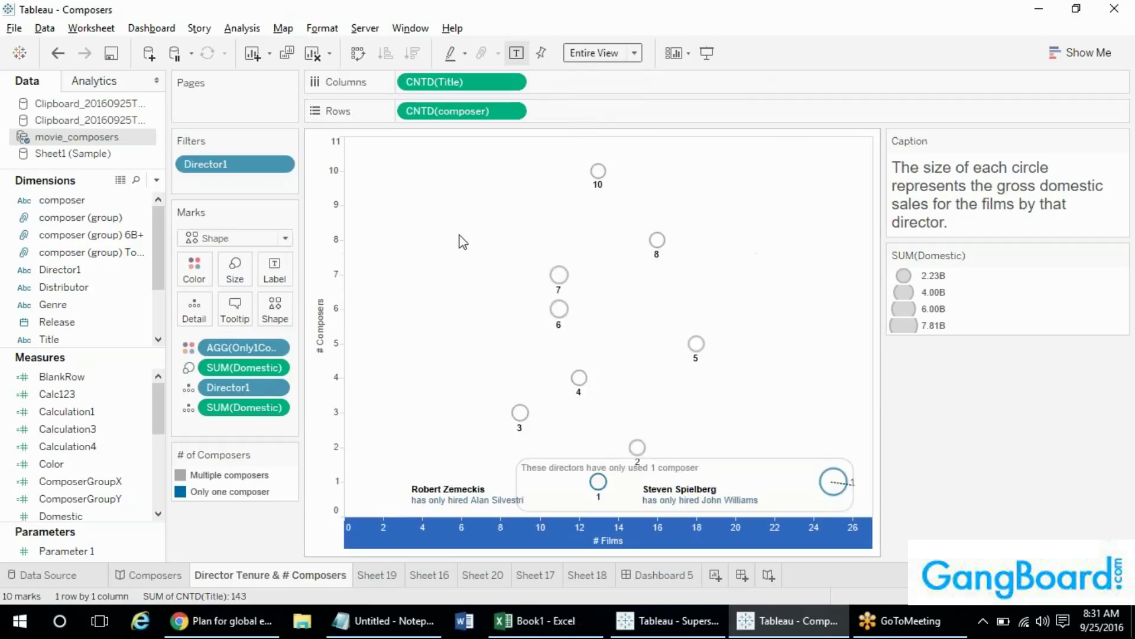
pyautogui.moveTo(635, 448)
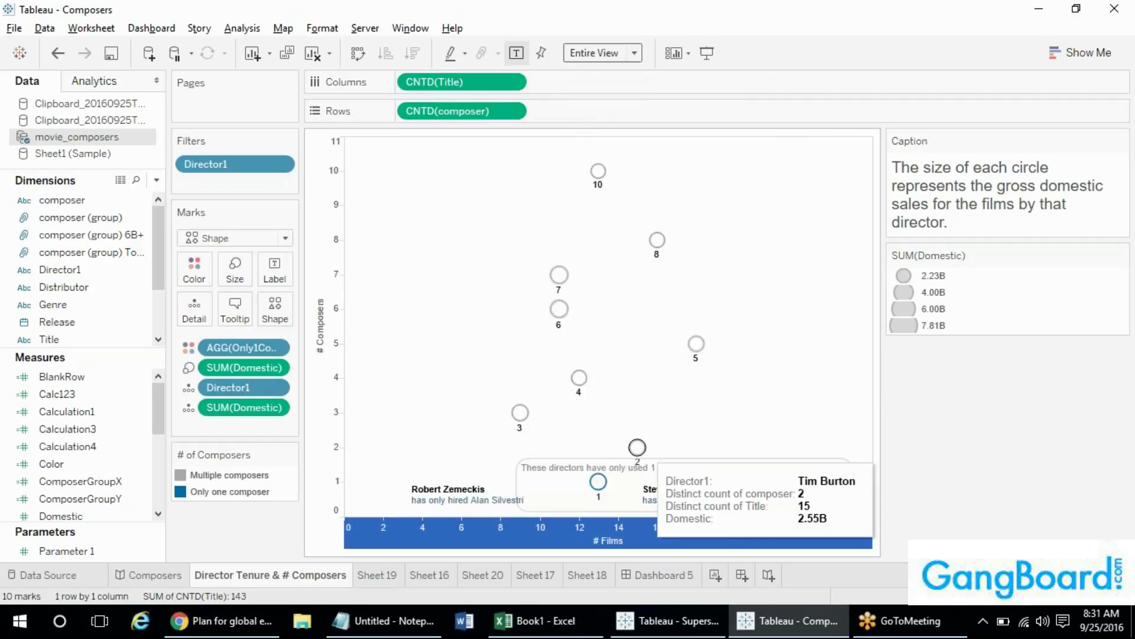
pyautogui.click(596, 56)
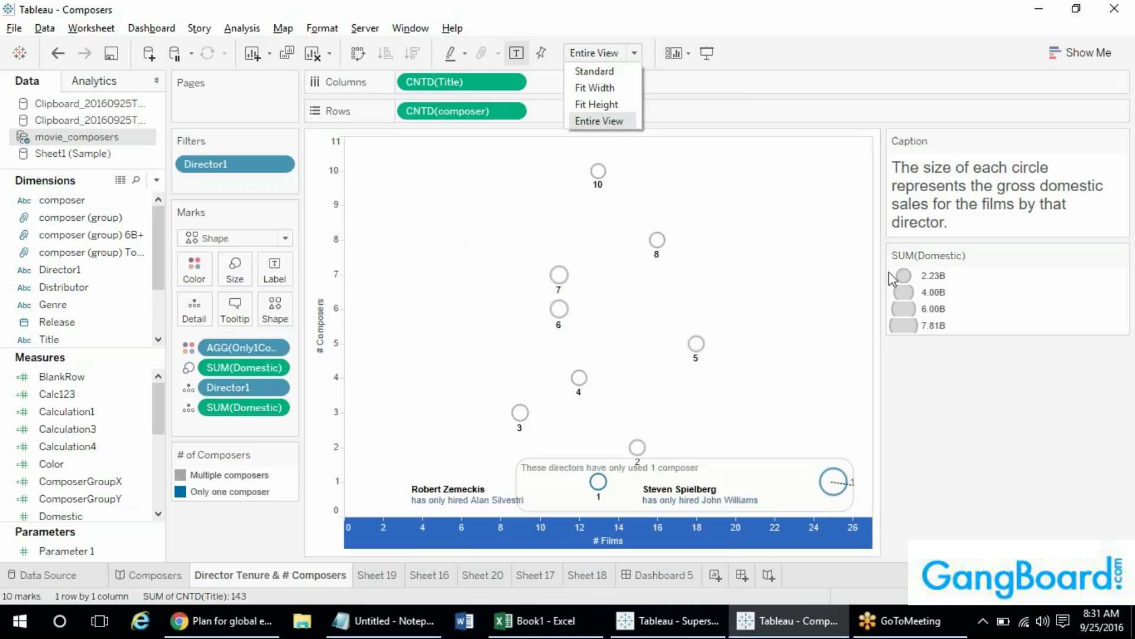
pyautogui.click(674, 217)
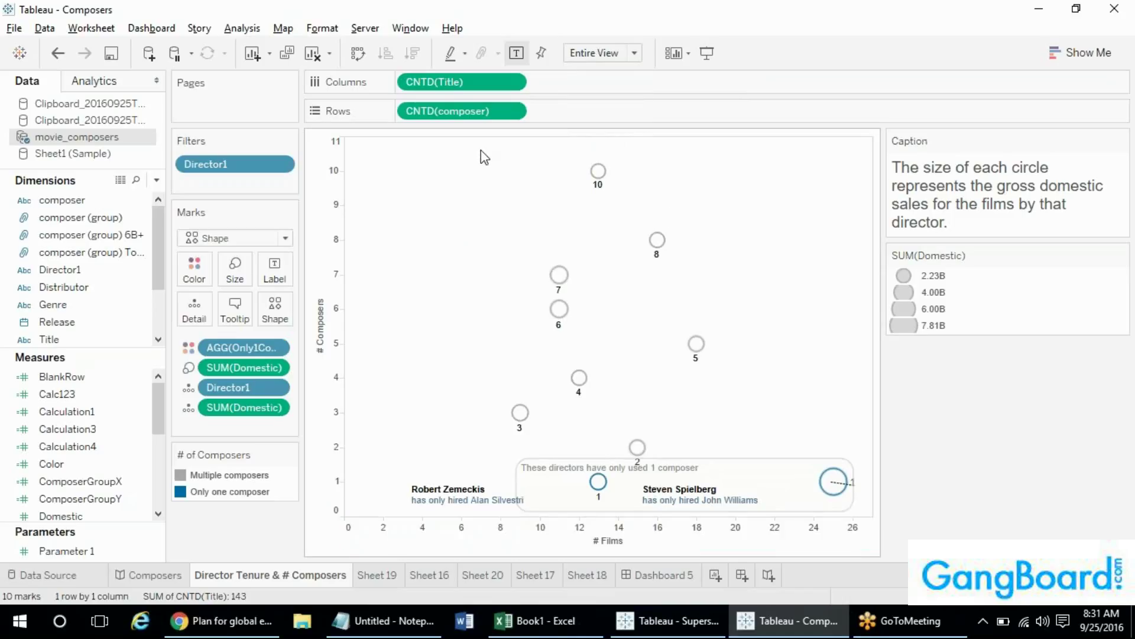
pyautogui.click(601, 54)
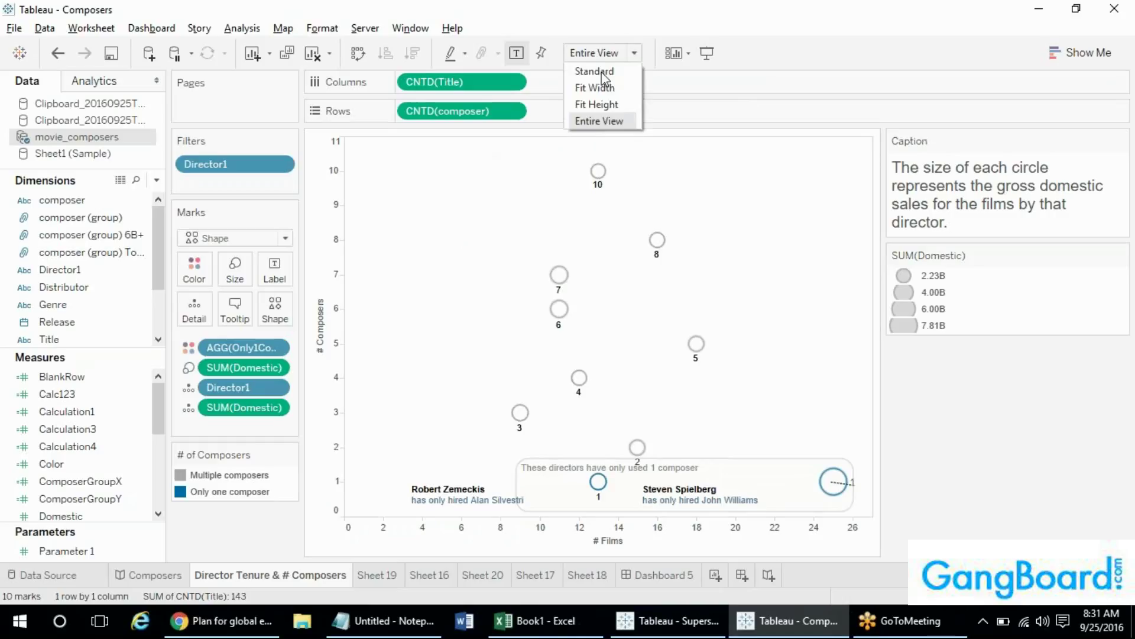
pyautogui.click(596, 87)
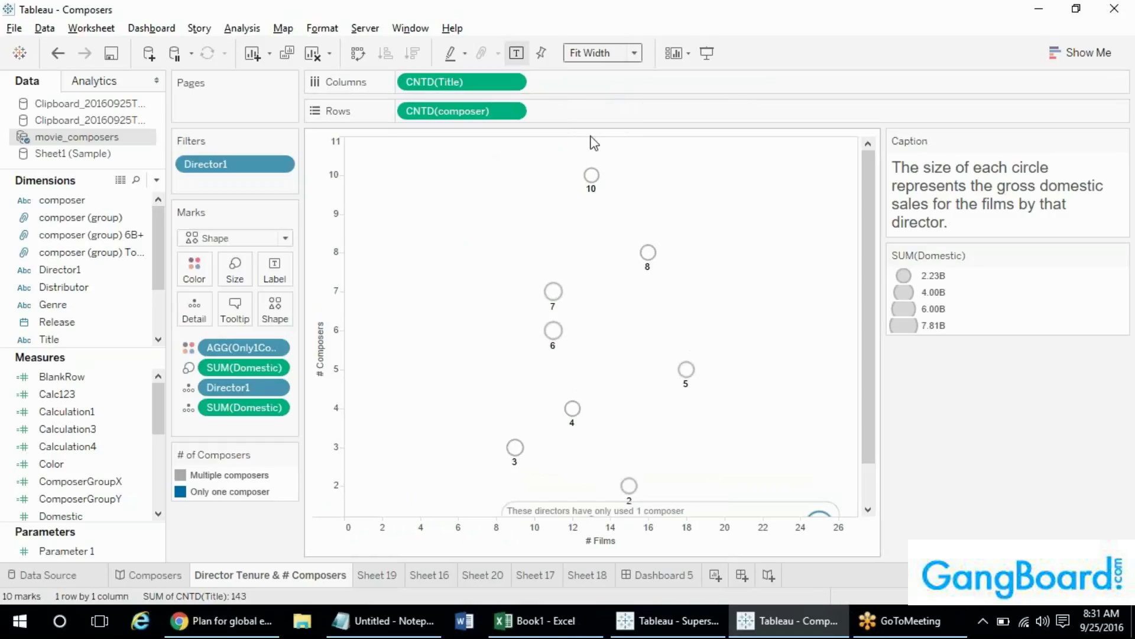
pyautogui.moveTo(868, 185); pyautogui.dragTo(870, 151)
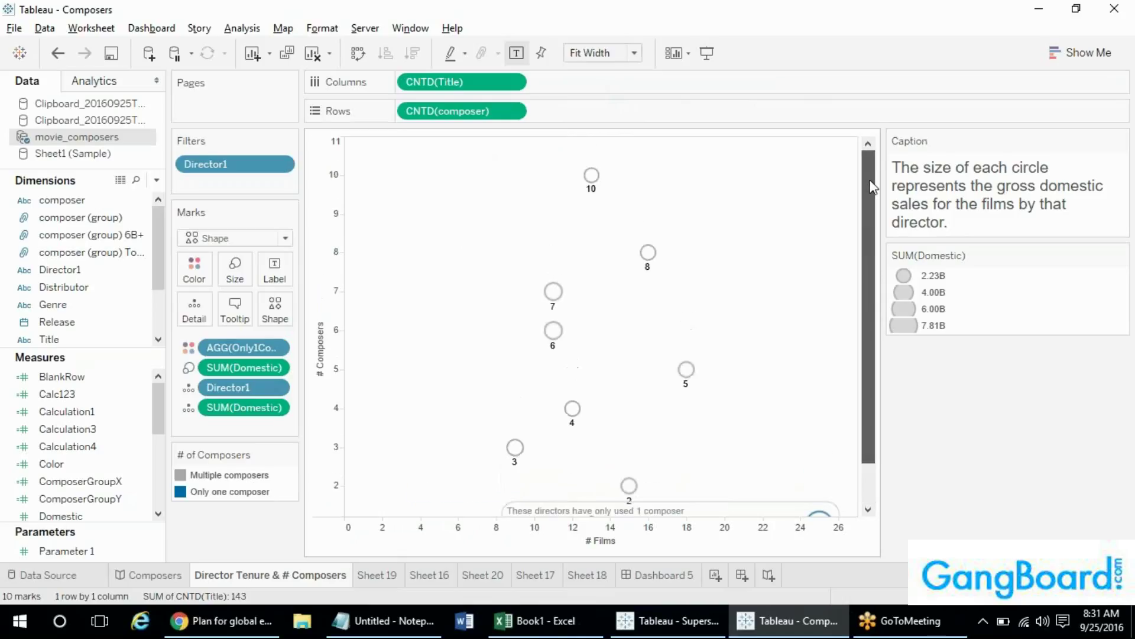
pyautogui.click(419, 33)
pyautogui.click(644, 4)
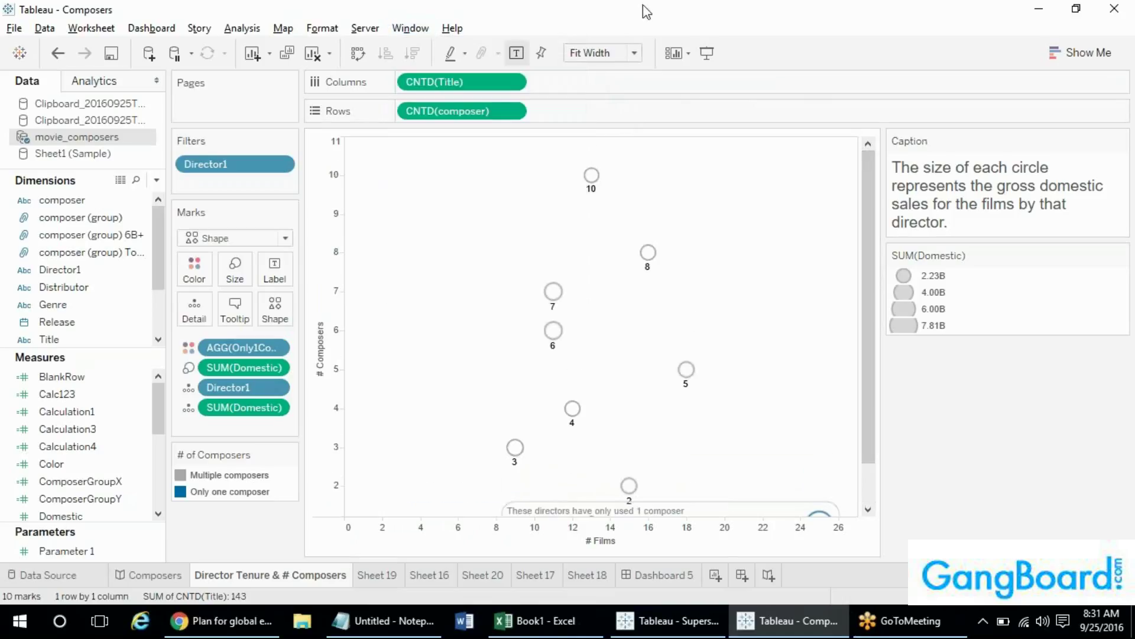
pyautogui.click(594, 55)
pyautogui.click(678, 241)
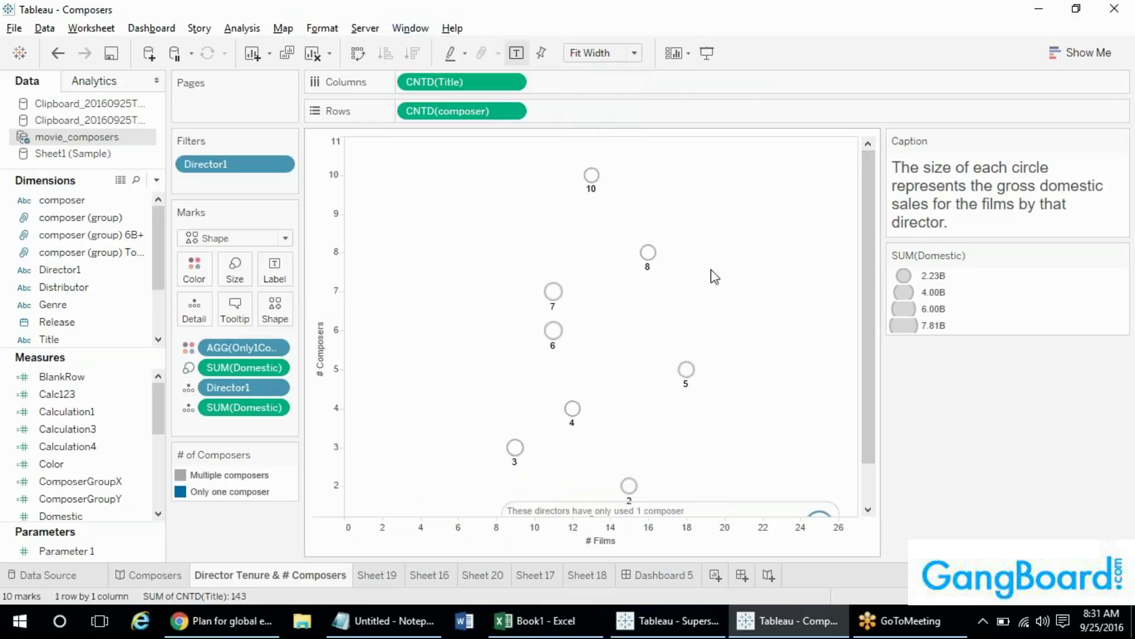
pyautogui.click(597, 53)
pyautogui.click(590, 105)
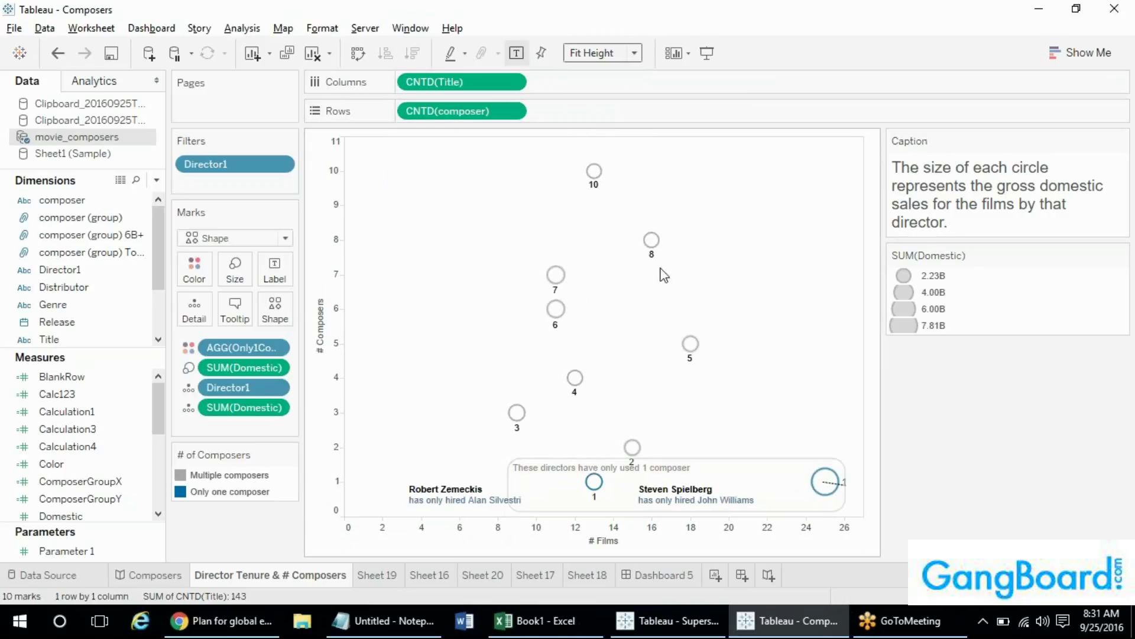
pyautogui.click(597, 53)
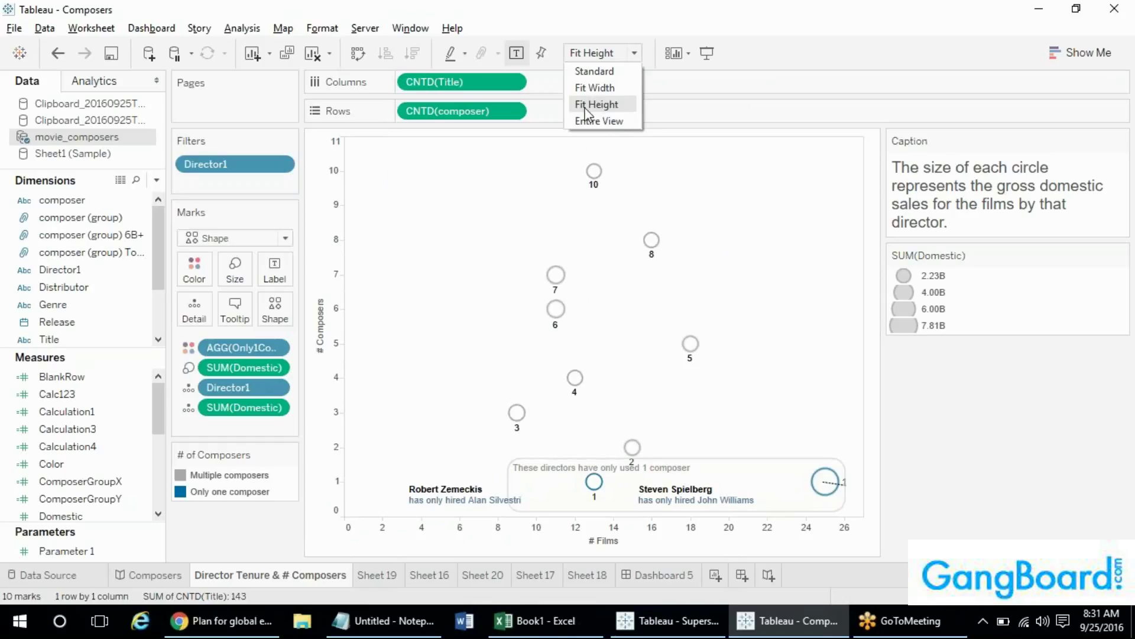
pyautogui.click(594, 71)
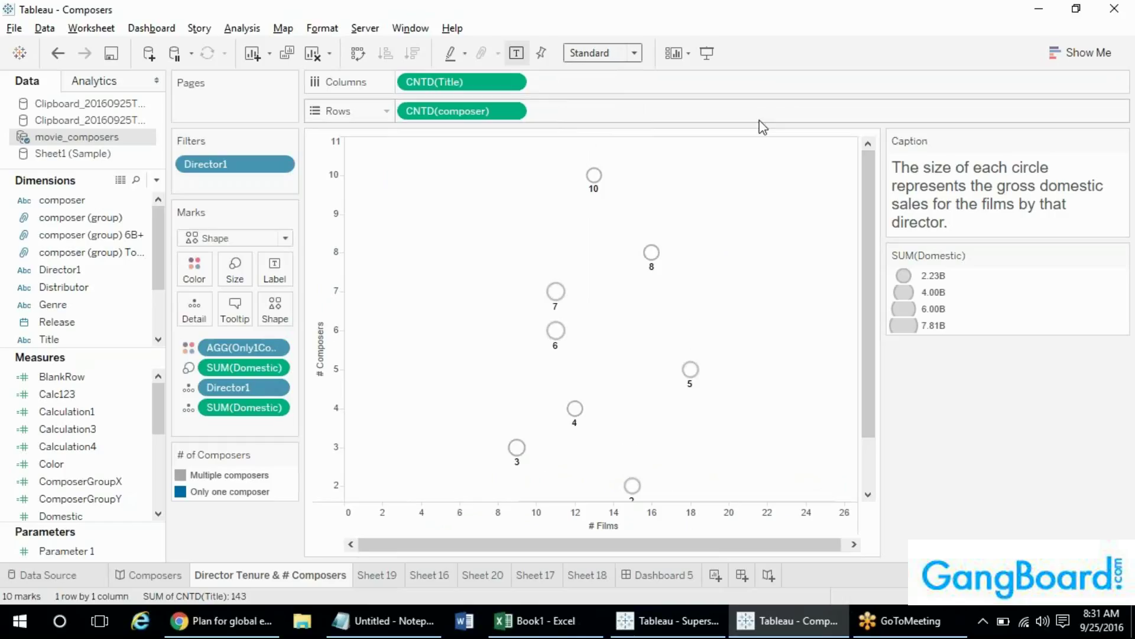
pyautogui.click(623, 55)
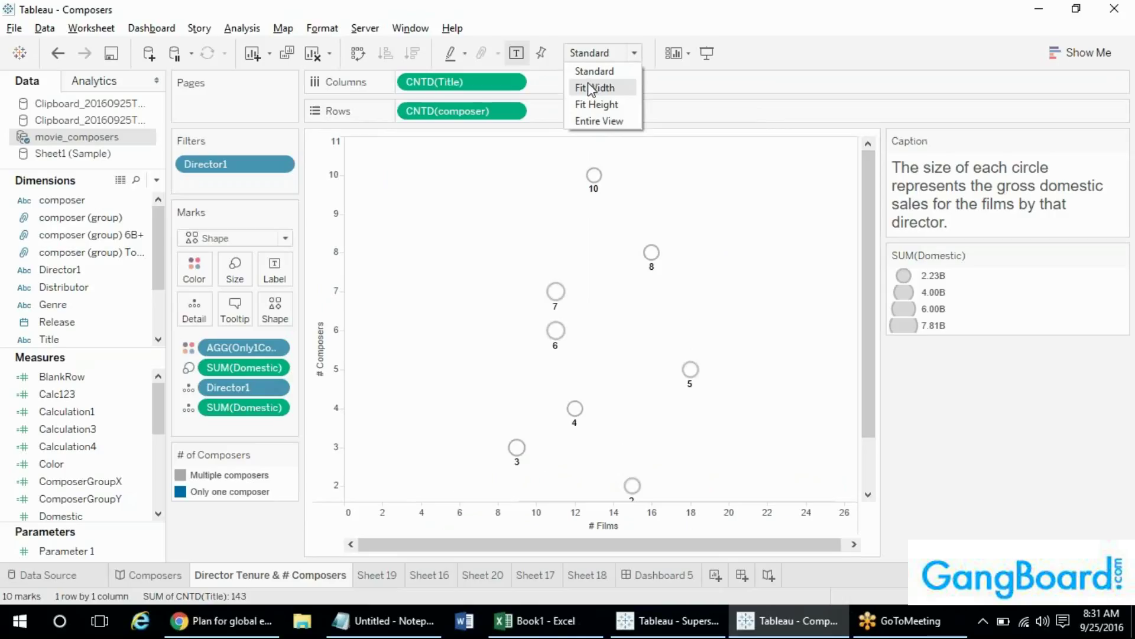
pyautogui.click(586, 75)
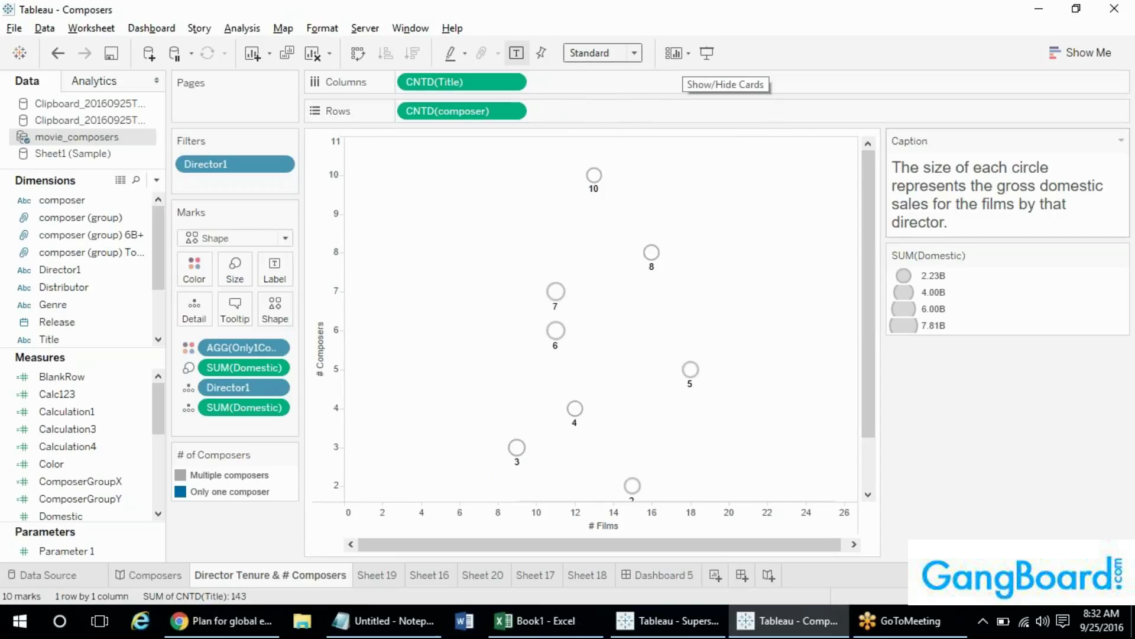
# - Hide the Caption card, leaving only the SUM(Domestic) size legend
pyautogui.click(675, 60)
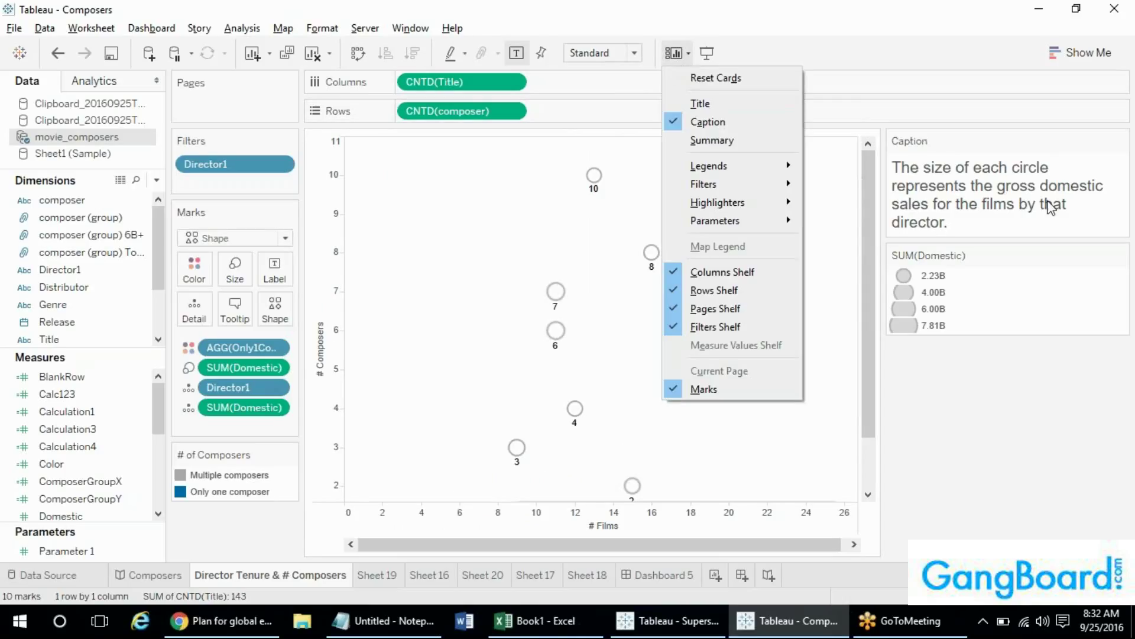
pyautogui.click(724, 123)
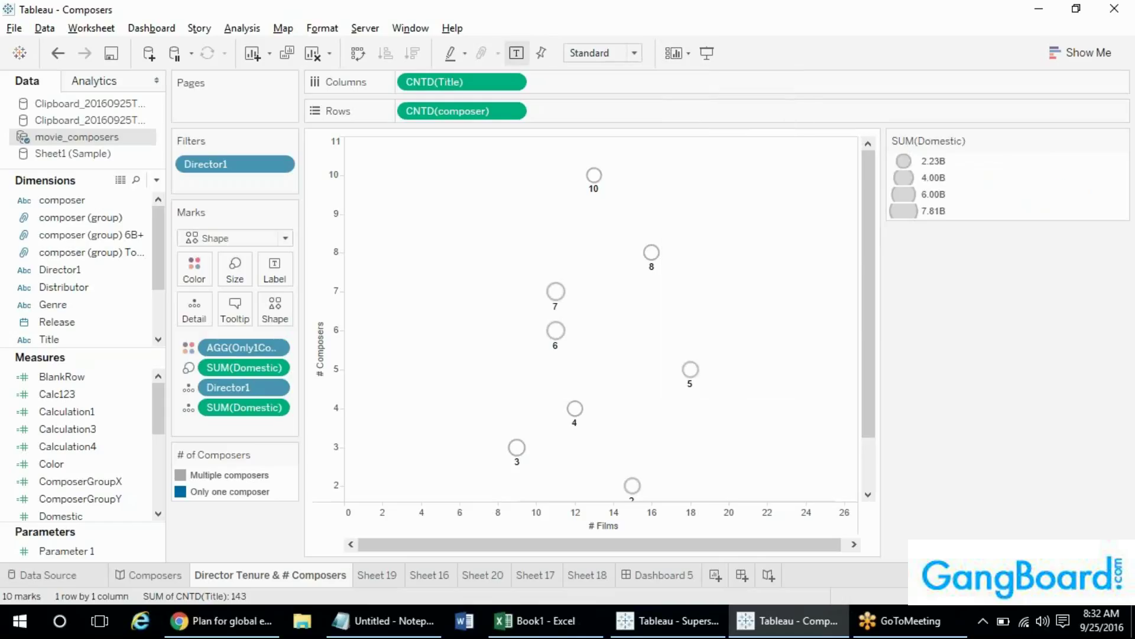
pyautogui.click(676, 53)
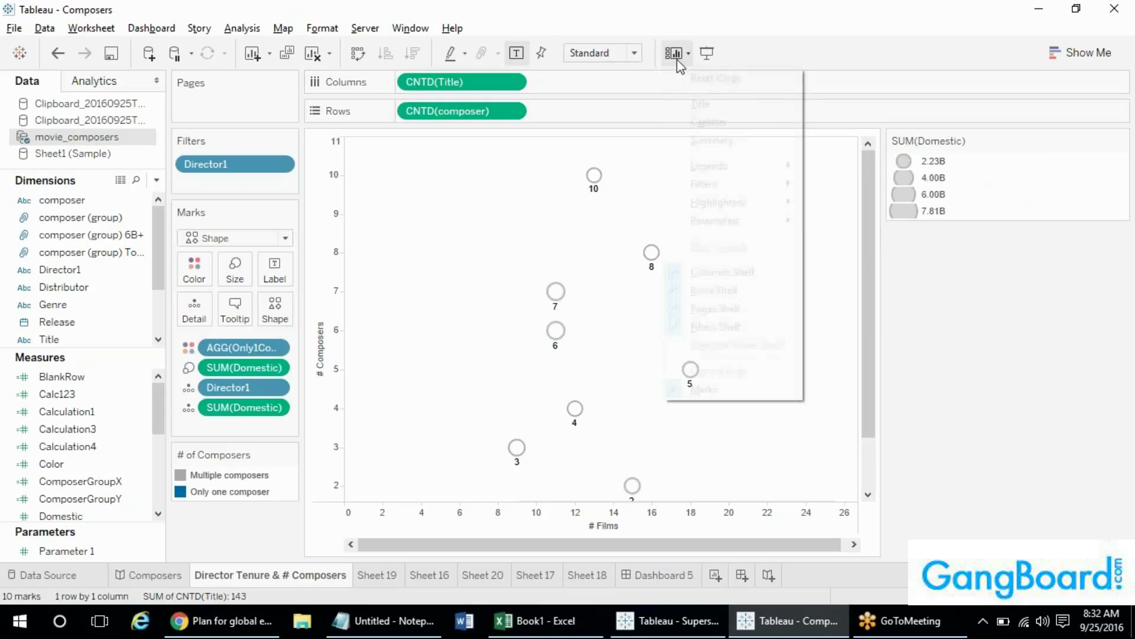
pyautogui.click(323, 31)
# - Browse the menus, including Worksheet, without choosing anything
pyautogui.moveTo(236, 36)
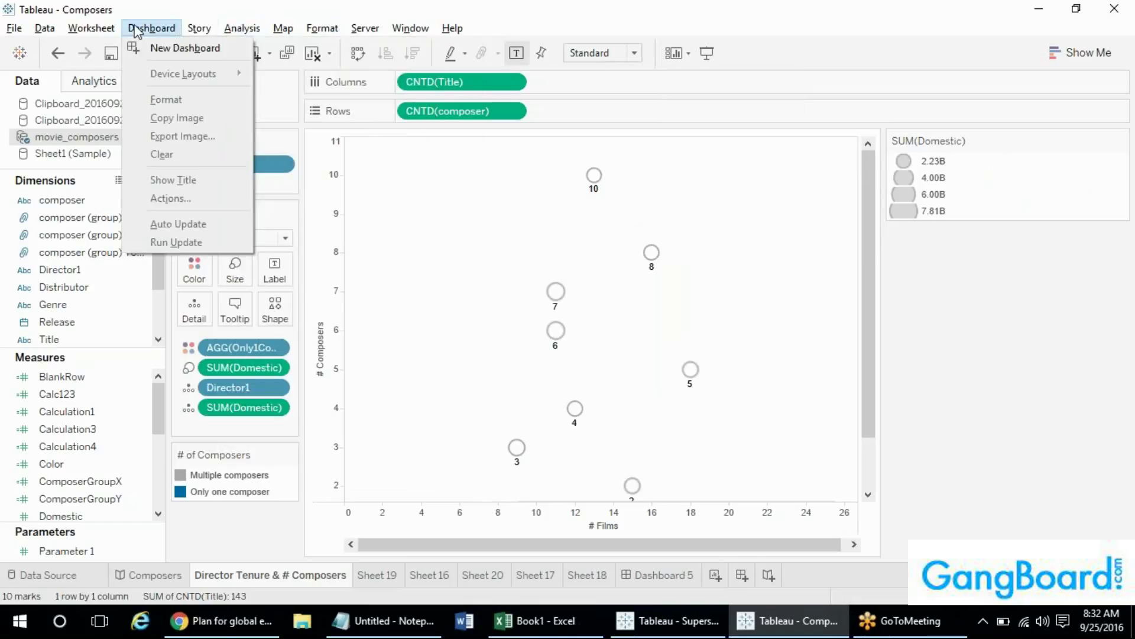
pyautogui.click(72, 27)
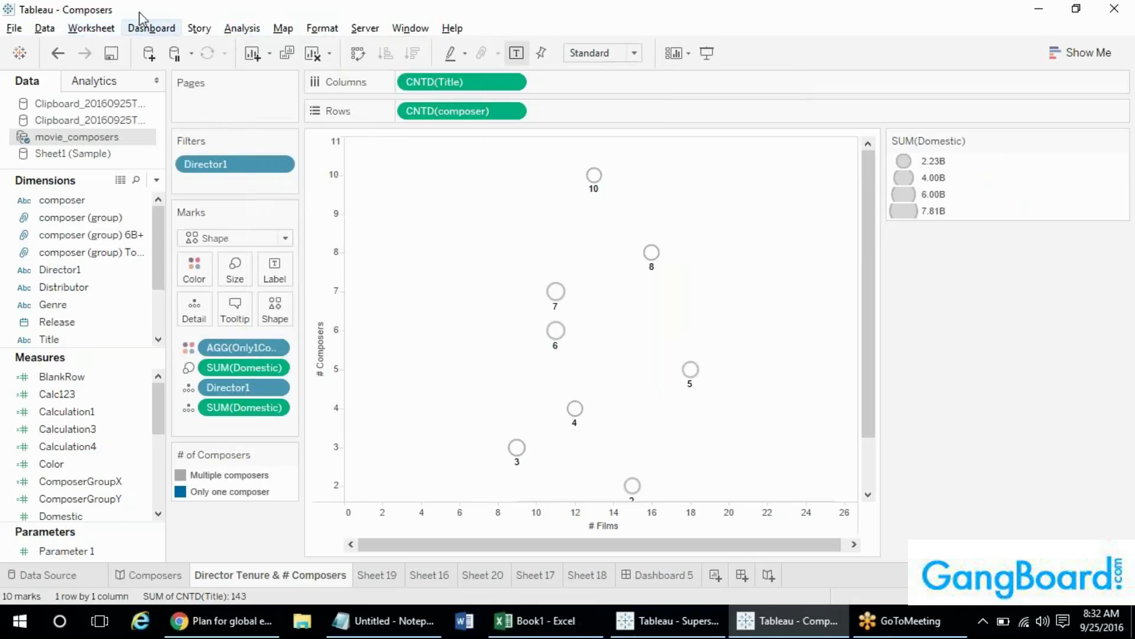
pyautogui.click(104, 29)
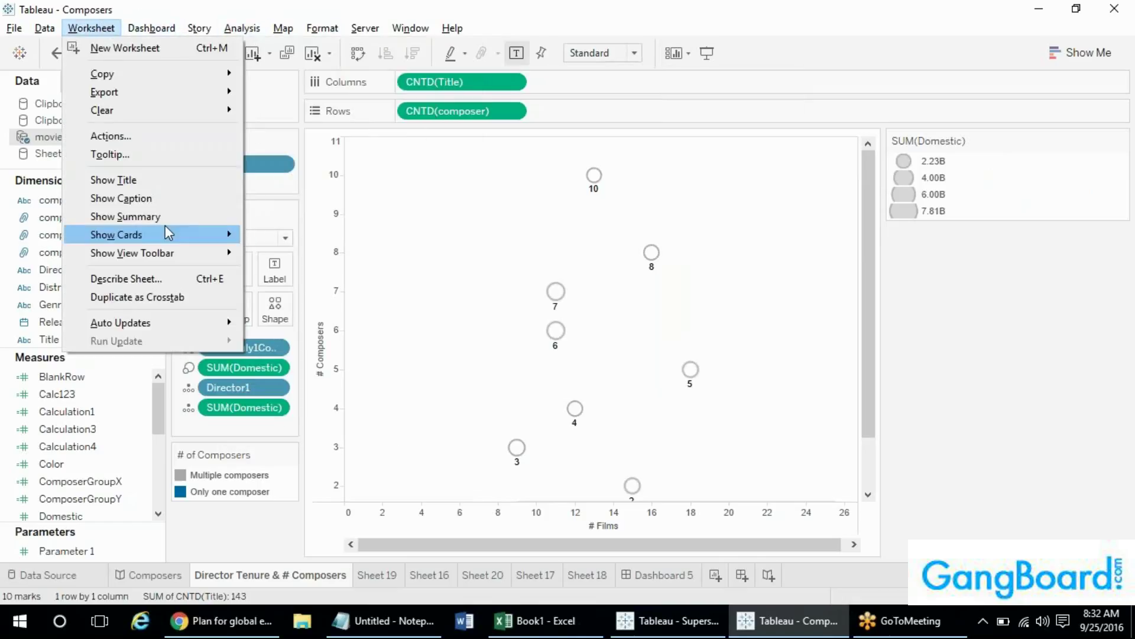
pyautogui.click(708, 7)
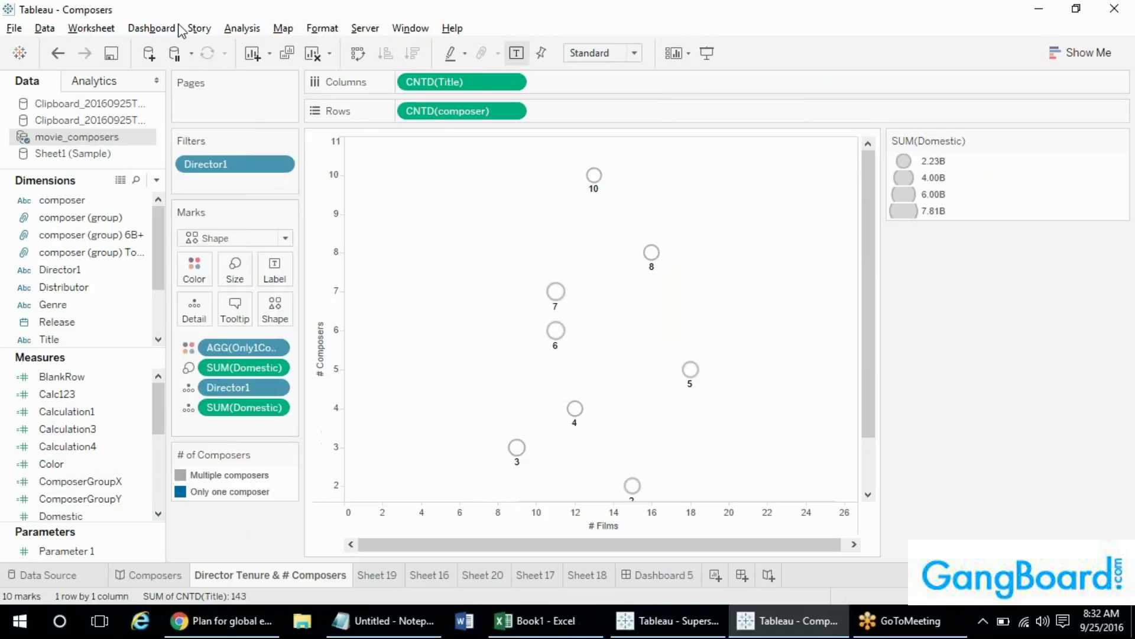
pyautogui.click(114, 88)
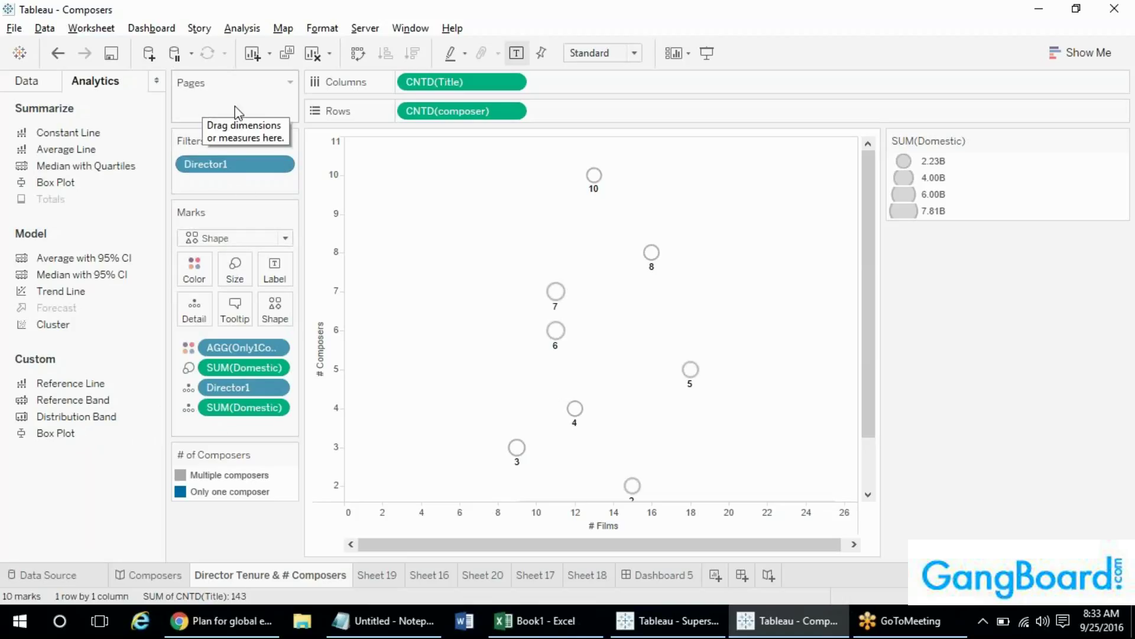
pyautogui.click(23, 81)
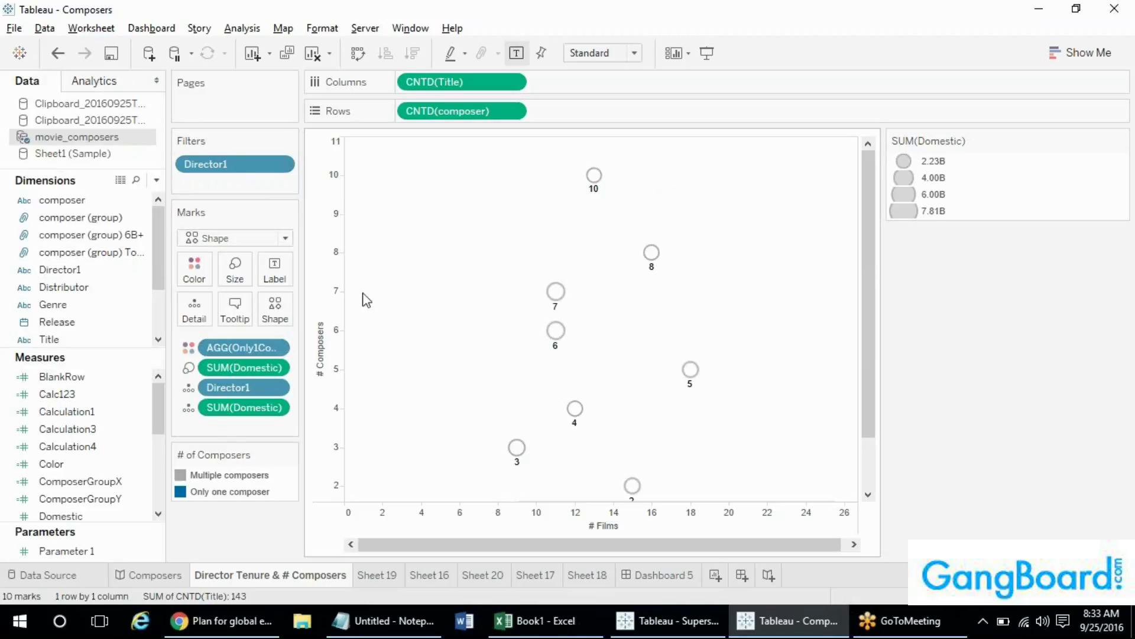
# - Change the marks from Shape to Line, then Area, and open the Show Me panel
pyautogui.click(224, 236)
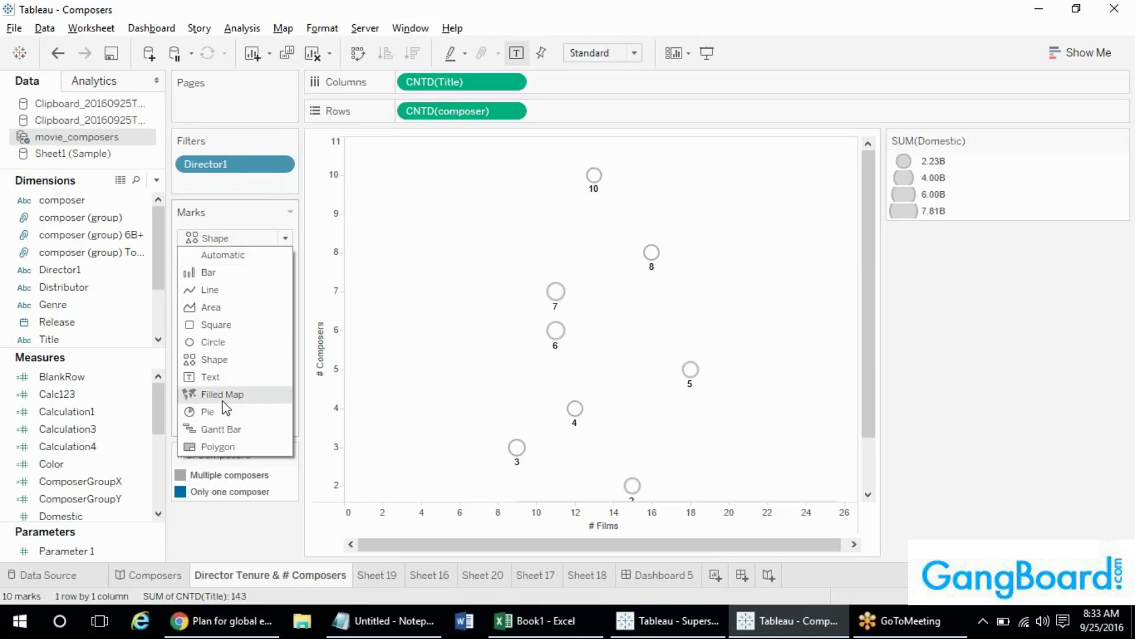
pyautogui.click(224, 290)
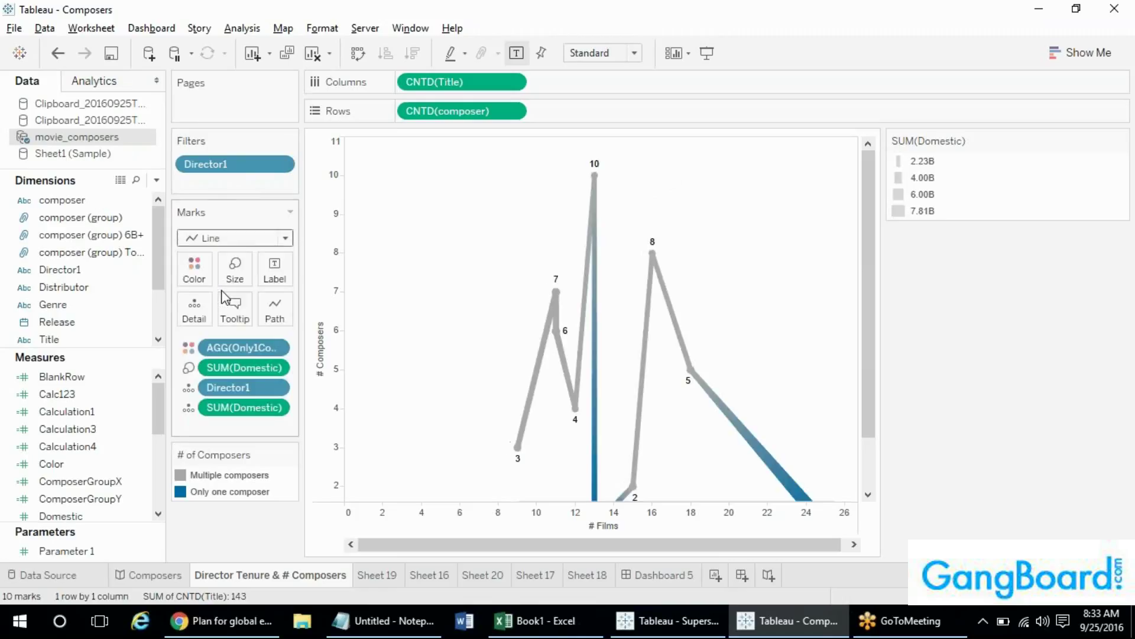
pyautogui.click(231, 237)
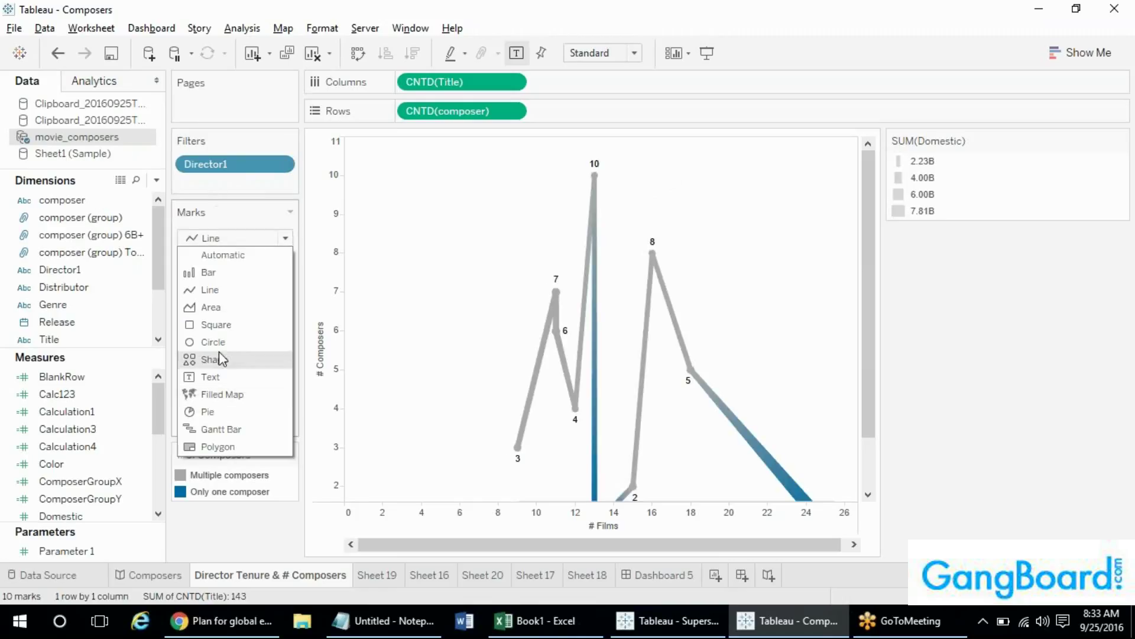
pyautogui.click(220, 308)
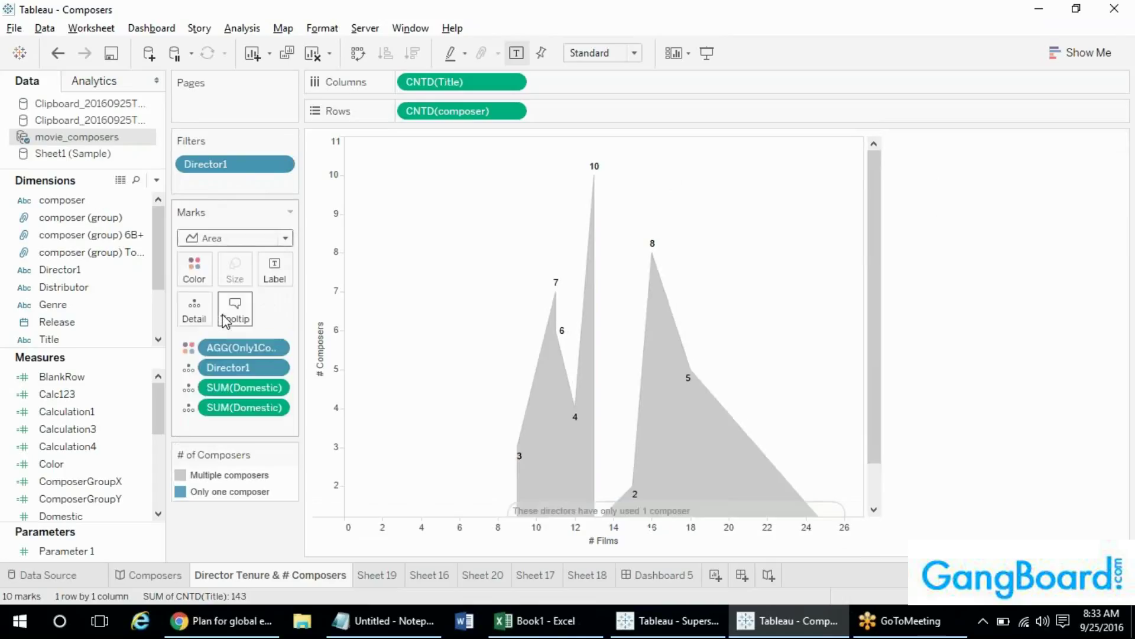
pyautogui.click(259, 239)
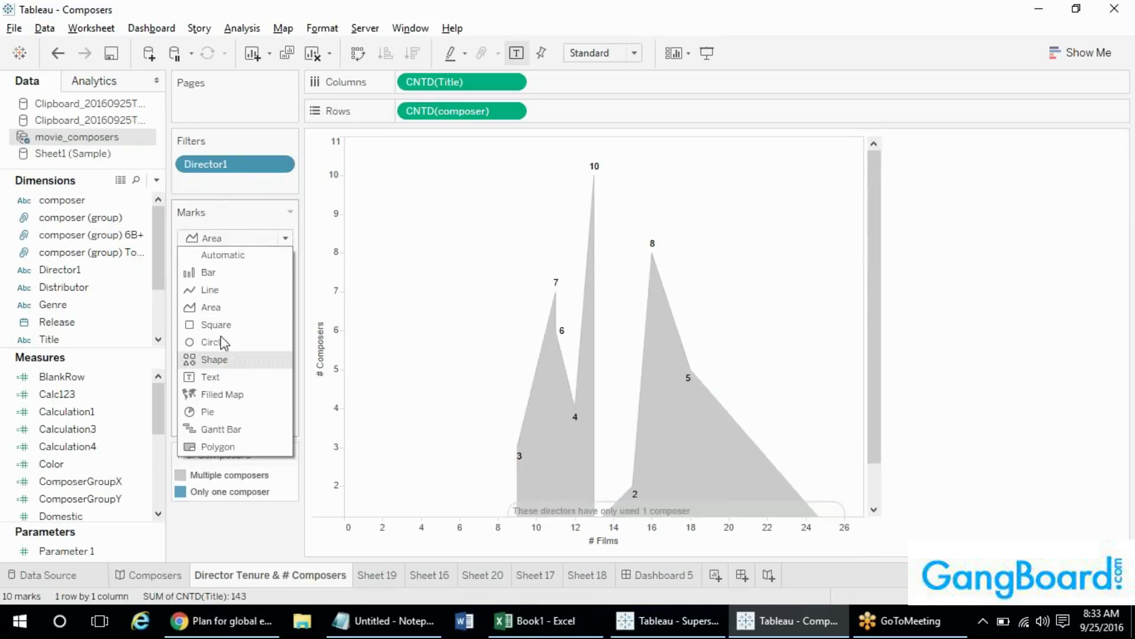
pyautogui.click(1118, 181)
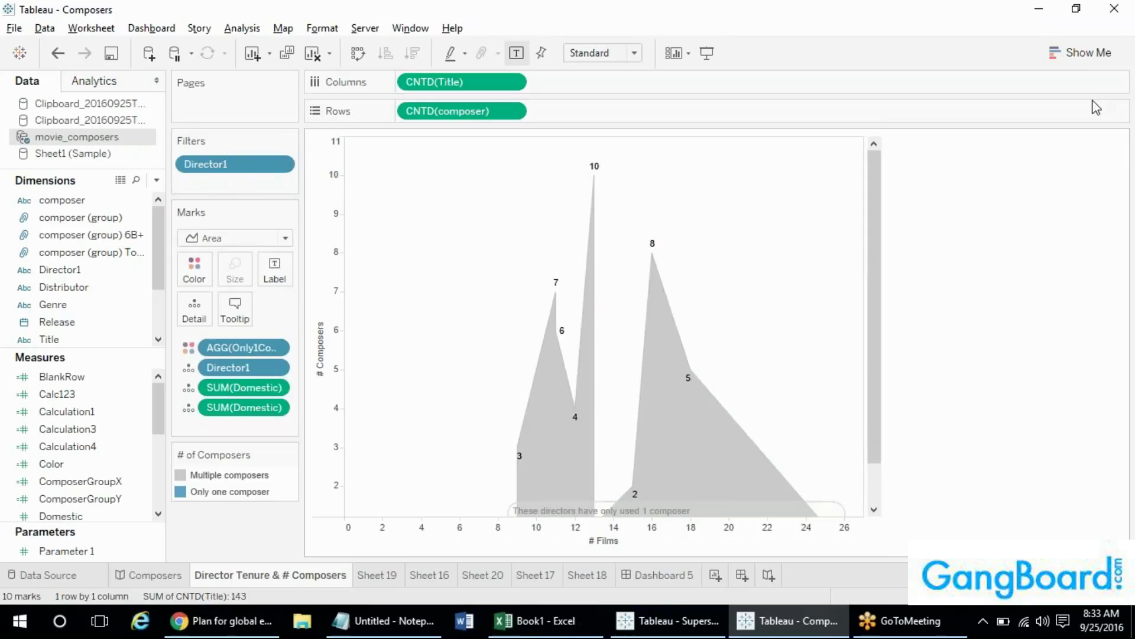
pyautogui.click(1084, 53)
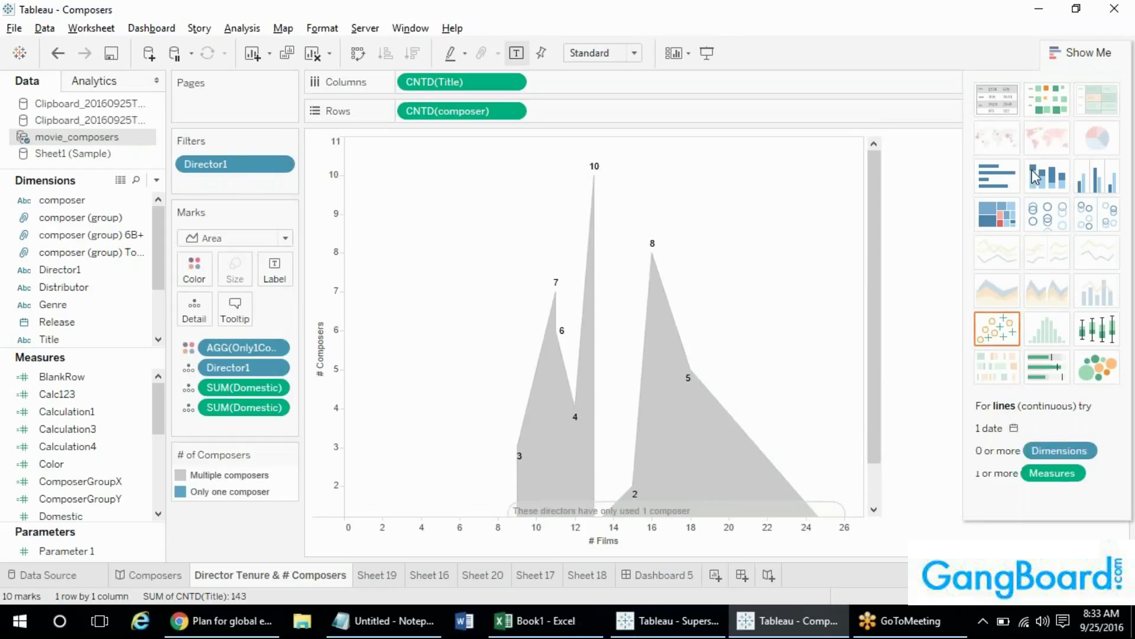
pyautogui.click(213, 238)
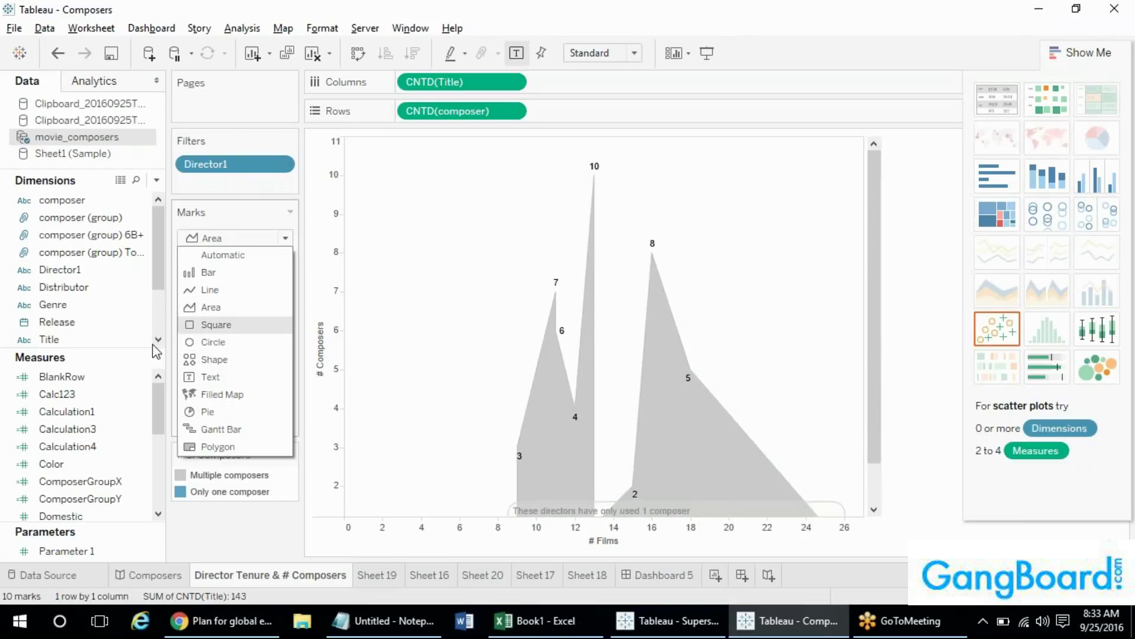
pyautogui.click(244, 219)
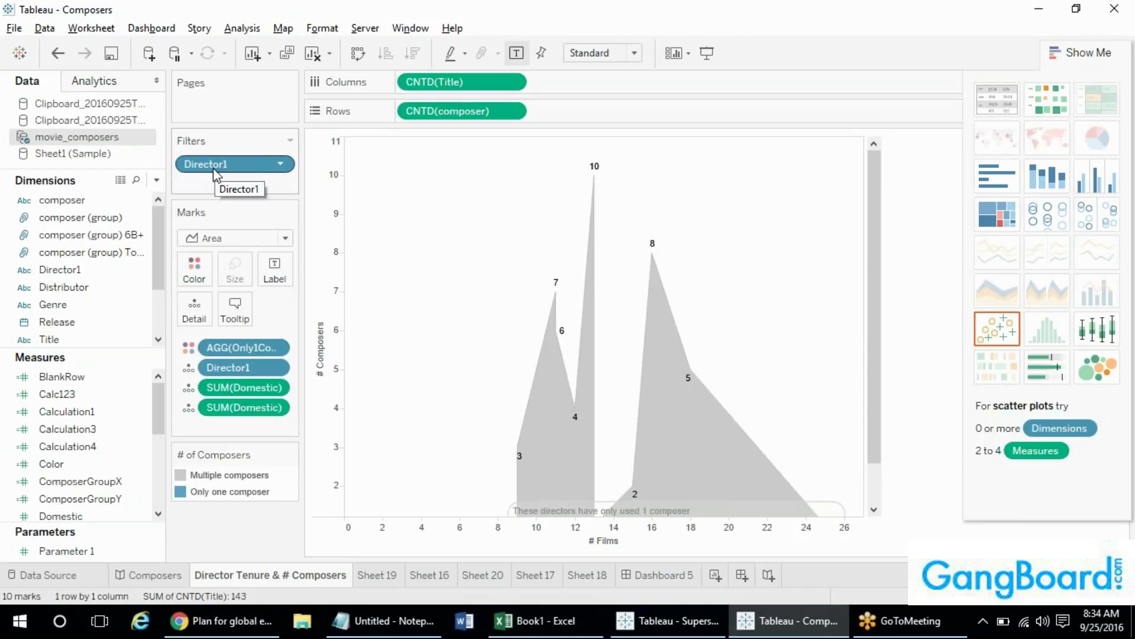
# - Filter the view to the Top Grossing composer group and close Show Me
pyautogui.moveTo(83, 252); pyautogui.dragTo(193, 179)
pyautogui.click(411, 200)
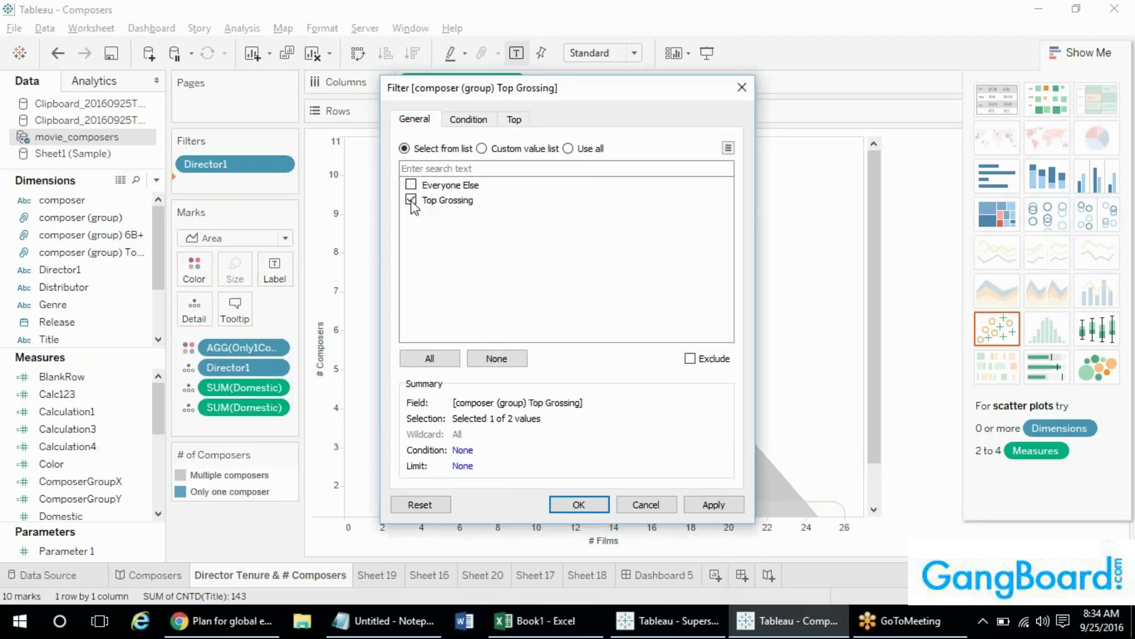
pyautogui.click(579, 504)
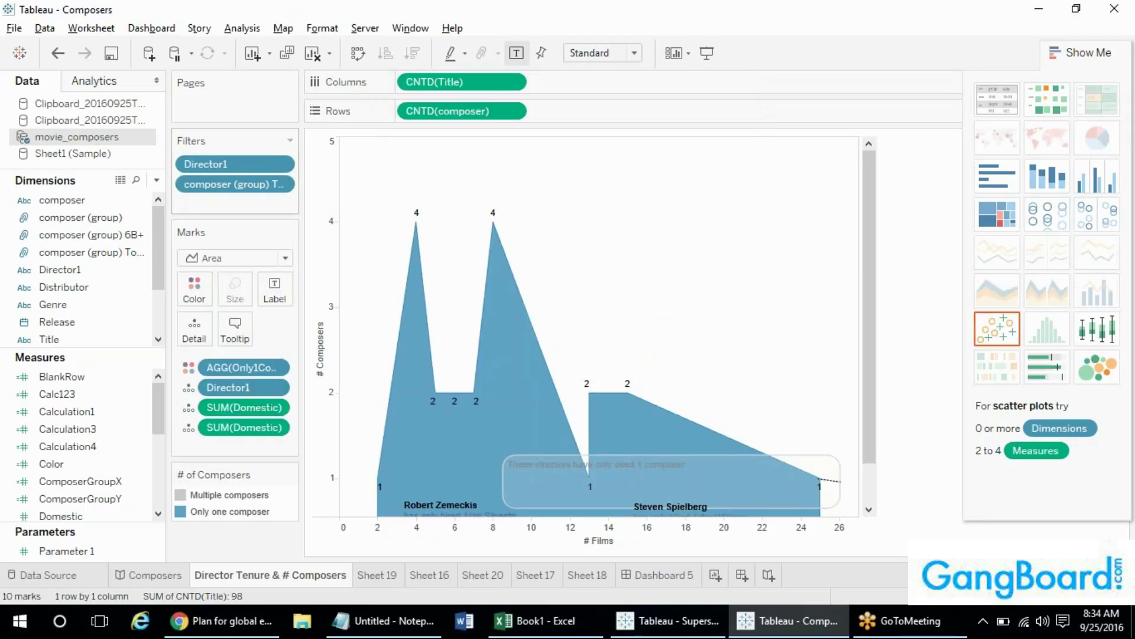
pyautogui.click(1081, 54)
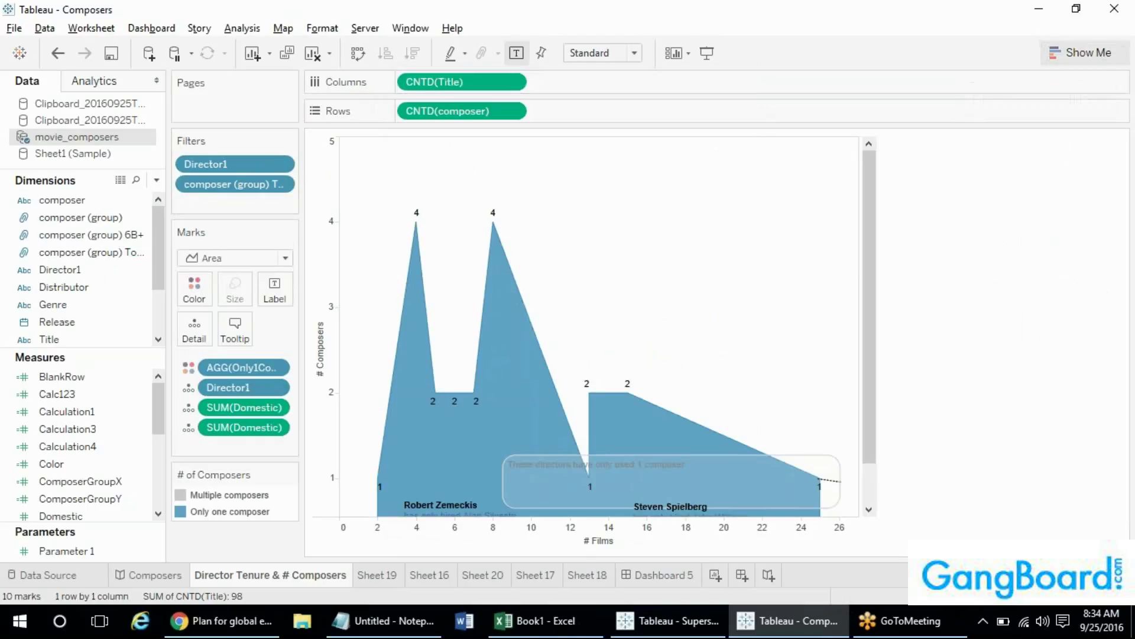
# - Show the composer (group) filter on the sheet and toggle its groups, ending with all included
pyautogui.rightClick(235, 185)
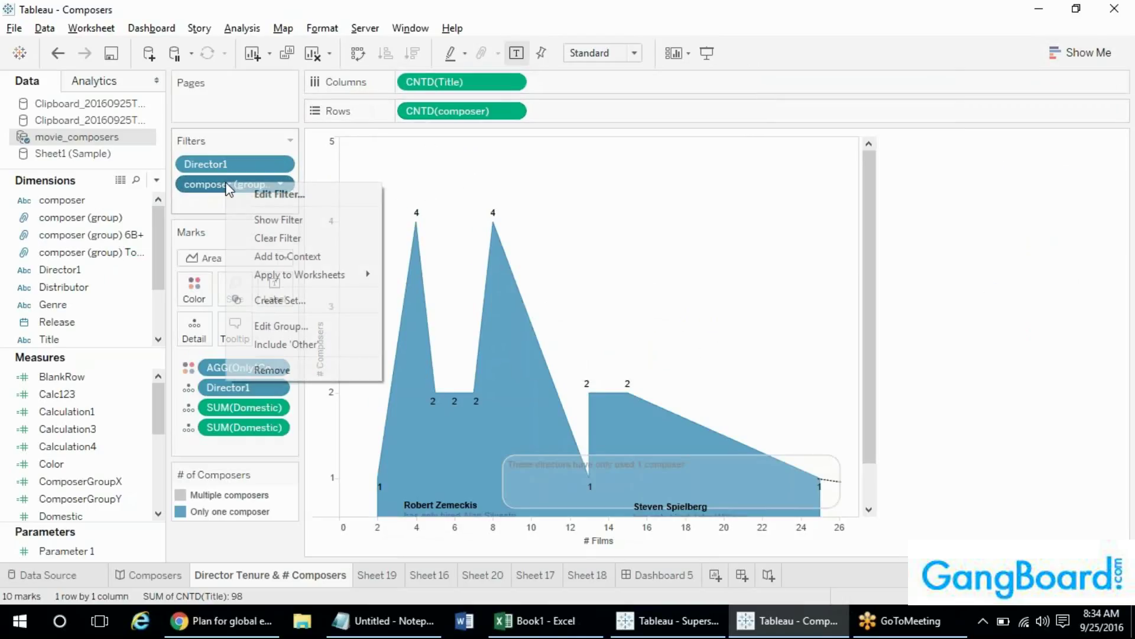
pyautogui.click(247, 221)
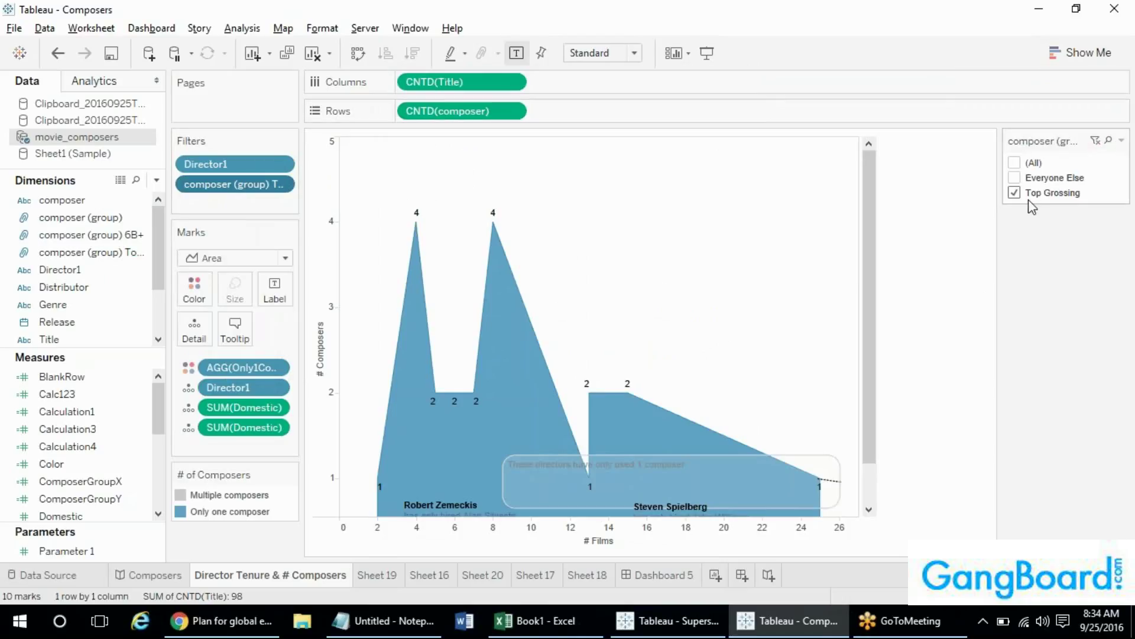
pyautogui.click(1014, 178)
pyautogui.click(1015, 180)
pyautogui.click(1014, 193)
pyautogui.click(1015, 178)
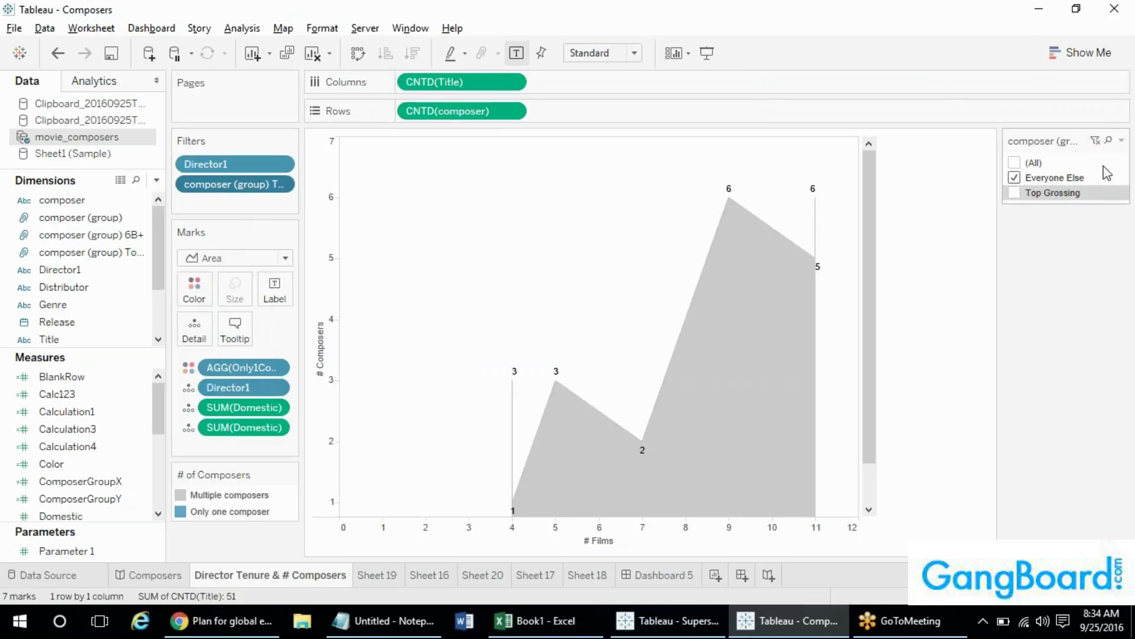
pyautogui.click(1015, 192)
pyautogui.click(1014, 178)
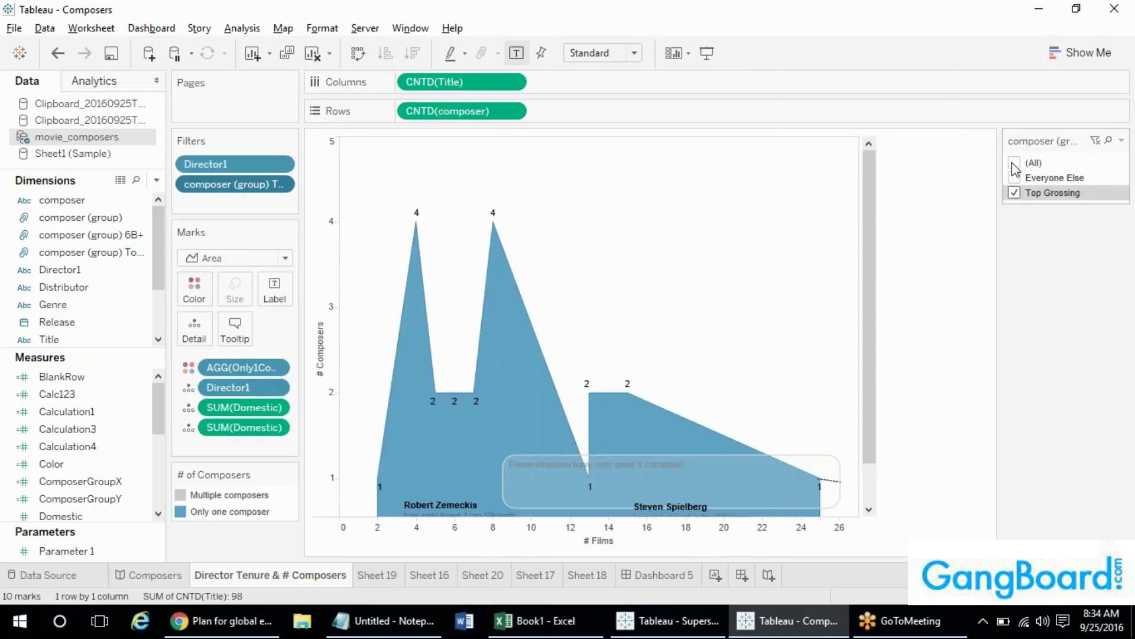
pyautogui.click(1014, 163)
# - Try Single Value (list) and Multiple Values (dropdown), then return the filter to Multiple Values (list)
pyautogui.click(1121, 140)
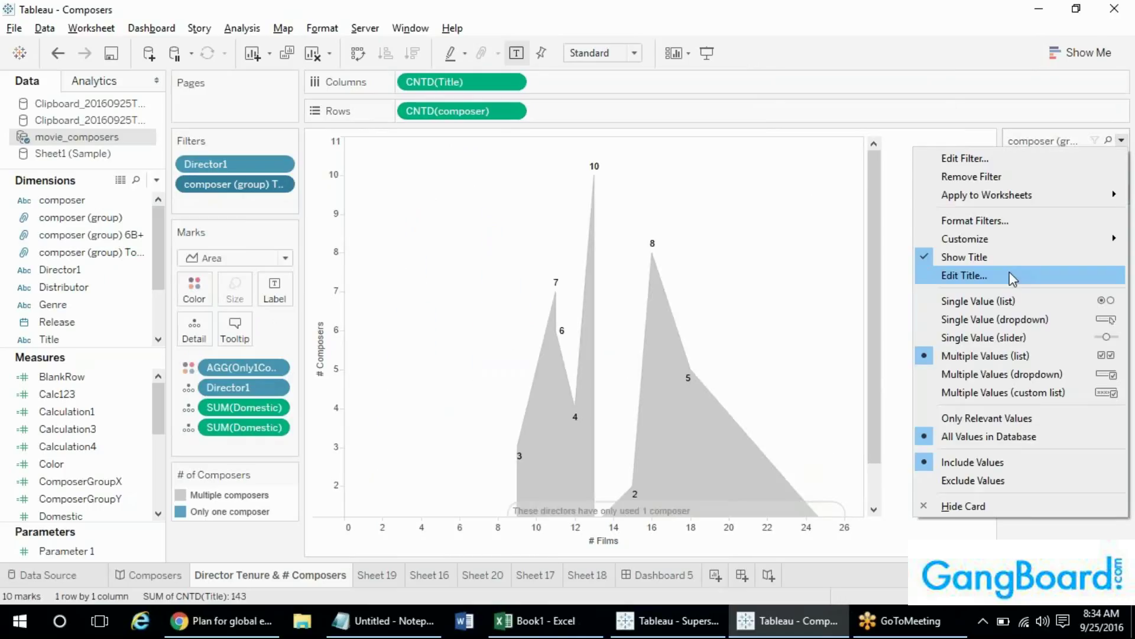
pyautogui.click(1004, 308)
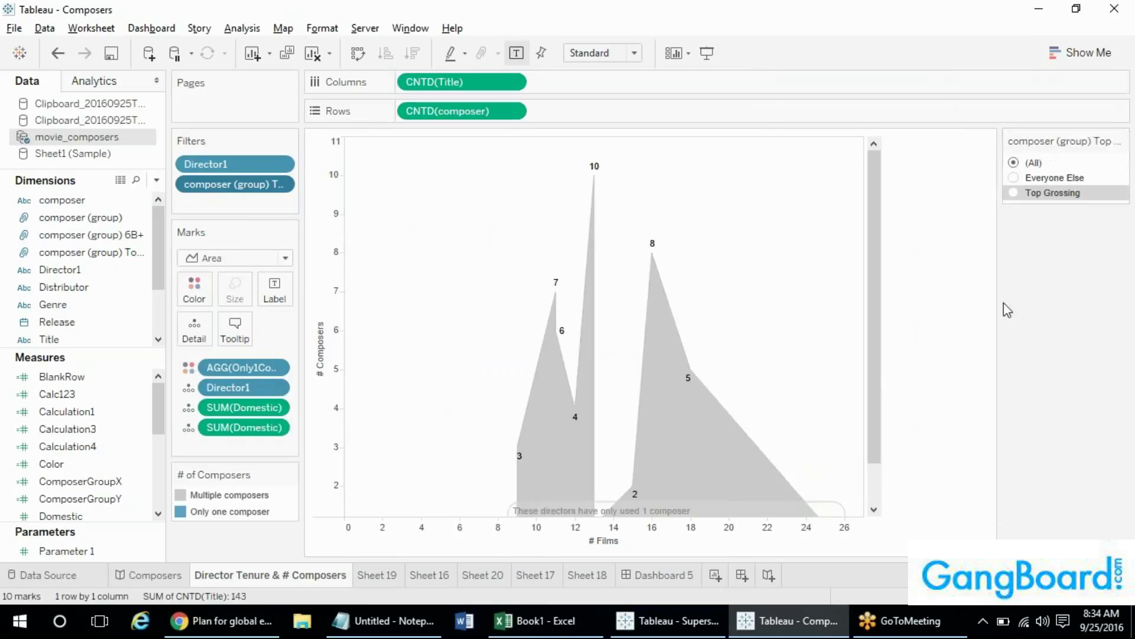
pyautogui.click(1121, 142)
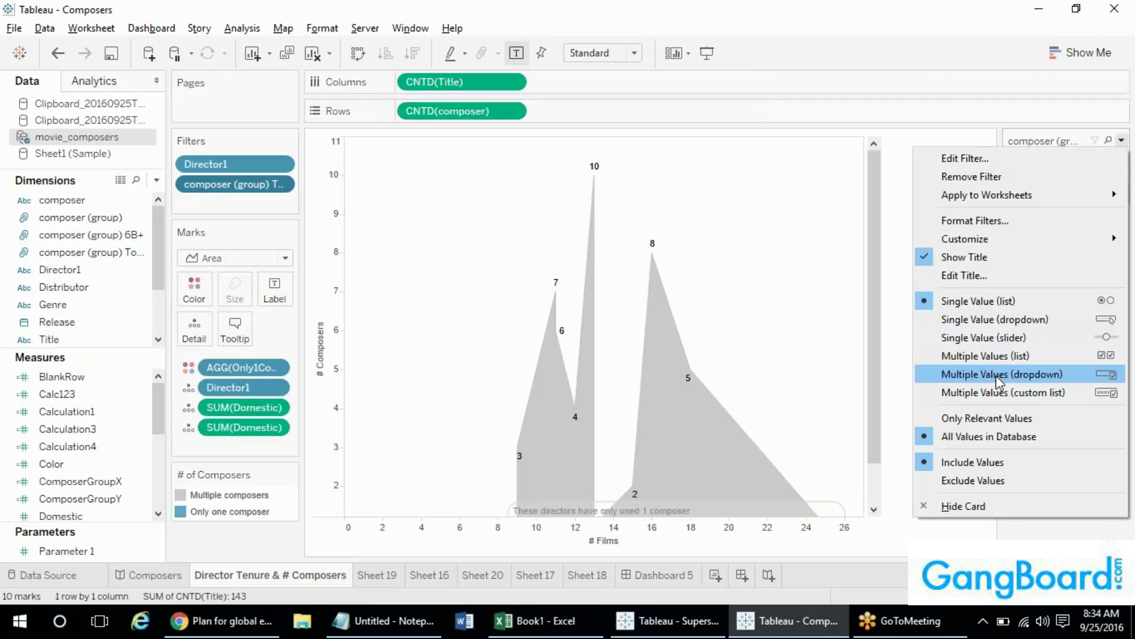
pyautogui.click(996, 374)
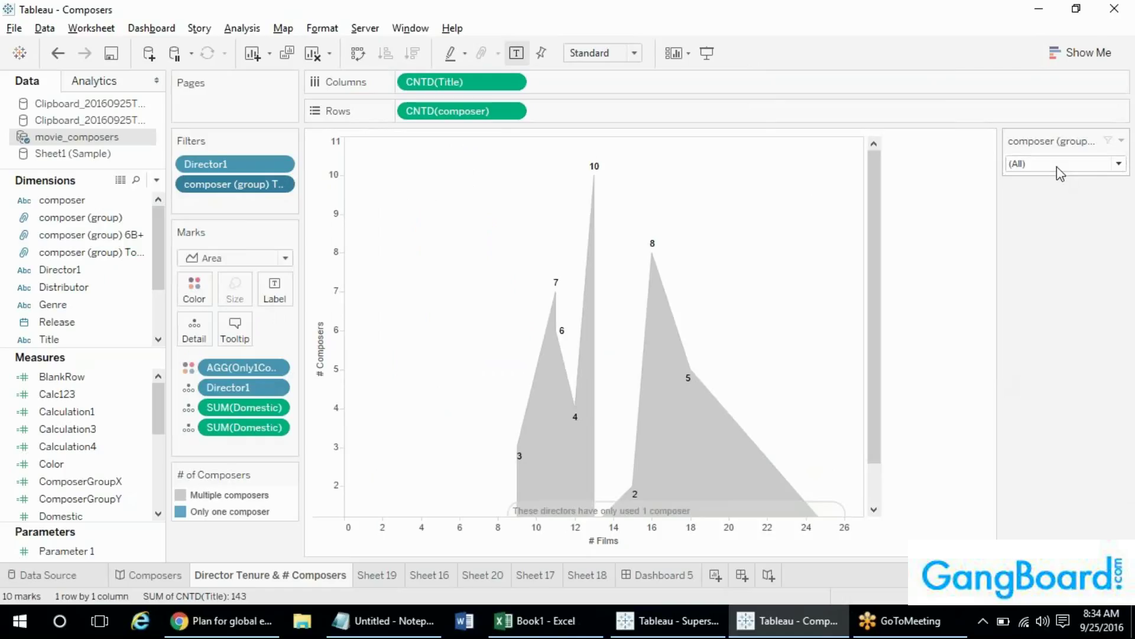
pyautogui.click(1121, 142)
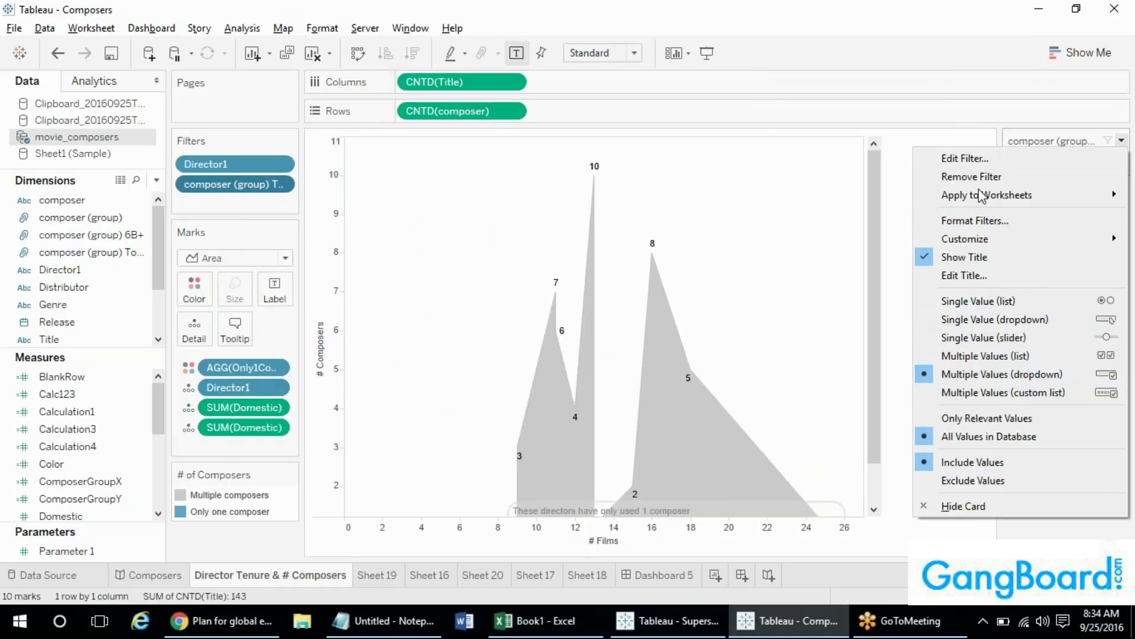
pyautogui.click(1038, 141)
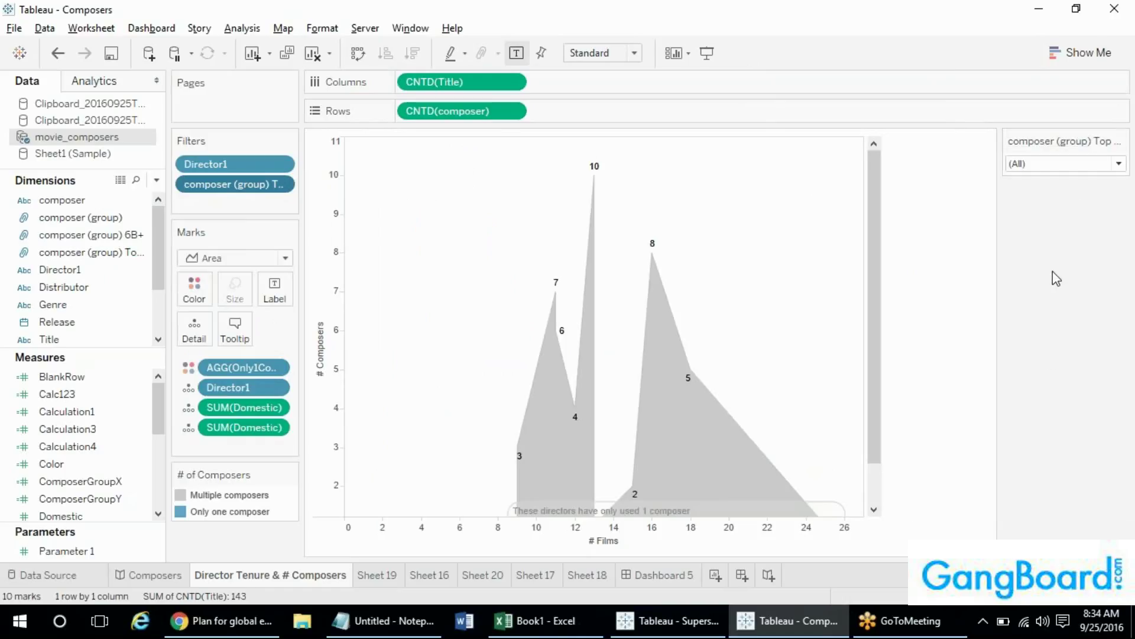
pyautogui.click(1119, 164)
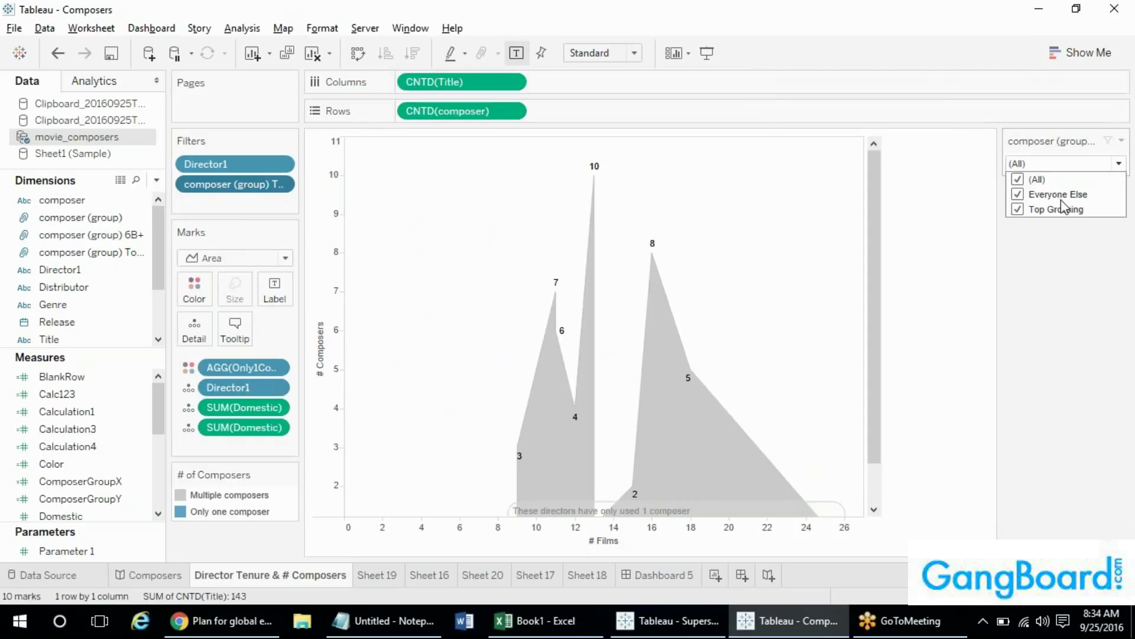
pyautogui.click(1121, 140)
pyautogui.click(1122, 140)
pyautogui.click(945, 373)
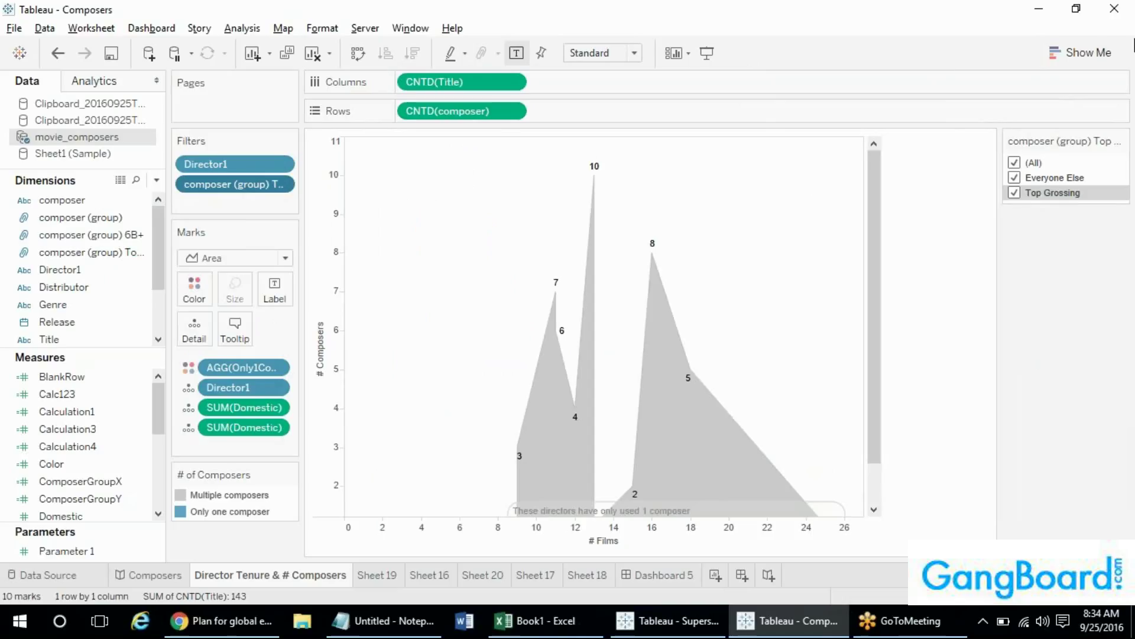
pyautogui.click(1120, 142)
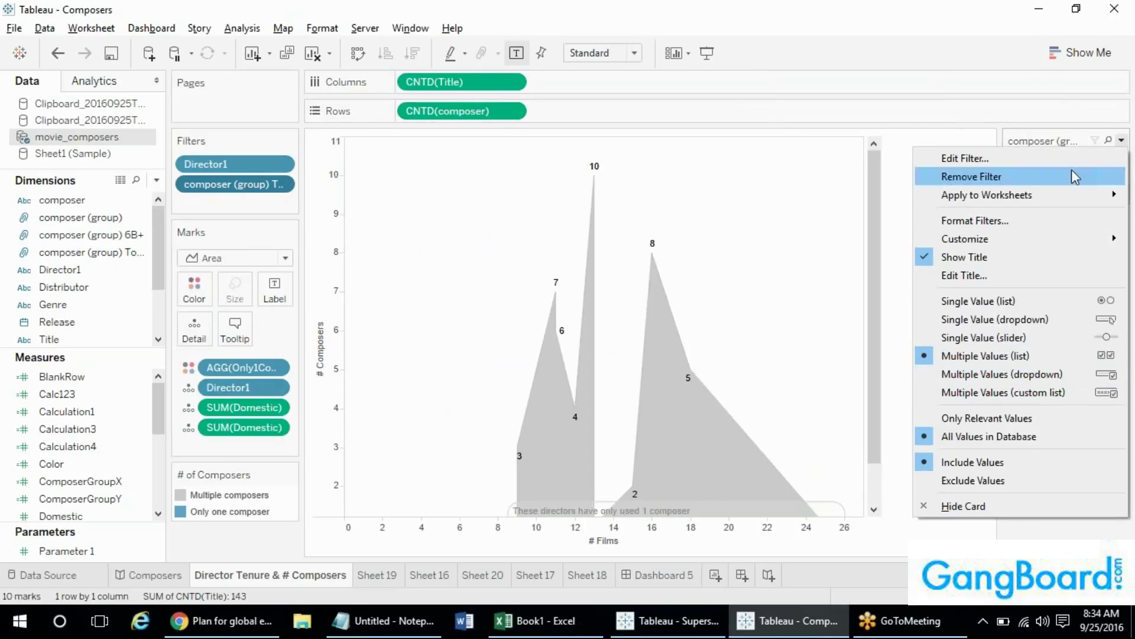
pyautogui.click(1050, 145)
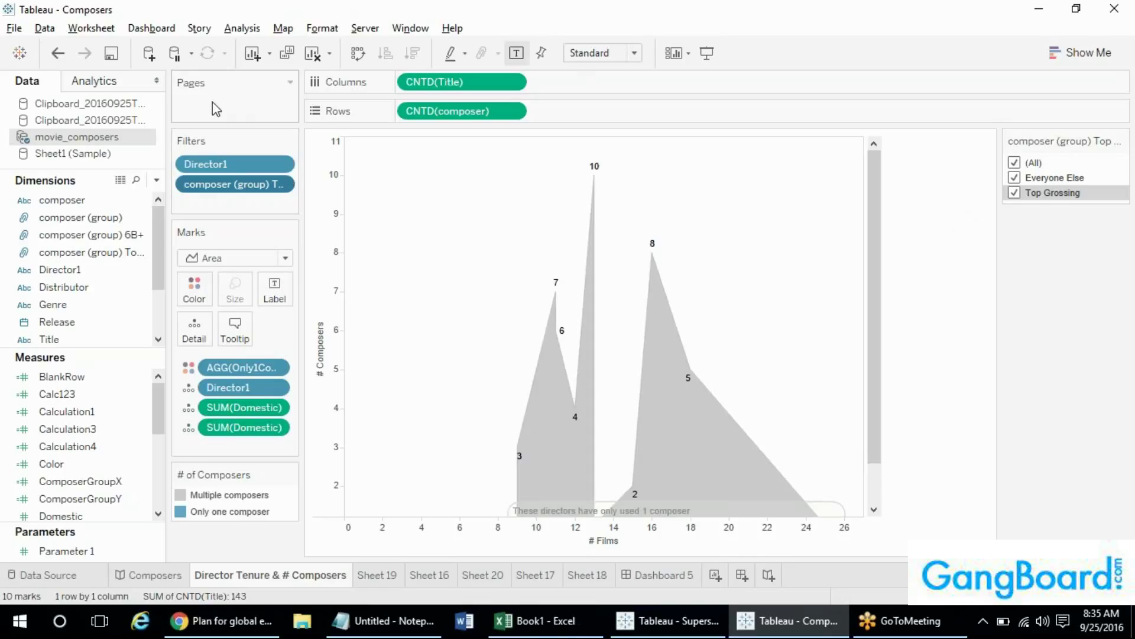
# - Page through directors with Director1, then delete the composer filter from the Filters shelf
pyautogui.moveTo(205, 163); pyautogui.dragTo(207, 103)
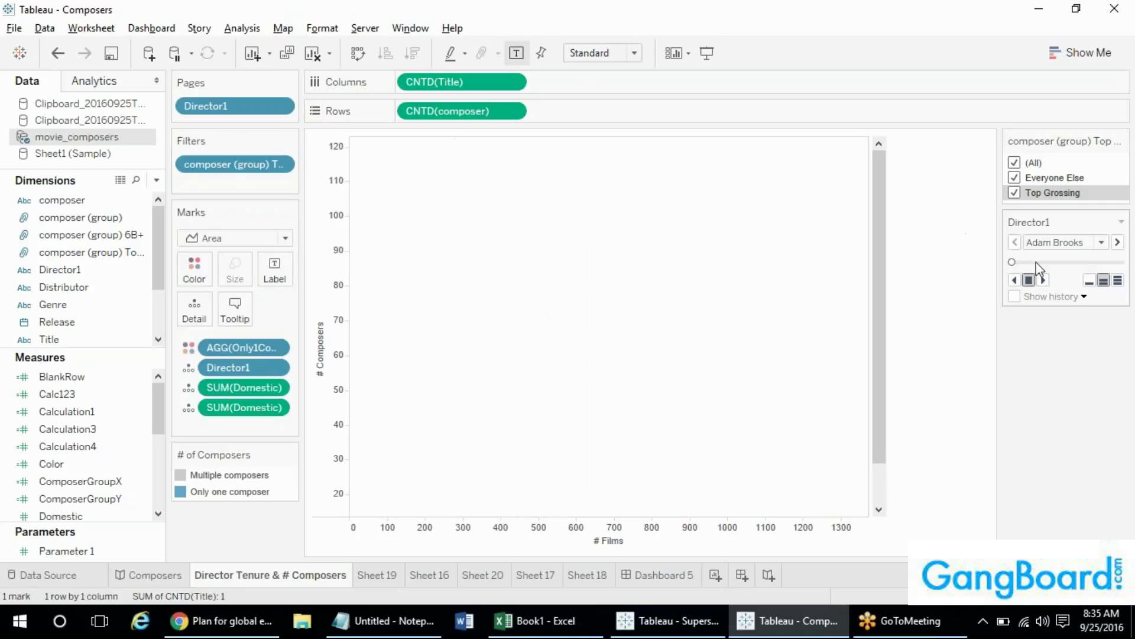
pyautogui.moveTo(1013, 263); pyautogui.dragTo(982, 258)
pyautogui.moveTo(881, 312); pyautogui.dragTo(876, 240)
pyautogui.click(234, 164)
pyautogui.press('Delete')
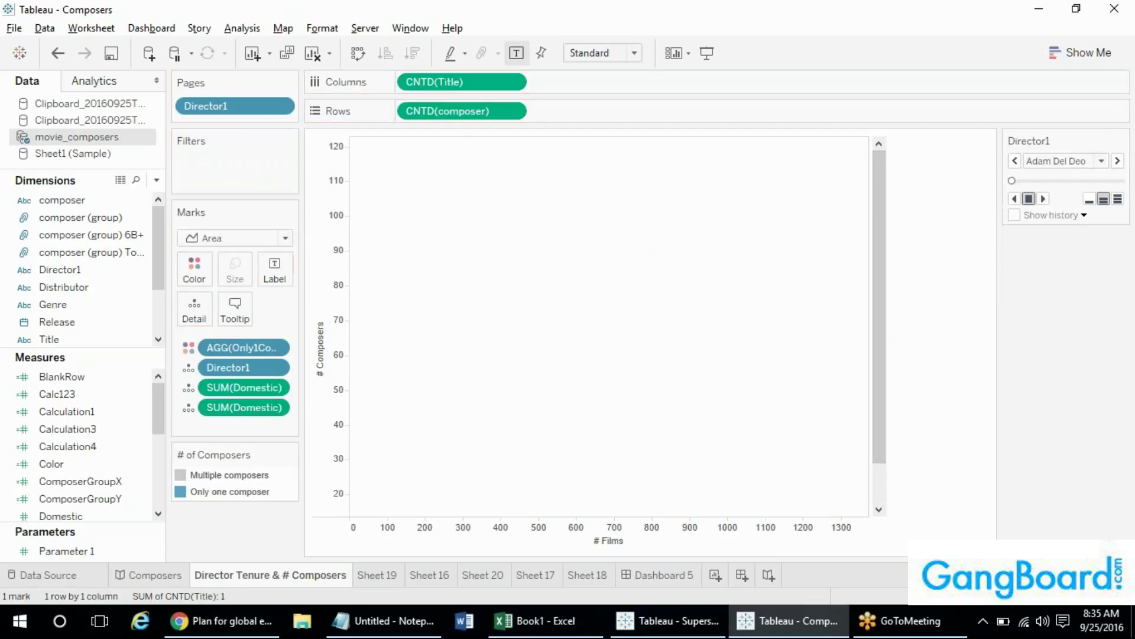
# - On a new worksheet, show Director1 names as text and page the view by Director1
pyautogui.click(717, 577)
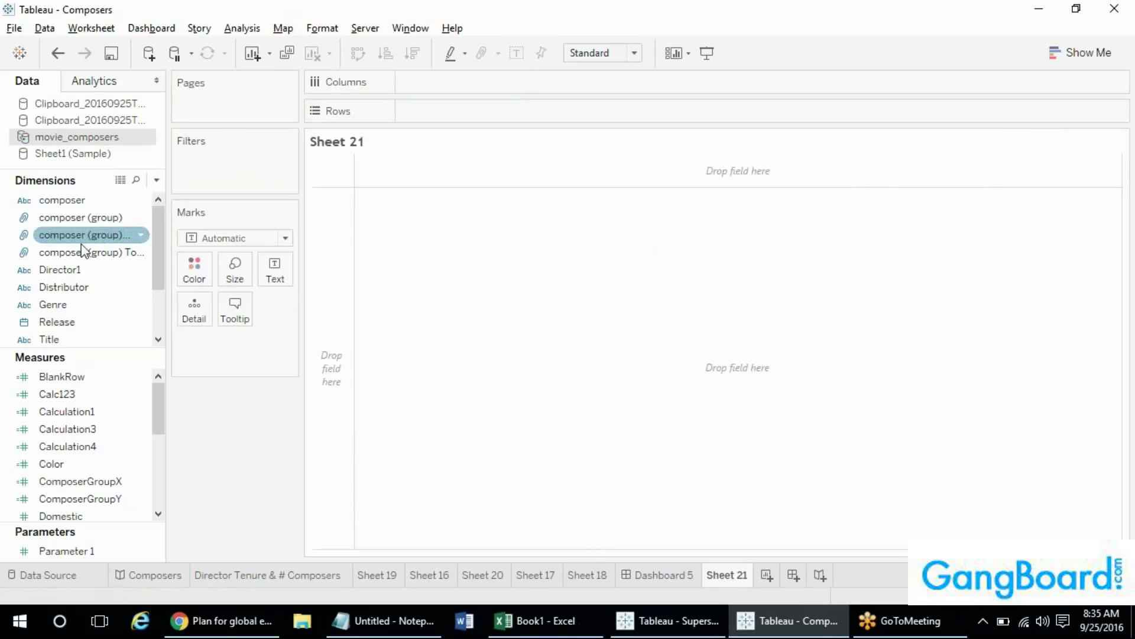
pyautogui.moveTo(63, 276); pyautogui.dragTo(269, 272)
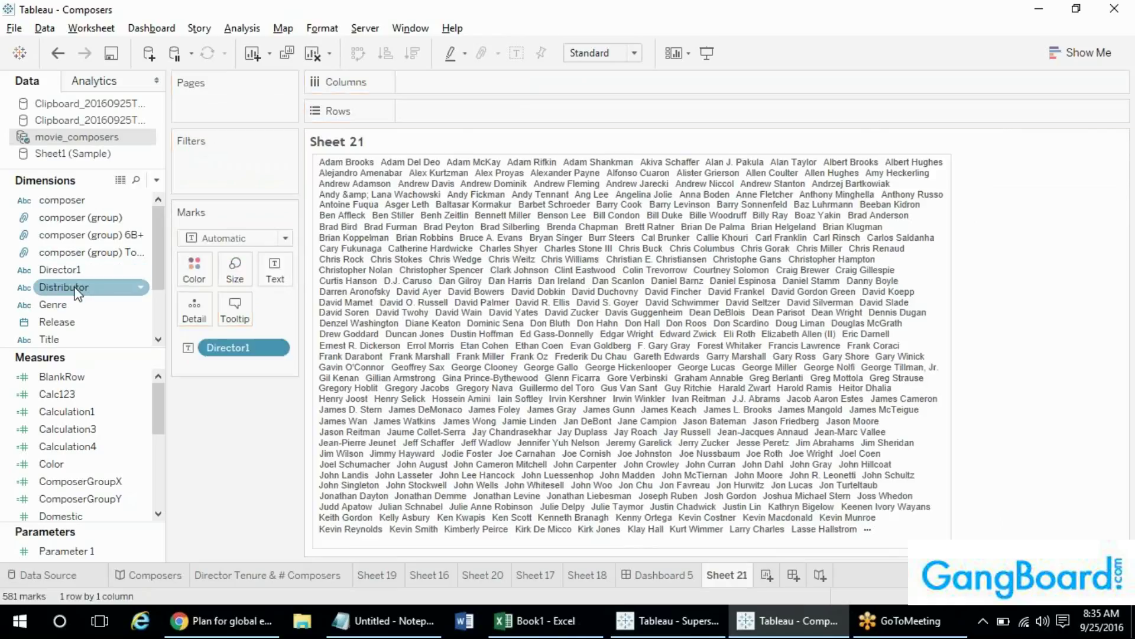
pyautogui.moveTo(77, 264); pyautogui.dragTo(254, 92)
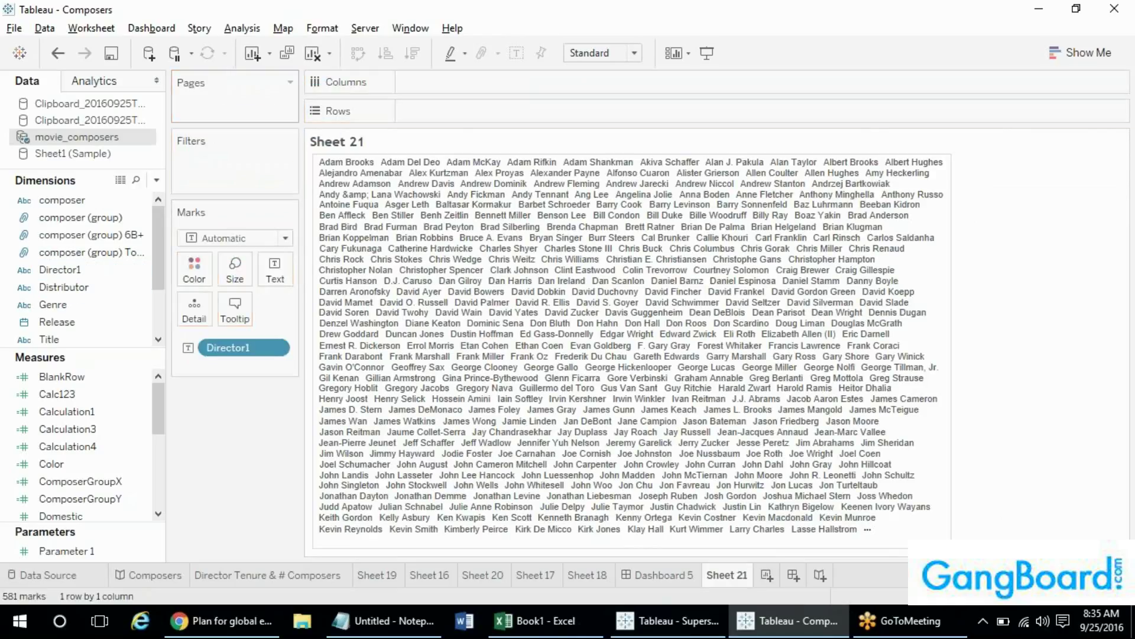
pyautogui.moveTo(58, 269); pyautogui.dragTo(188, 106)
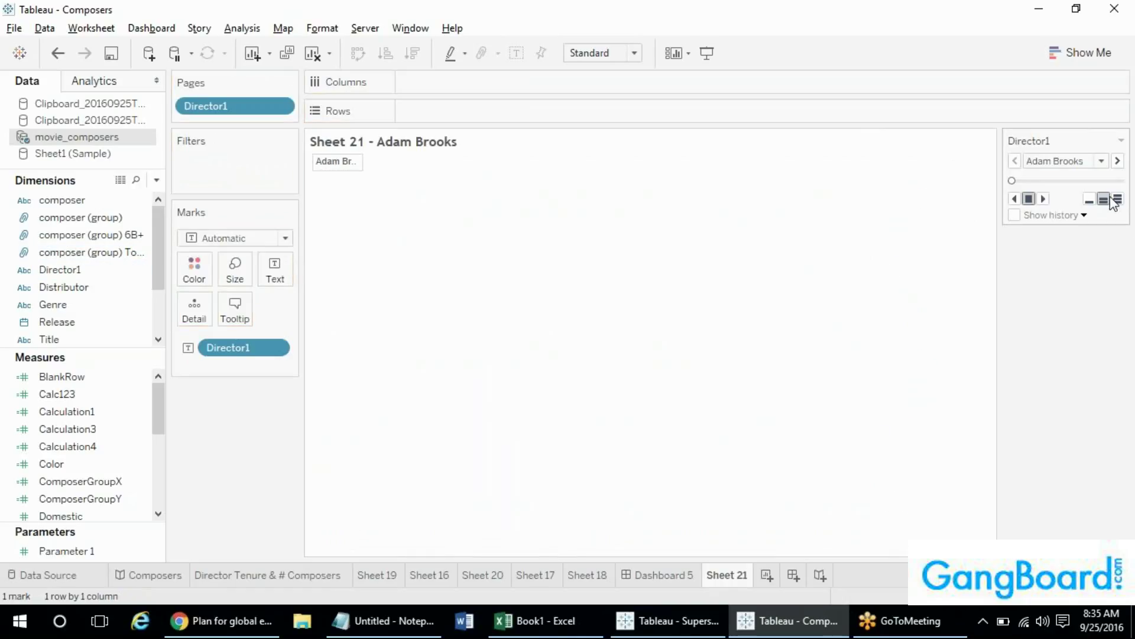
pyautogui.click(600, 55)
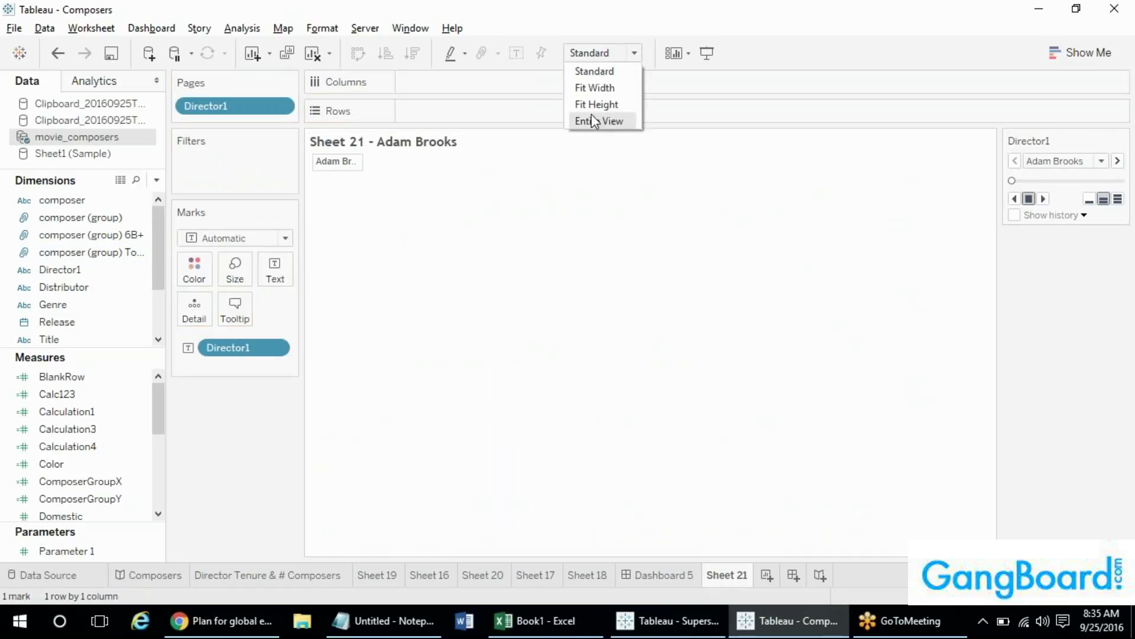
# - Fit Sheet 21 to Entire View, then step forward through the director pages and autoplay them
pyautogui.click(592, 120)
pyautogui.click(1118, 161)
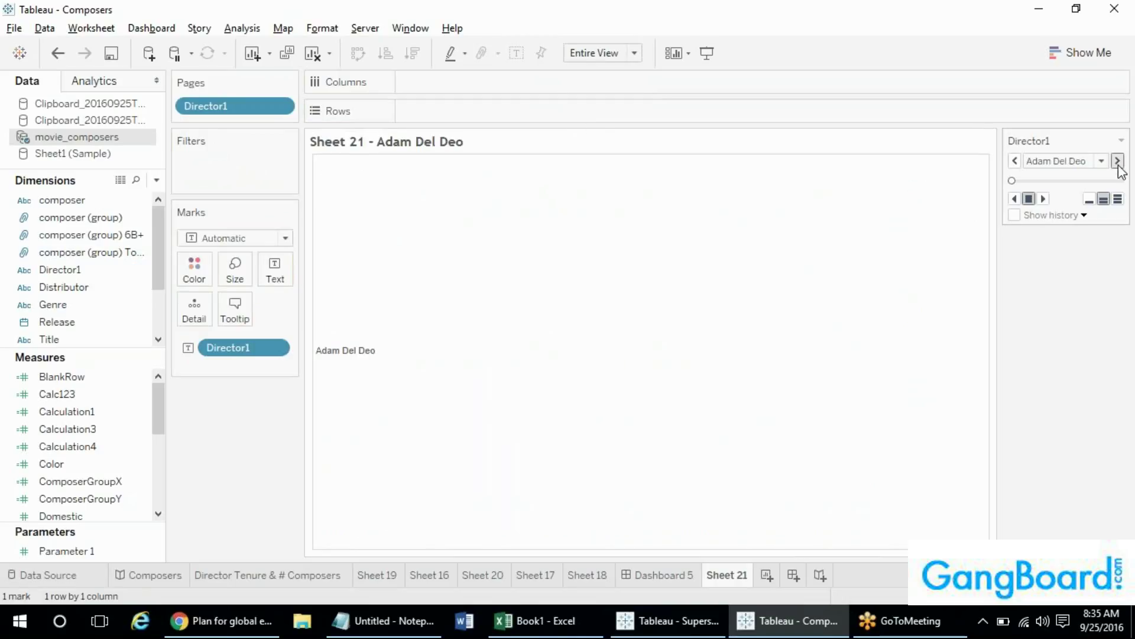
pyautogui.click(1118, 161)
pyautogui.click(1118, 161)
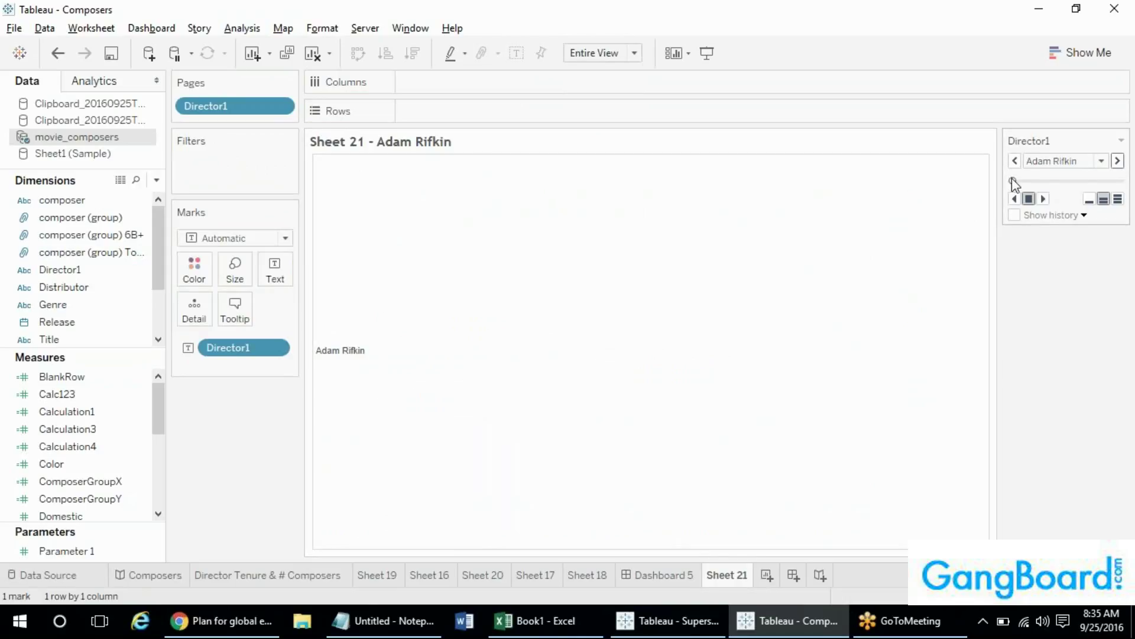
pyautogui.moveTo(1012, 180); pyautogui.dragTo(1077, 181)
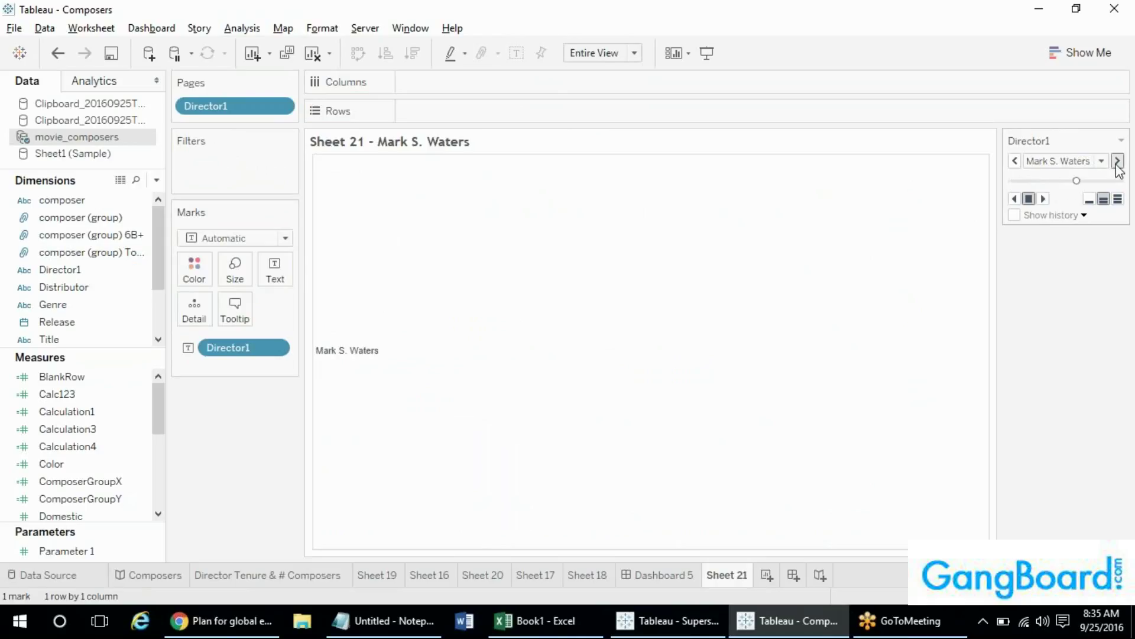
pyautogui.click(1042, 197)
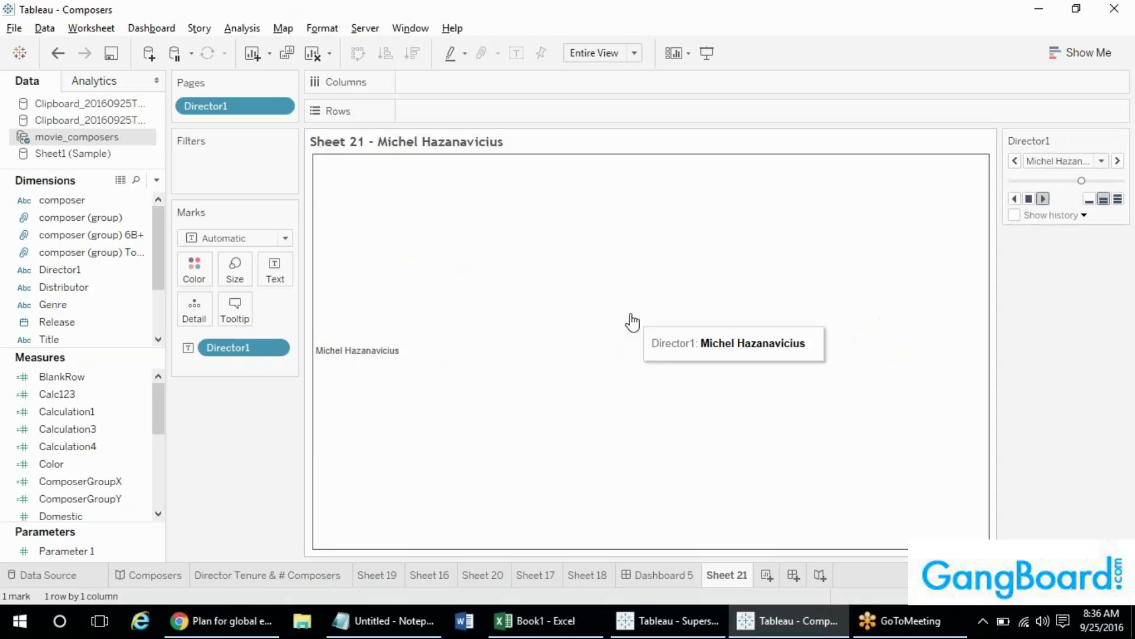
# - Stop the autoplay and move forward through director pages using the next arrow and slider
pyautogui.click(1118, 161)
pyautogui.click(1117, 162)
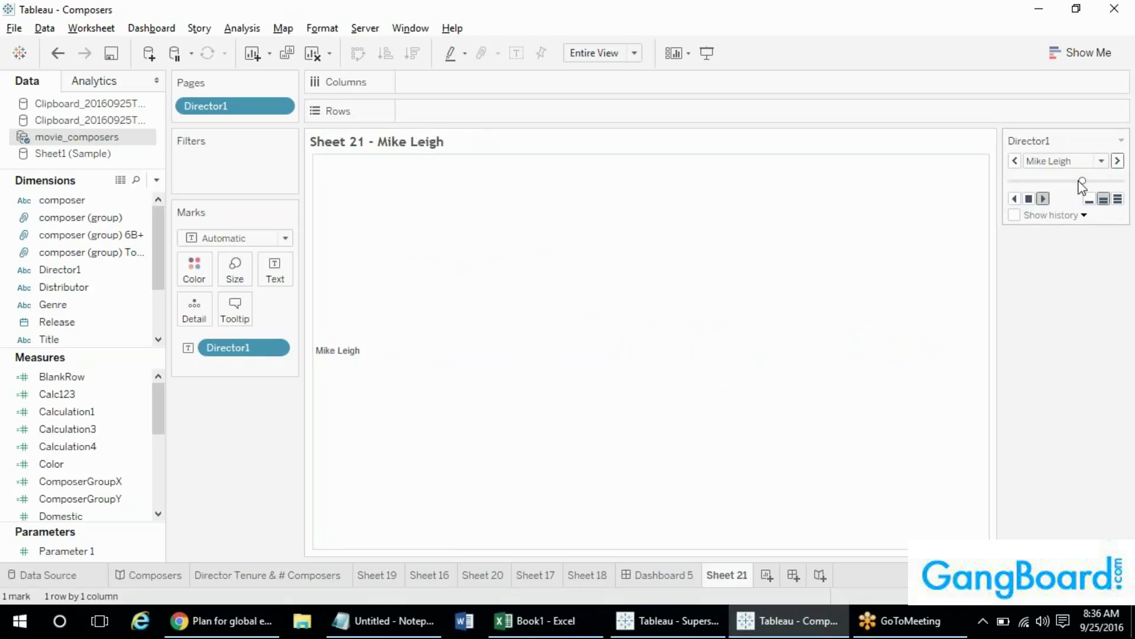
pyautogui.click(1029, 200)
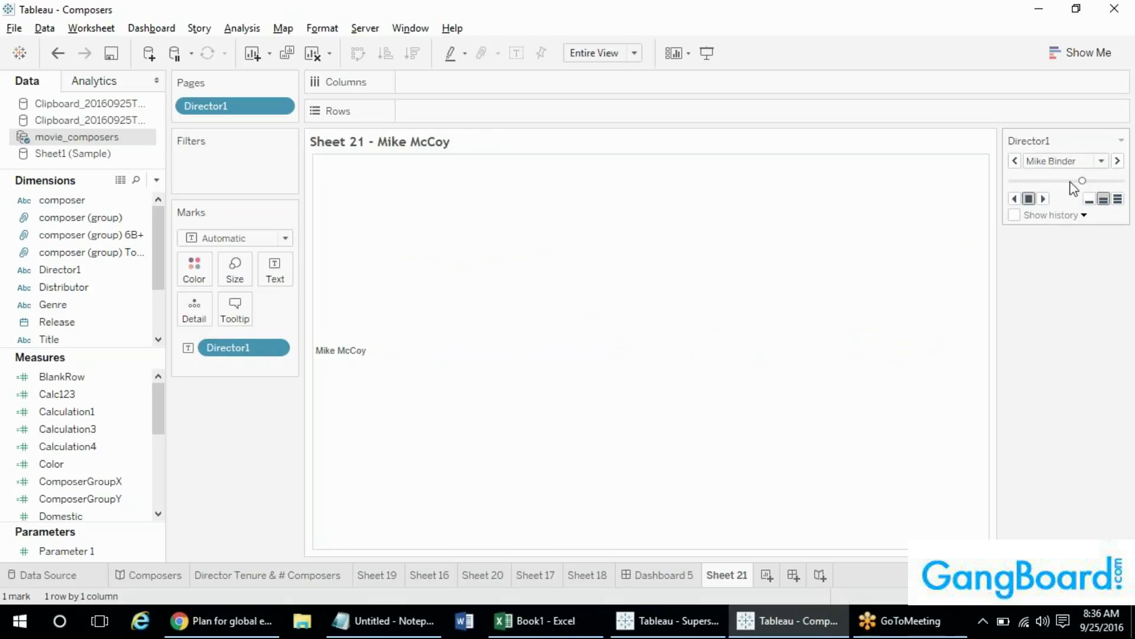
pyautogui.moveTo(1074, 188)
pyautogui.mouseDown()
pyautogui.moveTo(1061, 182)
pyautogui.moveTo(1087, 189)
pyautogui.mouseUp()
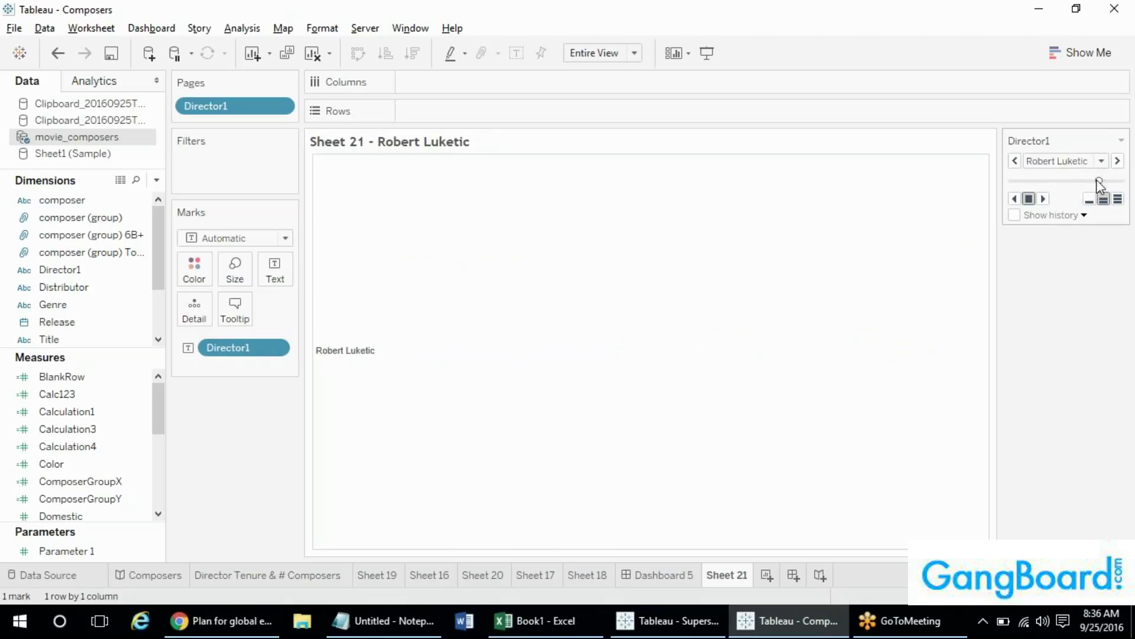
pyautogui.click(1117, 163)
pyautogui.click(1117, 163)
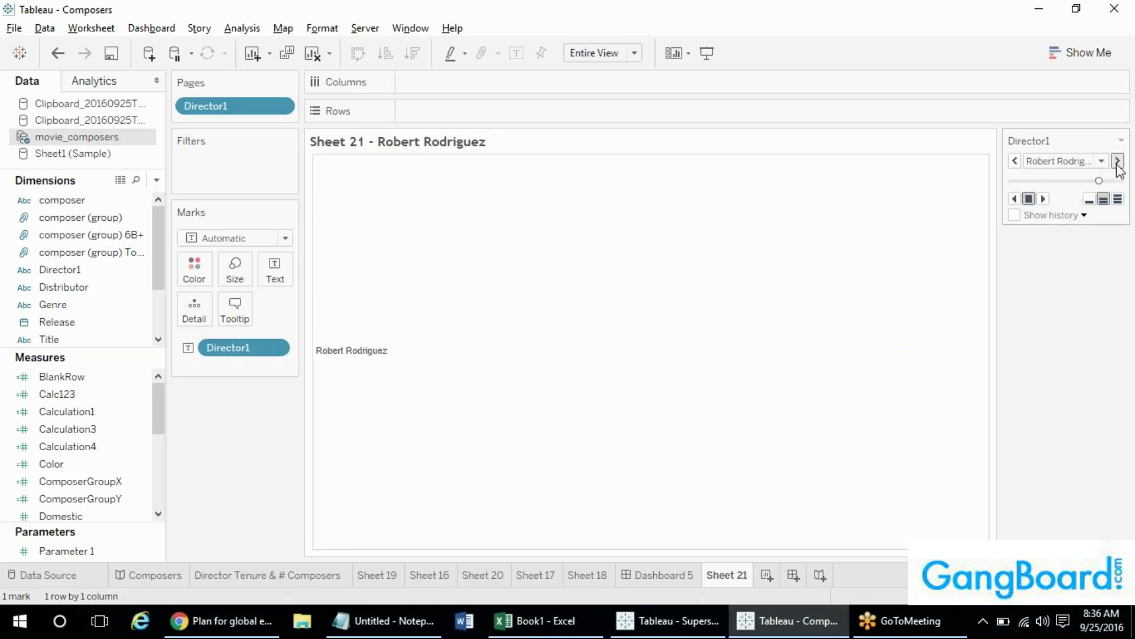
pyautogui.click(1117, 163)
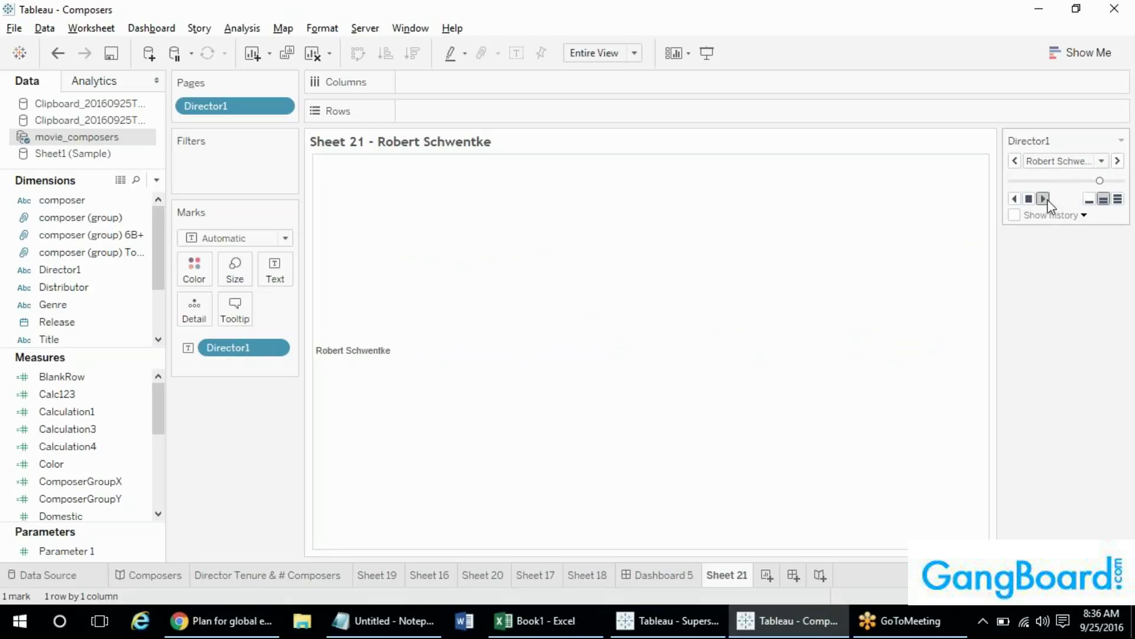
# - Play the director pages forward, then backward at higher speed, stopping at Pierre Morel
pyautogui.click(1044, 200)
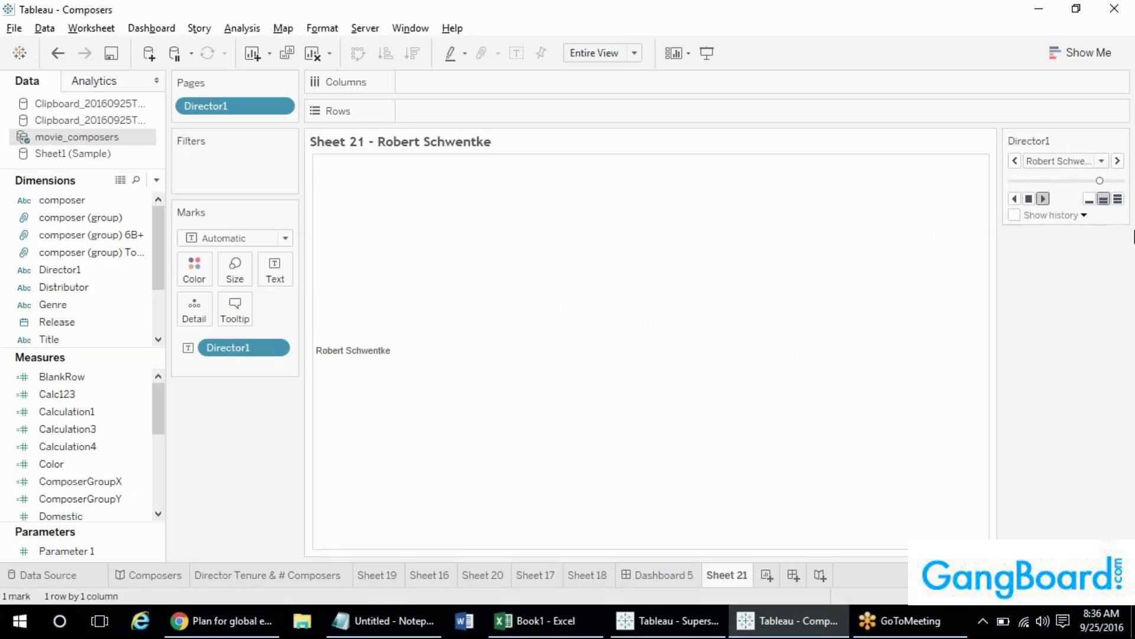
pyautogui.click(1015, 199)
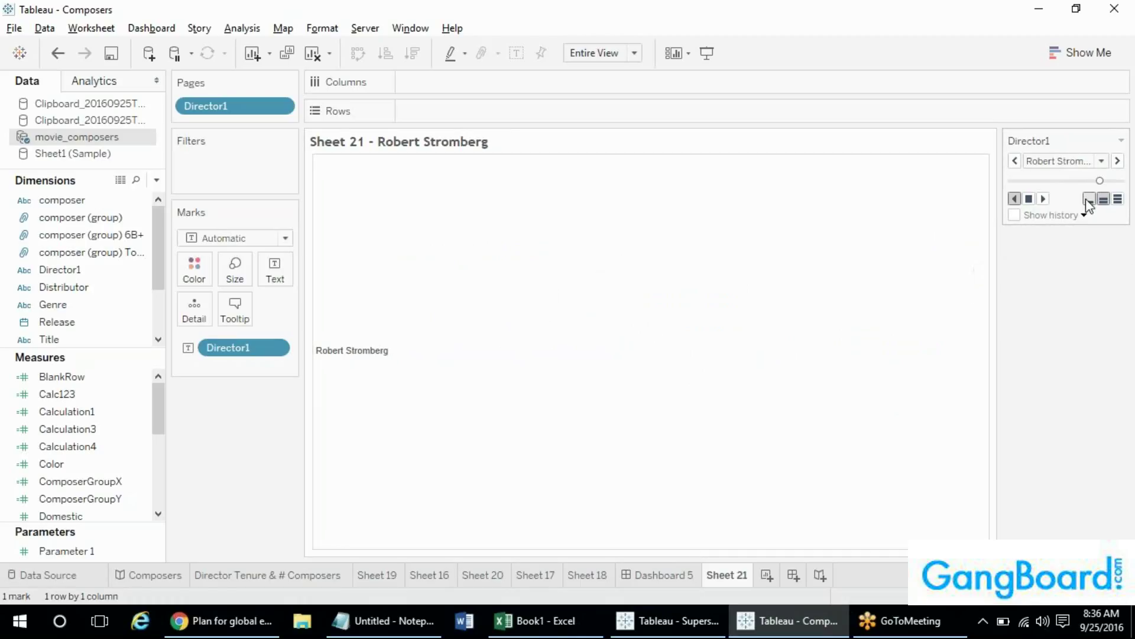
pyautogui.click(1118, 199)
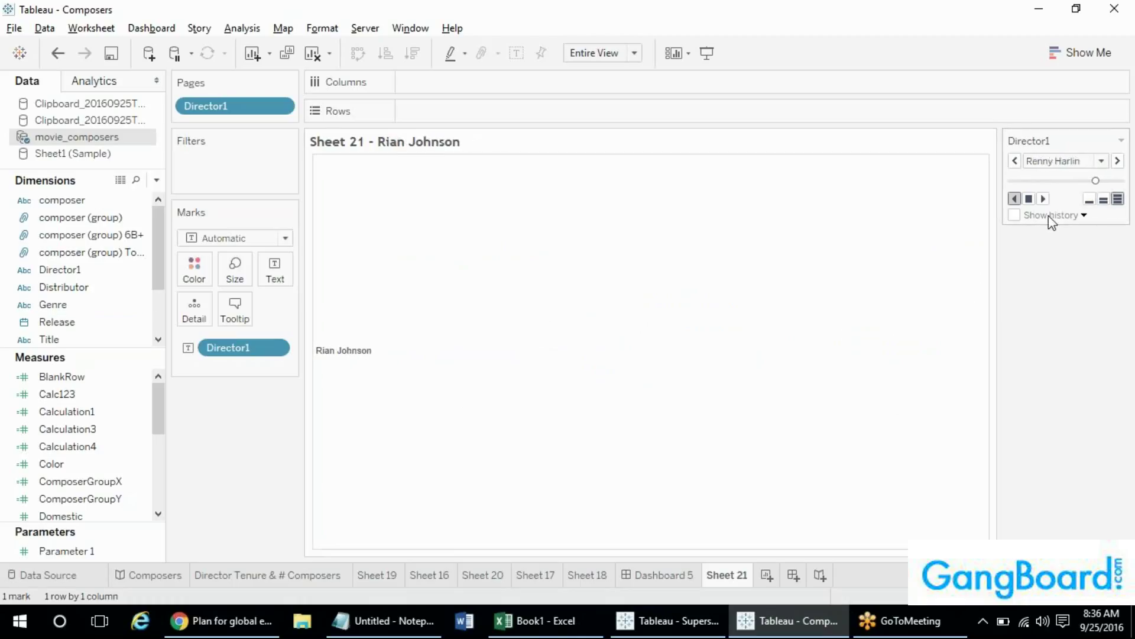
pyautogui.click(1014, 215)
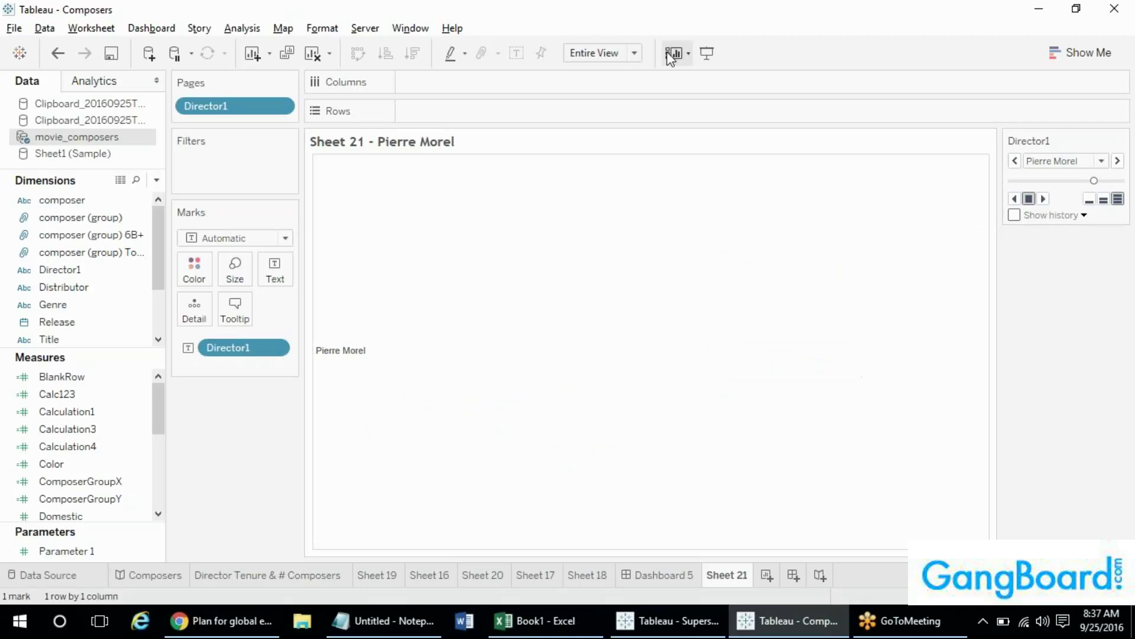
pyautogui.click(51, 321)
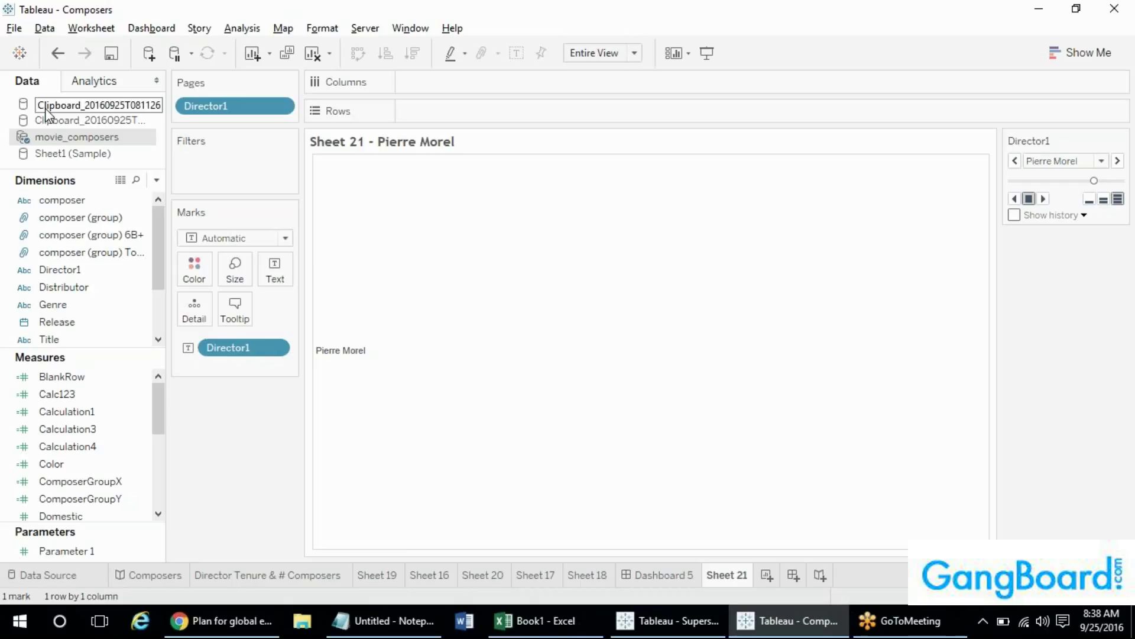
# - Browse Documents > My Tableau Repository > Datasources > 10.0 > en_US-US and open Sample - Superstore
pyautogui.click(534, 620)
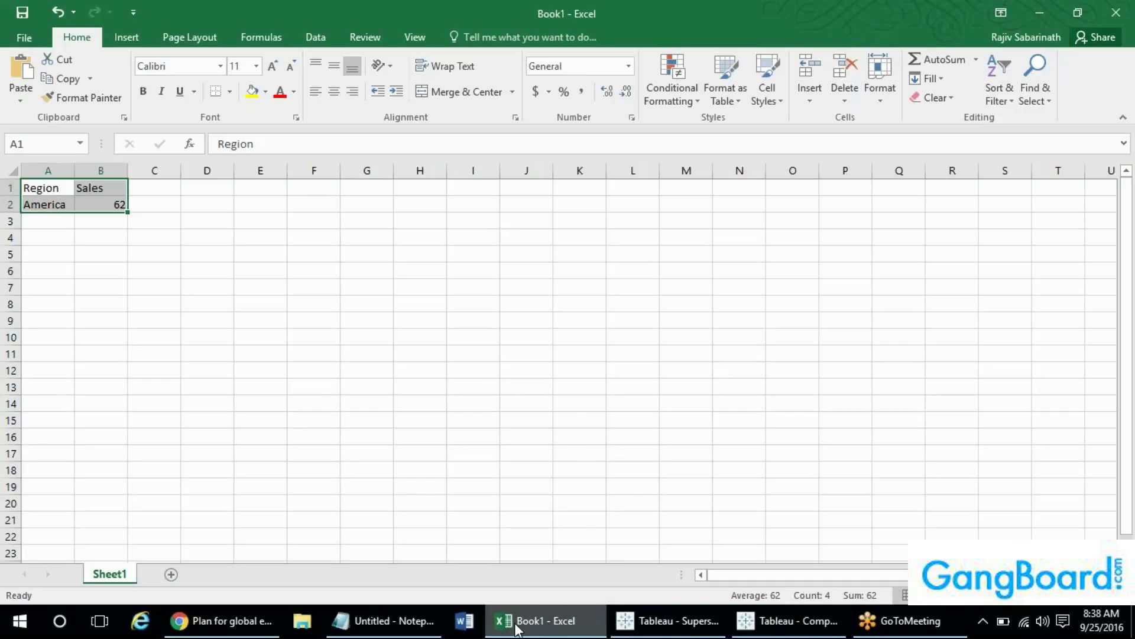
pyautogui.moveTo(518, 628)
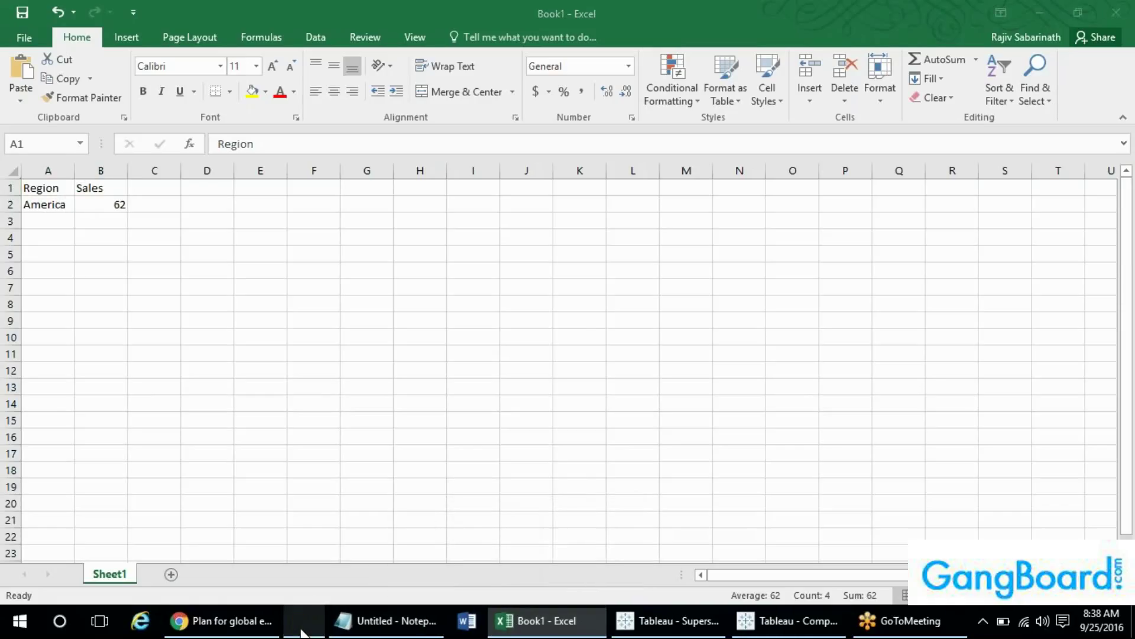
pyautogui.click(301, 621)
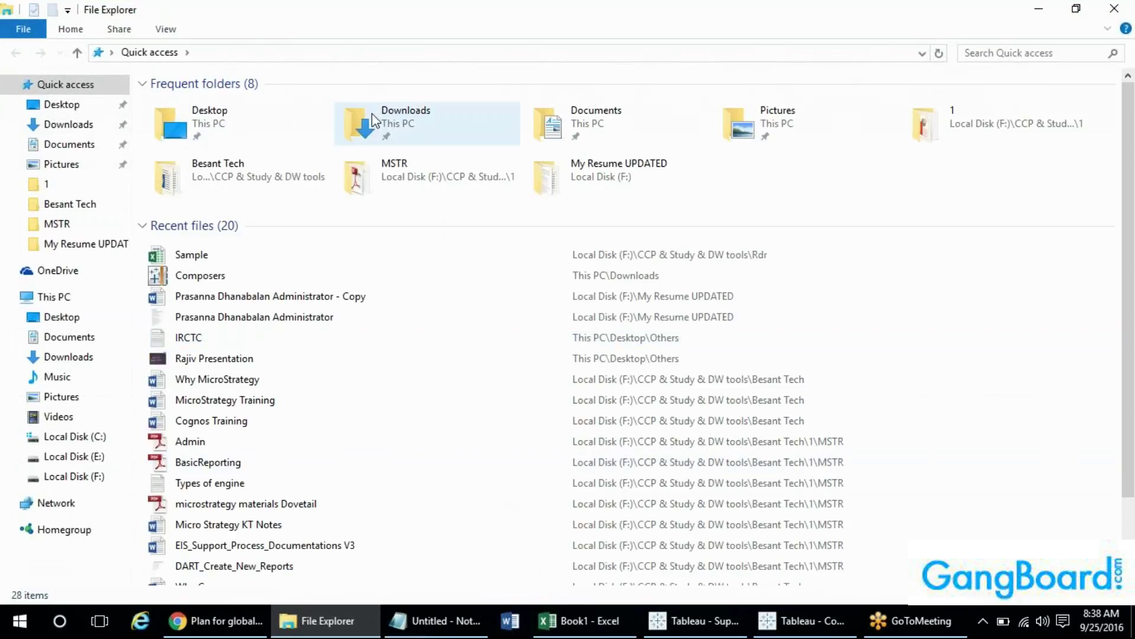
pyautogui.doubleClick(569, 126)
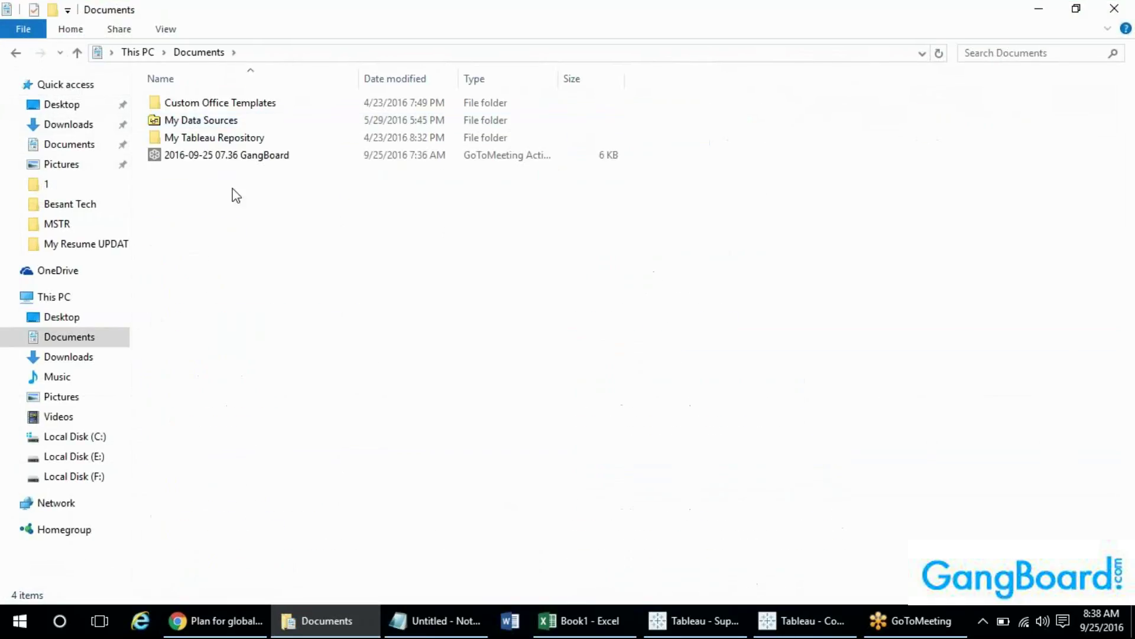
pyautogui.doubleClick(269, 138)
pyautogui.doubleClick(216, 137)
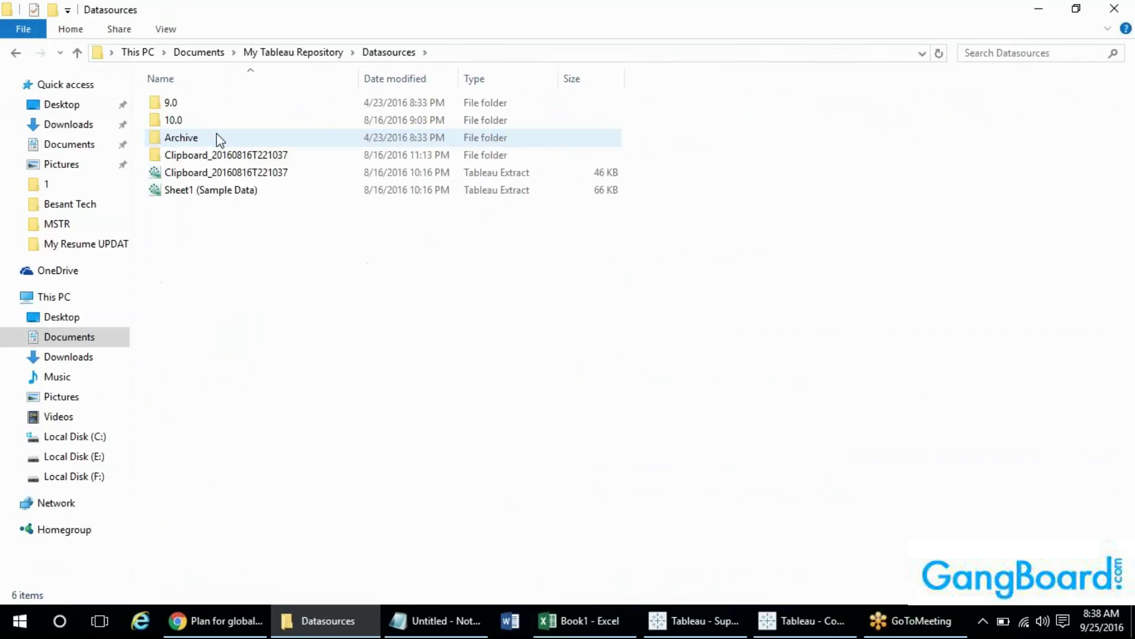
pyautogui.doubleClick(184, 125)
pyautogui.doubleClick(189, 105)
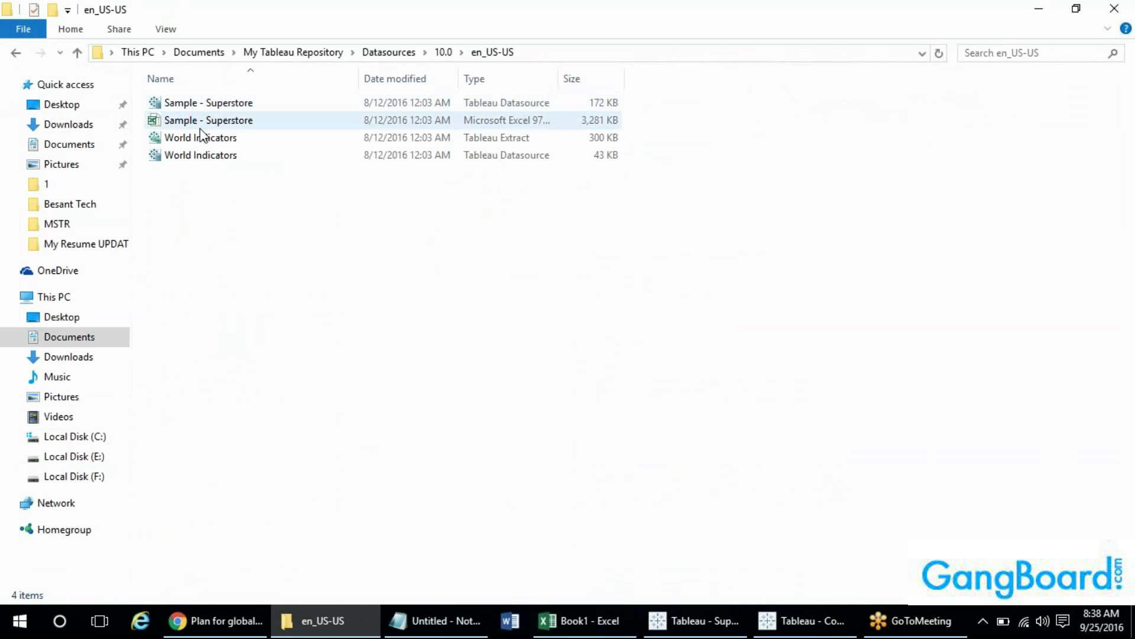
pyautogui.click(204, 121)
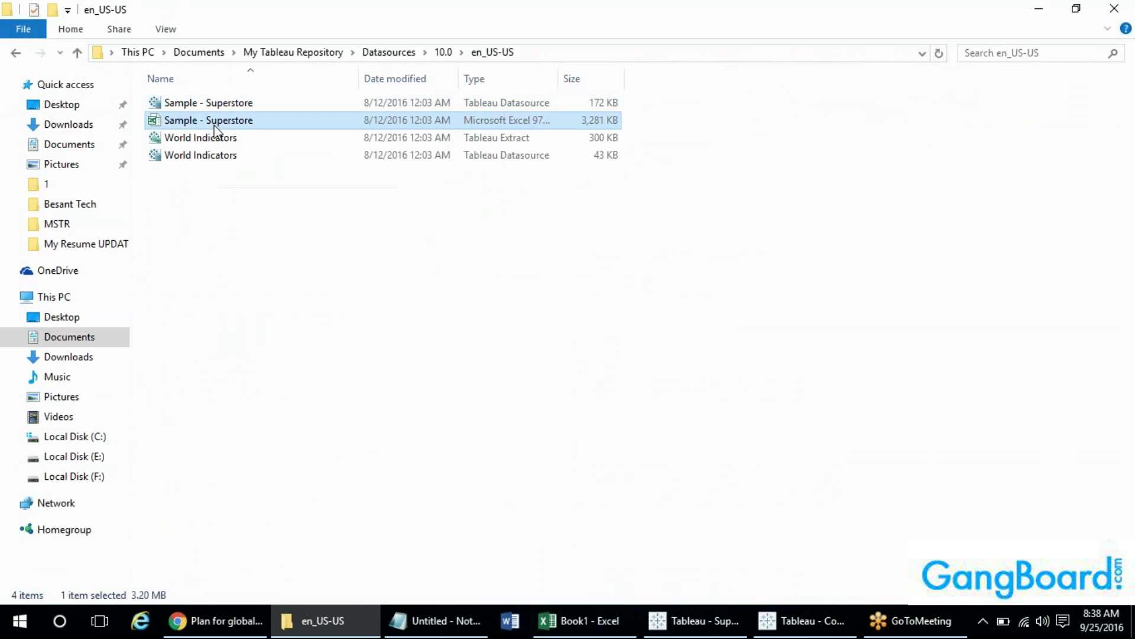
pyautogui.hotkey('alt', 'Tab')
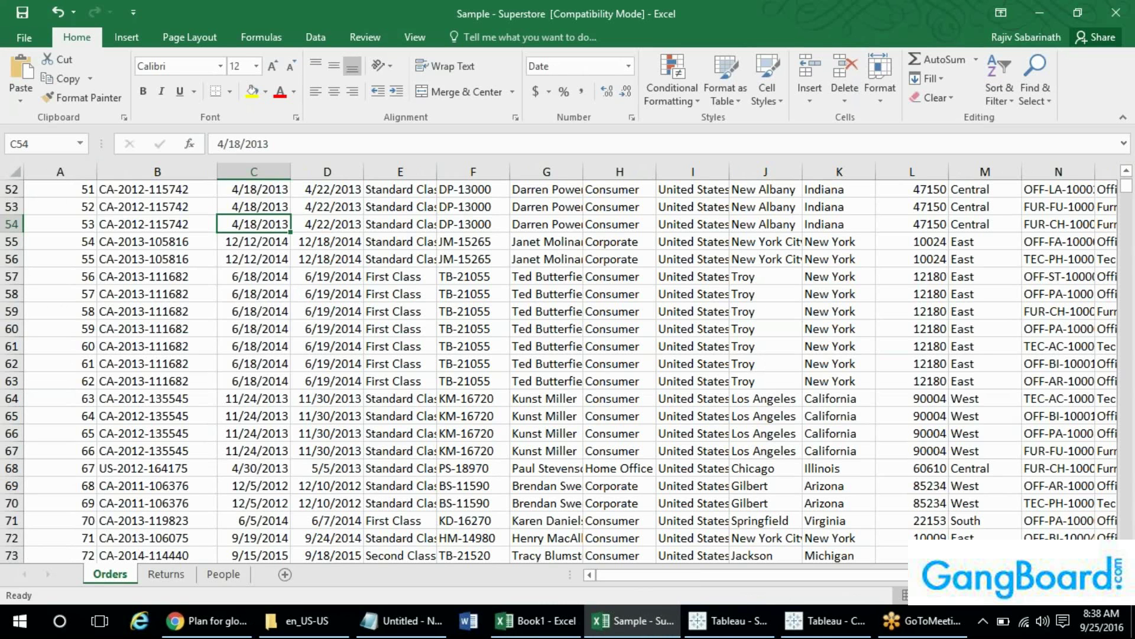
# - Return to the top of the Orders sheet and inspect the first Row ID value
pyautogui.hotkey('ctrl', 'Up')
pyautogui.press('Left')
pyautogui.press('Left')
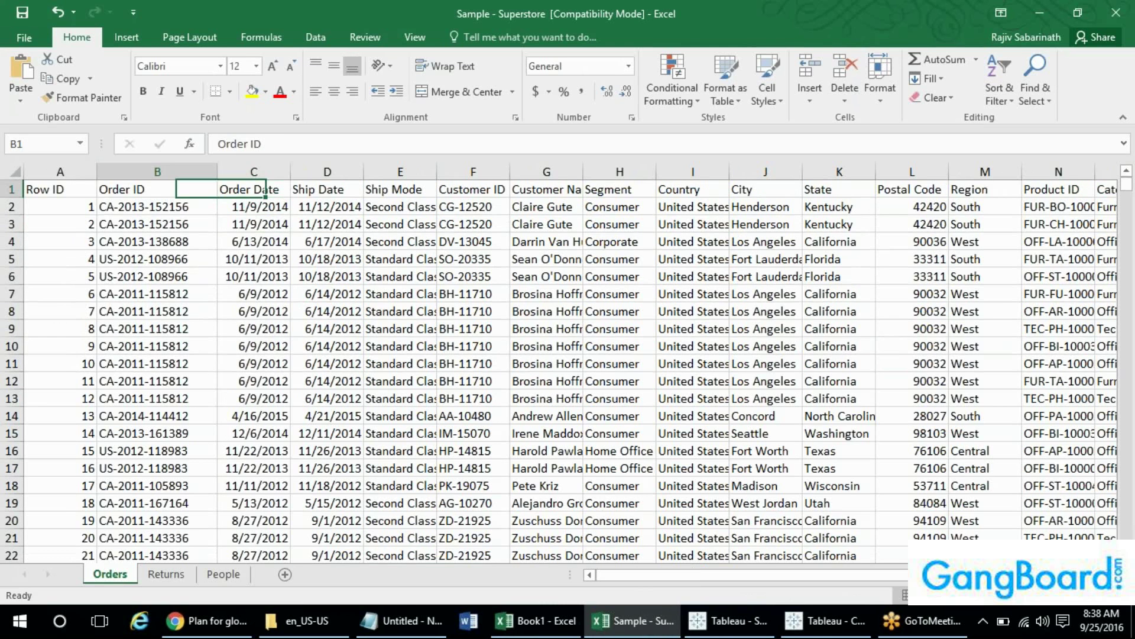
pyautogui.press('Down')
pyautogui.press('Up')
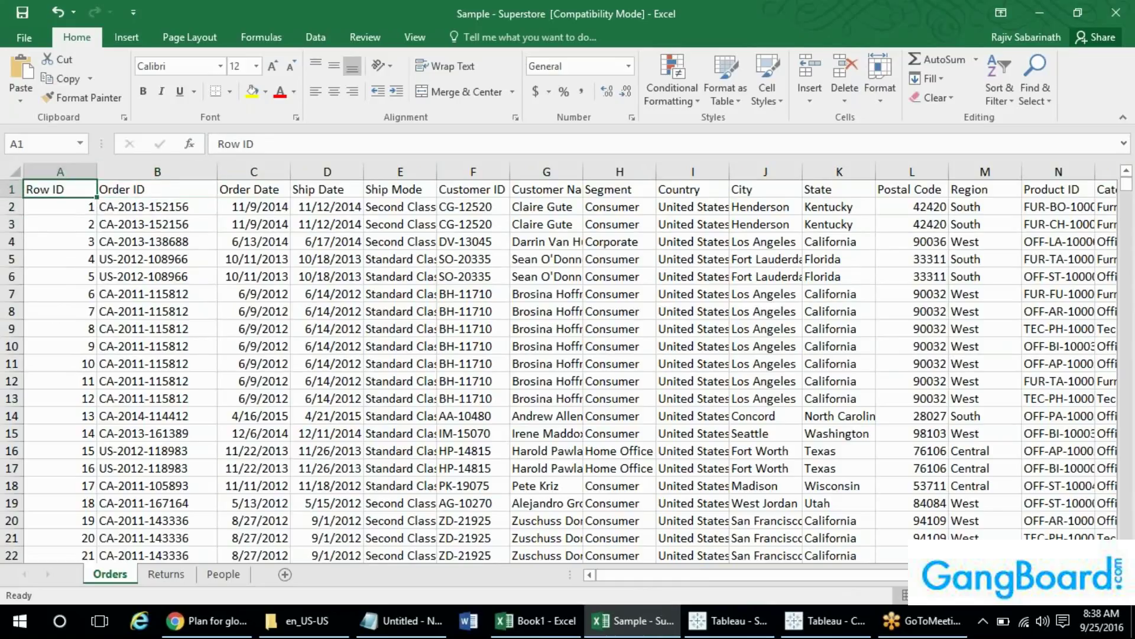
pyautogui.press('Down')
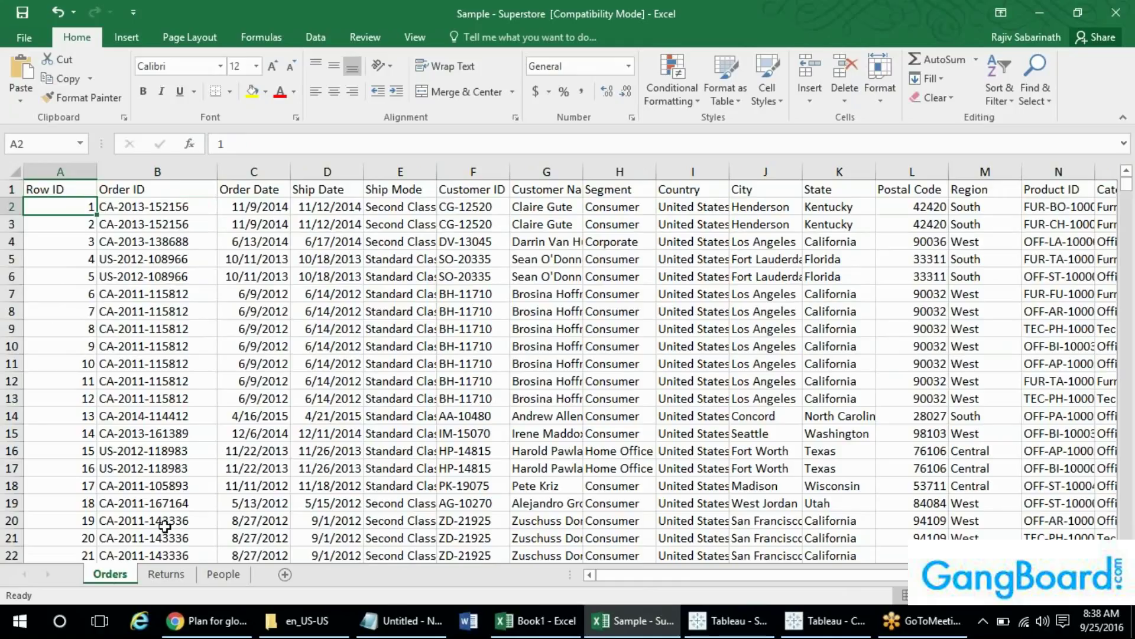
# - Look over the Returns and People sheets, then switch back to the Book1 workbook
pyautogui.click(165, 574)
pyautogui.click(224, 573)
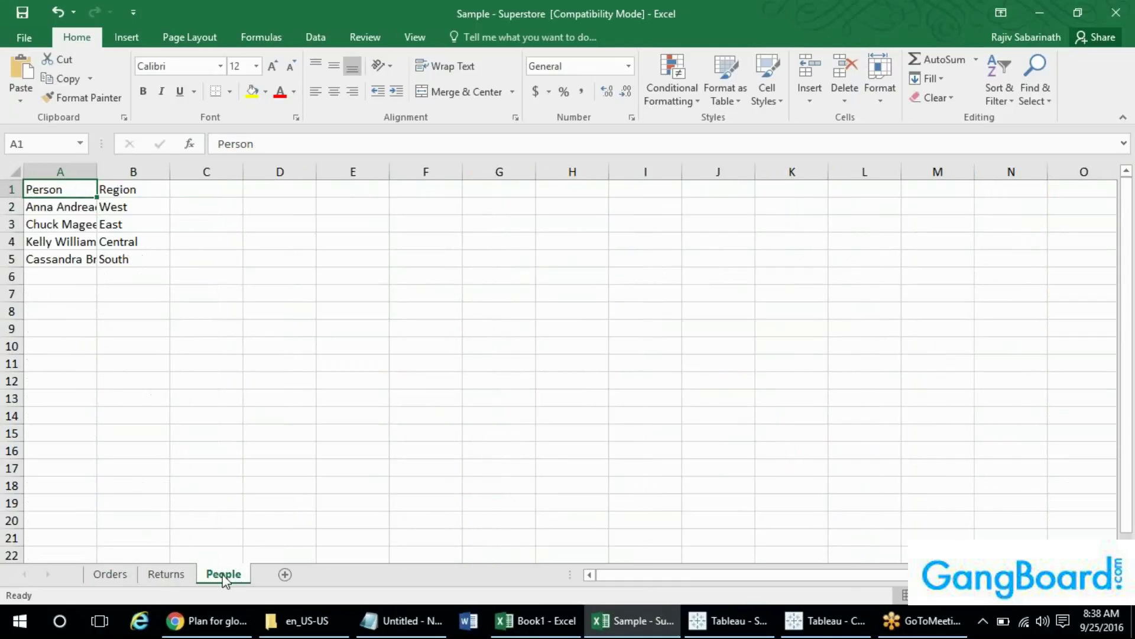
pyautogui.click(166, 573)
pyautogui.click(113, 575)
pyautogui.click(144, 575)
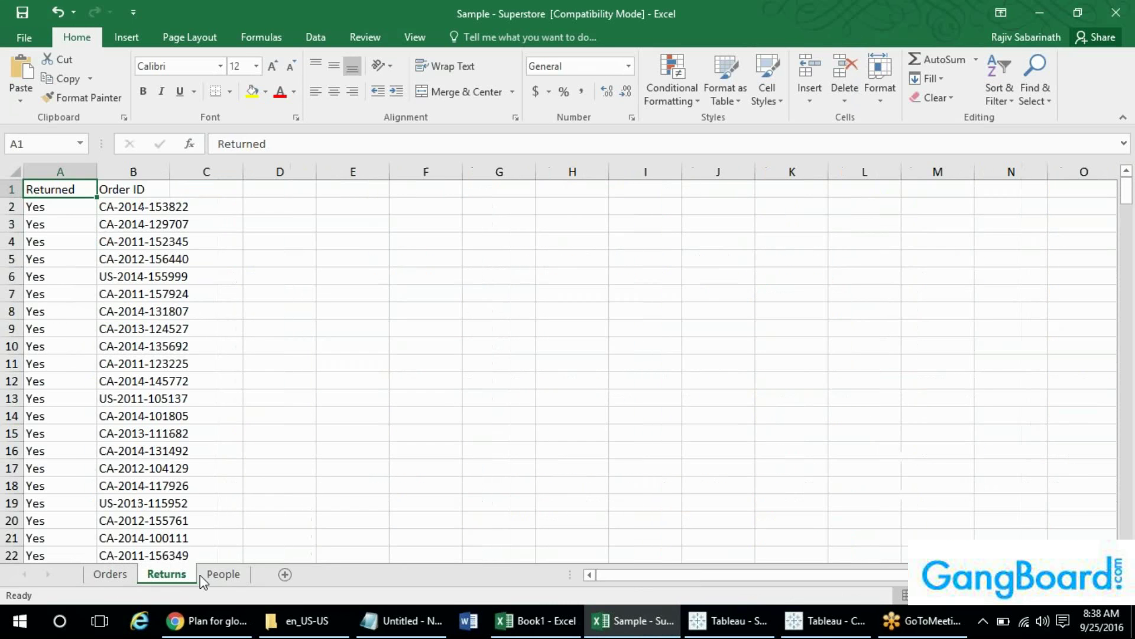
pyautogui.hotkey('alt', 'Tab')
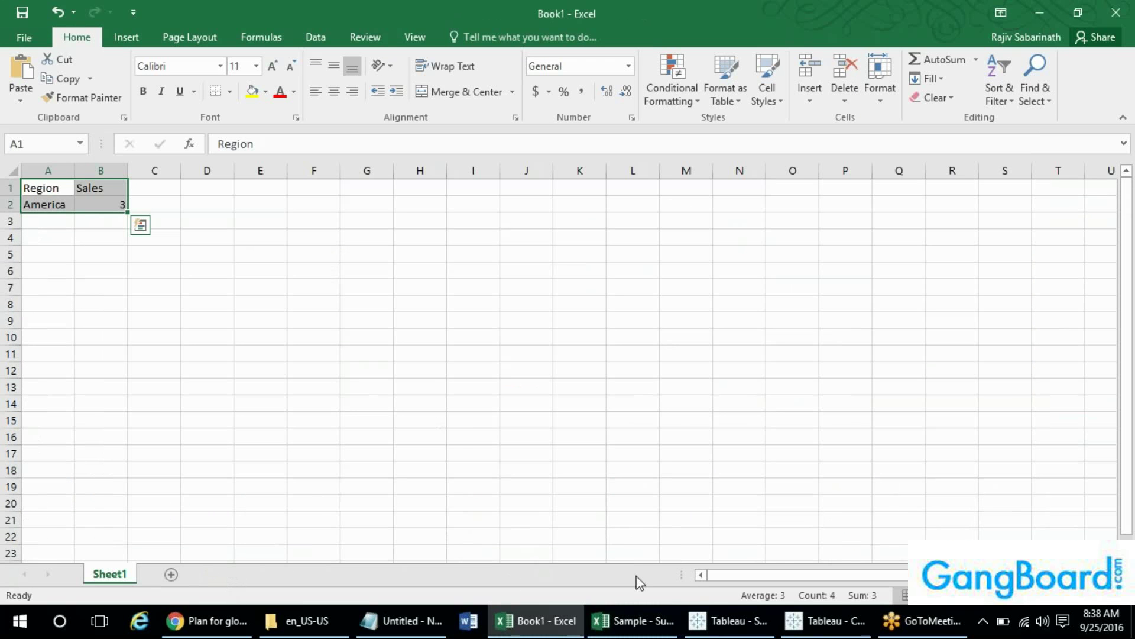
# - In Tableau, open the Sample - Superstore Excel file from My Tableau Repository\Datasources\10.0\en_US-US
pyautogui.moveTo(825, 621)
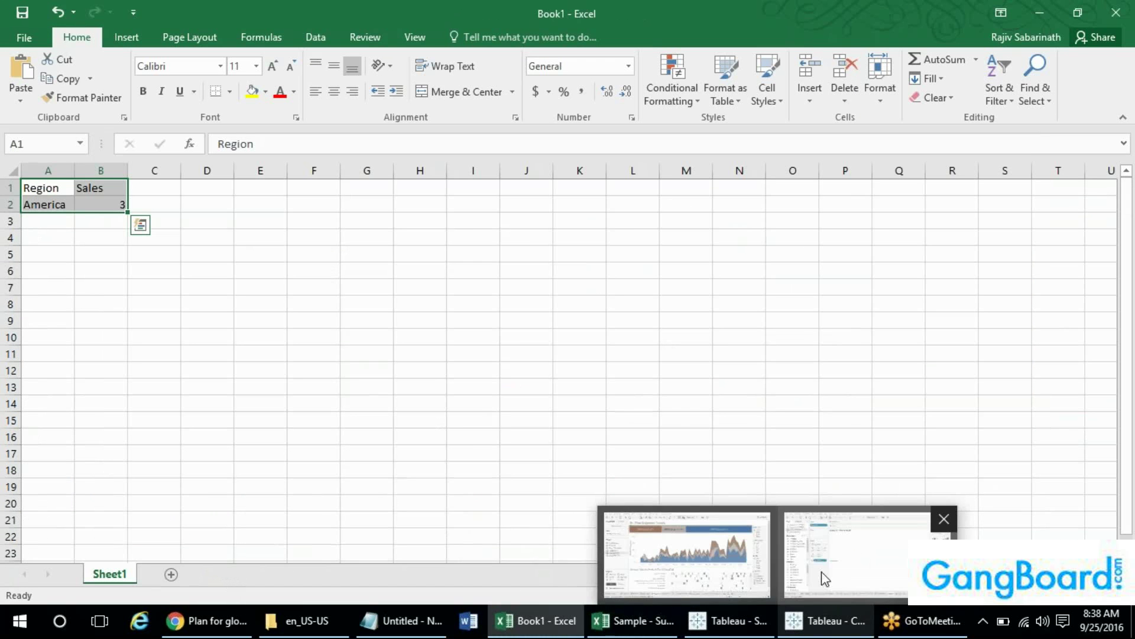
pyautogui.click(824, 579)
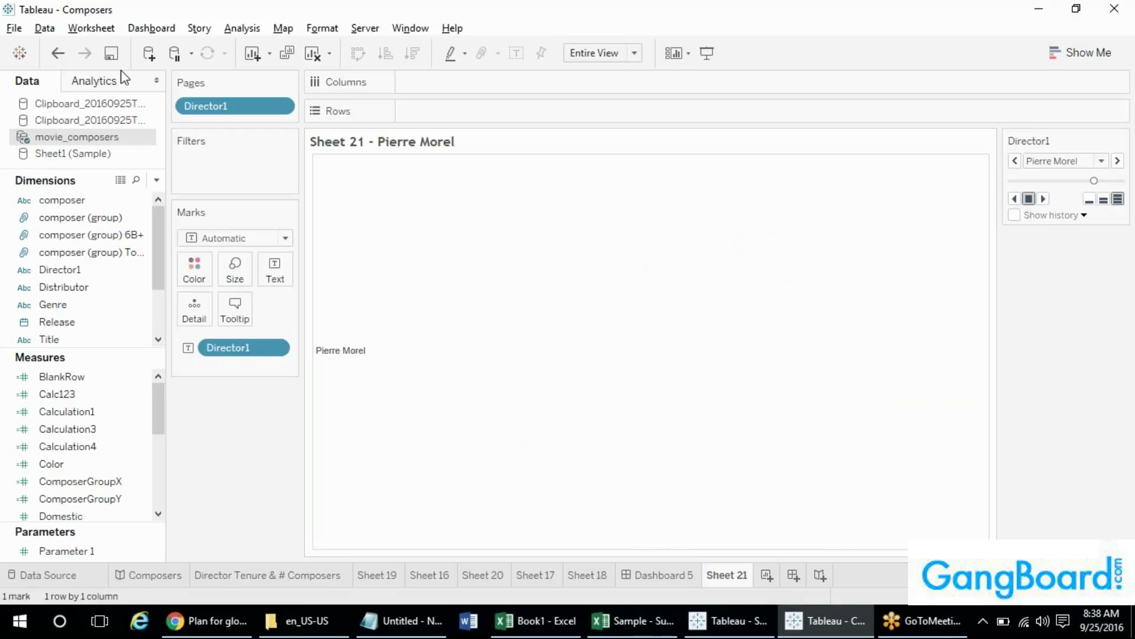
pyautogui.click(17, 32)
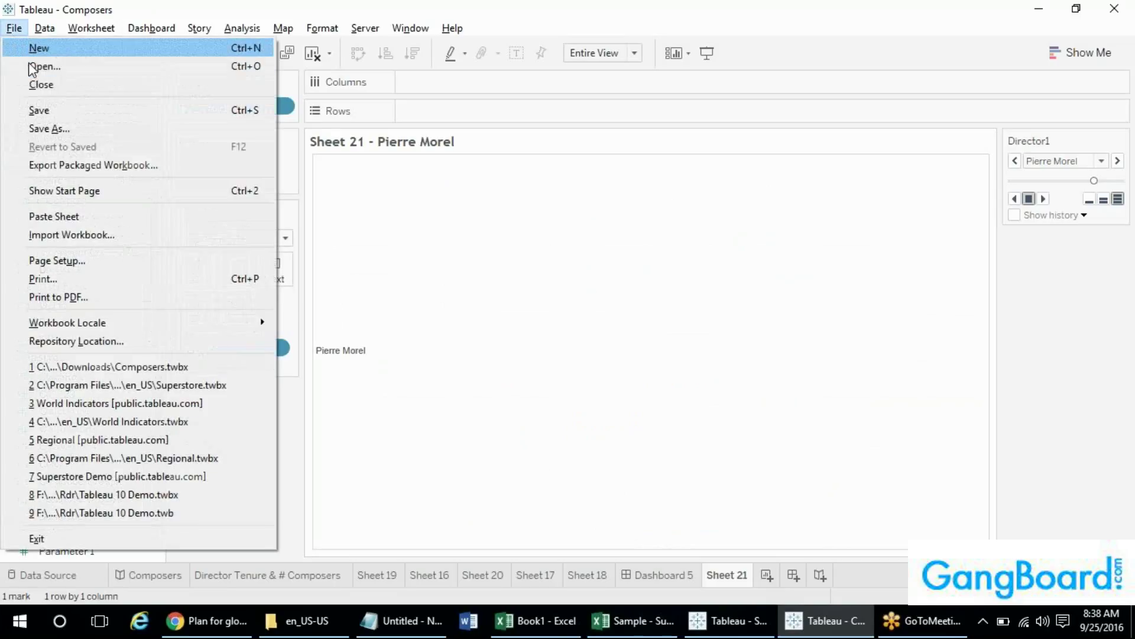
pyautogui.click(33, 67)
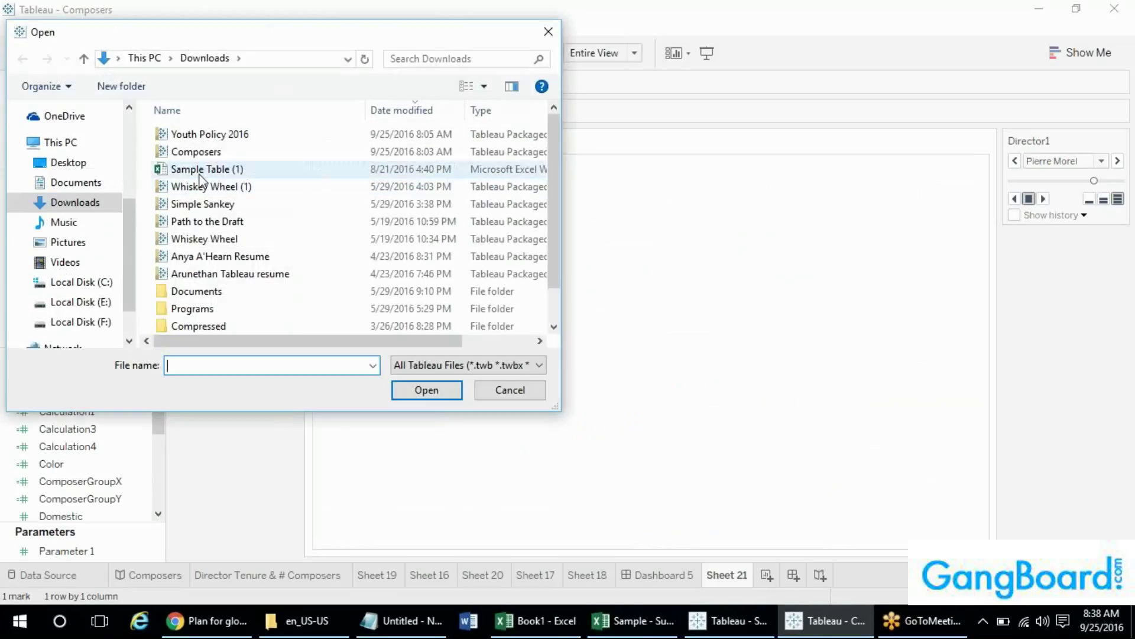
pyautogui.click(77, 183)
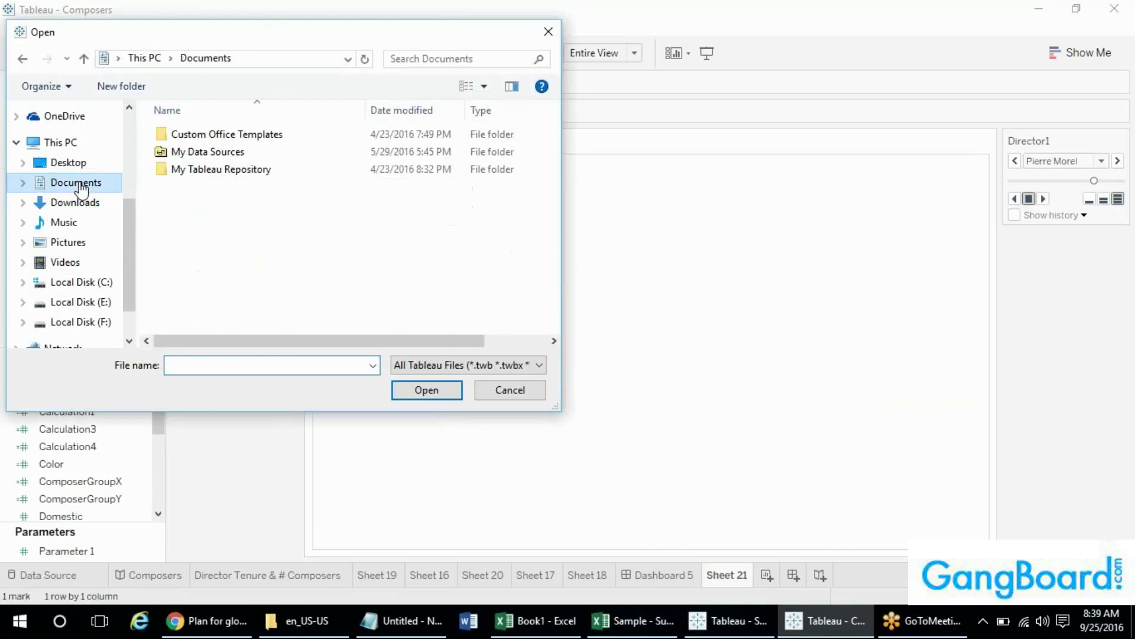
pyautogui.doubleClick(194, 174)
pyautogui.doubleClick(195, 171)
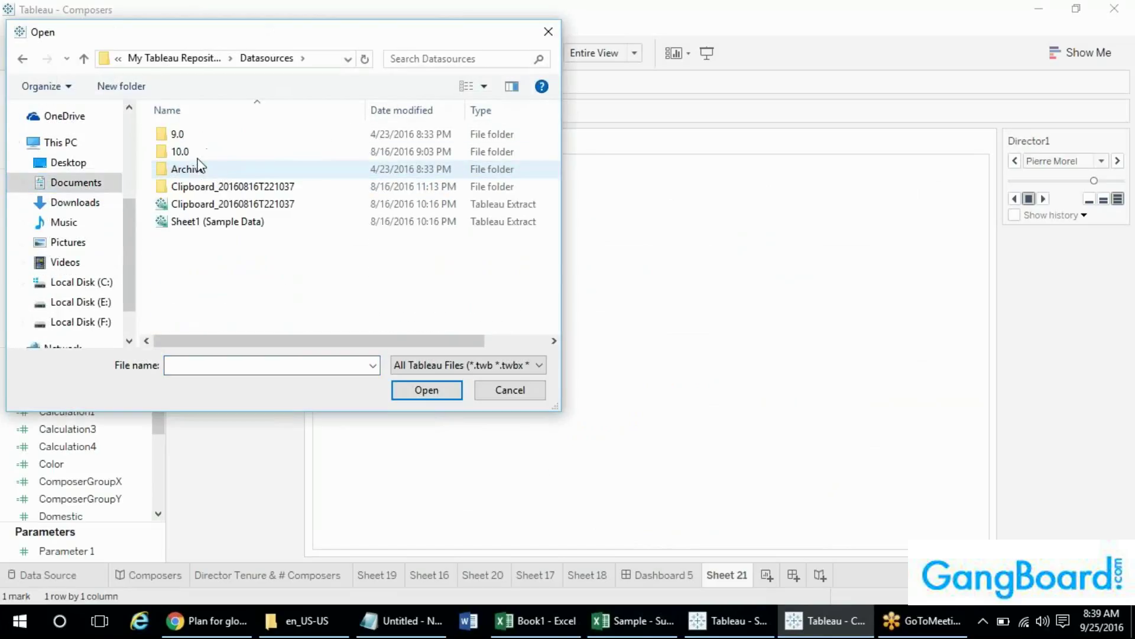
pyautogui.click(200, 155)
pyautogui.doubleClick(200, 155)
pyautogui.doubleClick(177, 141)
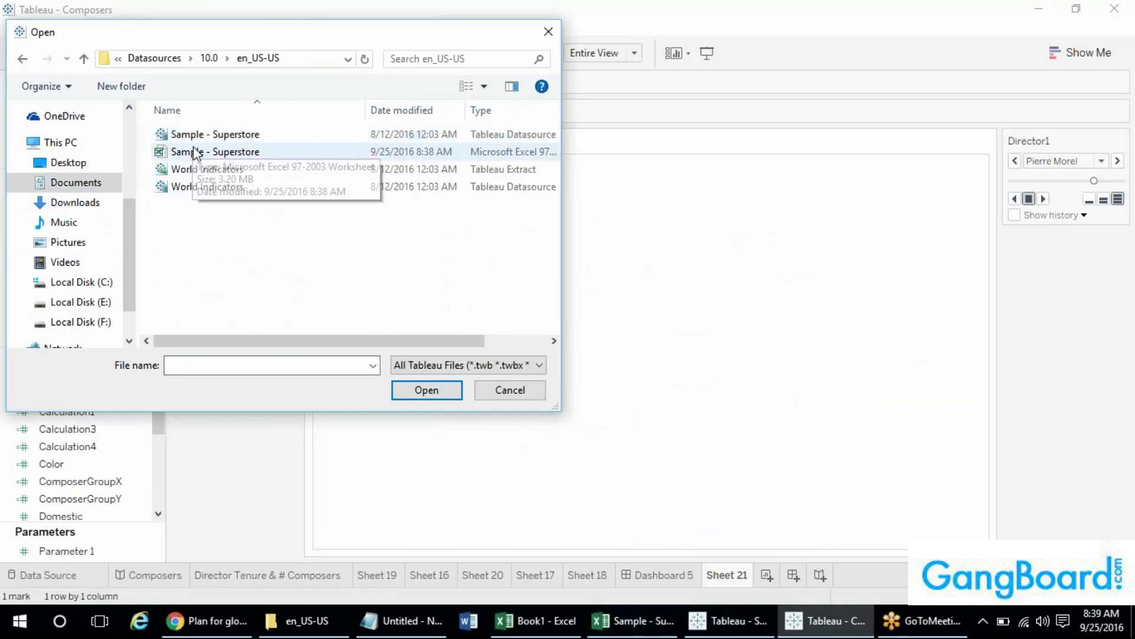
pyautogui.doubleClick(197, 151)
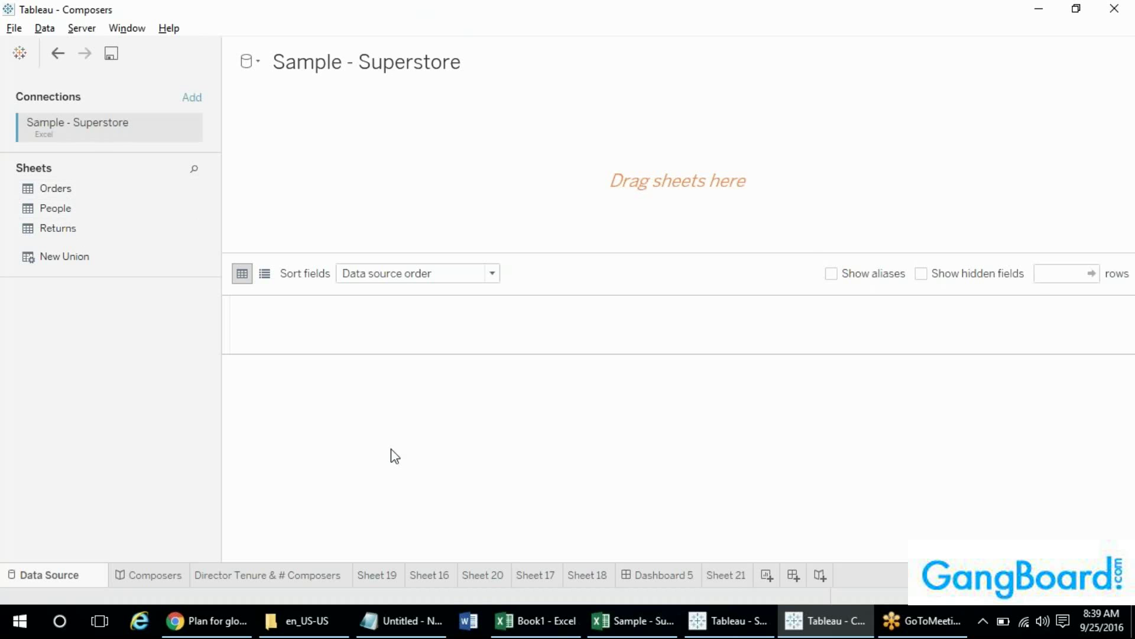
# - Glance at the Superstore Orders sheet in Excel, then return to Tableau to add a connection
pyautogui.hotkey('alt', 'Tab')
pyautogui.hotkey('alt', 'Tab')
pyautogui.hotkey('alt', 'Tab')
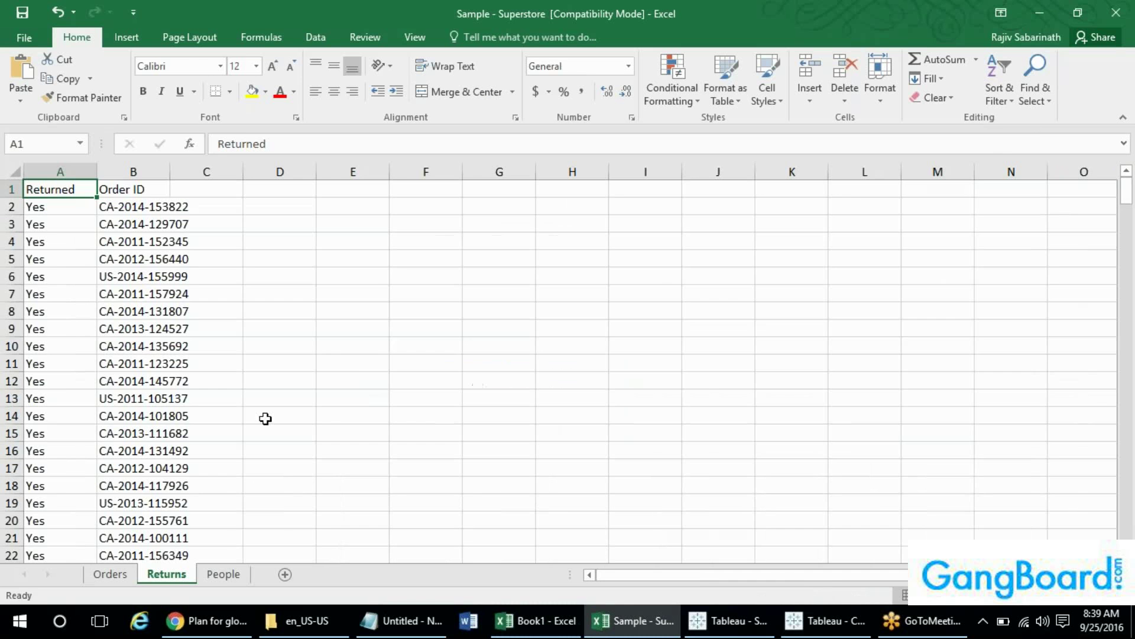
pyautogui.click(110, 574)
pyautogui.hotkey('alt', 'Tab')
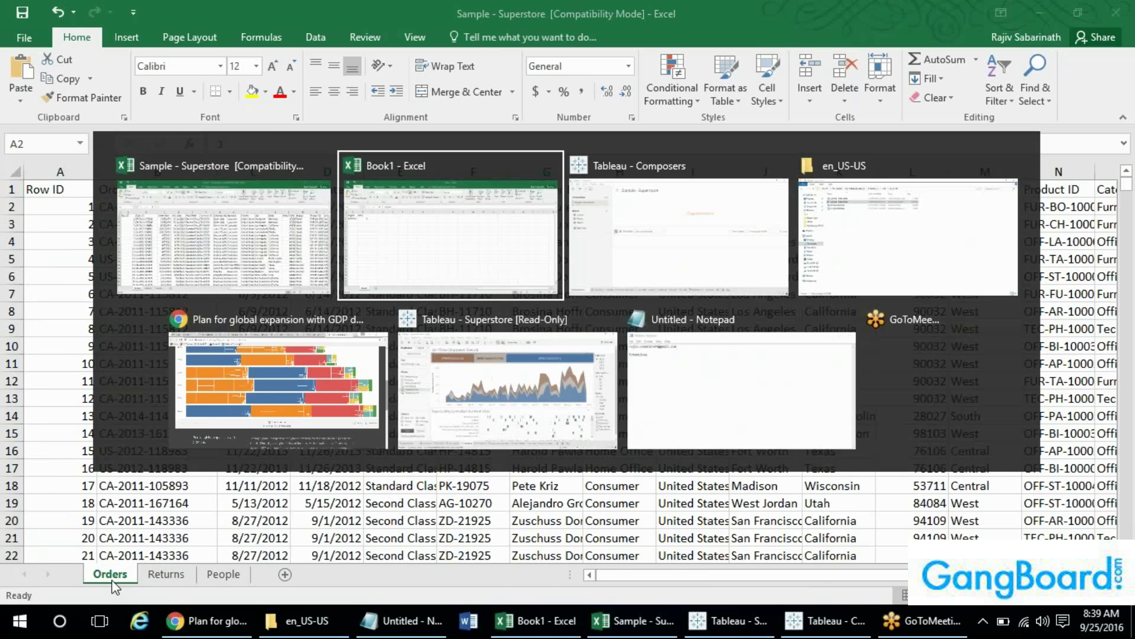
pyautogui.hotkey('alt', 'Tab')
pyautogui.hotkey('alt', 'Tab')
pyautogui.hotkey('alt', 'Tab')
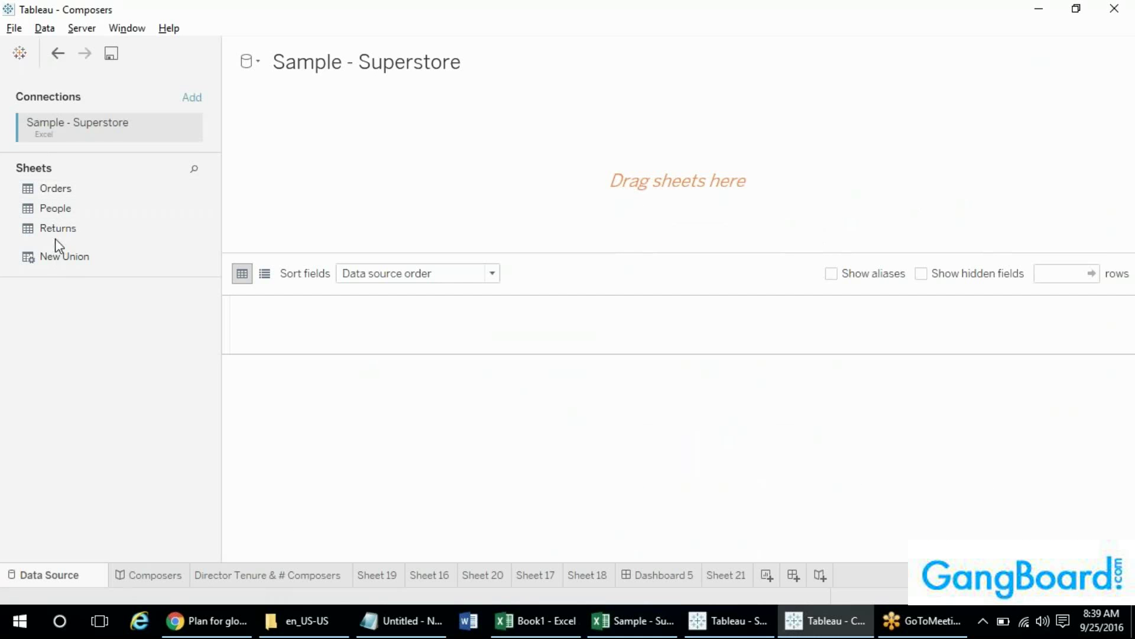
pyautogui.click(192, 96)
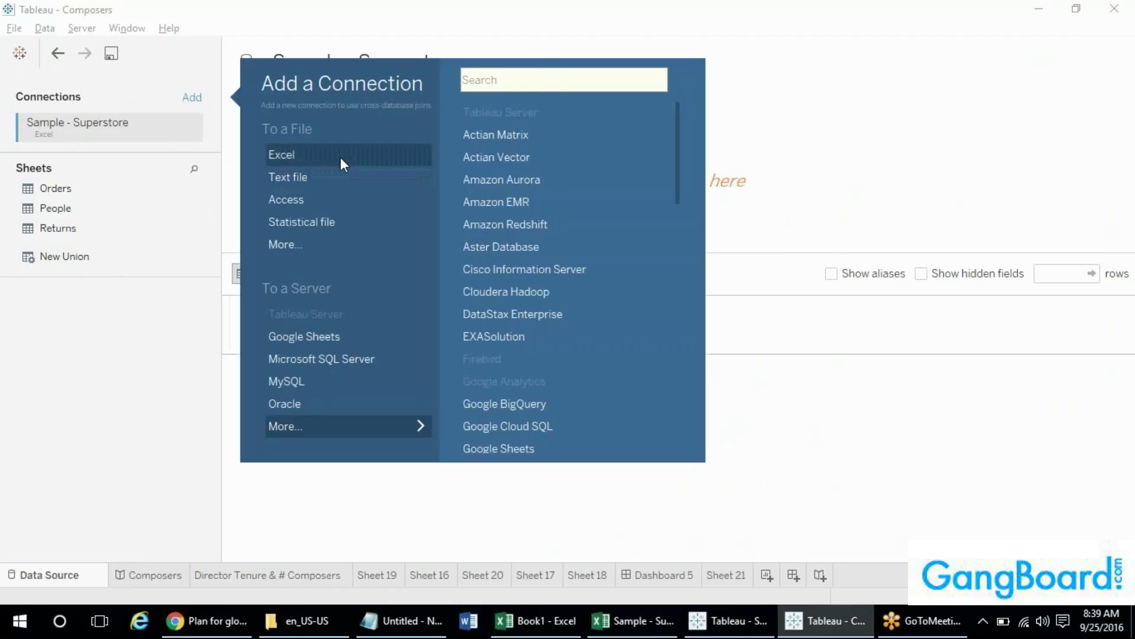
# - Add the Sample Data Excel workbook as a second connection
pyautogui.click(340, 158)
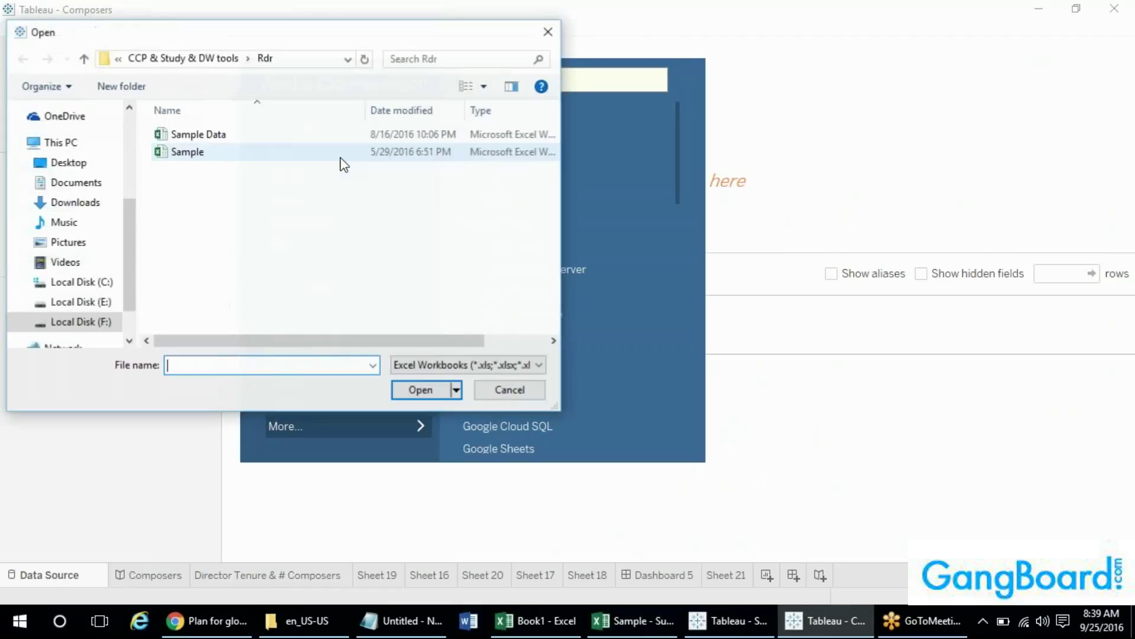
pyautogui.click(195, 136)
pyautogui.doubleClick(195, 136)
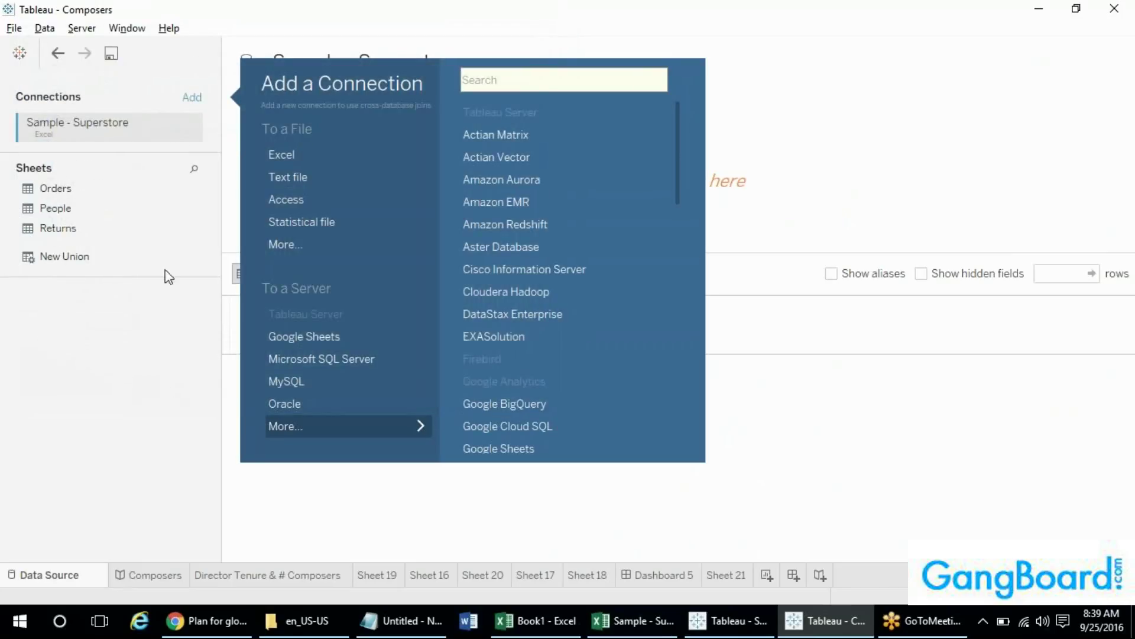
# - Switch between the two connections' sheet lists, then remove Sheet1 from the canvas
pyautogui.click(69, 130)
pyautogui.click(69, 159)
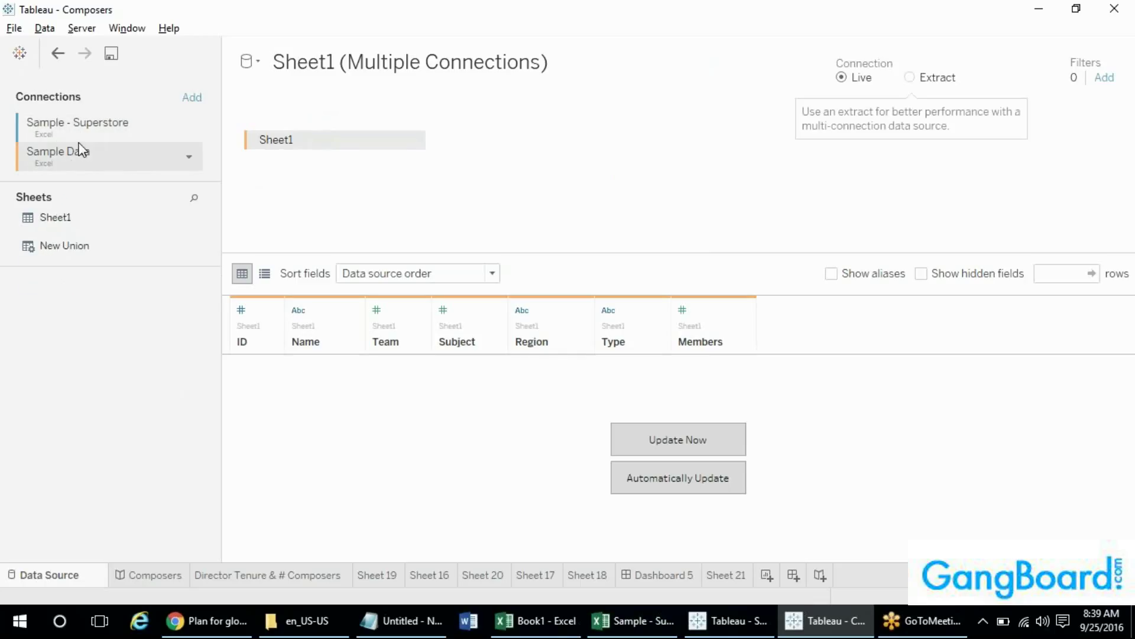
pyautogui.click(79, 125)
pyautogui.click(76, 153)
pyautogui.click(85, 125)
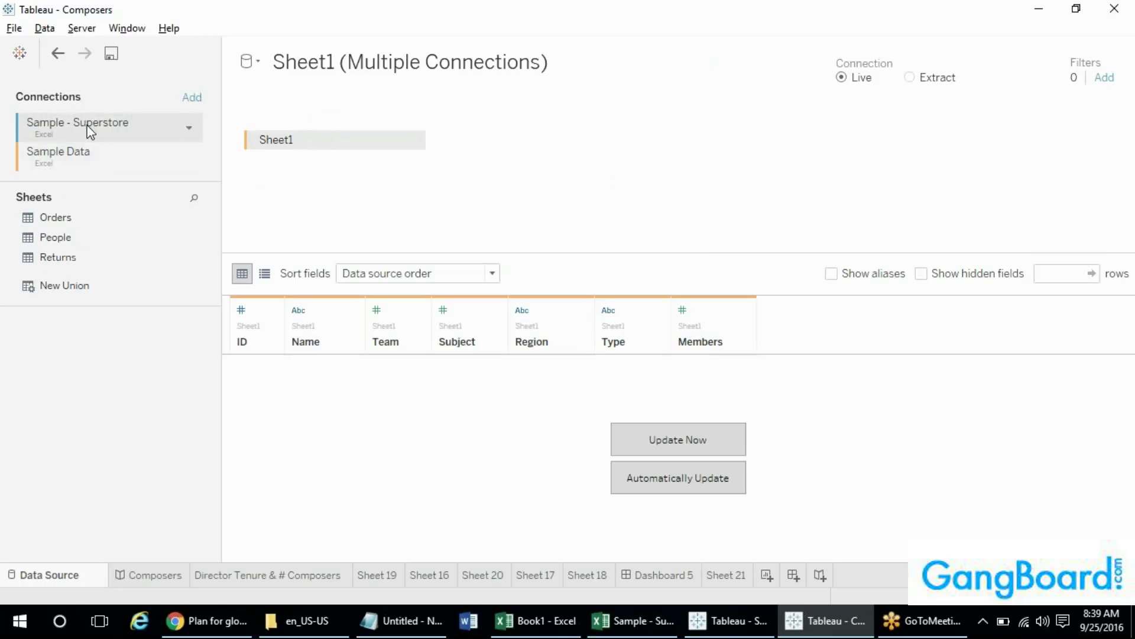
pyautogui.click(81, 162)
pyautogui.click(81, 137)
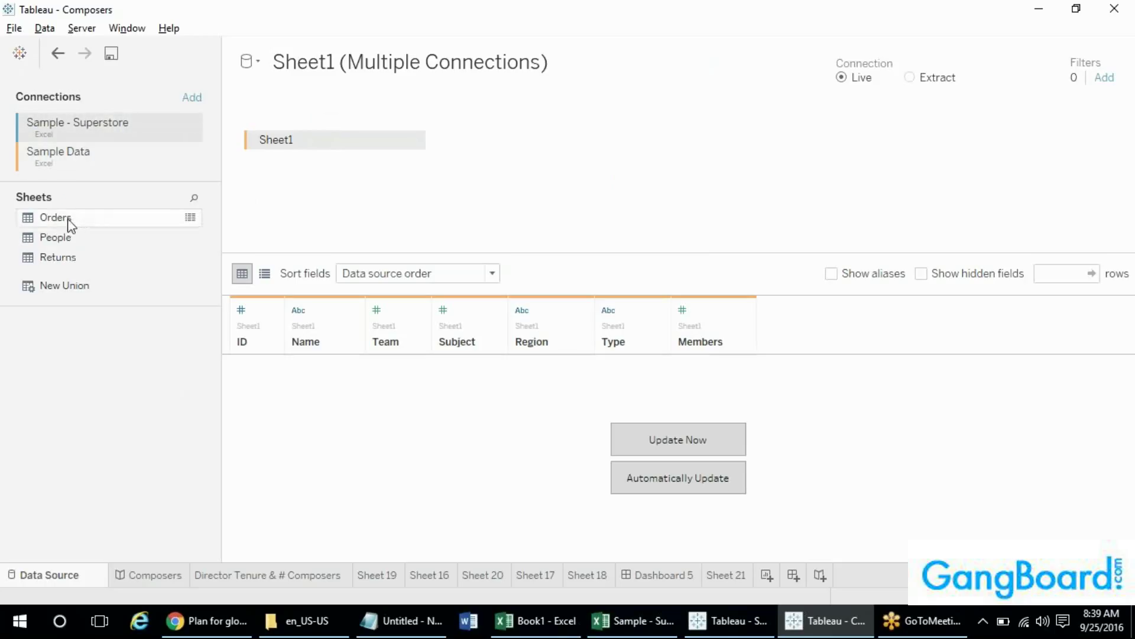
pyautogui.click(412, 141)
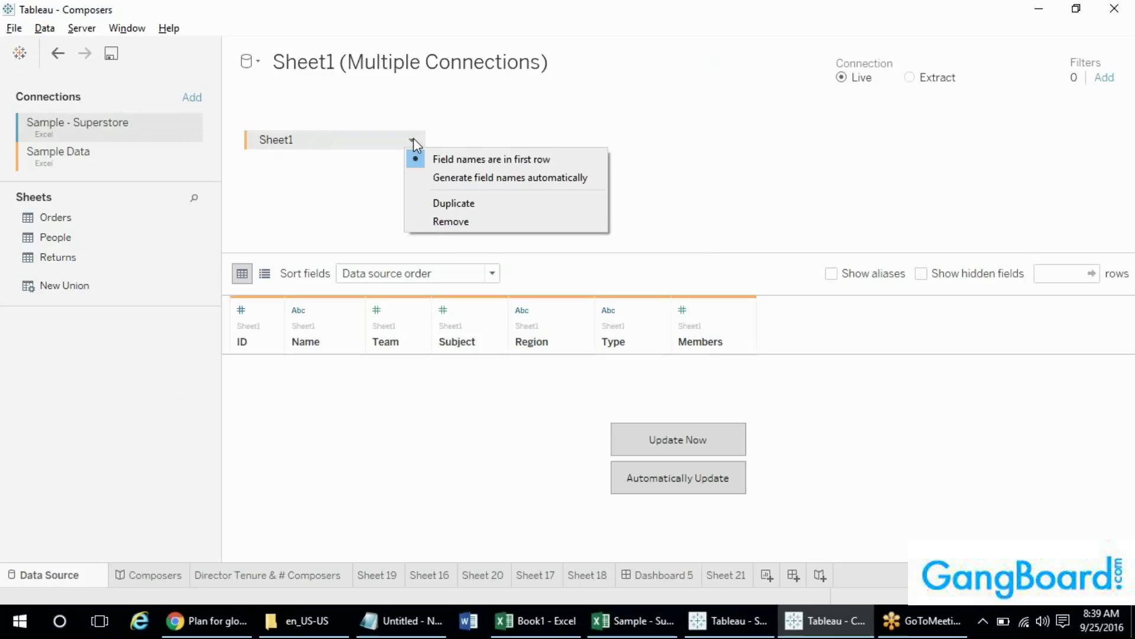
pyautogui.click(446, 227)
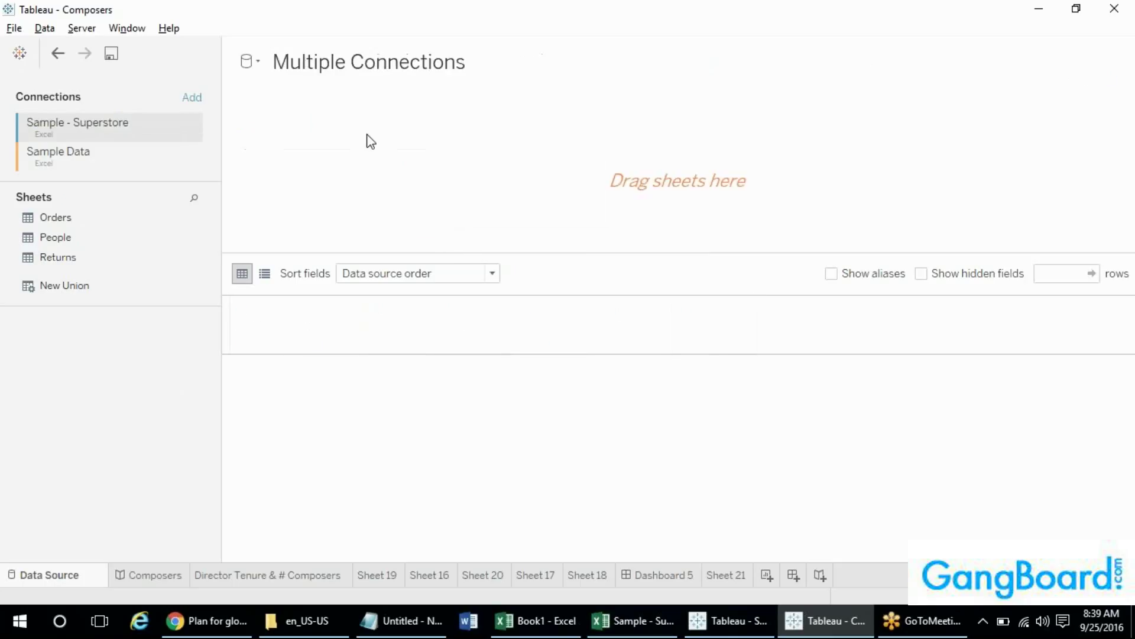
# - Place Orders and then People on the canvas, inner-joined on Region, and show the join settings
pyautogui.moveTo(48, 220); pyautogui.dragTo(592, 178)
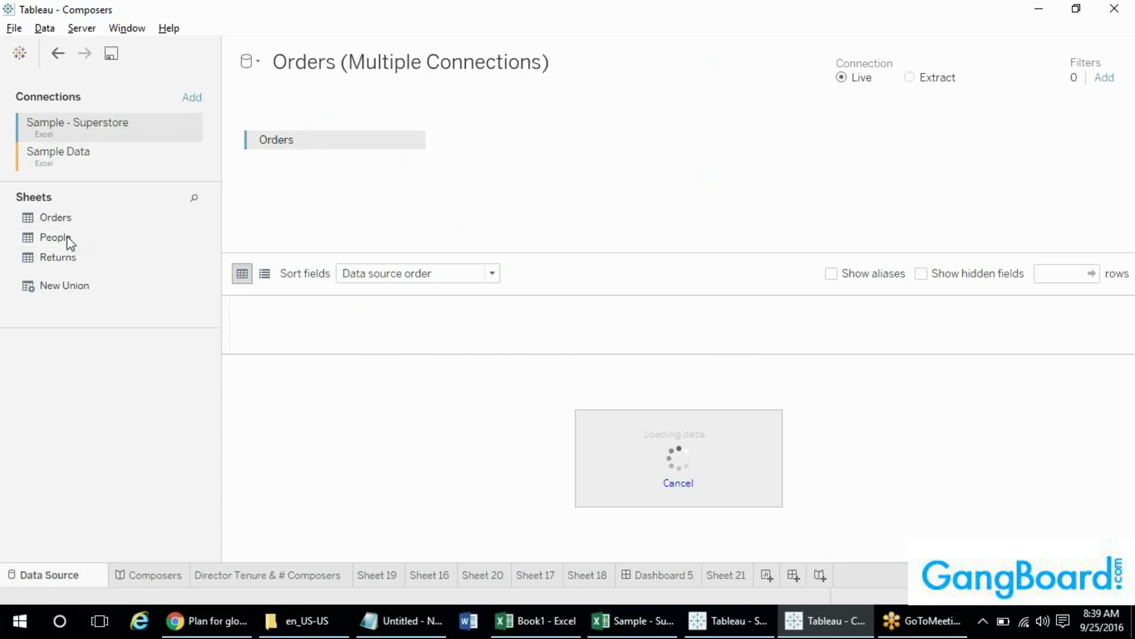
pyautogui.moveTo(68, 240); pyautogui.dragTo(499, 165)
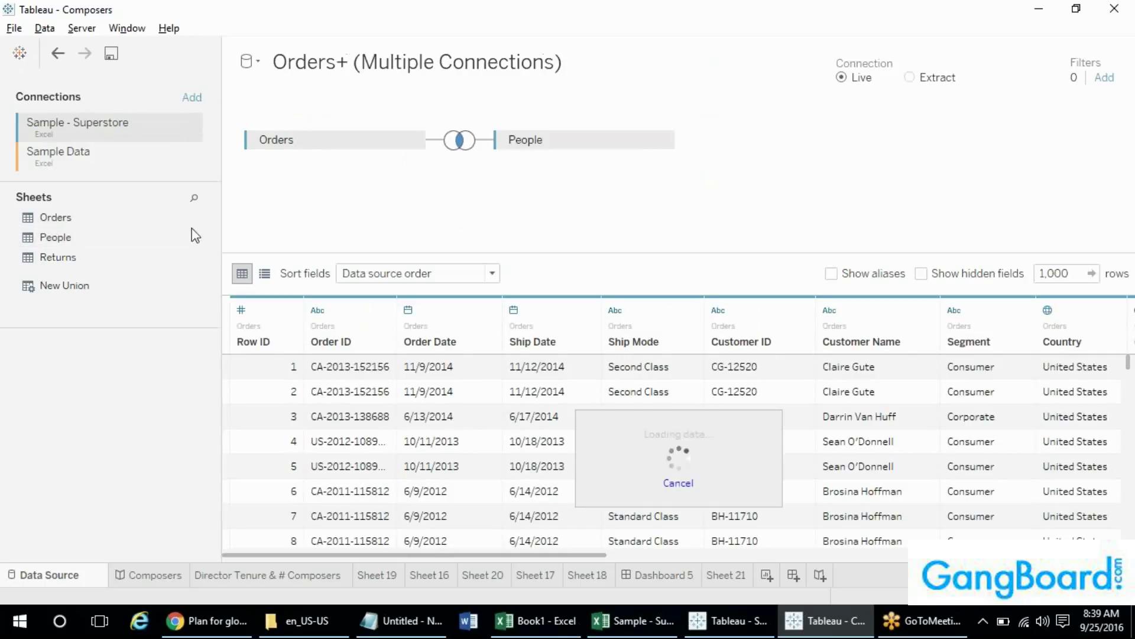
pyautogui.click(465, 152)
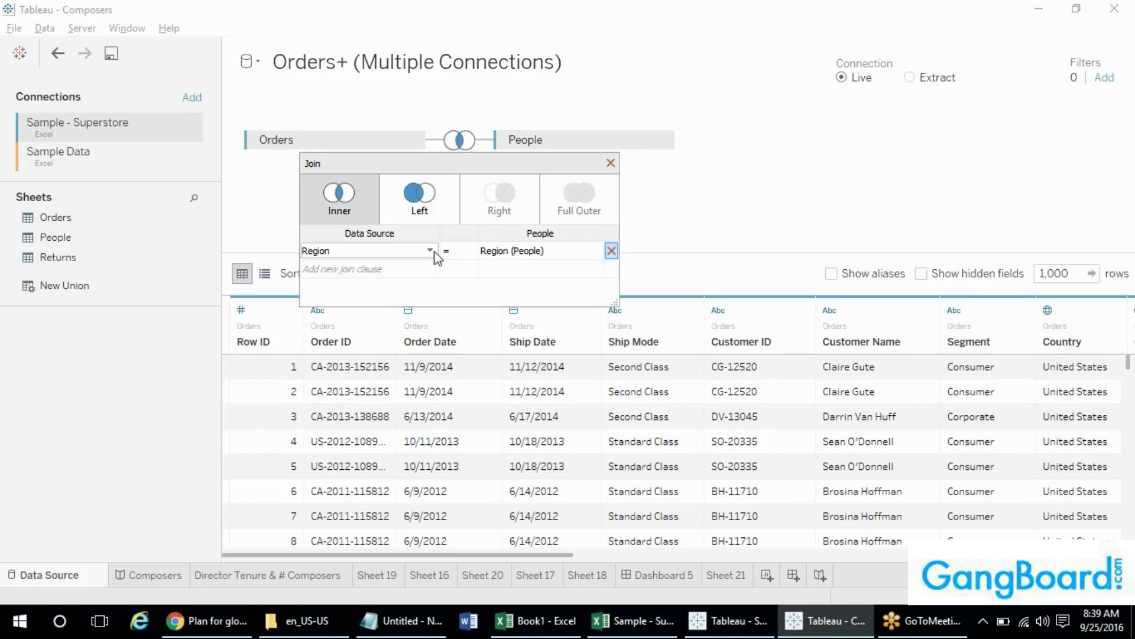
# - Replace the Region join clause with City = Person, preview a Left join, then revert to Inner
pyautogui.click(428, 271)
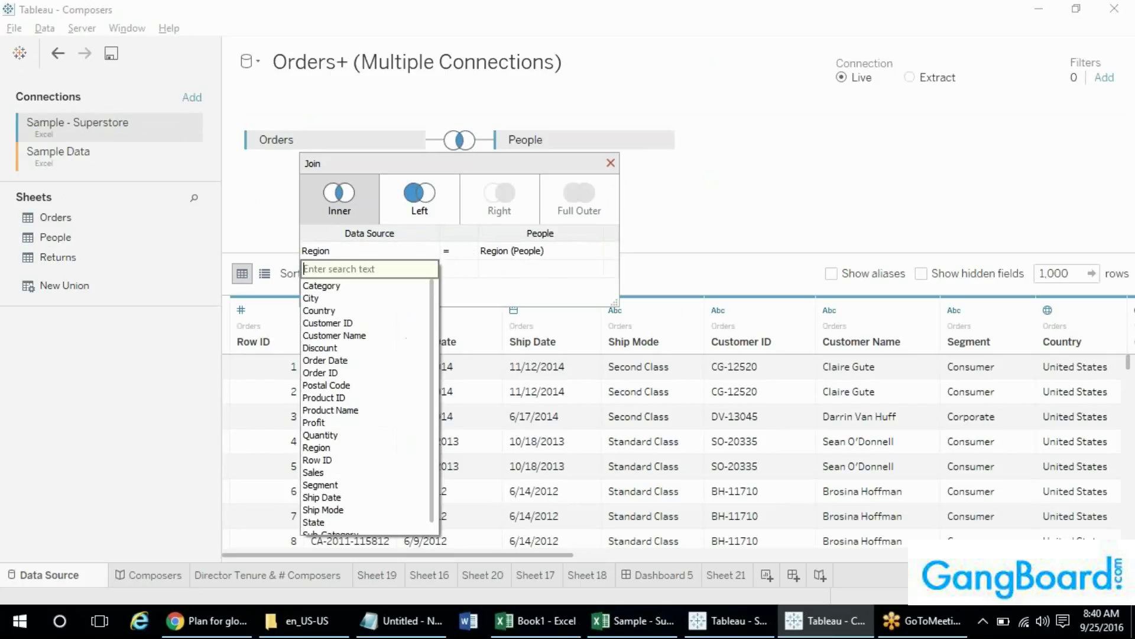
pyautogui.click(602, 251)
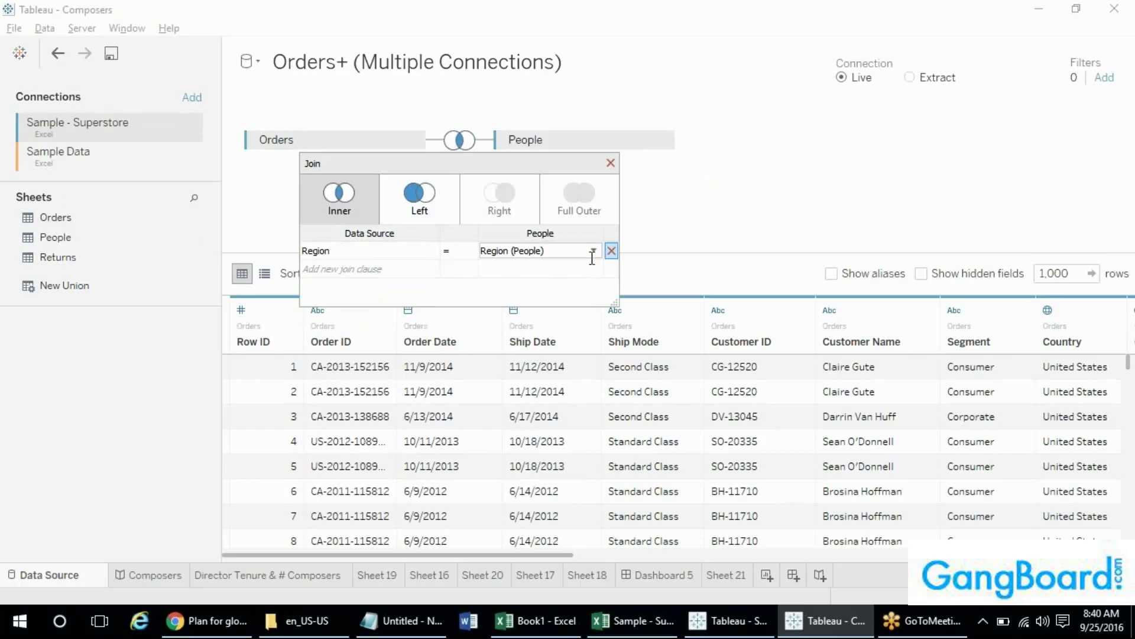
pyautogui.click(613, 251)
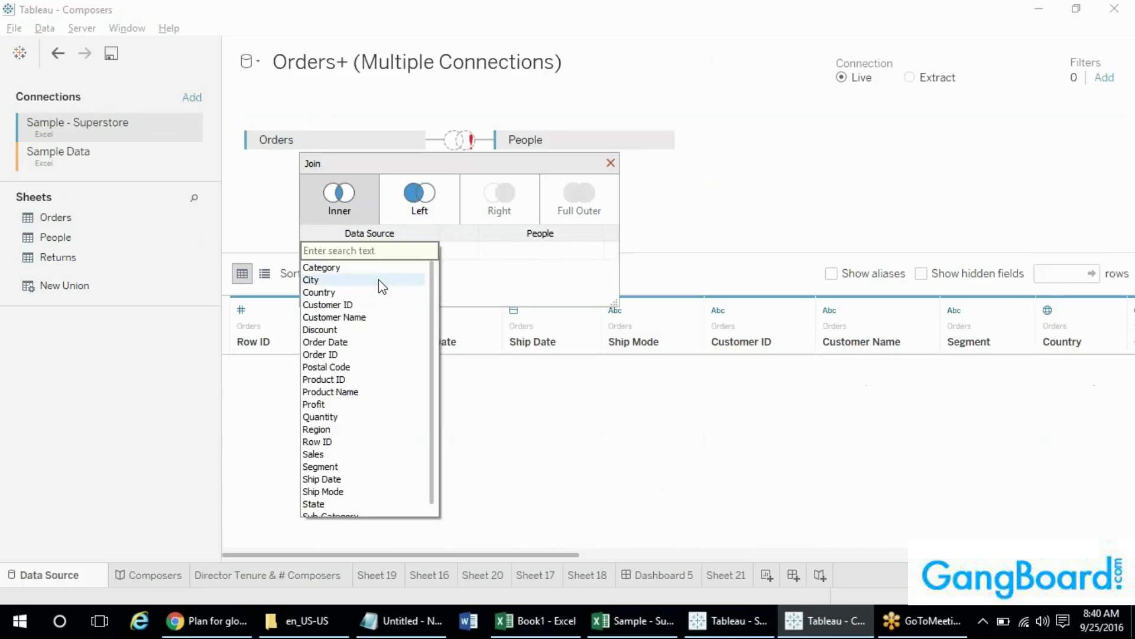
pyautogui.click(367, 280)
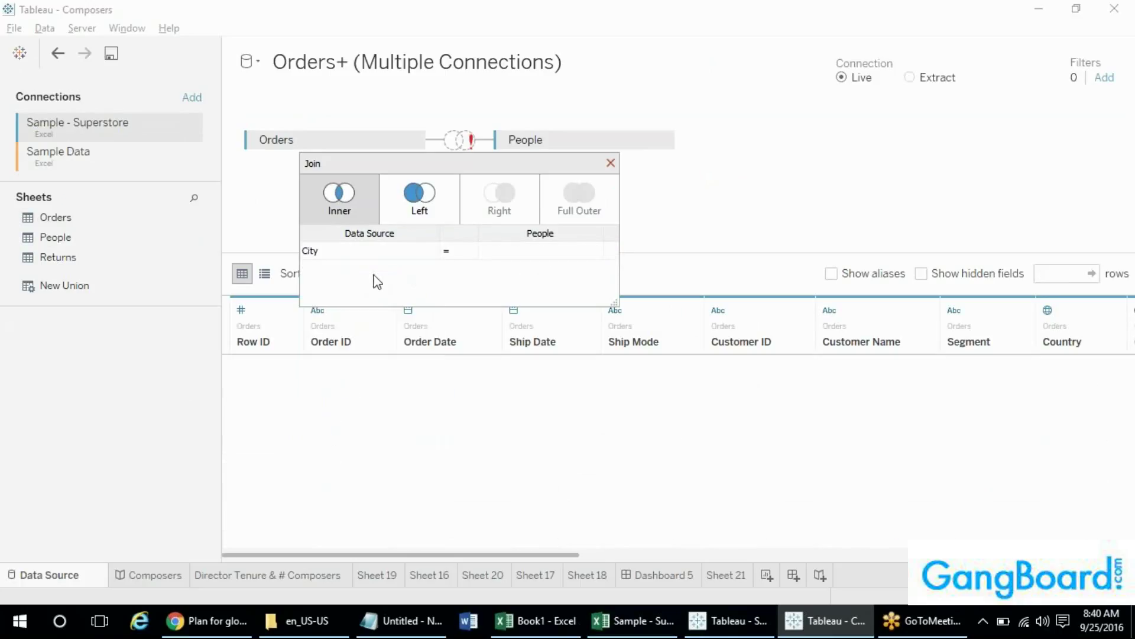
pyautogui.click(520, 252)
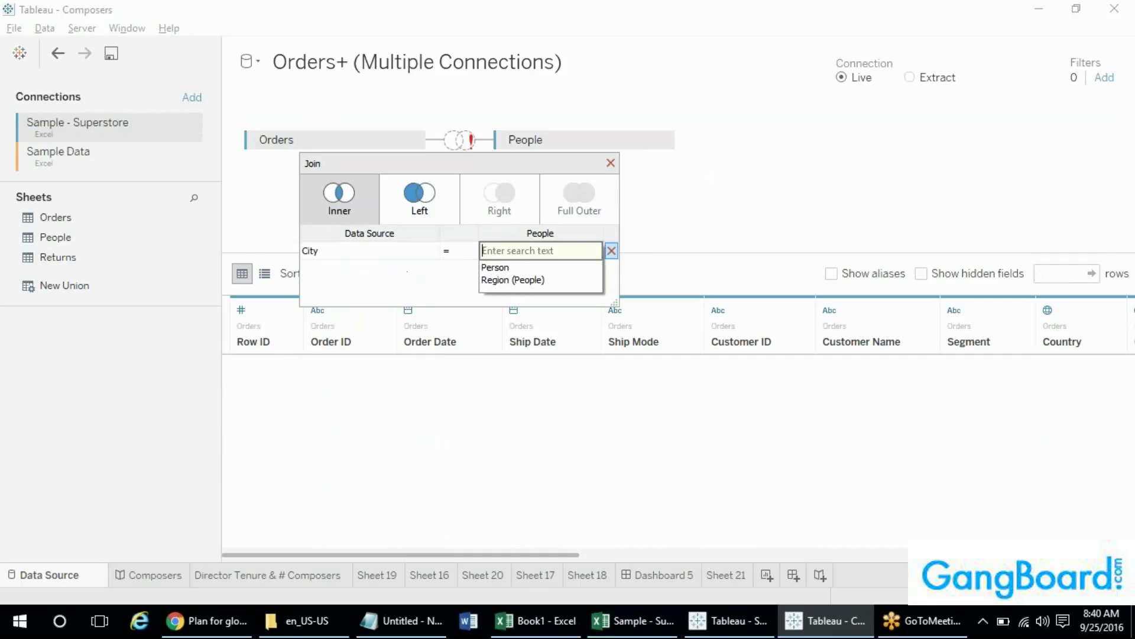
pyautogui.click(495, 268)
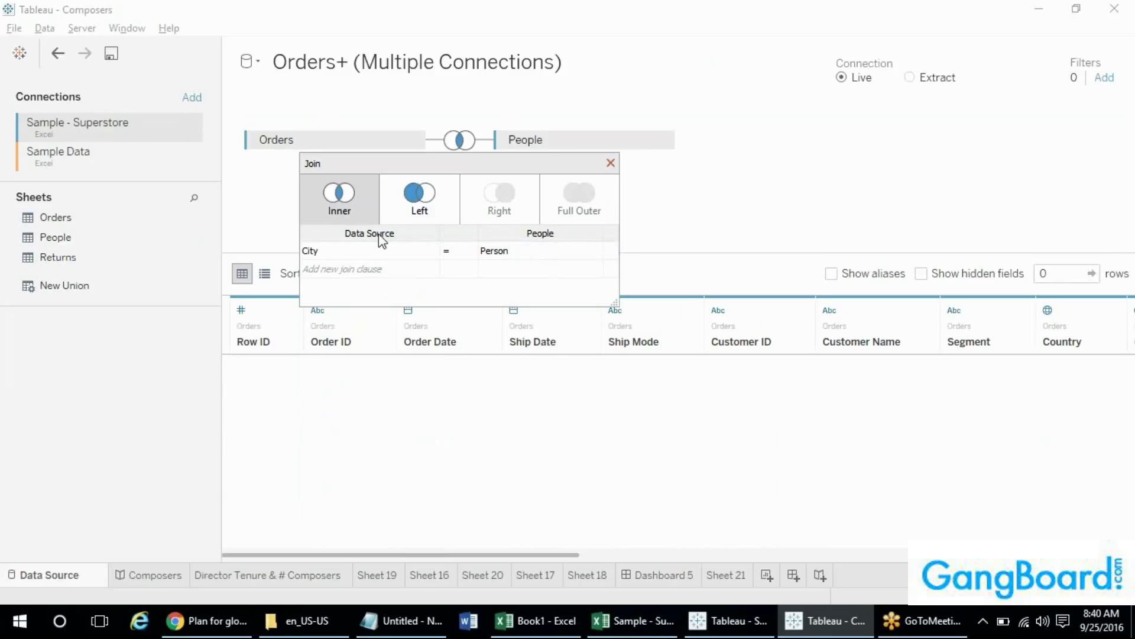
pyautogui.click(424, 195)
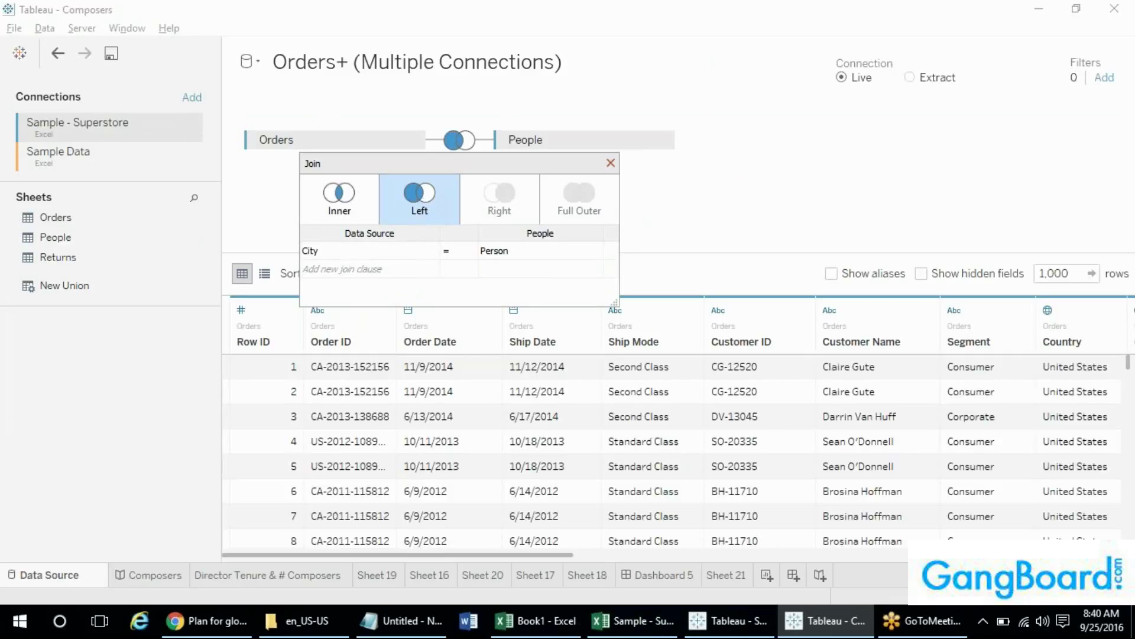
pyautogui.click(340, 201)
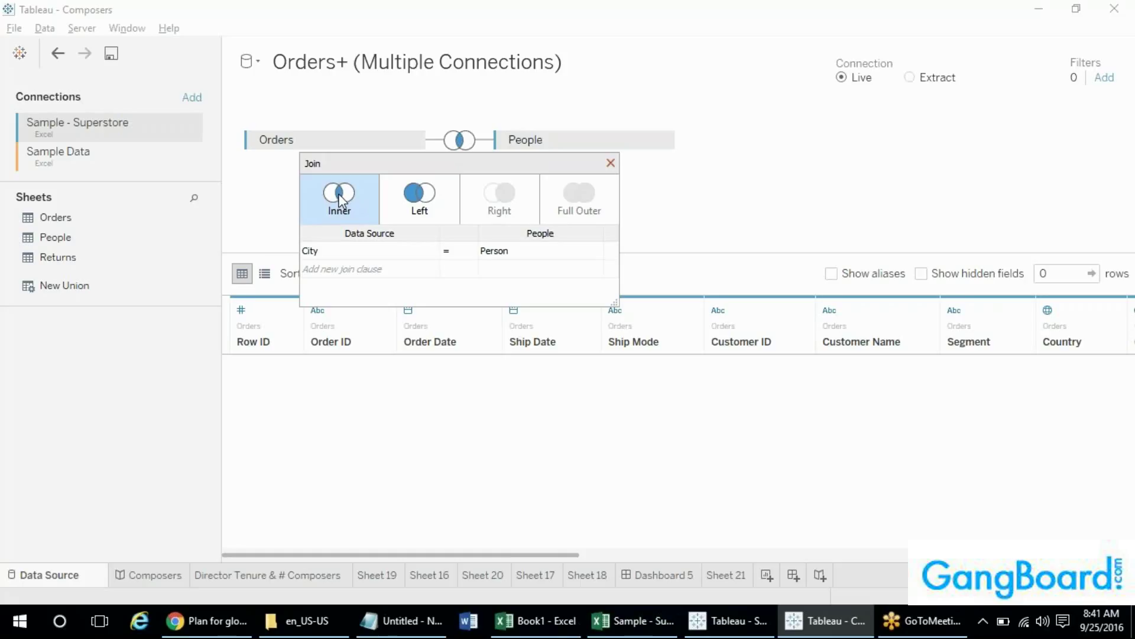
# - In Book1, add a new Sheet2 with header A in A1 and header B in D1
pyautogui.click(535, 620)
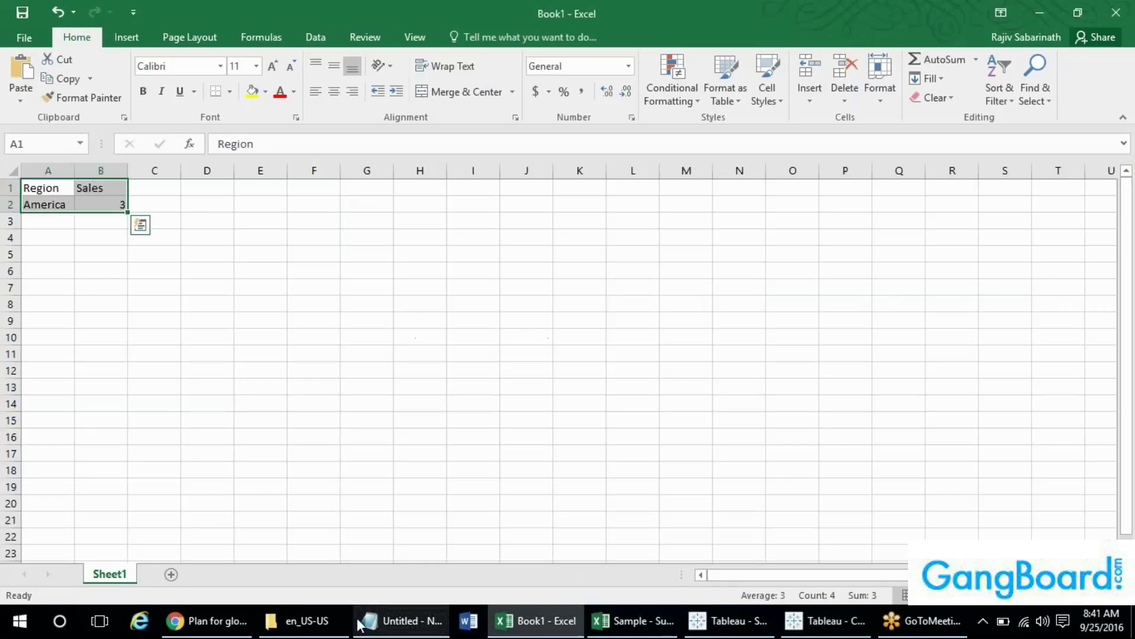
pyautogui.click(171, 574)
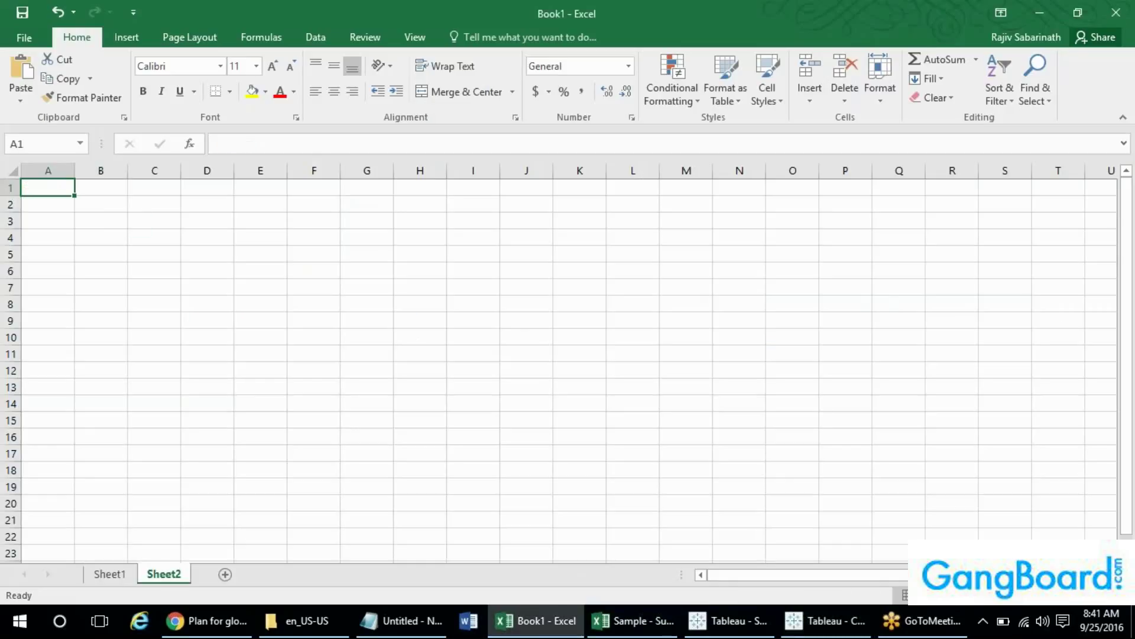
pyautogui.write('A')
pyautogui.press('Right')
pyautogui.press('Right')
pyautogui.press('Right')
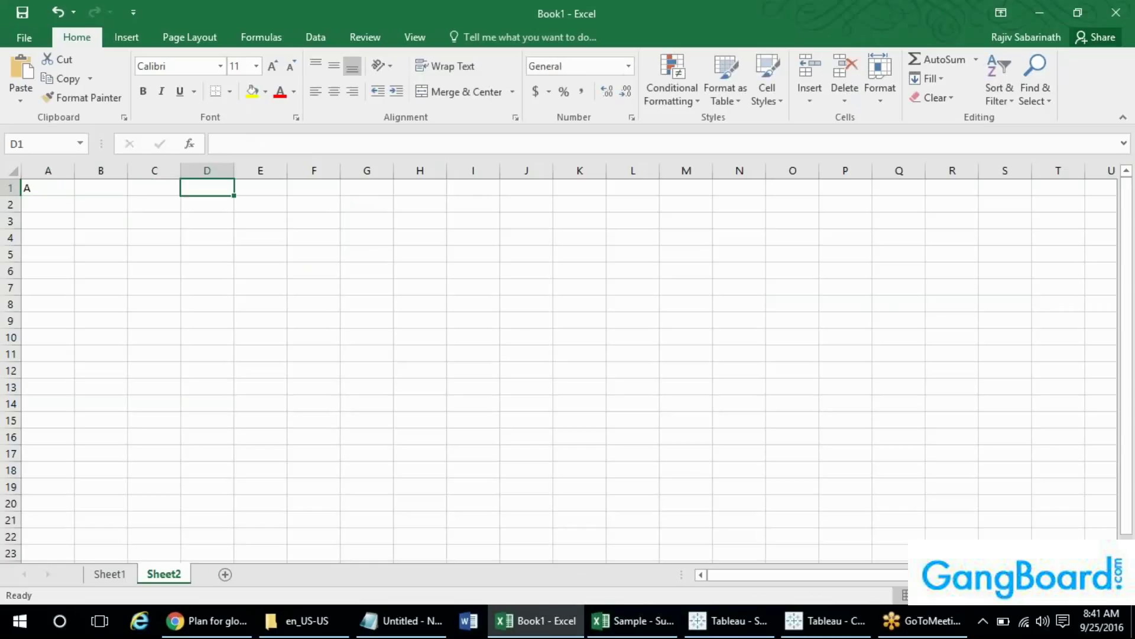
pyautogui.write('B')
pyautogui.press('Return')
pyautogui.press('Left')
pyautogui.press('Left')
pyautogui.press('Left')
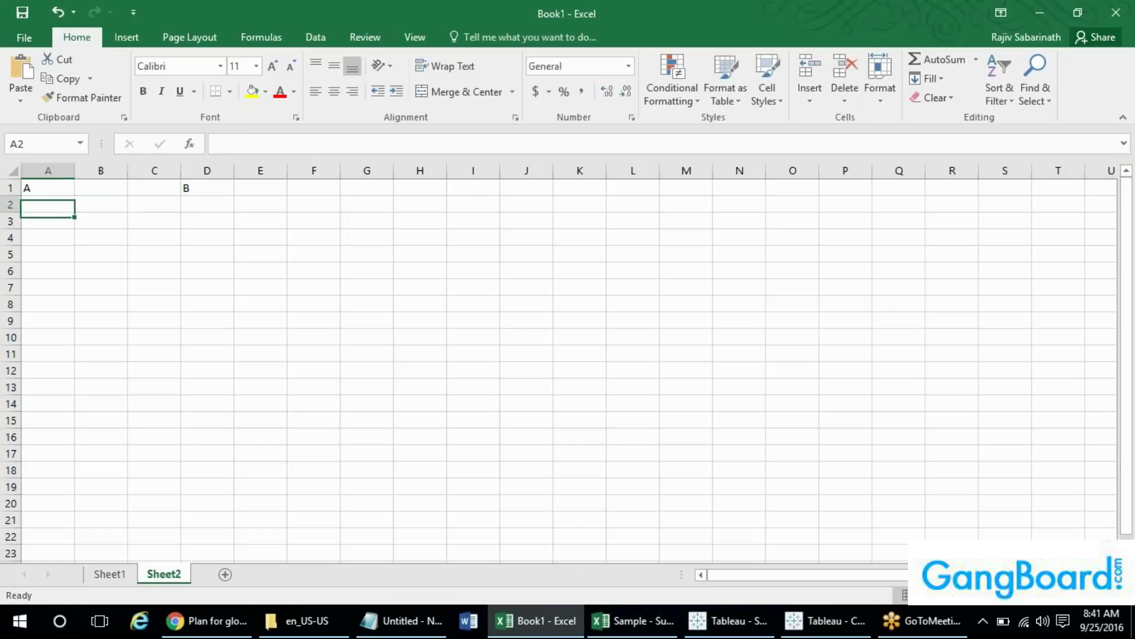
# - List Apple, Ball and Cat under A in cells A2 to A4
pyautogui.write('1')
pyautogui.press('Return')
pyautogui.write('1')
pyautogui.press('Return')
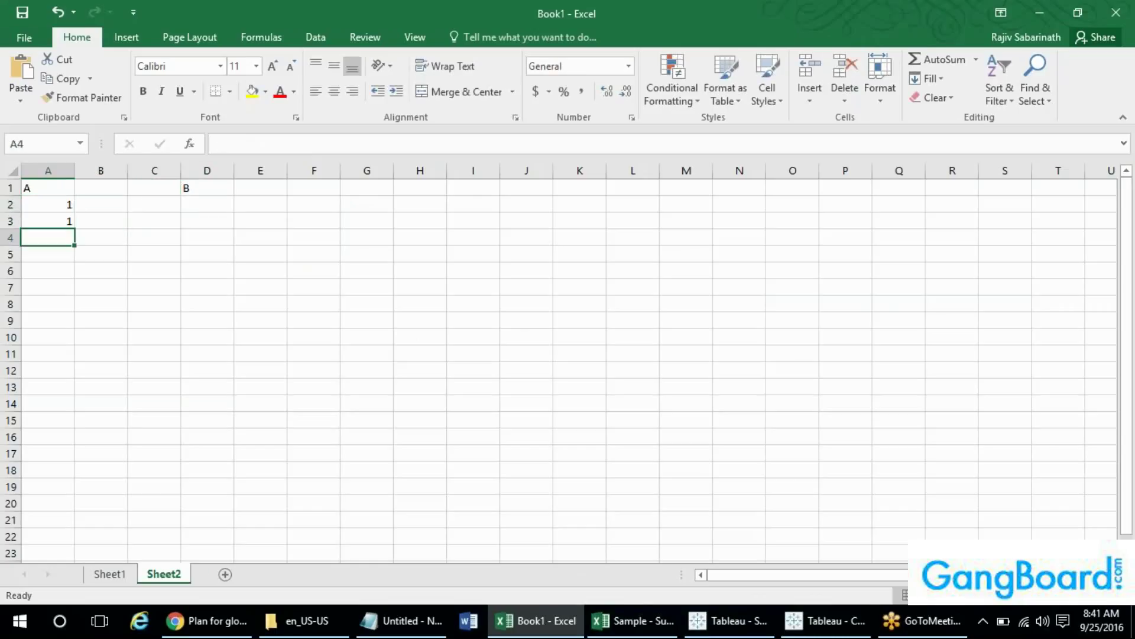
pyautogui.press('Up')
pyautogui.press('Up')
pyautogui.write('Apple')
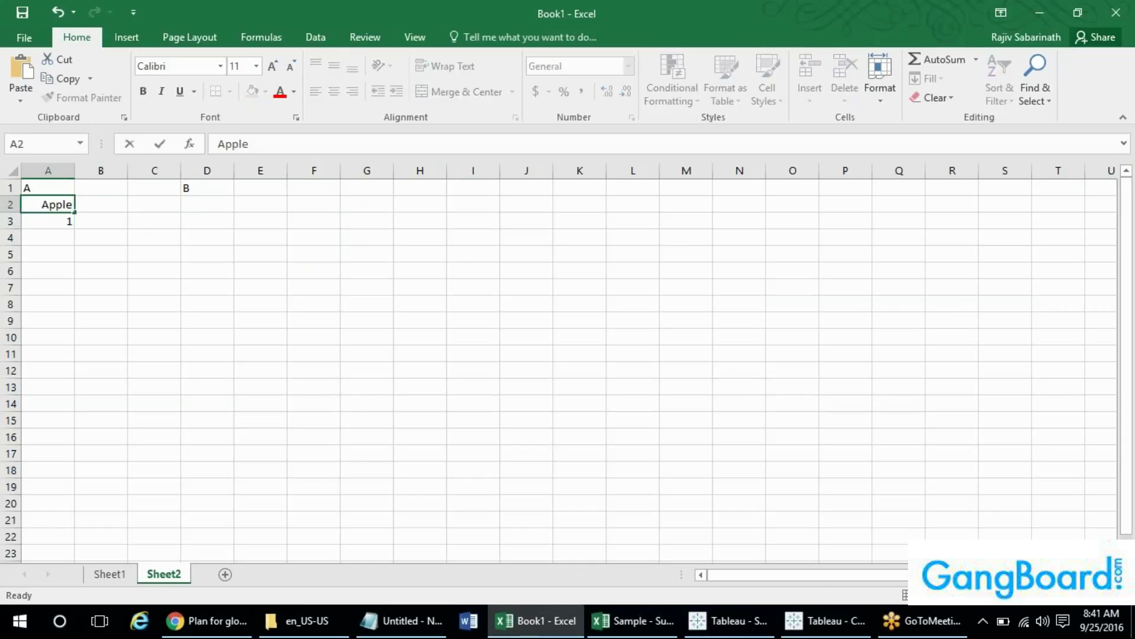
pyautogui.press('Return')
pyautogui.write('Bu')
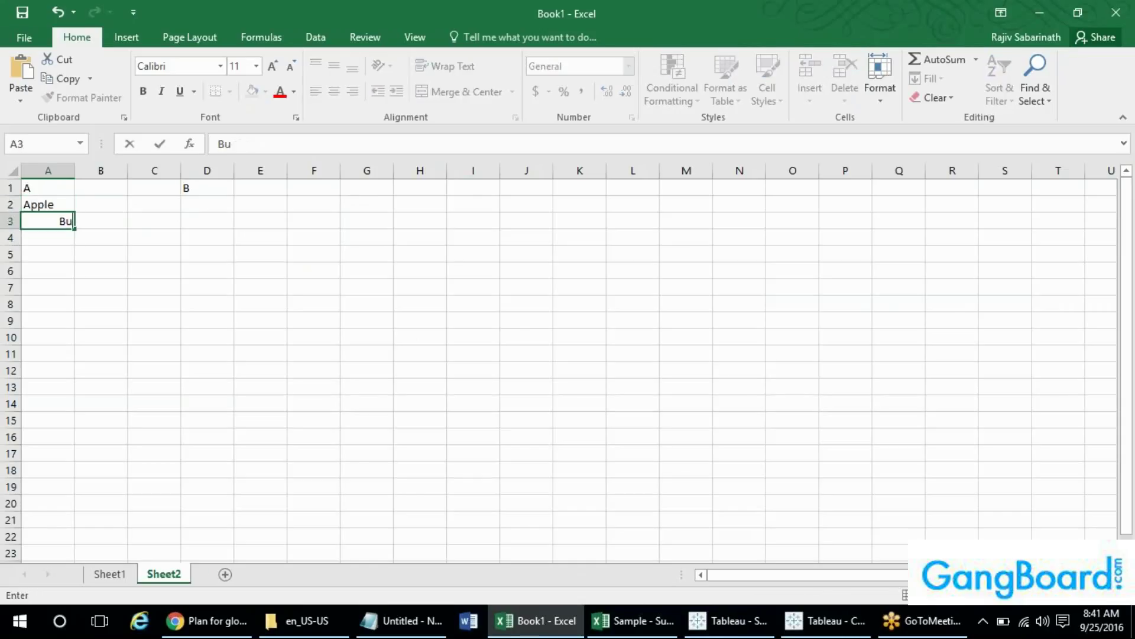
pyautogui.write('all')
pyautogui.press('Return')
pyautogui.write('vc')
pyautogui.press('BackSpace')
pyautogui.press('BackSpace')
pyautogui.write('Ca')
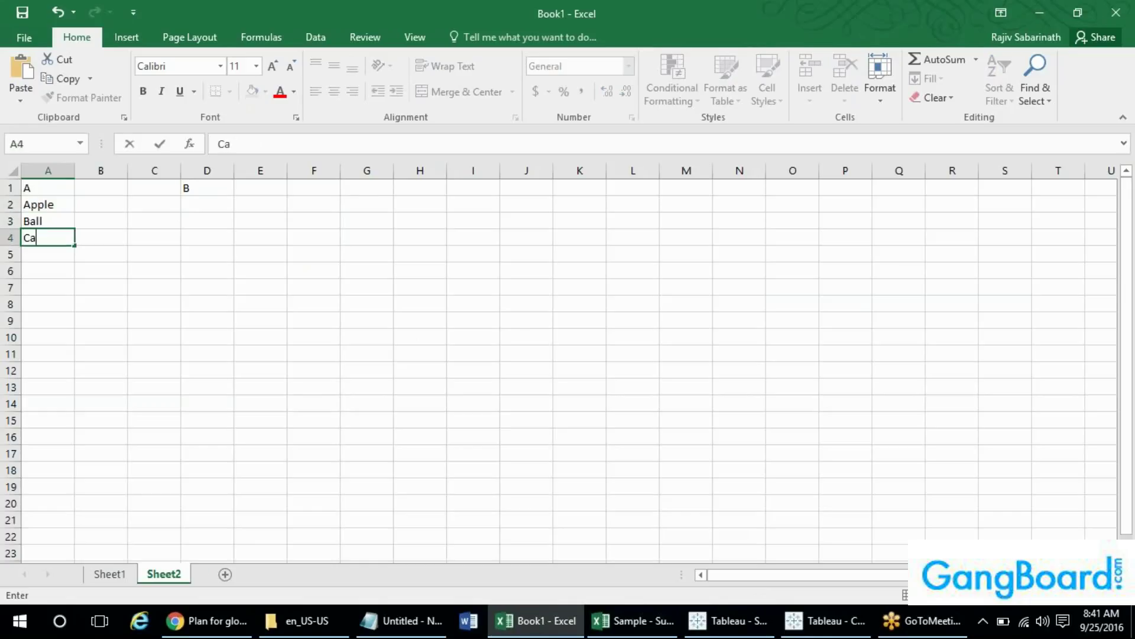
pyautogui.press('Right')
pyautogui.press('Right')
# - List Apple and Ball under B in cells D2 and D3
pyautogui.press('Up')
pyautogui.press('Up')
pyautogui.press('Right')
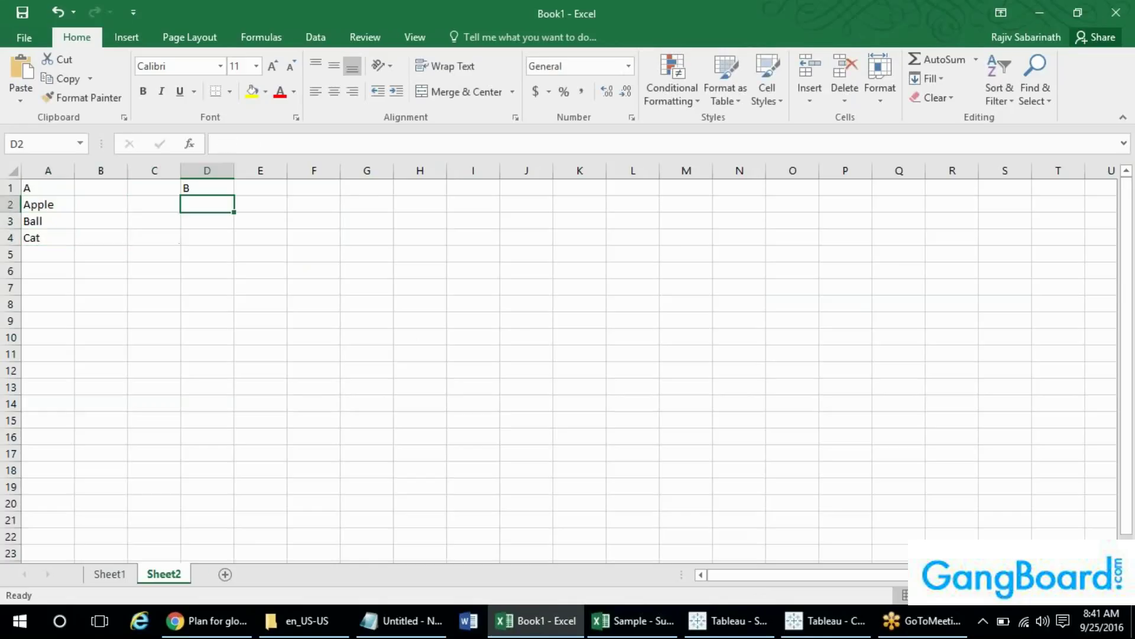
pyautogui.write('Appl')
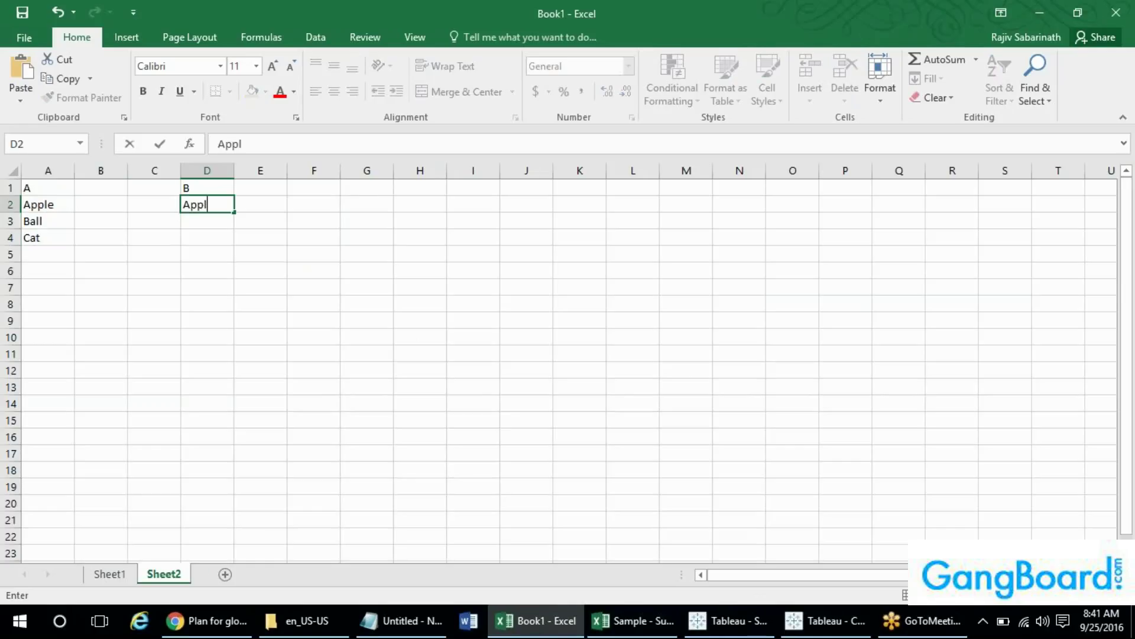
pyautogui.write('e')
pyautogui.press('Return')
pyautogui.write('B')
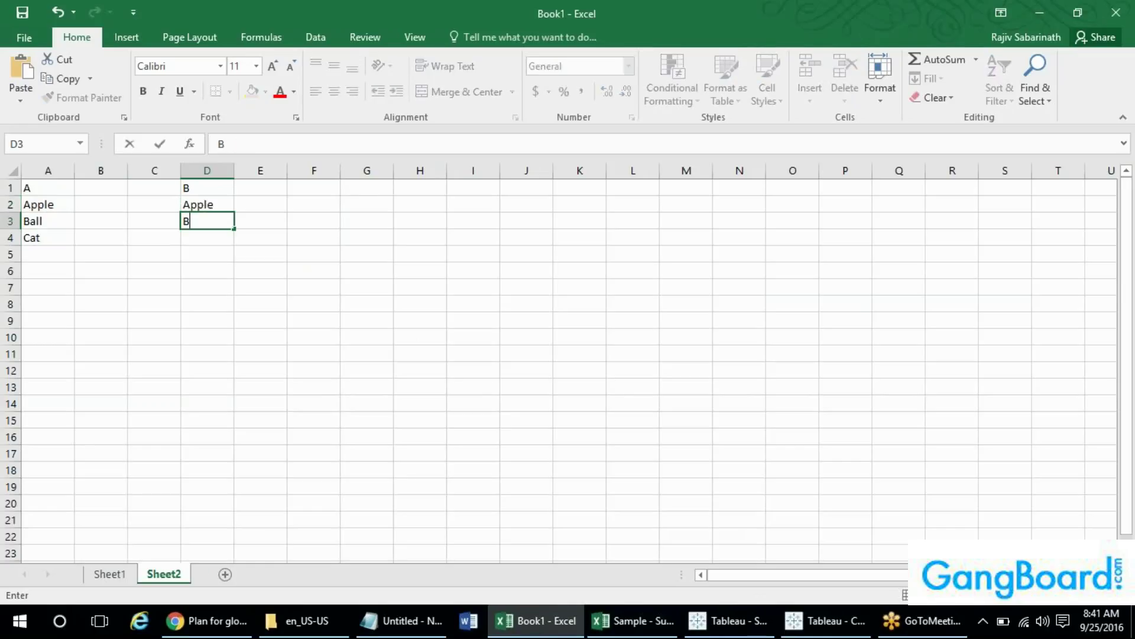
pyautogui.write('all')
pyautogui.press('Return')
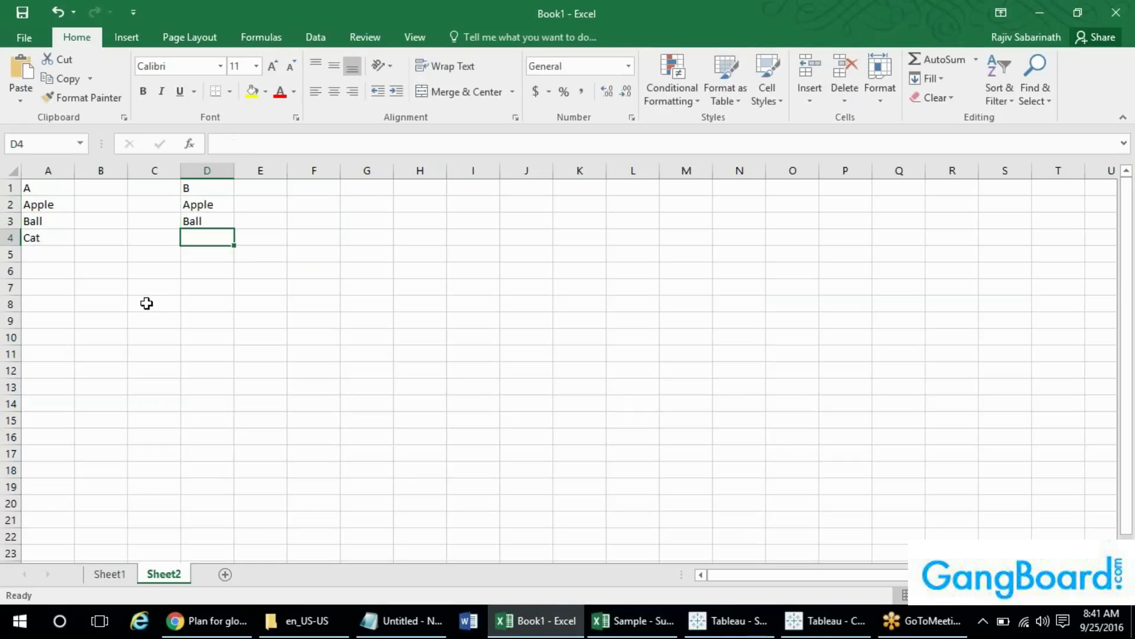
# - Highlight columns A and D, then enter the heading Inner in G5
pyautogui.click(41, 171)
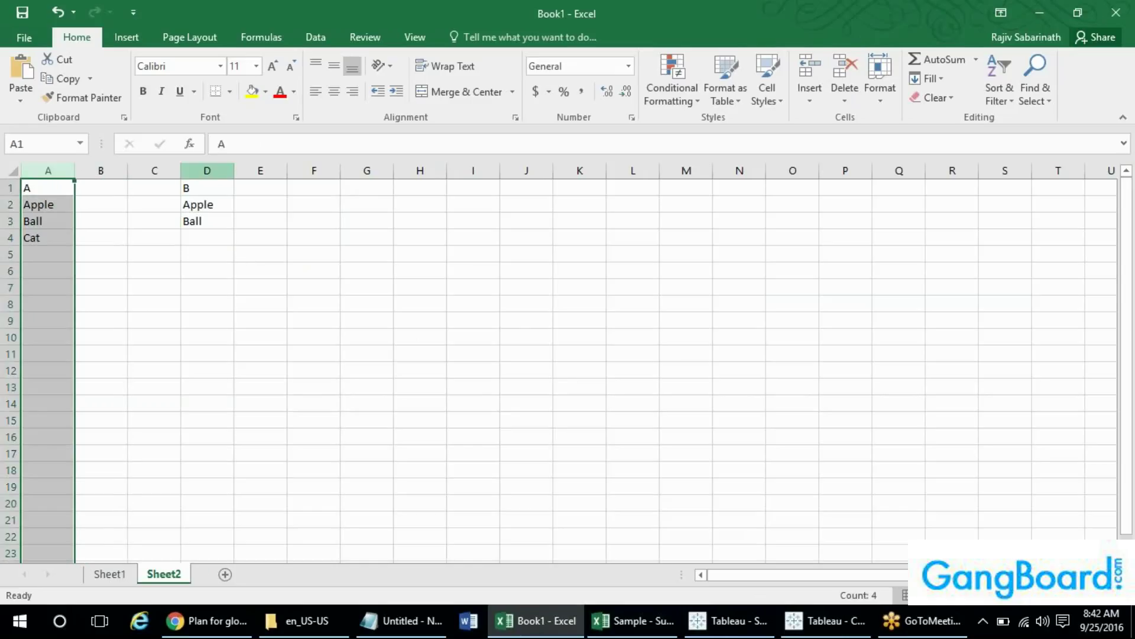
pyautogui.click(207, 170)
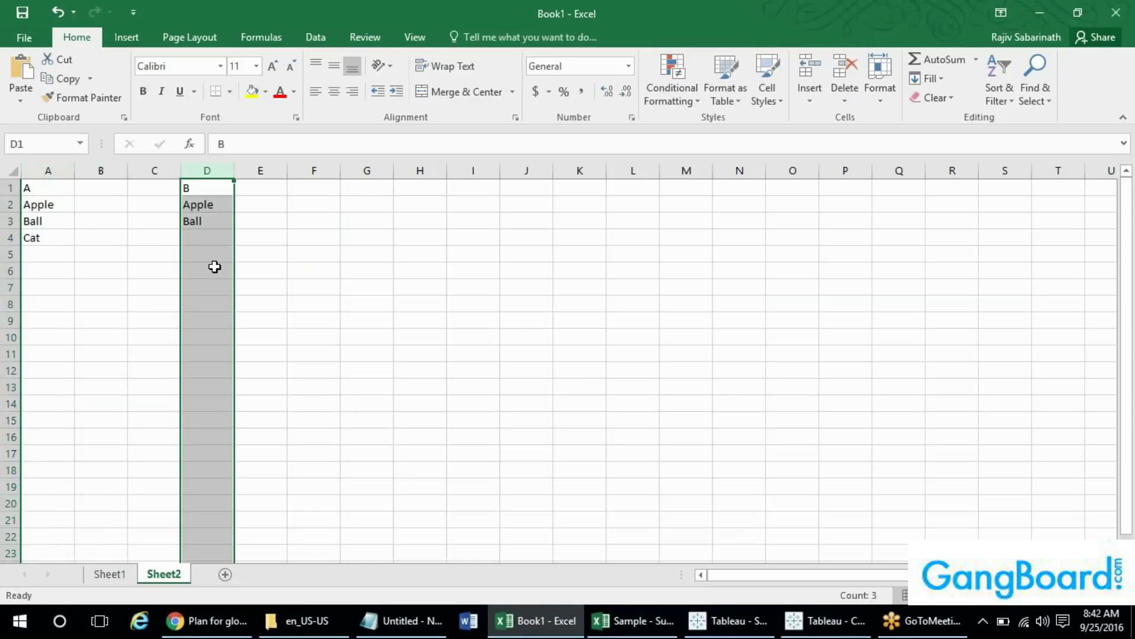
pyautogui.click(378, 255)
pyautogui.write('Inner')
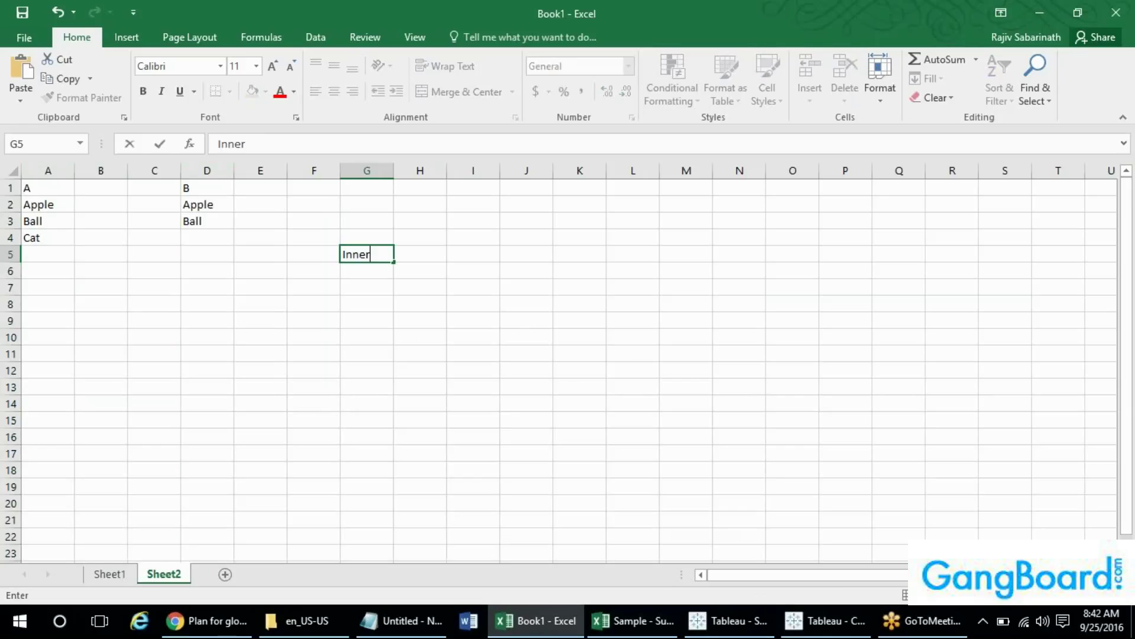
pyautogui.press('Return')
pyautogui.press('Return')
pyautogui.press('Return')
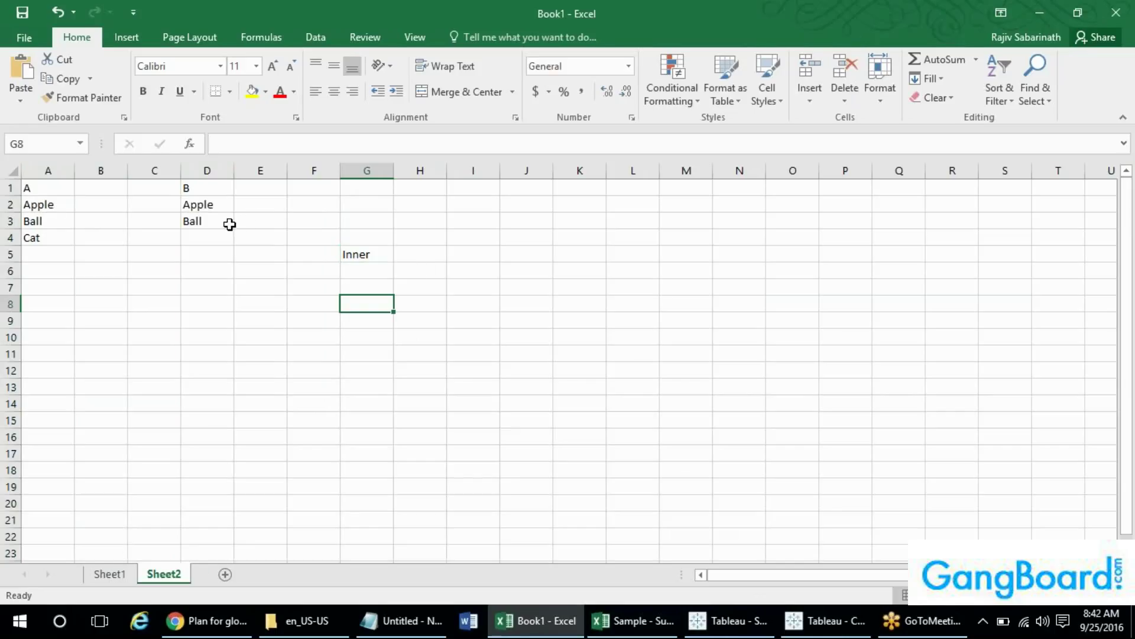
# - Copy Apple and Ball from D2:D3 into G6:G7 under Inner, then return to Tableau
pyautogui.click(212, 207)
pyautogui.hotkey('ctrl', 'c')
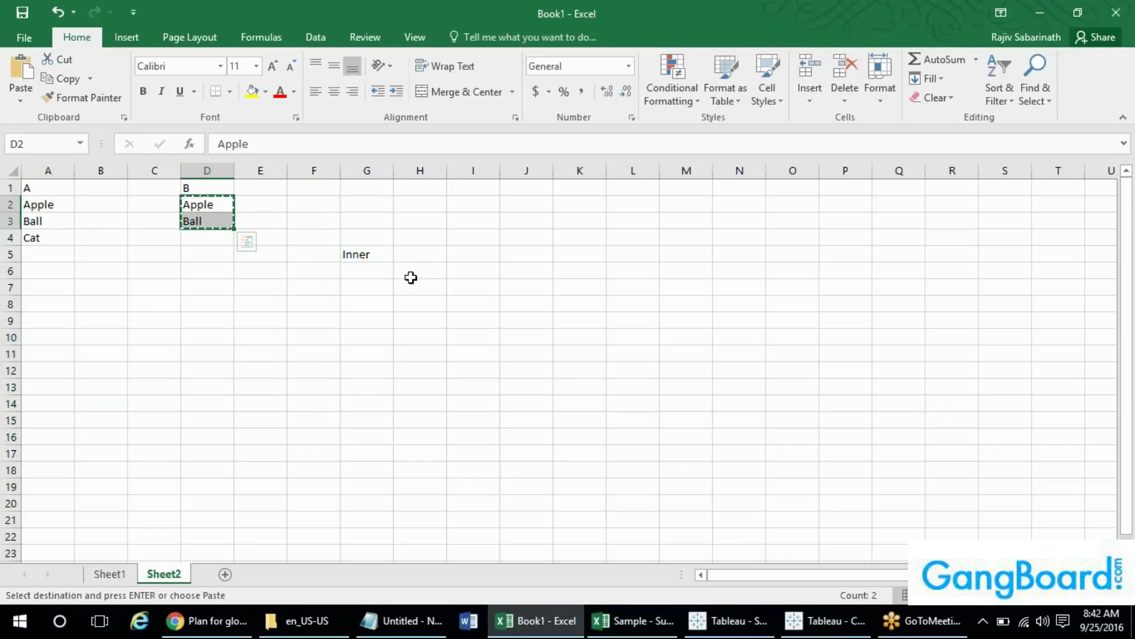
pyautogui.click(363, 271)
pyautogui.hotkey('ctrl', 'v')
pyautogui.click(369, 322)
pyautogui.press('Escape')
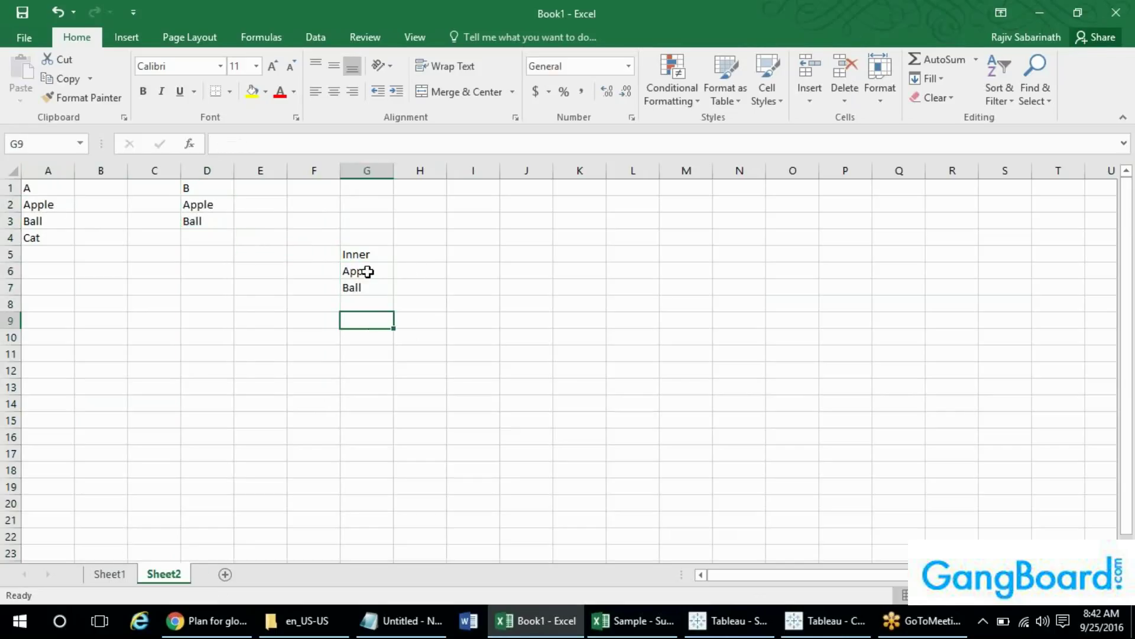
pyautogui.hotkey('alt', 'Tab')
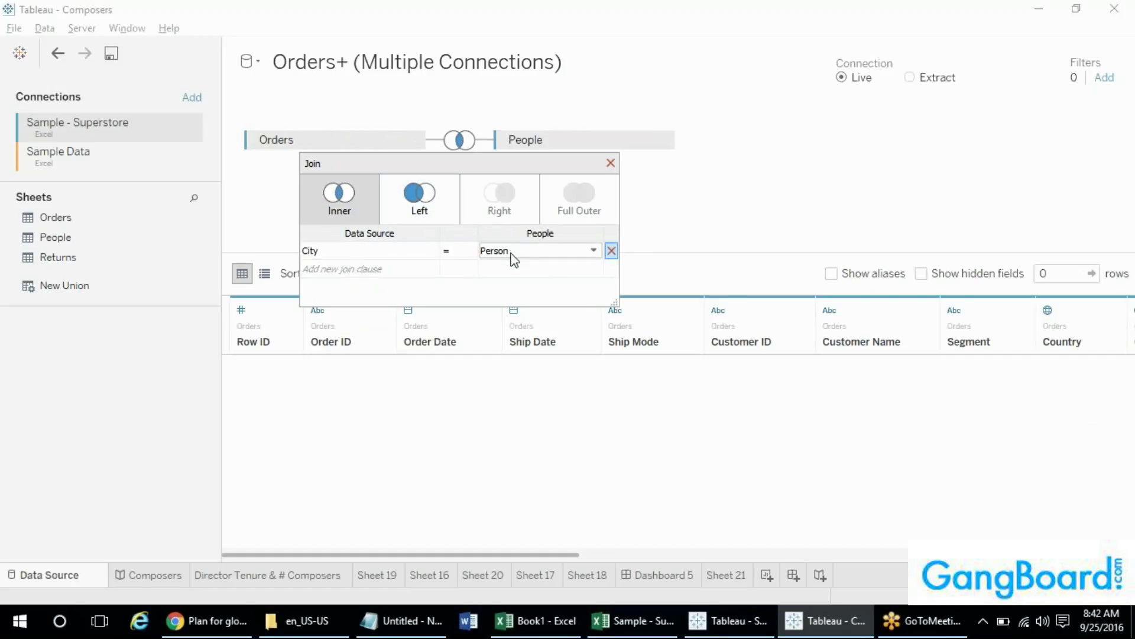
# - Add a 'Left' heading in H5 beside the Inner list
pyautogui.hotkey('alt', 'Tab')
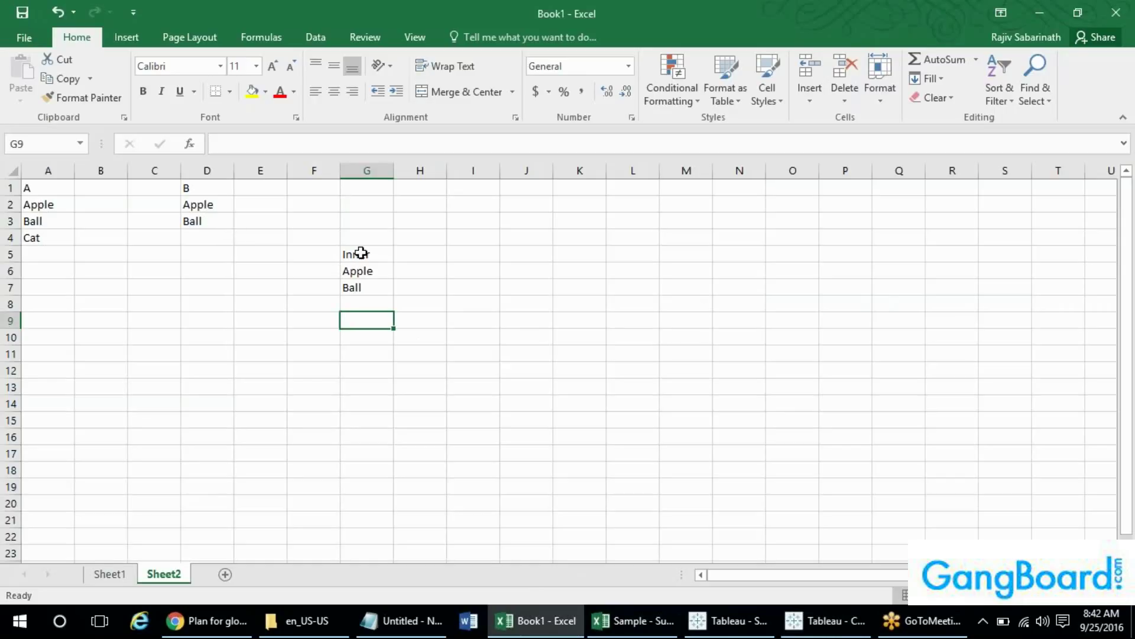
pyautogui.click(418, 254)
pyautogui.write('Left')
pyautogui.press('Return')
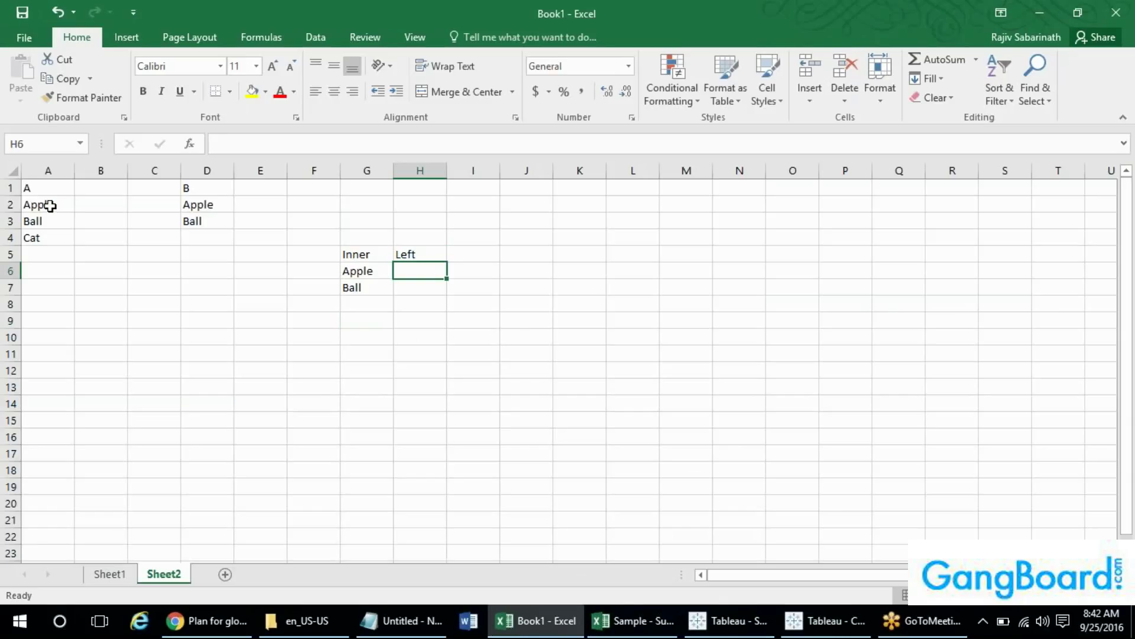
pyautogui.hotkey('alt', 'Tab')
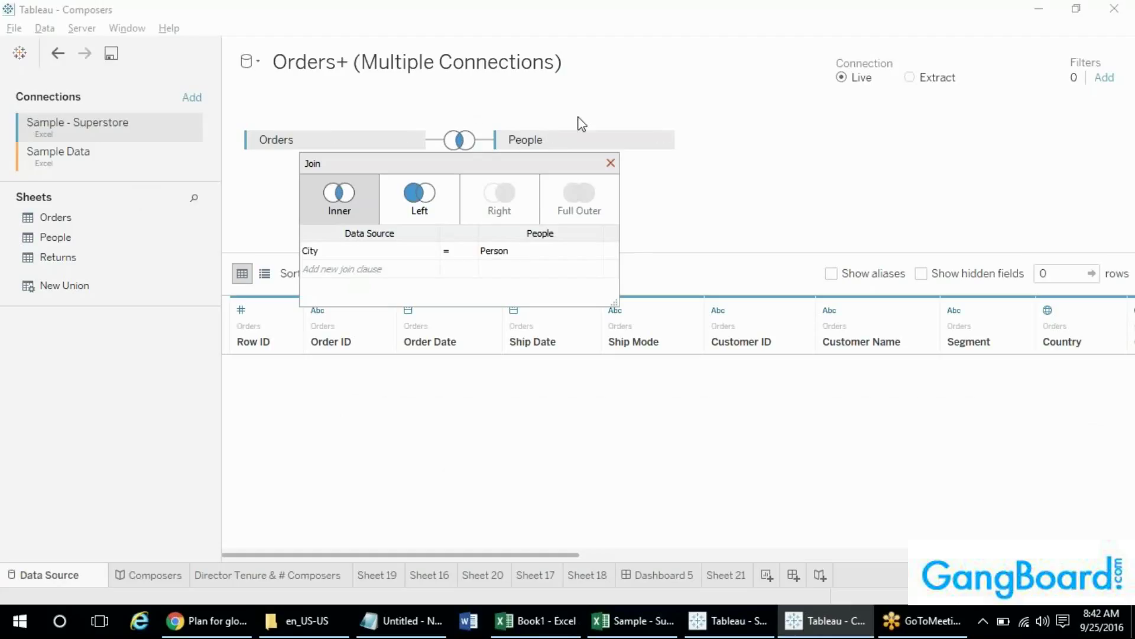
pyautogui.hotkey('alt', 'Tab')
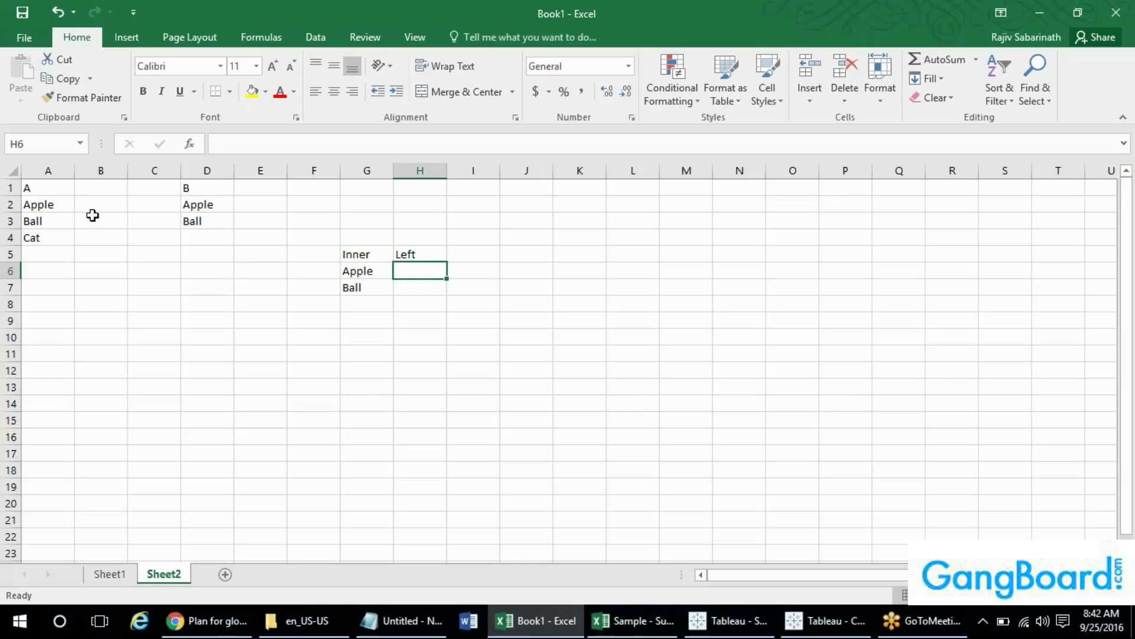
# - Copy Apple, Ball and Cat from list A into H6:H8 under Left
pyautogui.click(50, 172)
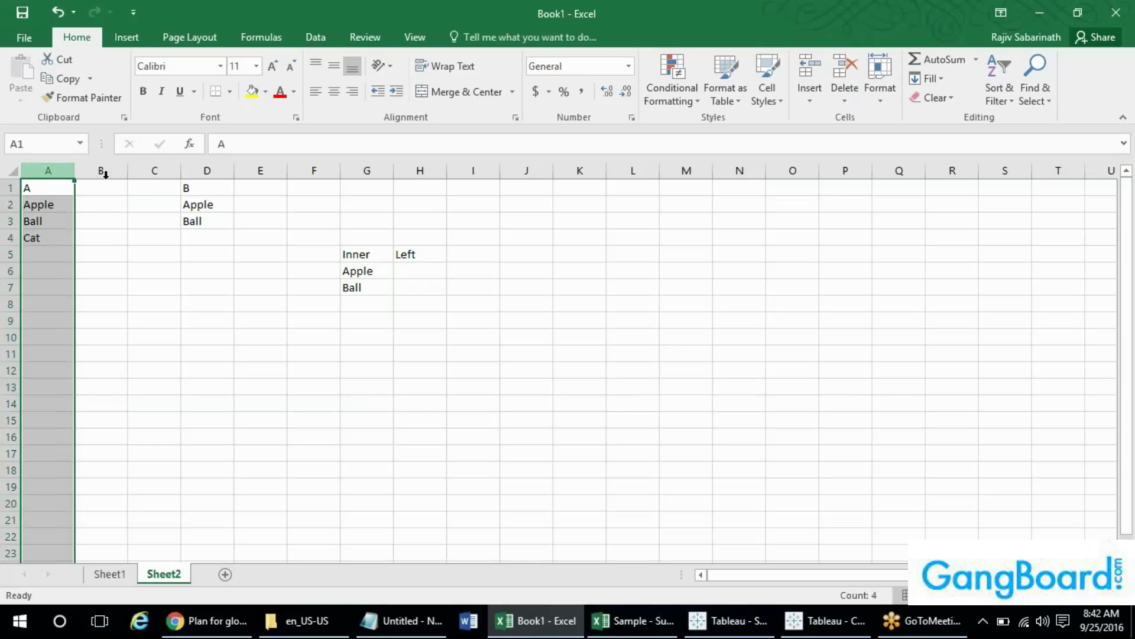
pyautogui.click(203, 171)
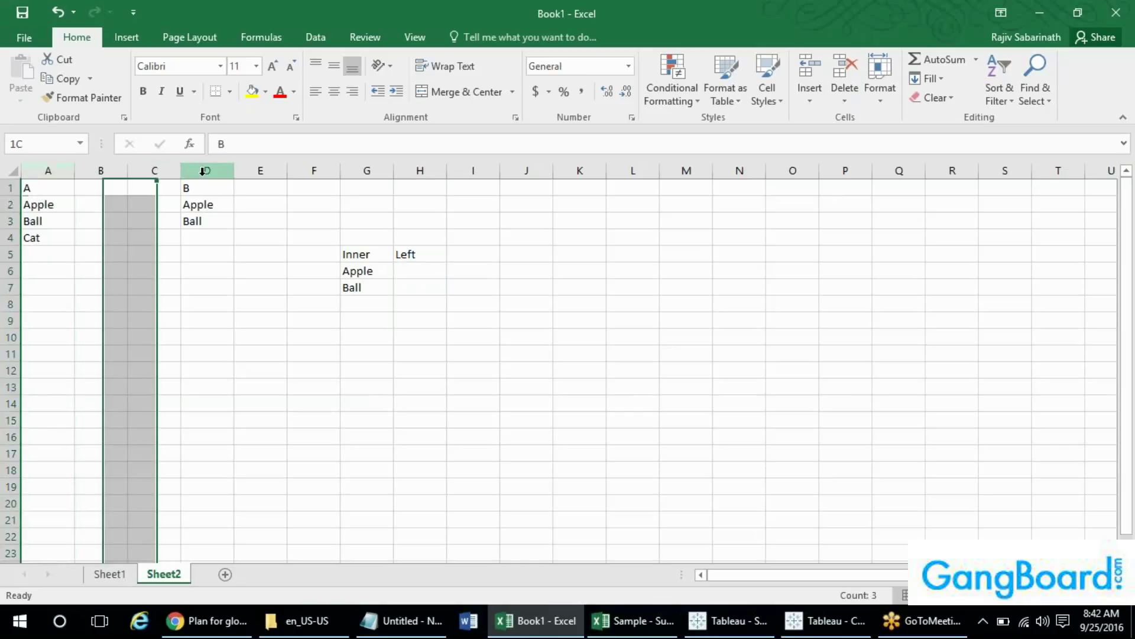
pyautogui.click(44, 185)
pyautogui.click(48, 171)
pyautogui.moveTo(41, 207); pyautogui.dragTo(45, 235)
pyautogui.hotkey('ctrl', 'c')
pyautogui.click(408, 270)
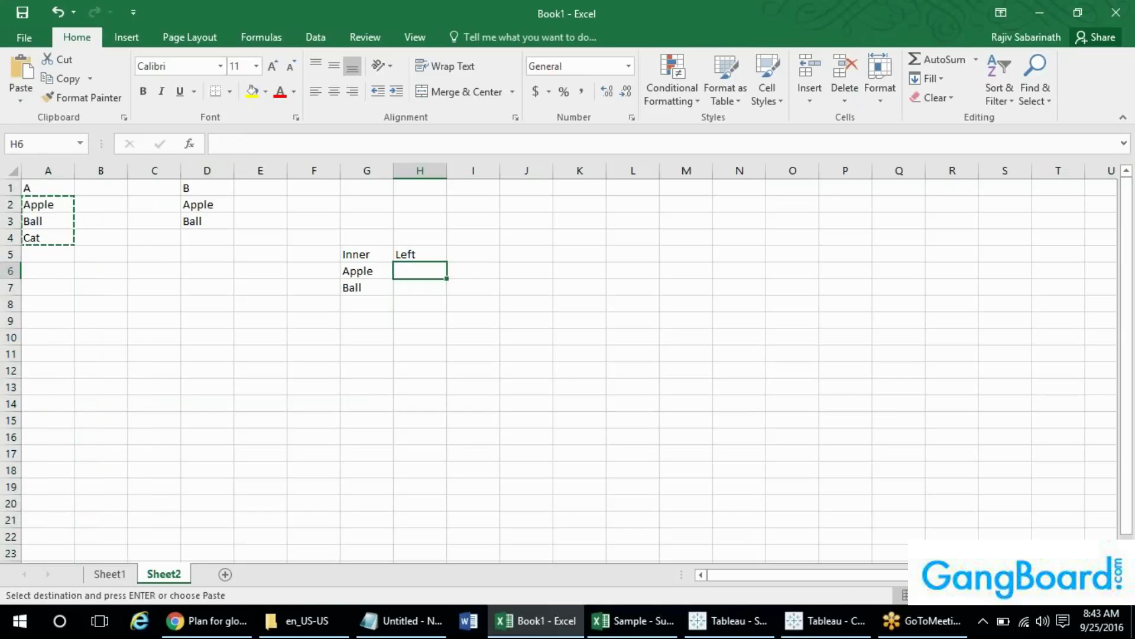
pyautogui.hotkey('ctrl', 'v')
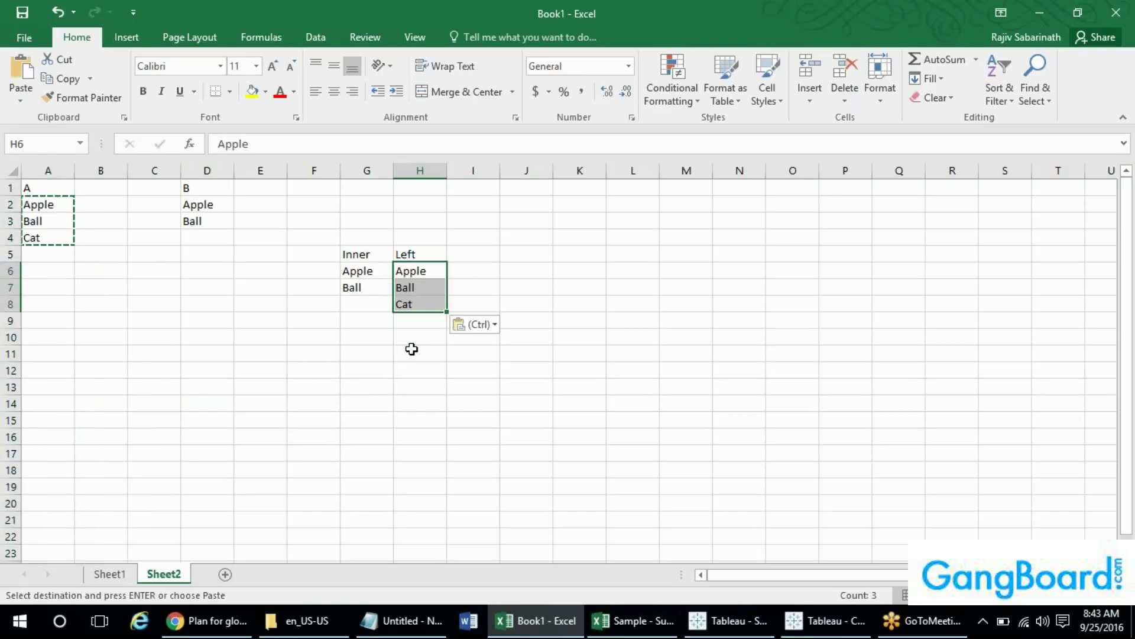
pyautogui.click(411, 348)
pyautogui.press('Escape')
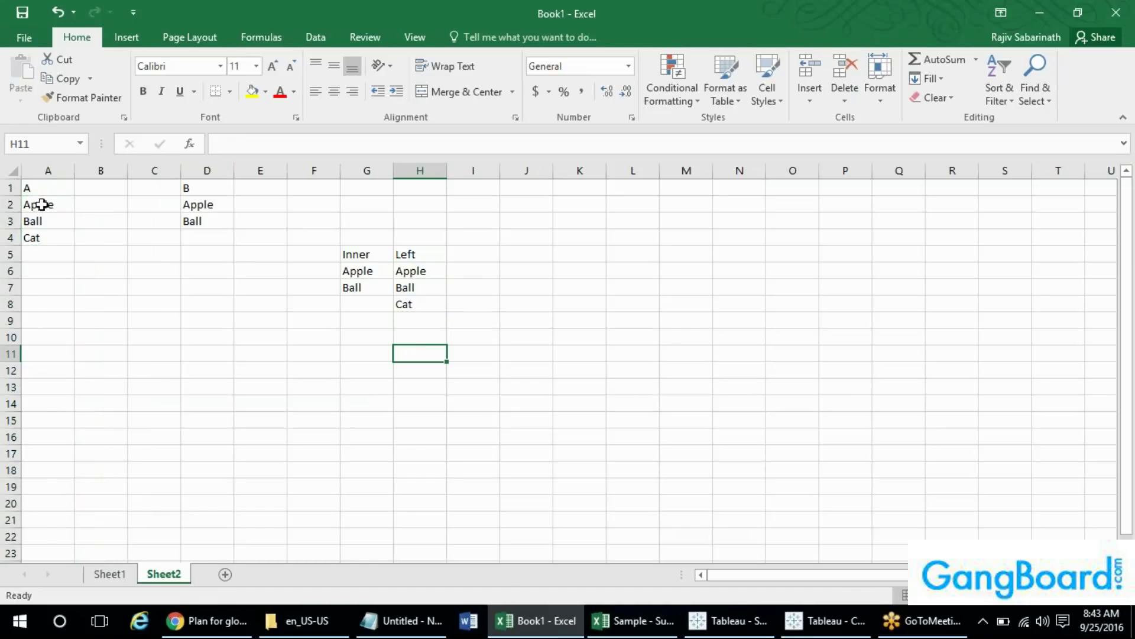
# - Add a Sales column beside list A with values 1, 2 and 3
pyautogui.click(48, 171)
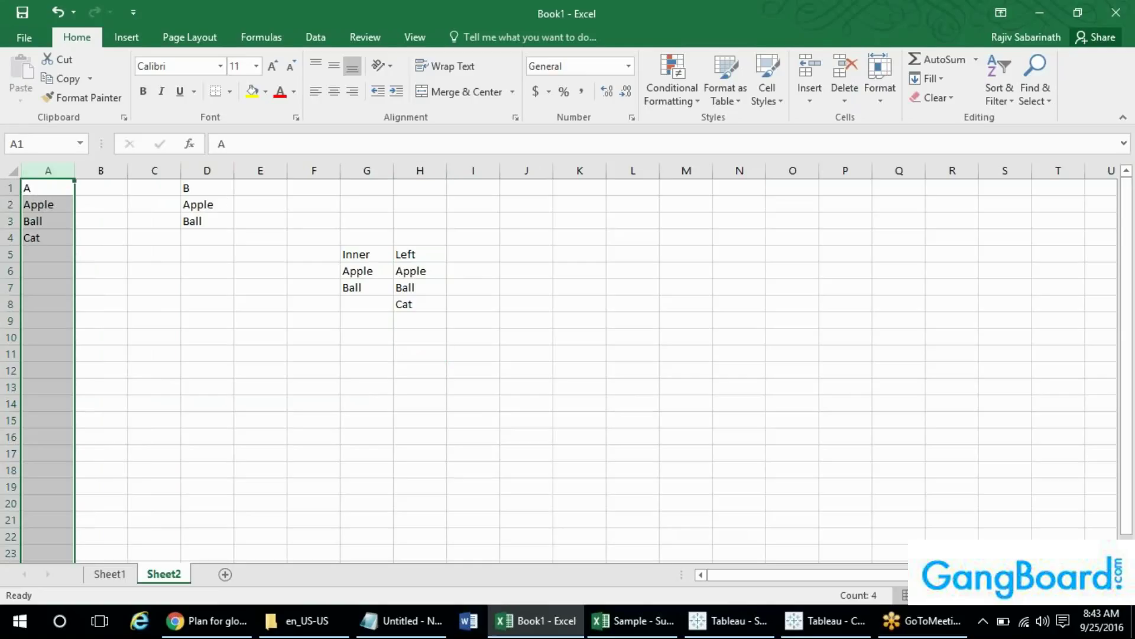
pyautogui.moveTo(216, 208); pyautogui.dragTo(207, 221)
pyautogui.click(205, 222)
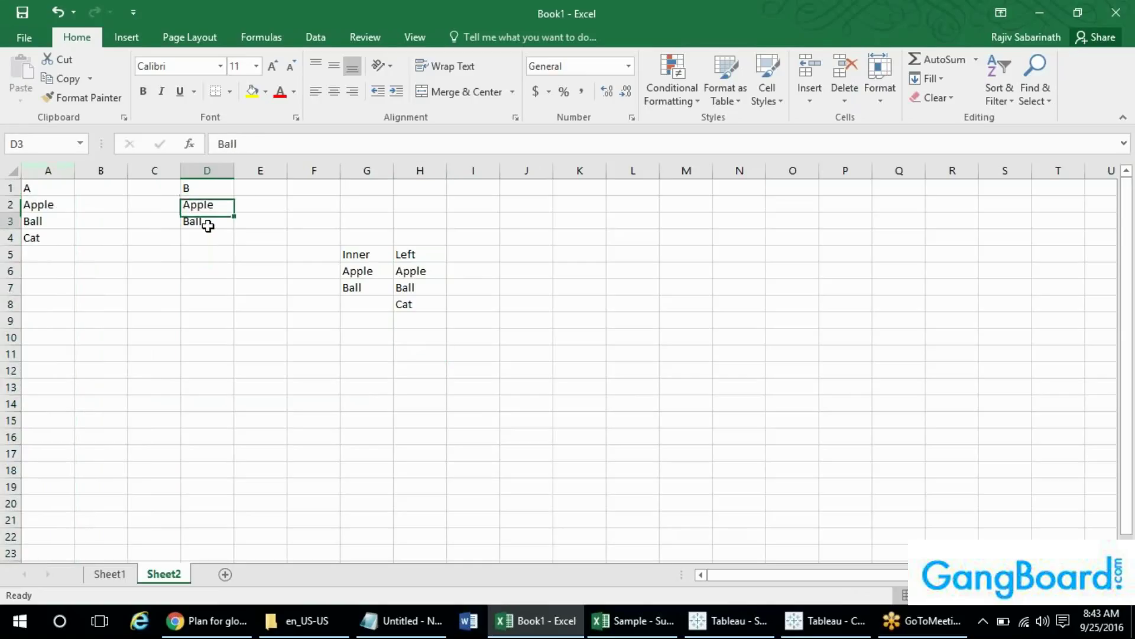
pyautogui.click(96, 187)
pyautogui.press('Down')
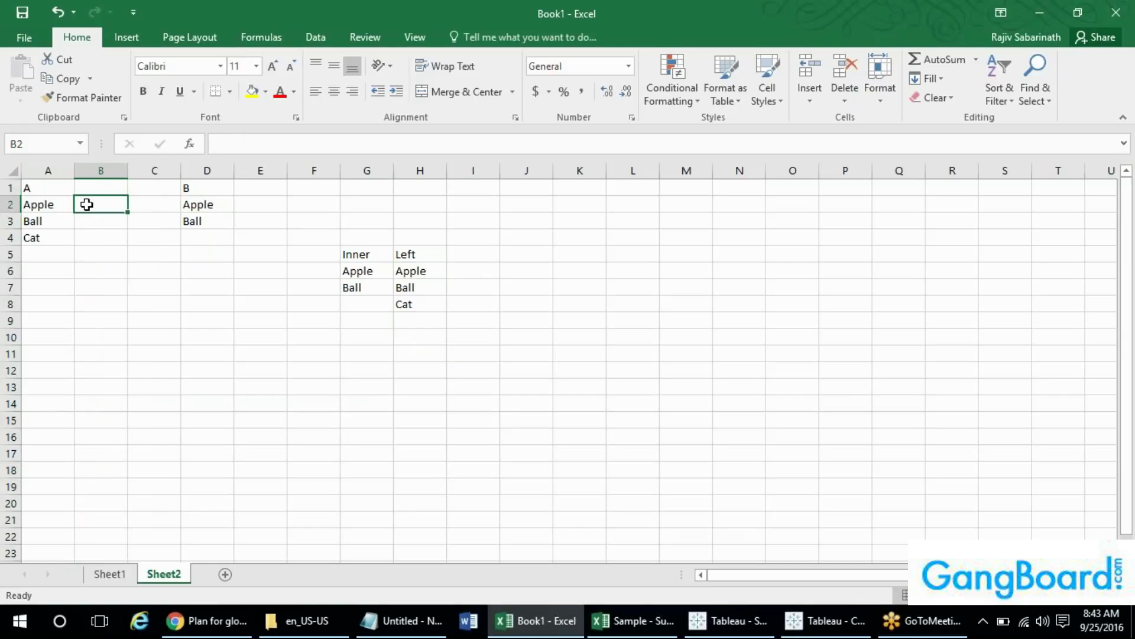
pyautogui.click(90, 187)
pyautogui.write('Sales')
pyautogui.press('Return')
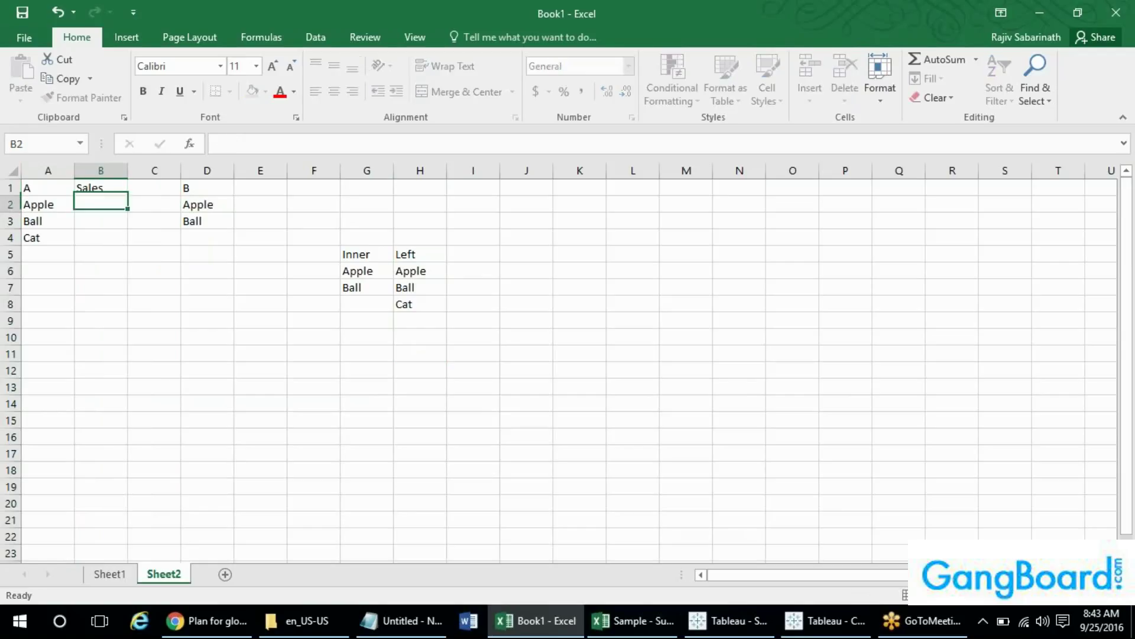
pyautogui.write('1')
pyautogui.press('Return')
pyautogui.write('2')
pyautogui.press('Return')
pyautogui.write('3')
pyautogui.press('Return')
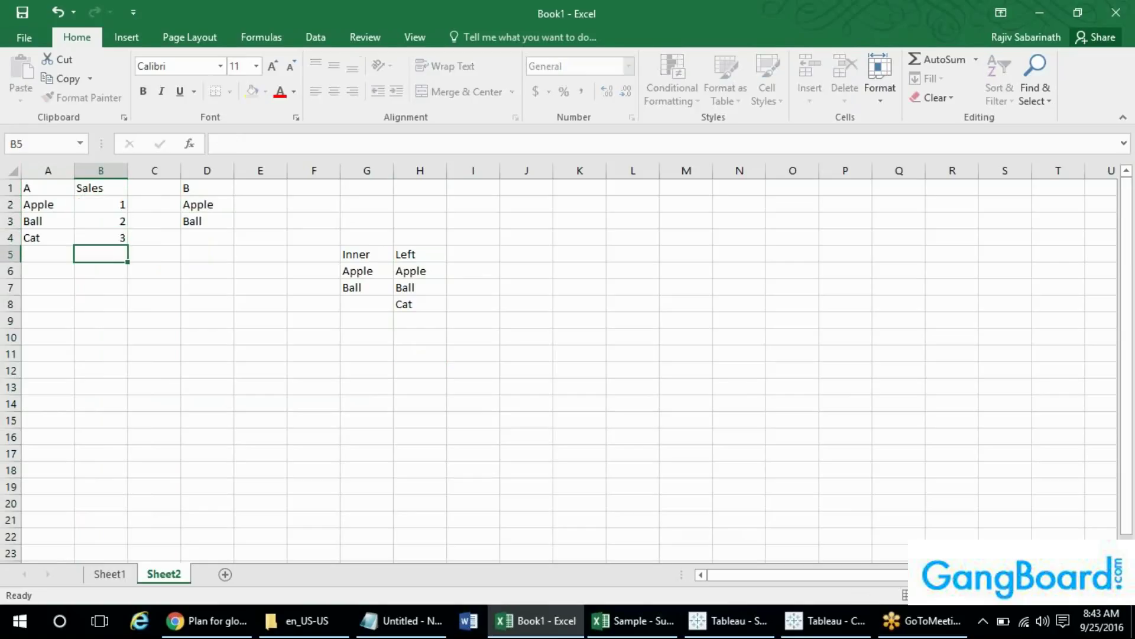
# - Add a Sales column beside list B with values 1 and 2
pyautogui.click(238, 201)
pyautogui.click(275, 187)
pyautogui.write('S')
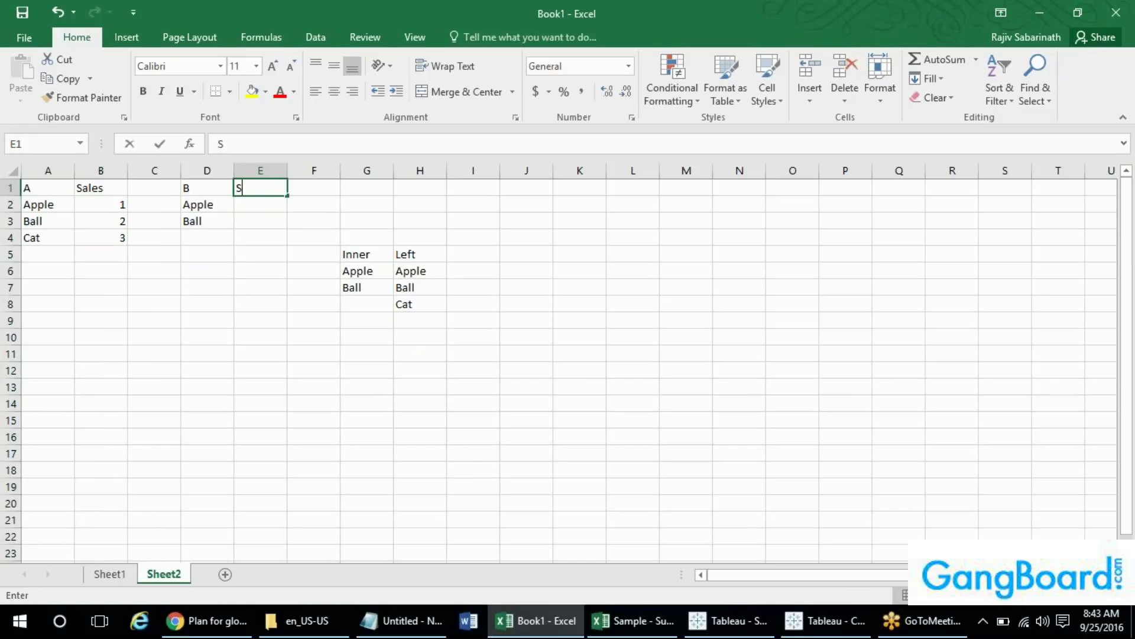
pyautogui.write('ales')
pyautogui.press('Return')
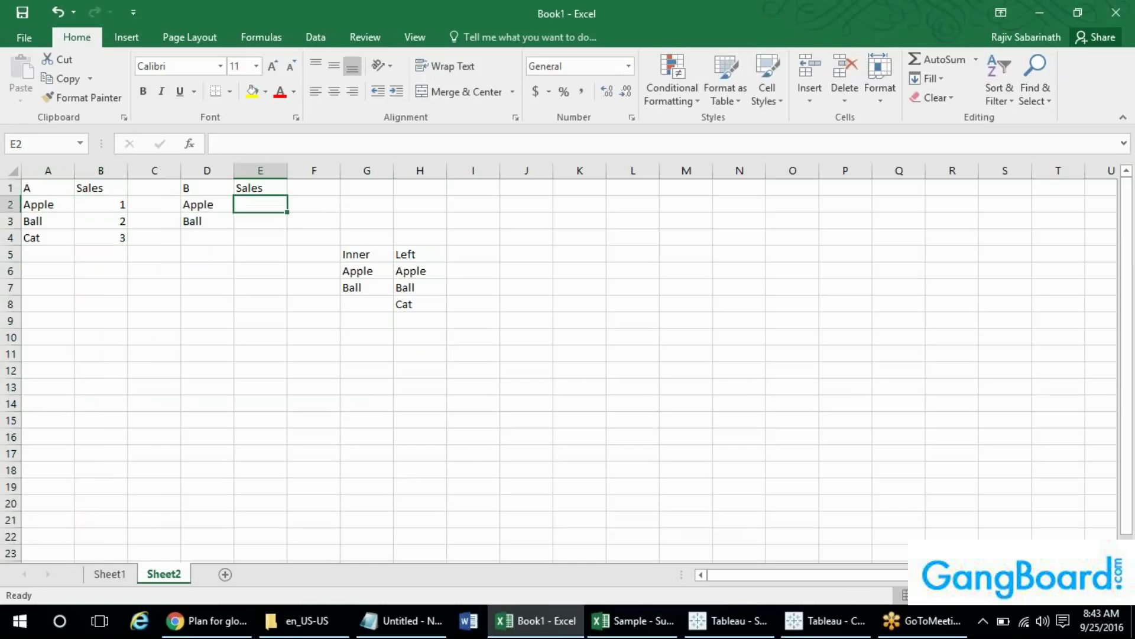
pyautogui.write('1')
pyautogui.press('Return')
pyautogui.write('2')
pyautogui.press('Return')
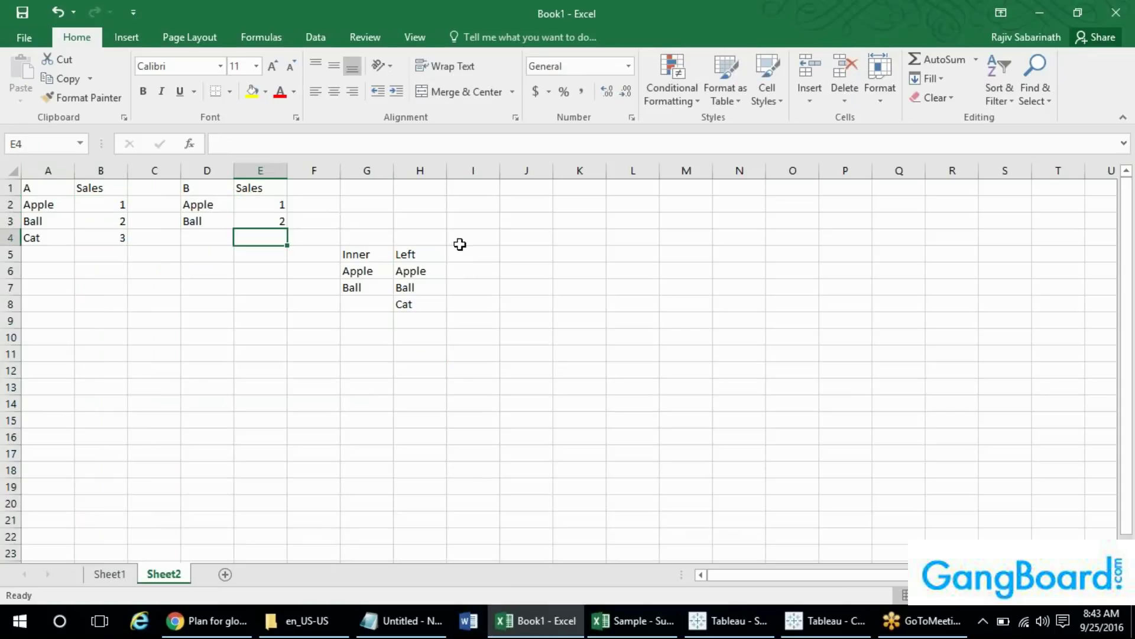
# - Insert columns and add Sales headers beside the Inner and Left results
pyautogui.rightClick(430, 172)
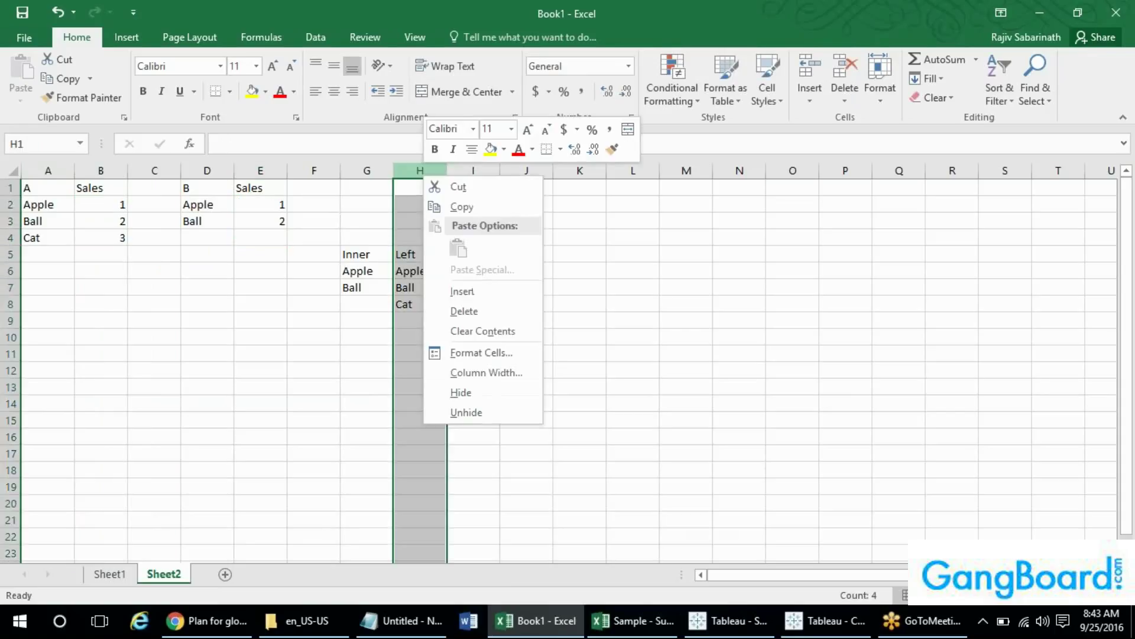
pyautogui.click(507, 299)
pyautogui.click(411, 259)
pyautogui.write('Sales')
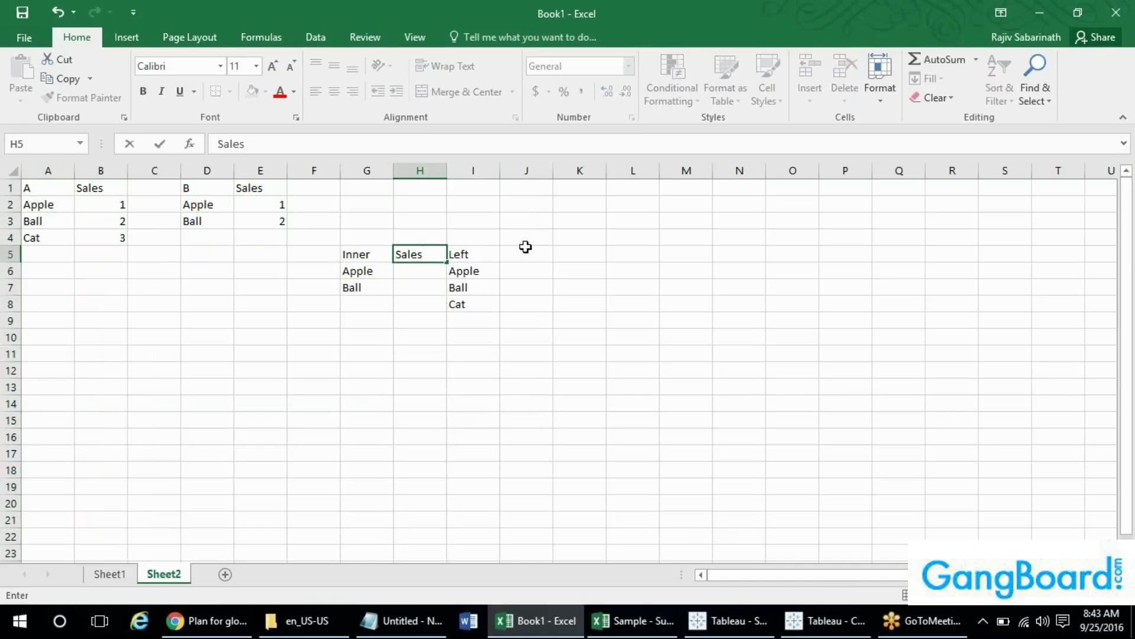
pyautogui.click(526, 246)
pyautogui.write('Sales')
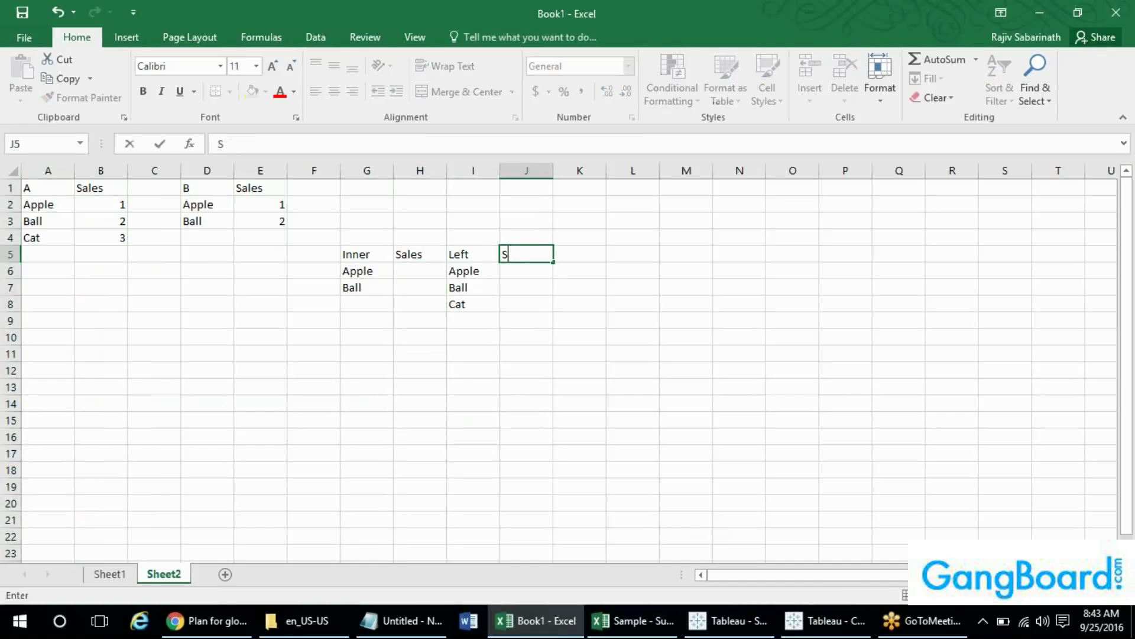
pyautogui.click(503, 222)
pyautogui.rightClick(468, 171)
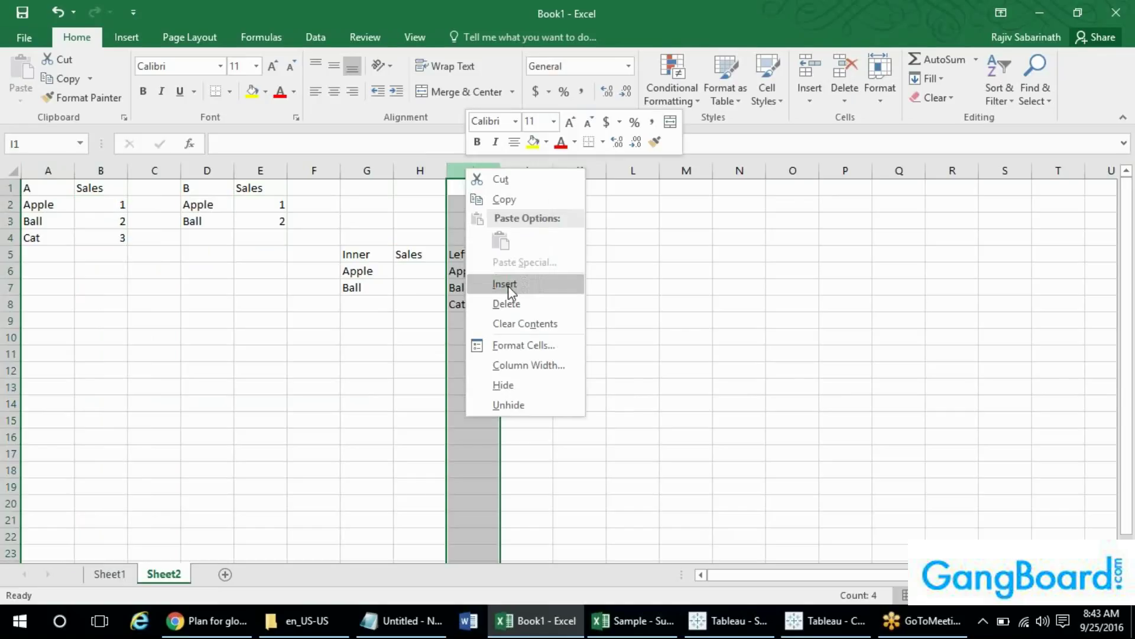
pyautogui.click(507, 284)
pyautogui.click(581, 288)
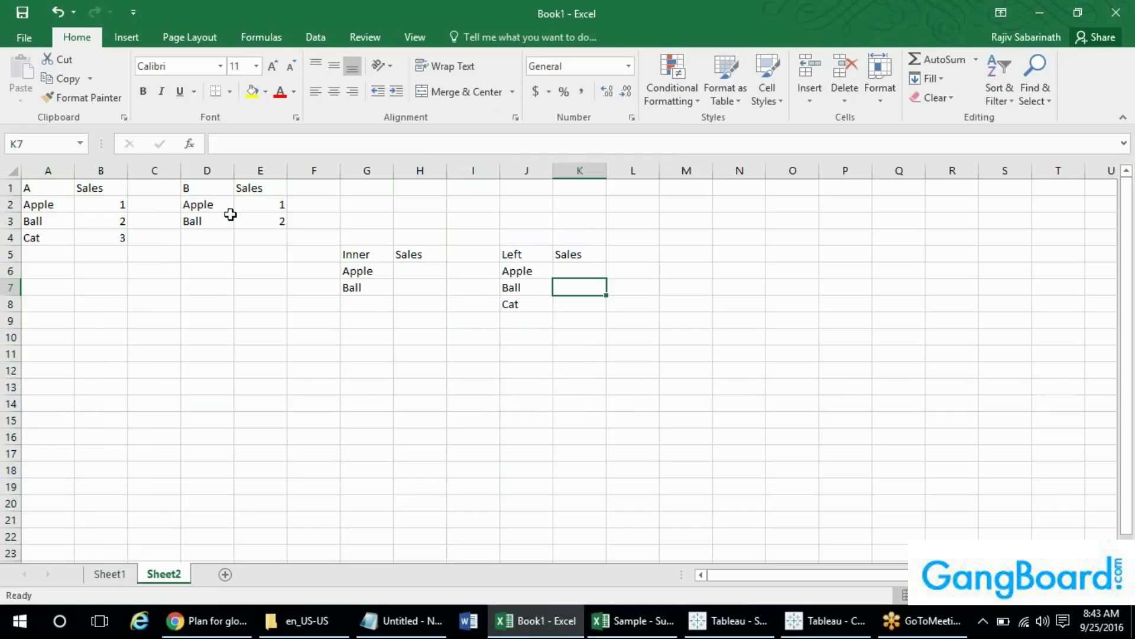
# - Fill the Inner Sales column with 1 and 2
pyautogui.click(408, 269)
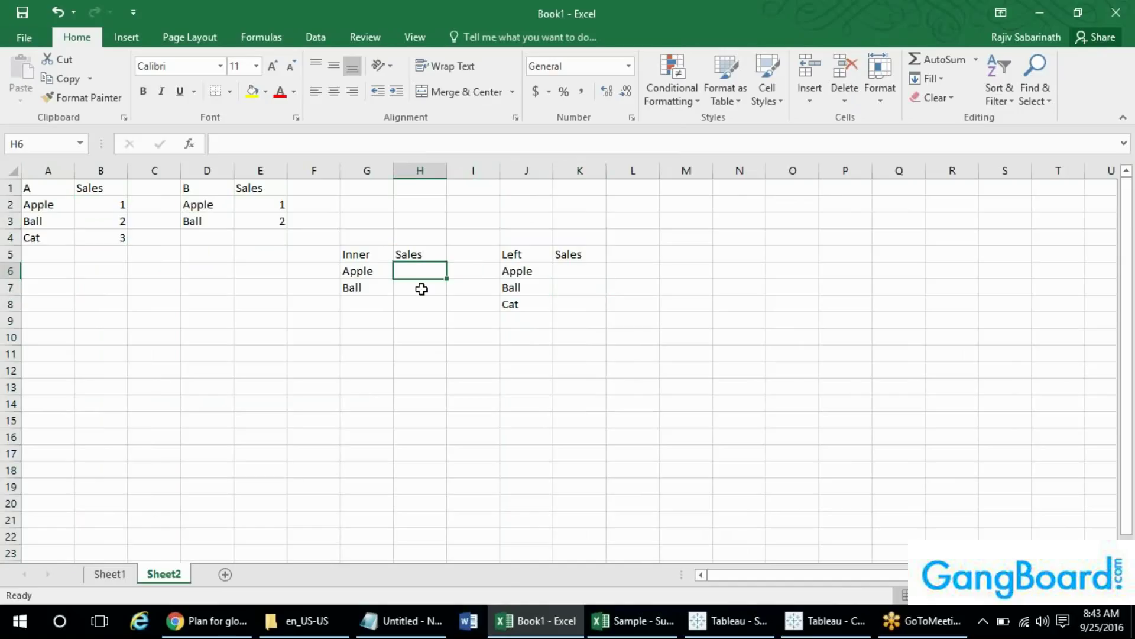
pyautogui.click(421, 254)
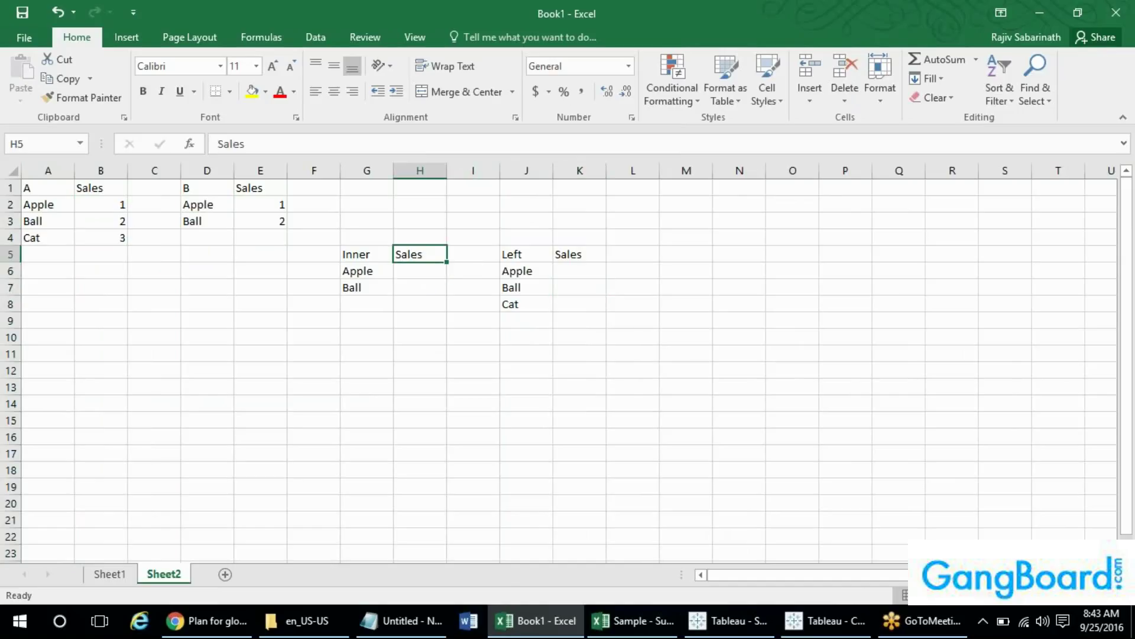
pyautogui.click(420, 271)
pyautogui.write('1')
pyautogui.press('Return')
pyautogui.write('2')
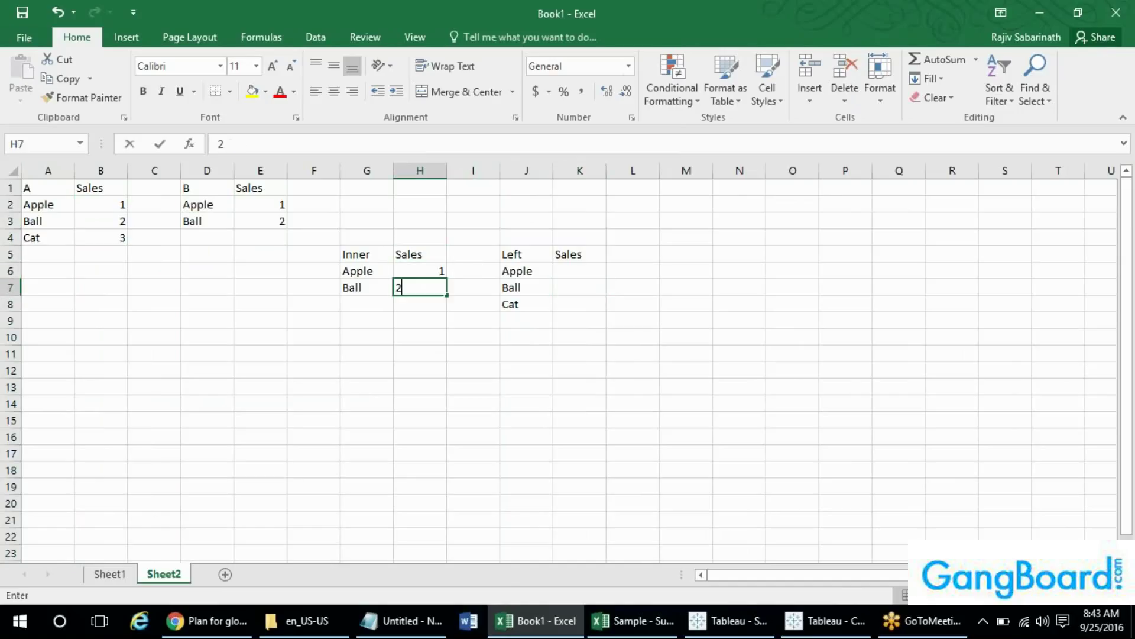
pyautogui.press('Return')
pyautogui.press('Up')
pyautogui.press('Up')
pyautogui.press('Right')
pyautogui.press('Right')
pyautogui.press('Right')
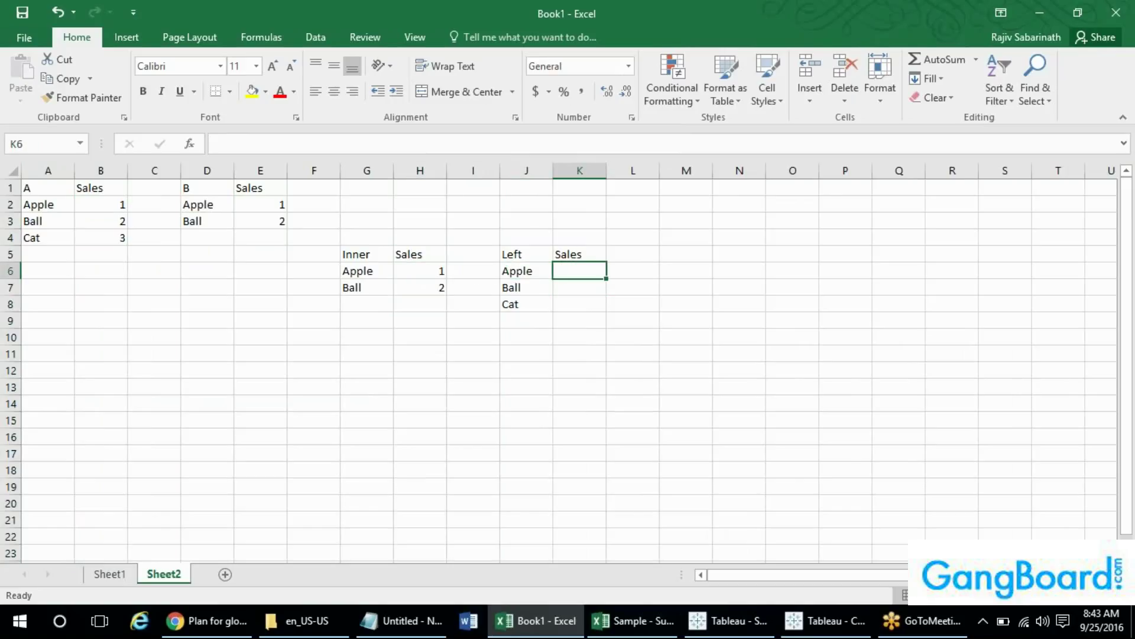
# - Fill the Left Sales column with 1, 2 and 3
pyautogui.doubleClick(566, 265)
pyautogui.write('1')
pyautogui.press('Return')
pyautogui.write('2')
pyautogui.press('Return')
pyautogui.write('3')
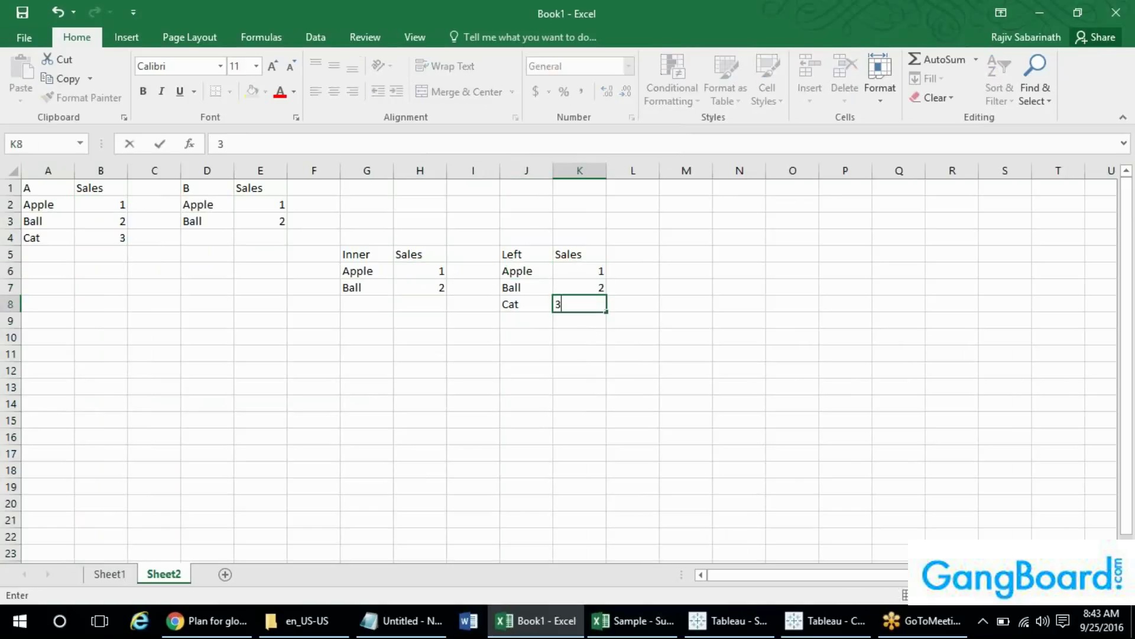
pyautogui.press('Right')
# - Change list B's Ball entry to Dog
pyautogui.press('Left')
pyautogui.press('Left')
pyautogui.press('Left')
pyautogui.press('Left')
pyautogui.press('Left')
pyautogui.press('Left')
pyautogui.press('Left')
pyautogui.press('Left')
pyautogui.press('Up')
pyautogui.press('Up')
pyautogui.press('Up')
pyautogui.press('Up')
pyautogui.press('Up')
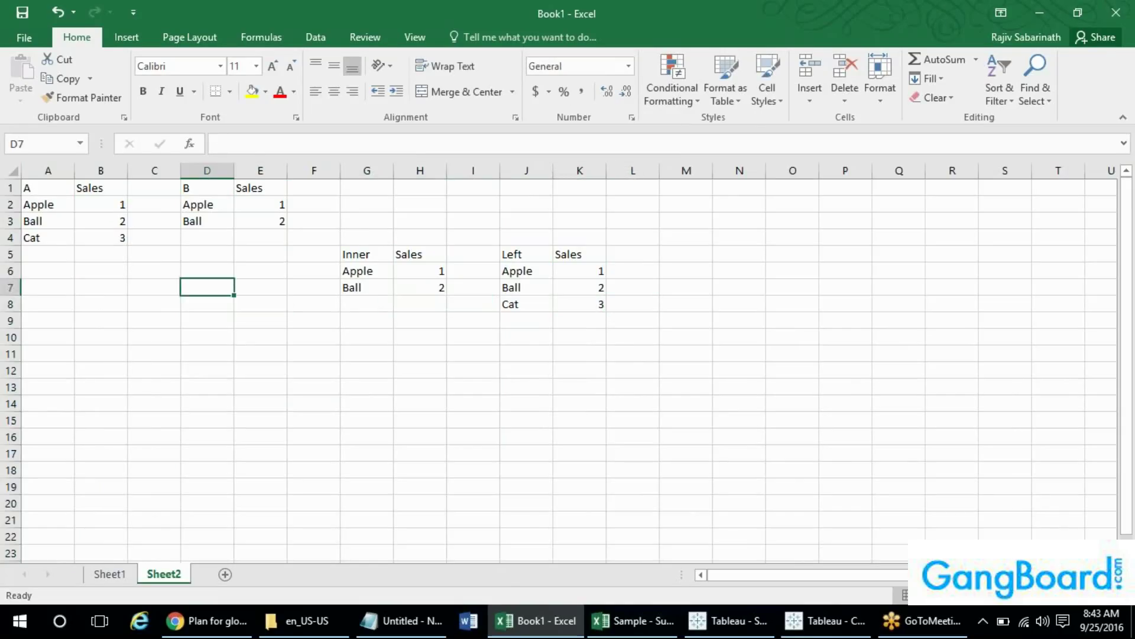
pyautogui.write('Doog')
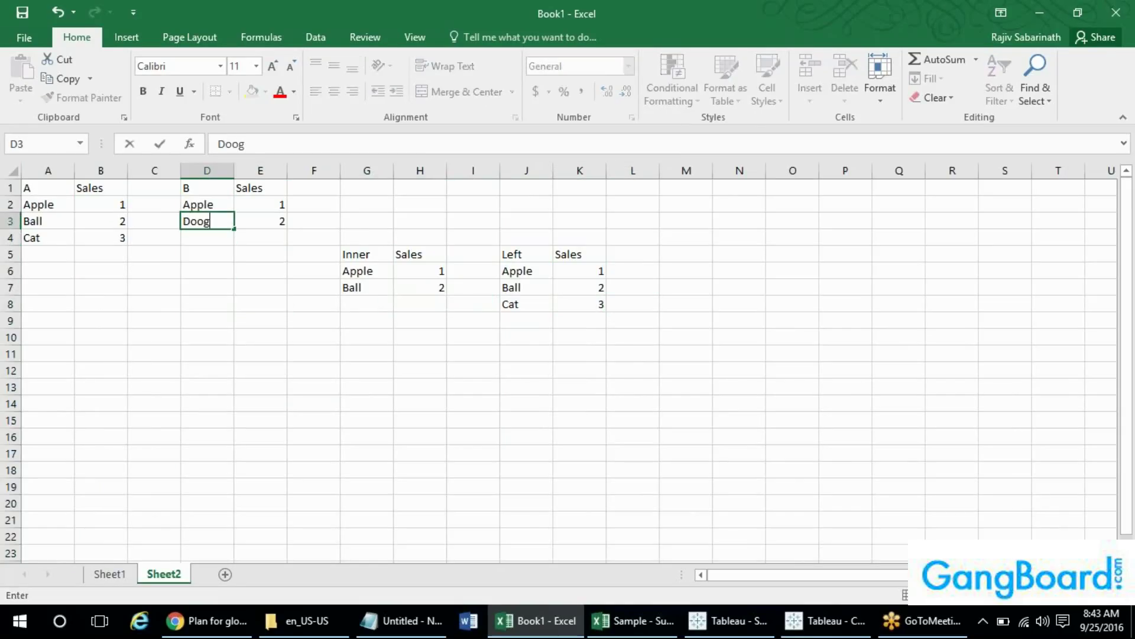
pyautogui.press('BackSpace')
pyautogui.press('BackSpace')
pyautogui.write('g')
pyautogui.press('Return')
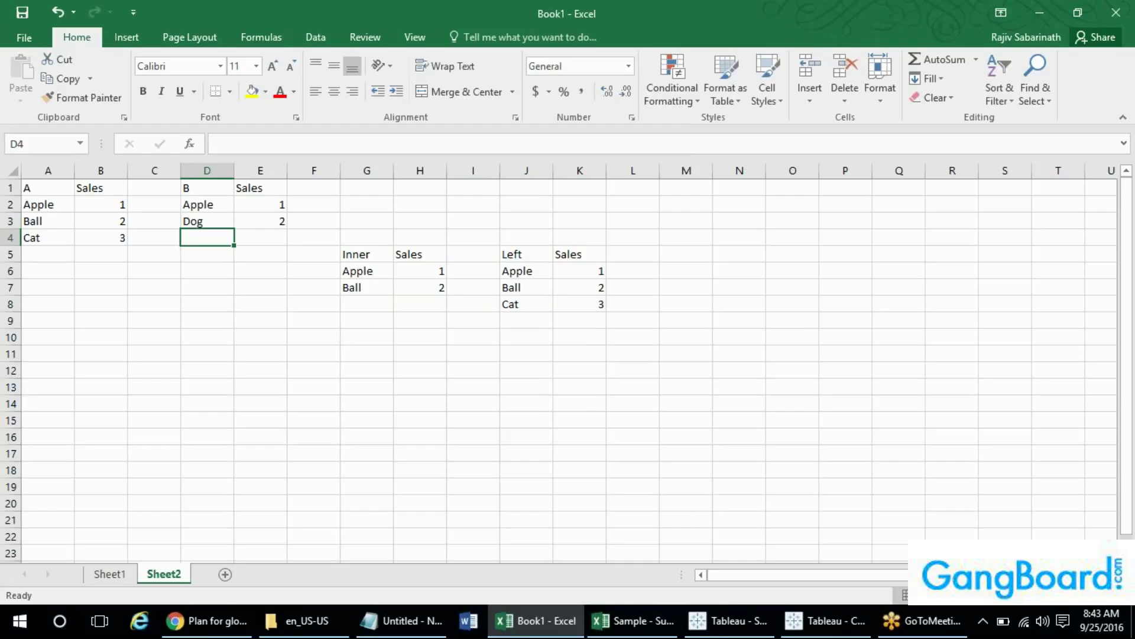
# - Review the Left result entries and clear the Ball and Cat sales values
pyautogui.click(527, 170)
pyautogui.click(538, 272)
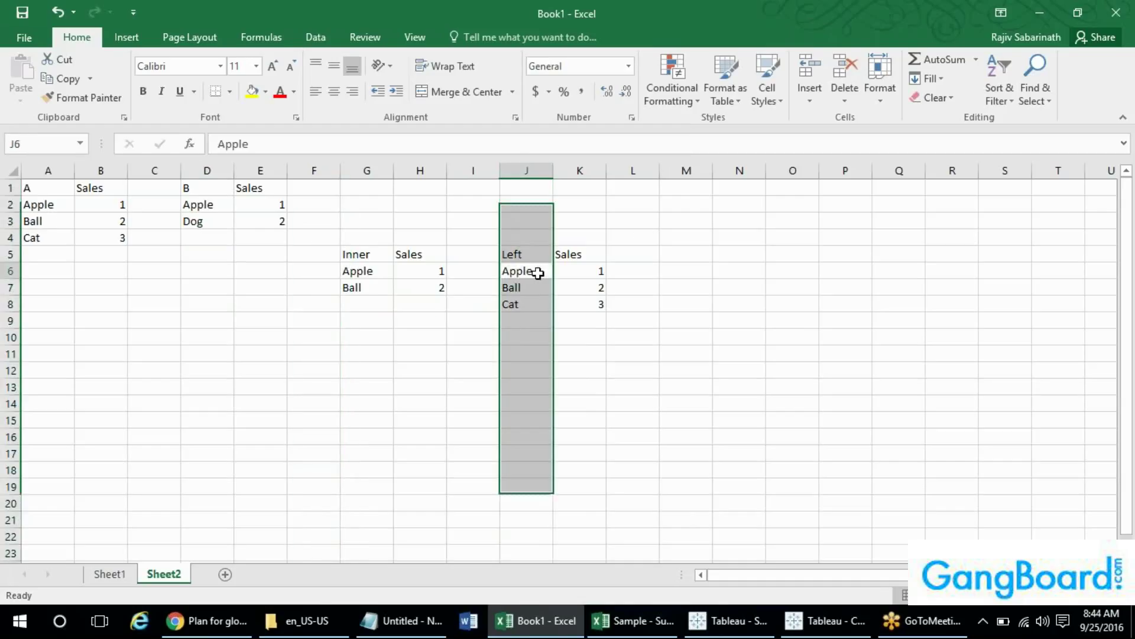
pyautogui.click(519, 288)
pyautogui.click(521, 304)
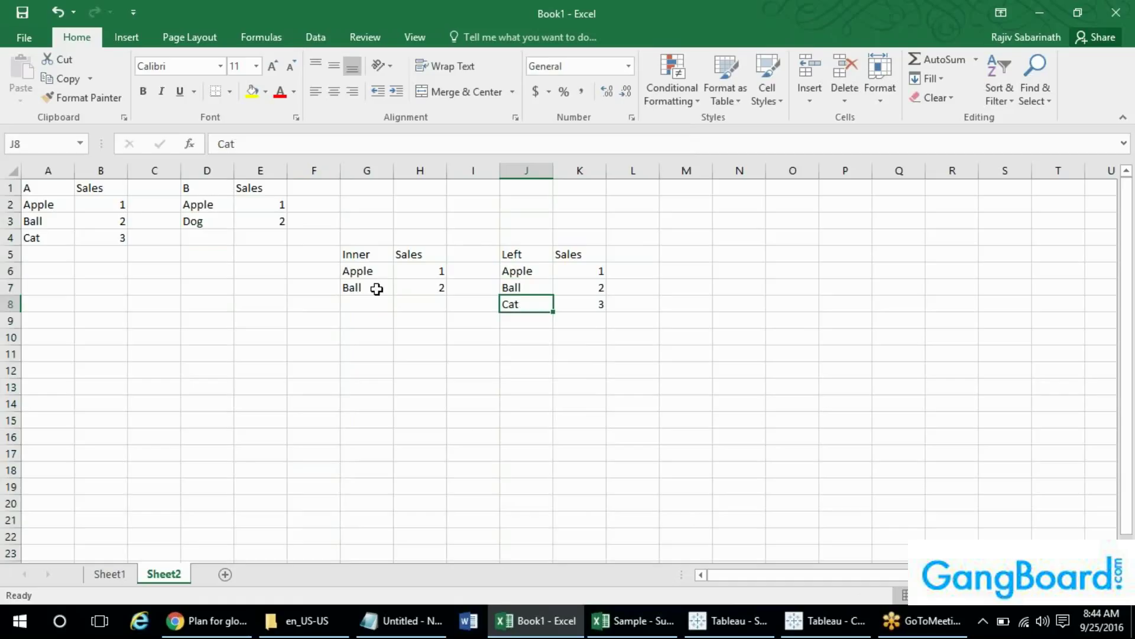
pyautogui.click(53, 170)
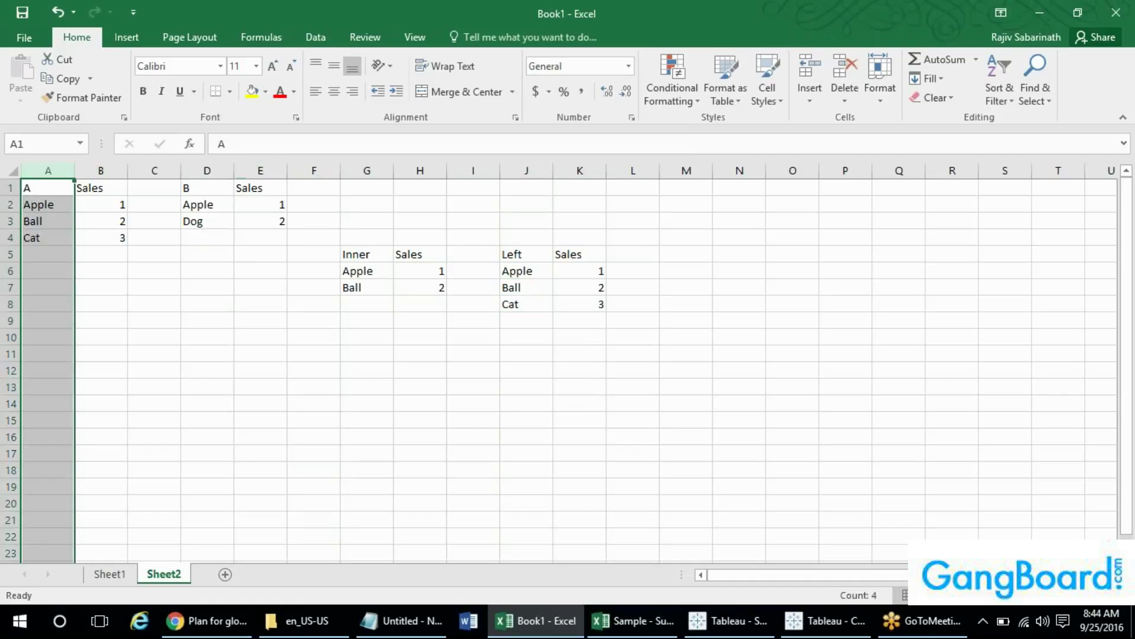
pyautogui.click(102, 171)
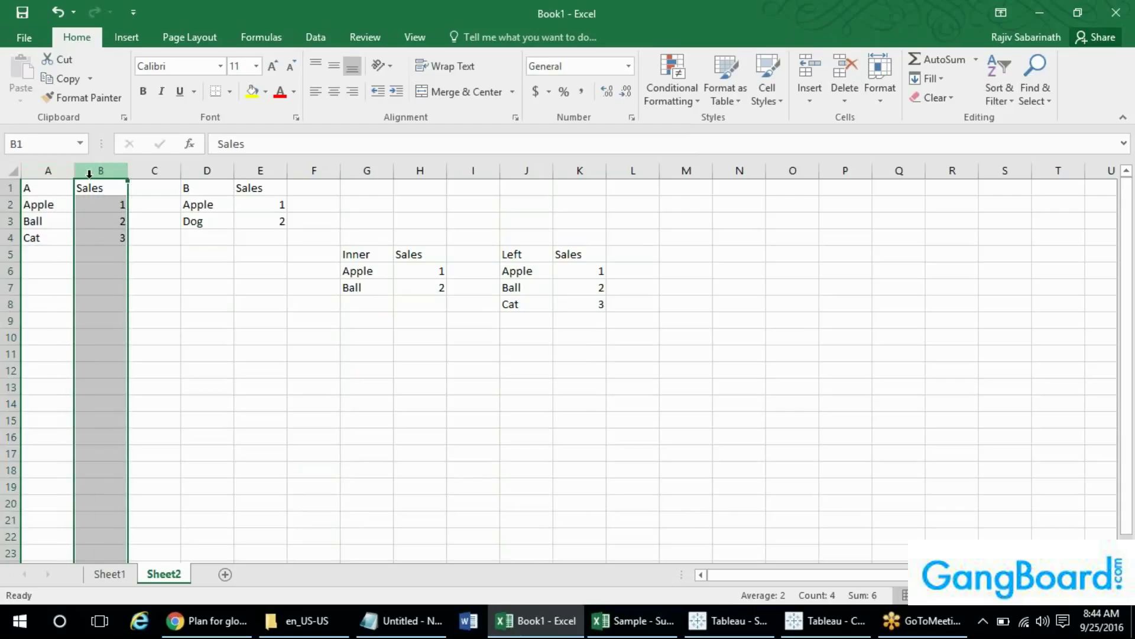
pyautogui.click(260, 170)
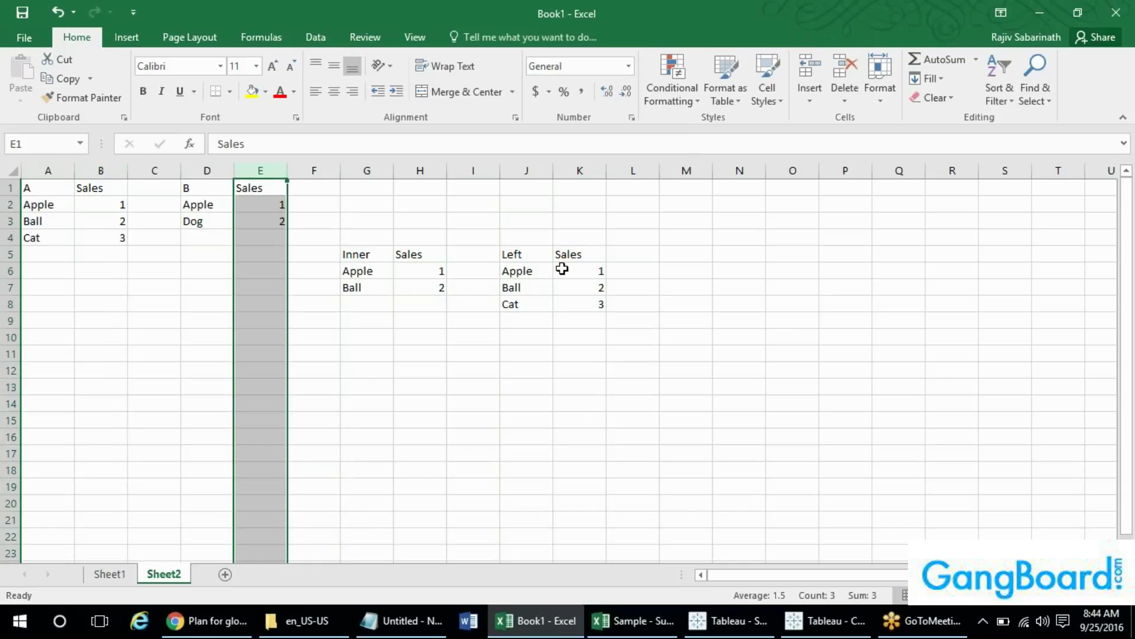
pyautogui.moveTo(598, 288); pyautogui.dragTo(598, 299)
pyautogui.press('Delete')
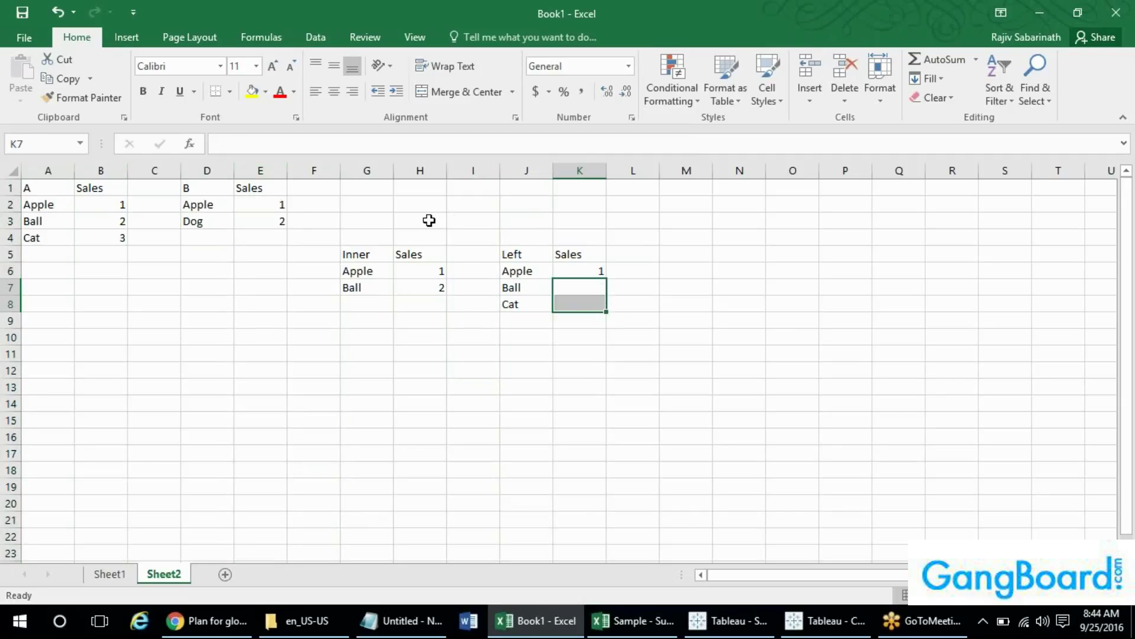
# - Clear the Sales columns of lists A and B and the Inner and Left results
pyautogui.click(260, 170)
pyautogui.keyDown('ctrl'); pyautogui.click(100, 171); pyautogui.keyUp('ctrl')
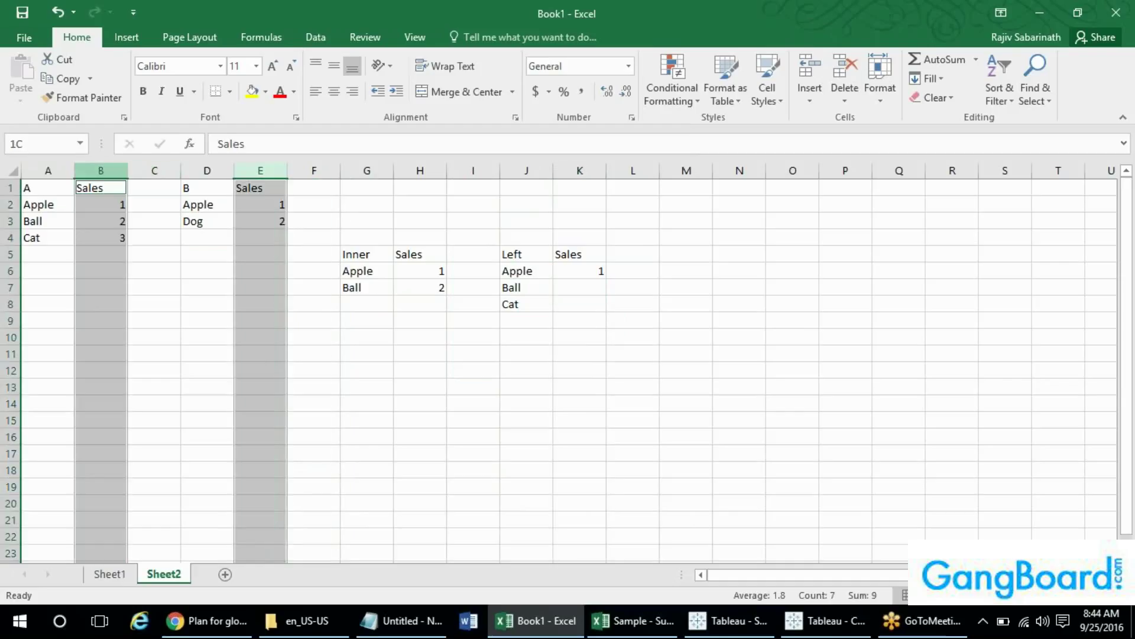
pyautogui.press('Delete')
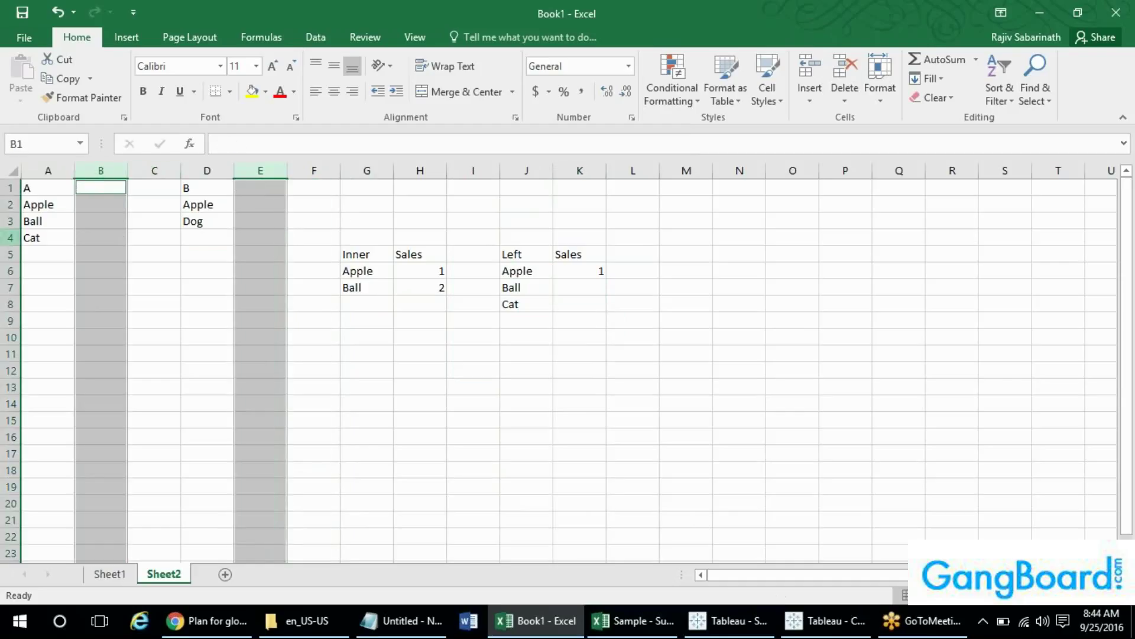
pyautogui.click(419, 171)
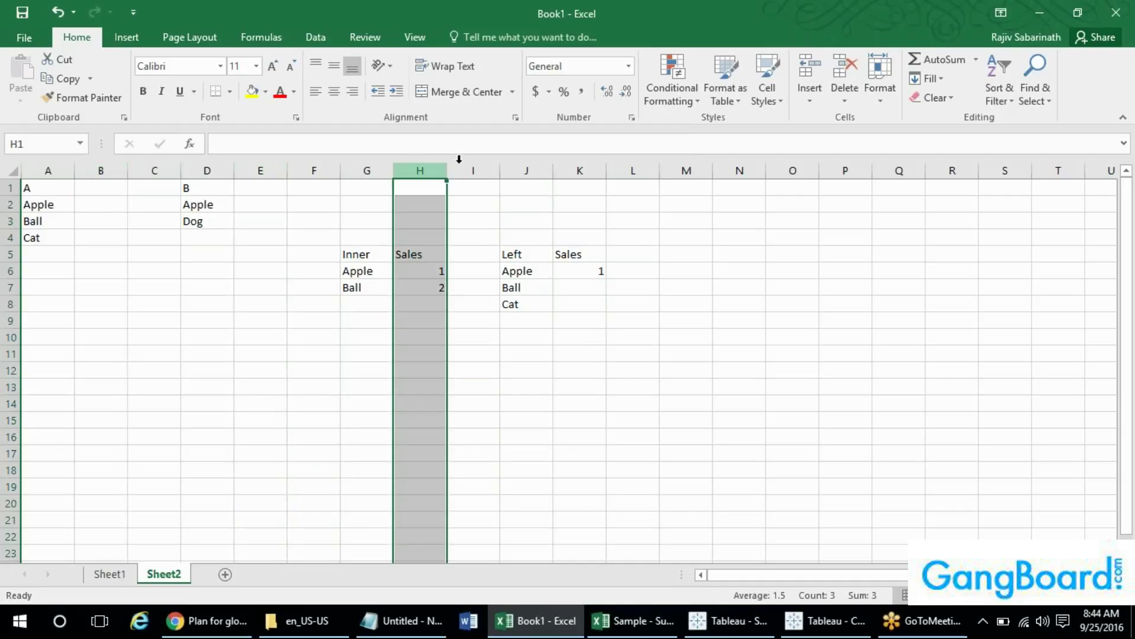
pyautogui.keyDown('ctrl'); pyautogui.click(579, 170); pyautogui.keyUp('ctrl')
pyautogui.press('Delete')
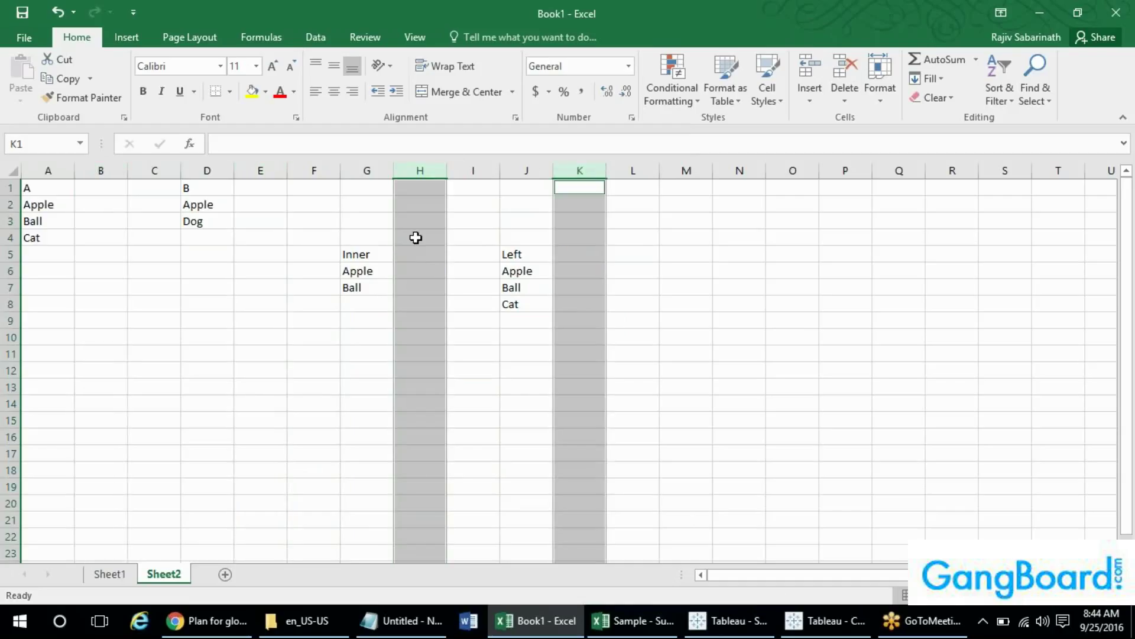
pyautogui.click(378, 267)
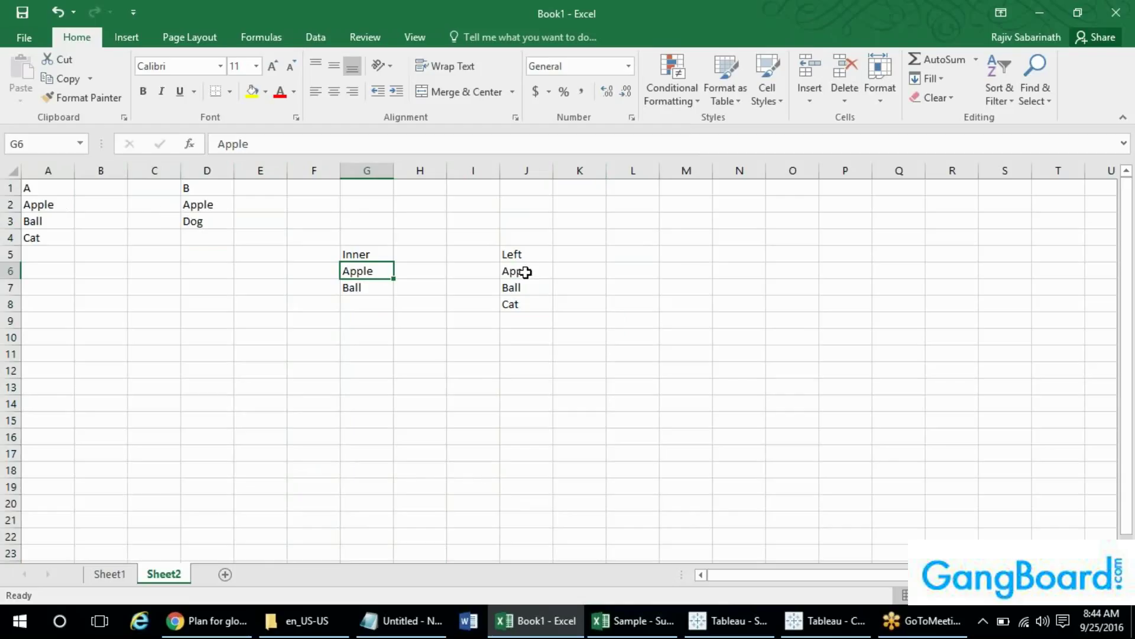
pyautogui.click(40, 169)
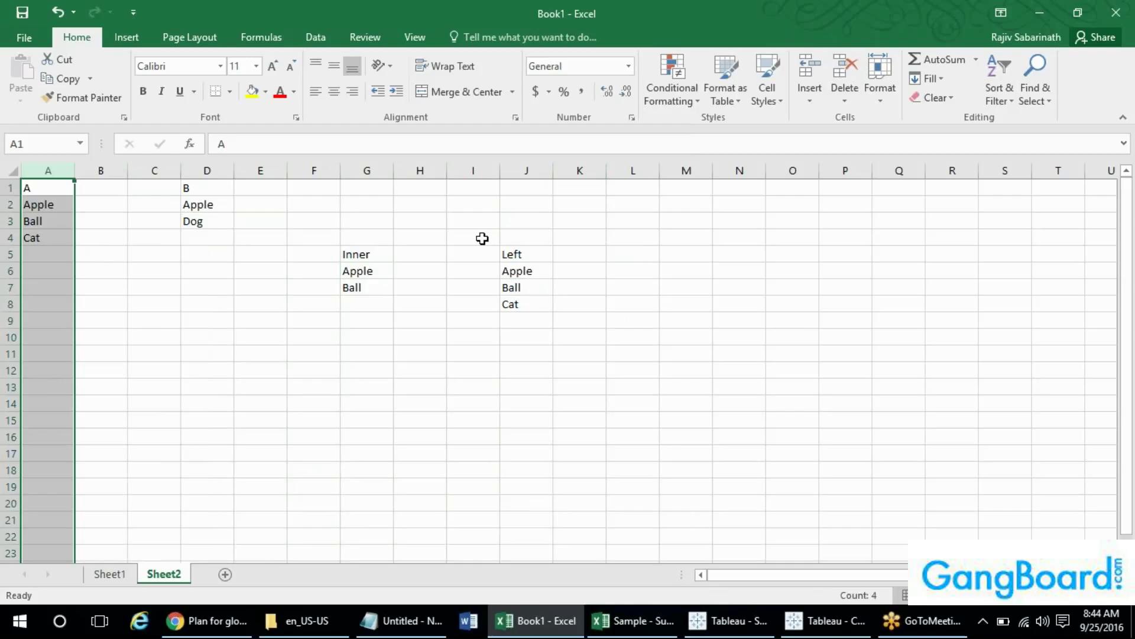
# - Add 'Right' and 'Full Outer' headings in L5 and N5
pyautogui.click(643, 253)
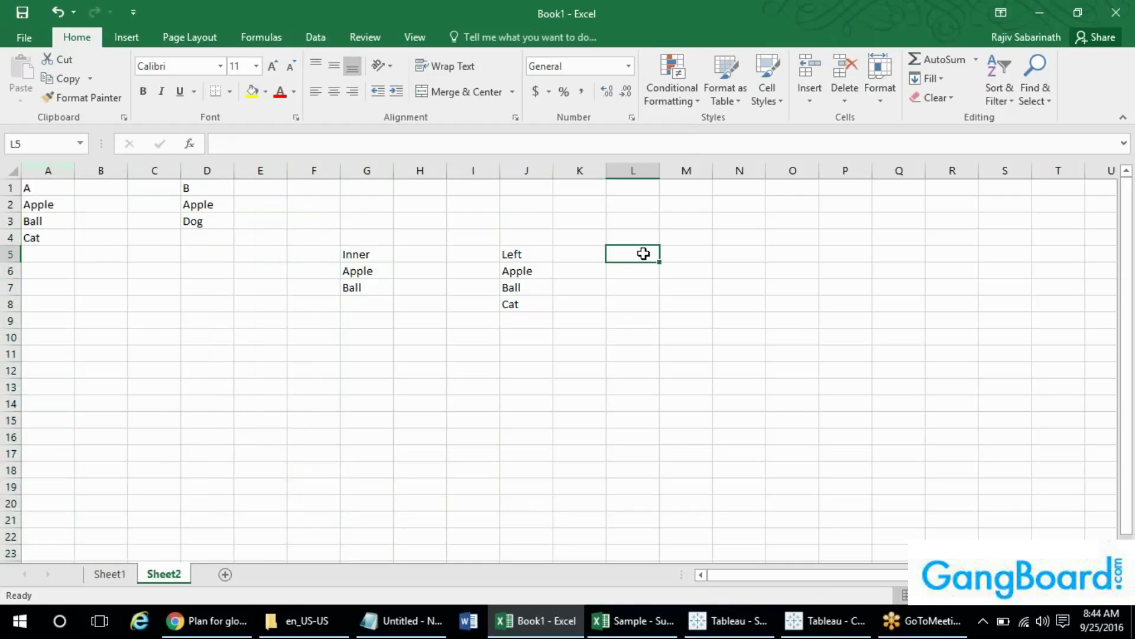
pyautogui.write('Right')
pyautogui.press('Return')
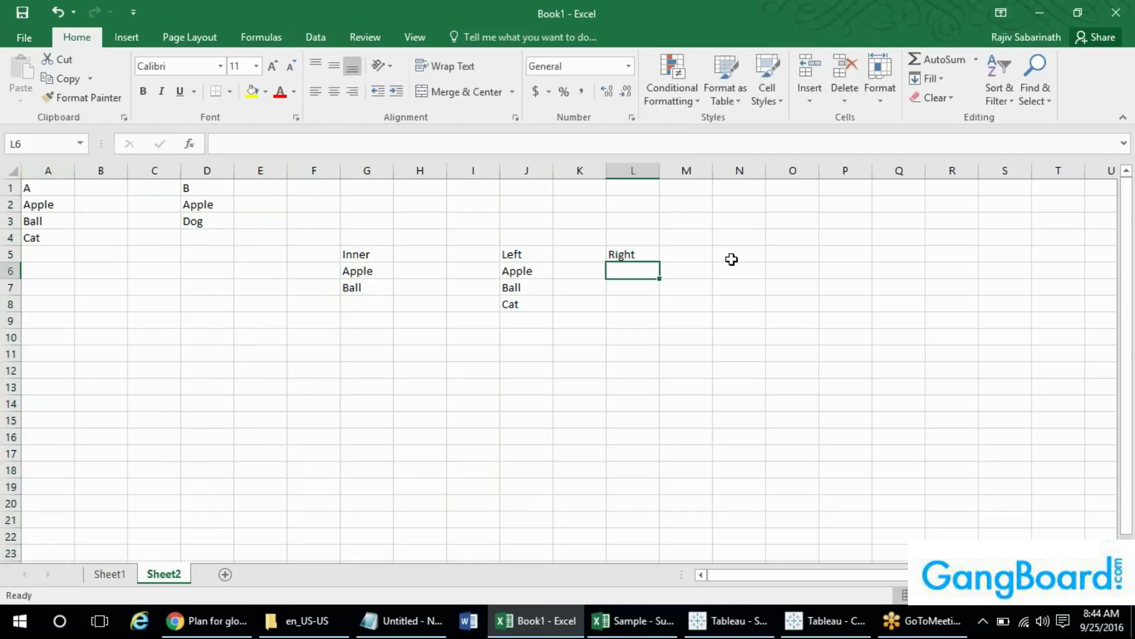
pyautogui.click(730, 258)
pyautogui.write("Full Outer'")
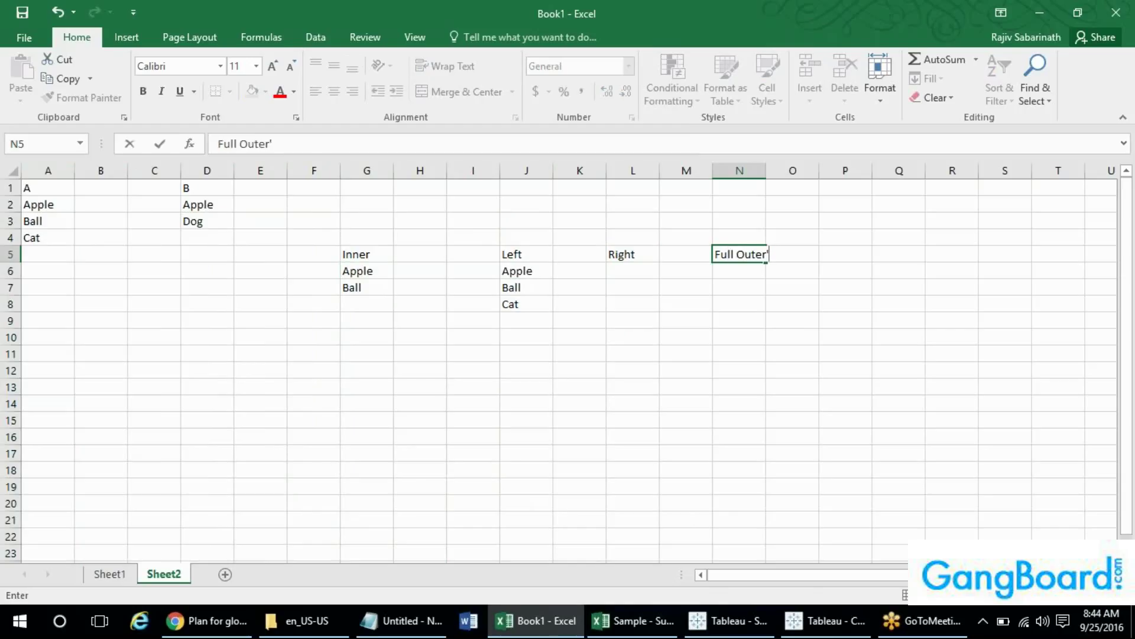
pyautogui.click(632, 170)
# - List Apple and Dog under the Right heading
pyautogui.click(639, 271)
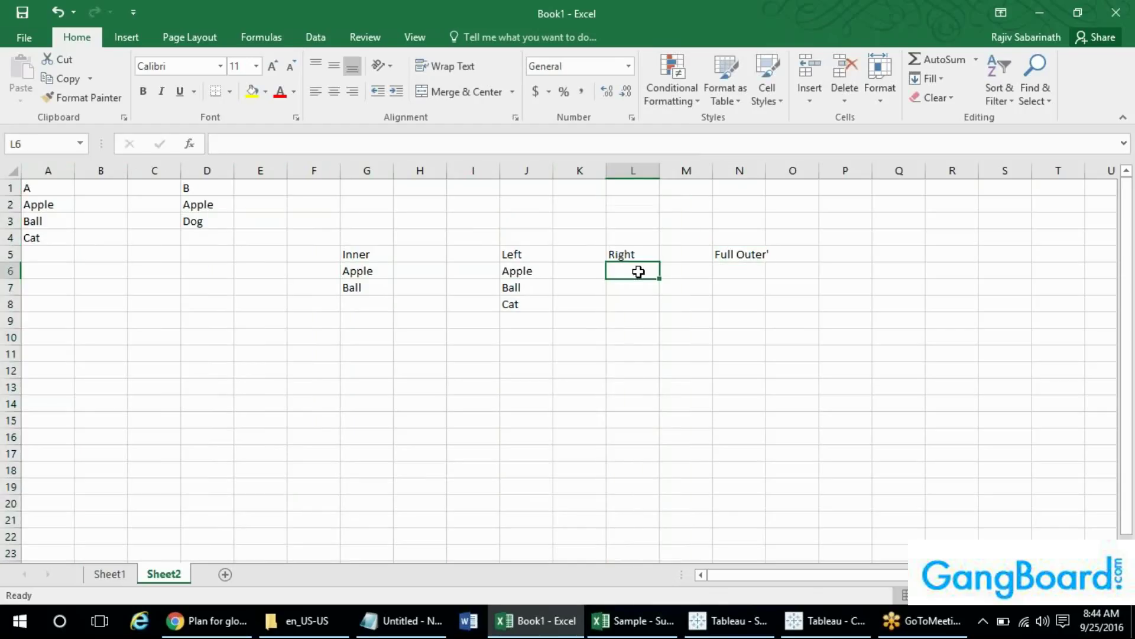
pyautogui.write('Apple')
pyautogui.press('Return')
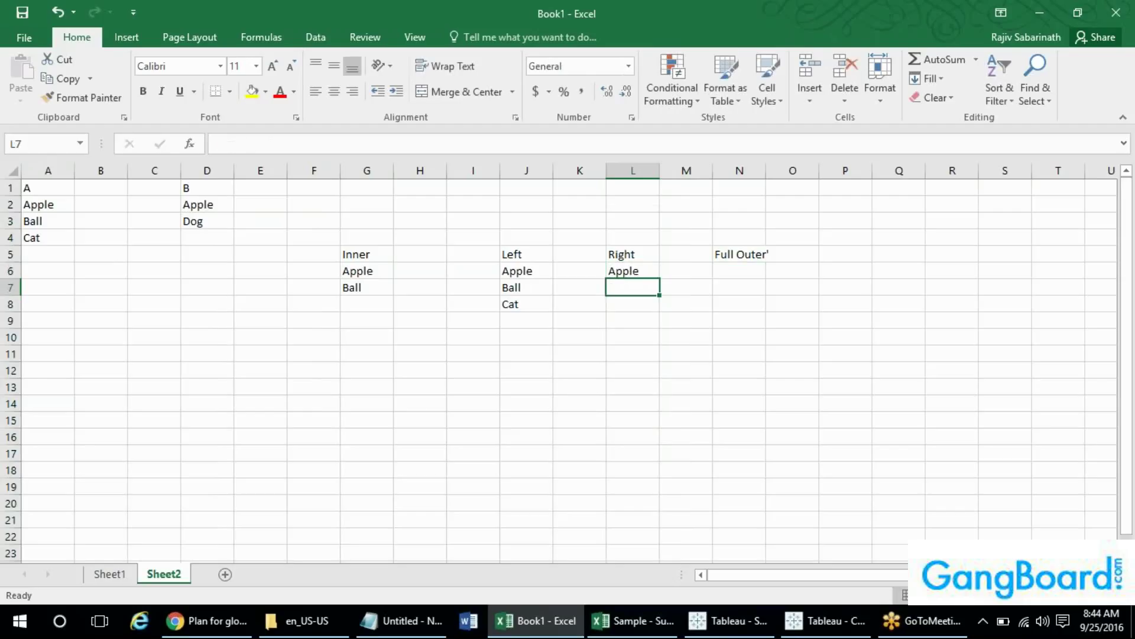
pyautogui.write('Dog')
pyautogui.press('Return')
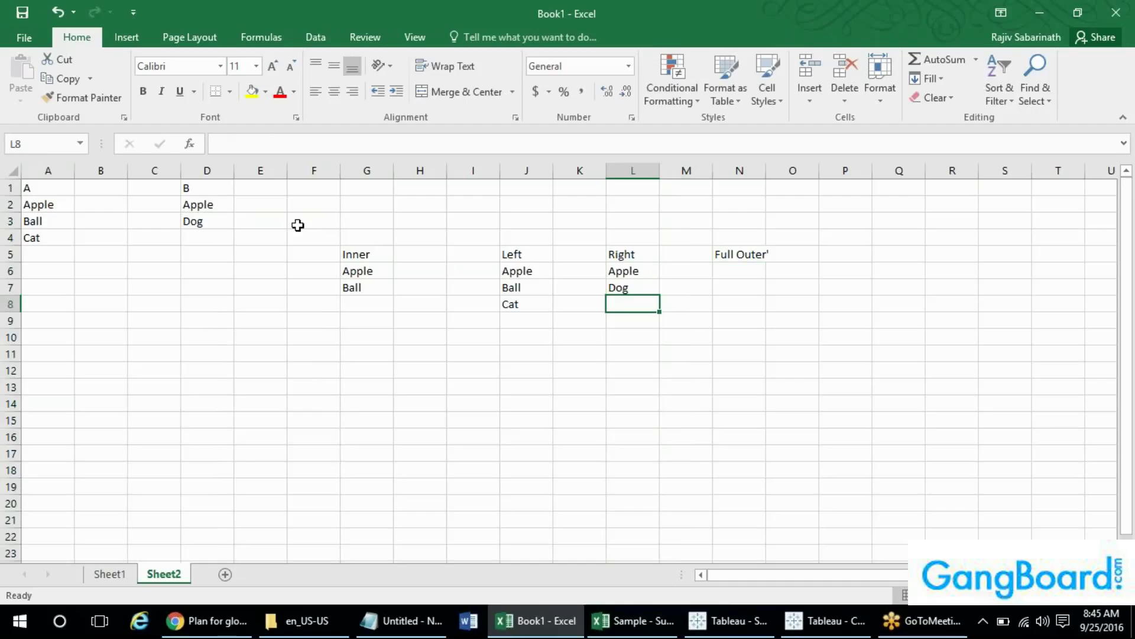
pyautogui.click(207, 170)
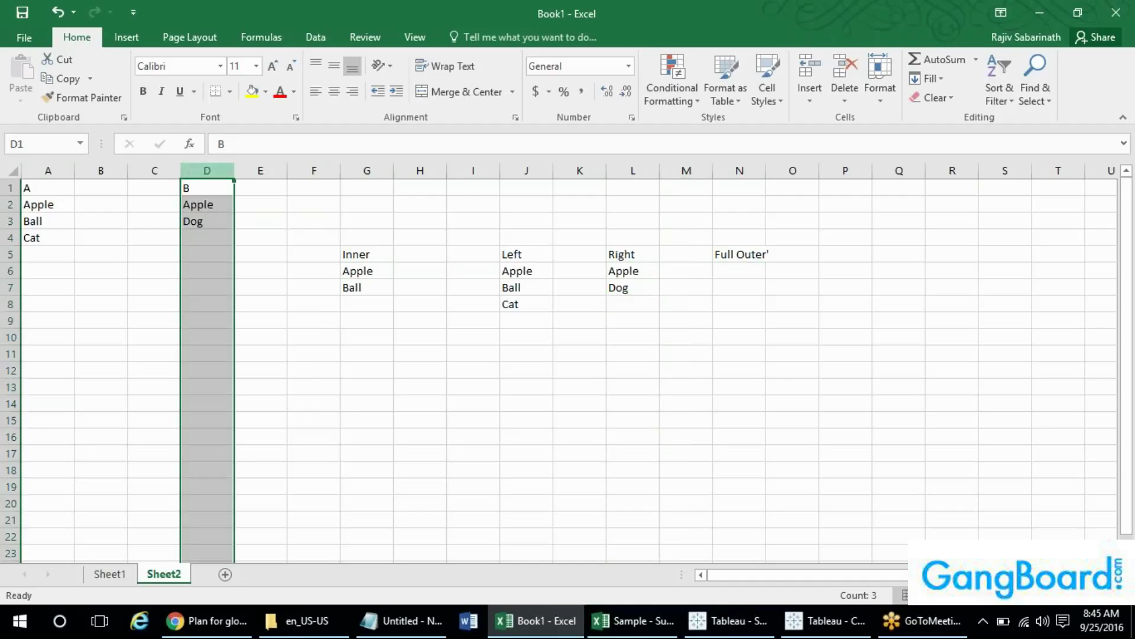
# - List Apple, Ball, Cat and Dog under Full Outer, then return to Tableau
pyautogui.click(746, 271)
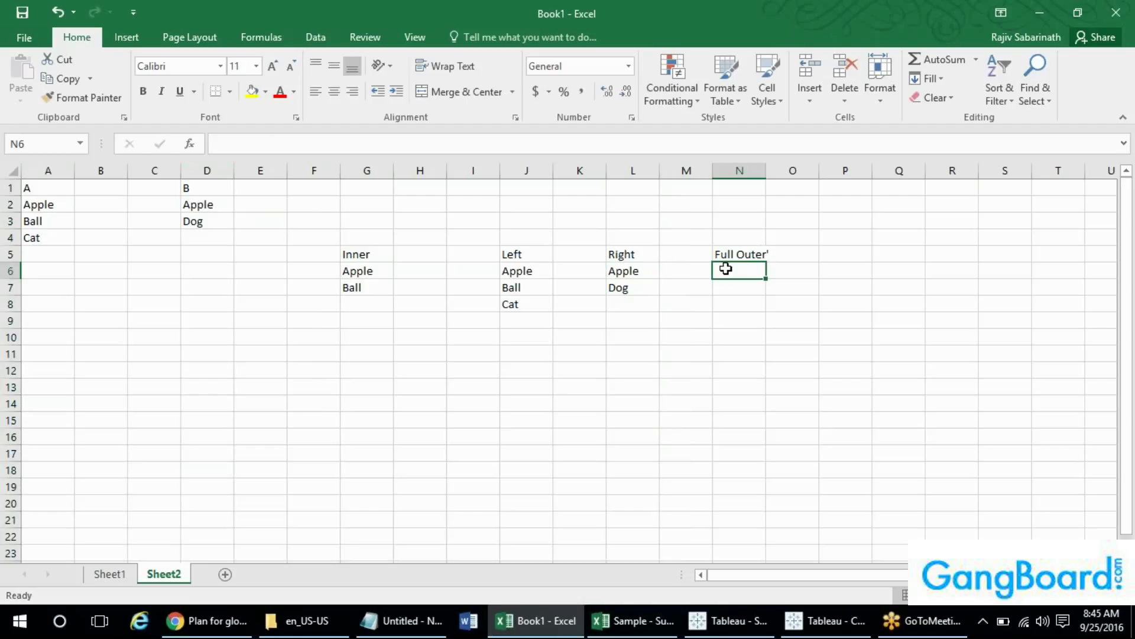
pyautogui.write('App')
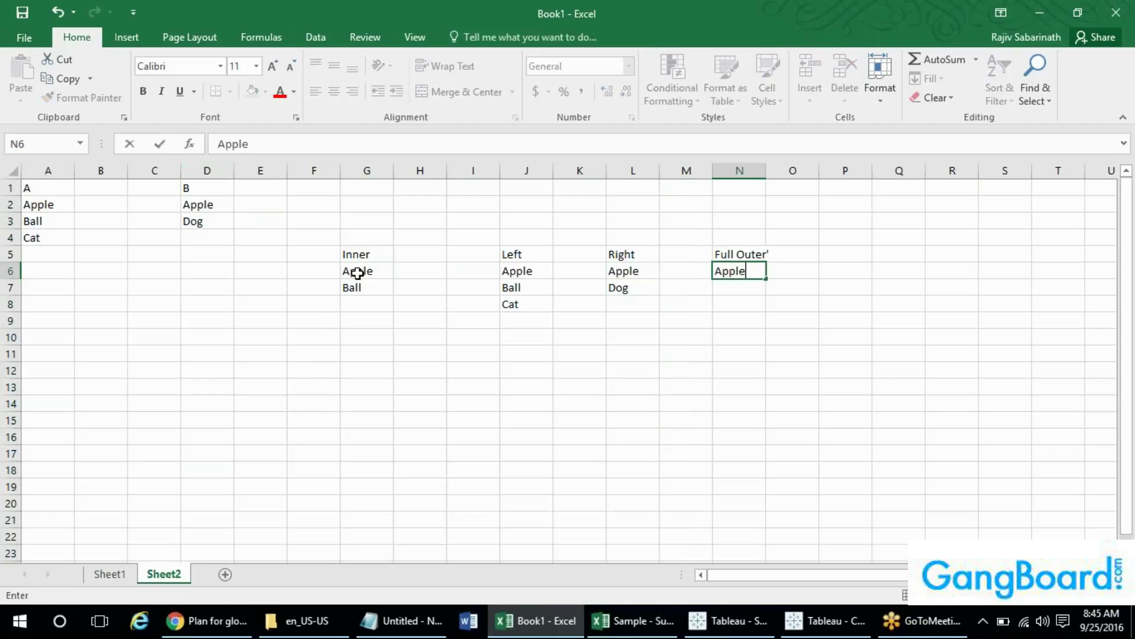
pyautogui.write('le')
pyautogui.press('Return')
pyautogui.write('Ball')
pyautogui.press('Return')
pyautogui.write('Cat')
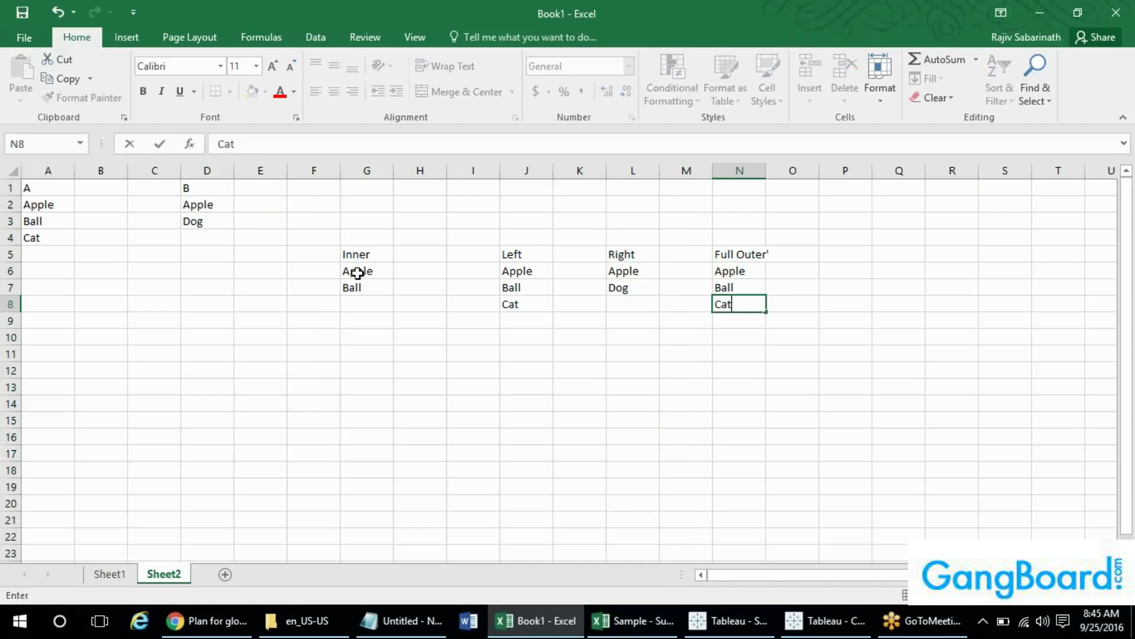
pyautogui.hotkey('ctrl', 'Return')
pyautogui.press('Return')
pyautogui.write('Dog')
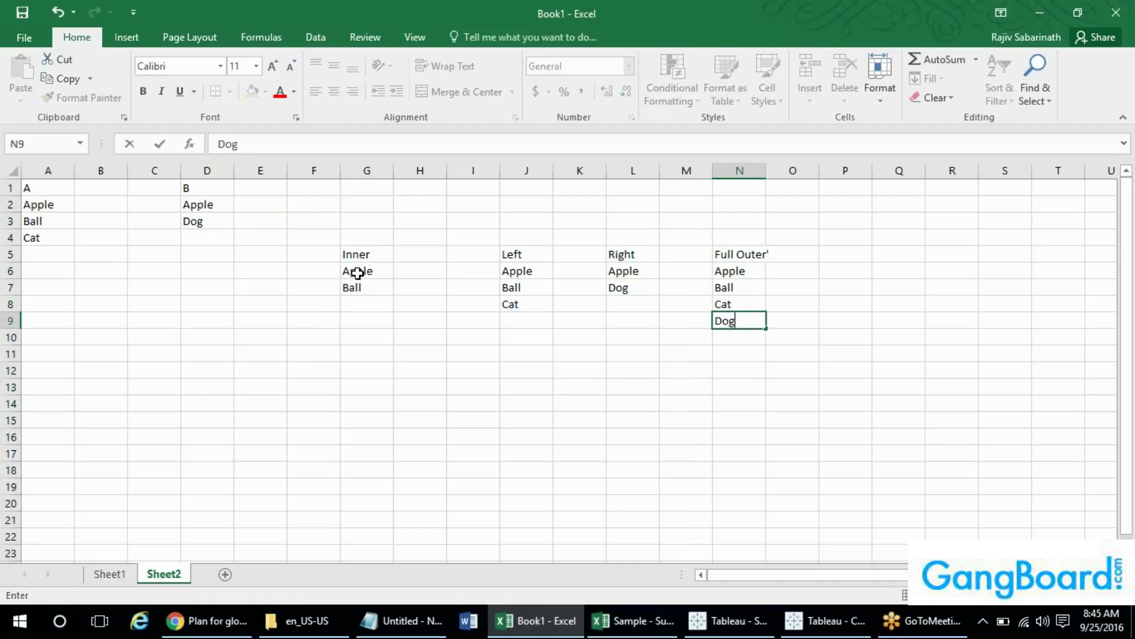
pyautogui.press('Return')
pyautogui.moveTo(46, 207); pyautogui.dragTo(197, 234)
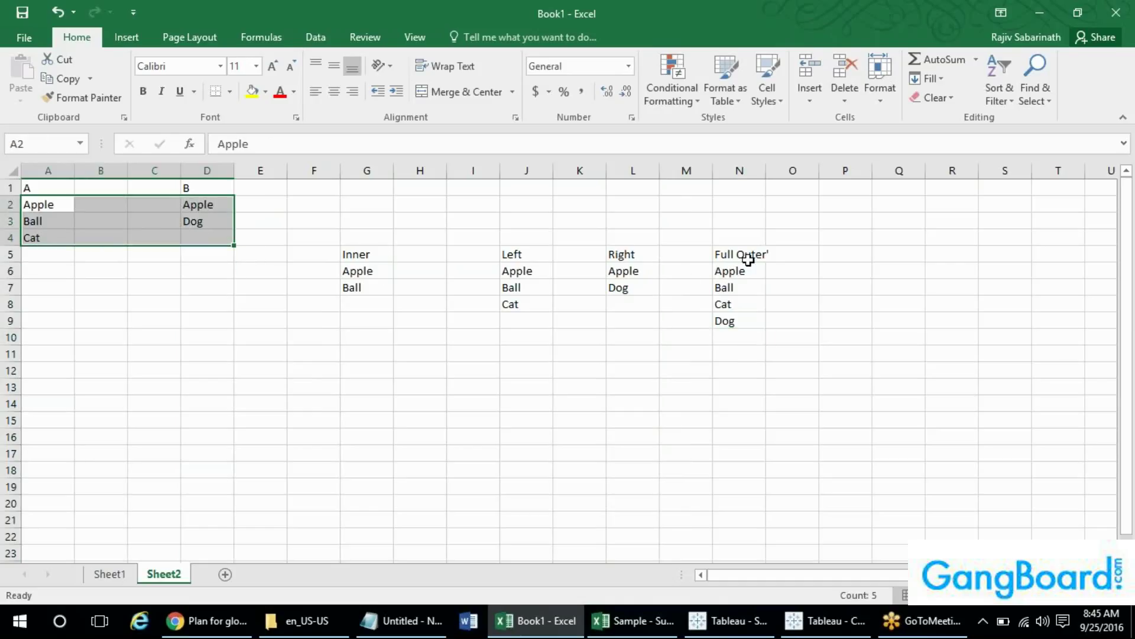
pyautogui.click(784, 239)
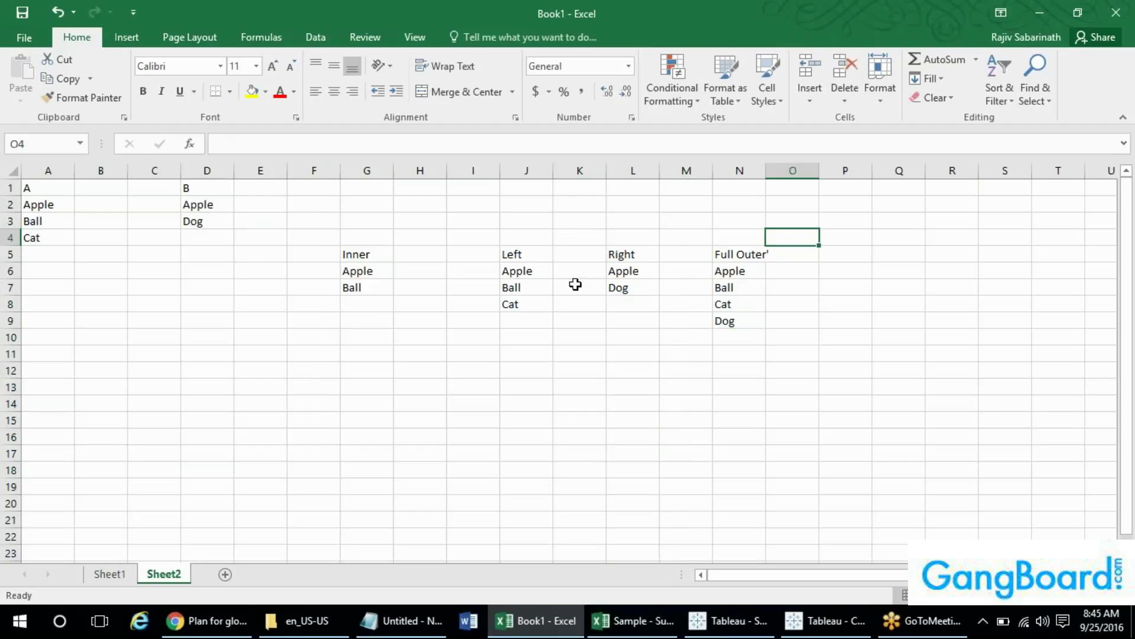
pyautogui.hotkey('alt', 'Tab')
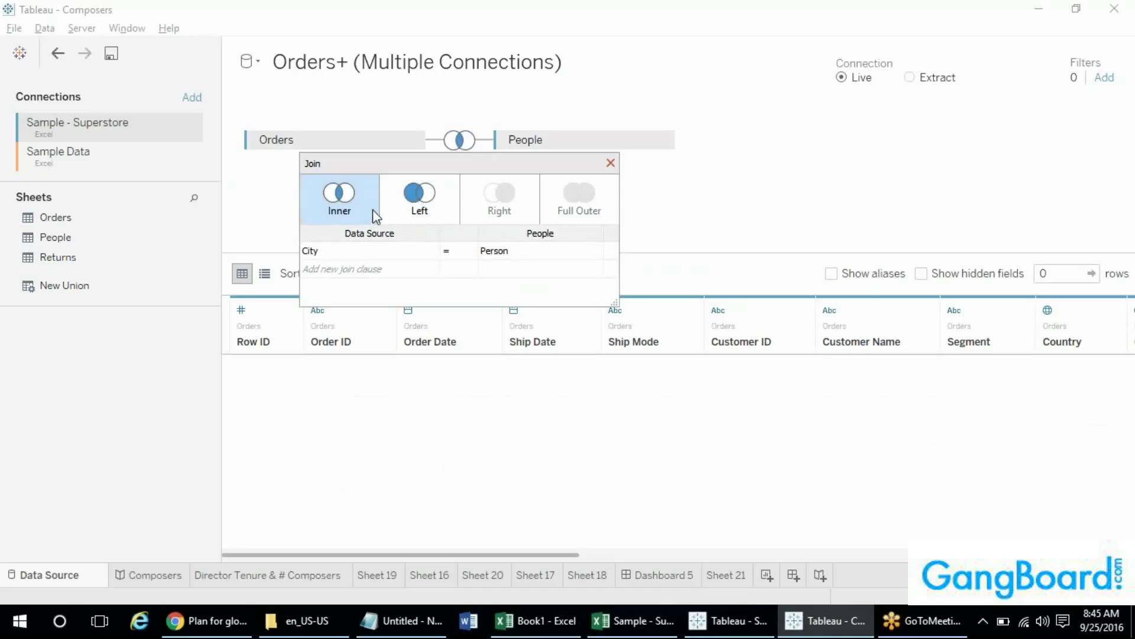
# - Make the City = Person join Left, compare Inner's 0 rows, then settle on Left
pyautogui.click(433, 212)
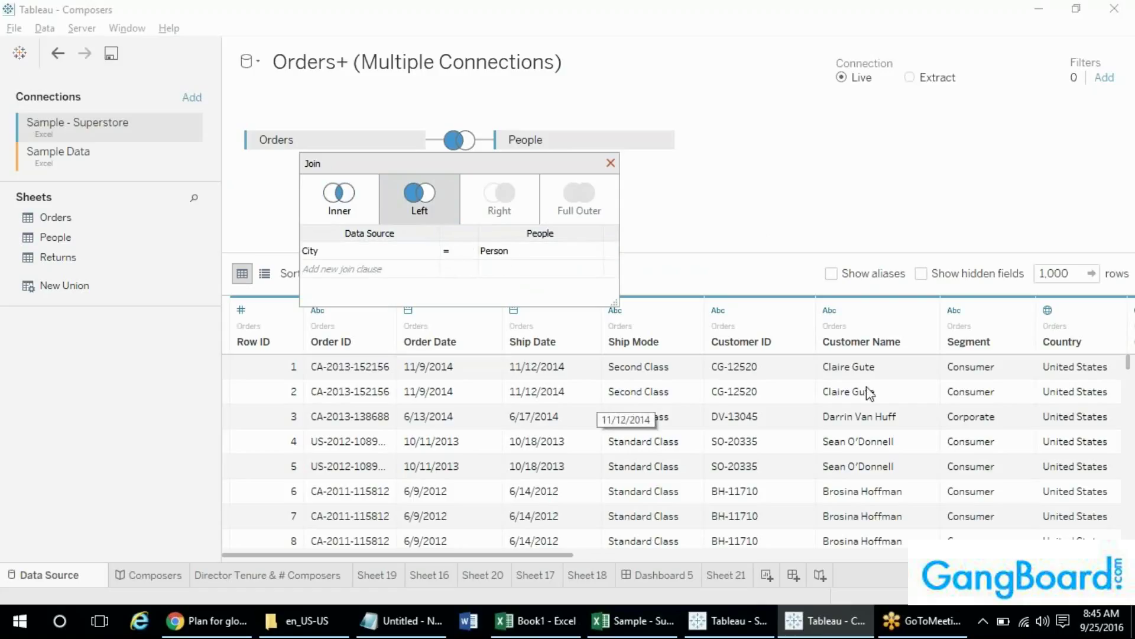
pyautogui.moveTo(1128, 369); pyautogui.dragTo(1127, 464)
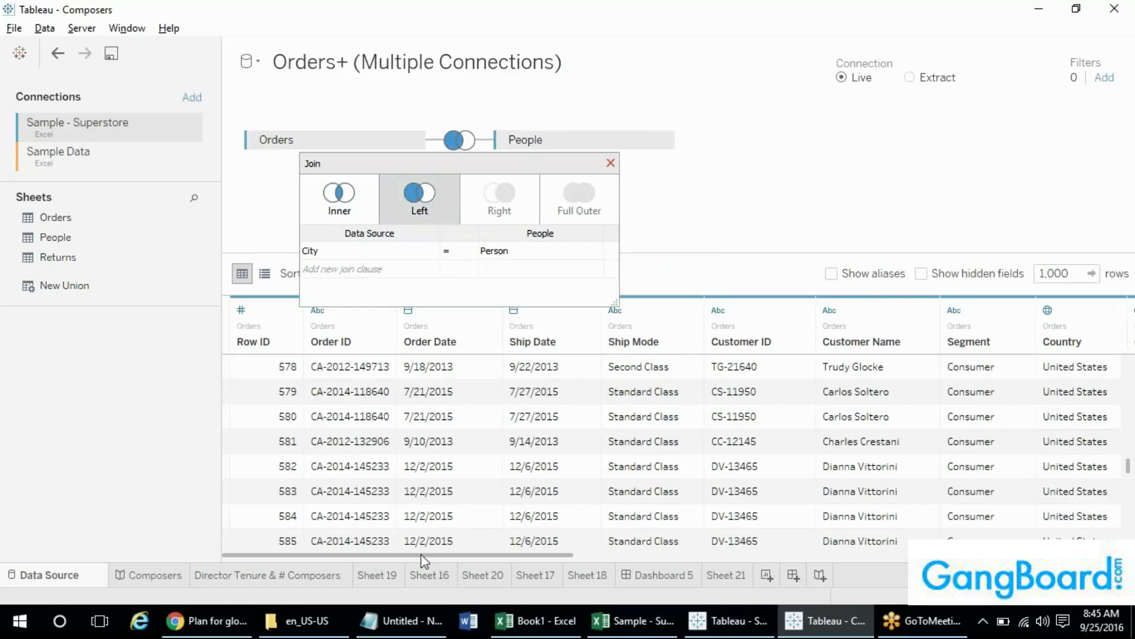
pyautogui.moveTo(422, 561); pyautogui.dragTo(1023, 584)
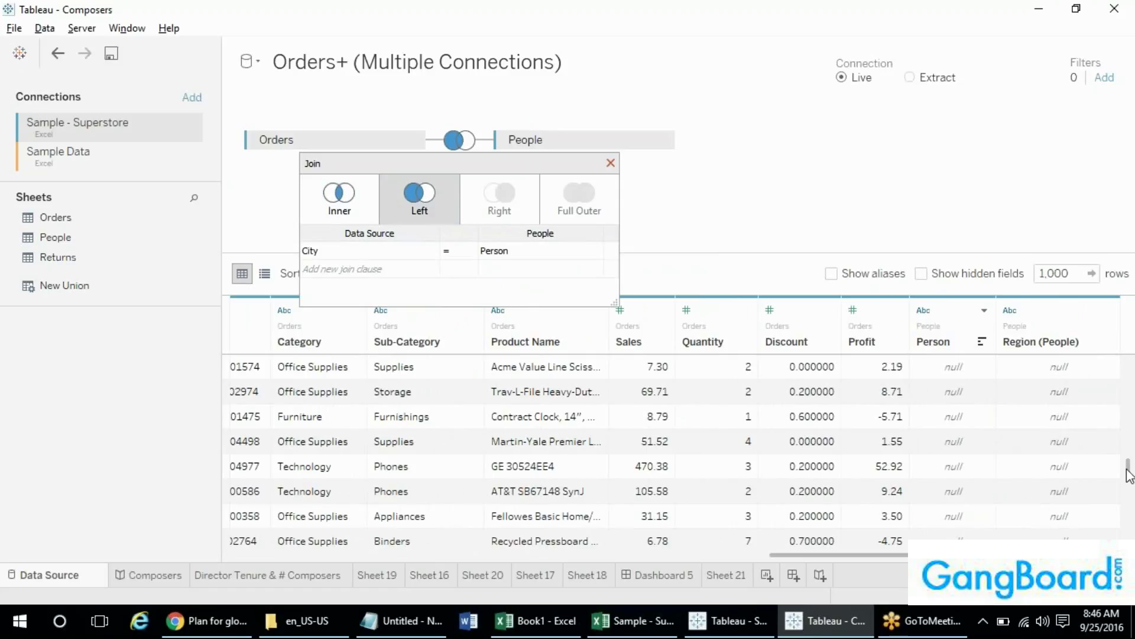
pyautogui.moveTo(1128, 467); pyautogui.dragTo(1126, 381)
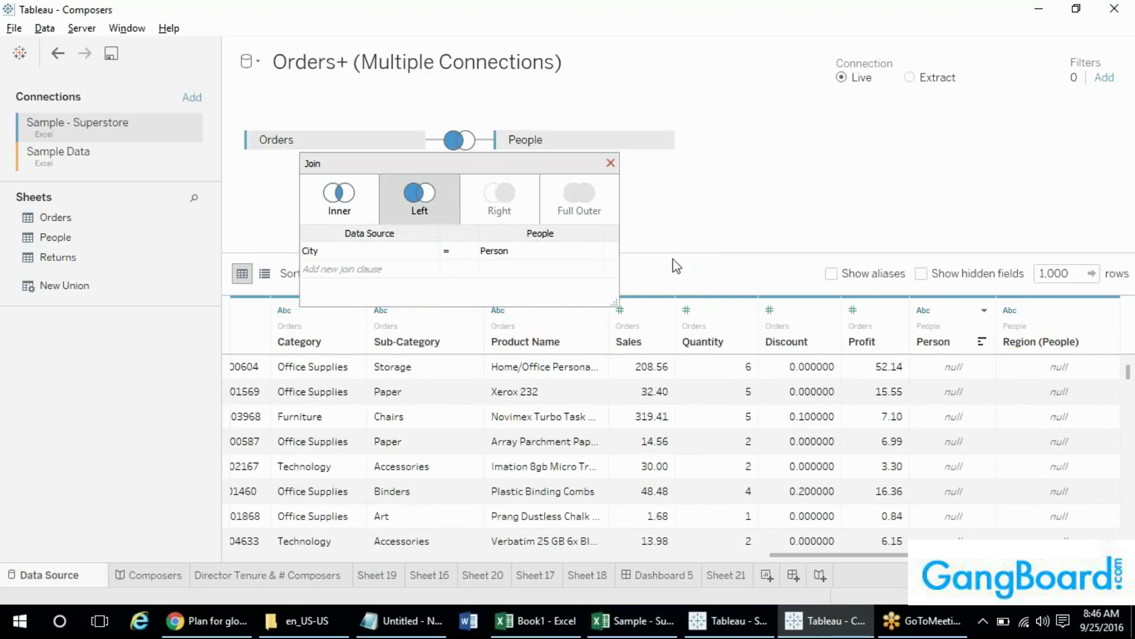
pyautogui.click(344, 206)
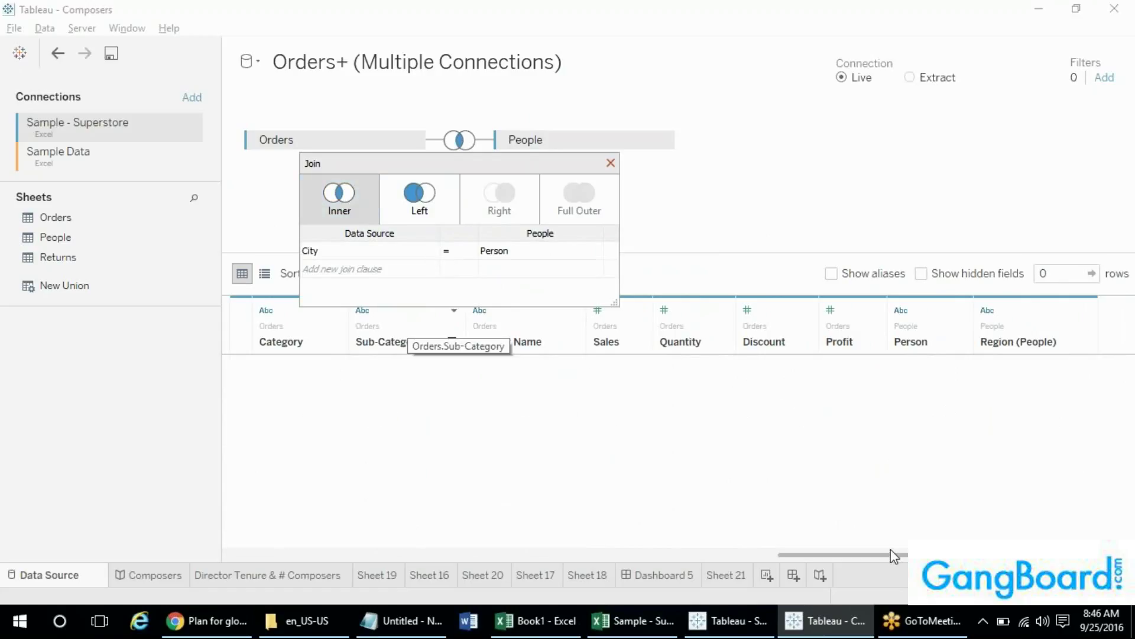
pyautogui.moveTo(891, 553); pyautogui.dragTo(341, 551)
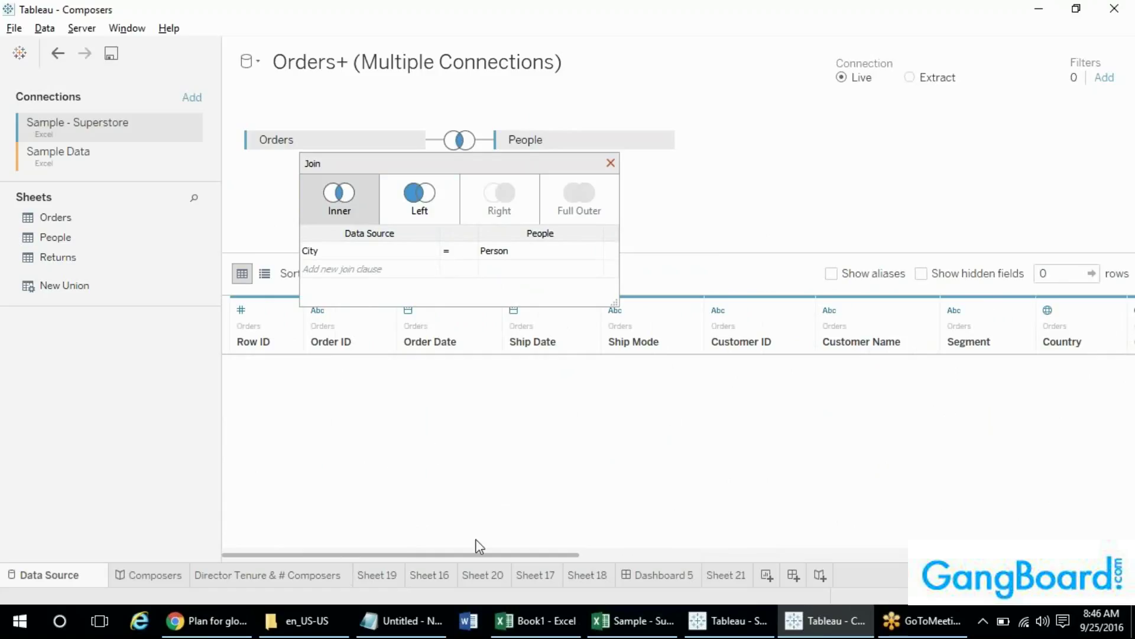
pyautogui.click(434, 214)
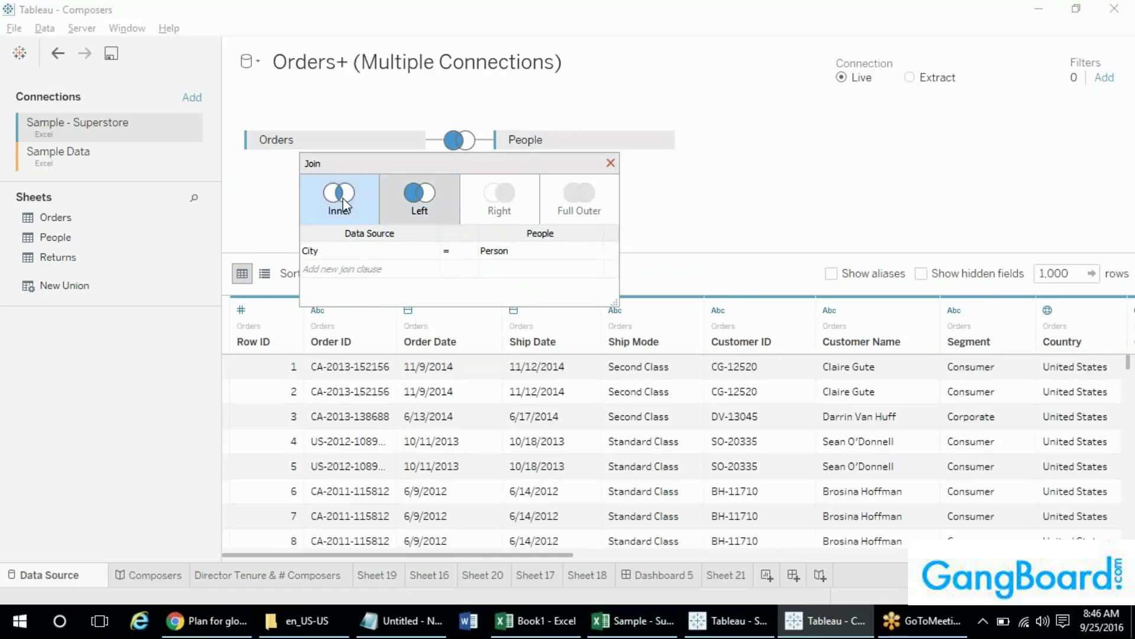
# - Rebuild the canvas with People as the first table and Orders joined onto it
pyautogui.click(613, 168)
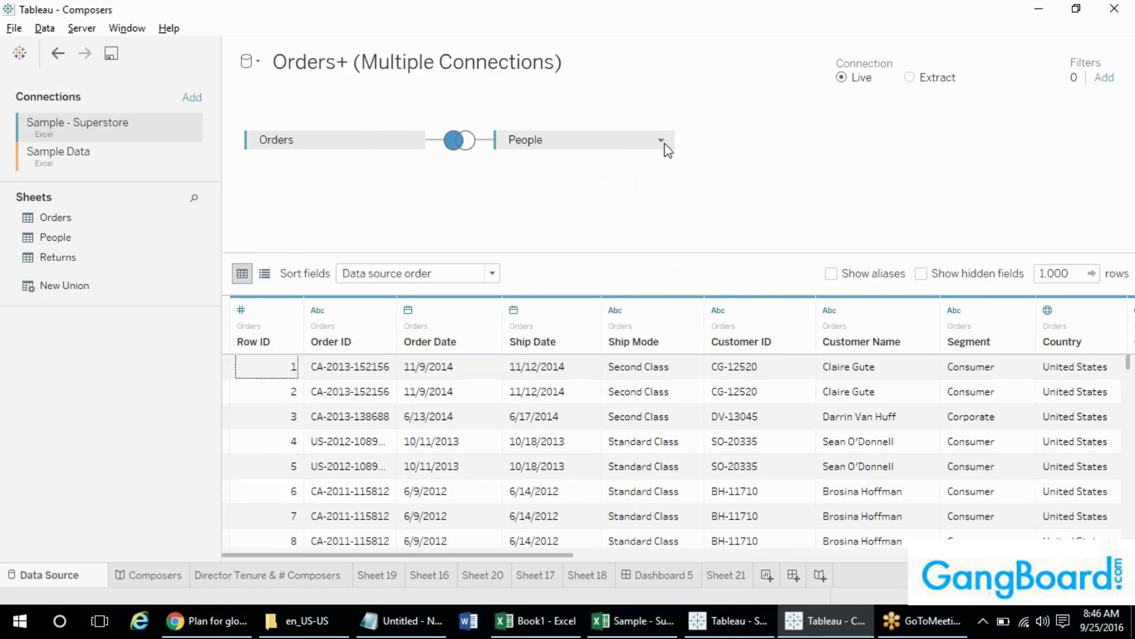
pyautogui.click(664, 144)
pyautogui.click(689, 228)
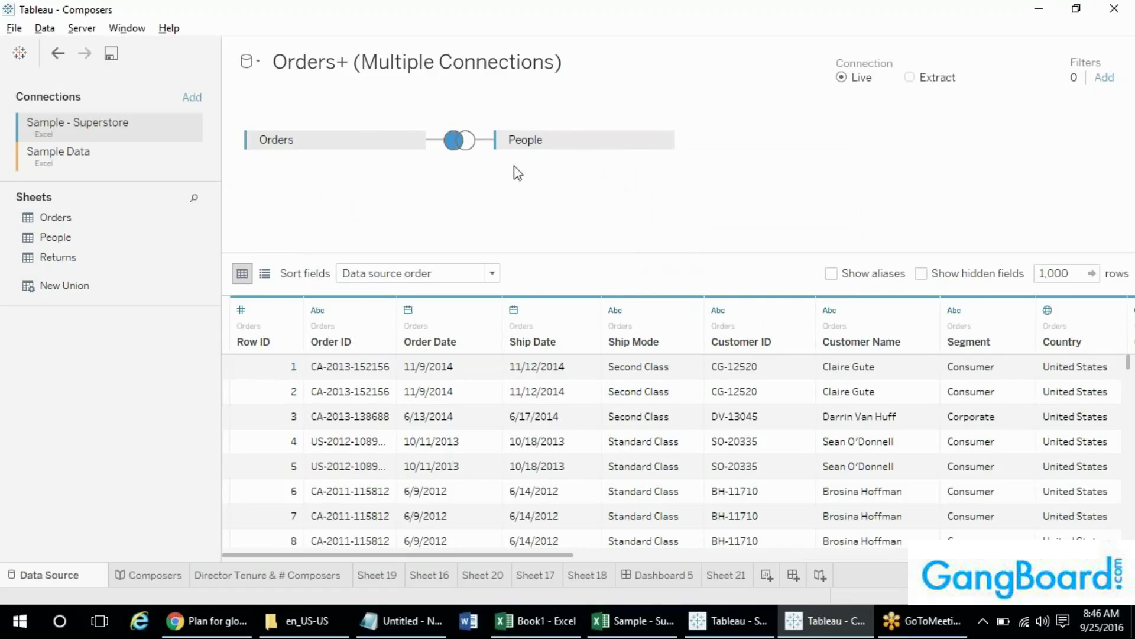
pyautogui.click(418, 145)
pyautogui.click(432, 218)
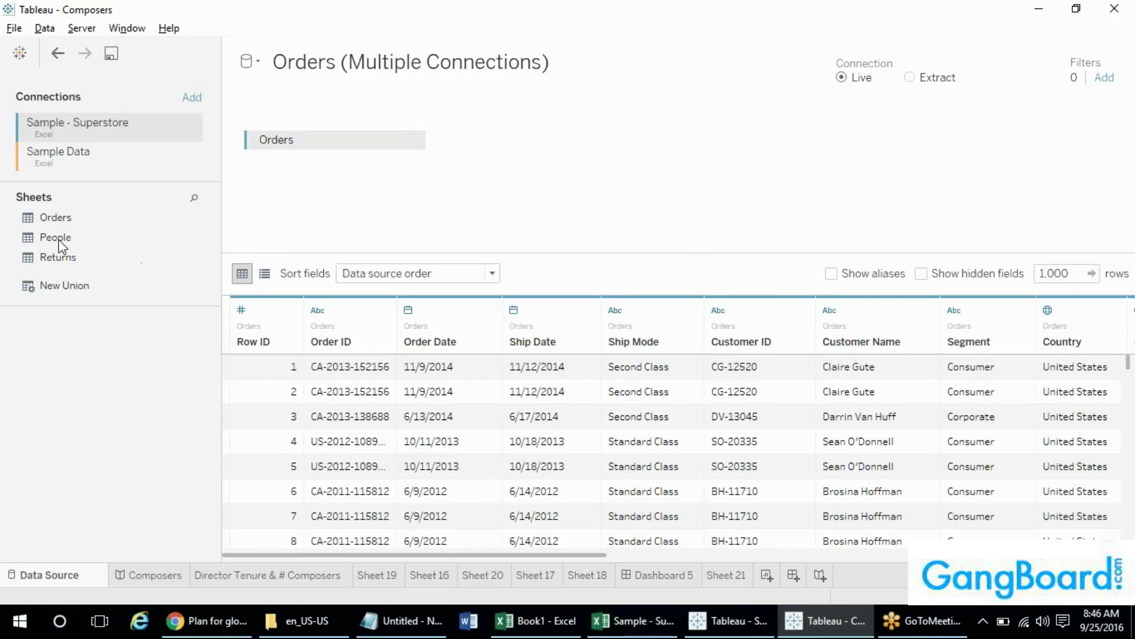
pyautogui.moveTo(57, 237); pyautogui.dragTo(314, 136)
pyautogui.moveTo(57, 219); pyautogui.dragTo(497, 170)
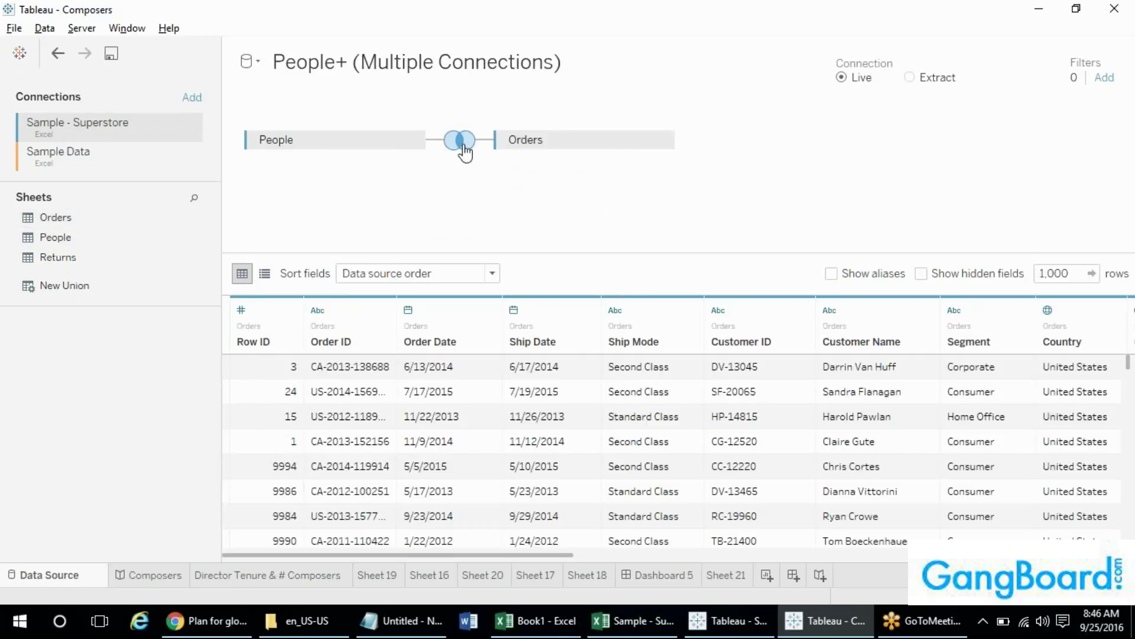
# - Make the People–Orders join a left join matching People Person to Orders City
pyautogui.click(459, 140)
pyautogui.click(419, 195)
pyautogui.click(416, 220)
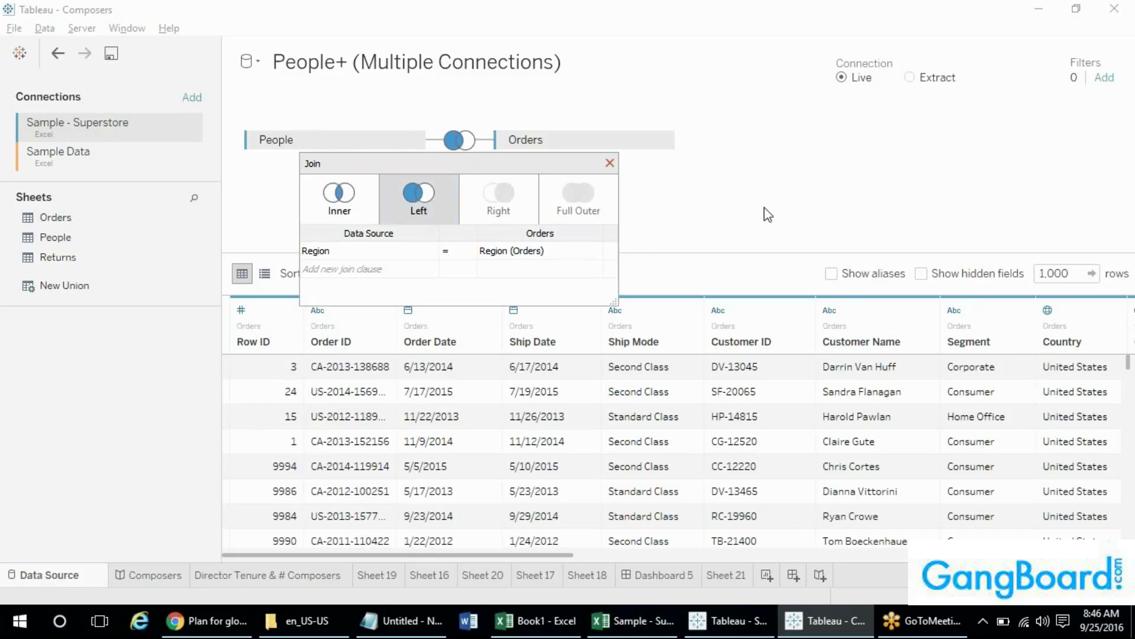
pyautogui.click(531, 251)
pyautogui.click(388, 253)
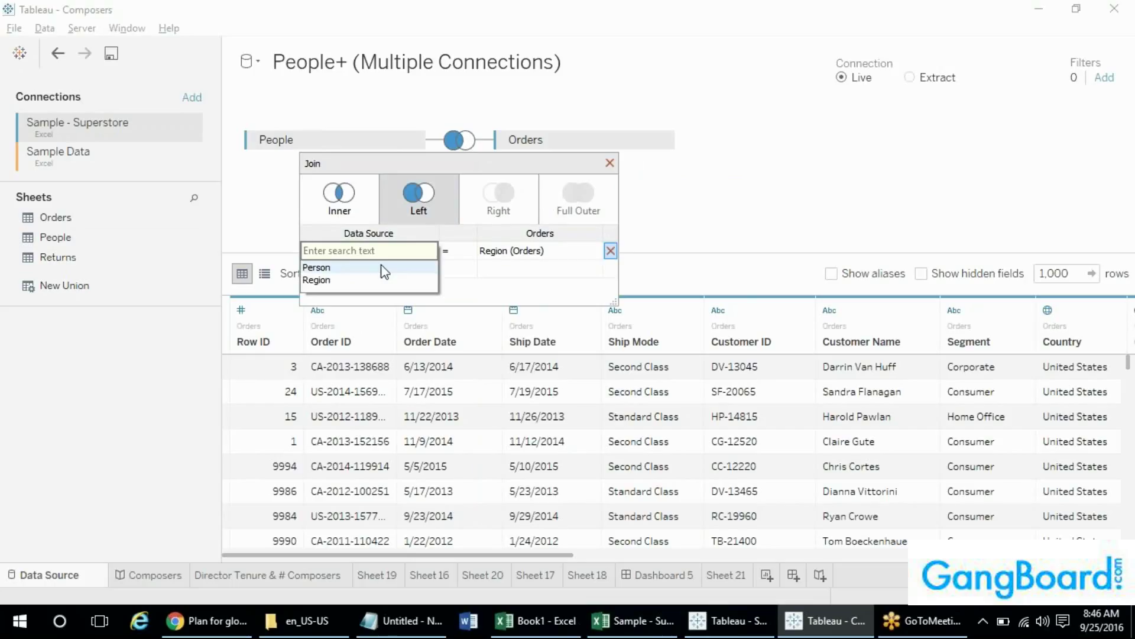
pyautogui.write('P')
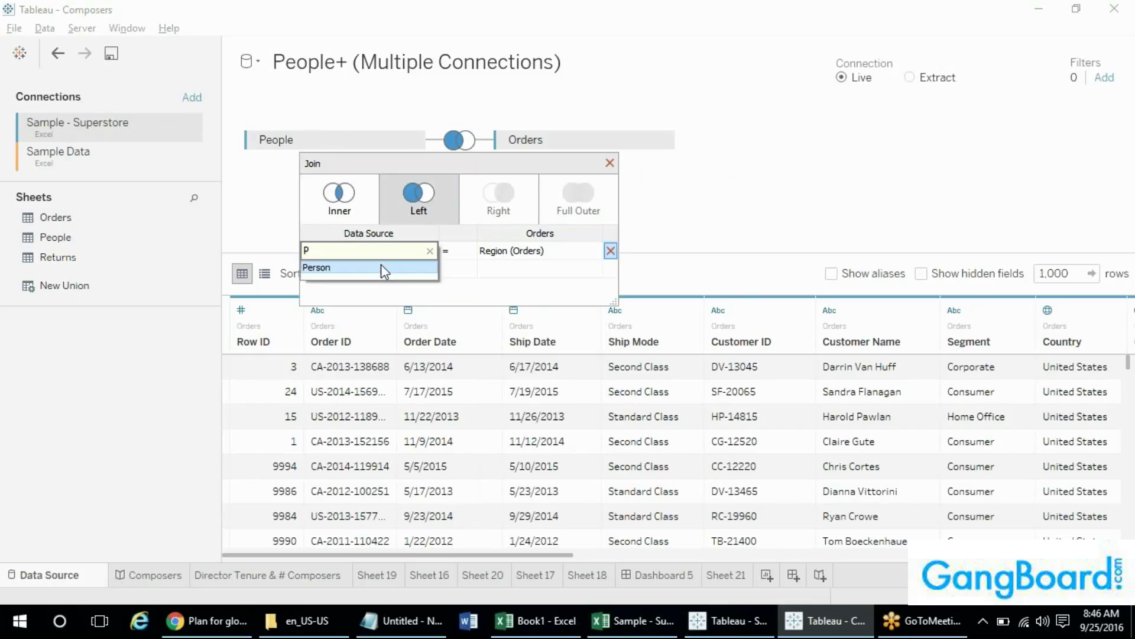
pyautogui.click(383, 267)
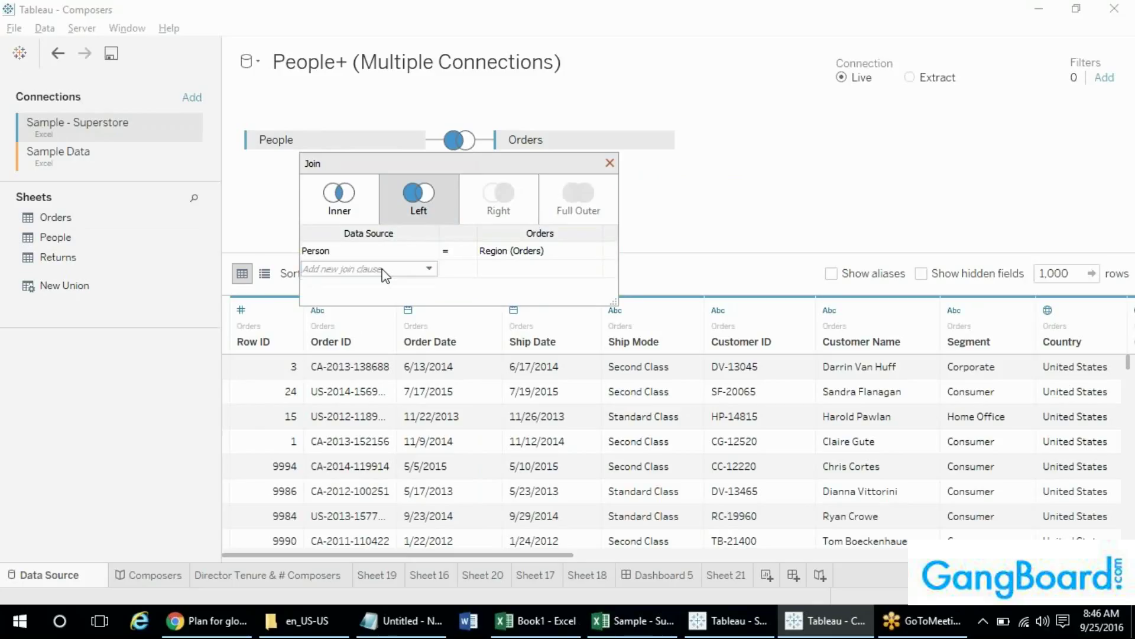
pyautogui.click(511, 258)
pyautogui.write('City')
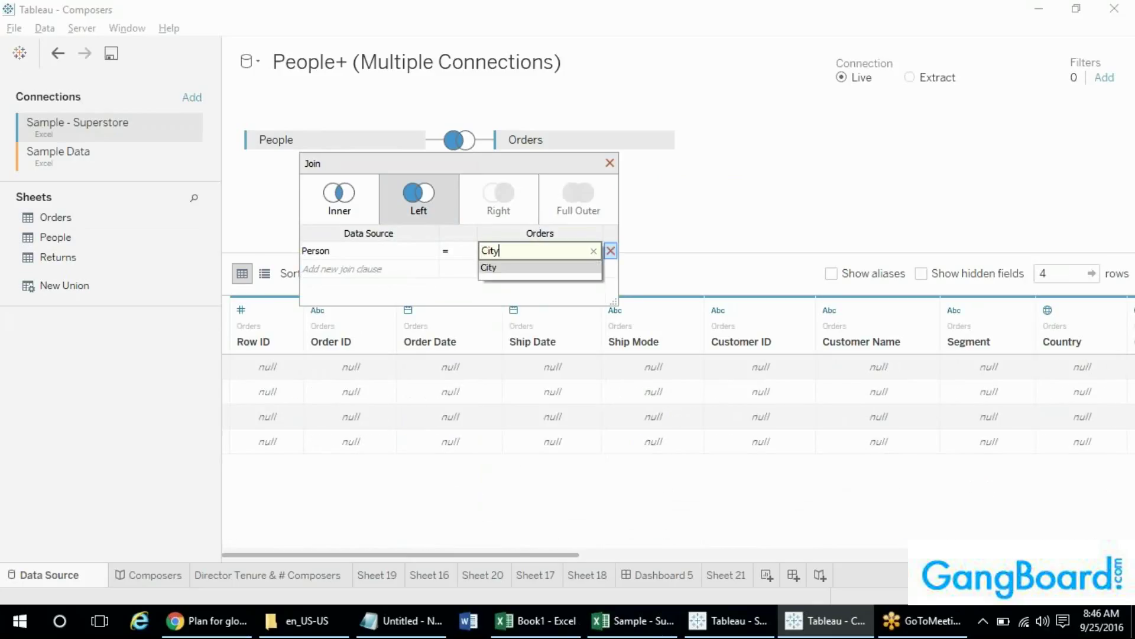
pyautogui.press('Down')
pyautogui.click(494, 270)
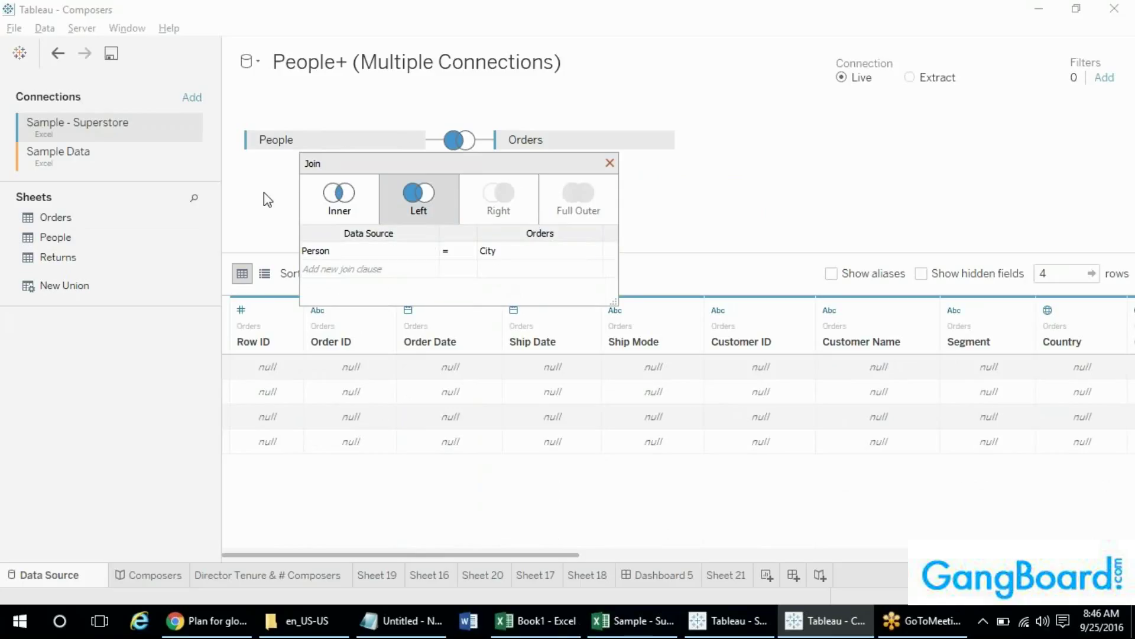
# - Join Returns onto Orders for a three-table People–Orders–Returns join, then close the join settings
pyautogui.moveTo(405, 557); pyautogui.dragTo(962, 556)
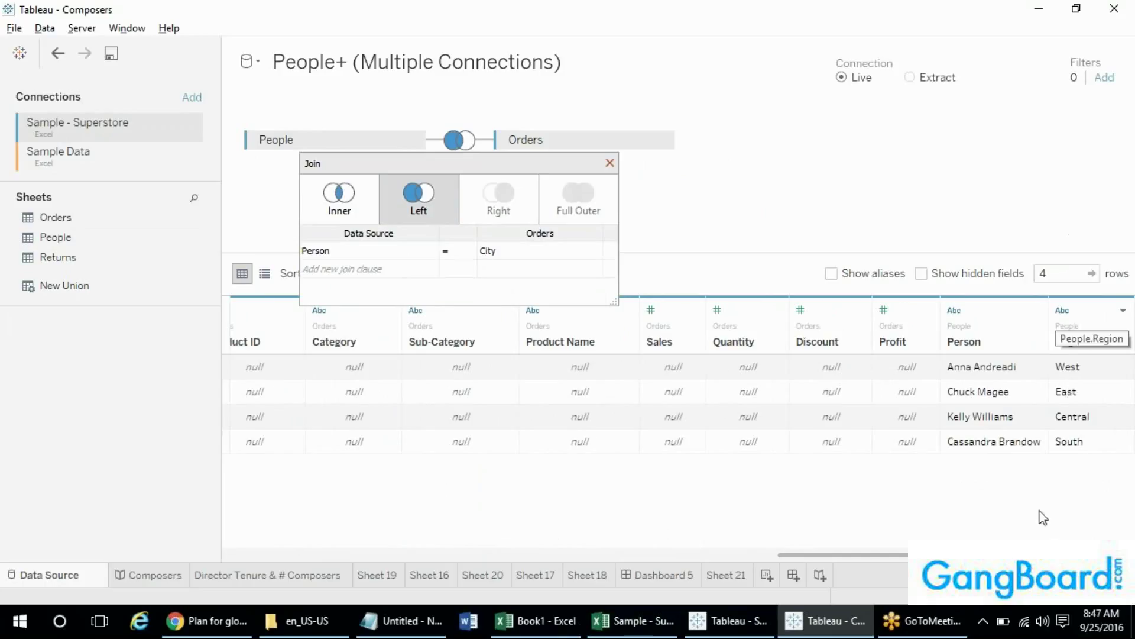
pyautogui.moveTo(882, 555); pyautogui.dragTo(375, 527)
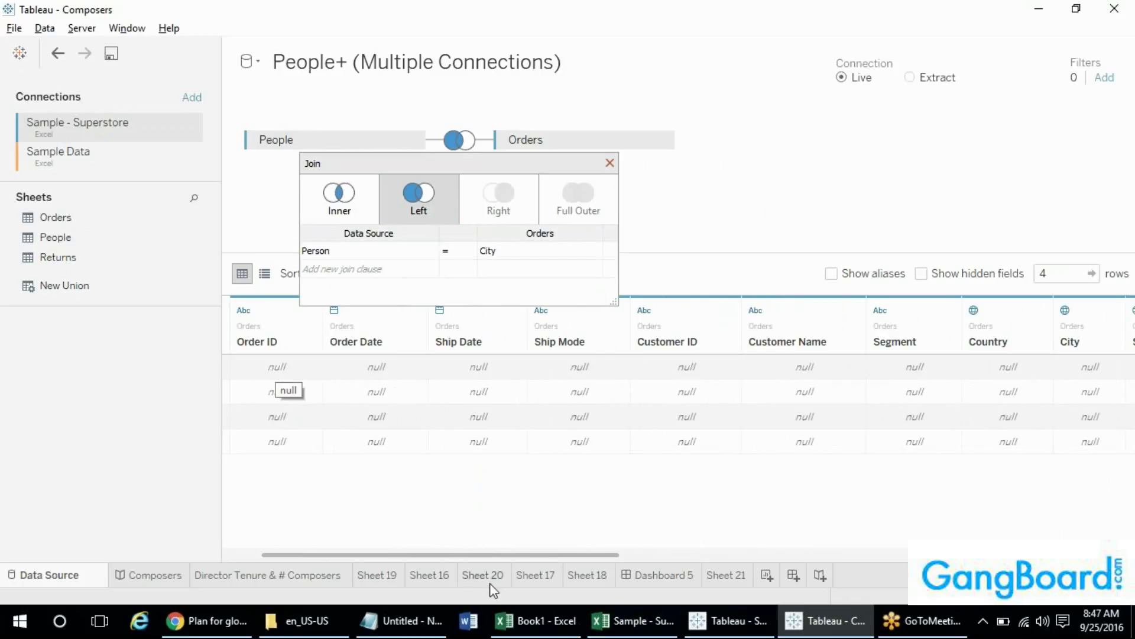
pyautogui.moveTo(464, 554); pyautogui.dragTo(384, 553)
pyautogui.moveTo(504, 560); pyautogui.dragTo(979, 555)
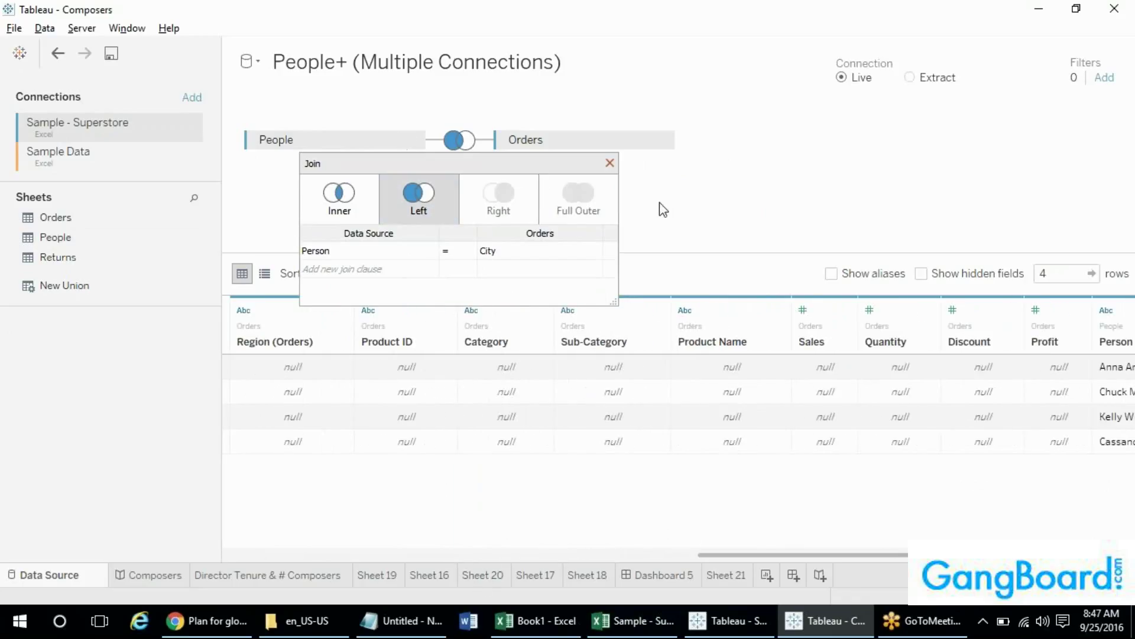
pyautogui.moveTo(44, 257); pyautogui.dragTo(742, 172)
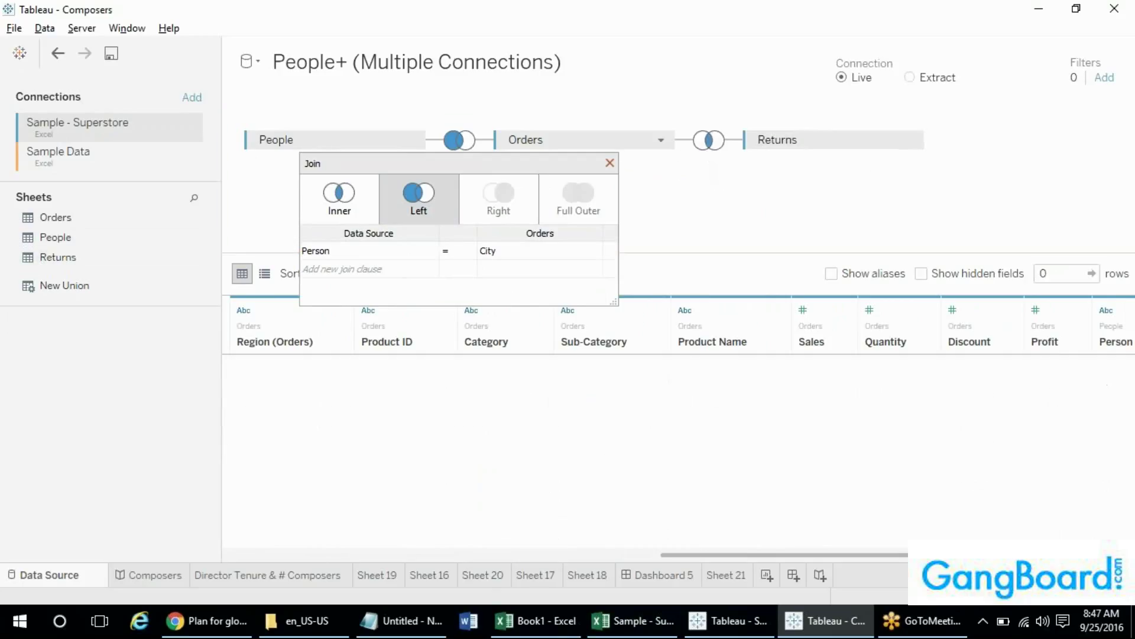
pyautogui.click(609, 163)
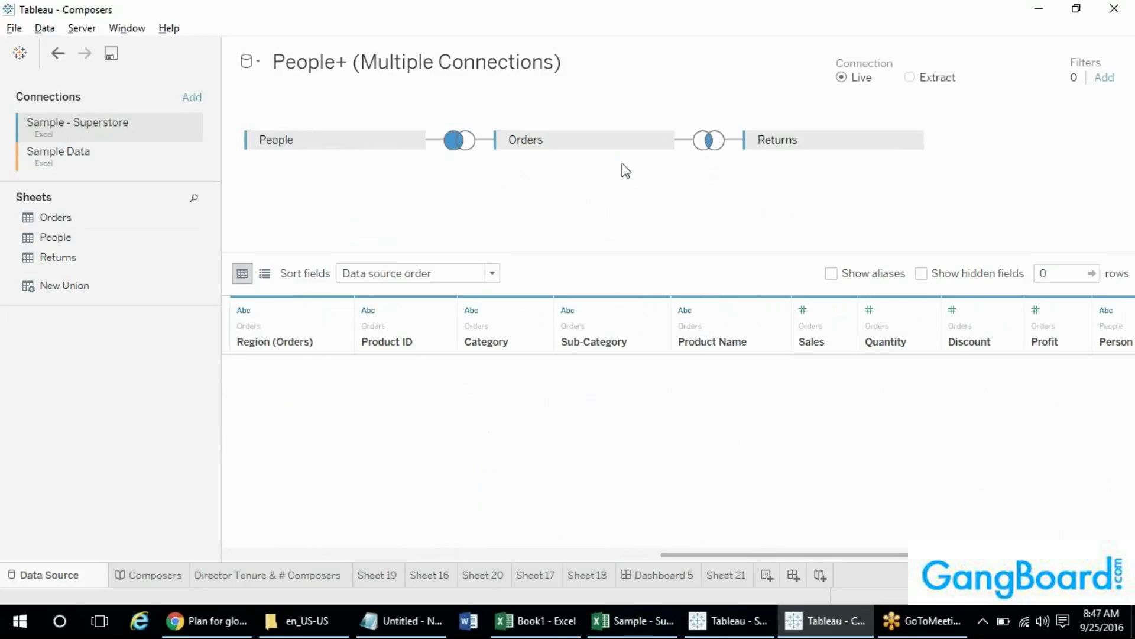
# - Bring Sample Data's Sheet1 onto the canvas, then remove that first Sheet1 join
pyautogui.click(81, 157)
pyautogui.moveTo(75, 228); pyautogui.dragTo(650, 222)
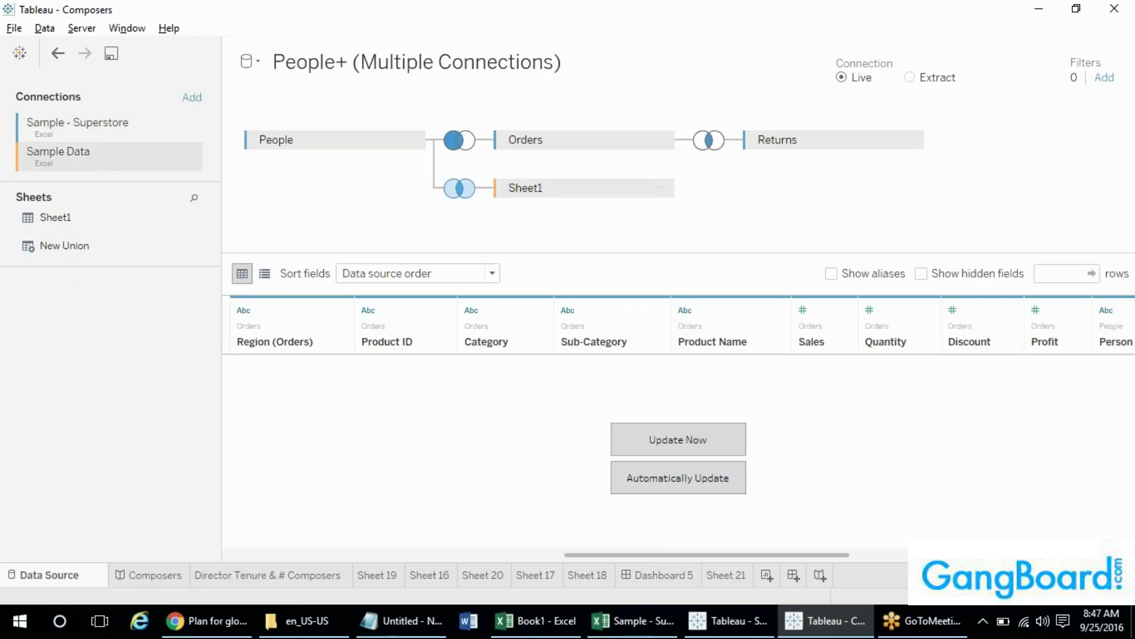
pyautogui.click(460, 188)
pyautogui.click(608, 211)
pyautogui.doubleClick(564, 193)
pyautogui.click(712, 190)
pyautogui.click(661, 188)
pyautogui.click(689, 269)
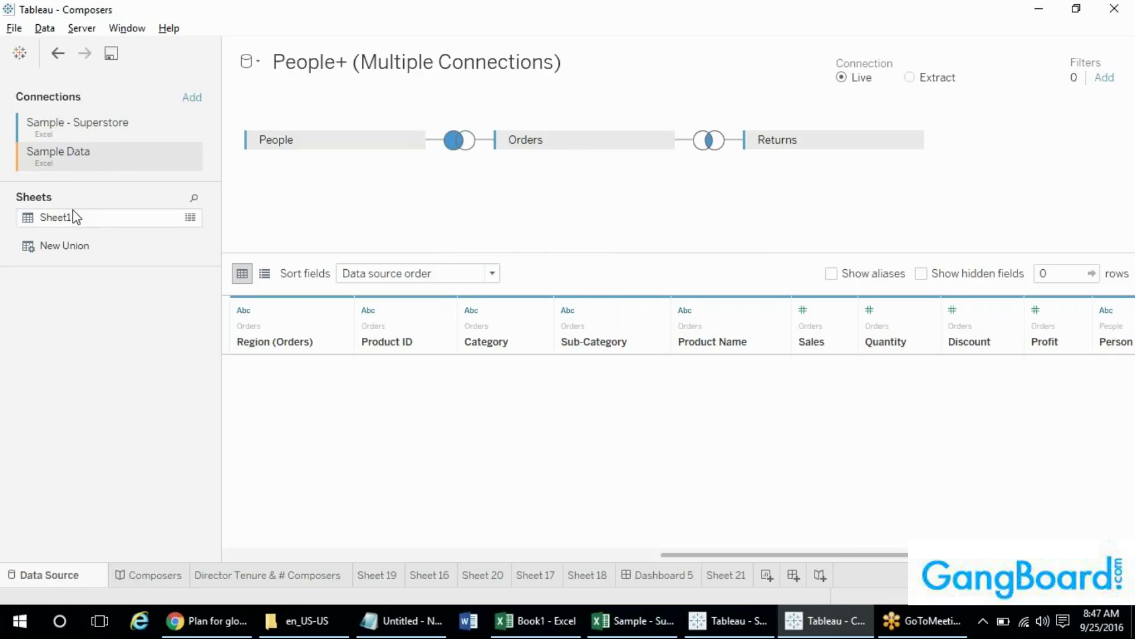
# - Join Sheet1 onto Orders with an inner join on Orders City = Sheet1 Name
pyautogui.moveTo(65, 217); pyautogui.dragTo(899, 144)
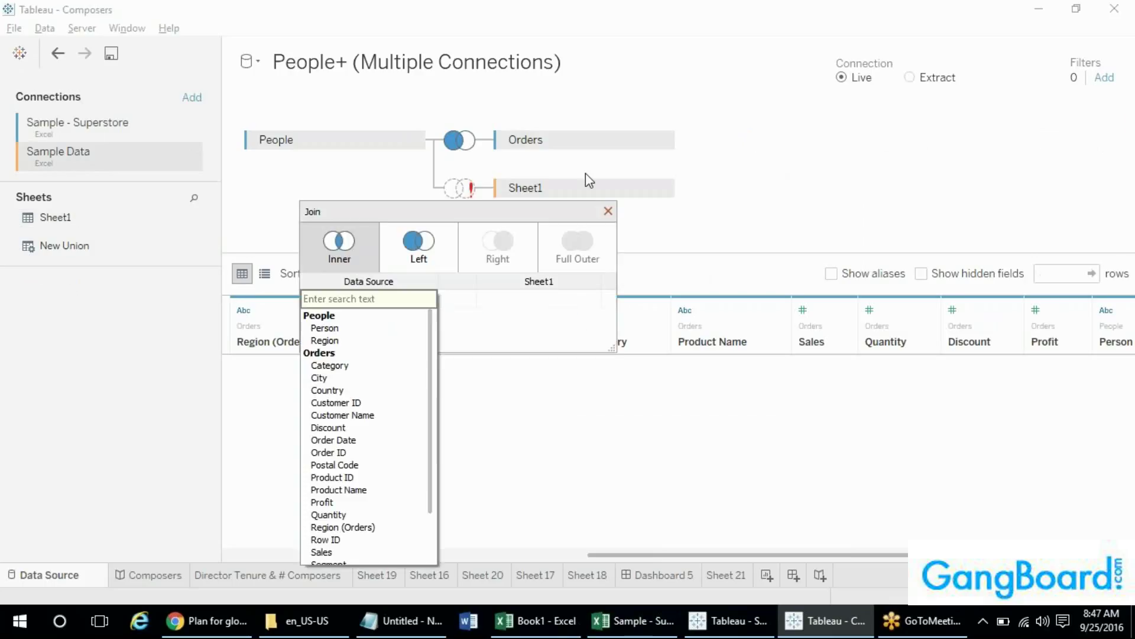
pyautogui.click(345, 320)
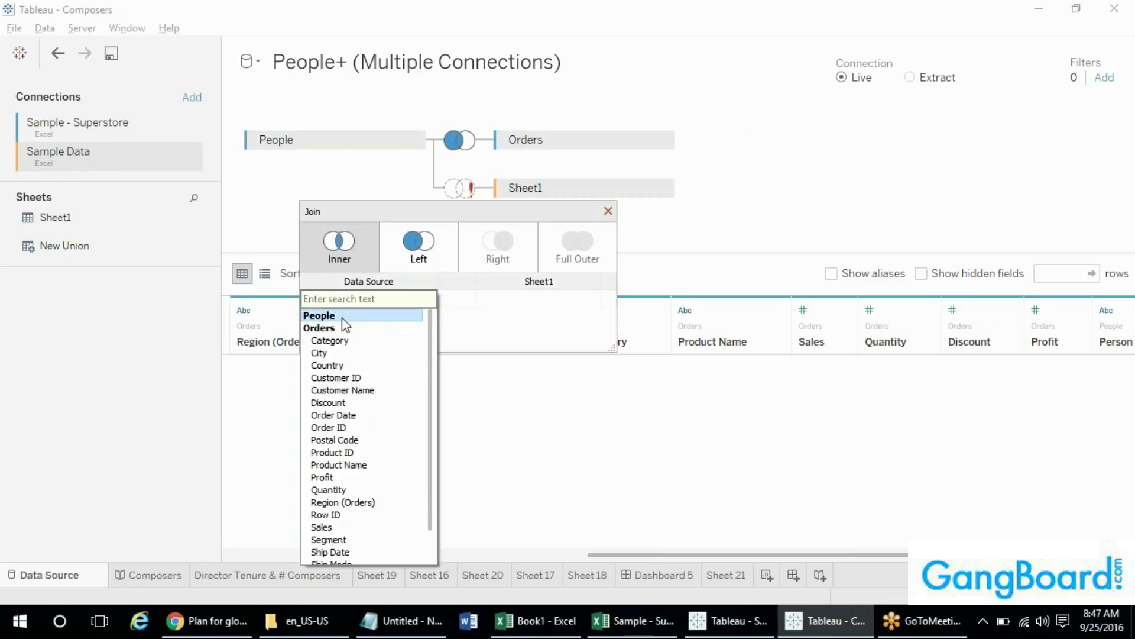
pyautogui.click(344, 353)
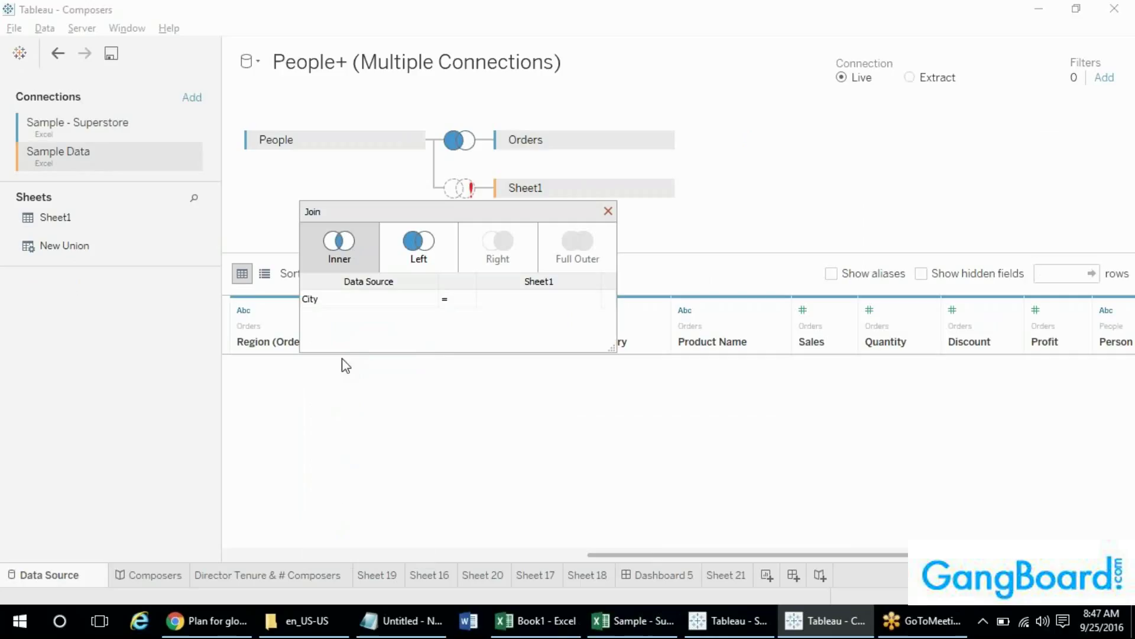
pyautogui.click(506, 305)
pyautogui.click(535, 342)
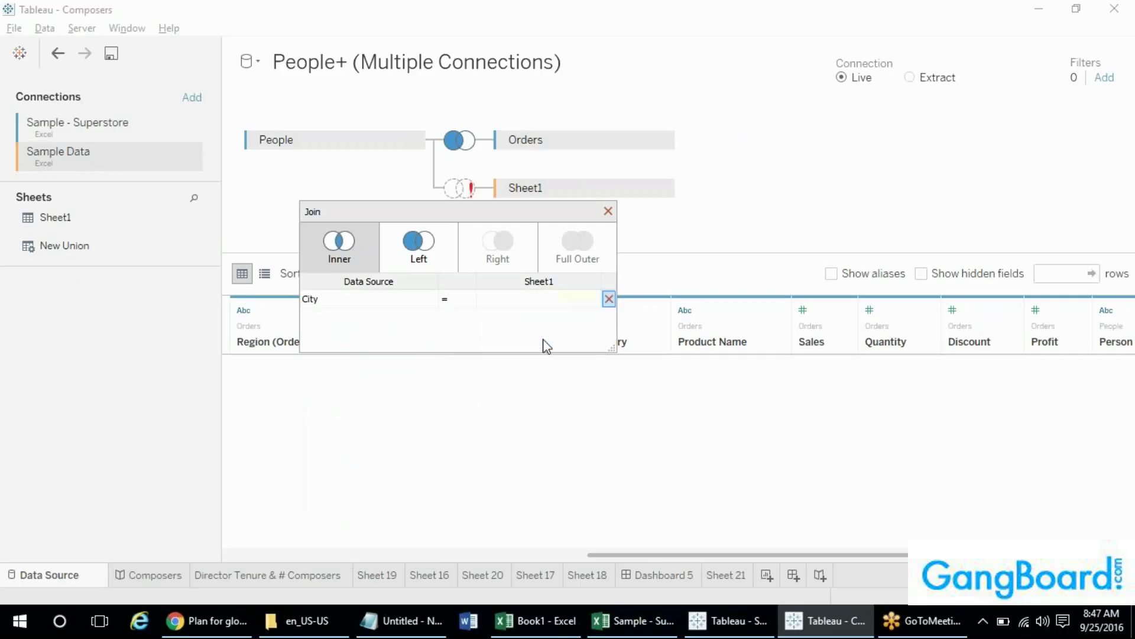
pyautogui.click(607, 211)
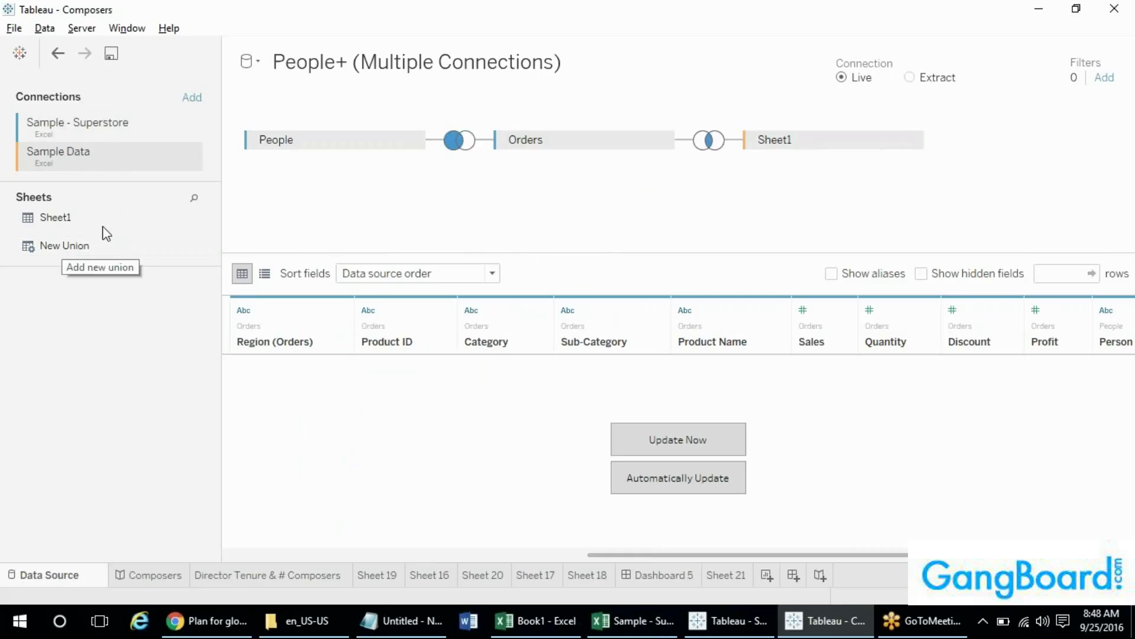
pyautogui.click(44, 28)
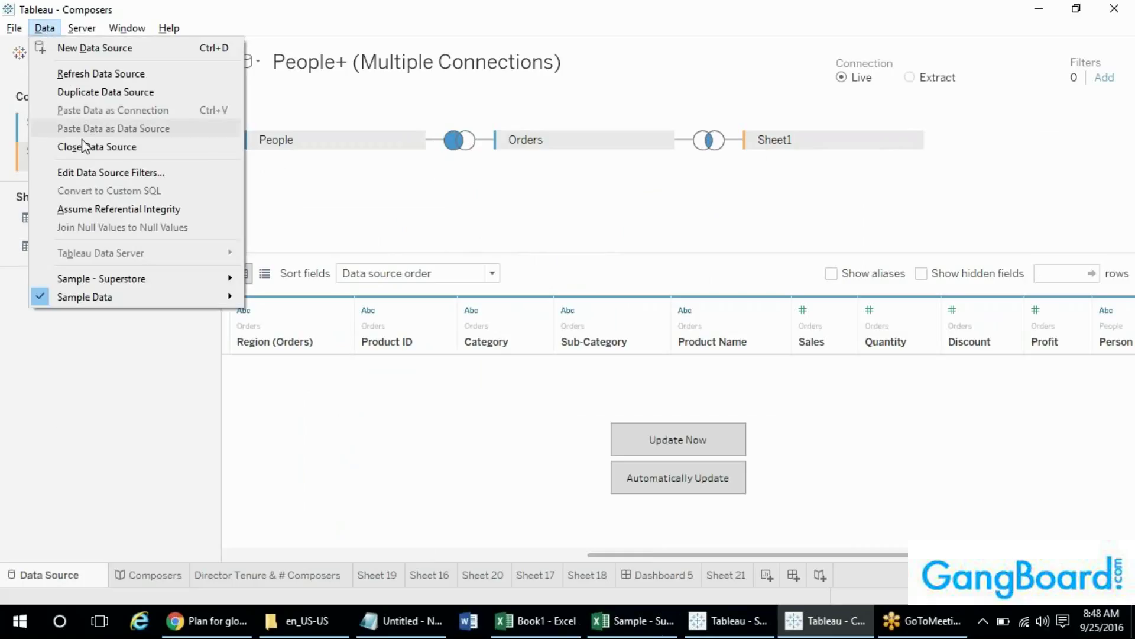
pyautogui.click(61, 421)
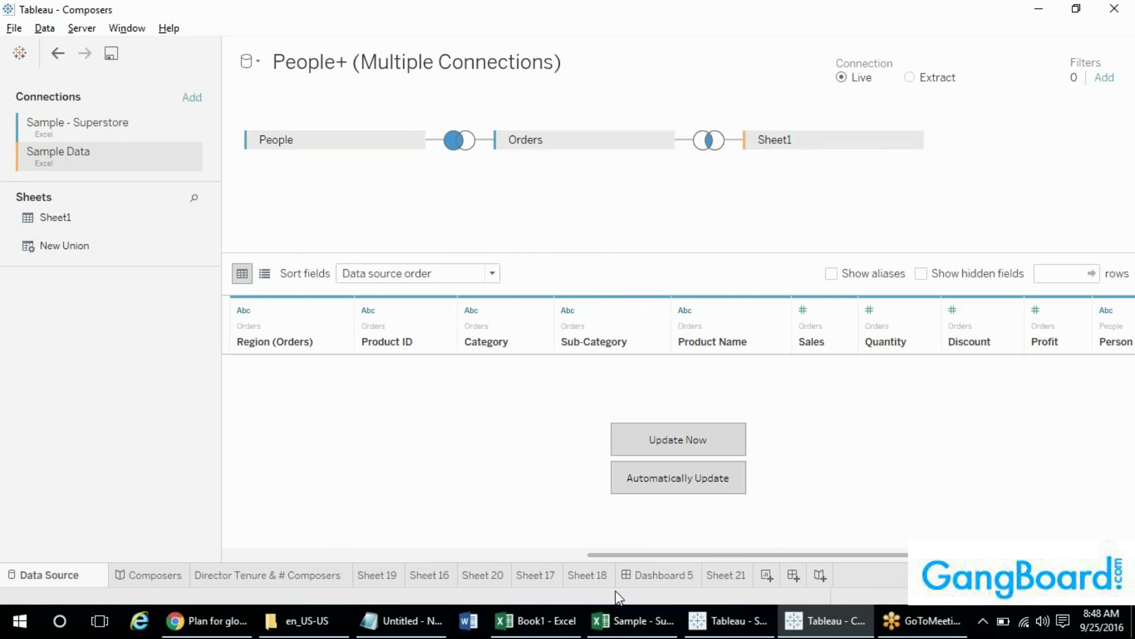
pyautogui.click(742, 624)
pyautogui.click(823, 620)
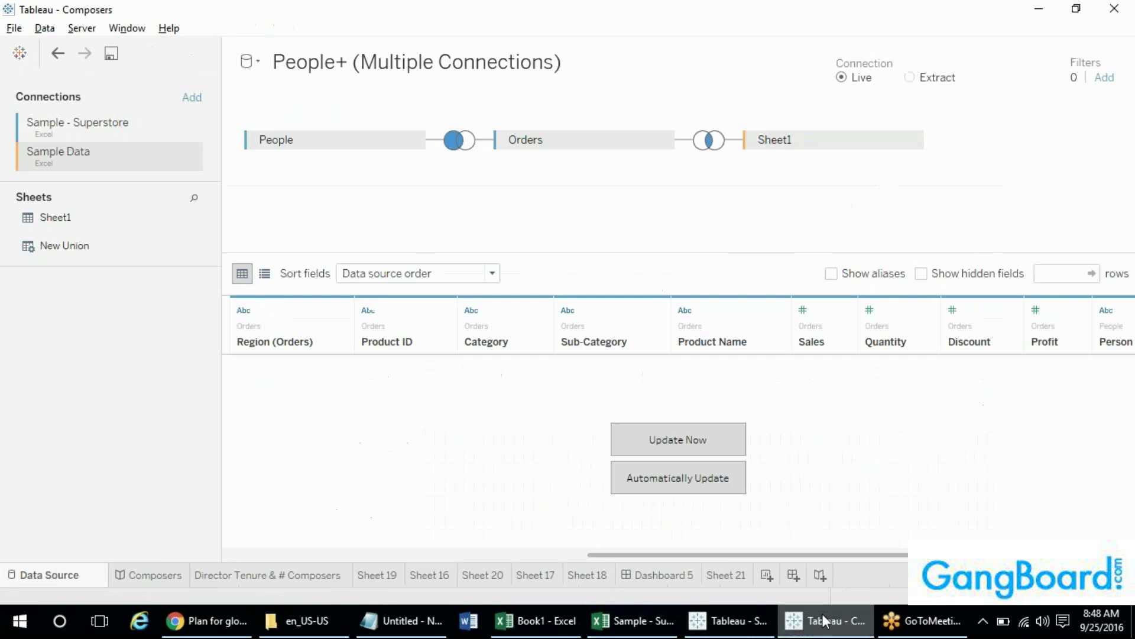
pyautogui.click(724, 574)
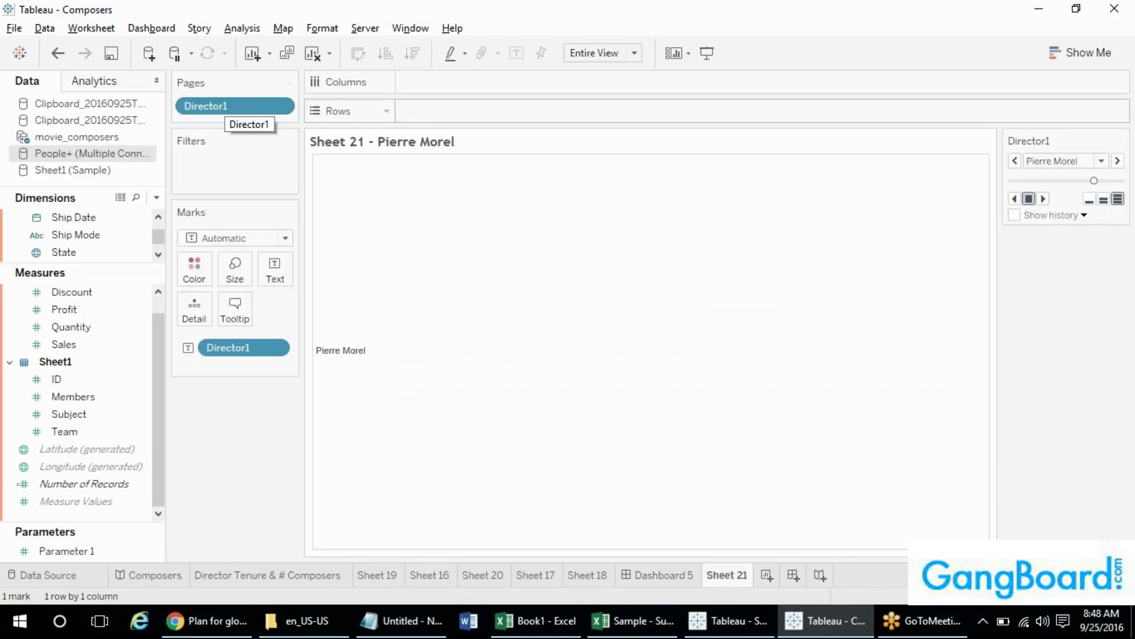
# - Create new worksheet Sheet 22 and put SUM(ID) from Sheet1 on Rows
pyautogui.rightClick(227, 111)
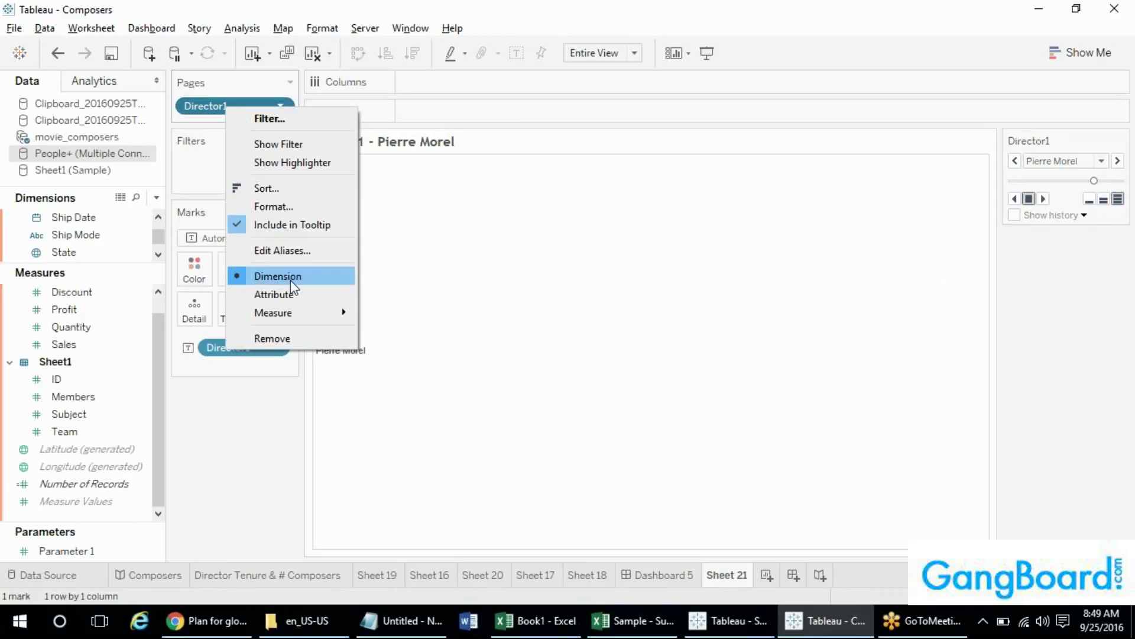
pyautogui.click(766, 583)
pyautogui.click(133, 376)
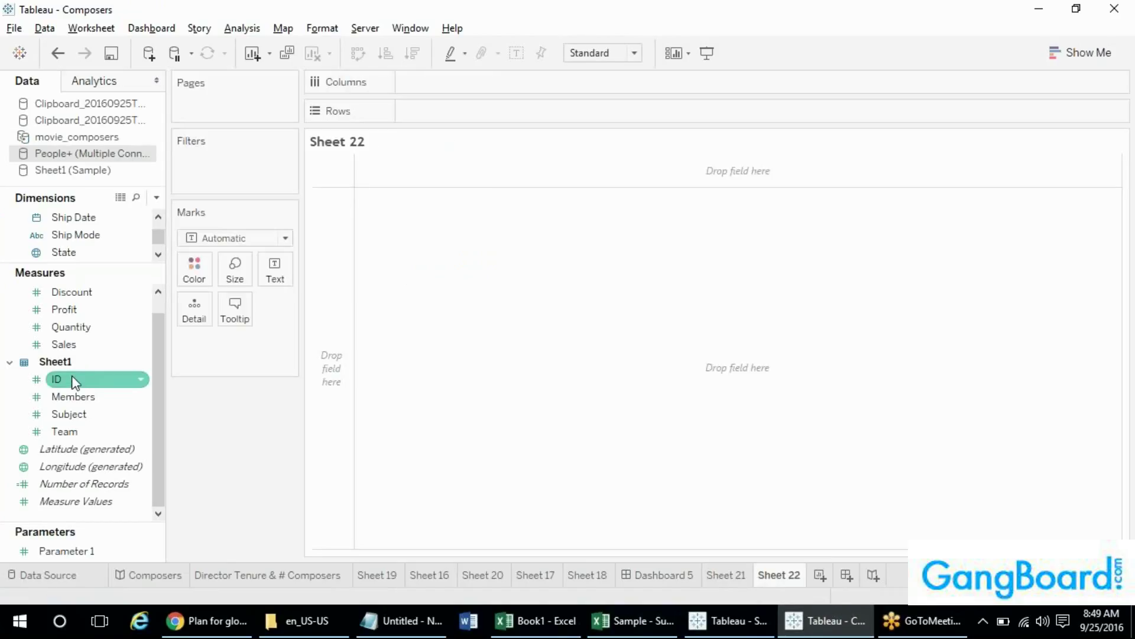
pyautogui.moveTo(96, 374)
pyautogui.mouseDown()
pyautogui.moveTo(466, 108)
pyautogui.moveTo(414, 111)
pyautogui.moveTo(426, 110)
pyautogui.mouseUp()
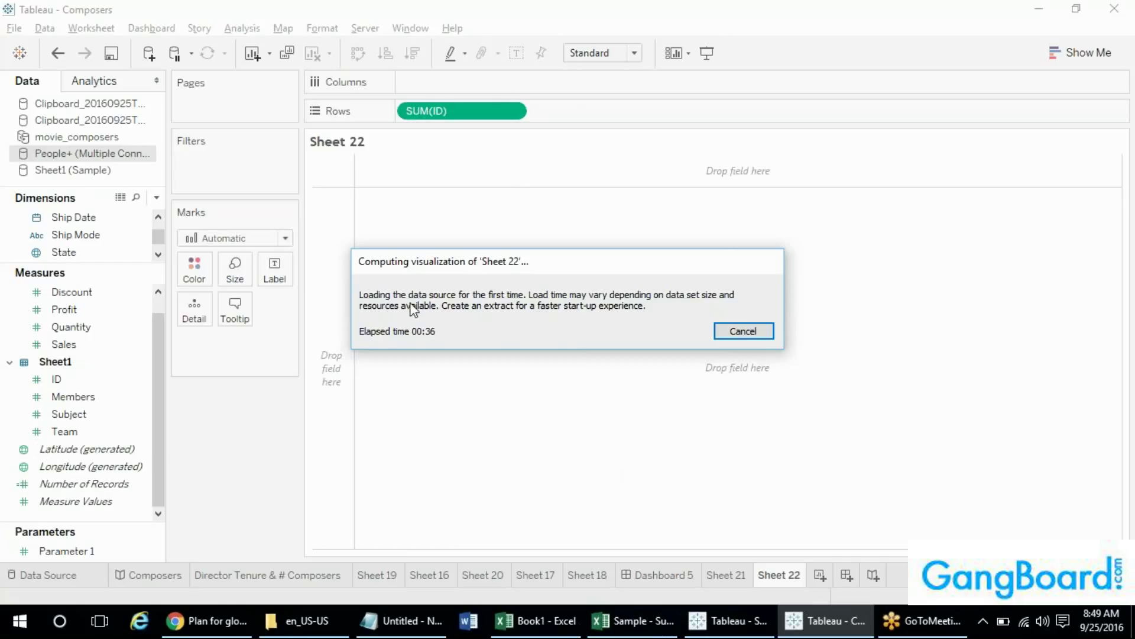
# - Cancel the Sheet 22 visualization computation so the data source stops loading
pyautogui.click(756, 332)
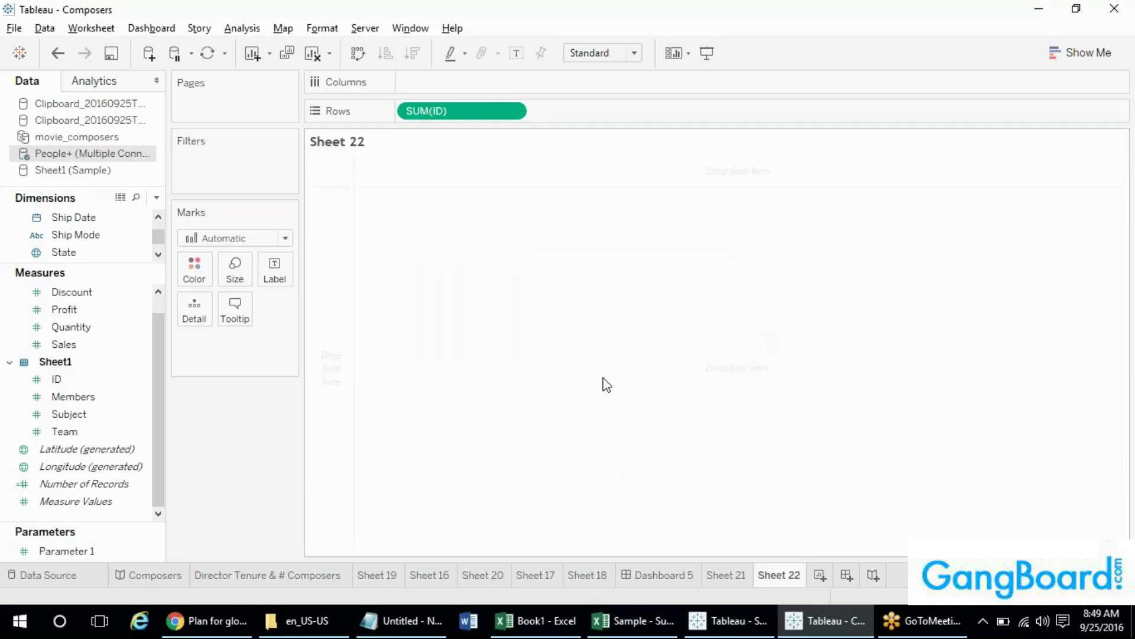
# - In the Superstore workbook, create new Sheet 21 with SUM(Profit) on Rows
pyautogui.click(727, 621)
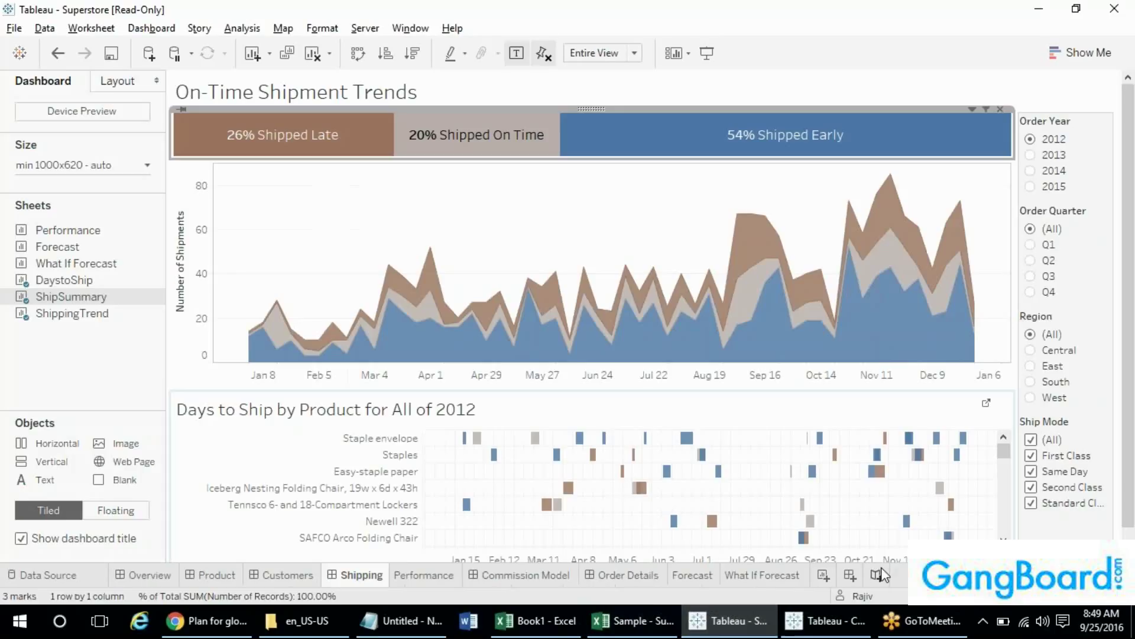
pyautogui.click(824, 575)
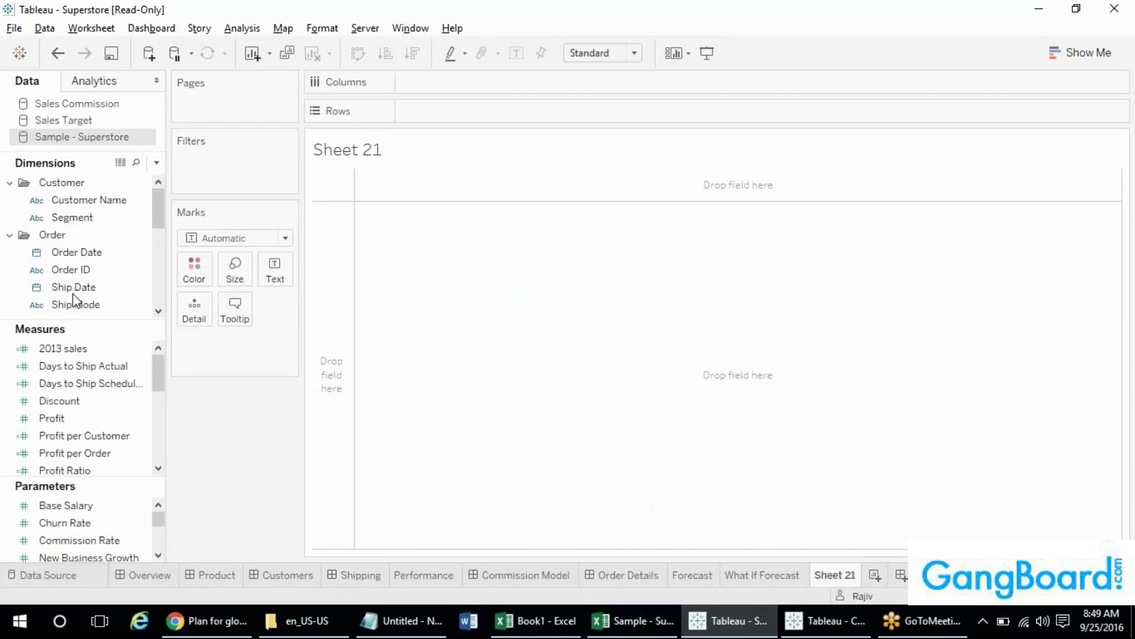
pyautogui.click(69, 417)
pyautogui.moveTo(69, 415); pyautogui.dragTo(459, 113)
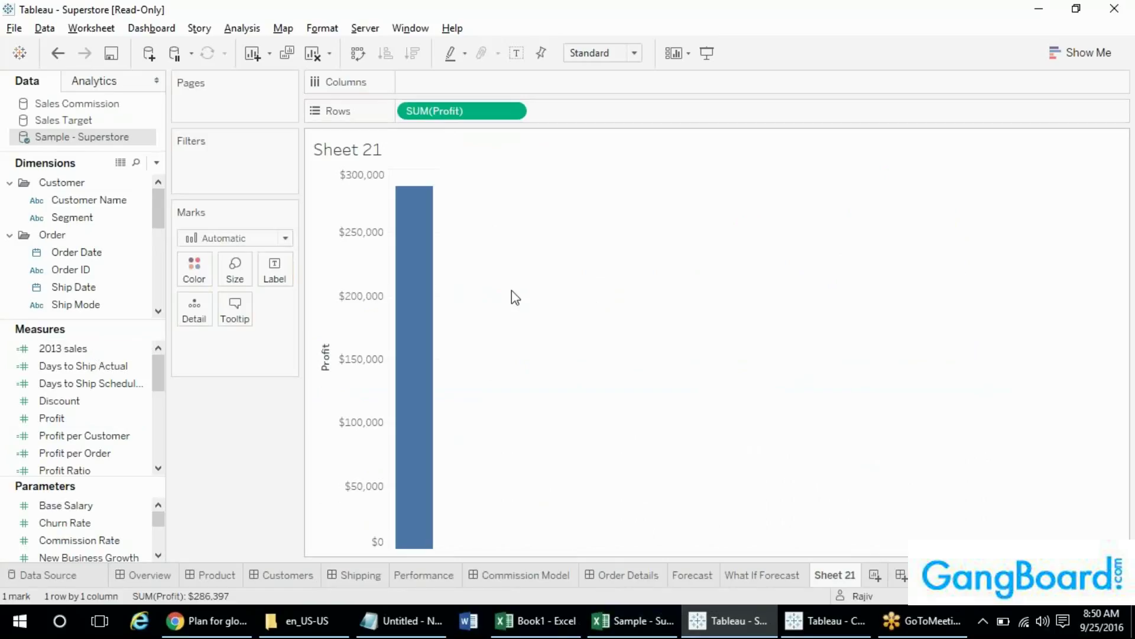
pyautogui.rightClick(456, 114)
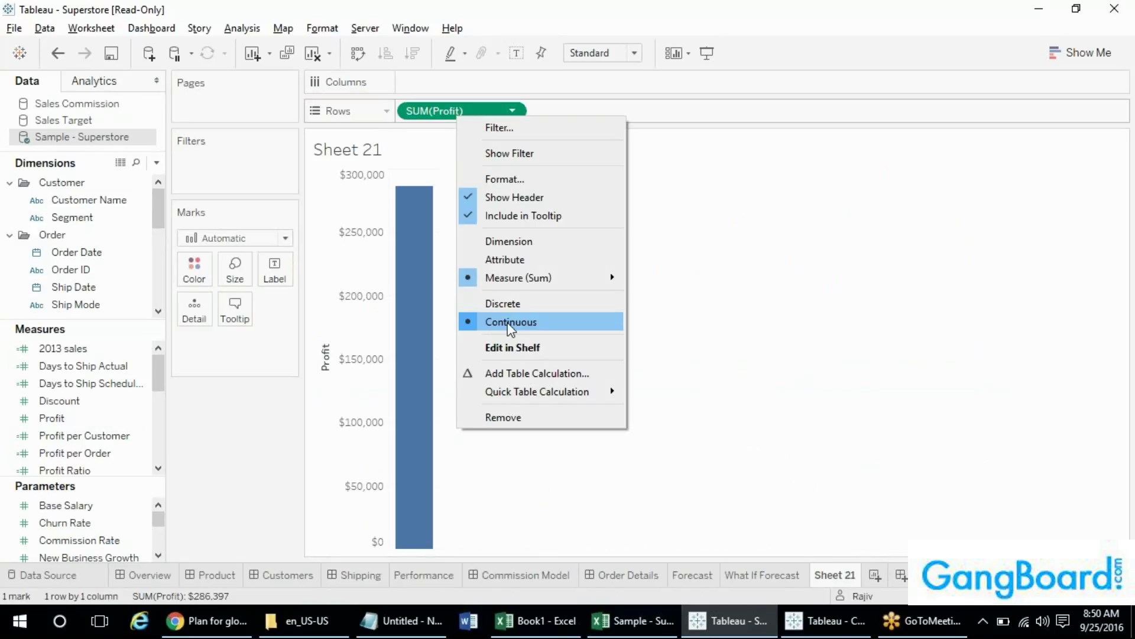
# - Add Customer Name to Columns to get 793 per-customer profit bars
pyautogui.click(62, 200)
pyautogui.moveTo(89, 199); pyautogui.dragTo(447, 84)
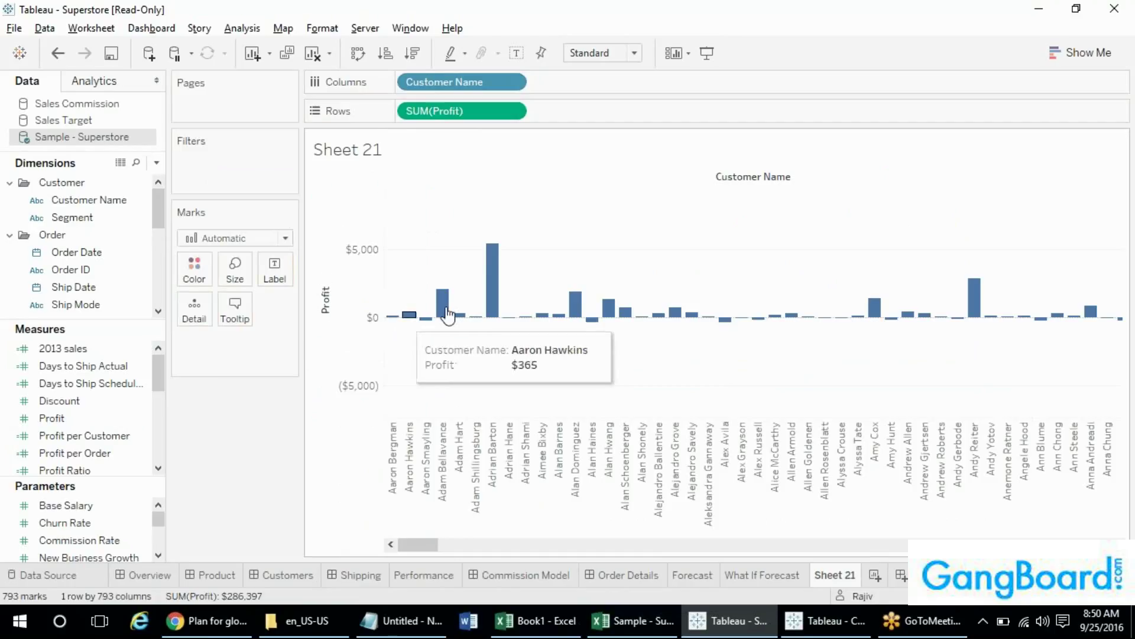
pyautogui.moveTo(431, 541); pyautogui.dragTo(1093, 546)
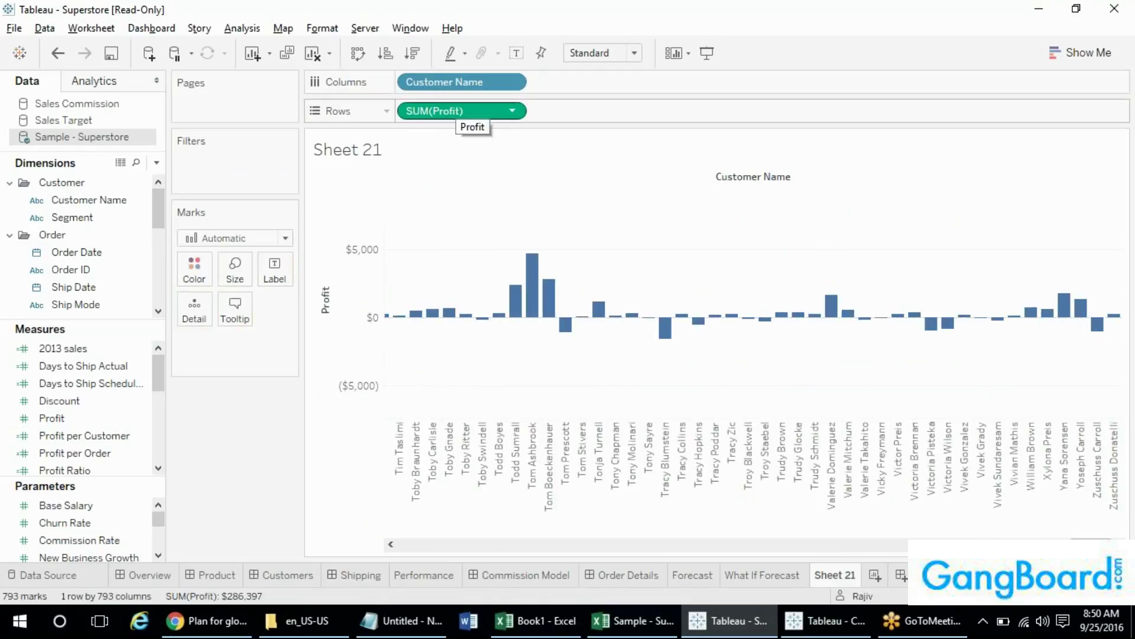
pyautogui.rightClick(456, 110)
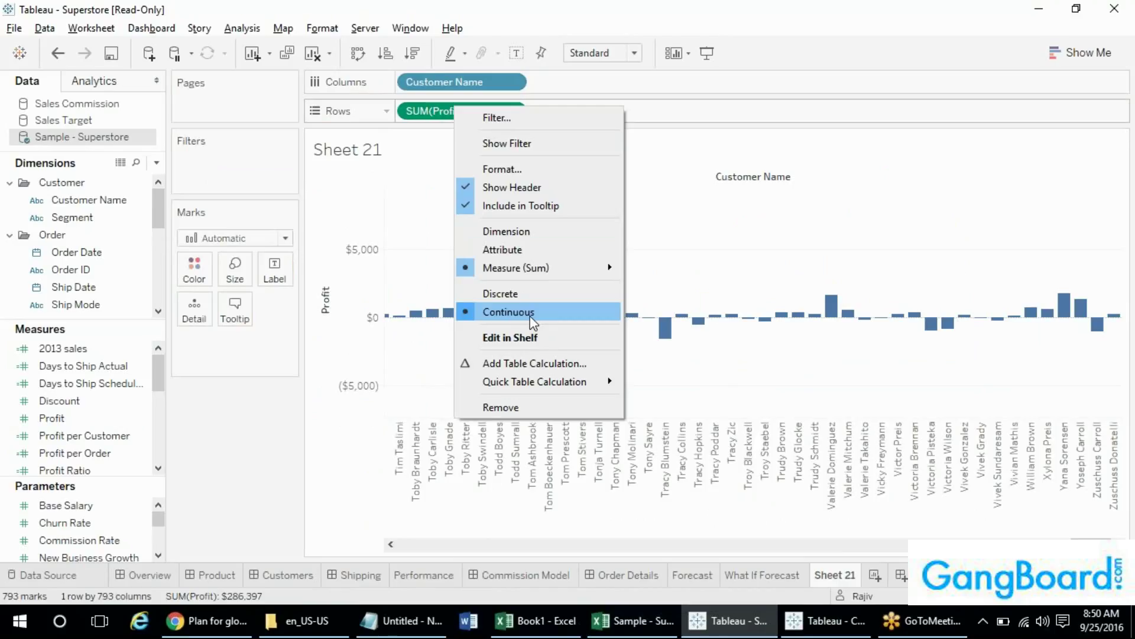
pyautogui.click(366, 312)
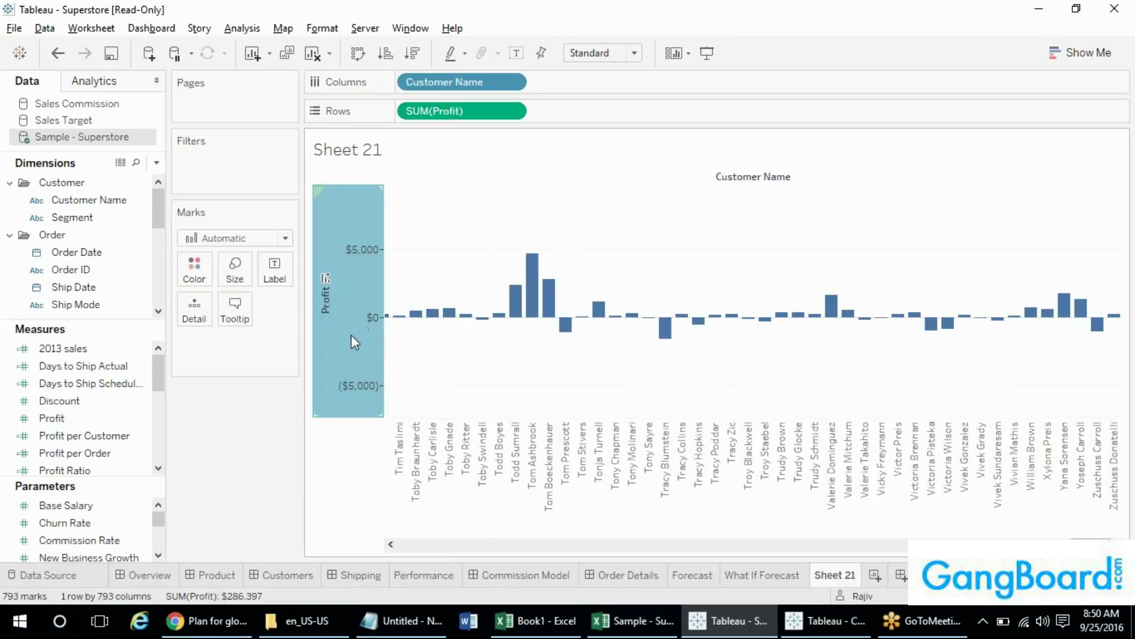
pyautogui.moveTo(360, 285)
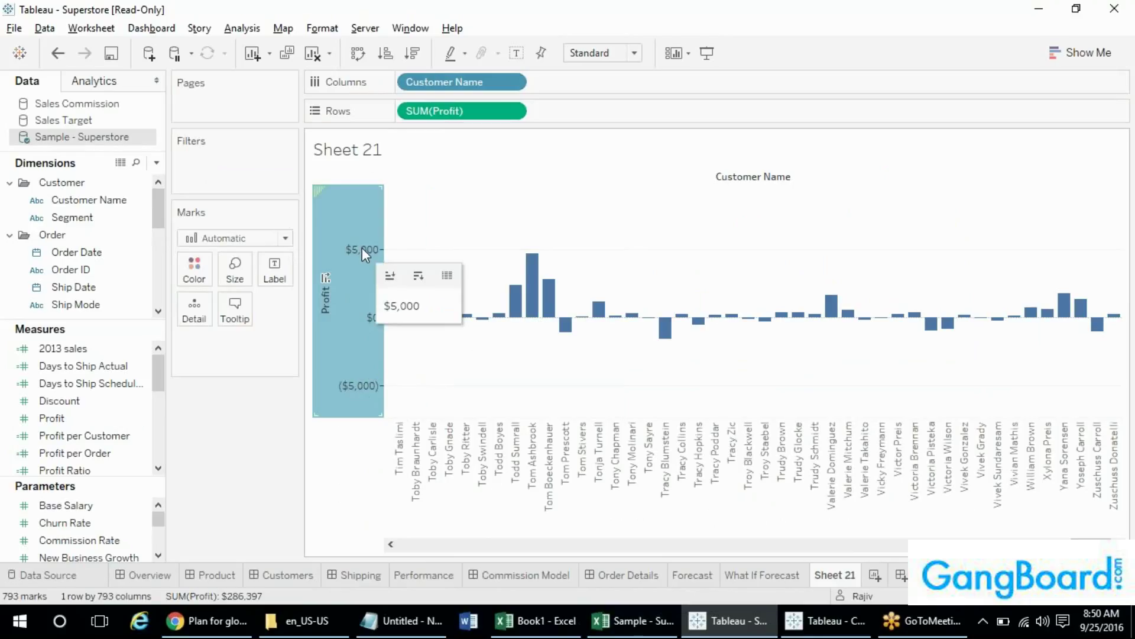
pyautogui.rightClick(437, 117)
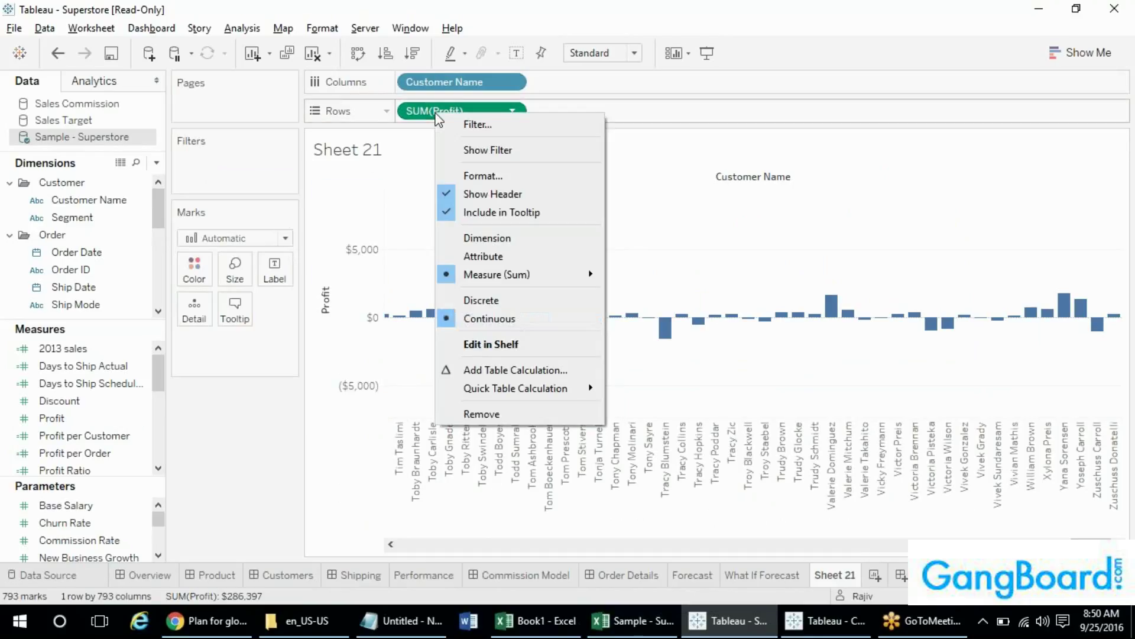
pyautogui.click(475, 299)
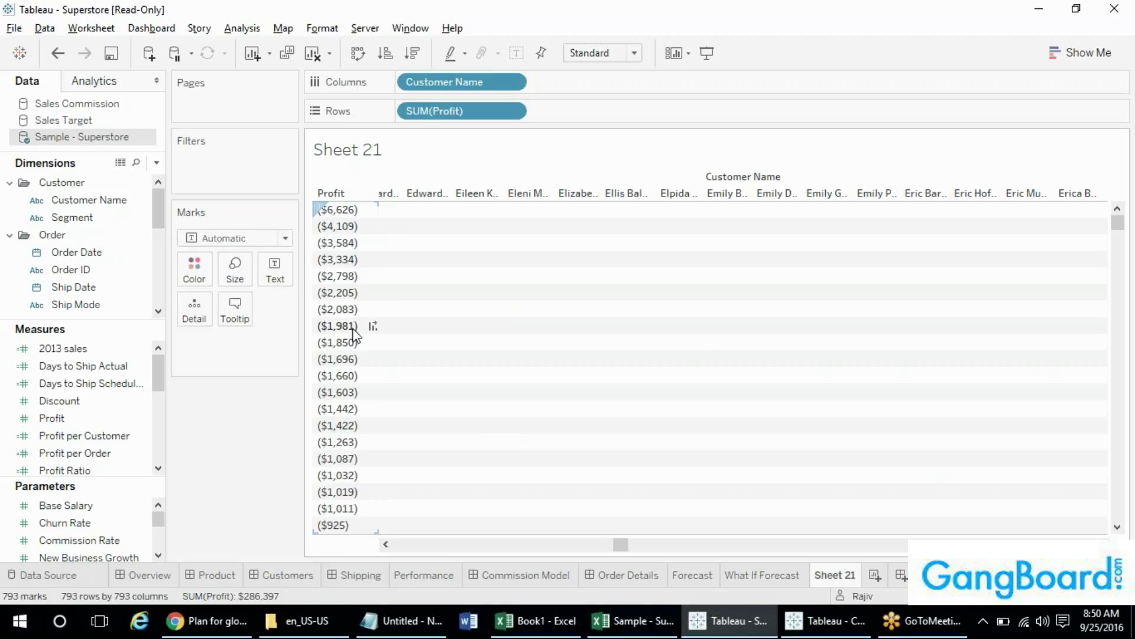
pyautogui.moveTo(1118, 227); pyautogui.dragTo(1128, 400)
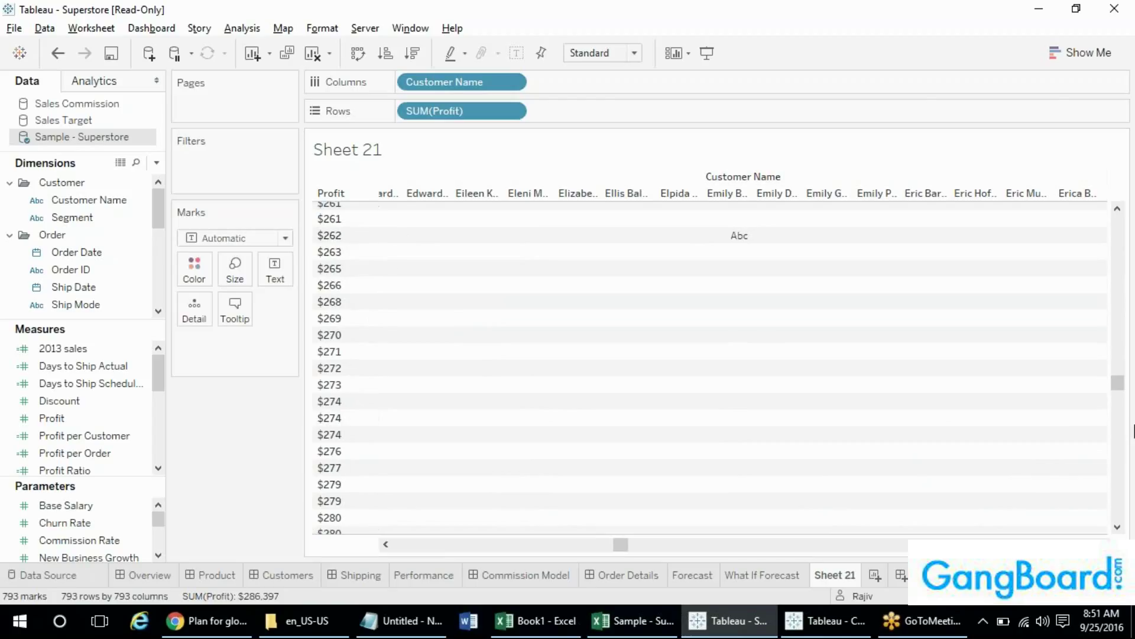
pyautogui.moveTo(1118, 383); pyautogui.dragTo(1125, 219)
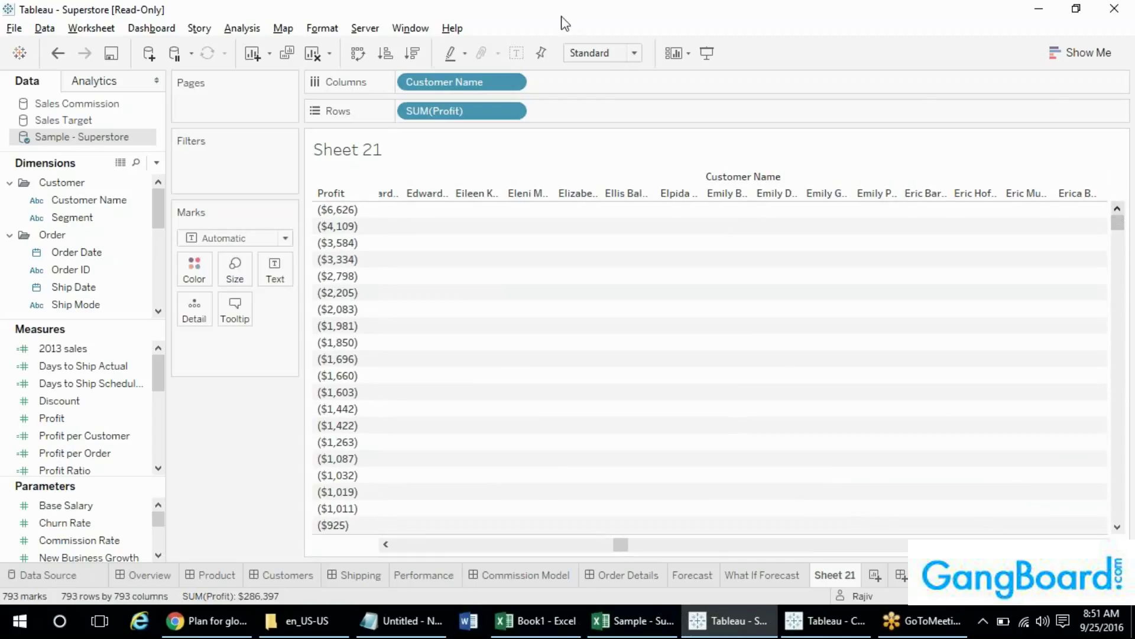
pyautogui.rightClick(453, 114)
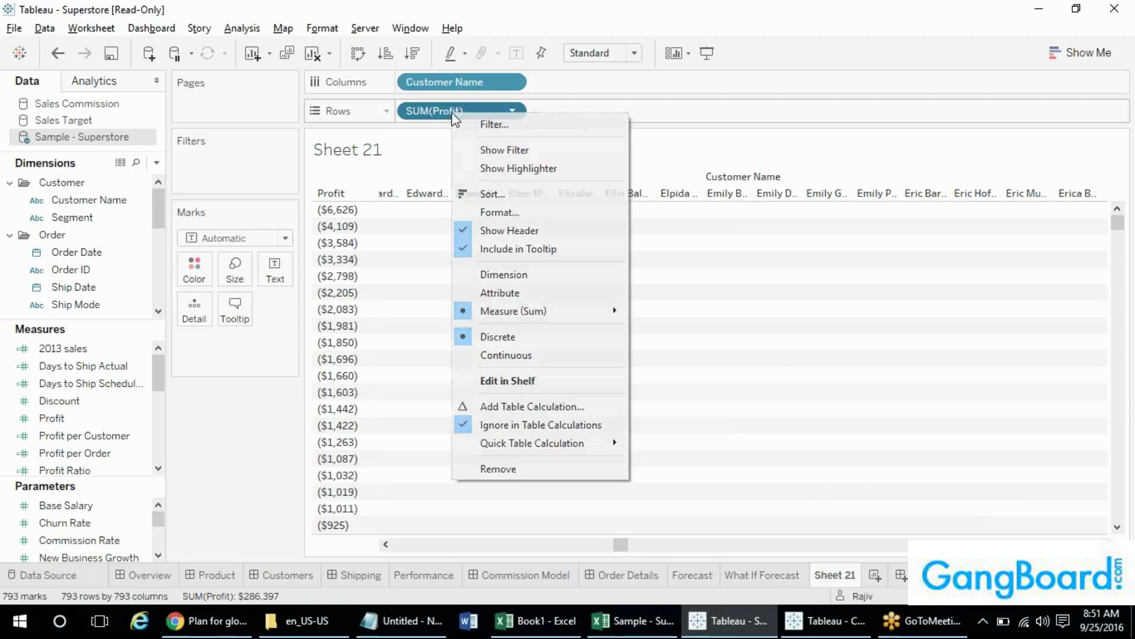
pyautogui.click(504, 357)
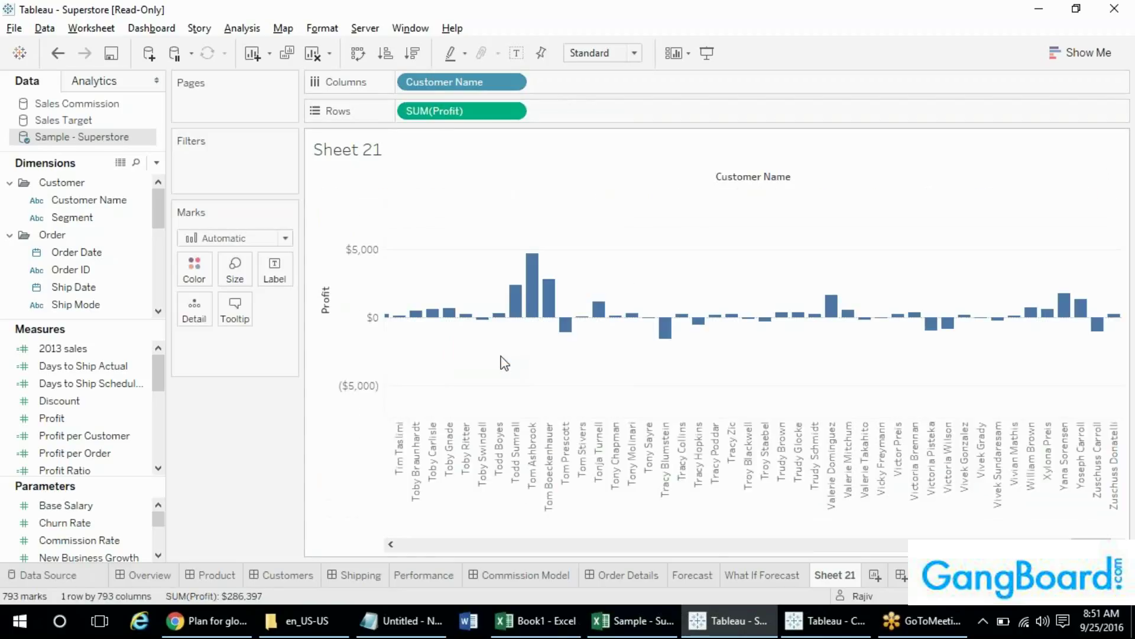
pyautogui.rightClick(460, 109)
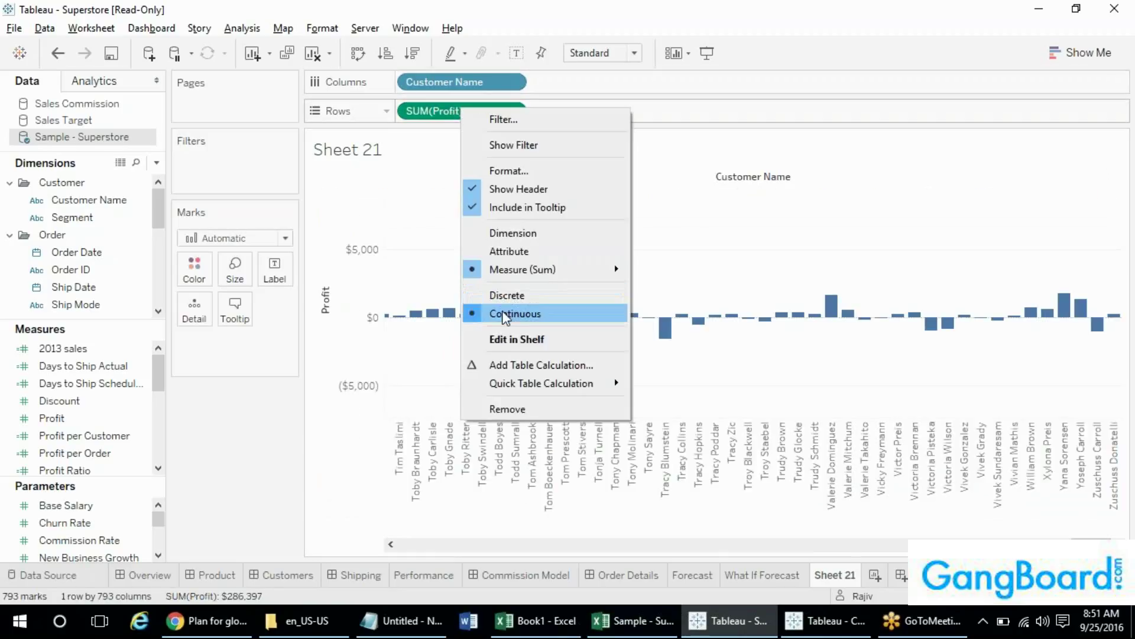
pyautogui.click(598, 4)
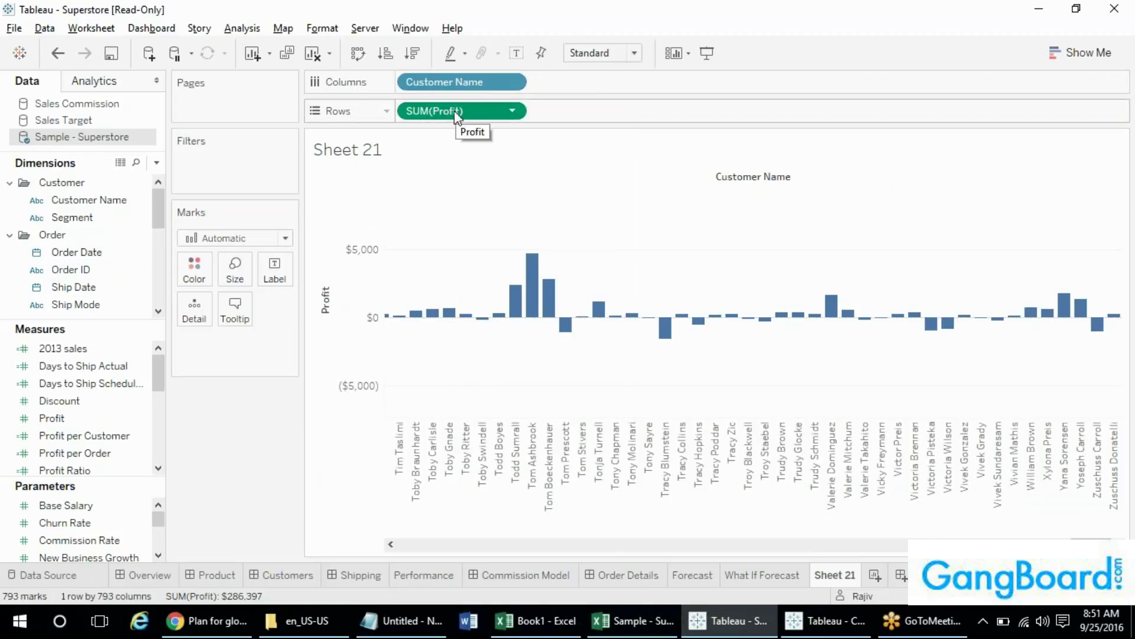
# - Create calculated field Calculation1 from Discount with the formula '[Discount]+', saved despite its error
pyautogui.rightClick(46, 407)
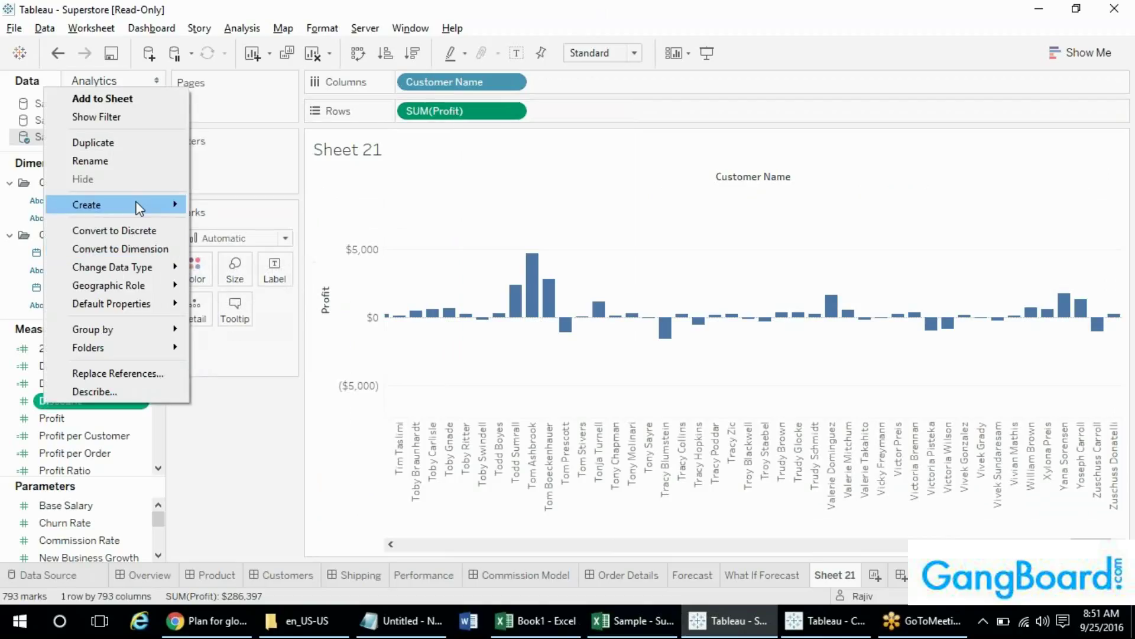
pyautogui.moveTo(155, 207)
pyautogui.click(251, 207)
pyautogui.click(481, 251)
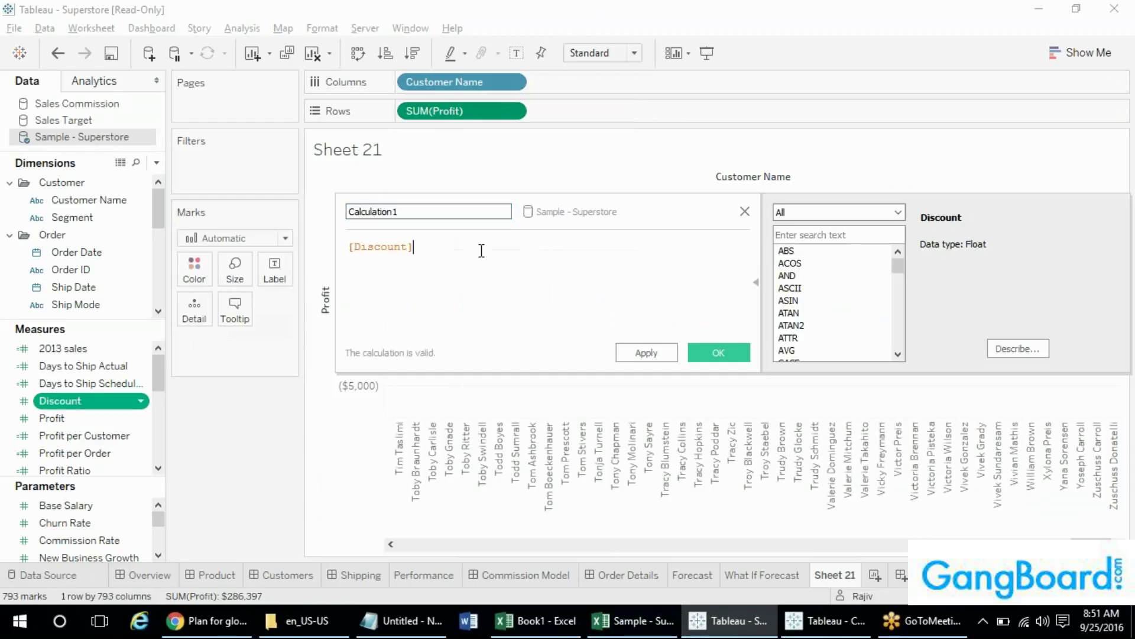
pyautogui.write('+')
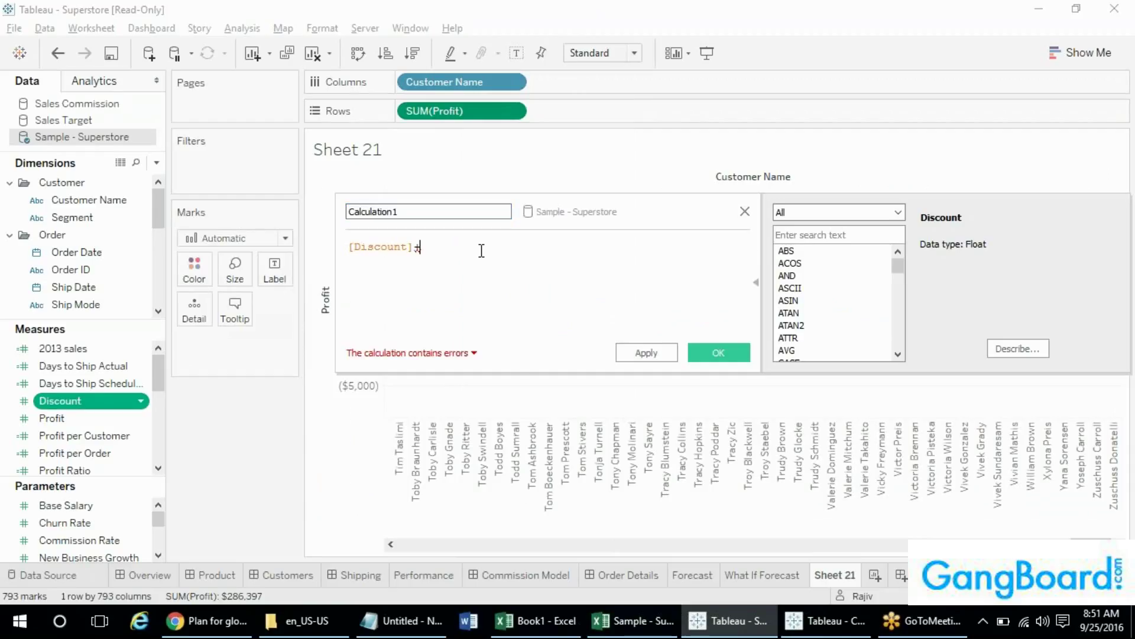
pyautogui.click(719, 353)
pyautogui.click(140, 365)
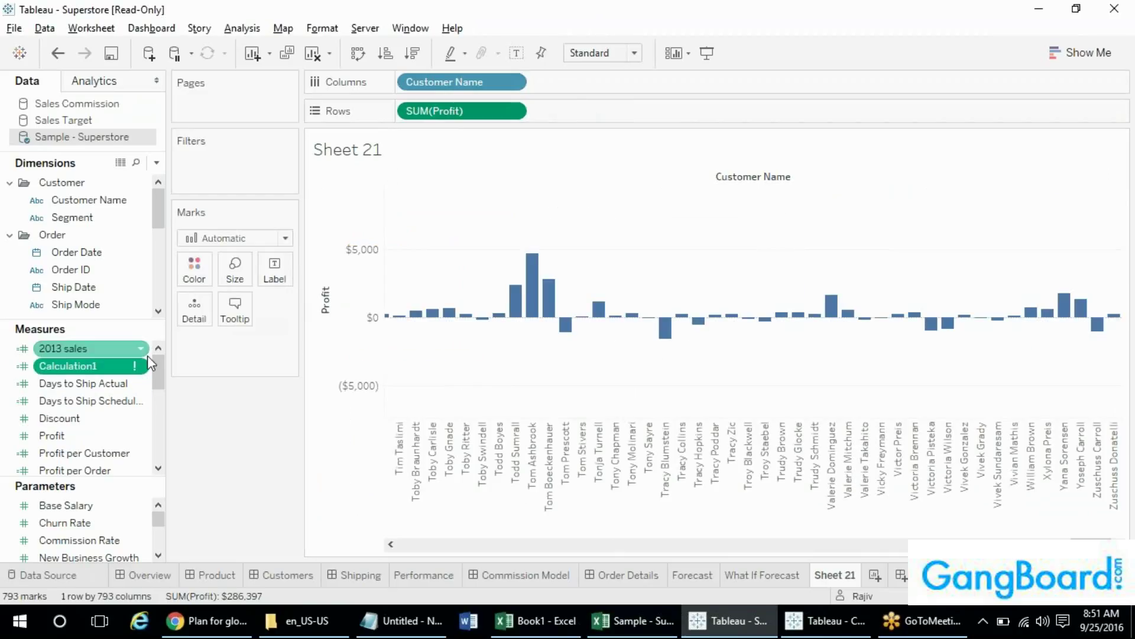
pyautogui.click(366, 319)
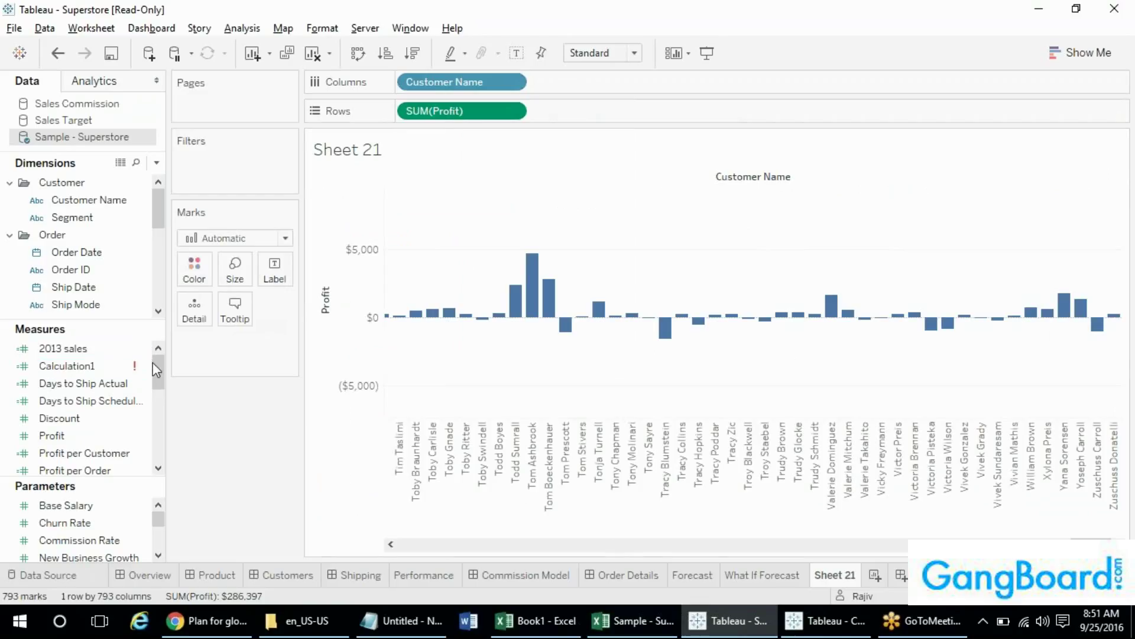
pyautogui.click(119, 368)
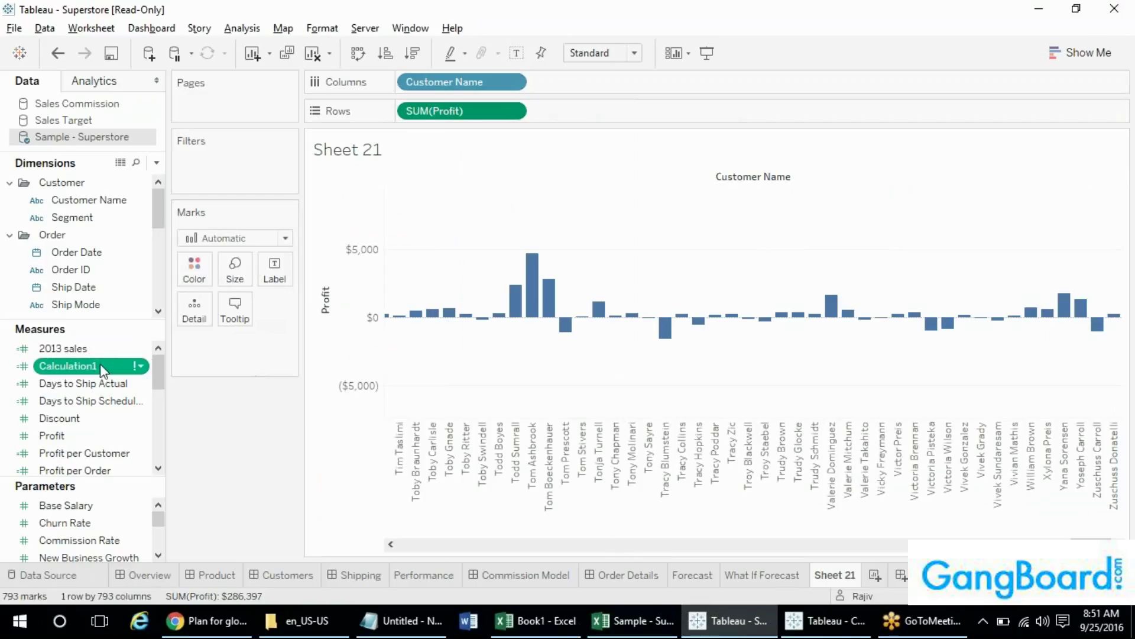
# - Add an inline Rows calculation on Profit beside SUM(Profit), creating a second Profit row
pyautogui.doubleClick(578, 118)
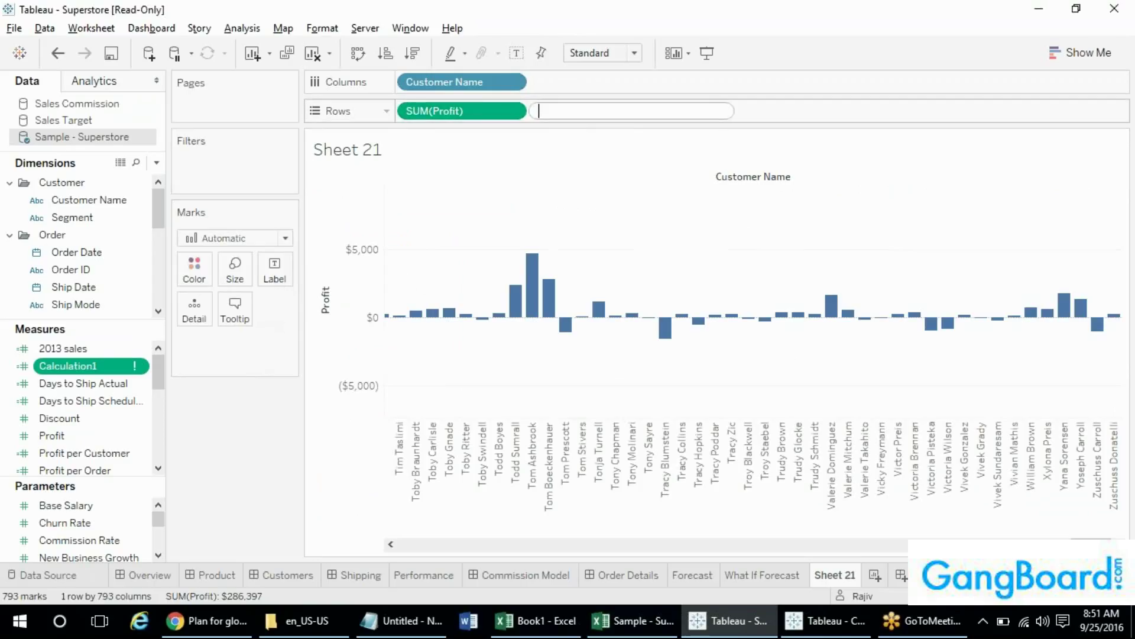
pyautogui.write('profit')
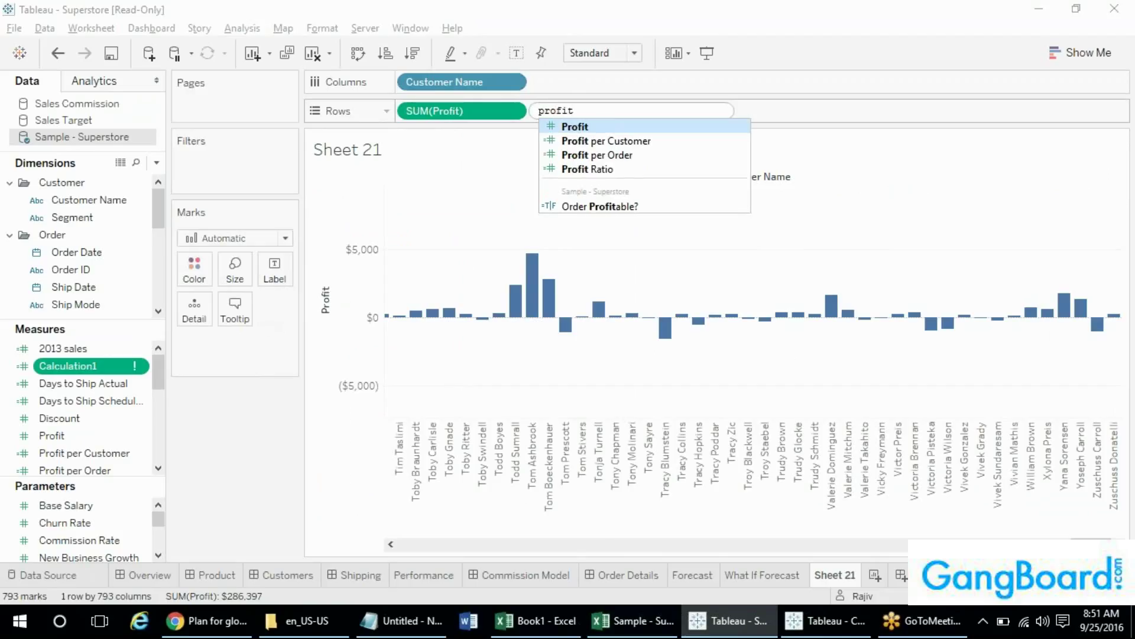
pyautogui.write('+')
pyautogui.press('Return')
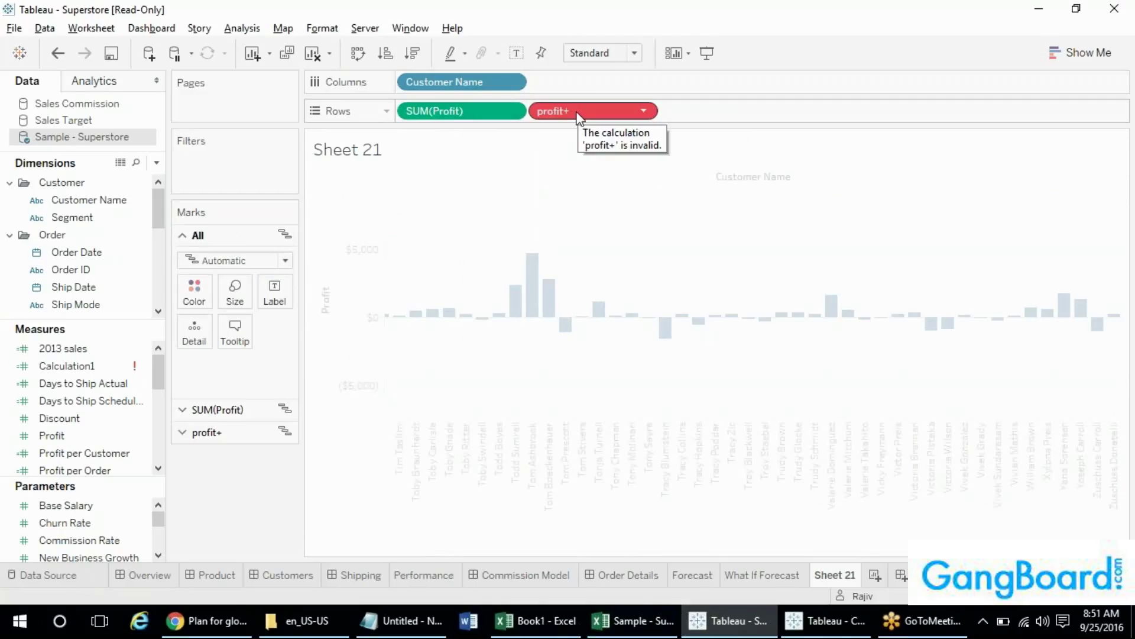
pyautogui.doubleClick(578, 114)
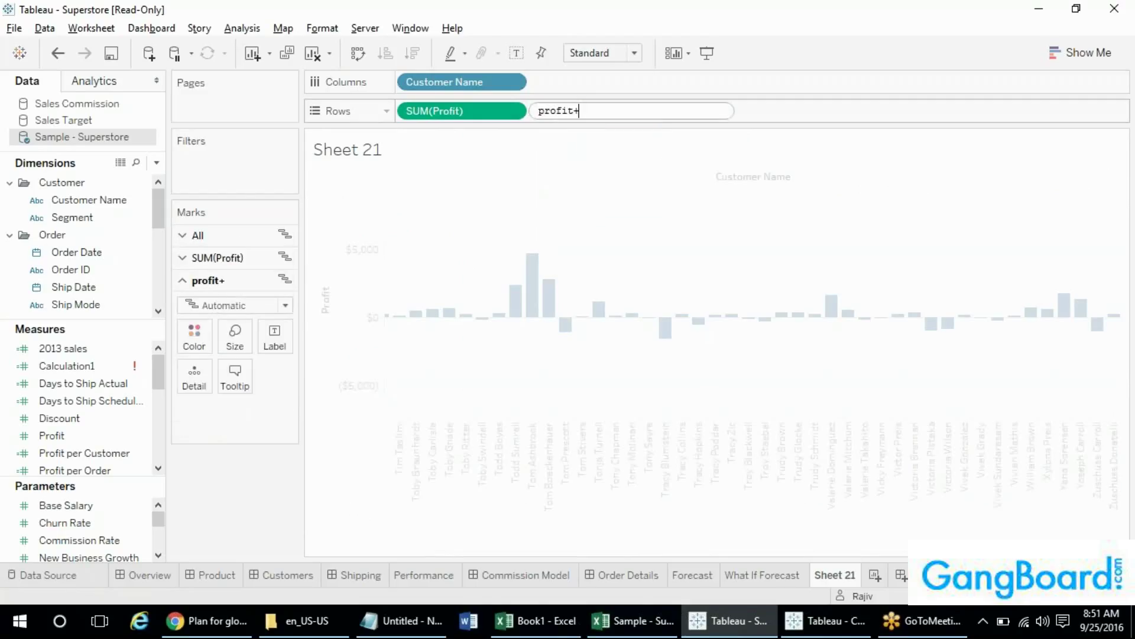
pyautogui.press('BackSpace')
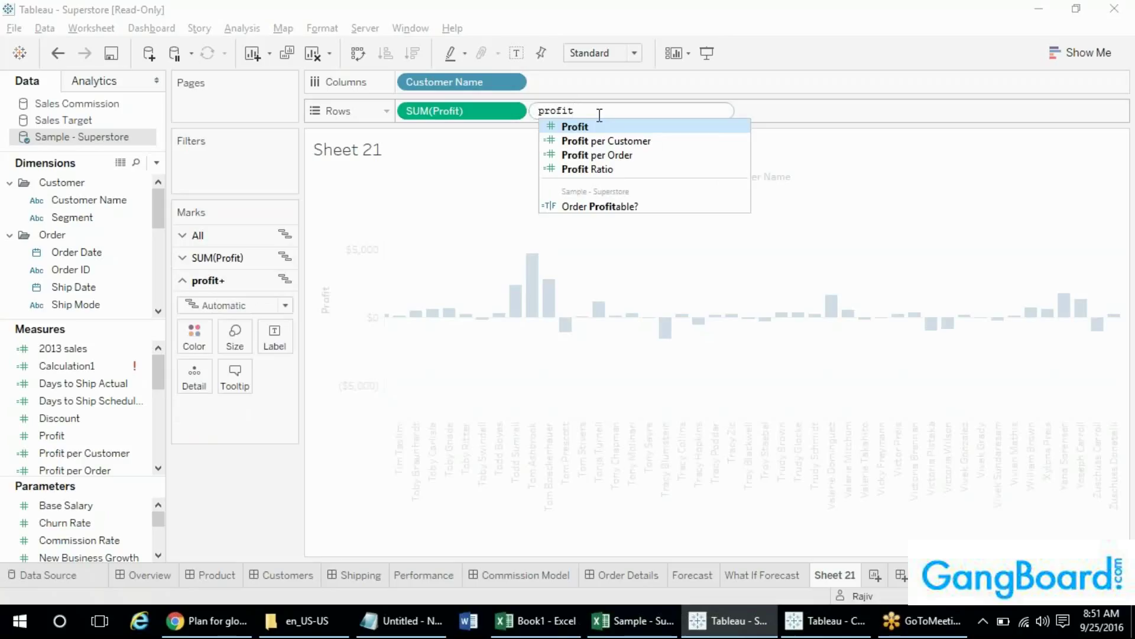
pyautogui.click(578, 131)
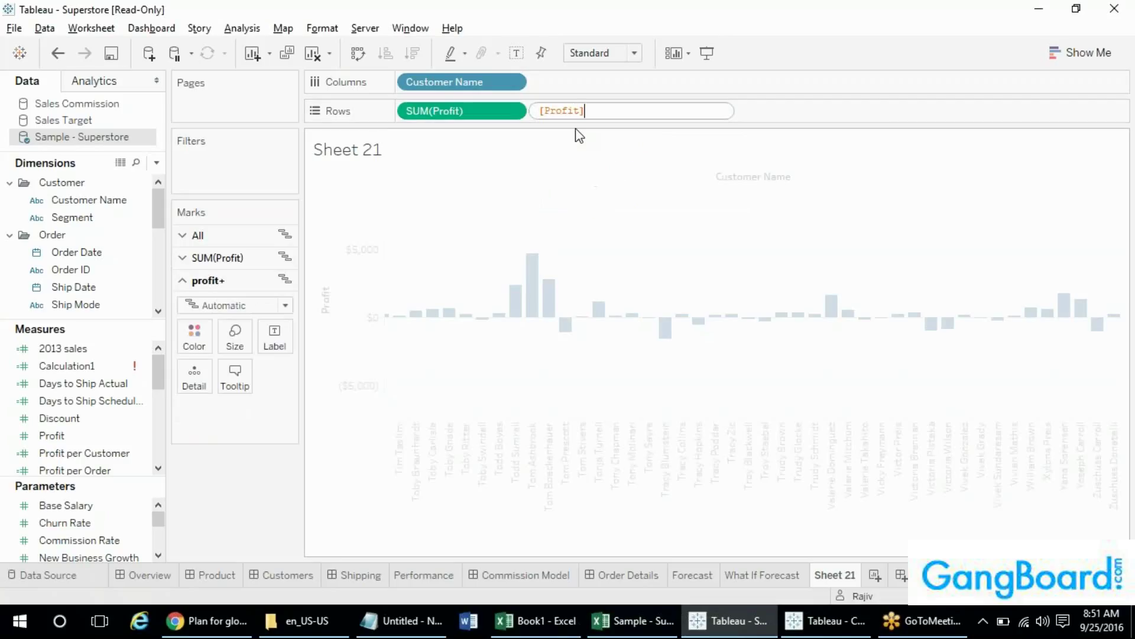
pyautogui.write('+')
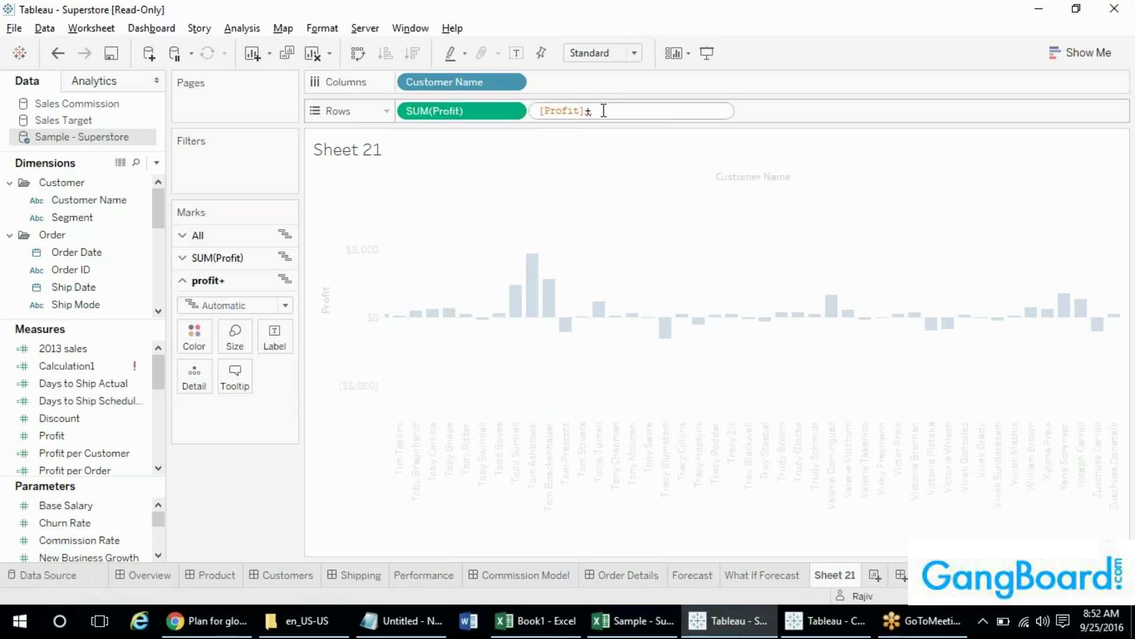
pyautogui.press('Return')
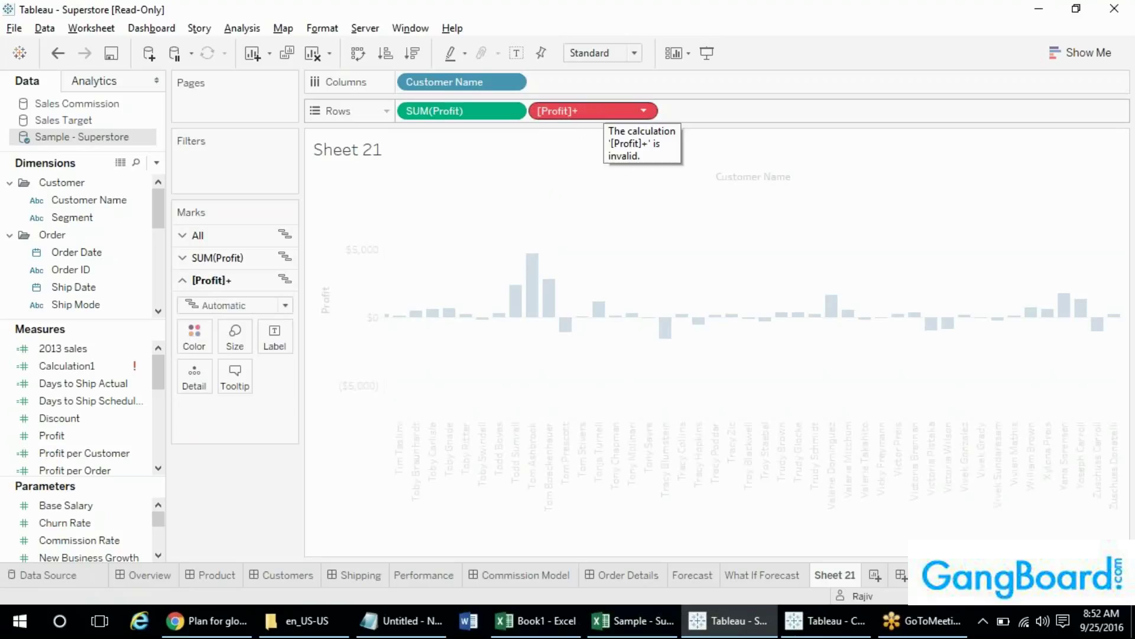
# - Change the inline calculation to [Profit]+[Sales], then trim it back to plain [Profit]
pyautogui.doubleClick(596, 109)
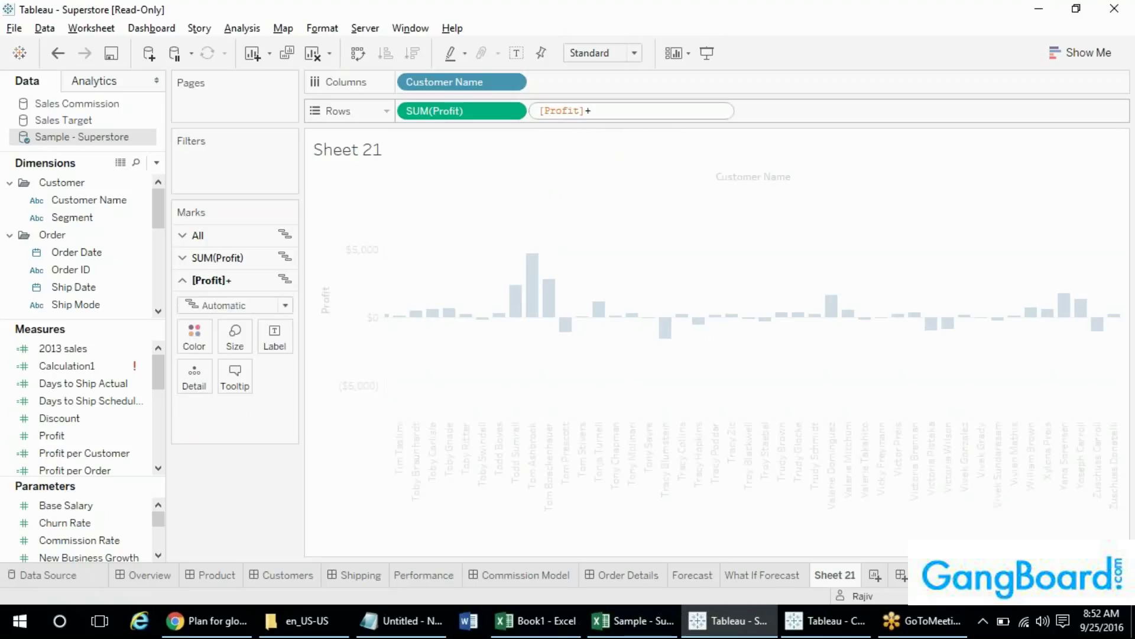
pyautogui.write('sale')
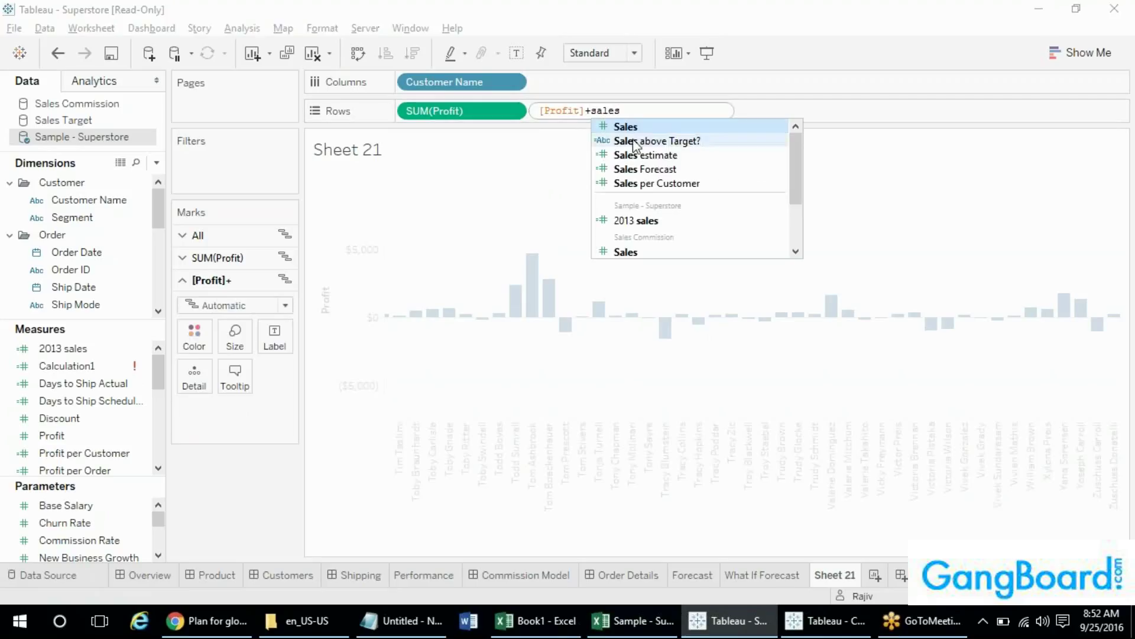
pyautogui.write('s')
pyautogui.click(637, 126)
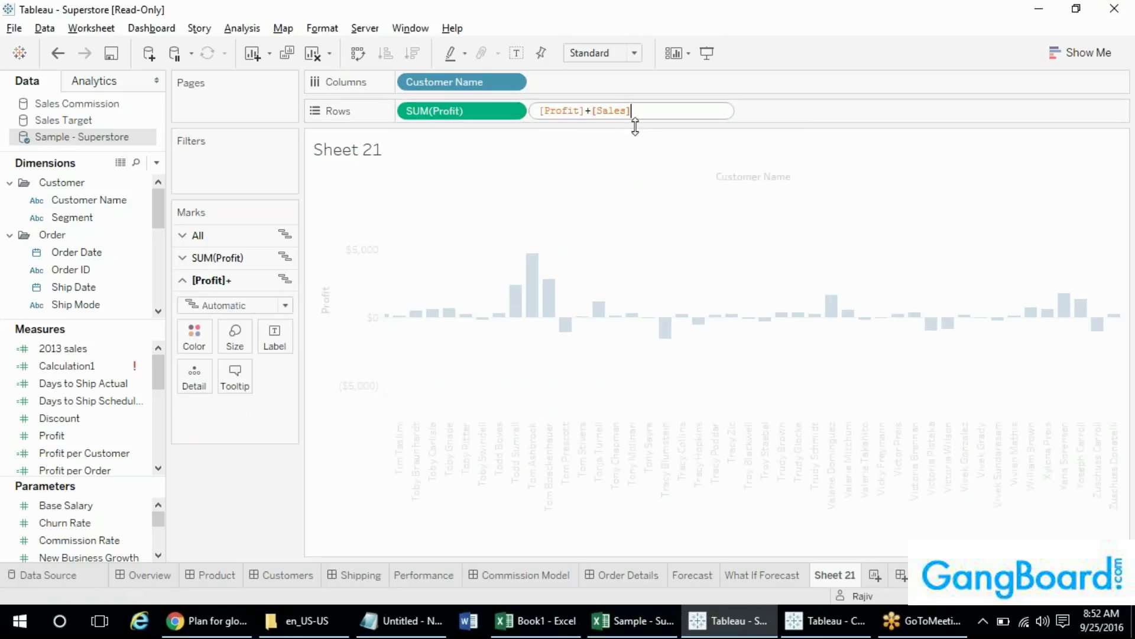
pyautogui.press('Return')
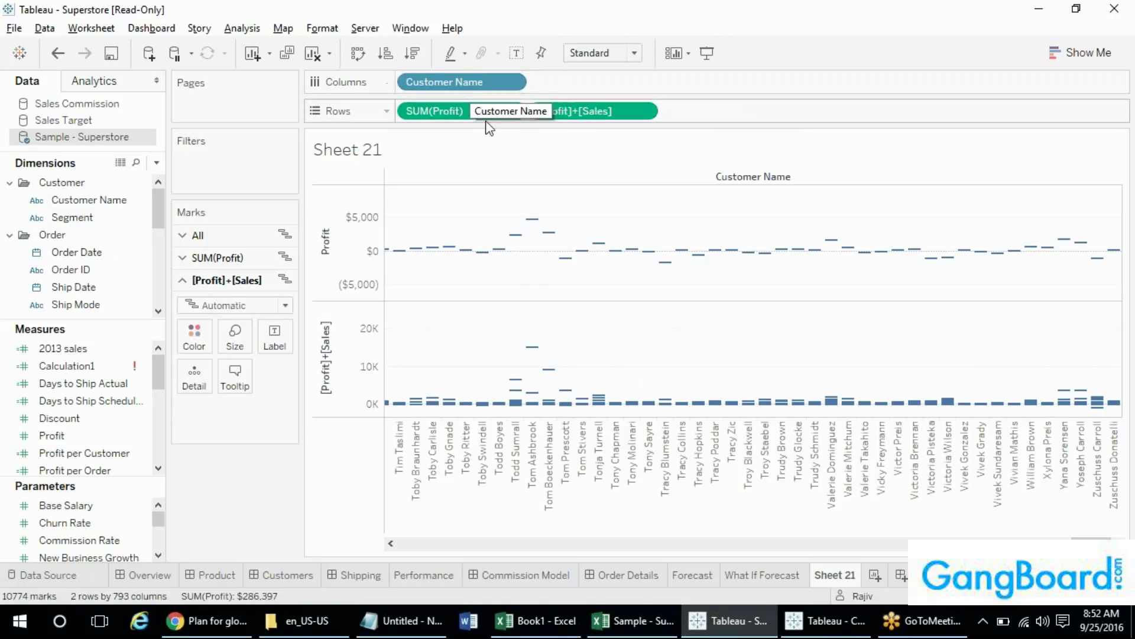
pyautogui.doubleClick(615, 112)
pyautogui.click(686, 112)
pyautogui.press('BackSpace')
pyautogui.press('BackSpace')
pyautogui.press('BackSpace')
pyautogui.press('BackSpace')
pyautogui.press('BackSpace')
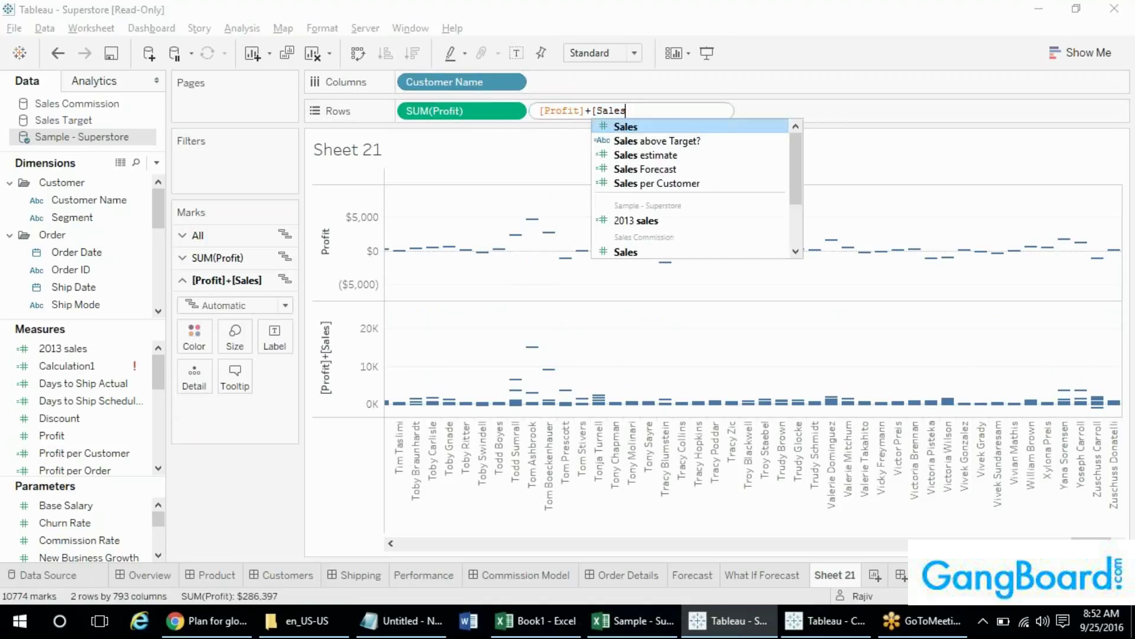
pyautogui.press('BackSpace')
pyautogui.press('BackSpace')
pyautogui.press('BackSpace')
pyautogui.press('Return')
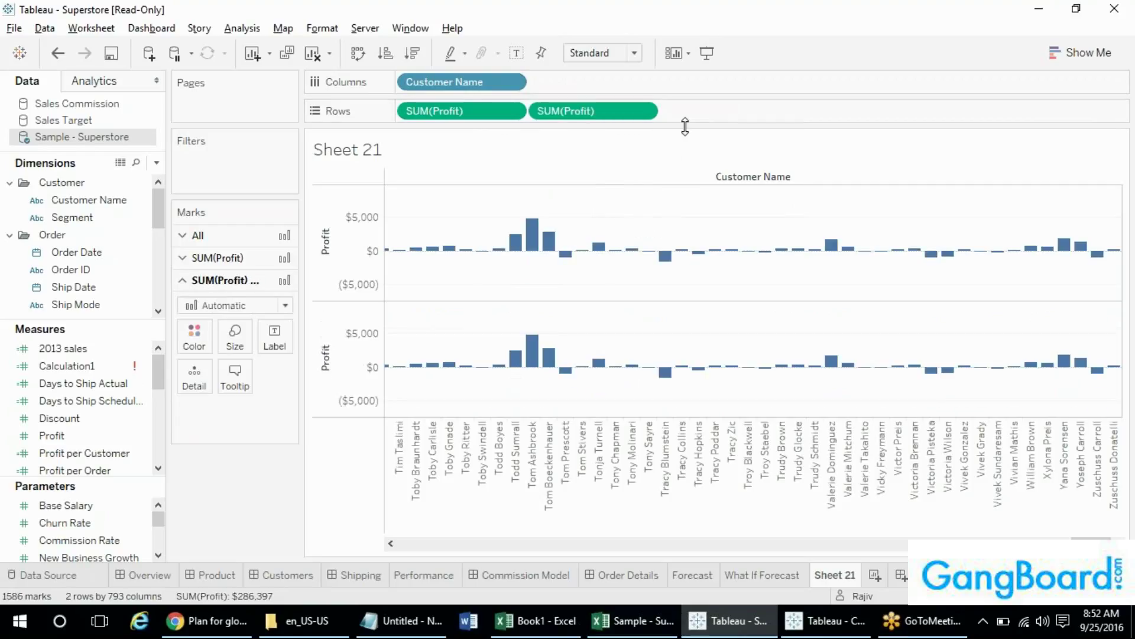
# - Inspect the Customer Name and SUM(Profit) pill options, and move Order ID to measures and back
pyautogui.rightClick(477, 87)
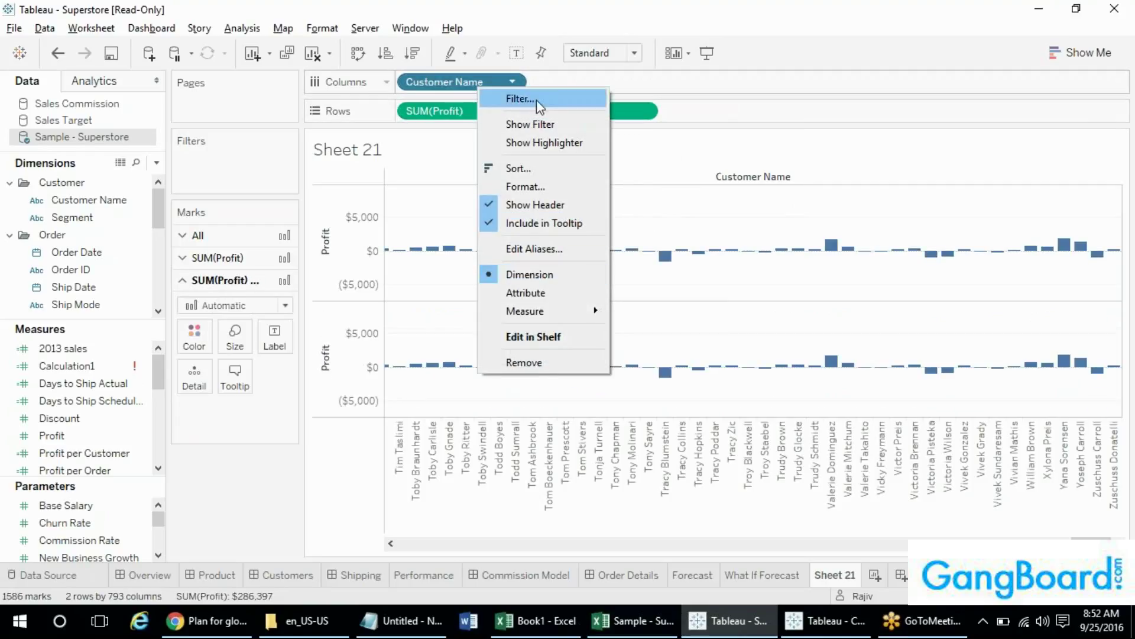
pyautogui.rightClick(441, 114)
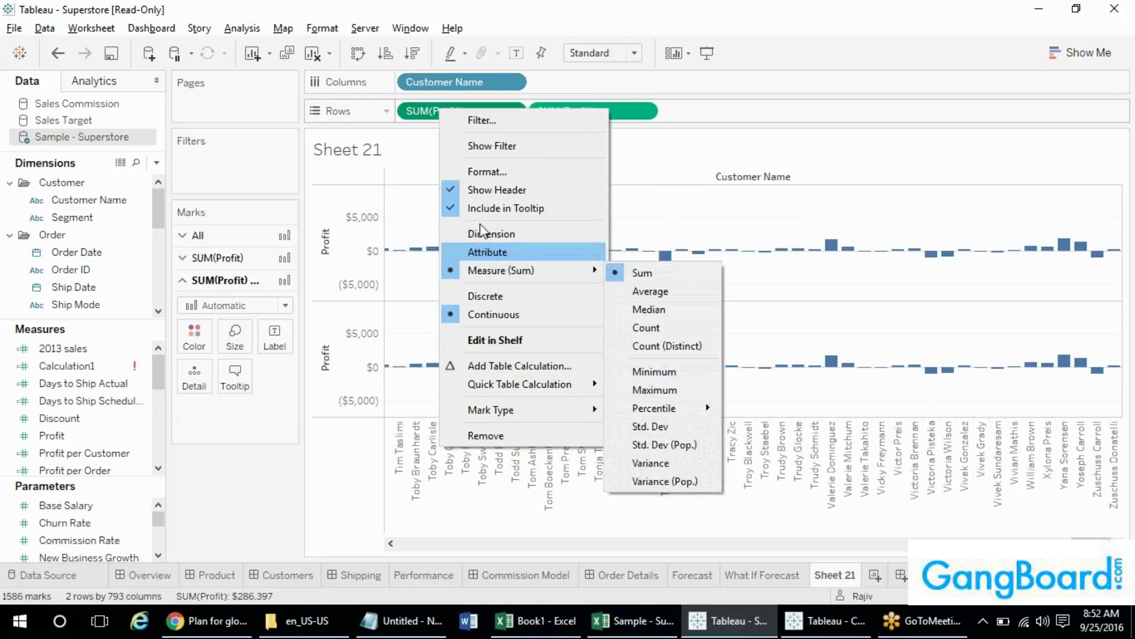
pyautogui.rightClick(481, 82)
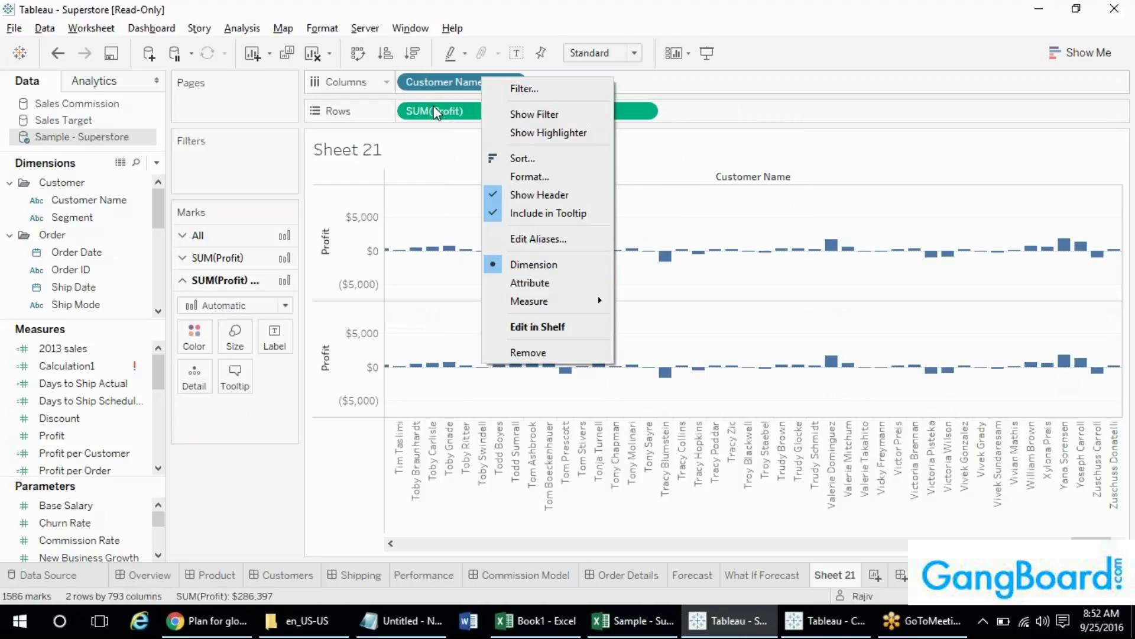
pyautogui.moveTo(534, 300)
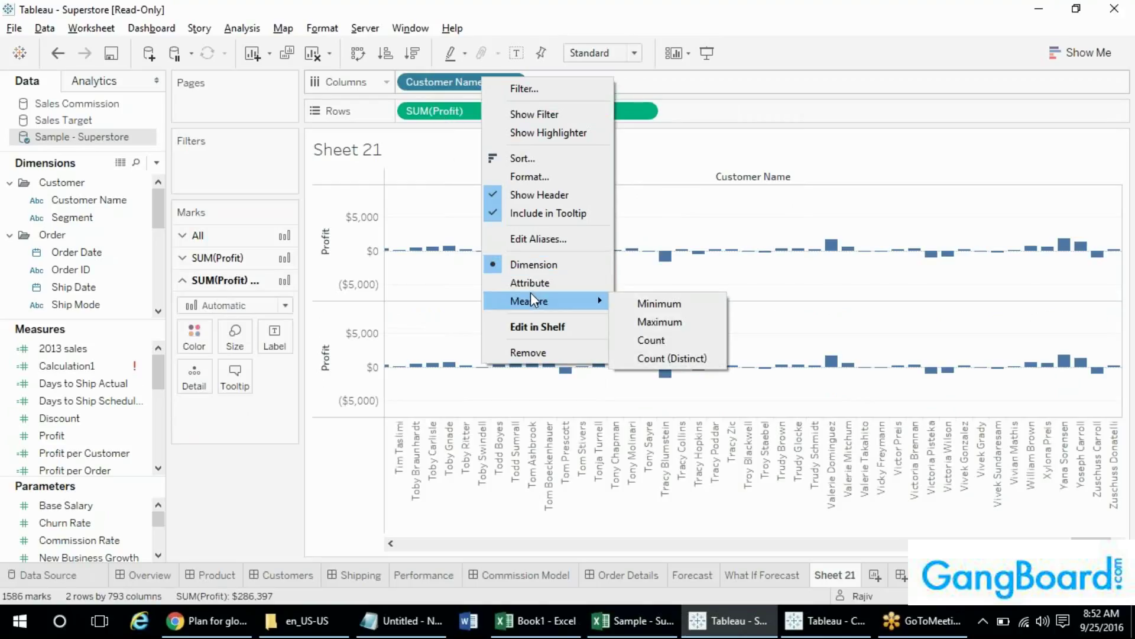
pyautogui.click(68, 419)
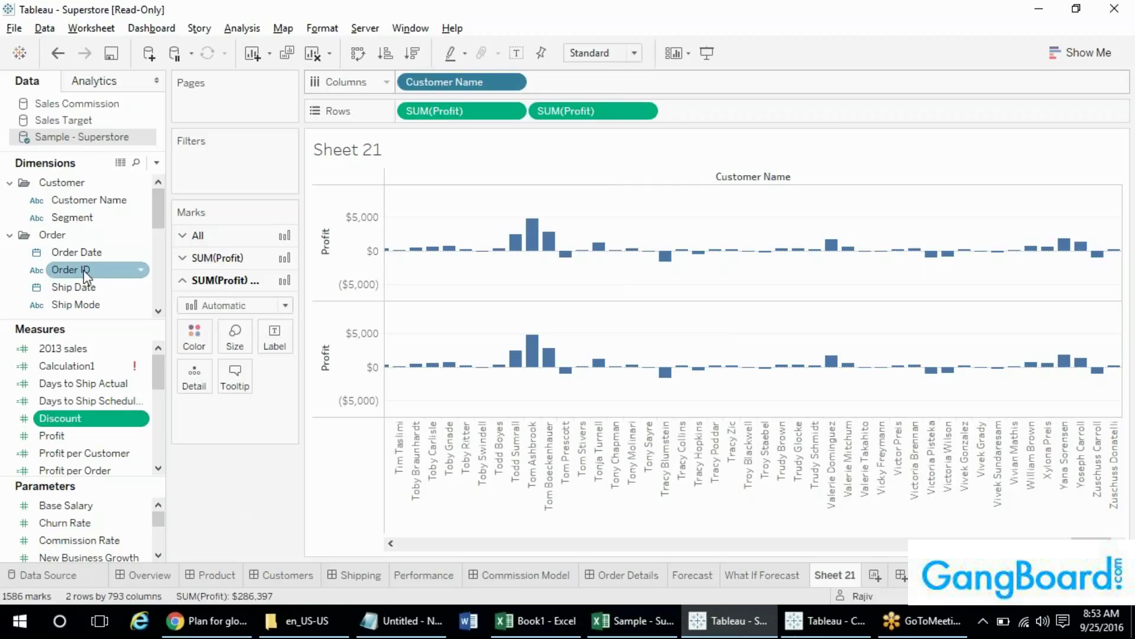
pyautogui.moveTo(83, 270); pyautogui.dragTo(95, 384)
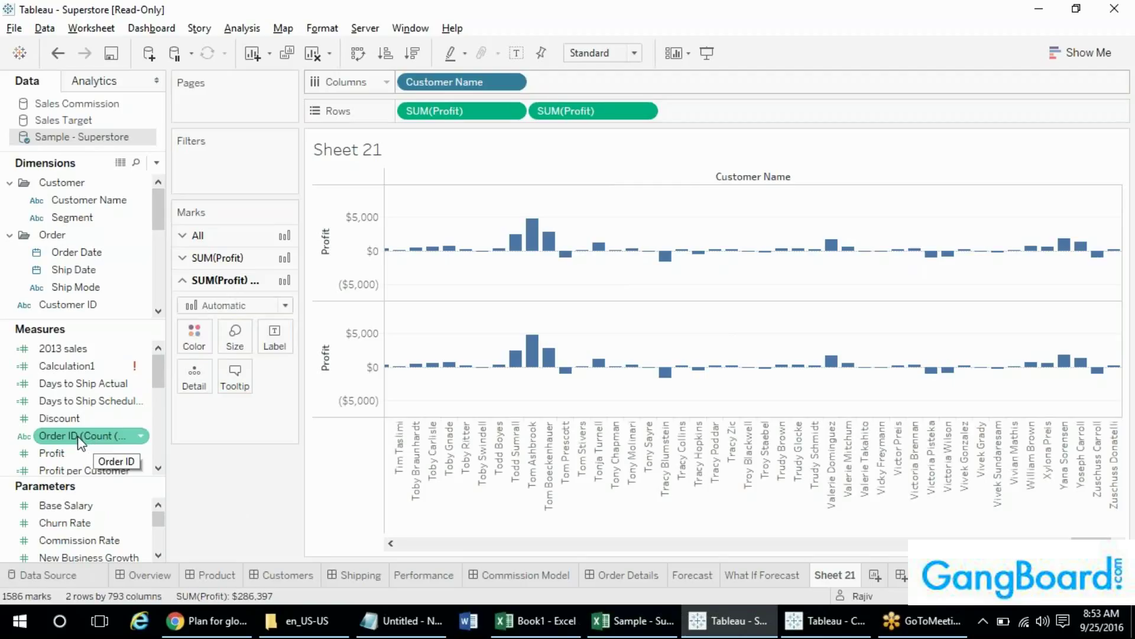
pyautogui.moveTo(80, 441); pyautogui.dragTo(79, 228)
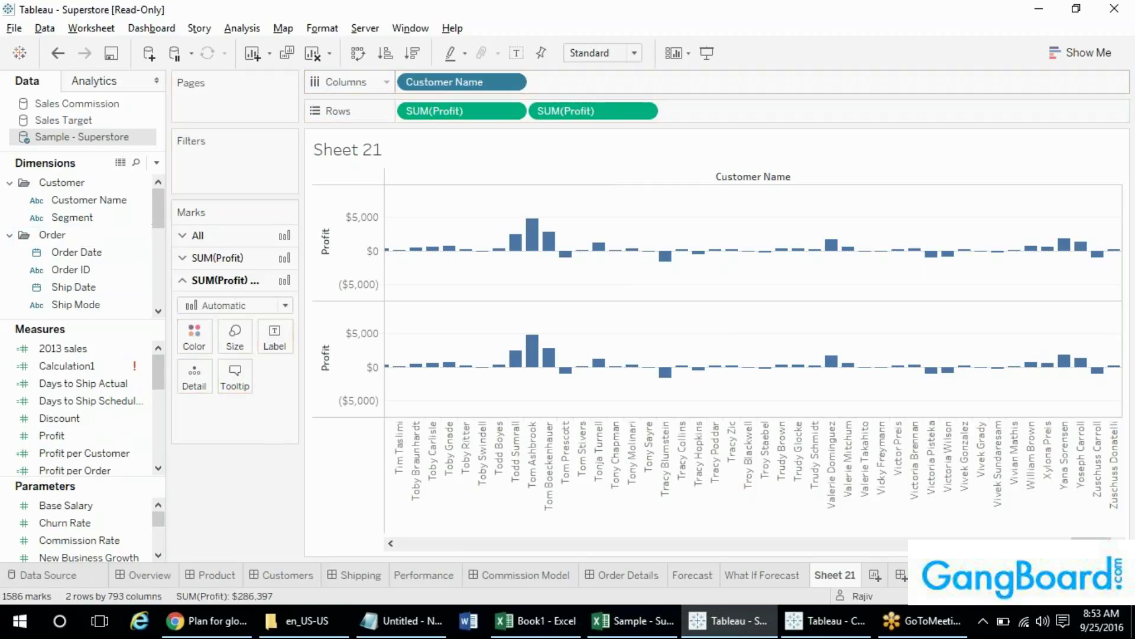
pyautogui.moveTo(155, 208)
pyautogui.mouseDown()
pyautogui.moveTo(164, 299)
pyautogui.moveTo(153, 208)
pyautogui.mouseUp()
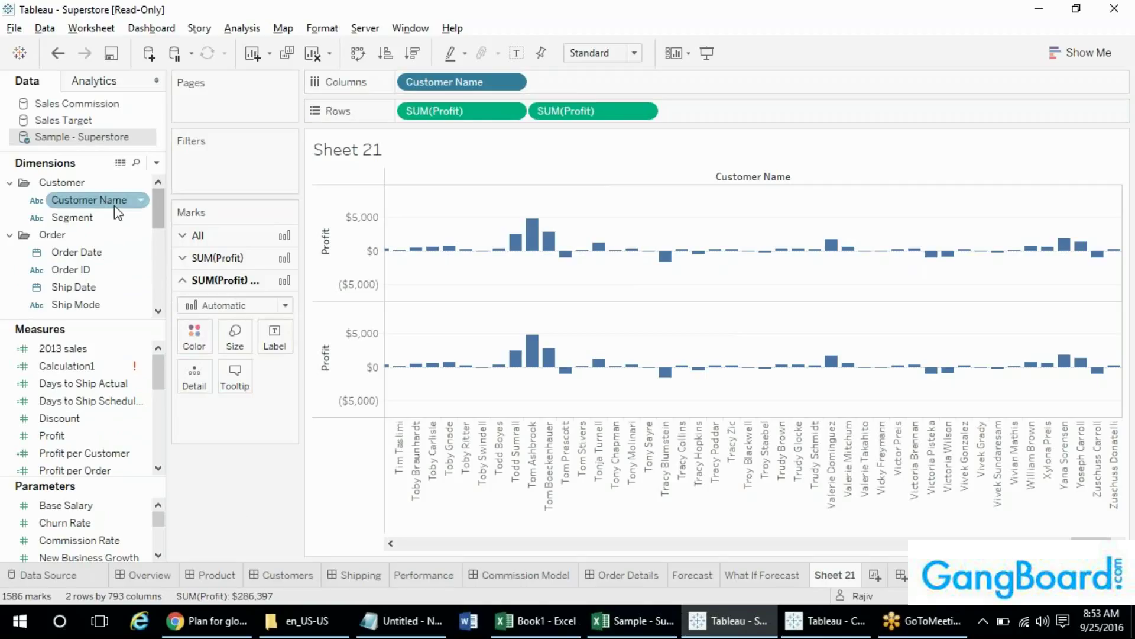
# - Make Customer Name a Count (Distinct) measure, then change it to Count, giving CNT(Customer Name)
pyautogui.rightClick(471, 88)
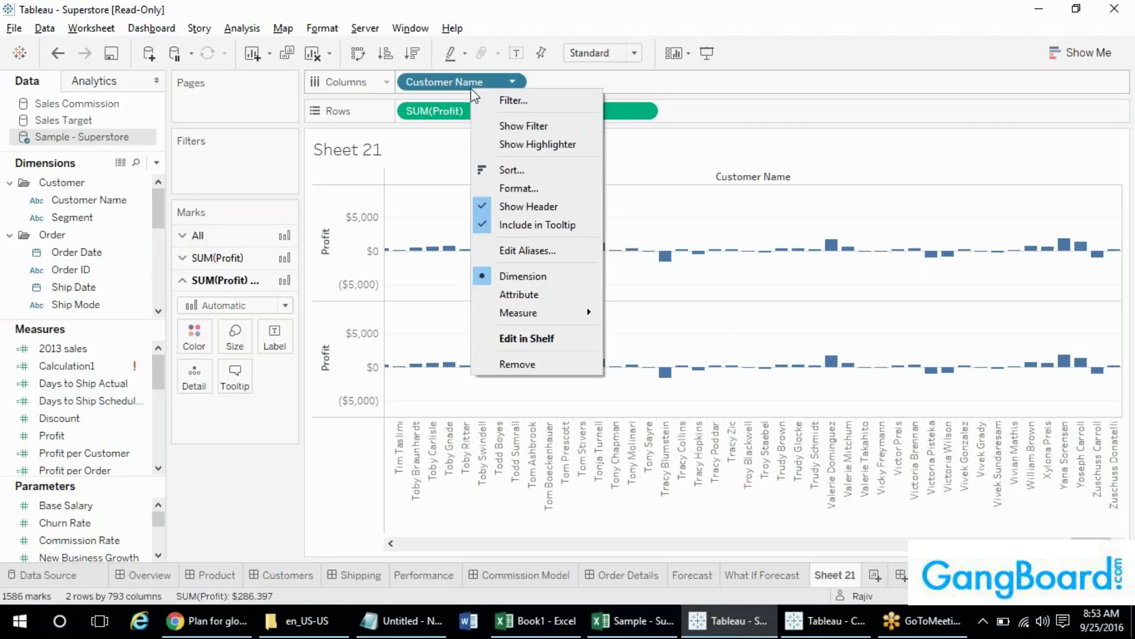
pyautogui.moveTo(519, 313)
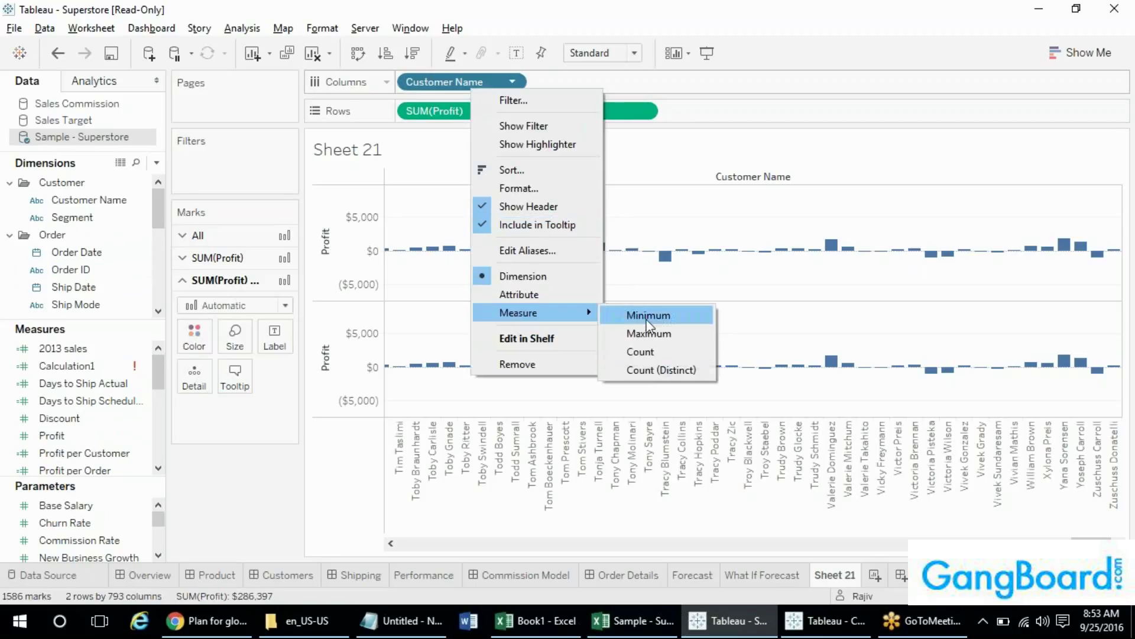
pyautogui.click(646, 372)
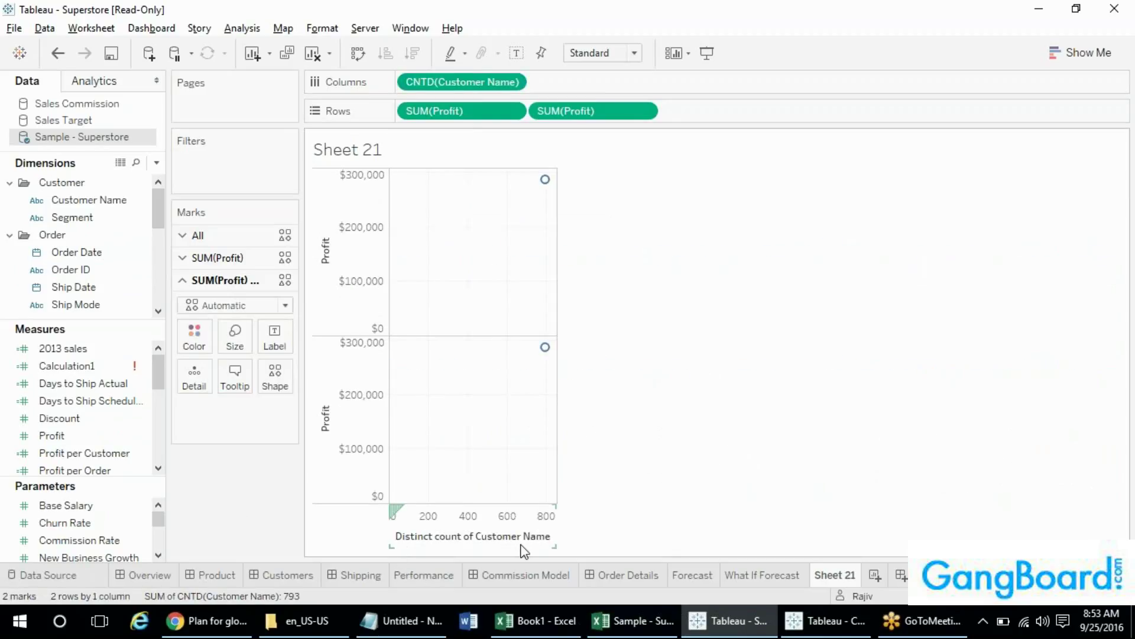
pyautogui.rightClick(461, 85)
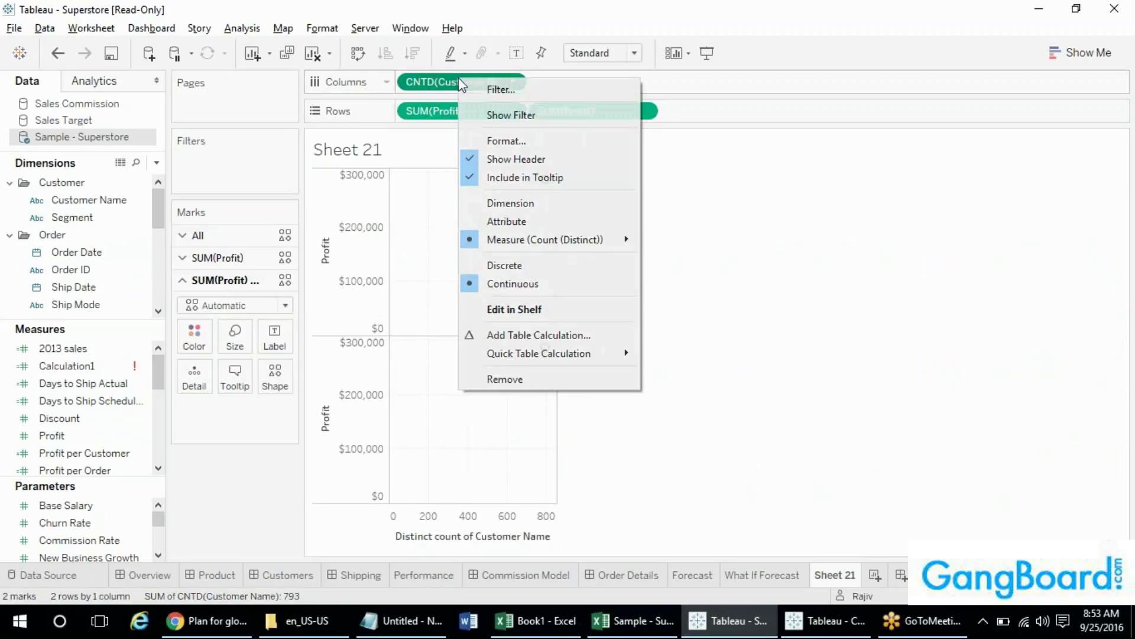
pyautogui.moveTo(606, 240)
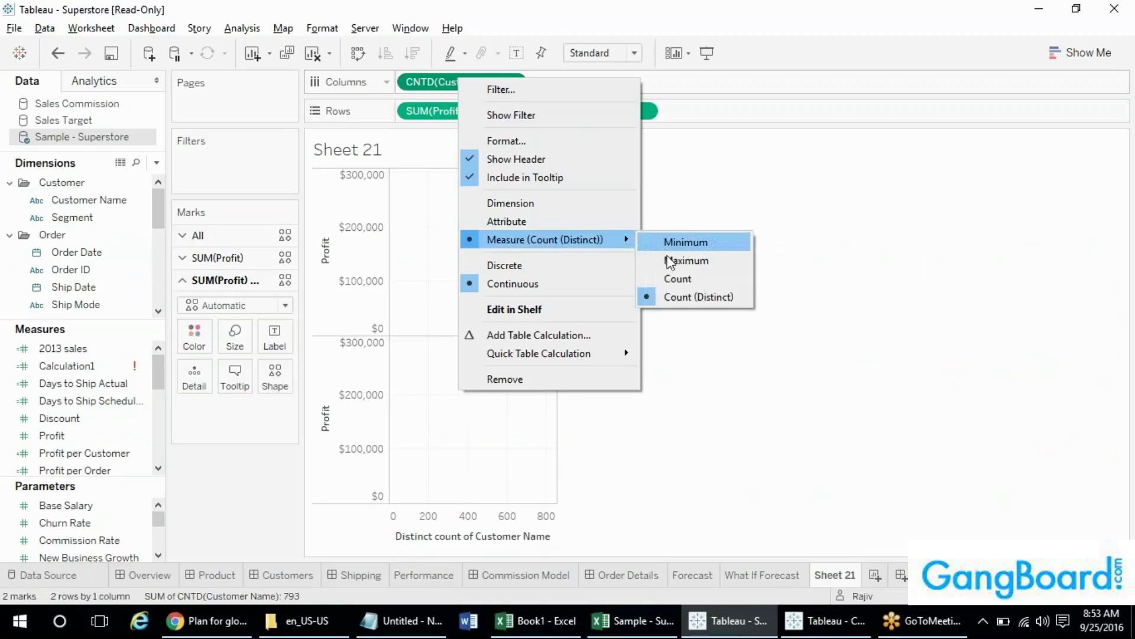
pyautogui.click(677, 279)
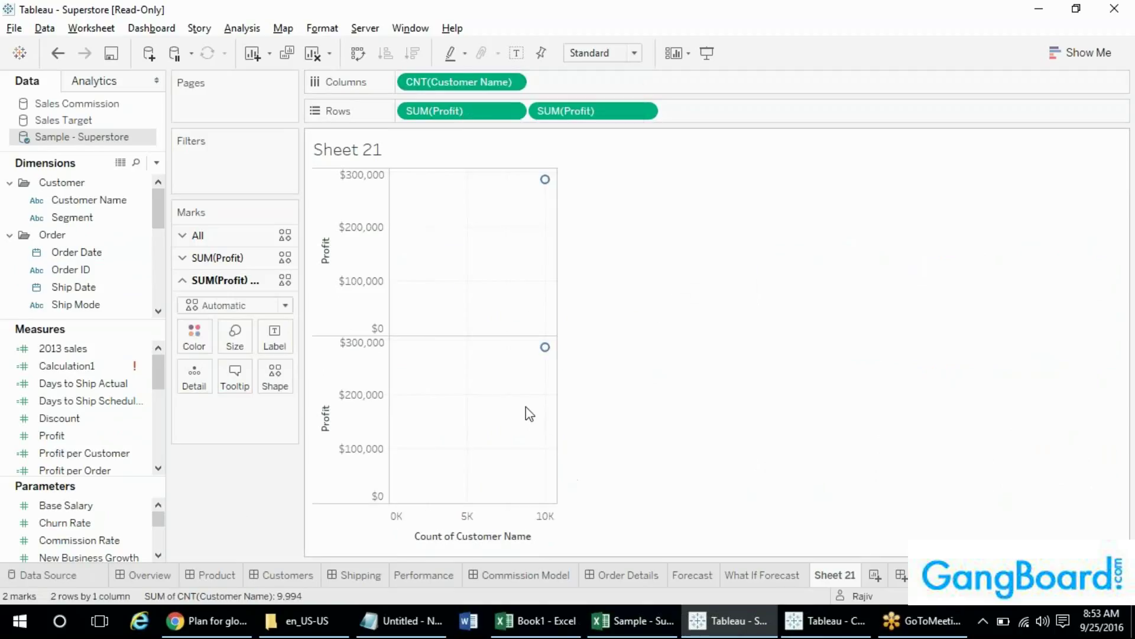
pyautogui.rightClick(438, 79)
pyautogui.moveTo(558, 250)
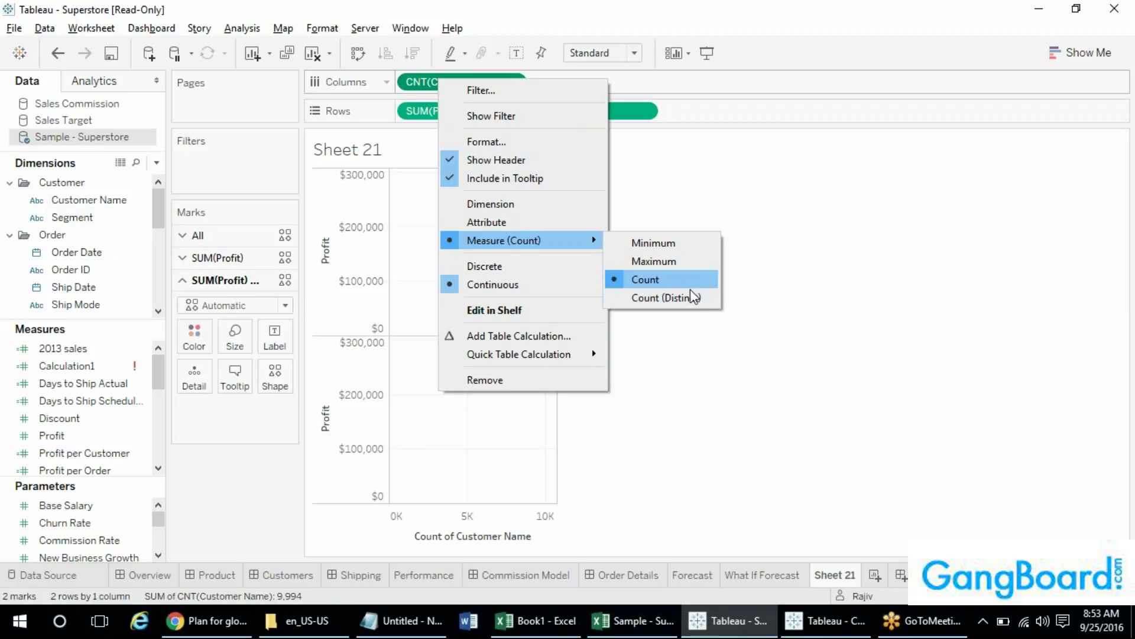
pyautogui.click(731, 310)
pyautogui.rightClick(477, 80)
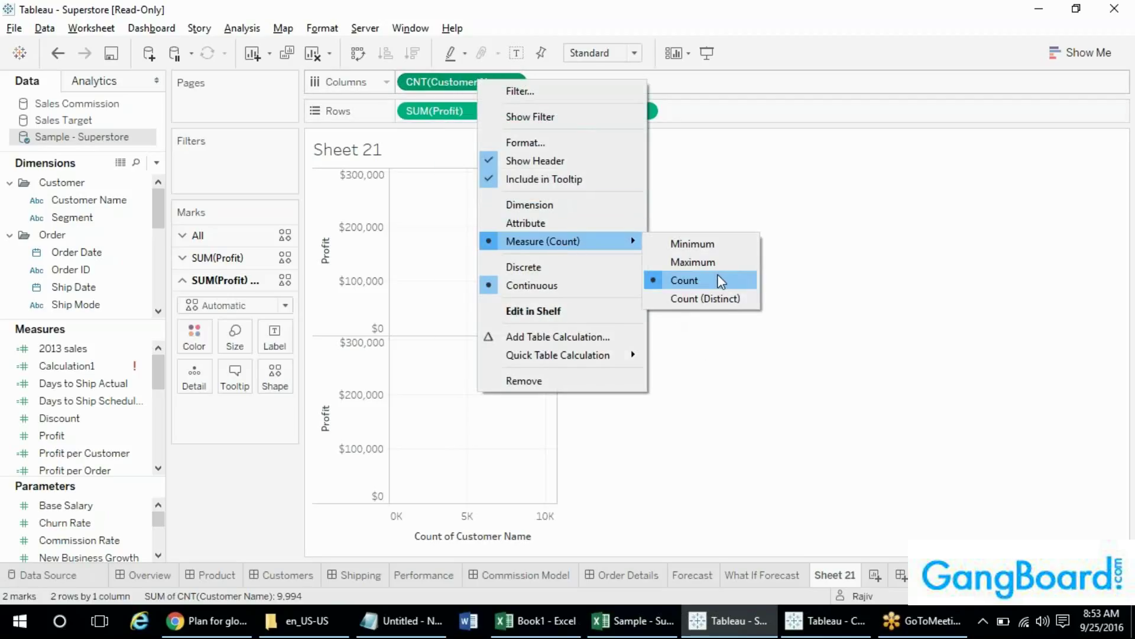
pyautogui.click(598, 481)
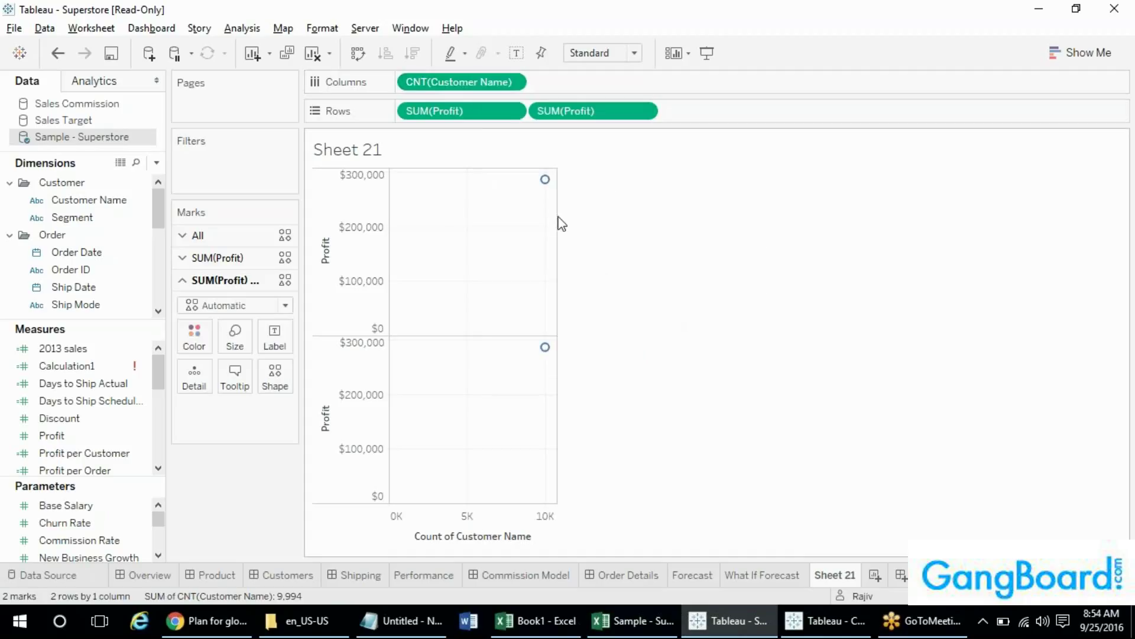
pyautogui.moveTo(548, 188)
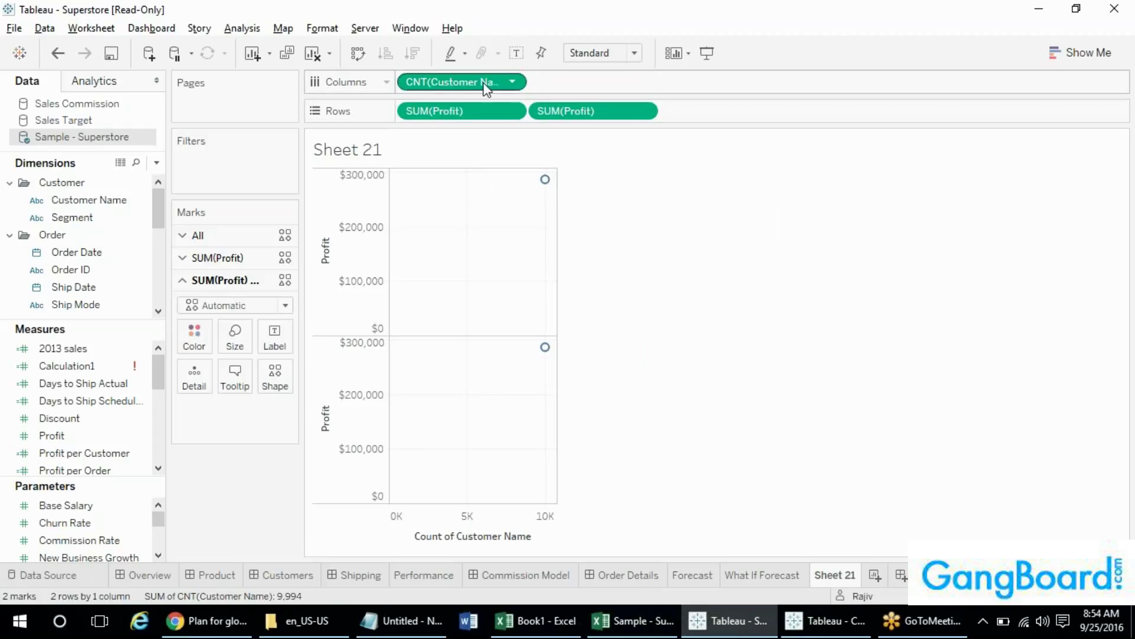
# - Make the first Profit row a dimension and turn CNT(Customer Name) back into the Customer Name dimension
pyautogui.rightClick(439, 114)
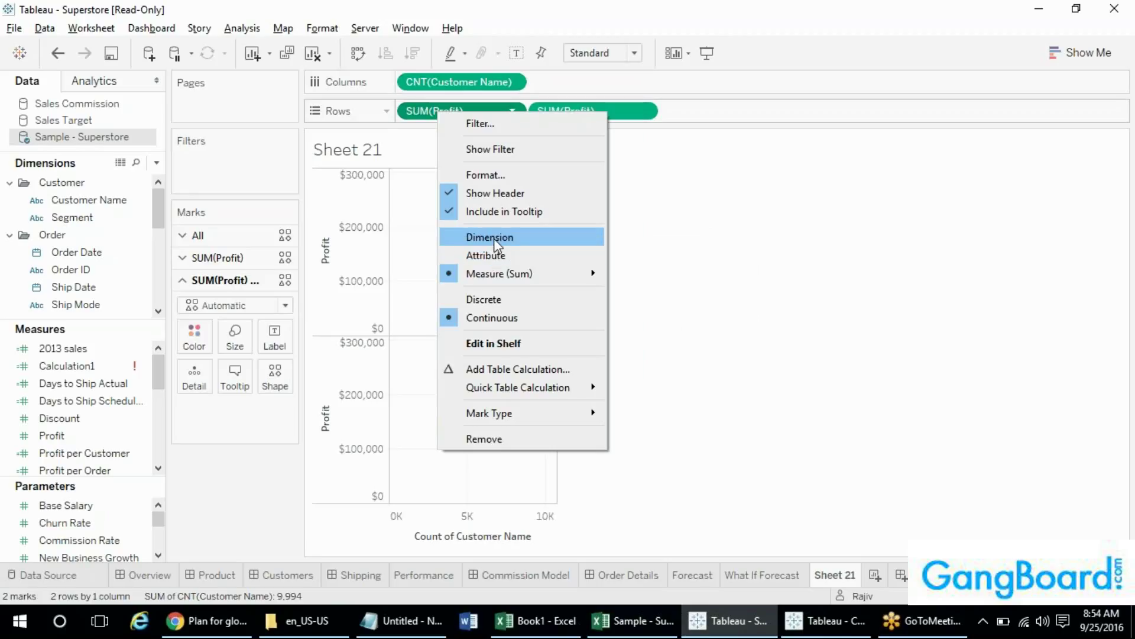
pyautogui.click(516, 234)
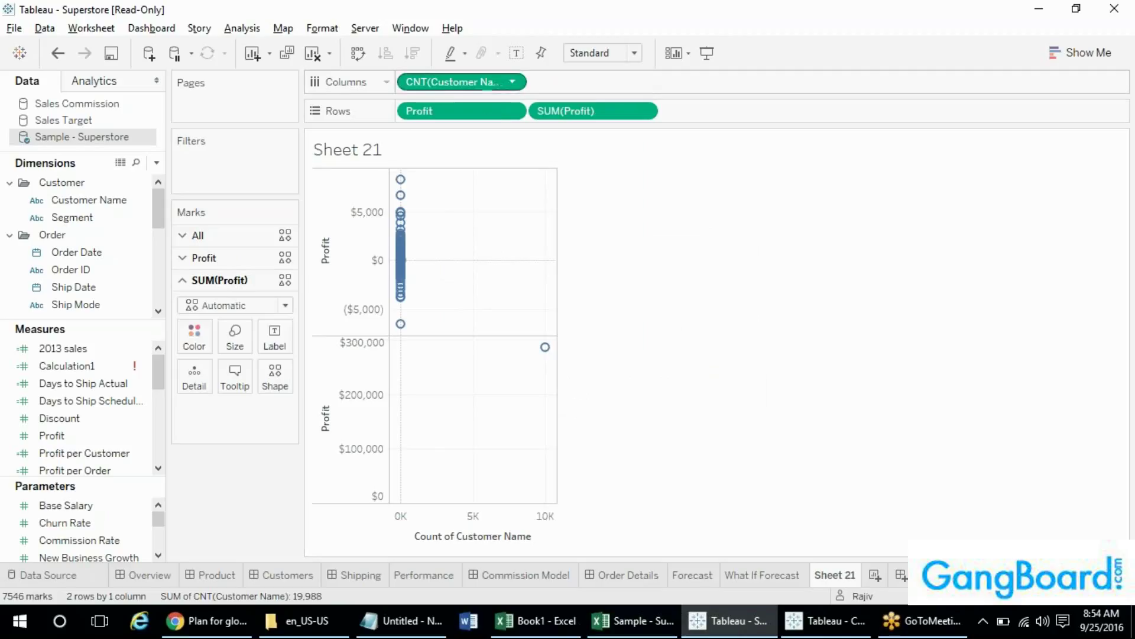
pyautogui.rightClick(477, 82)
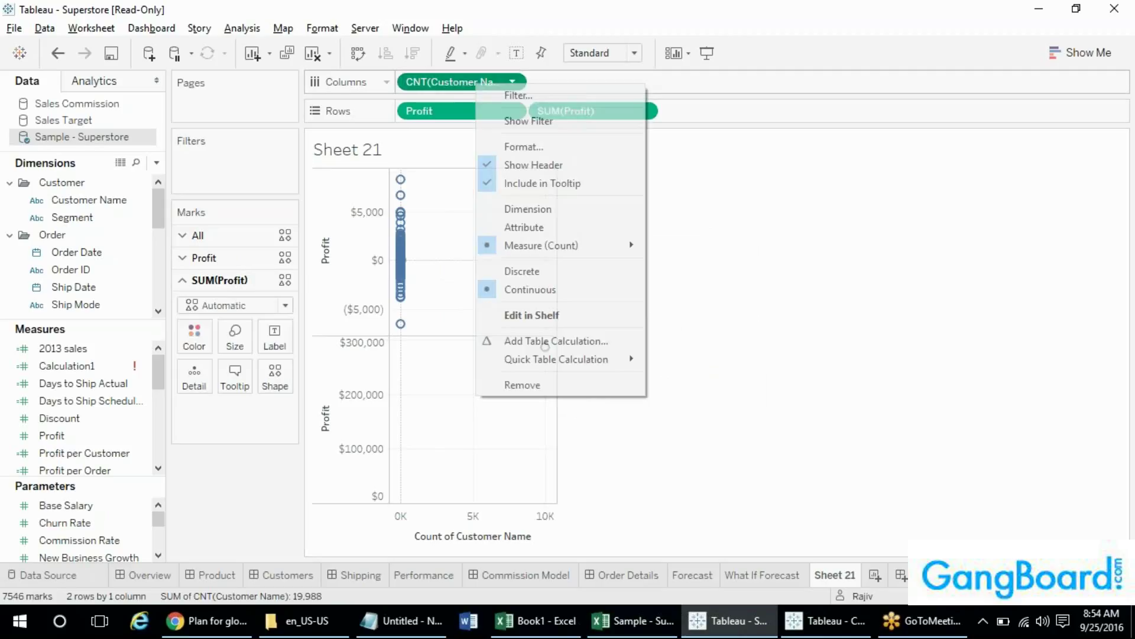
pyautogui.click(562, 215)
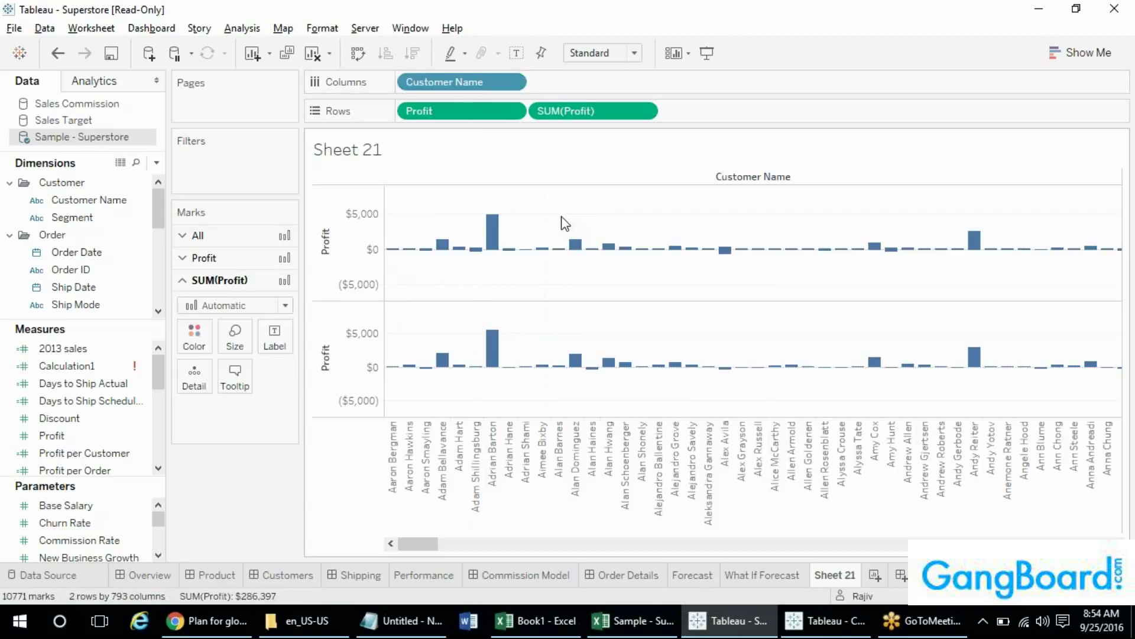
pyautogui.rightClick(477, 111)
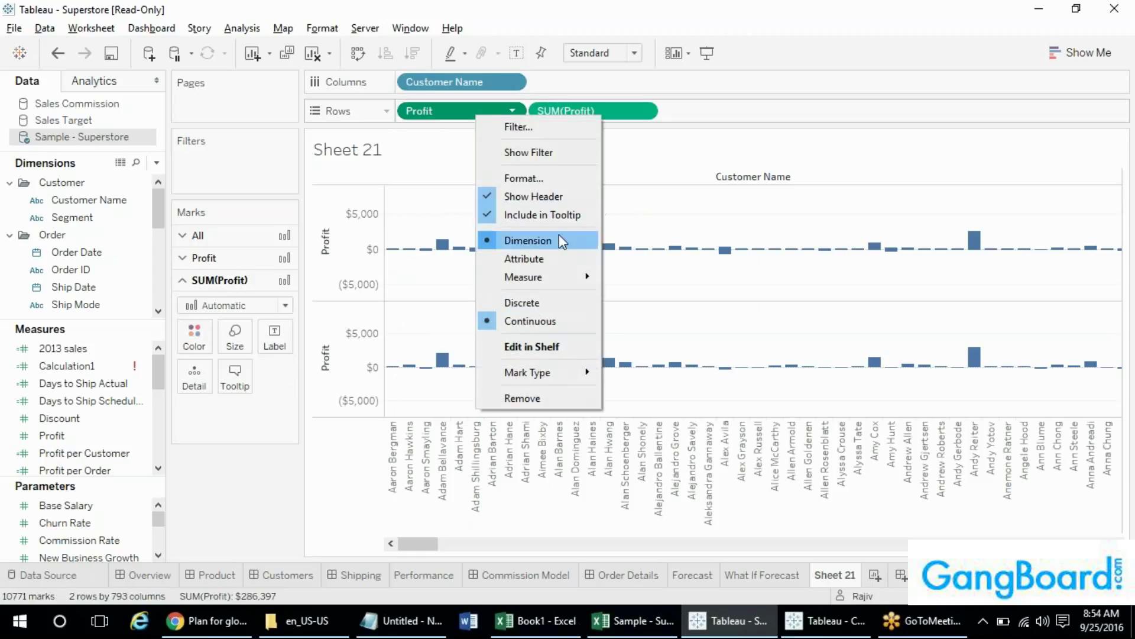
pyautogui.click(630, 224)
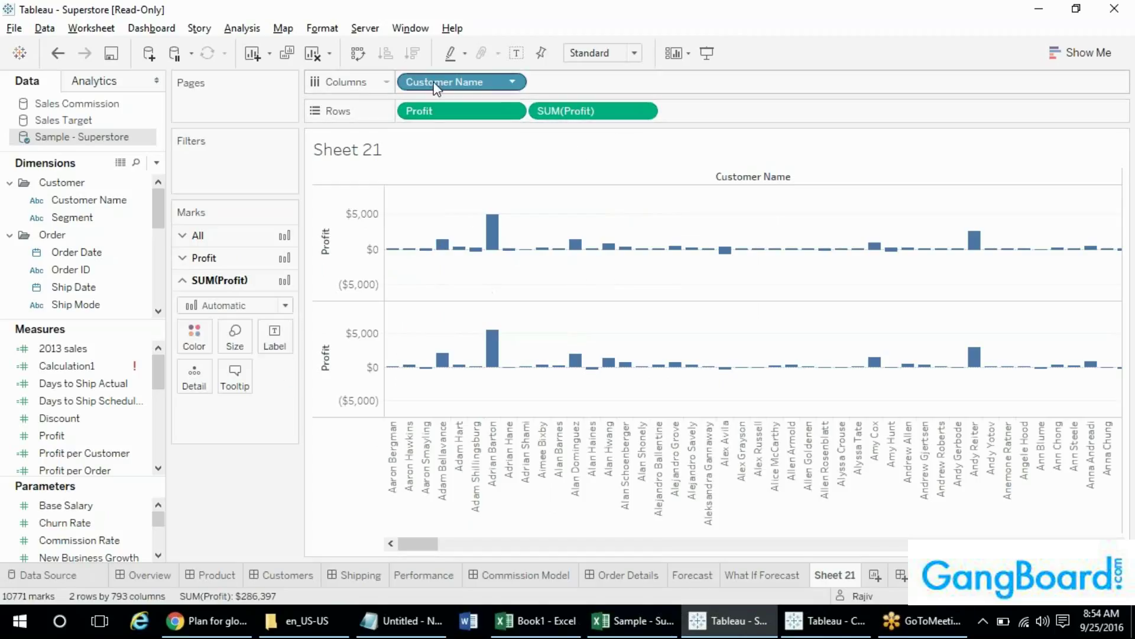
pyautogui.click(65, 307)
pyautogui.moveTo(492, 228)
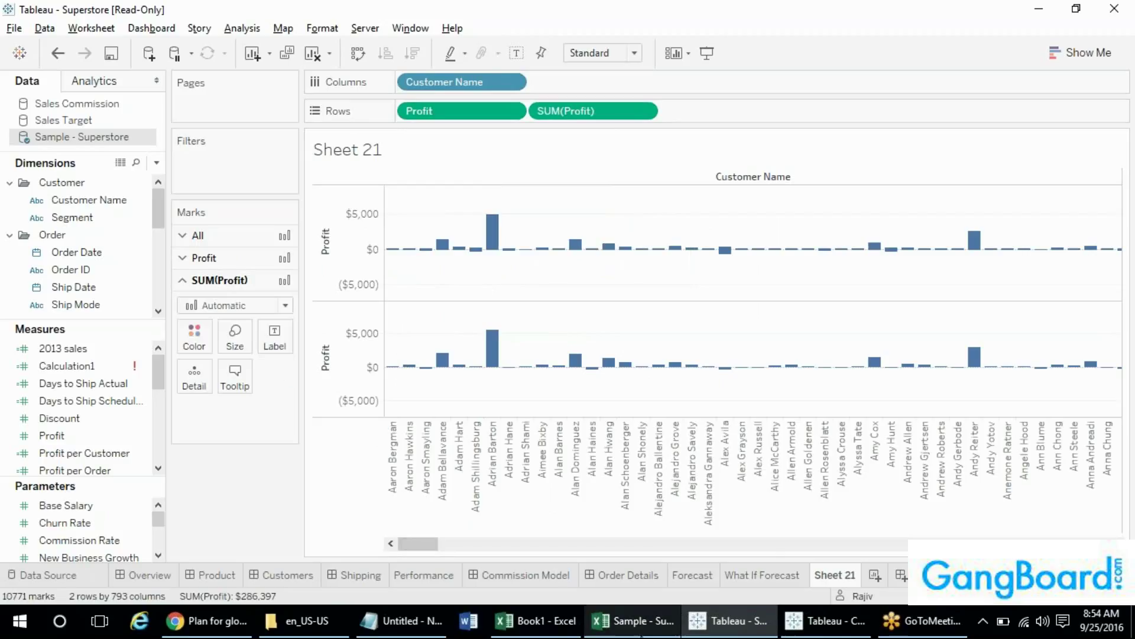
# - Replace Customer Name on Columns with Segment
pyautogui.click(76, 253)
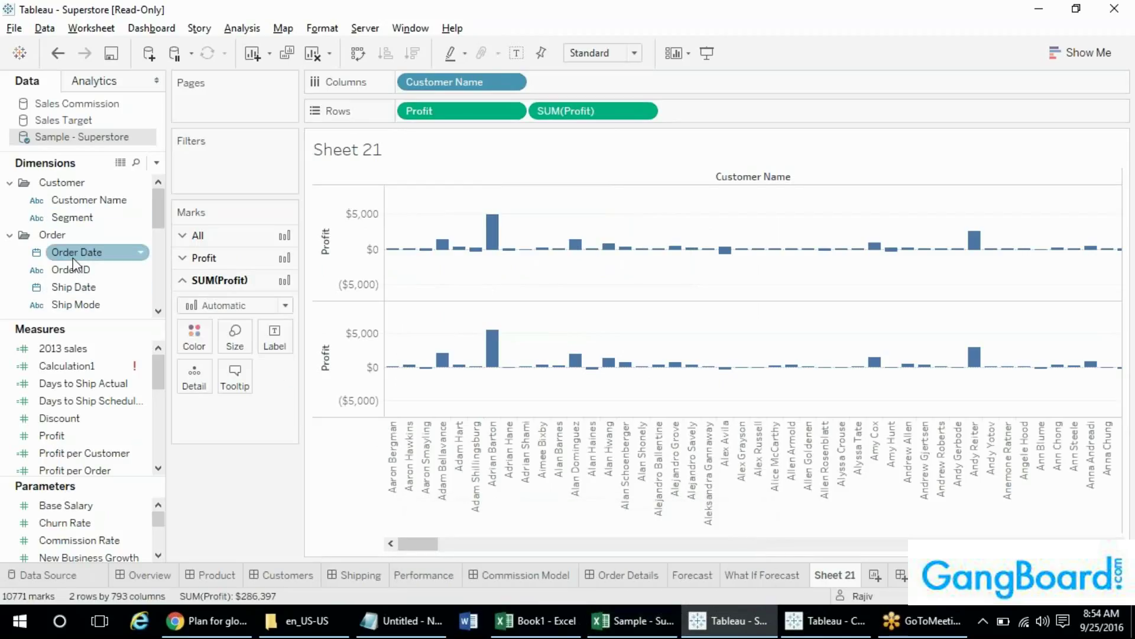
pyautogui.moveTo(72, 217); pyautogui.dragTo(450, 84)
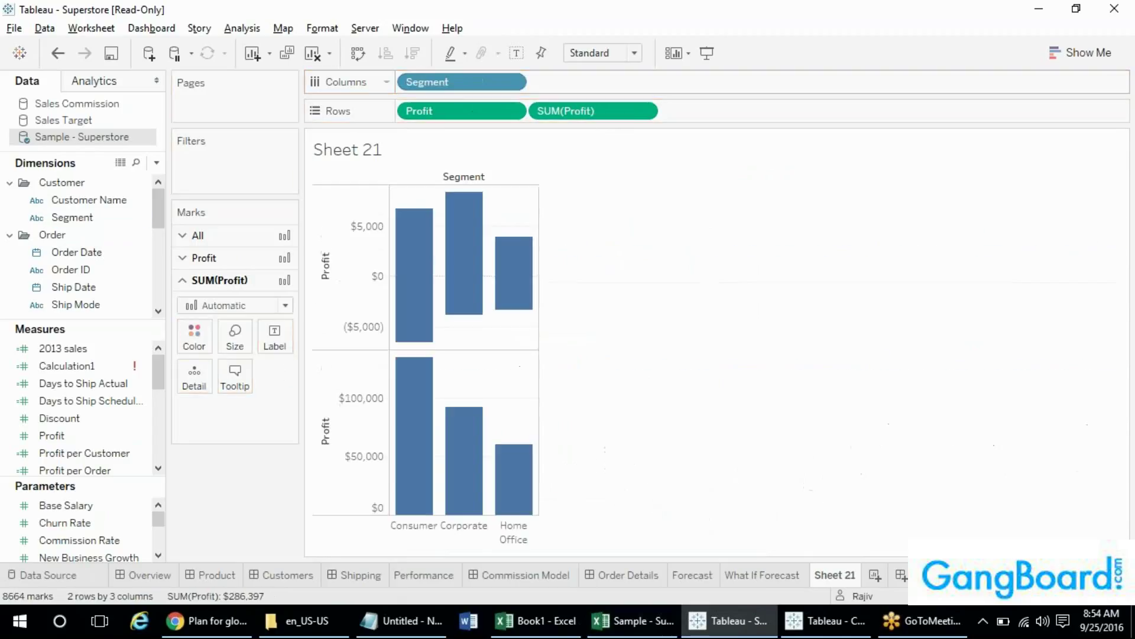
pyautogui.moveTo(418, 458)
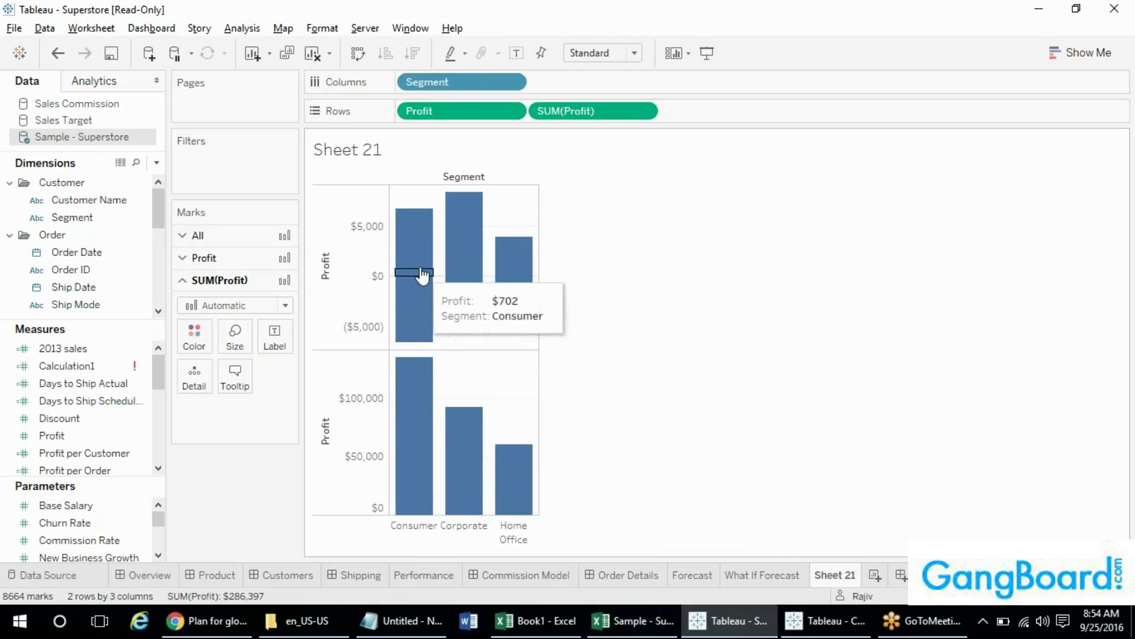
# - Set the upper Profit pane's mark type from Automatic to Line
pyautogui.click(473, 111)
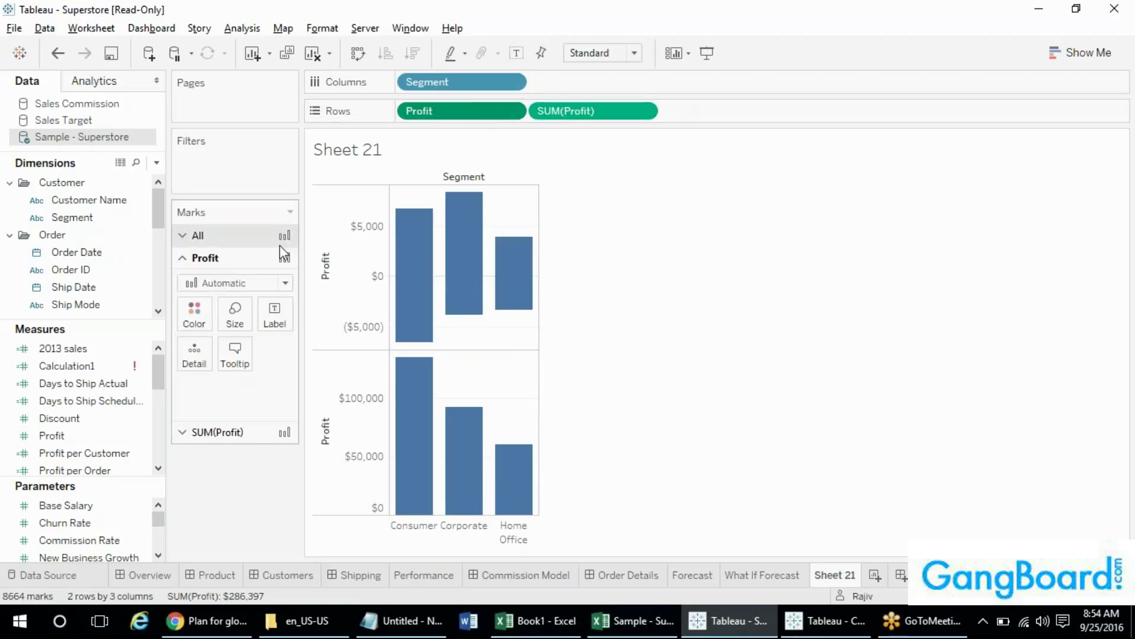
pyautogui.click(251, 282)
pyautogui.click(222, 334)
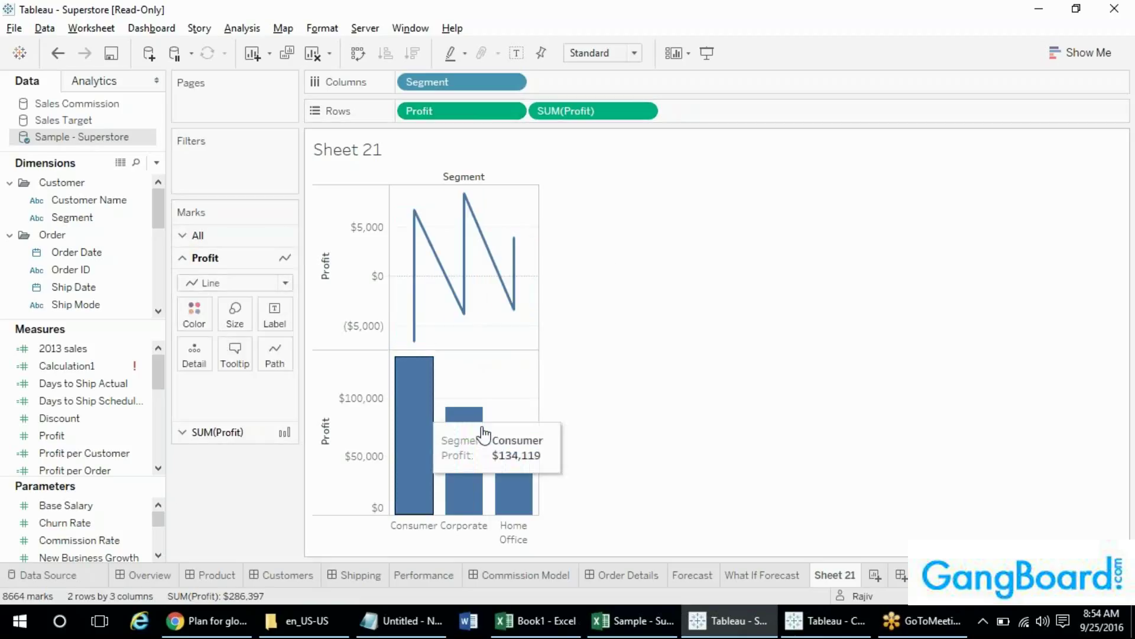
pyautogui.moveTo(509, 450)
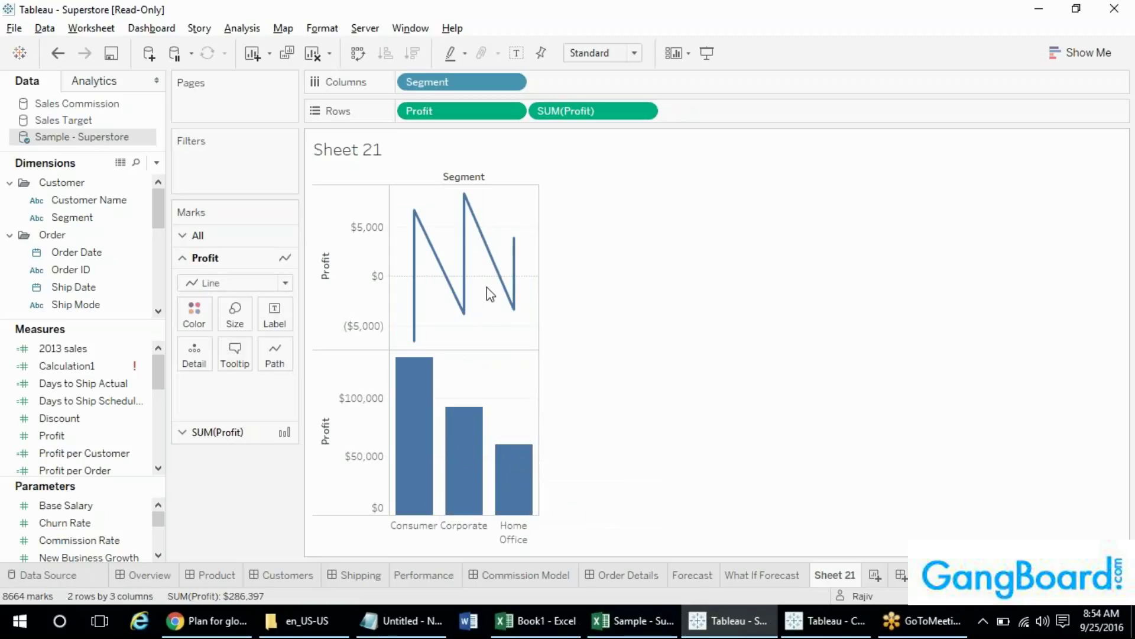
pyautogui.moveTo(417, 395)
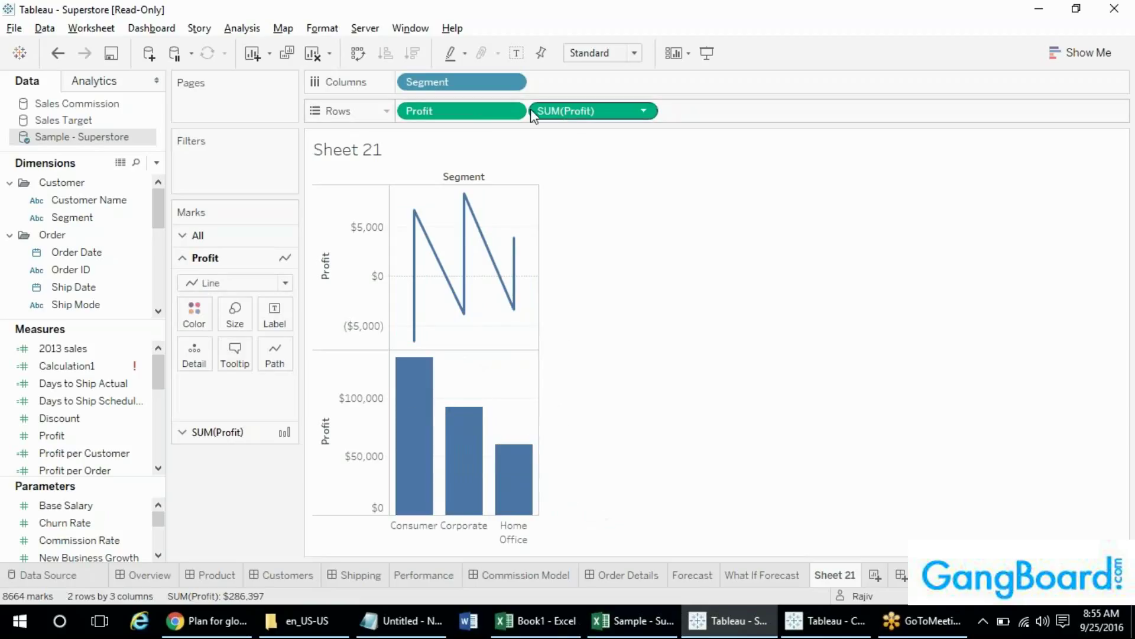
pyautogui.rightClick(593, 114)
pyautogui.moveTo(732, 385)
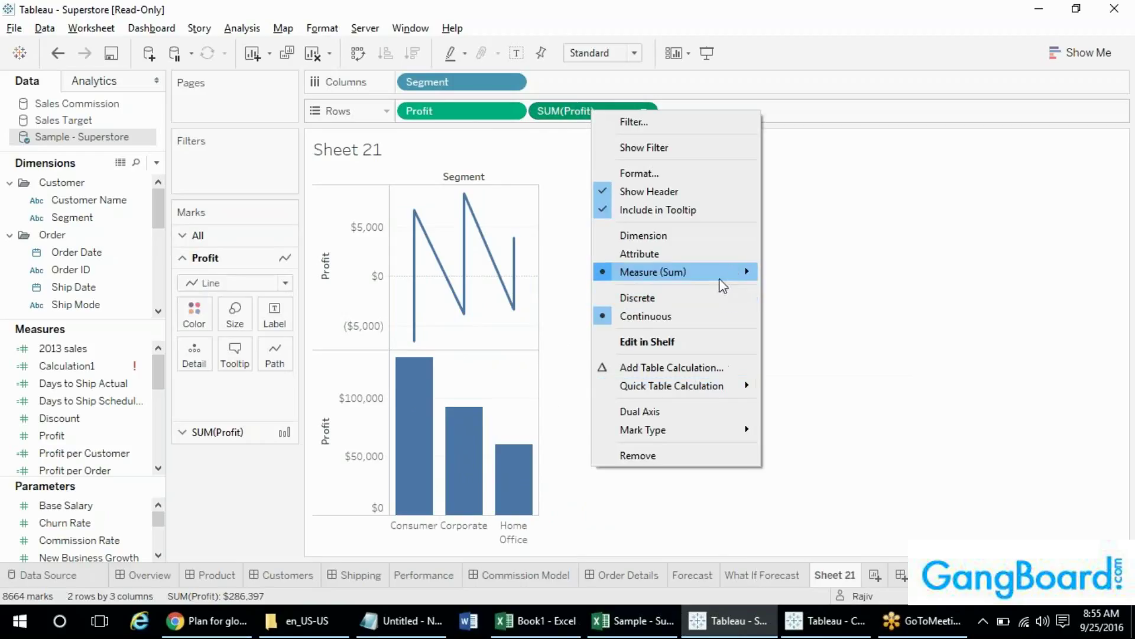
pyautogui.moveTo(733, 273)
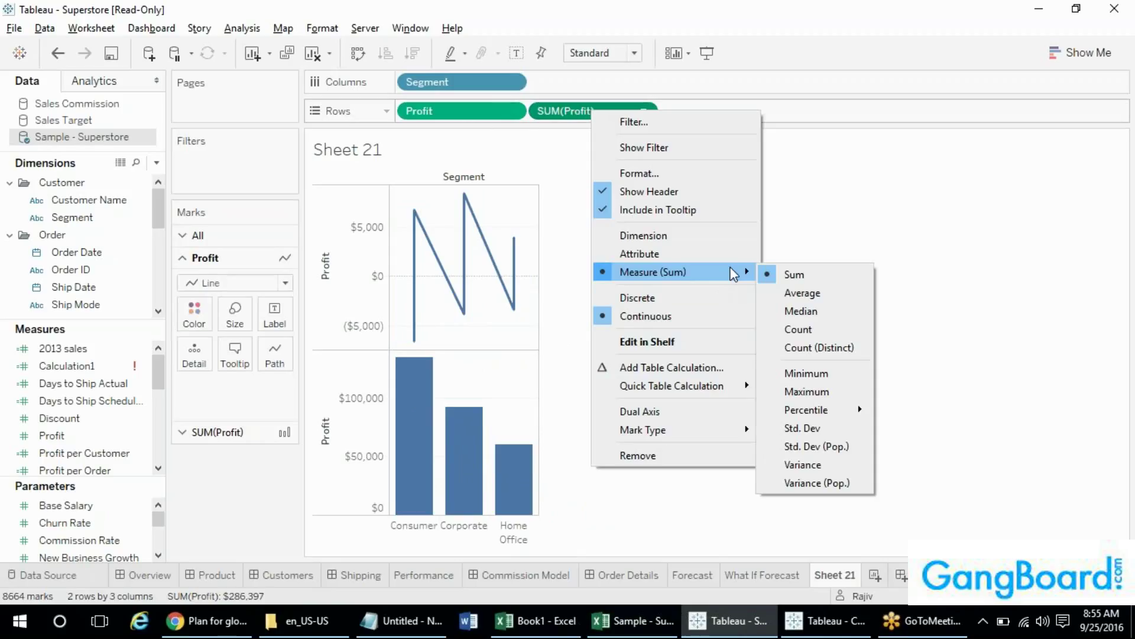
pyautogui.click(550, 117)
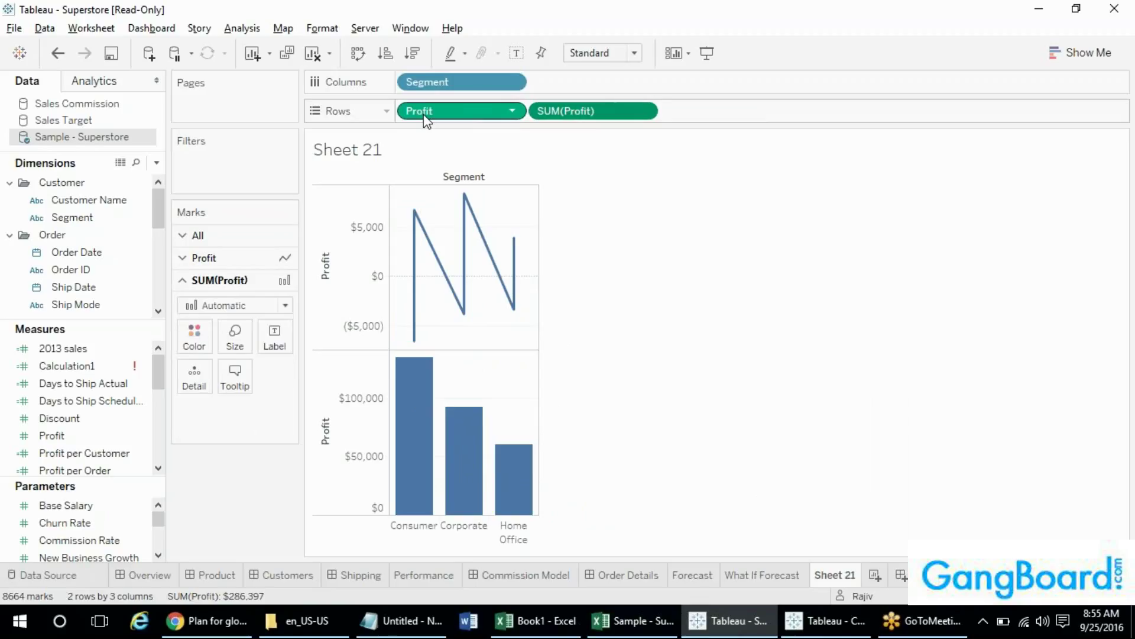
# - Set Profit to Attribute and put Customer Name on Rows in its place
pyautogui.moveTo(417, 210)
pyautogui.rightClick(458, 113)
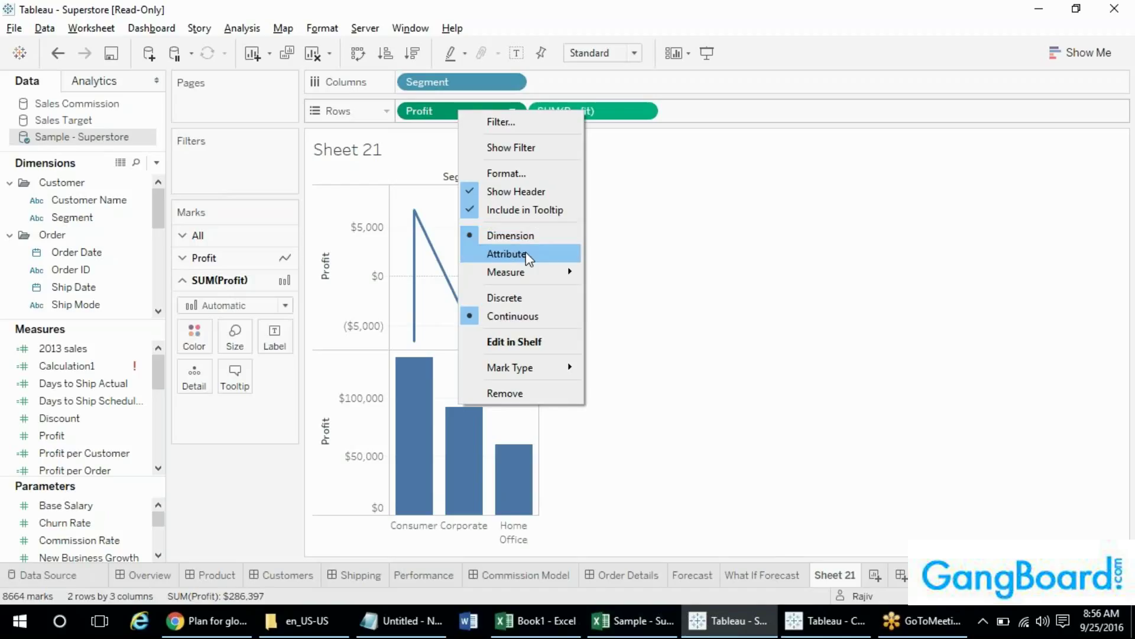
pyautogui.click(506, 253)
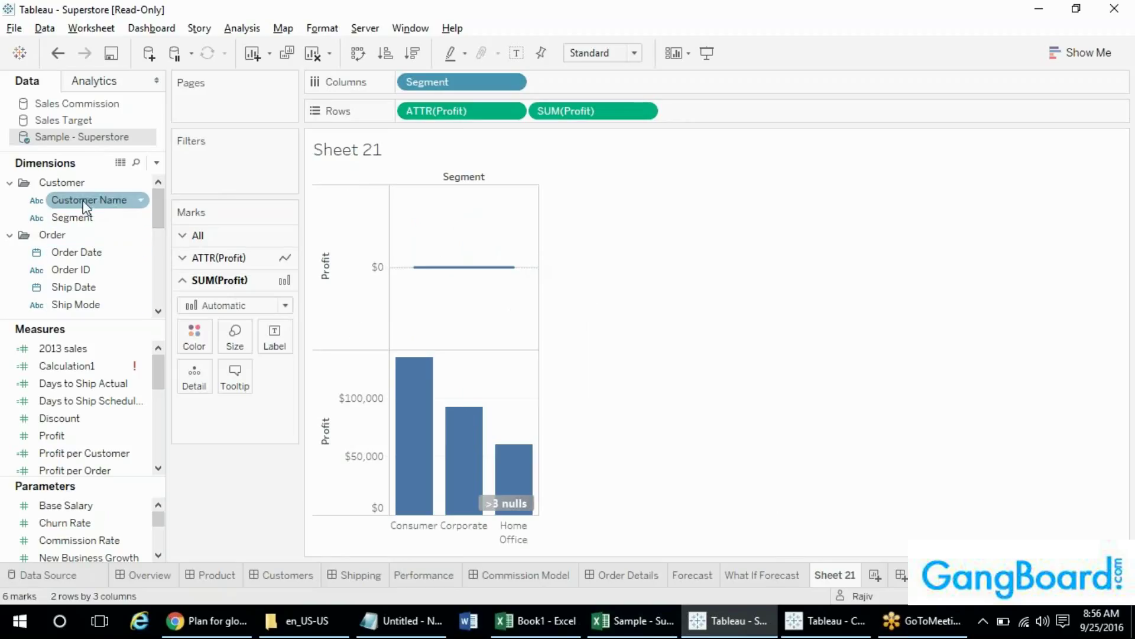
pyautogui.moveTo(85, 204); pyautogui.dragTo(710, 206)
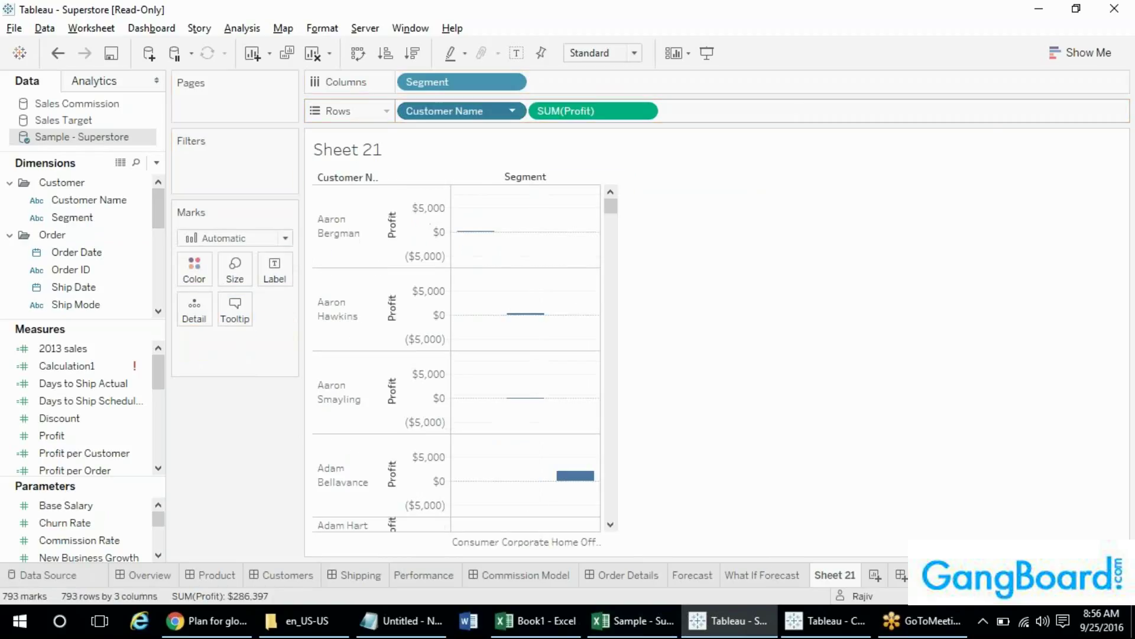
# - Make Customer Name an attribute, revert it to a dimension, then set it to ATTR(Customer Name) again
pyautogui.rightClick(457, 111)
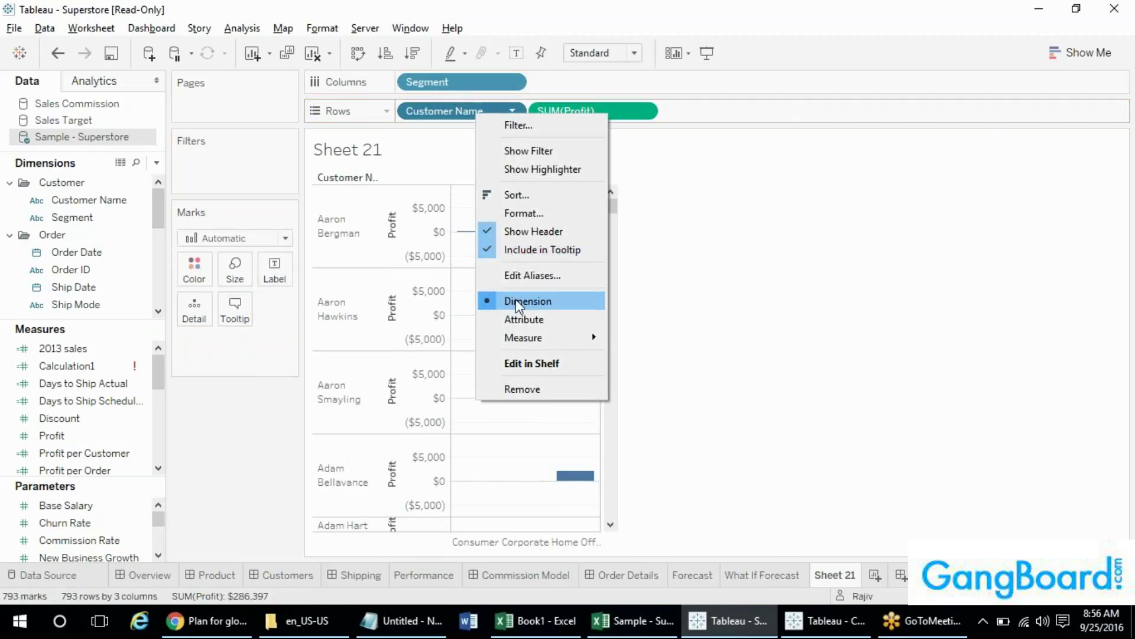
pyautogui.click(524, 320)
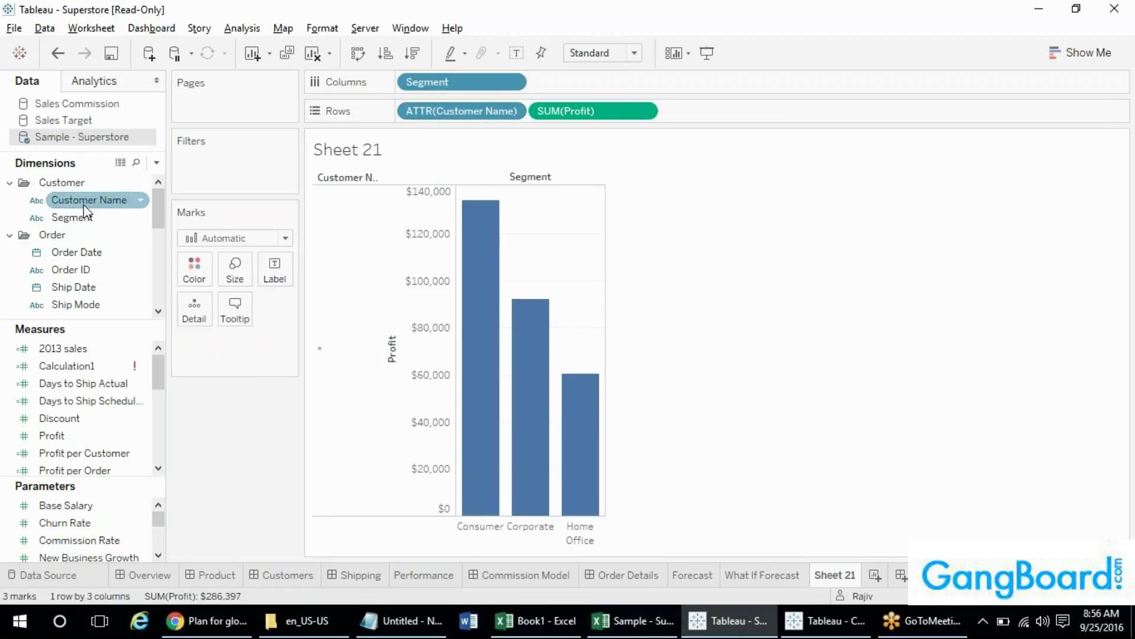
pyautogui.rightClick(460, 115)
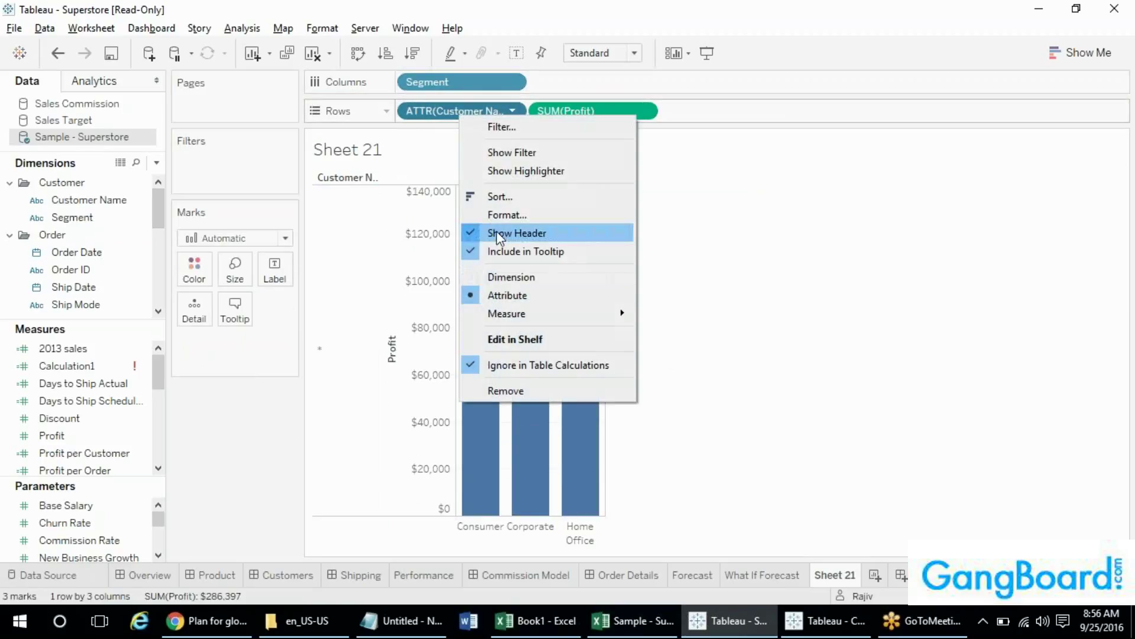
pyautogui.click(488, 278)
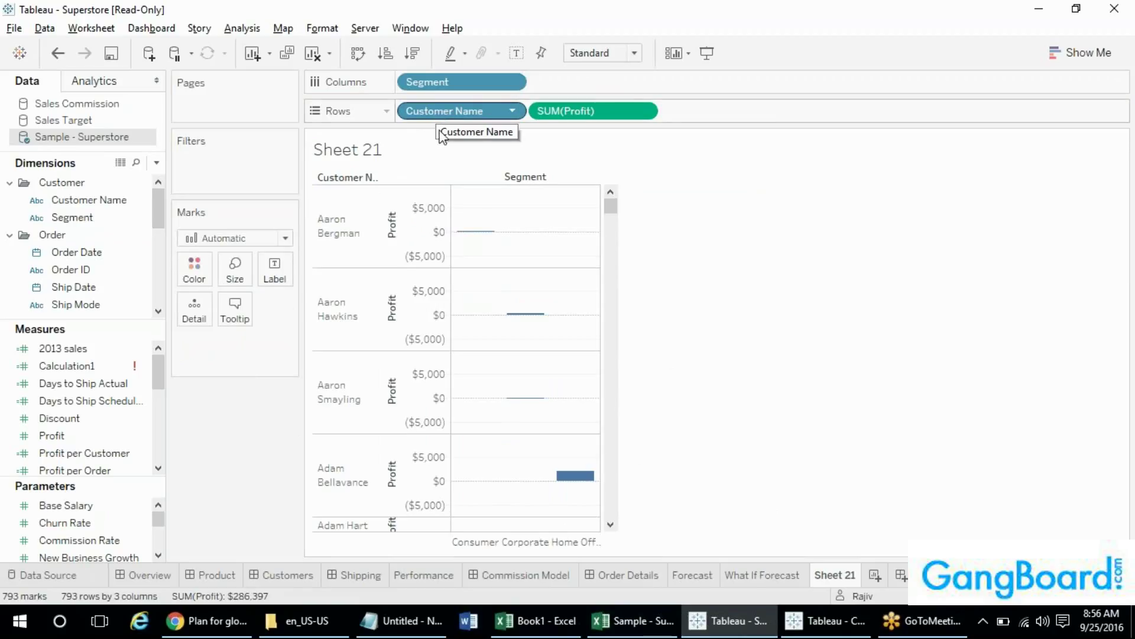
pyautogui.moveTo(469, 245)
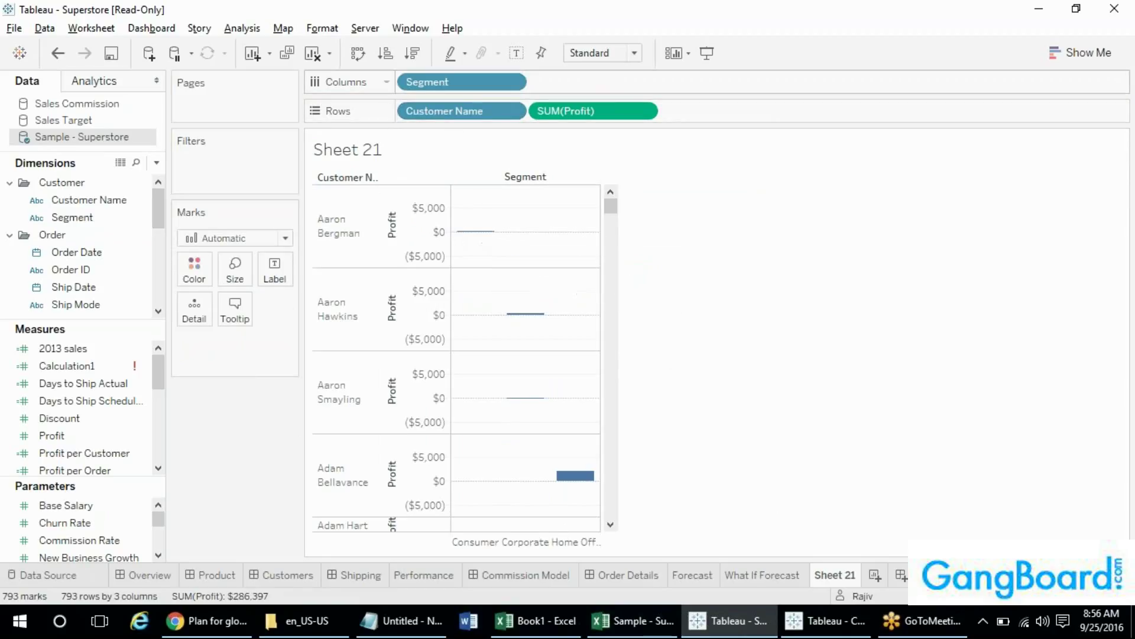
pyautogui.rightClick(430, 119)
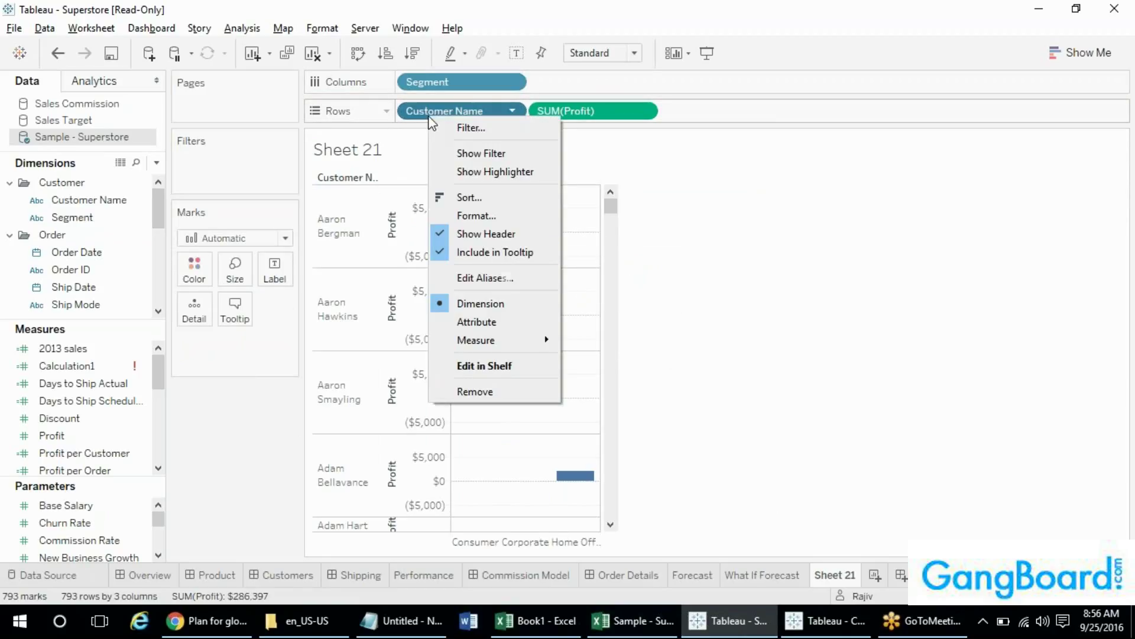
pyautogui.click(484, 323)
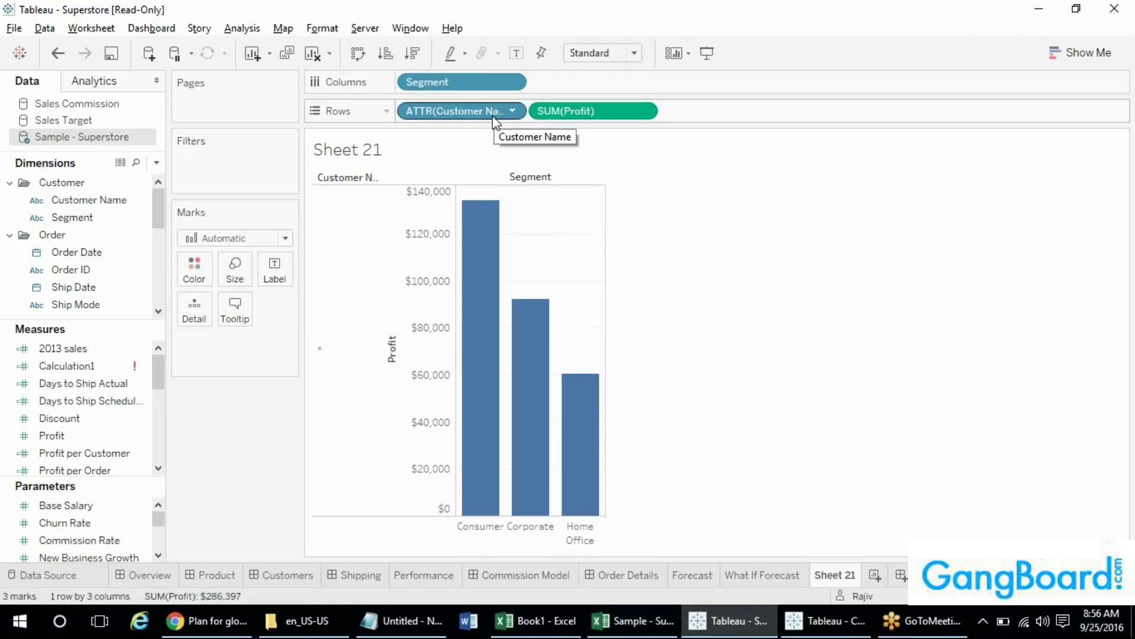
# - Filter Sheet 21 to just the first customer, then remove the Customer Name filter
pyautogui.moveTo(89, 200); pyautogui.dragTo(248, 158)
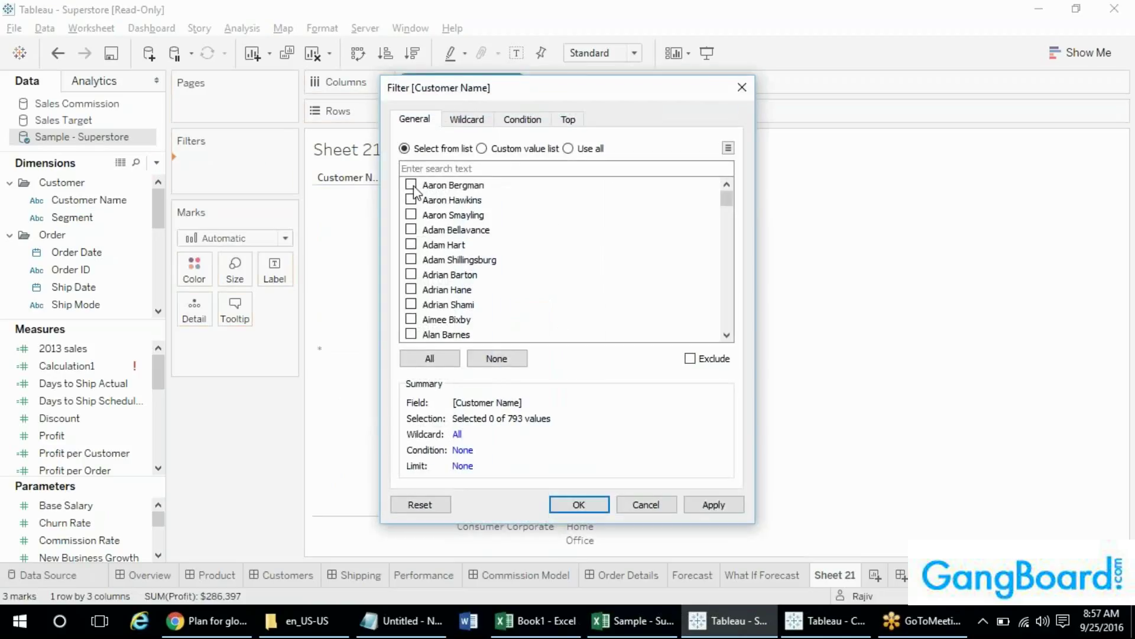
pyautogui.moveTo(495, 100); pyautogui.dragTo(668, 108)
pyautogui.click(583, 194)
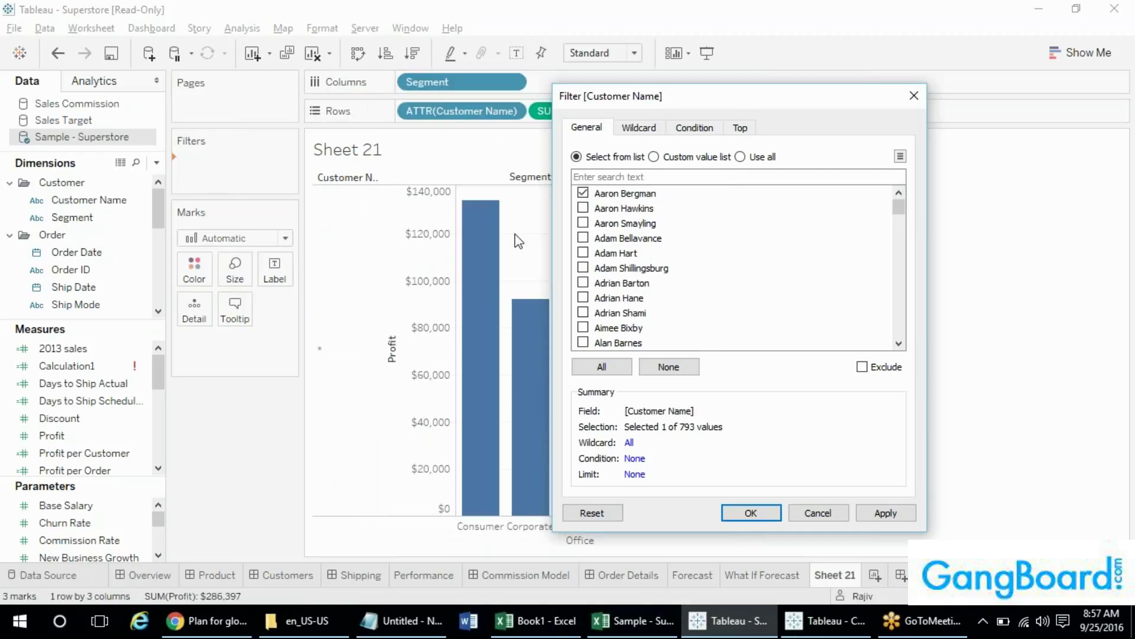
pyautogui.click(771, 517)
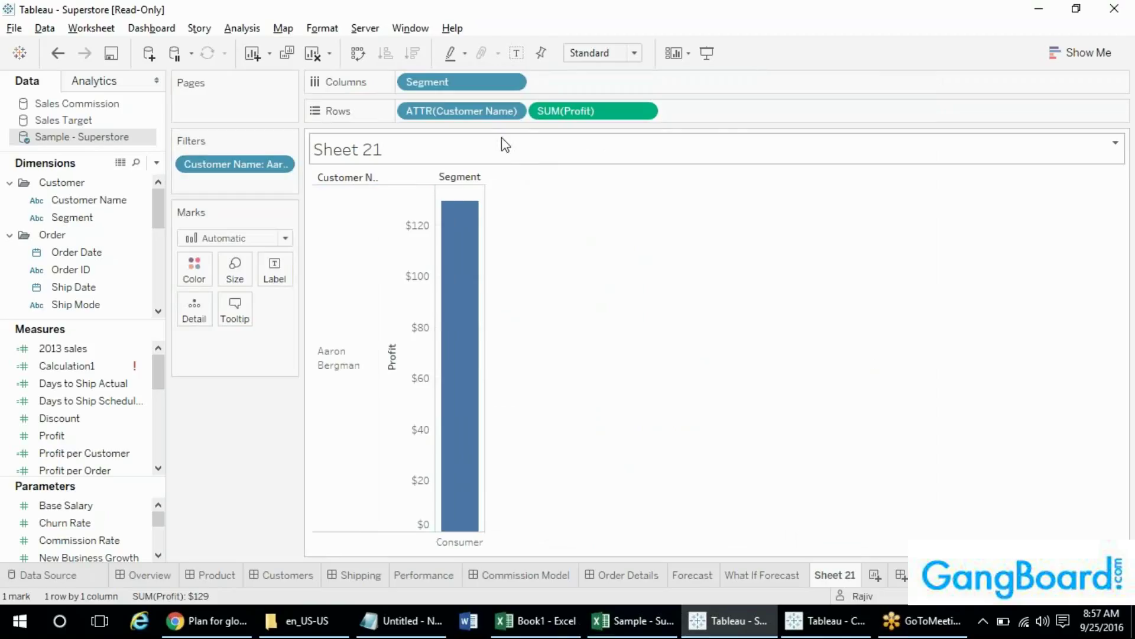
pyautogui.moveTo(468, 207)
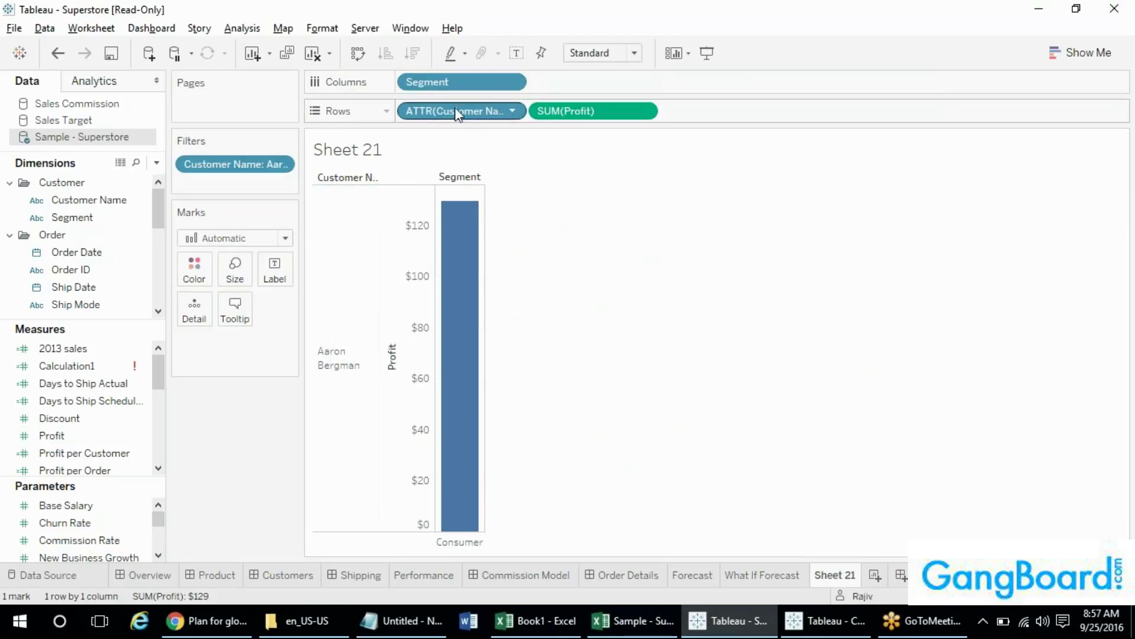
pyautogui.moveTo(459, 111); pyautogui.dragTo(243, 462)
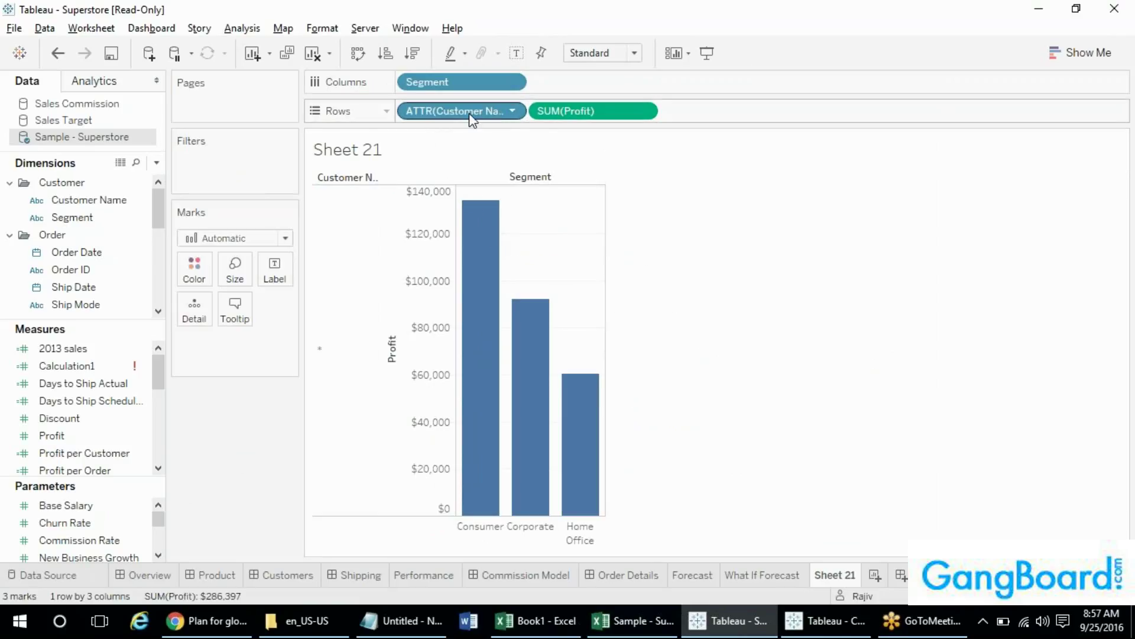
# - Move ATTR(Customer Name) from Rows onto Tooltip, briefly trying Detail, so tooltips show Customer Name *
pyautogui.moveTo(471, 118); pyautogui.dragTo(239, 307)
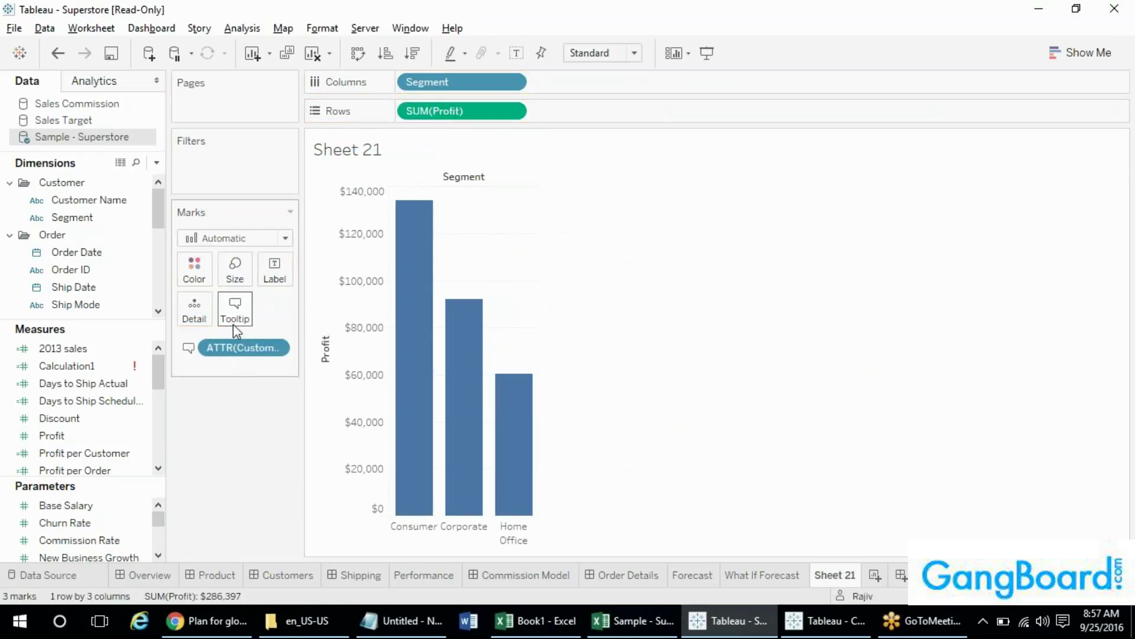
pyautogui.moveTo(416, 283)
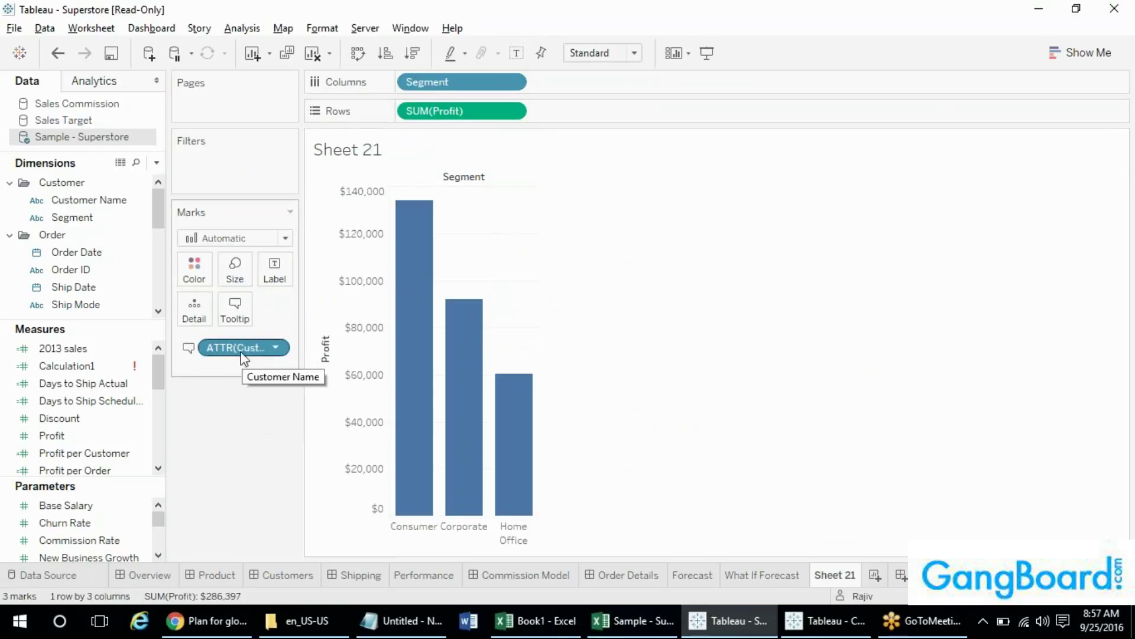
pyautogui.moveTo(240, 347); pyautogui.dragTo(350, 313)
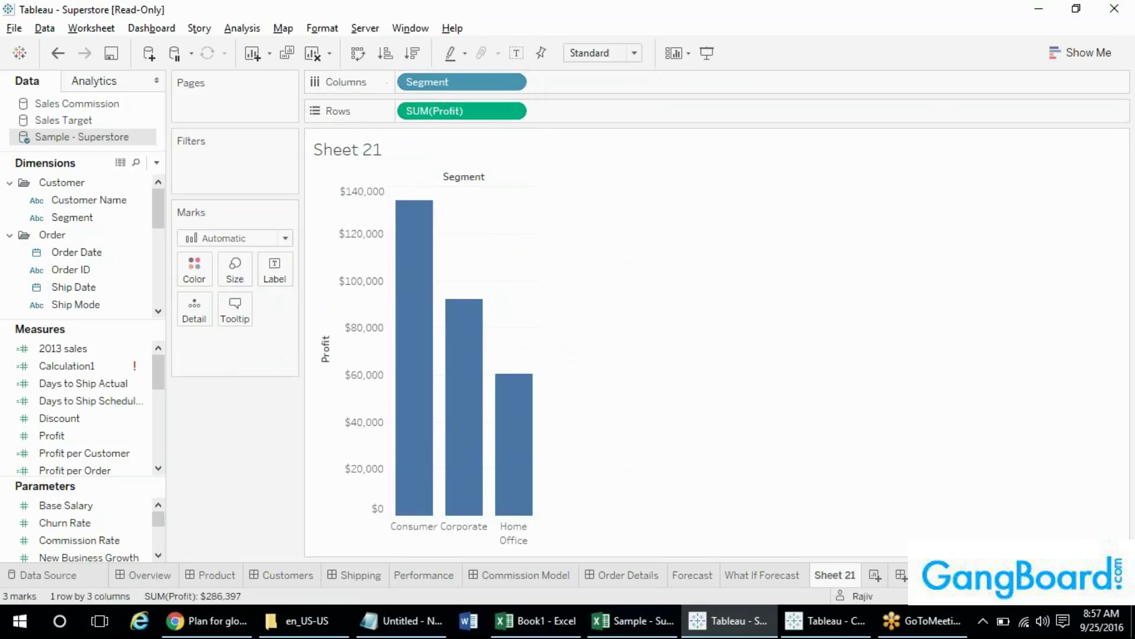
pyautogui.moveTo(425, 237)
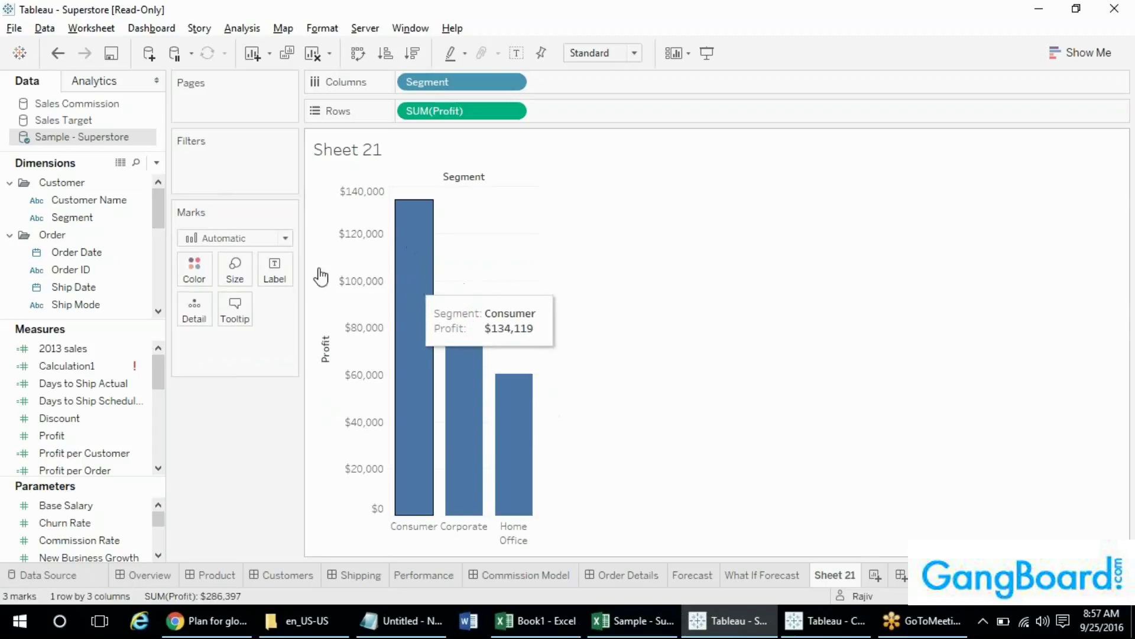
pyautogui.moveTo(52, 201); pyautogui.dragTo(194, 310)
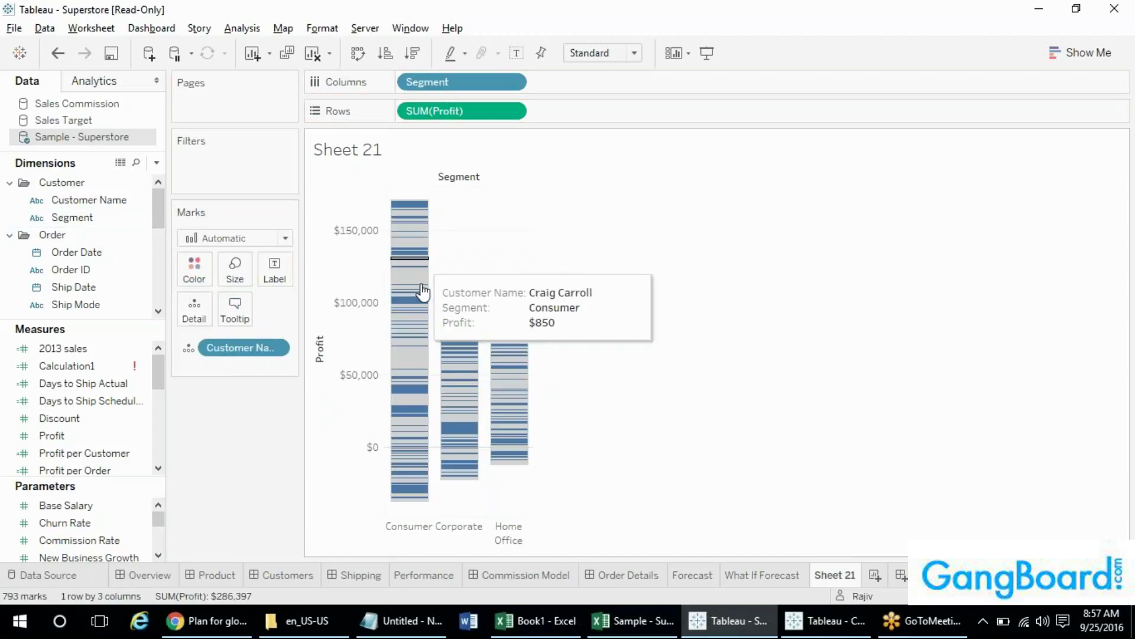
pyautogui.moveTo(236, 348); pyautogui.dragTo(250, 430)
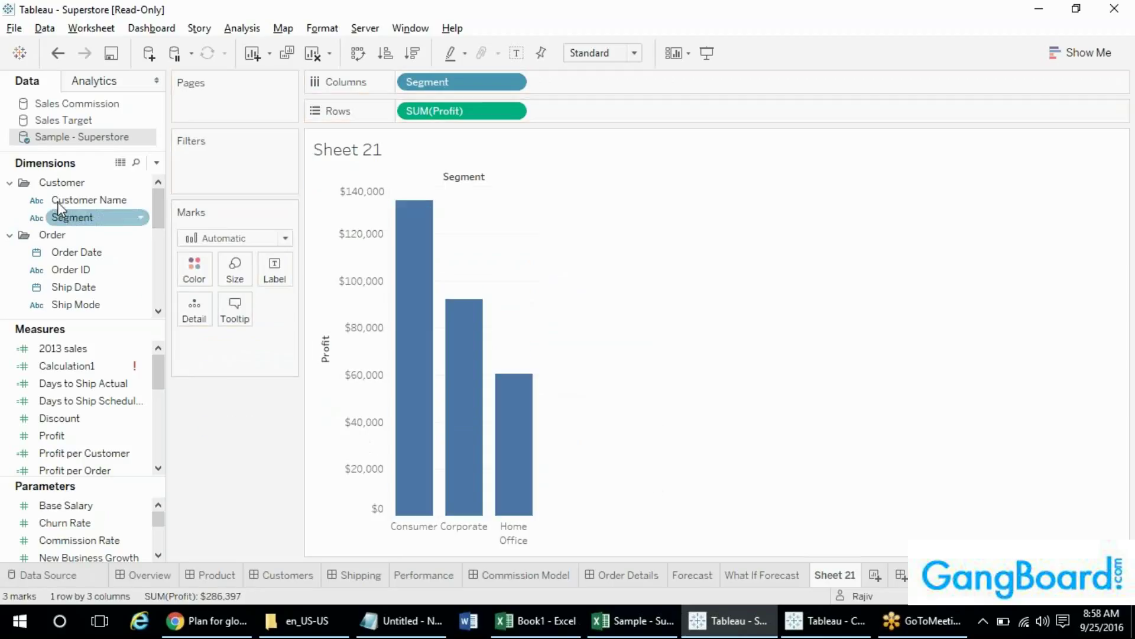
pyautogui.moveTo(52, 199); pyautogui.dragTo(235, 306)
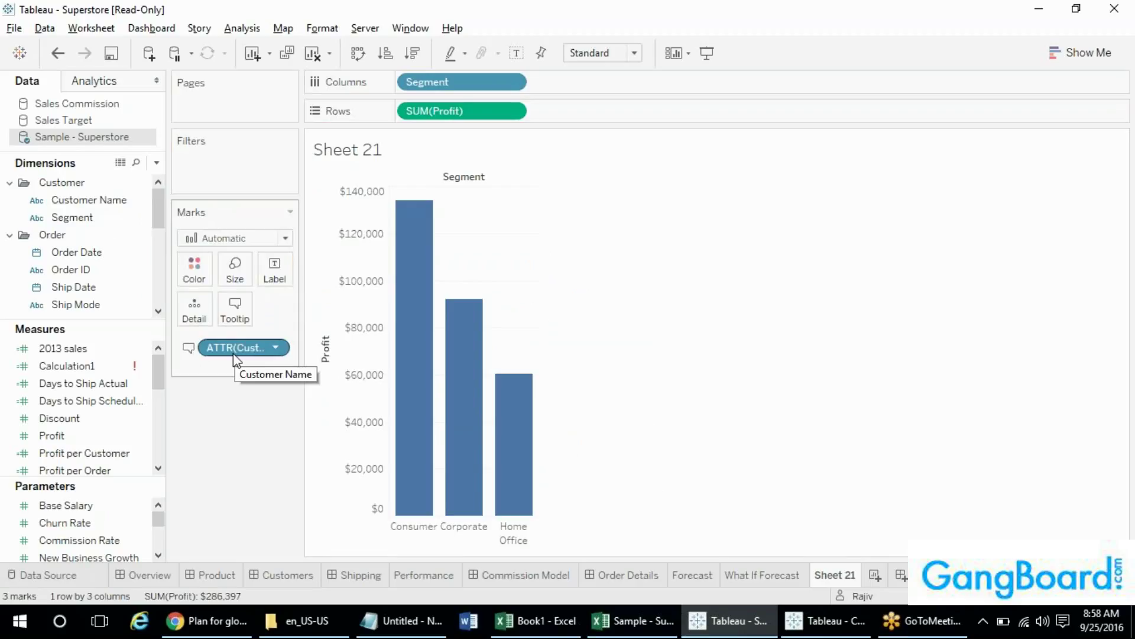
pyautogui.moveTo(405, 238)
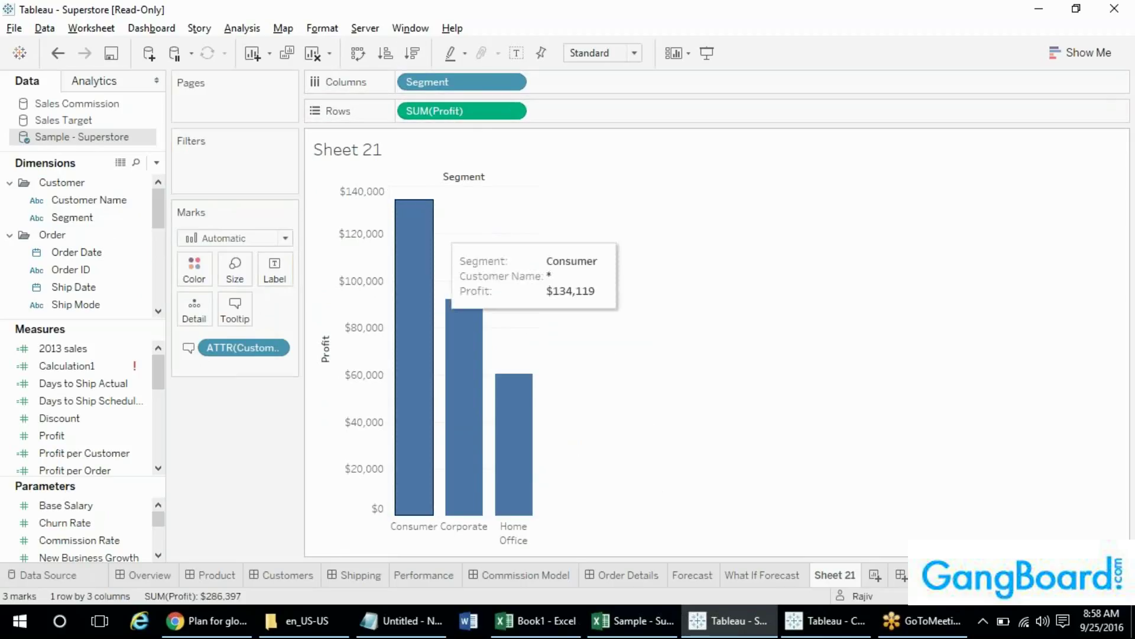
pyautogui.moveTo(414, 302)
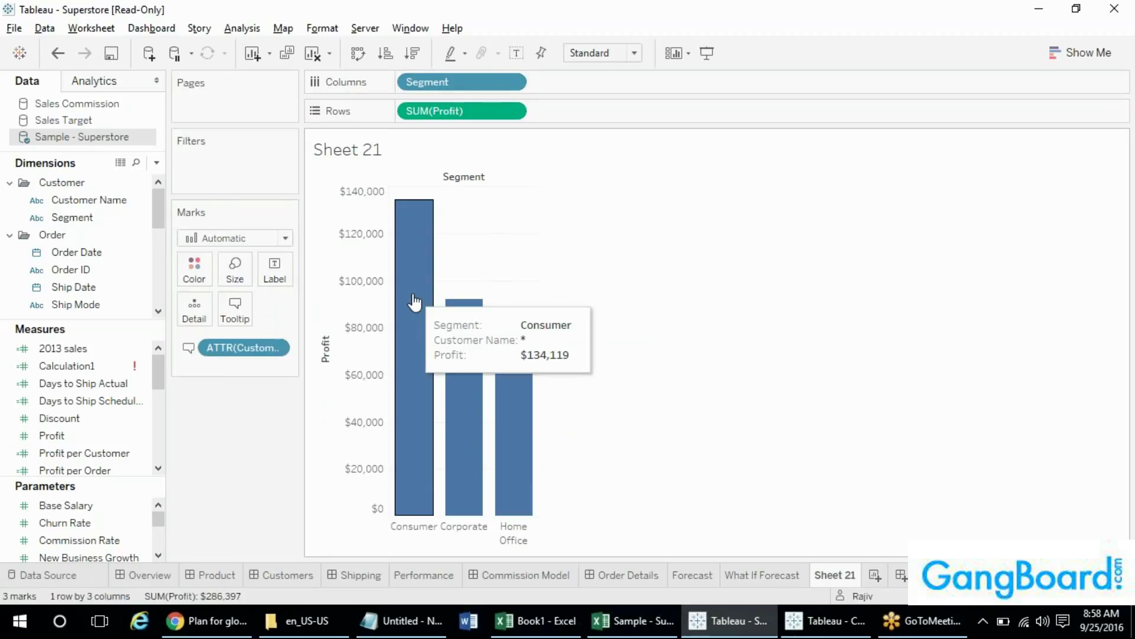
# - Convert the tooltip Customer Name to a dimension, then drag it off Sheet 21's Marks card
pyautogui.rightClick(254, 346)
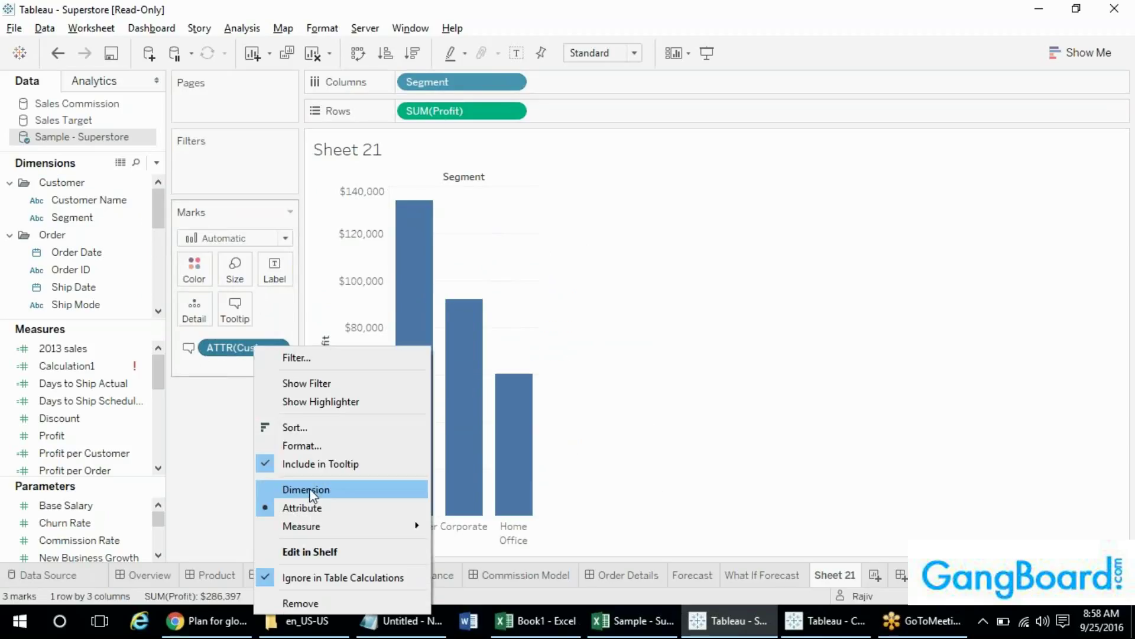
pyautogui.click(310, 490)
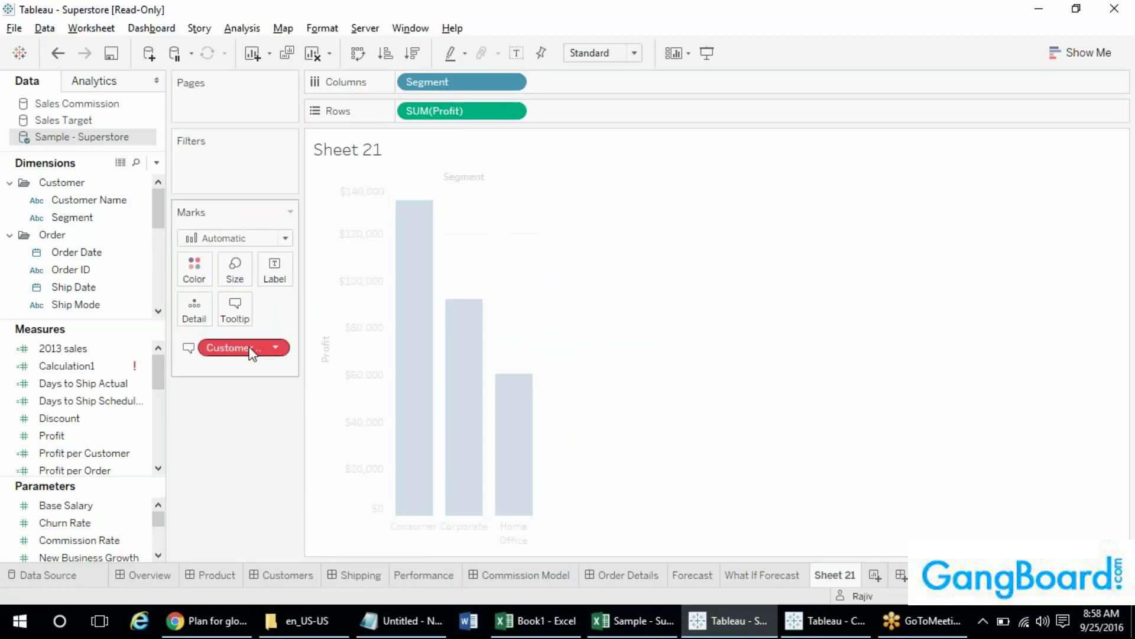
pyautogui.moveTo(252, 353)
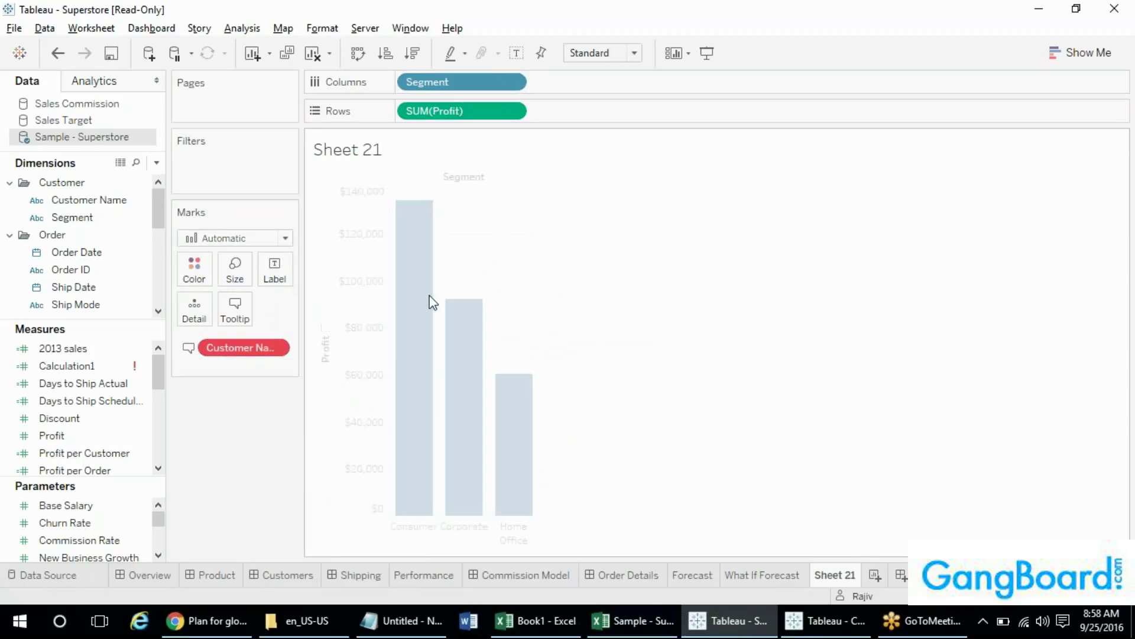
pyautogui.moveTo(239, 350); pyautogui.dragTo(361, 331)
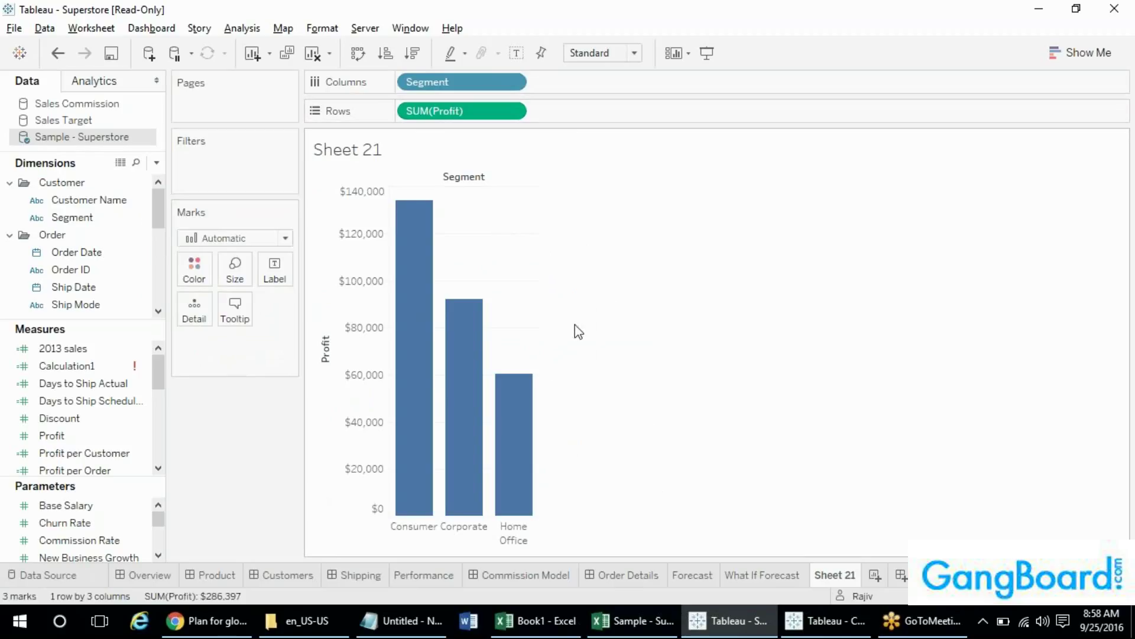
pyautogui.moveTo(418, 324)
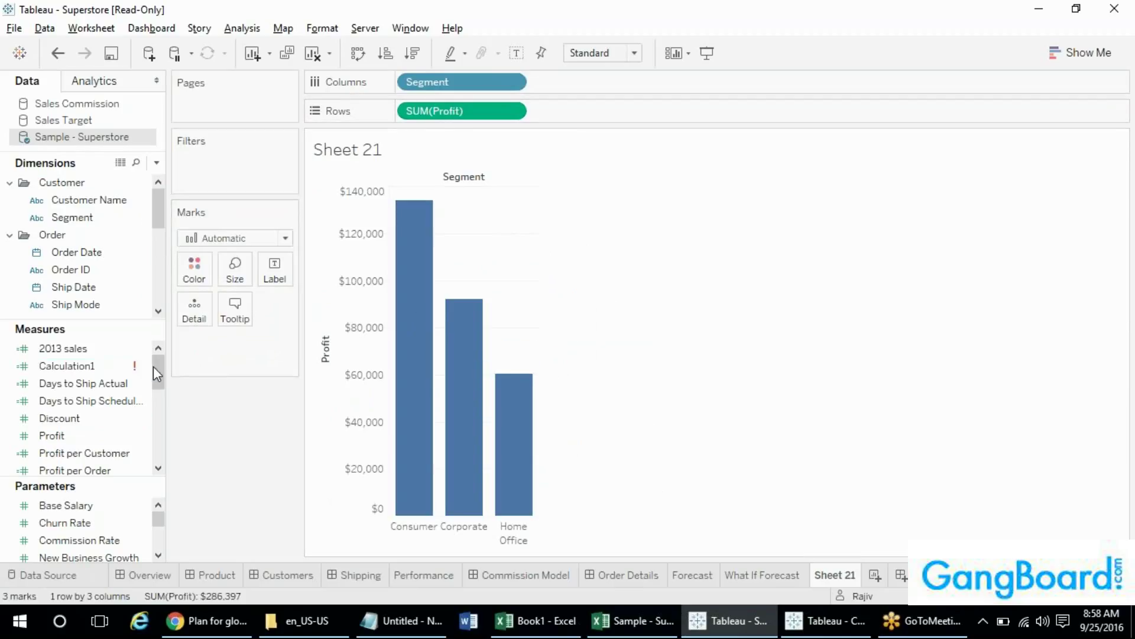
pyautogui.moveTo(153, 366); pyautogui.dragTo(157, 417)
pyautogui.moveTo(64, 388); pyautogui.dragTo(239, 320)
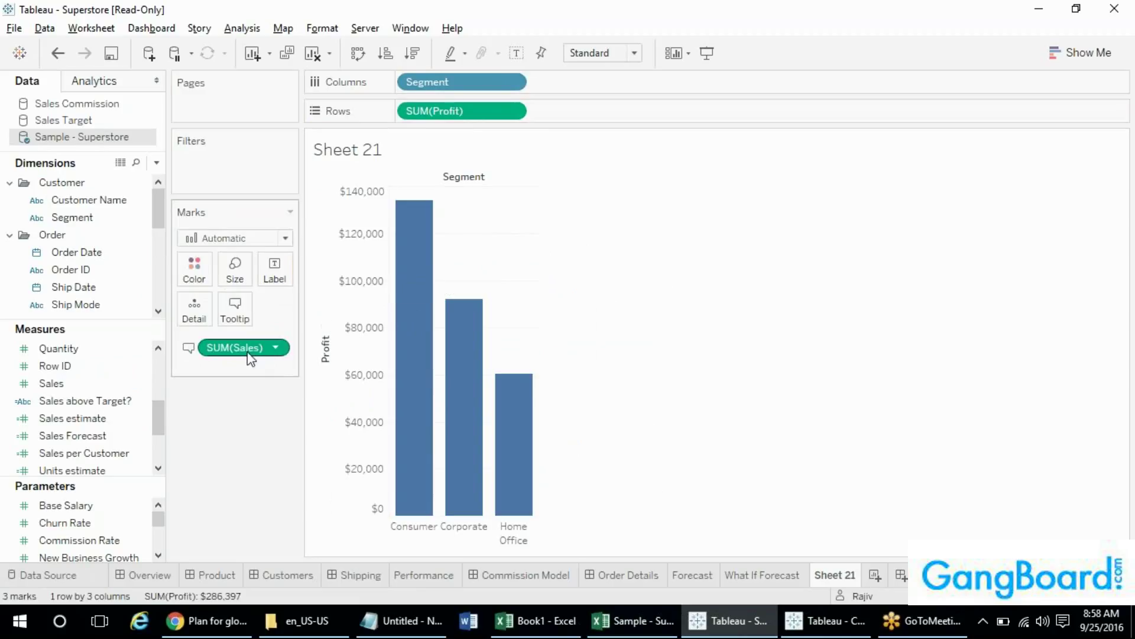
pyautogui.click(98, 204)
pyautogui.moveTo(97, 200); pyautogui.dragTo(235, 307)
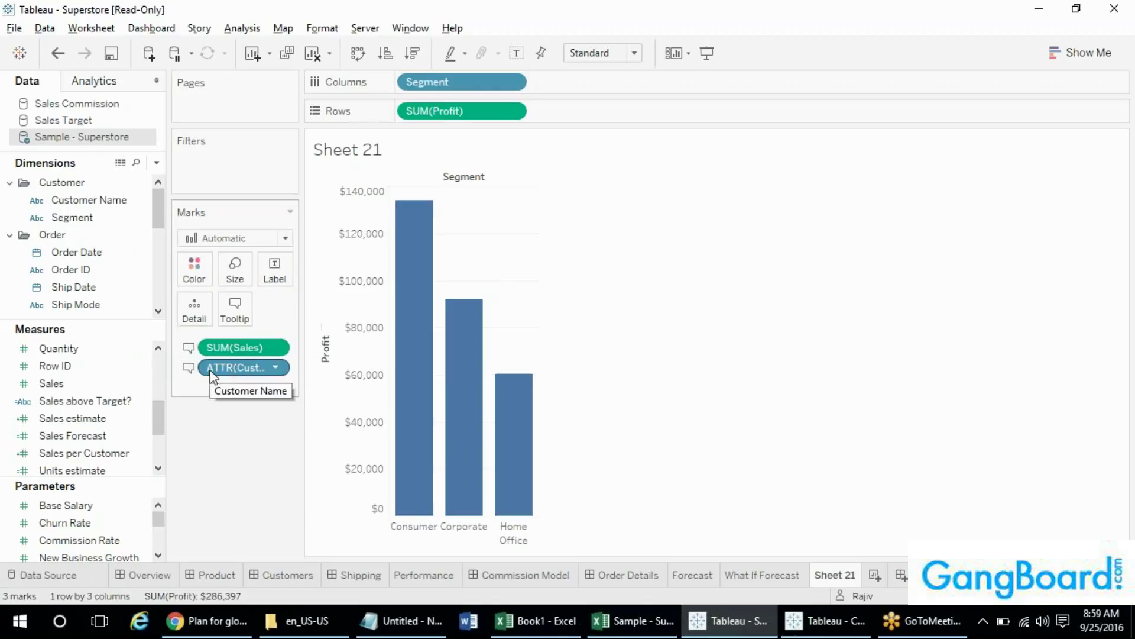
pyautogui.moveTo(225, 352); pyautogui.dragTo(255, 430)
pyautogui.moveTo(89, 200); pyautogui.dragTo(194, 309)
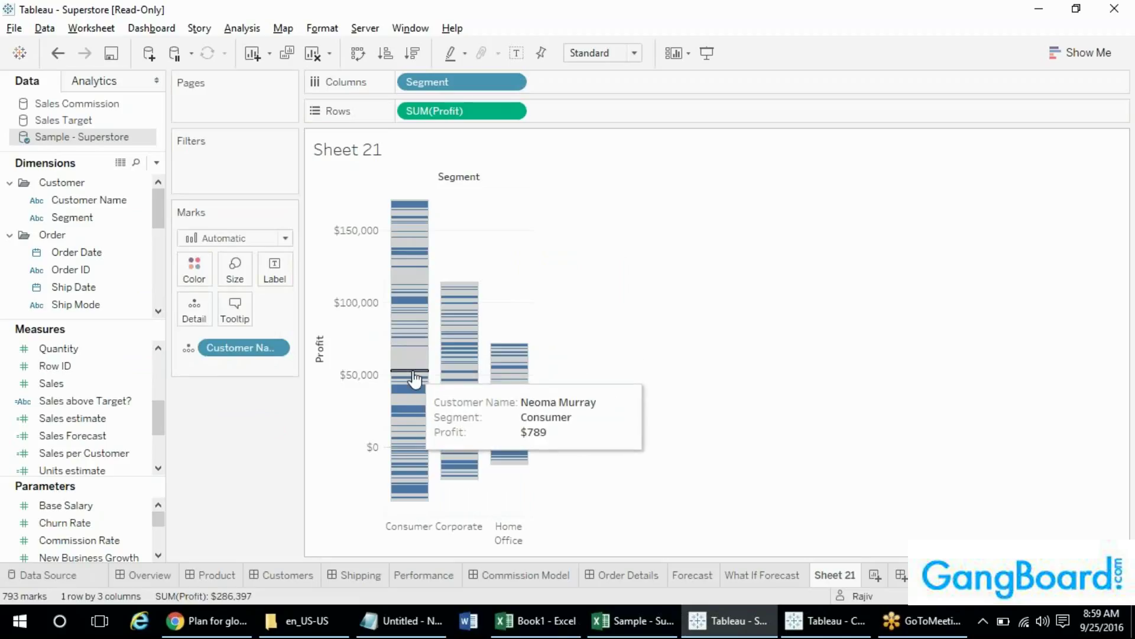
pyautogui.moveTo(246, 352); pyautogui.dragTo(249, 413)
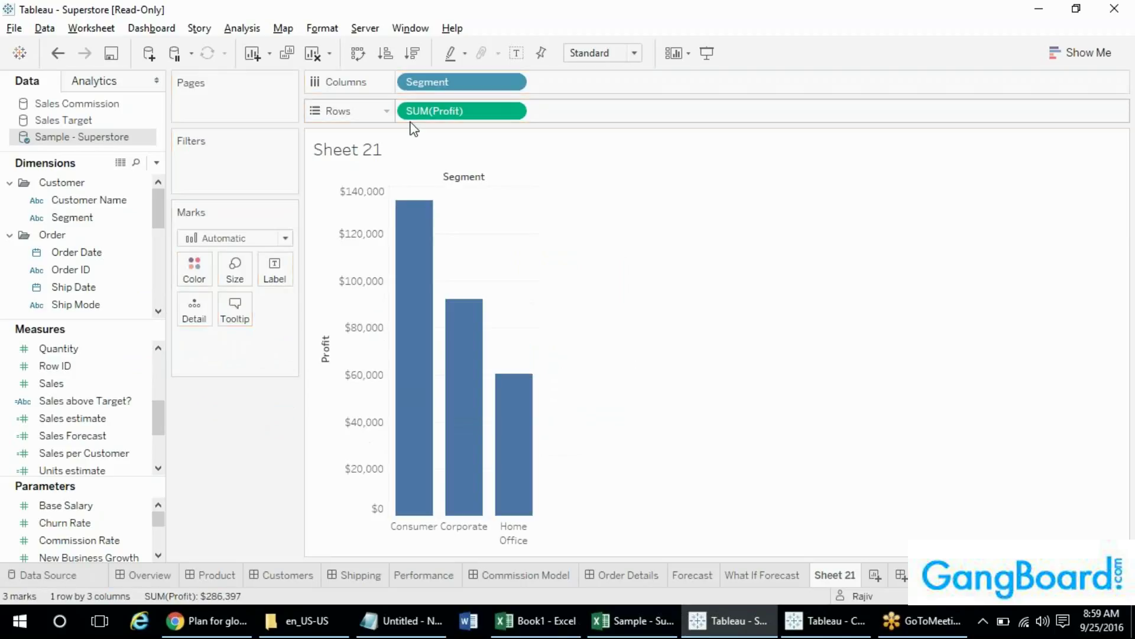
# - Browse SUM(Profit)'s Quick Table Calculation options without changes, then add blank worksheet Sheet 22
pyautogui.rightClick(442, 111)
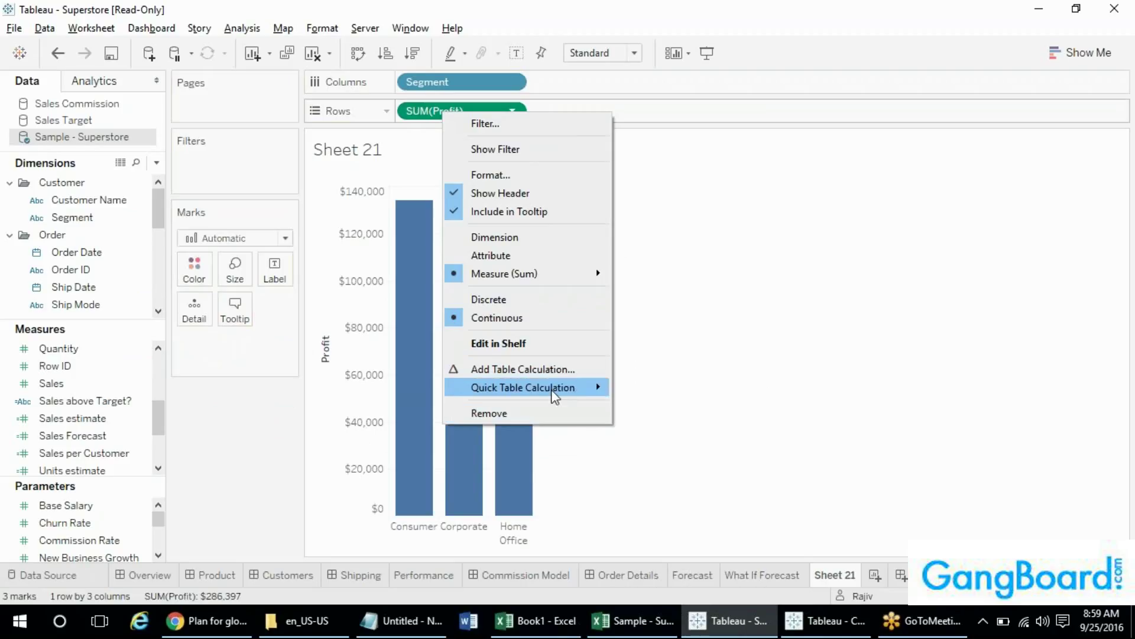
pyautogui.moveTo(552, 391)
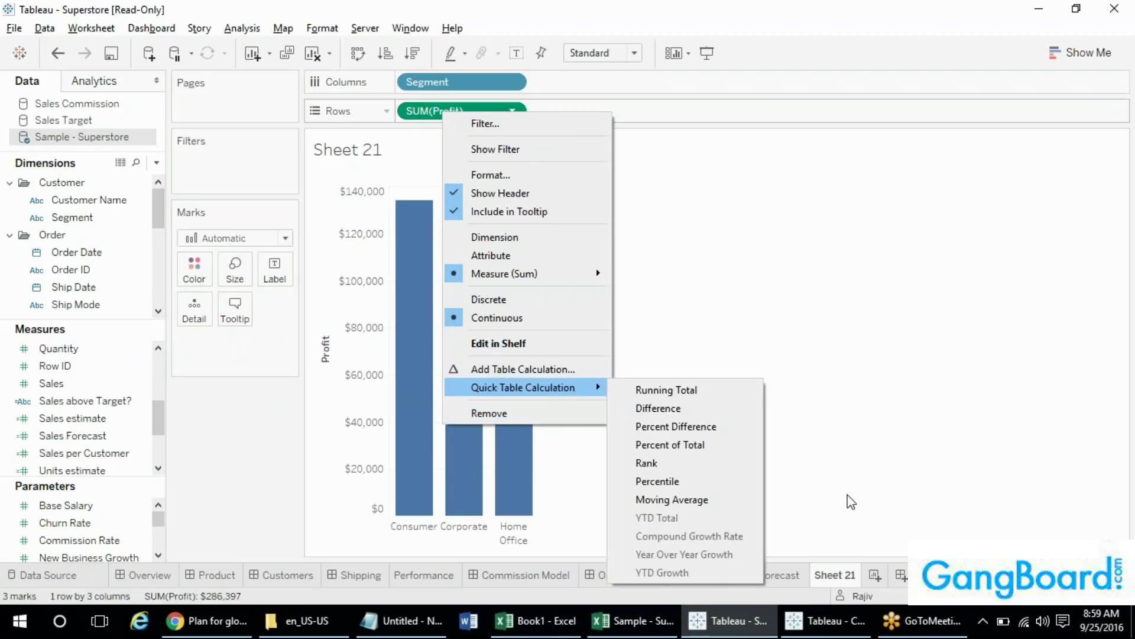
pyautogui.click(263, 528)
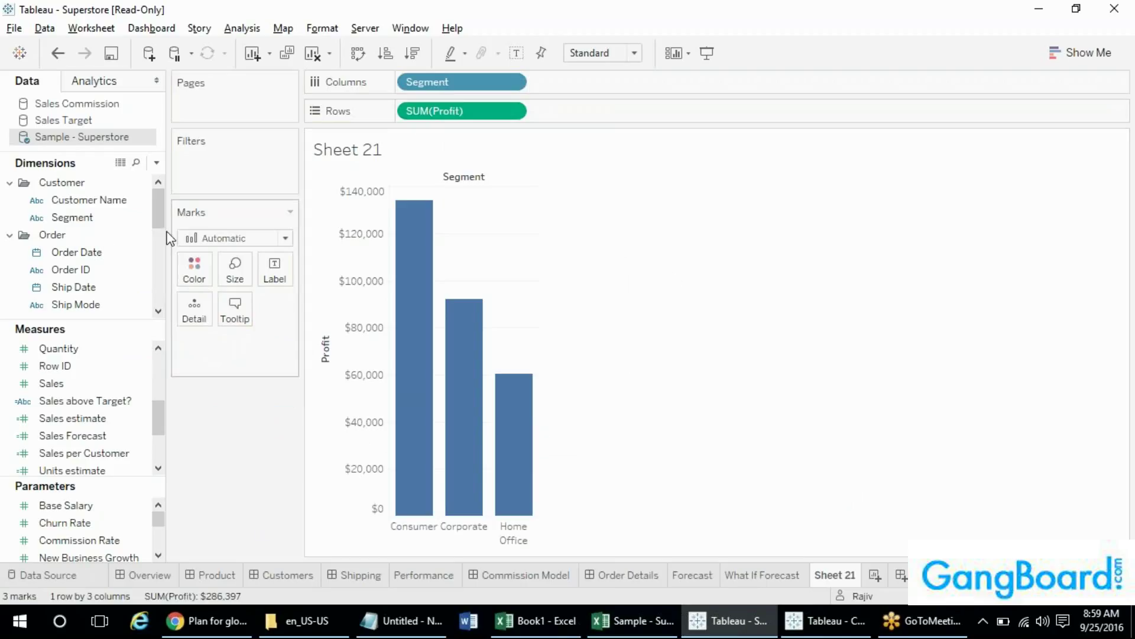
pyautogui.click(89, 200)
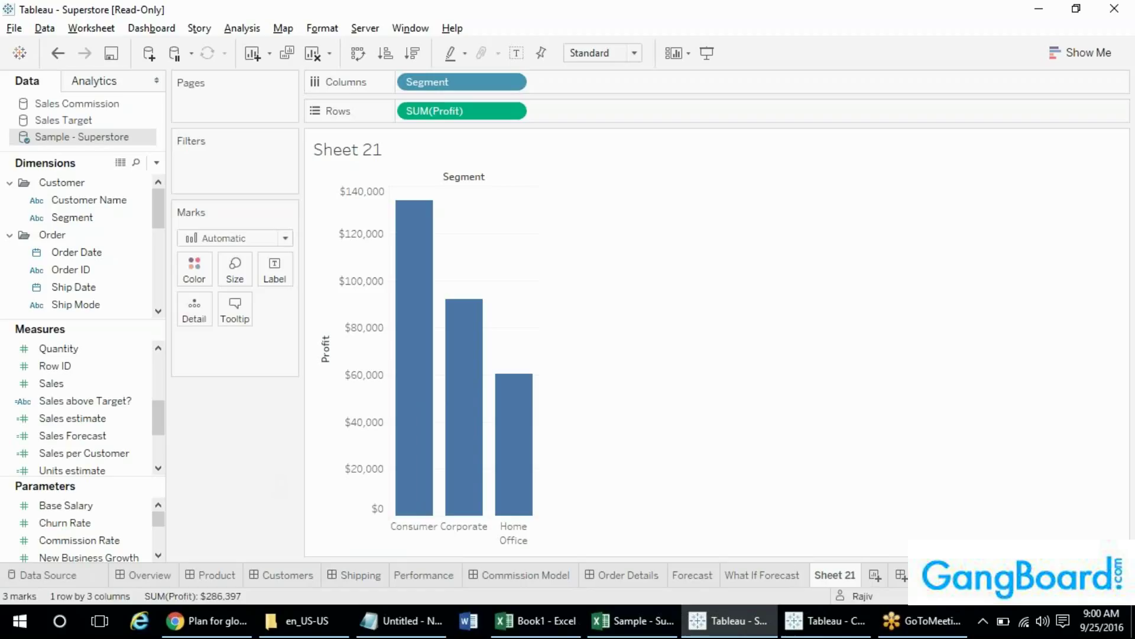
pyautogui.click(875, 575)
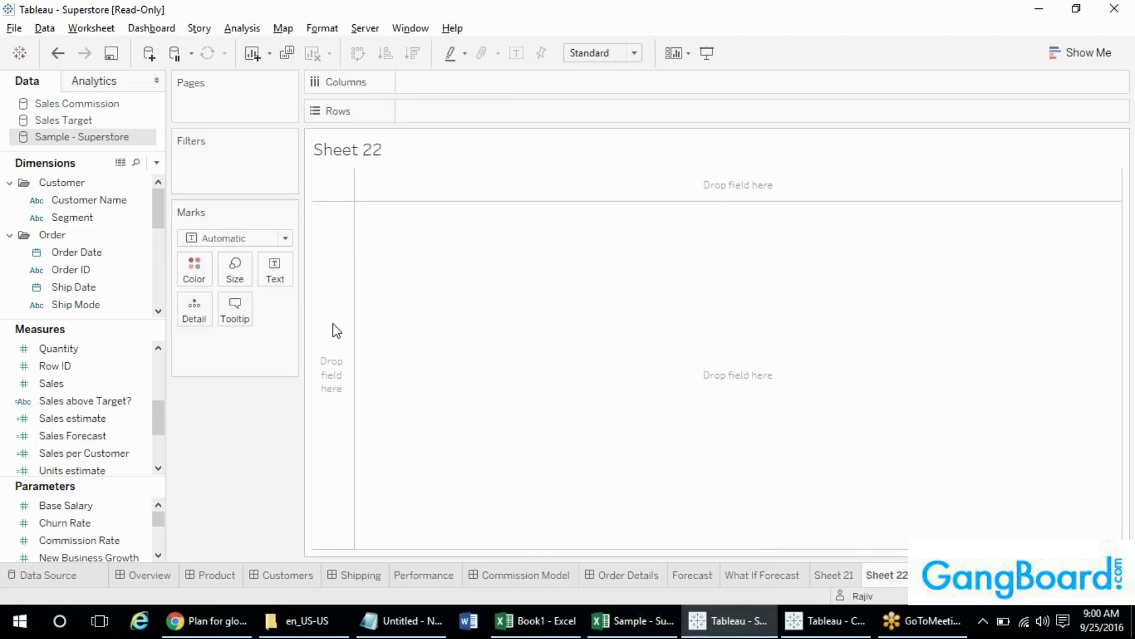
# - Glance at Show Me chart suggestions and the Excel Orders data, then return to empty Sheet 22
pyautogui.click(1071, 59)
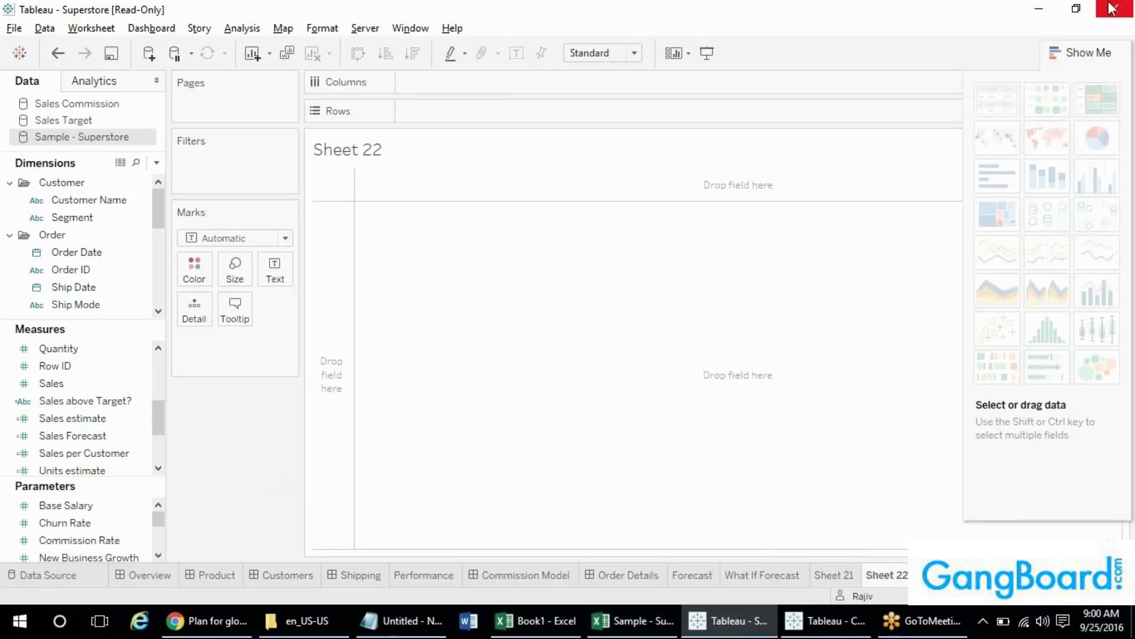
pyautogui.click(1088, 52)
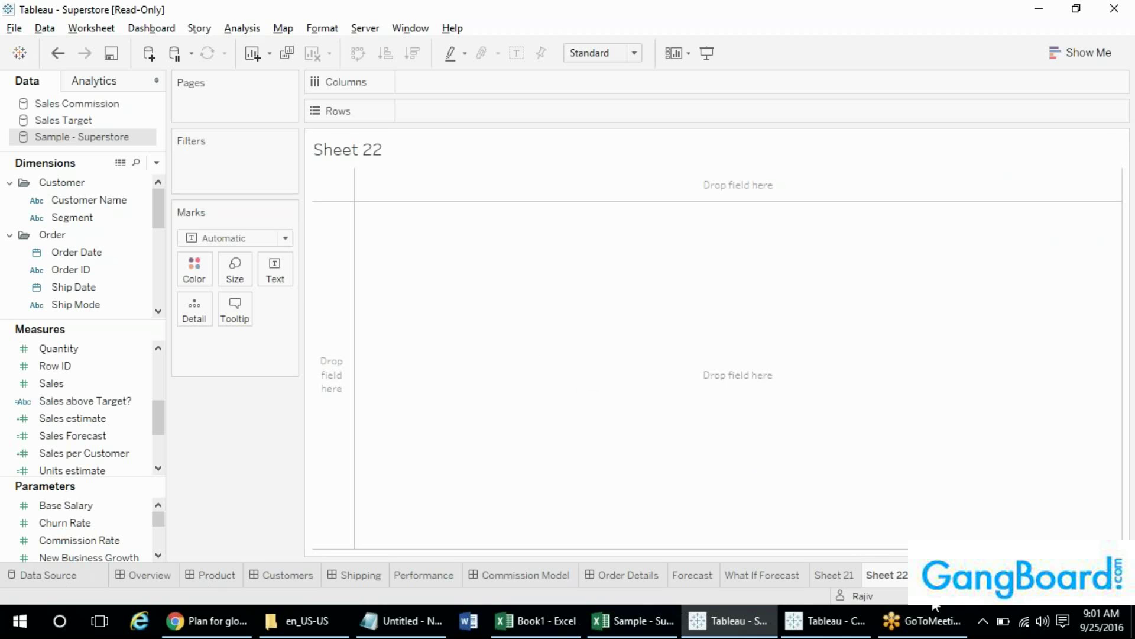
pyautogui.click(624, 629)
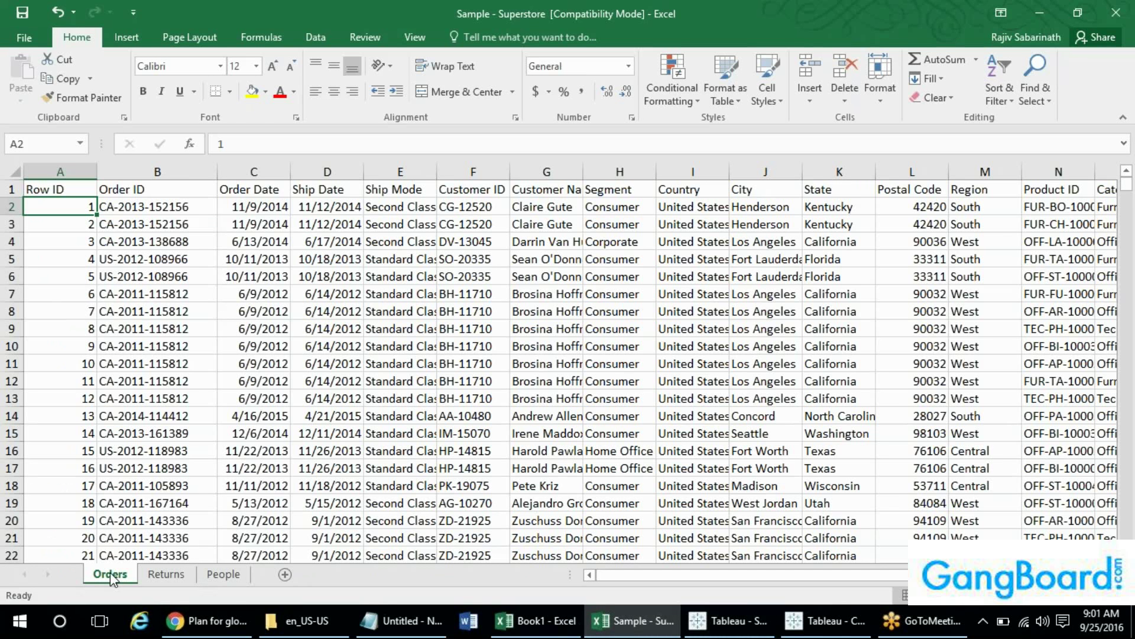
pyautogui.hotkey('alt', 'Tab')
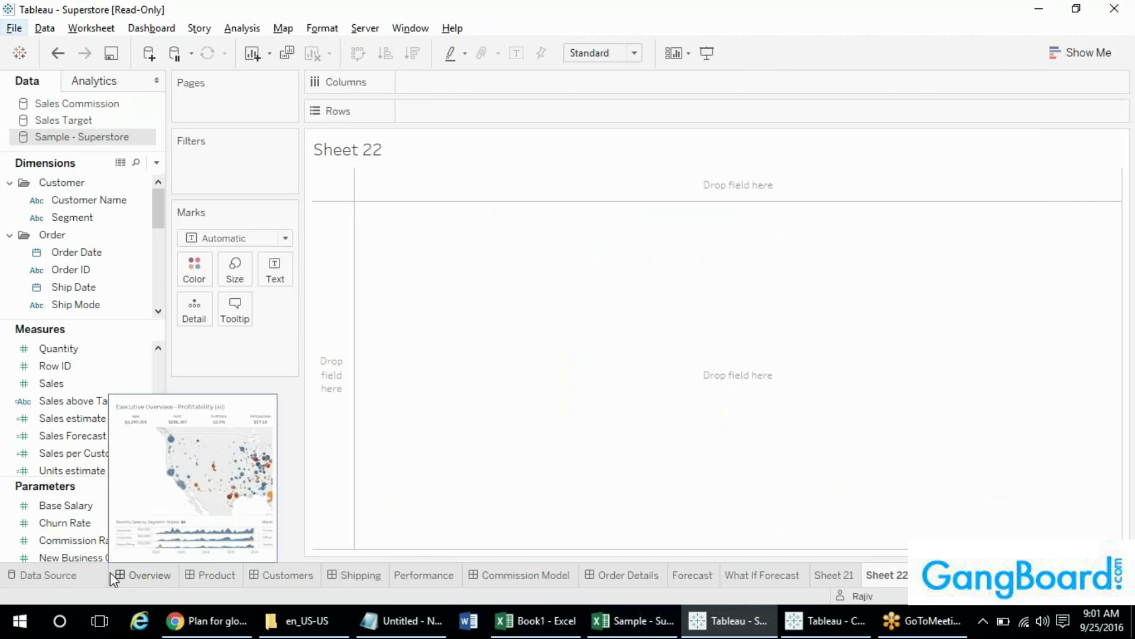
pyautogui.hotkey('alt', 'Tab')
pyautogui.hotkey('alt', 'Tab')
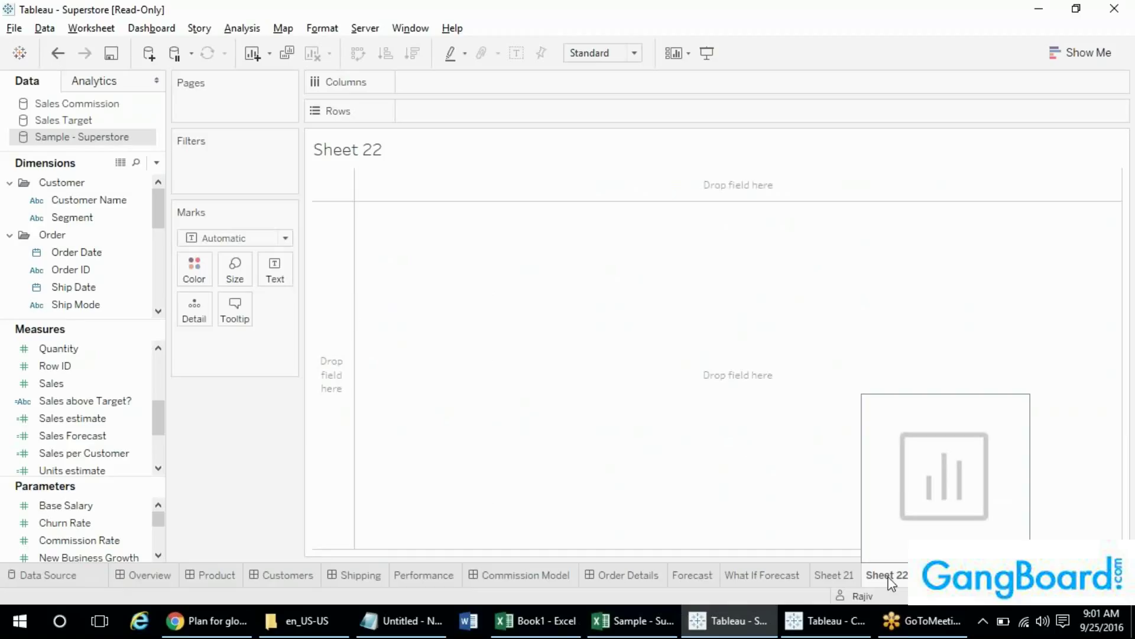
# - Create a new dashboard holding Sheet 21's bar chart, removing a misplaced What If Forecast
pyautogui.click(954, 575)
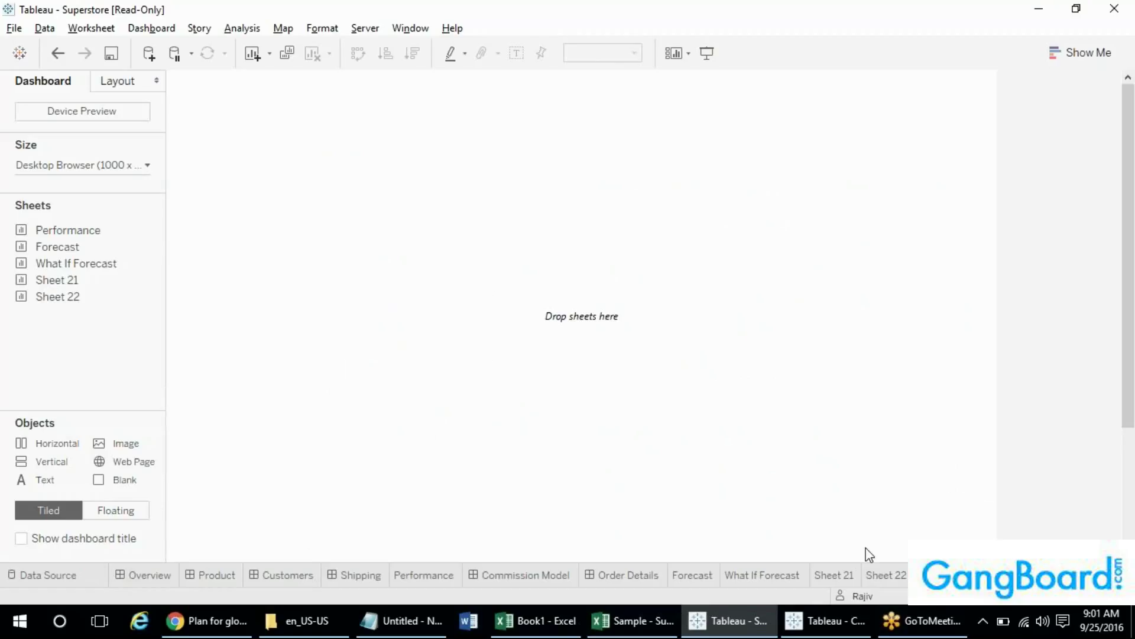
pyautogui.doubleClick(56, 280)
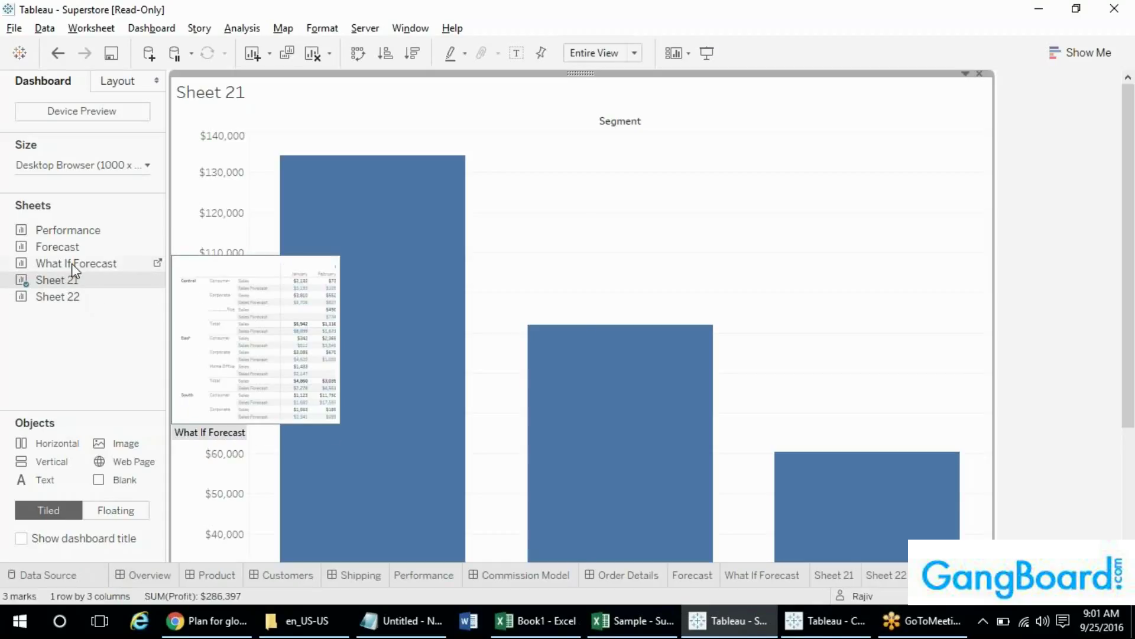
pyautogui.moveTo(72, 263); pyautogui.dragTo(637, 375)
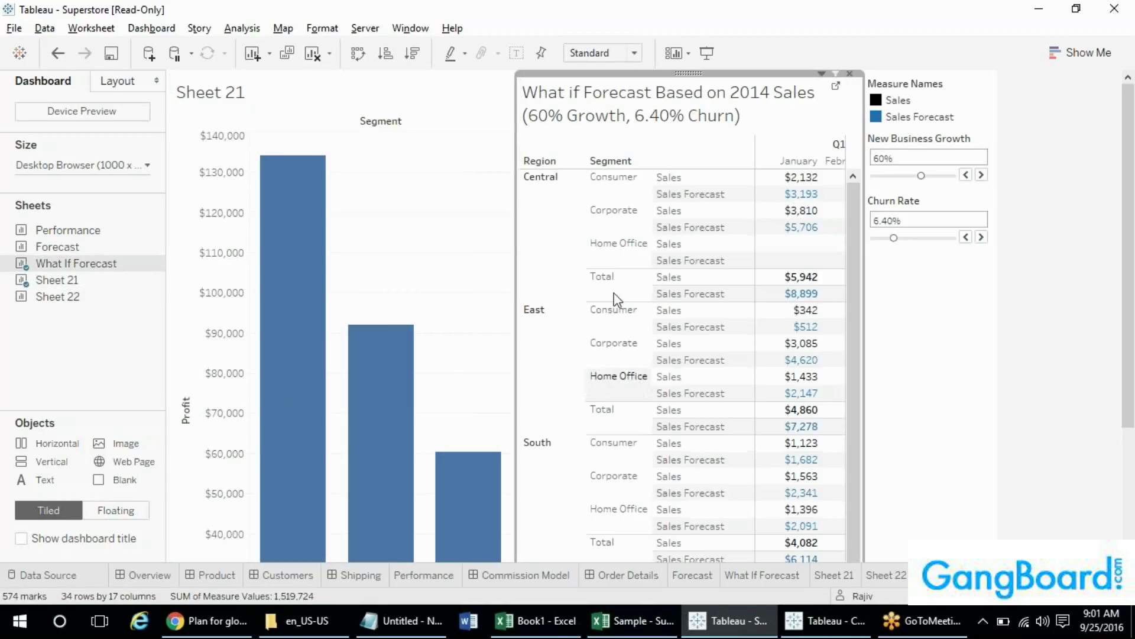
pyautogui.click(849, 75)
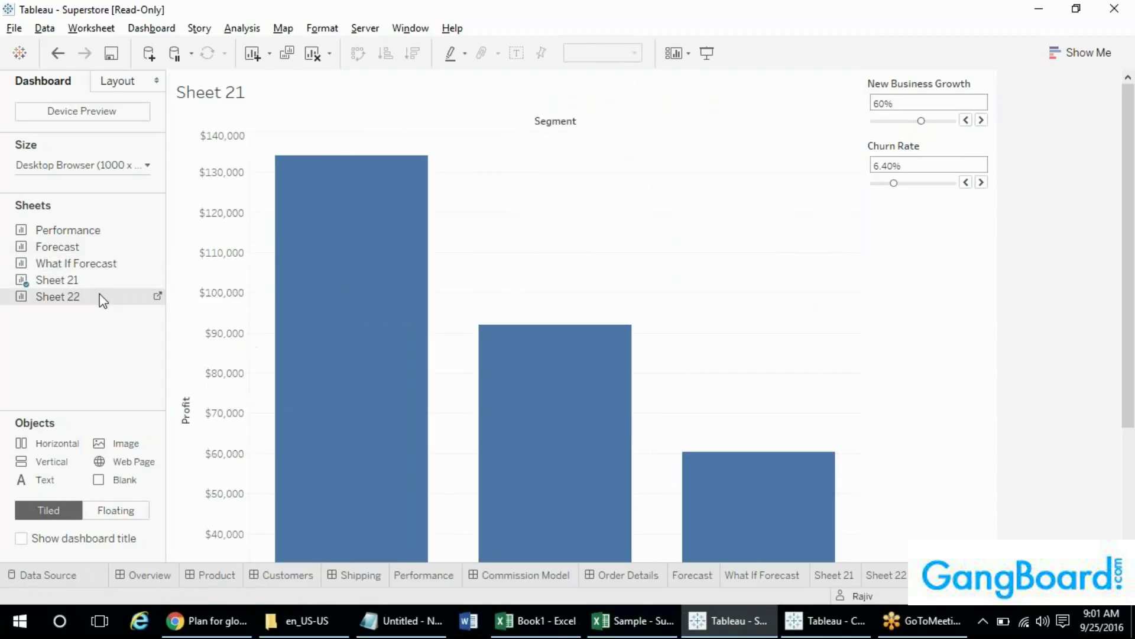
# - Place Sheet 22 on the right with the What If Forecast table beneath it, adjusting the layout
pyautogui.moveTo(103, 301); pyautogui.dragTo(662, 345)
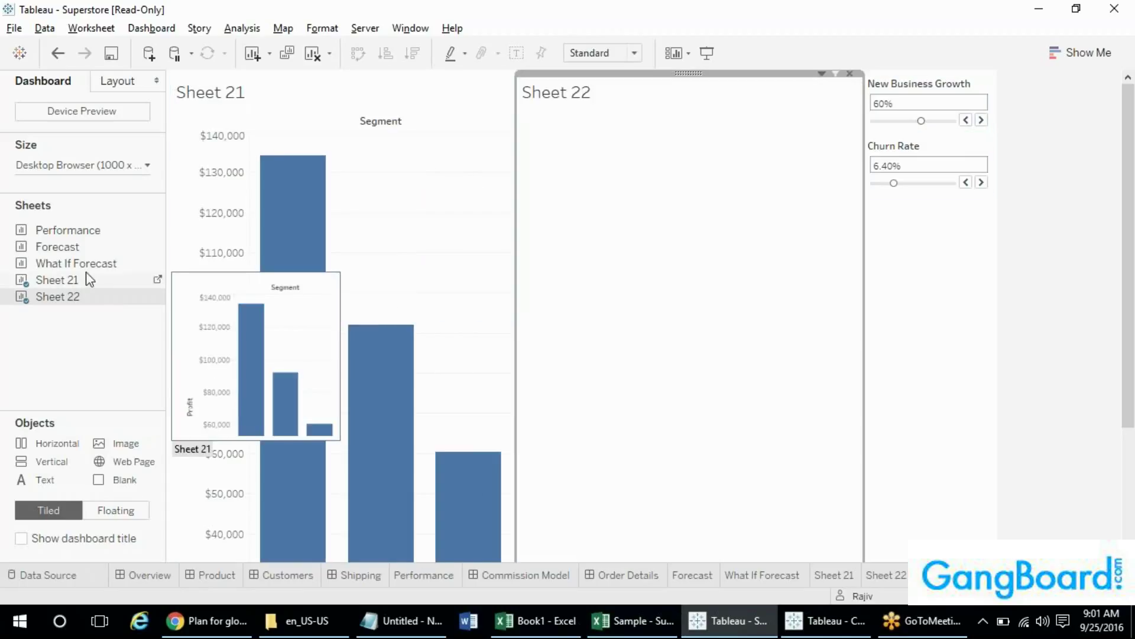
pyautogui.moveTo(56, 279); pyautogui.dragTo(717, 527)
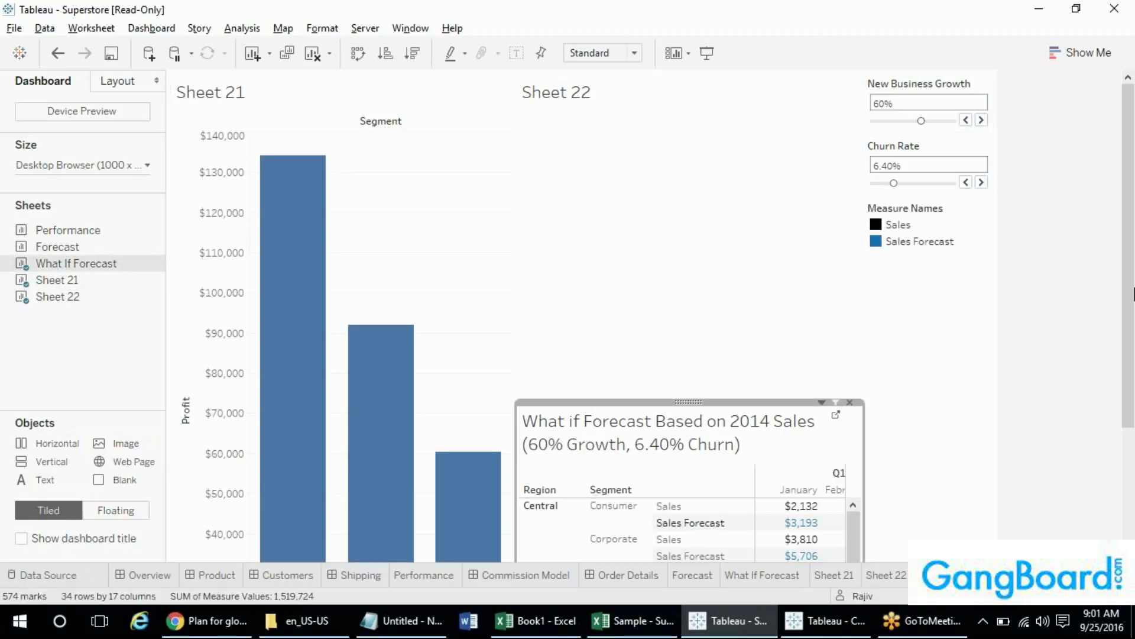
pyautogui.moveTo(1133, 290)
pyautogui.mouseDown()
pyautogui.moveTo(1133, 373)
pyautogui.moveTo(1130, 271)
pyautogui.mouseUp()
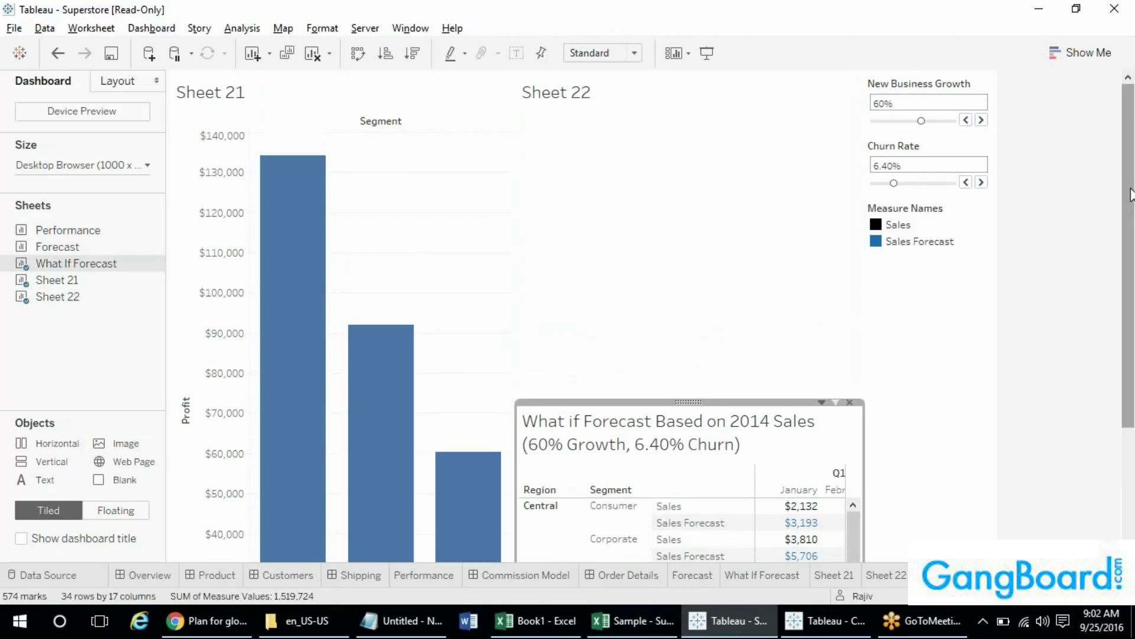
pyautogui.moveTo(1132, 207); pyautogui.dragTo(1126, 274)
pyautogui.moveTo(1115, 345); pyautogui.dragTo(1119, 173)
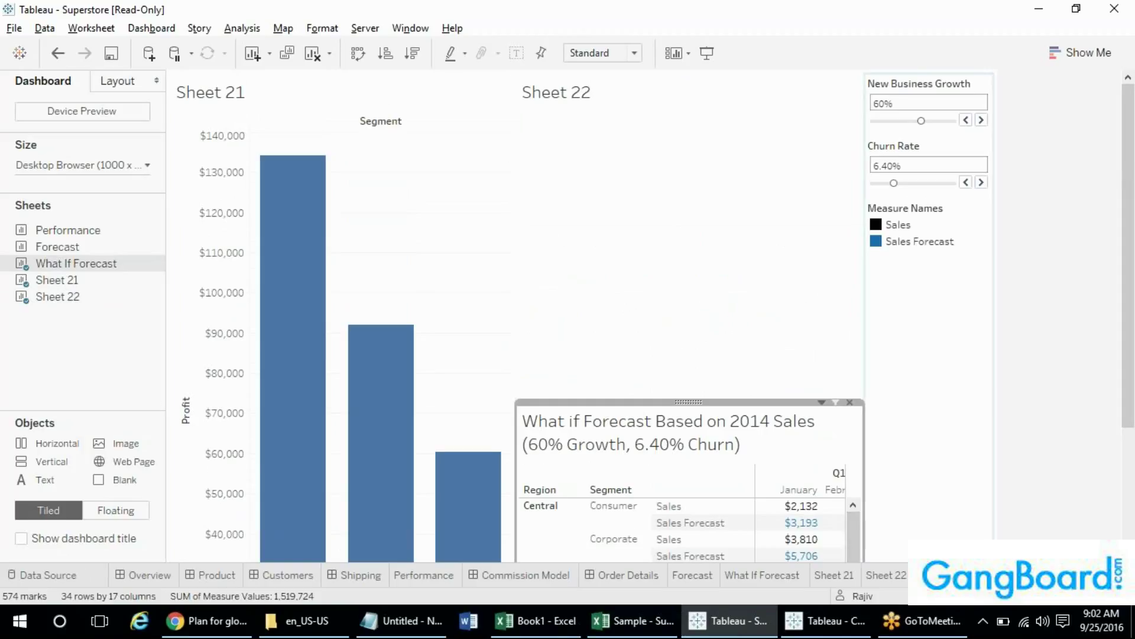
# - Start a second blank dashboard with no sheets on it
pyautogui.click(1036, 575)
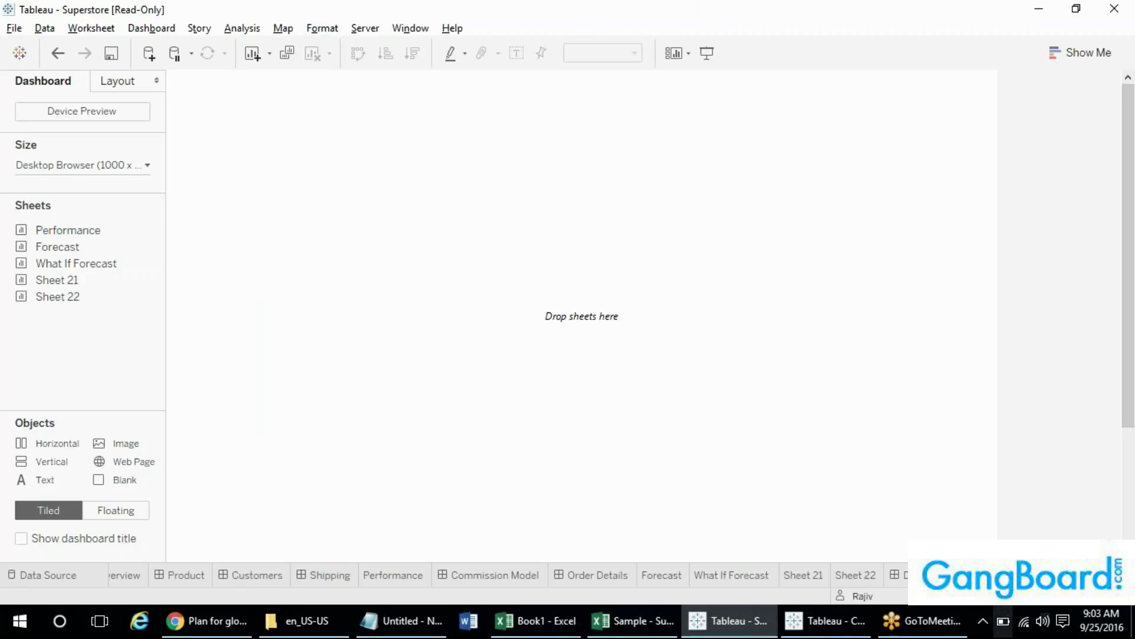
# - In Notepad, list worksheets, Dashboards and Workbooks on separate lines
pyautogui.click(407, 618)
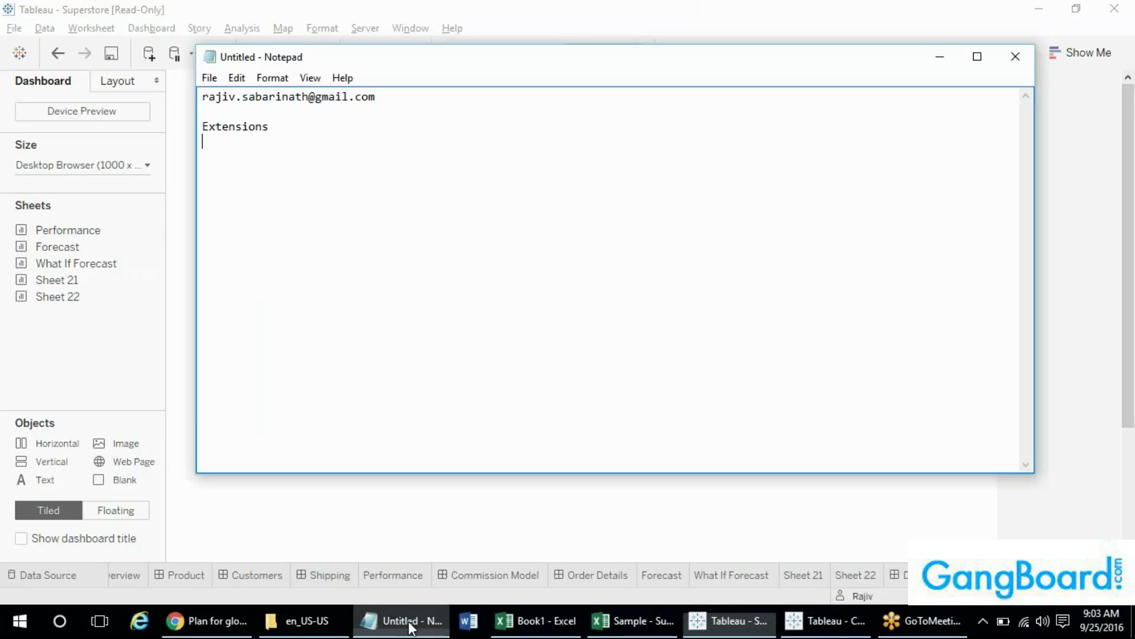
pyautogui.write('work')
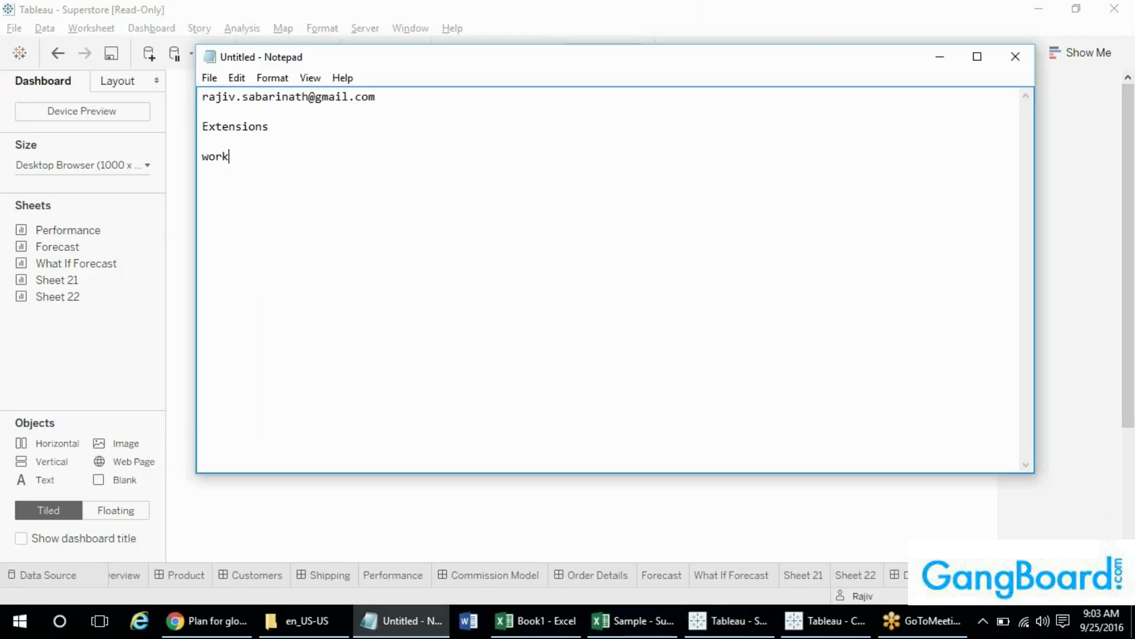
pyautogui.write('sheets')
pyautogui.press('Return')
pyautogui.write('Wor')
pyautogui.press('BackSpace')
pyautogui.press('BackSpace')
pyautogui.press('BackSpace')
pyautogui.write('Dashba')
pyautogui.press('BackSpace')
pyautogui.write('oards')
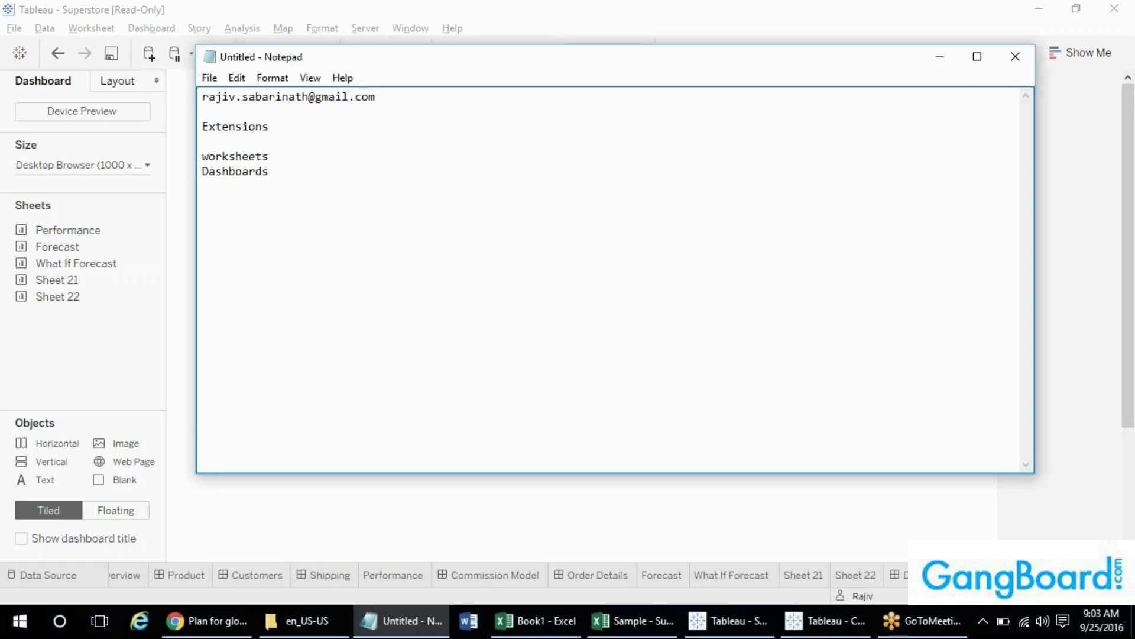
pyautogui.press('Return')
pyautogui.write('Workbooks')
pyautogui.press('Return')
# - Add 'Story' below the list in Notepad, then open a new blank story in Tableau
pyautogui.moveTo(203, 154); pyautogui.dragTo(271, 190)
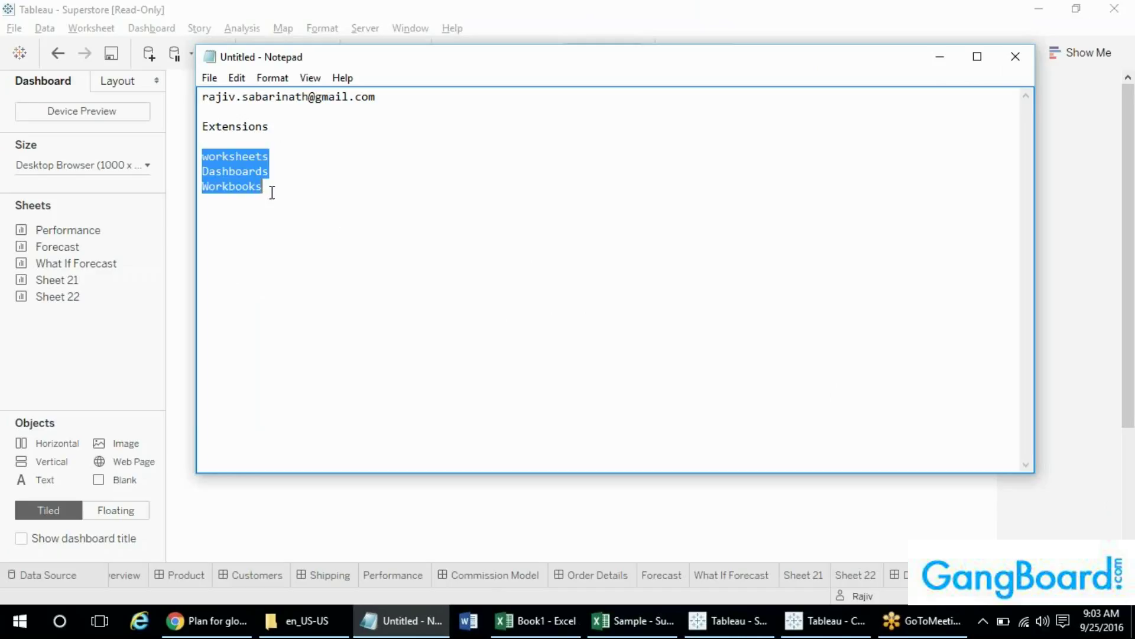
pyautogui.click(275, 190)
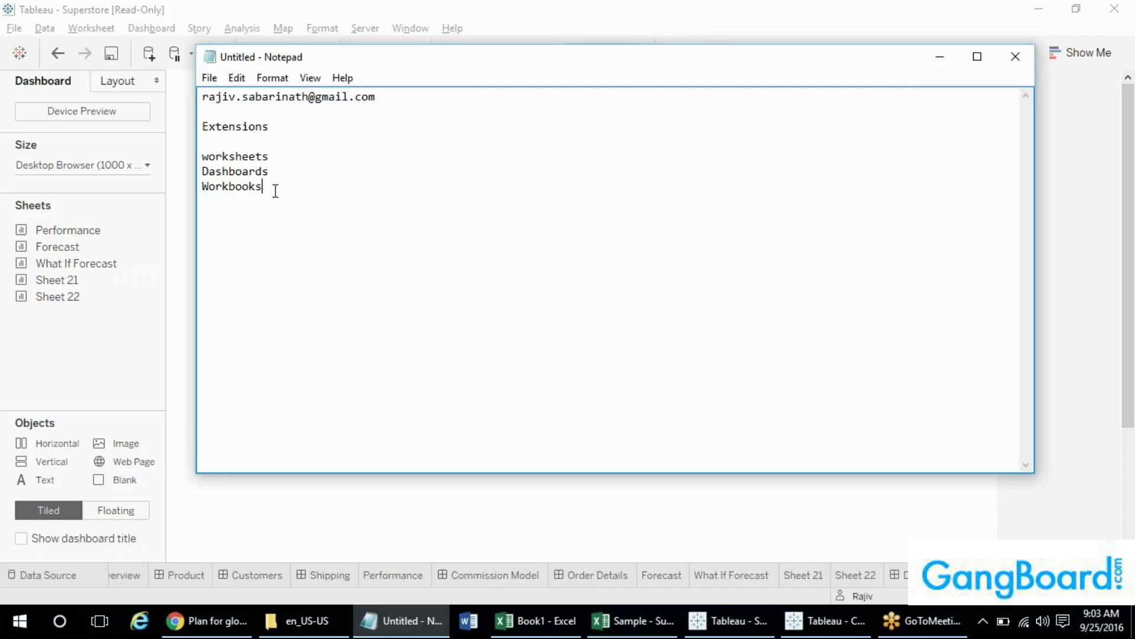
pyautogui.press('Down')
pyautogui.press('Return')
pyautogui.write('Story')
pyautogui.click(985, 486)
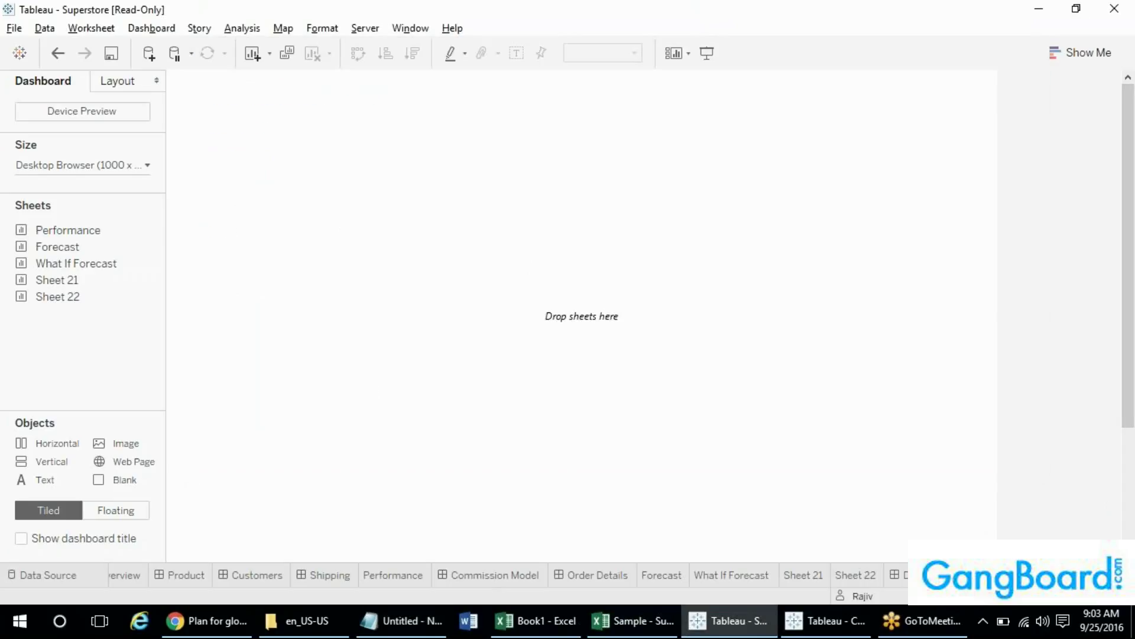
pyautogui.click(1117, 575)
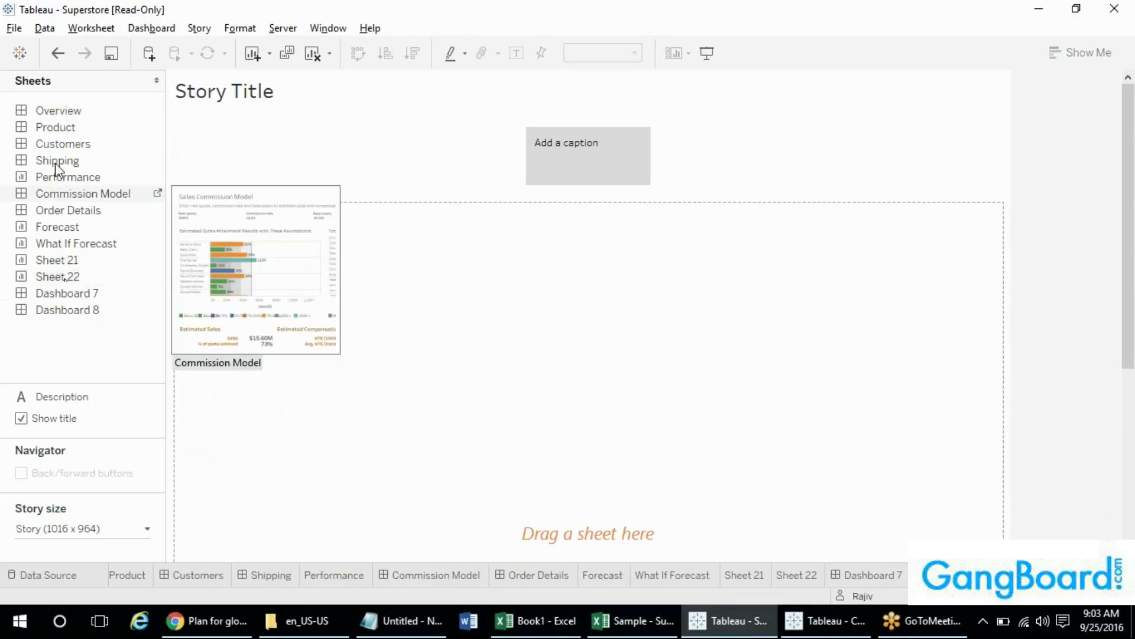
# - Put the Overview dashboard into the story's first point, showing the Executive Overview profitability map
pyautogui.moveTo(48, 116); pyautogui.dragTo(273, 310)
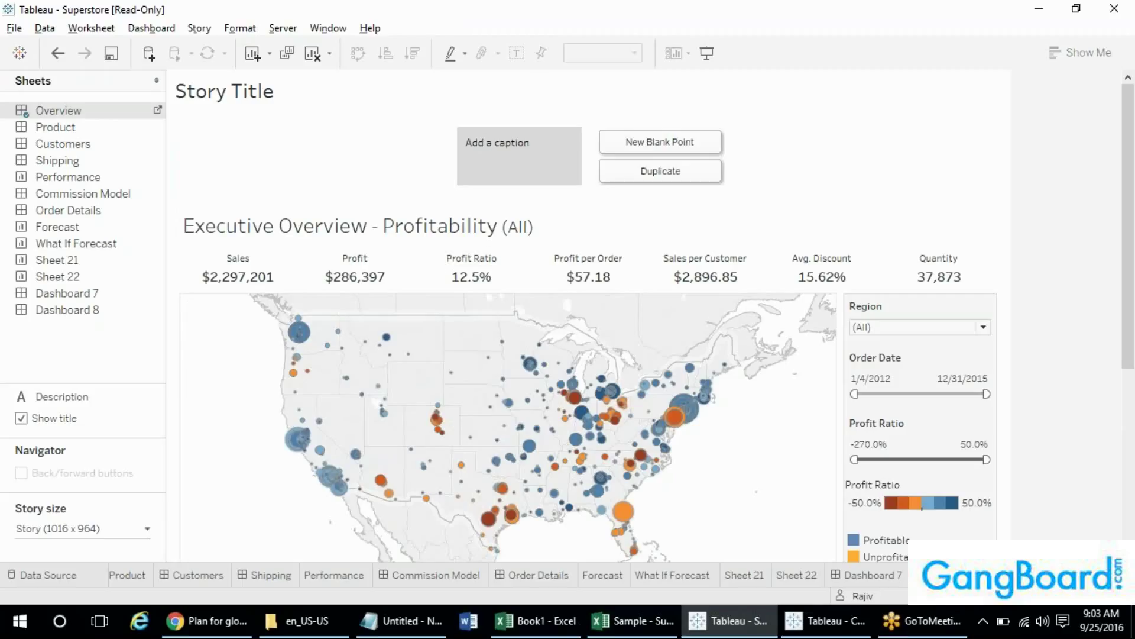
pyautogui.click(952, 574)
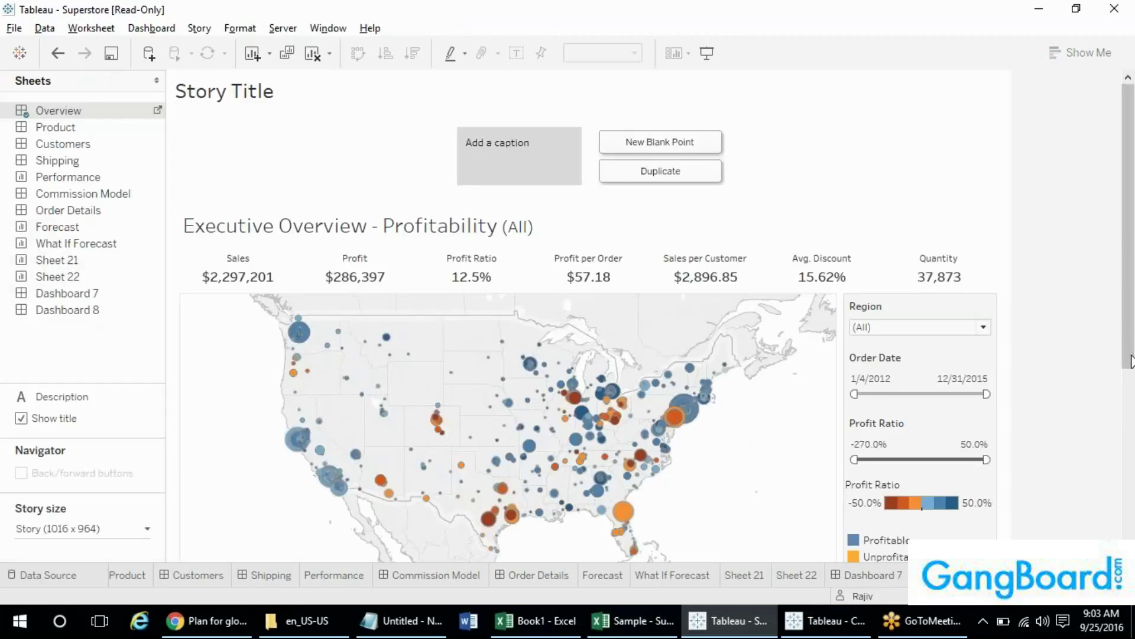
pyautogui.scroll(-3, 1126, 382)
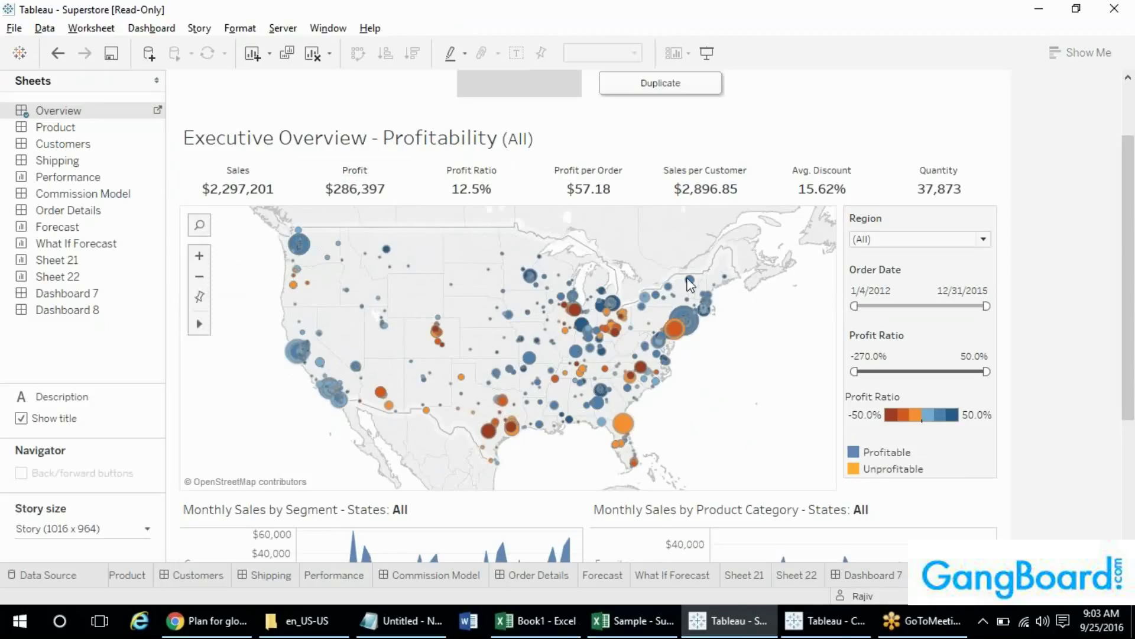
pyautogui.moveTo(536, 286)
pyautogui.moveTo(601, 291)
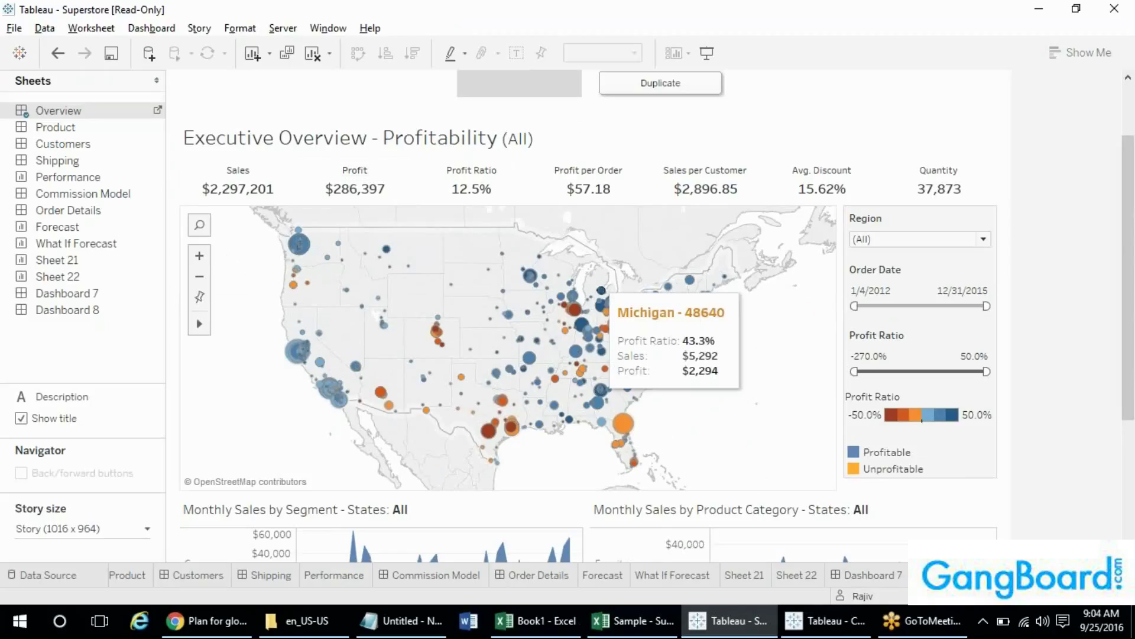
# - Select the Midwest states' marks on the map and update the story point with that selection
pyautogui.click(575, 310)
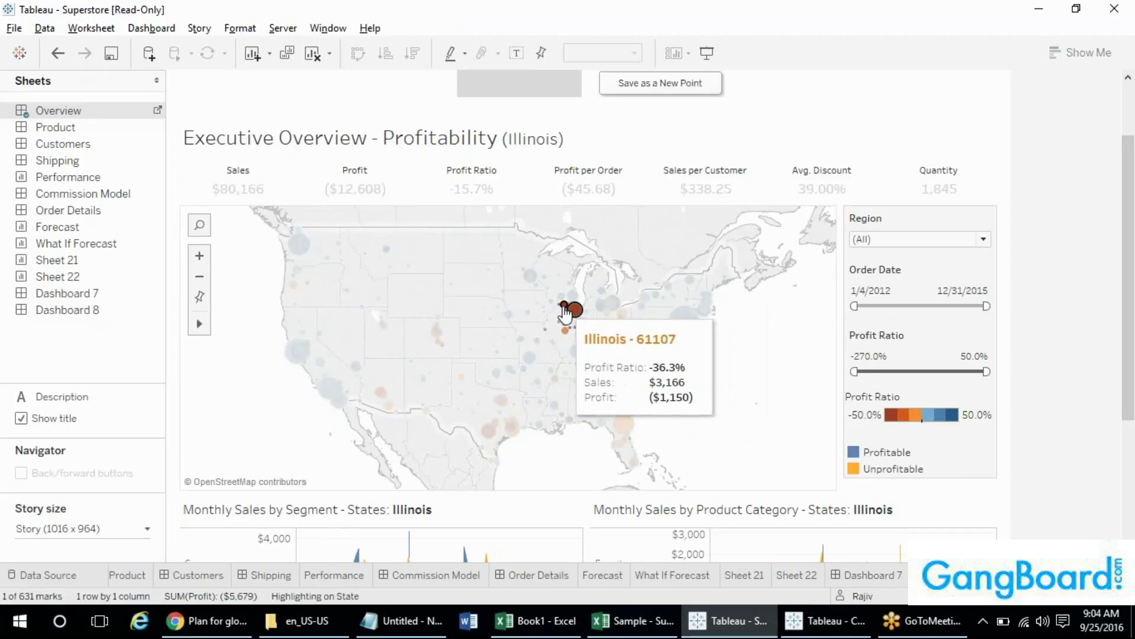
pyautogui.click(564, 308)
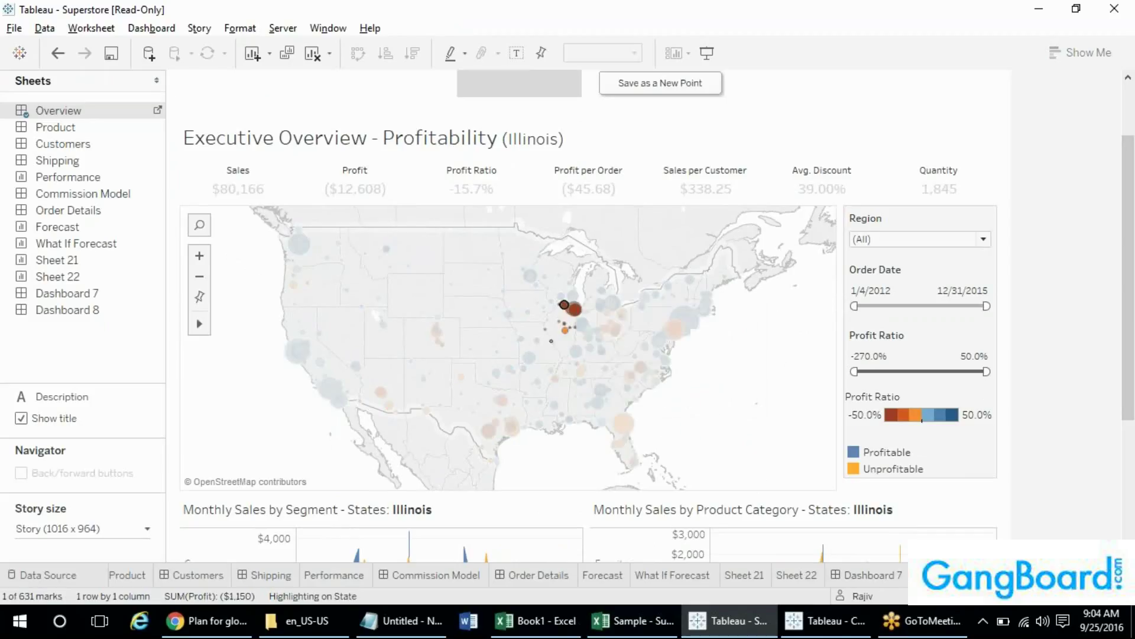
pyautogui.moveTo(481, 250); pyautogui.dragTo(601, 349)
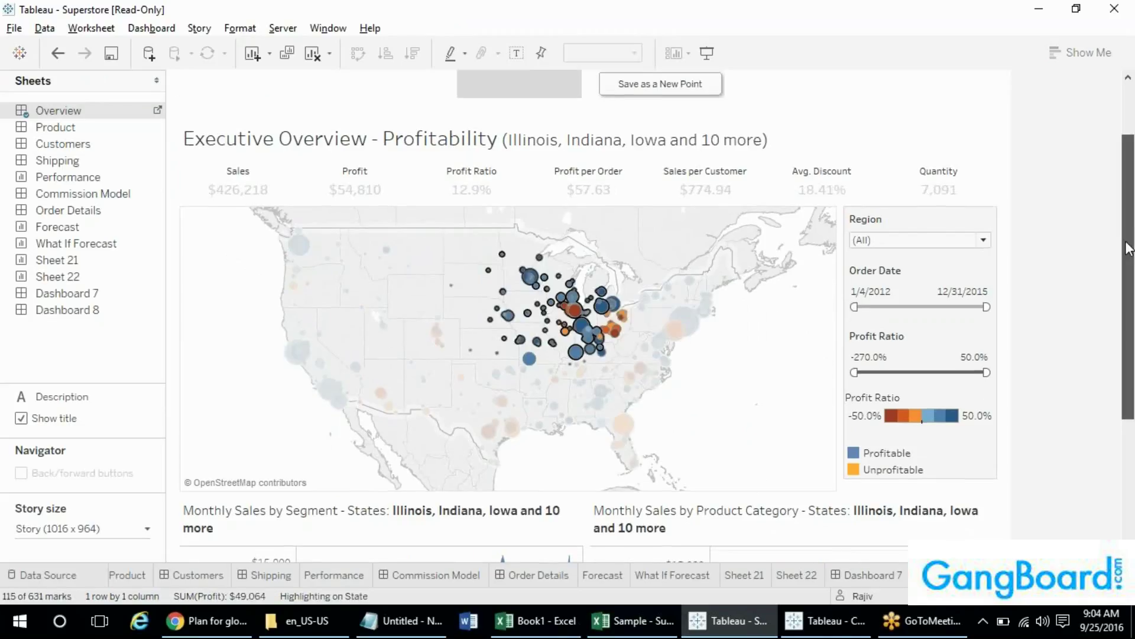
pyautogui.scroll(3, 1126, 236)
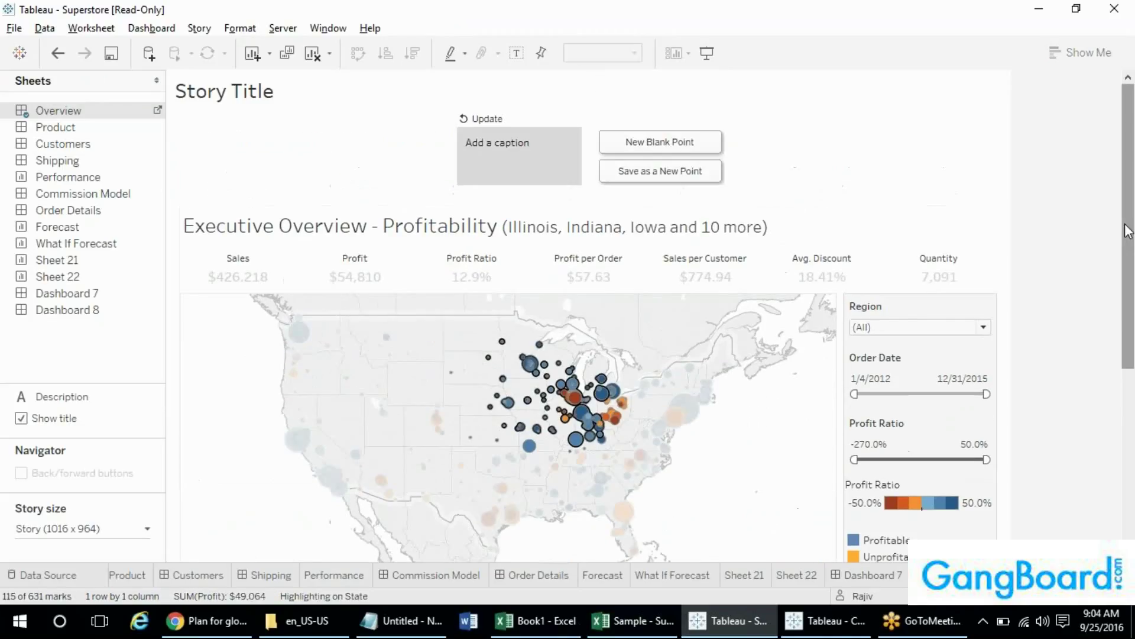
pyautogui.click(486, 120)
# - Caption the story point 'North Region'
pyautogui.click(499, 151)
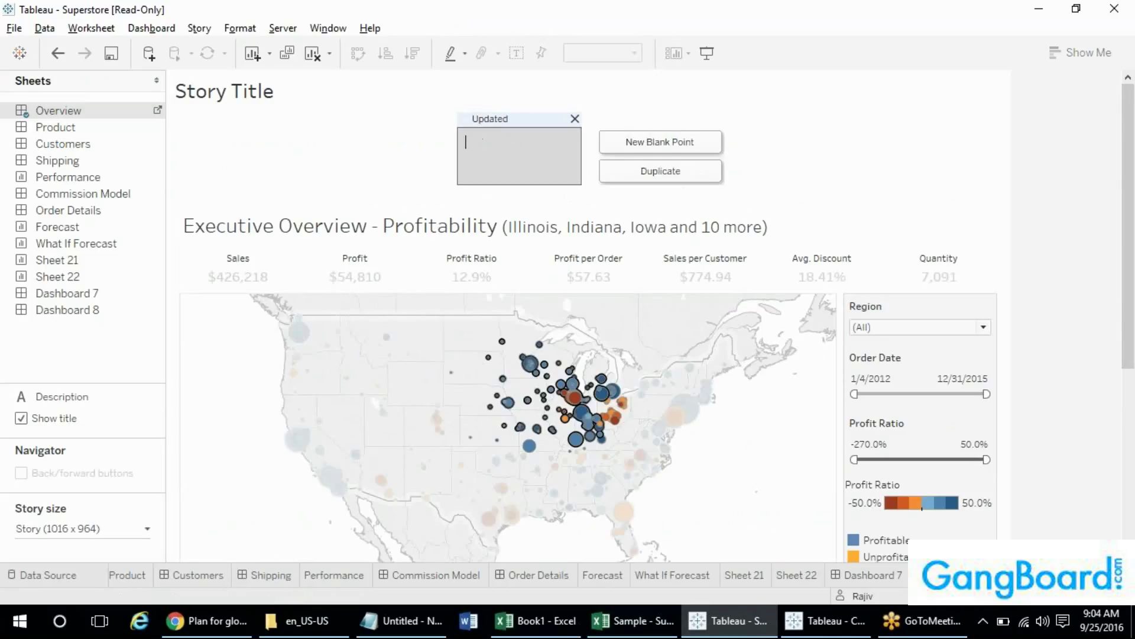
pyautogui.write('1')
pyautogui.click(754, 185)
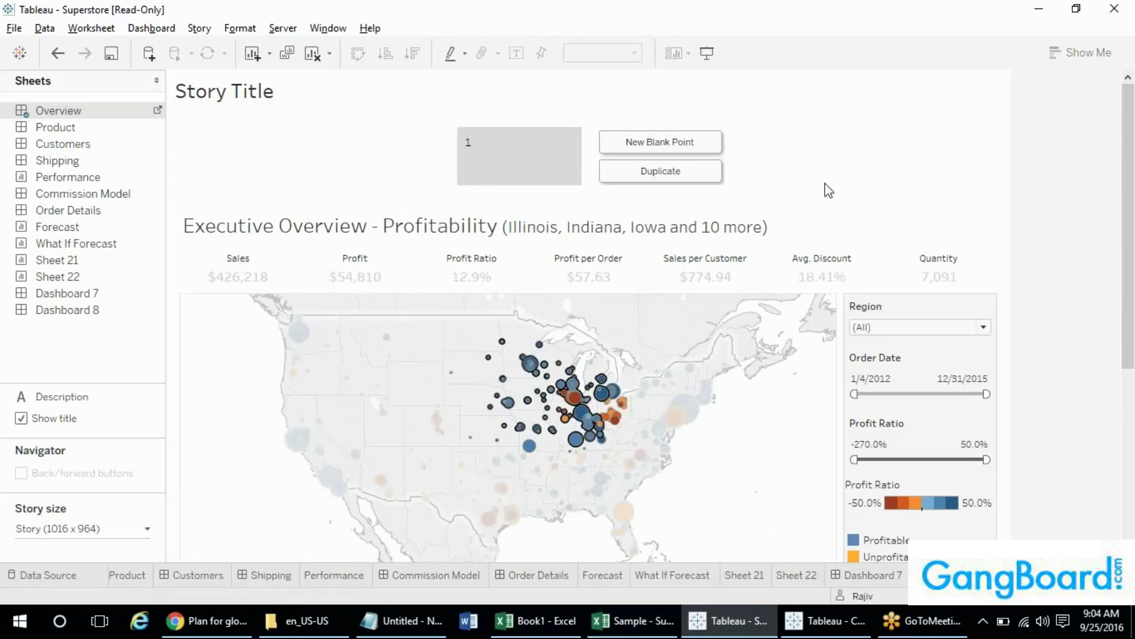
pyautogui.doubleClick(518, 130)
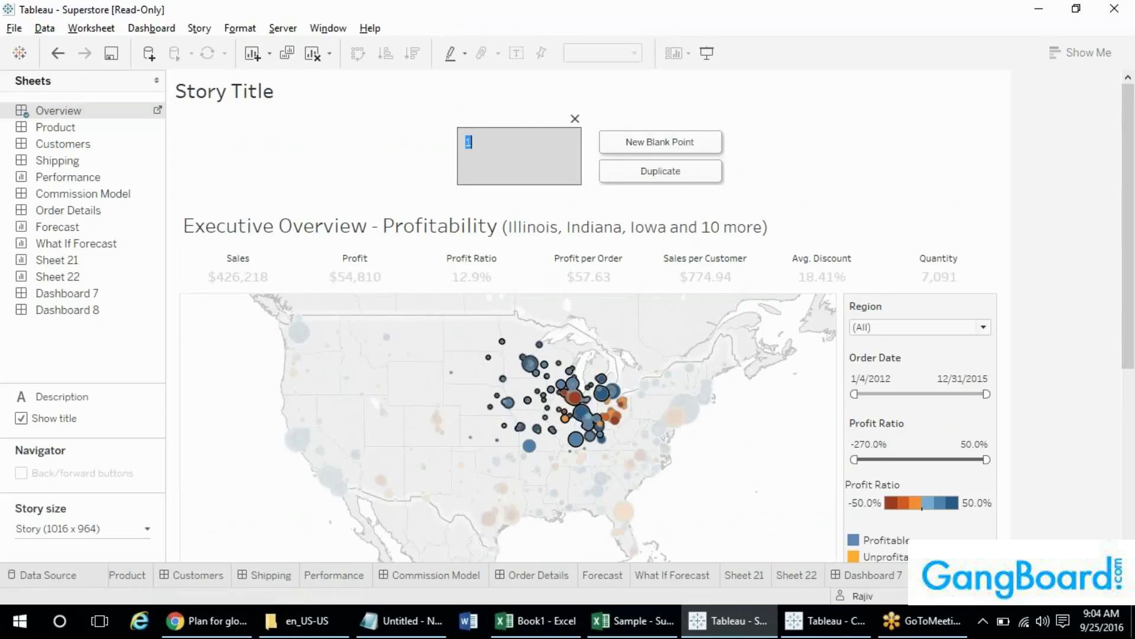
pyautogui.write('North Region')
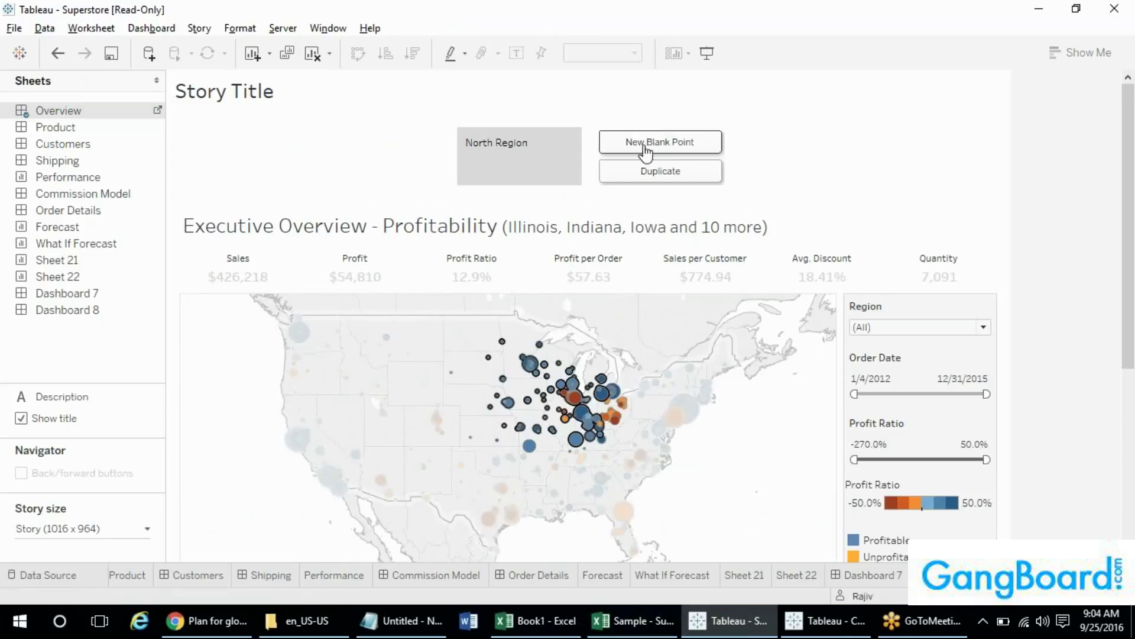
# - Select the Northeast states' marks on the map and save them as a new story point
pyautogui.click(645, 148)
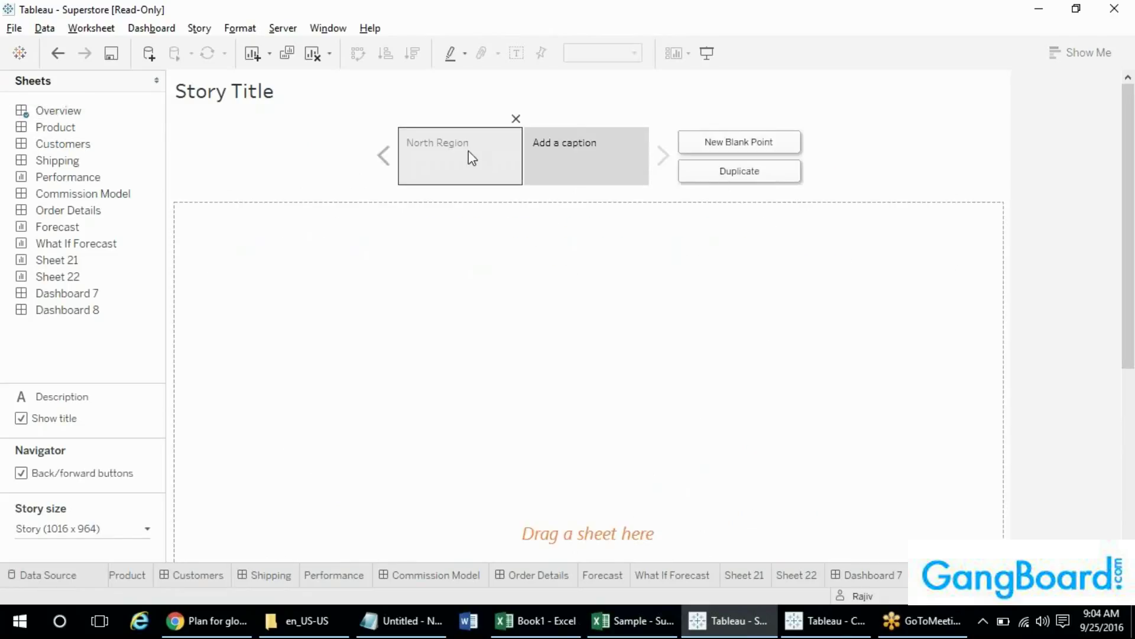
pyautogui.click(467, 152)
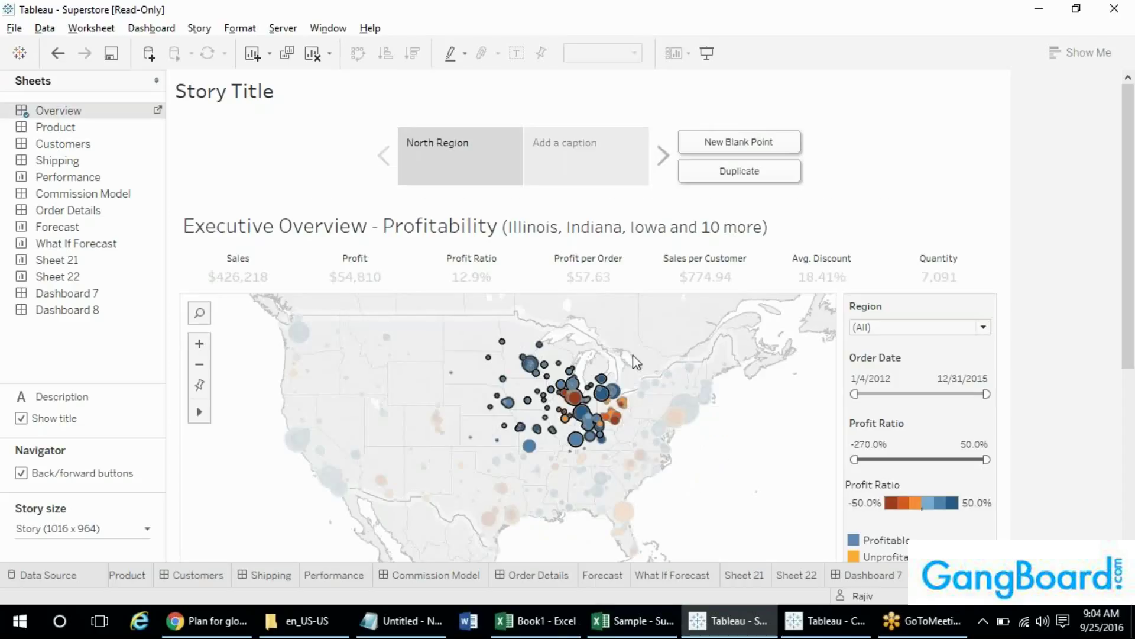
pyautogui.click(647, 364)
pyautogui.moveTo(646, 357); pyautogui.dragTo(732, 466)
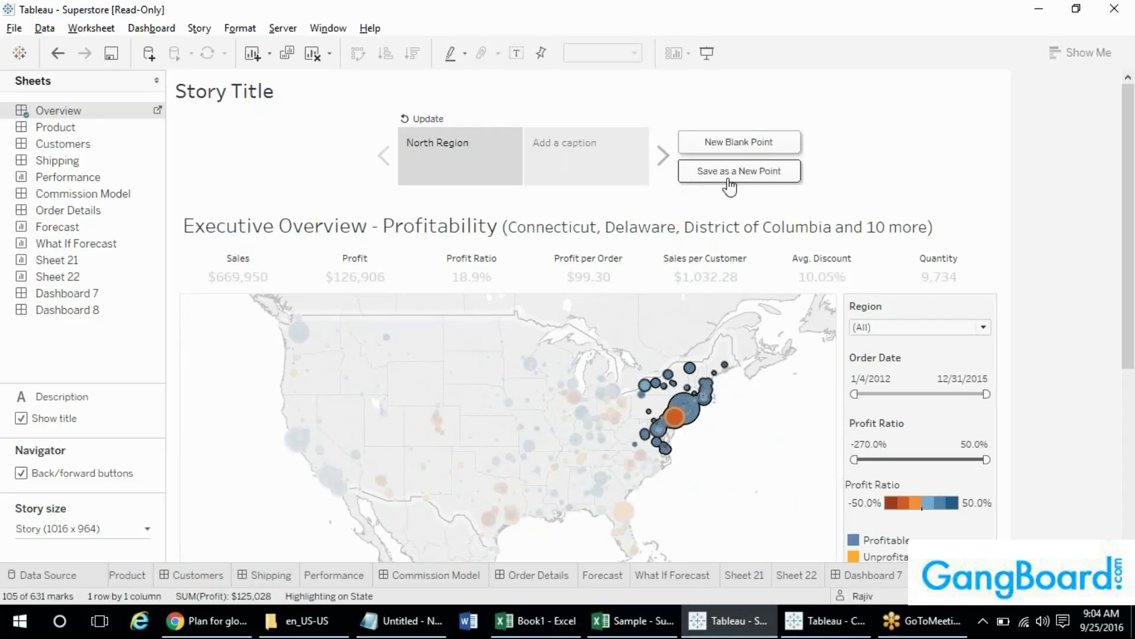
pyautogui.click(727, 183)
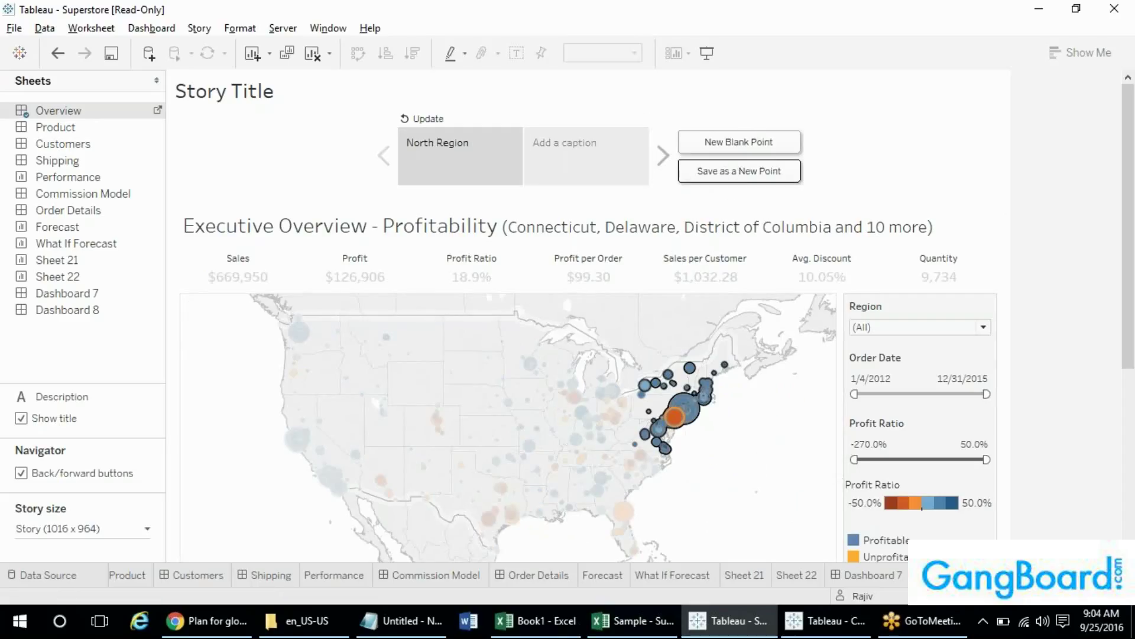
# - Caption the new story point 'East'
pyautogui.doubleClick(537, 140)
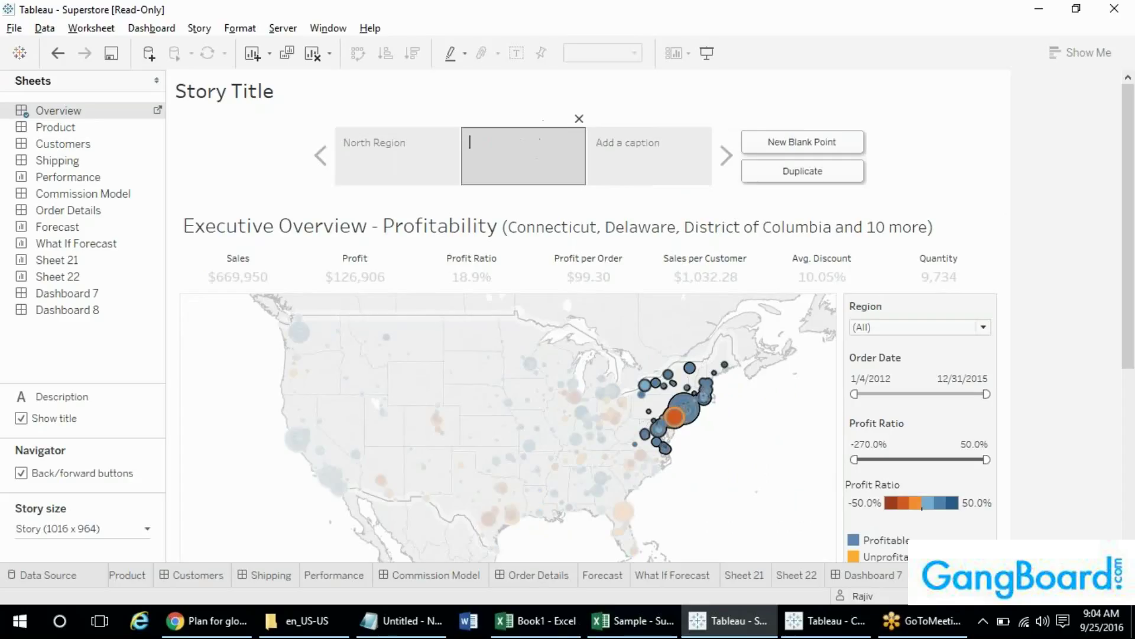
pyautogui.write('West')
pyautogui.press('BackSpace')
pyautogui.press('BackSpace')
pyautogui.press('BackSpace')
pyautogui.press('BackSpace')
pyautogui.write('Eas')
pyautogui.click(388, 161)
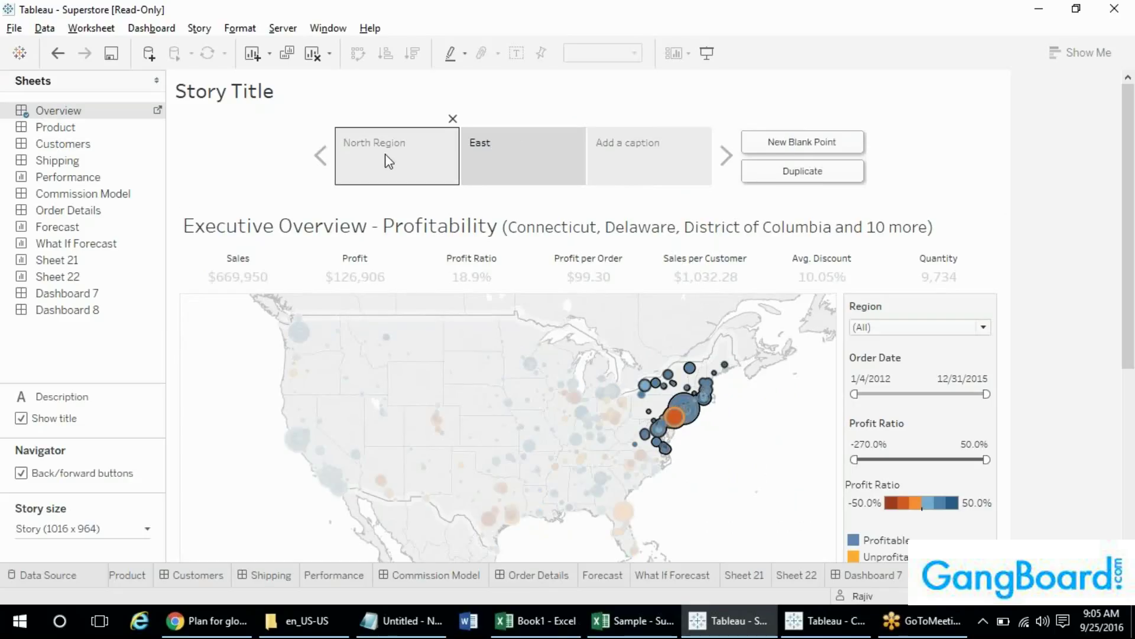
# - Rename the first story point's caption to 'Central', briefly view a blank dashboard, and return to the story
pyautogui.click(388, 161)
pyautogui.hotkey('ctrl', 'a')
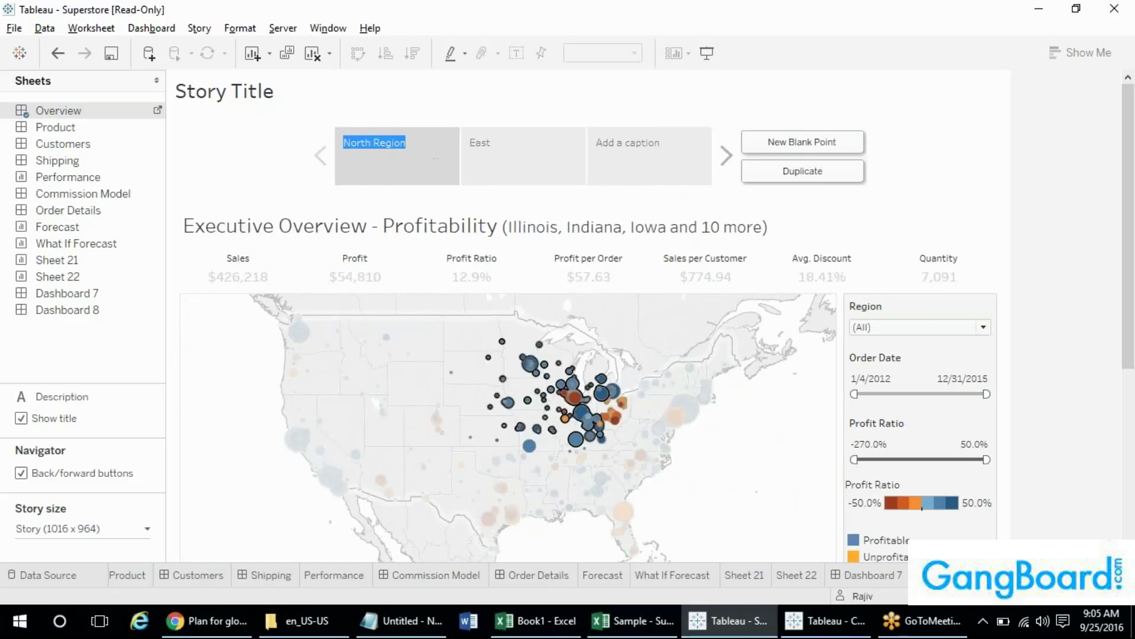
pyautogui.write('Central')
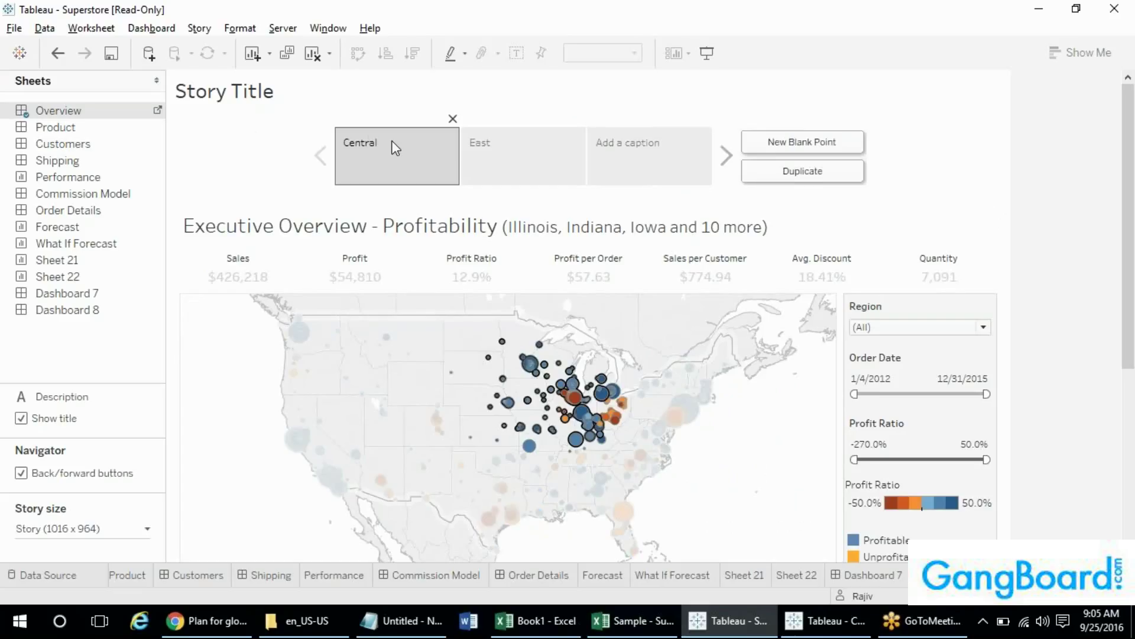
pyautogui.click(502, 173)
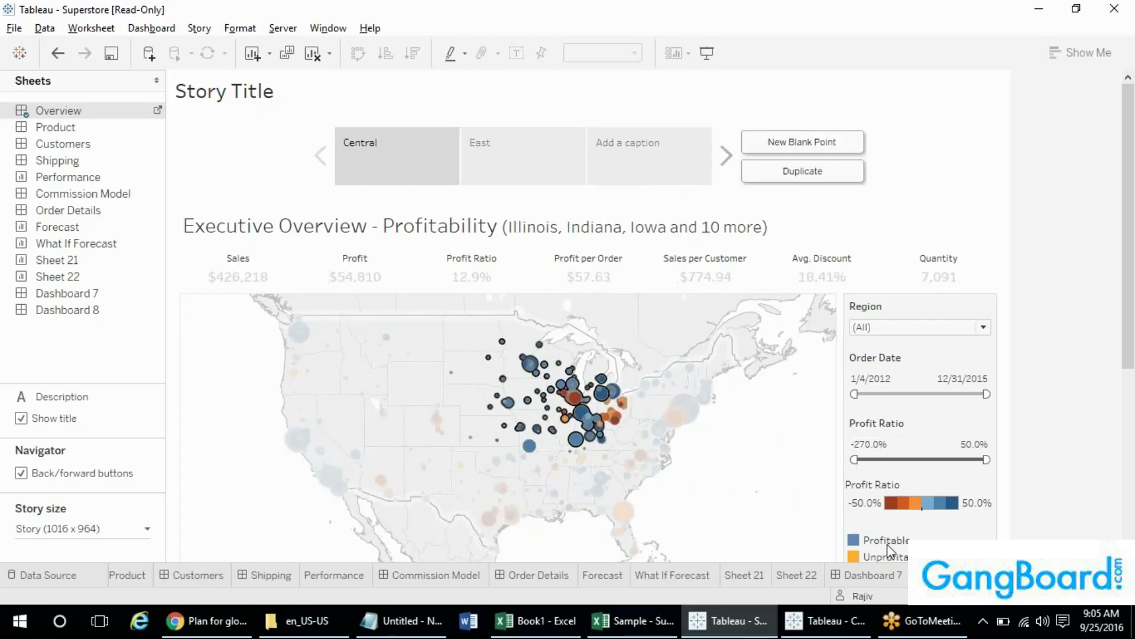
pyautogui.click(946, 576)
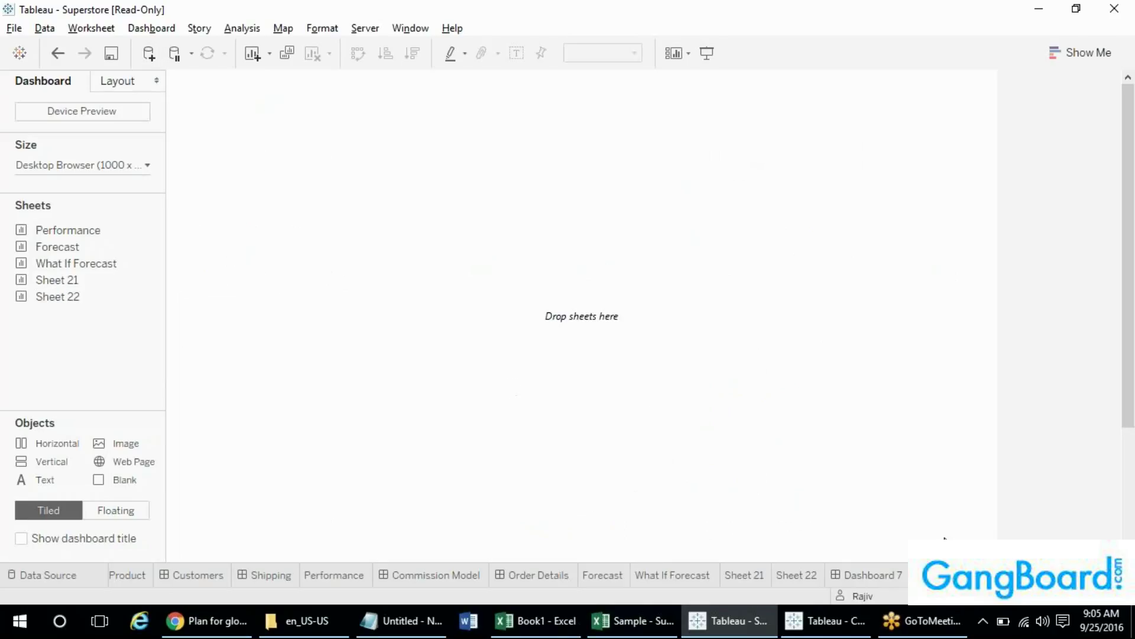
pyautogui.click(1014, 576)
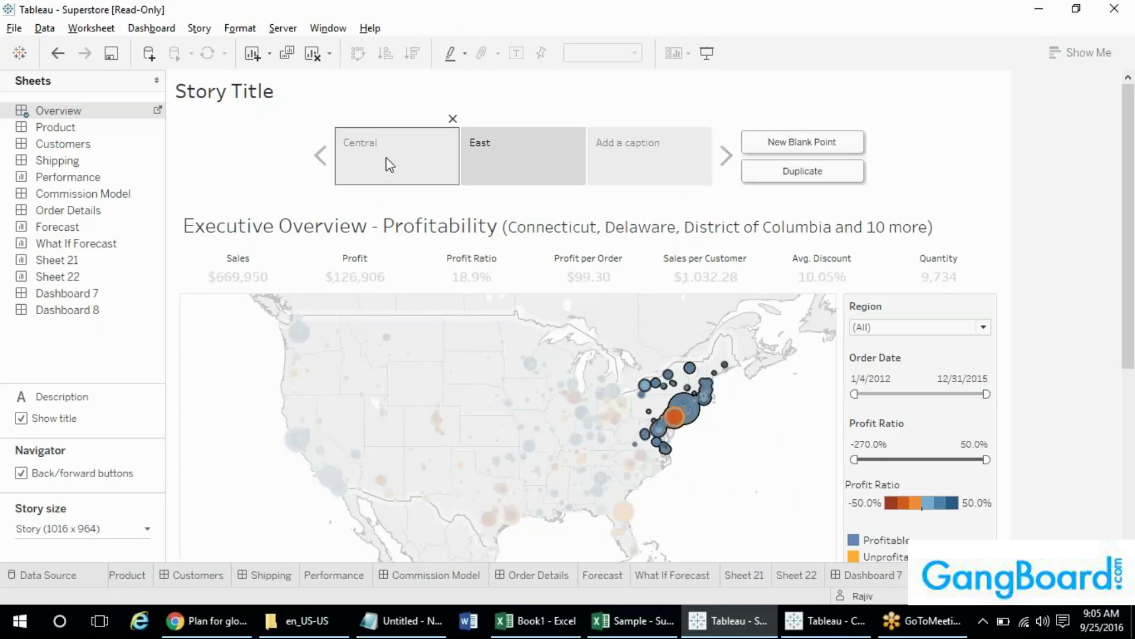
# - Narrow the Central story point's Order Date range to 1/4/2012–6/8/2013
pyautogui.click(421, 157)
pyautogui.click(495, 170)
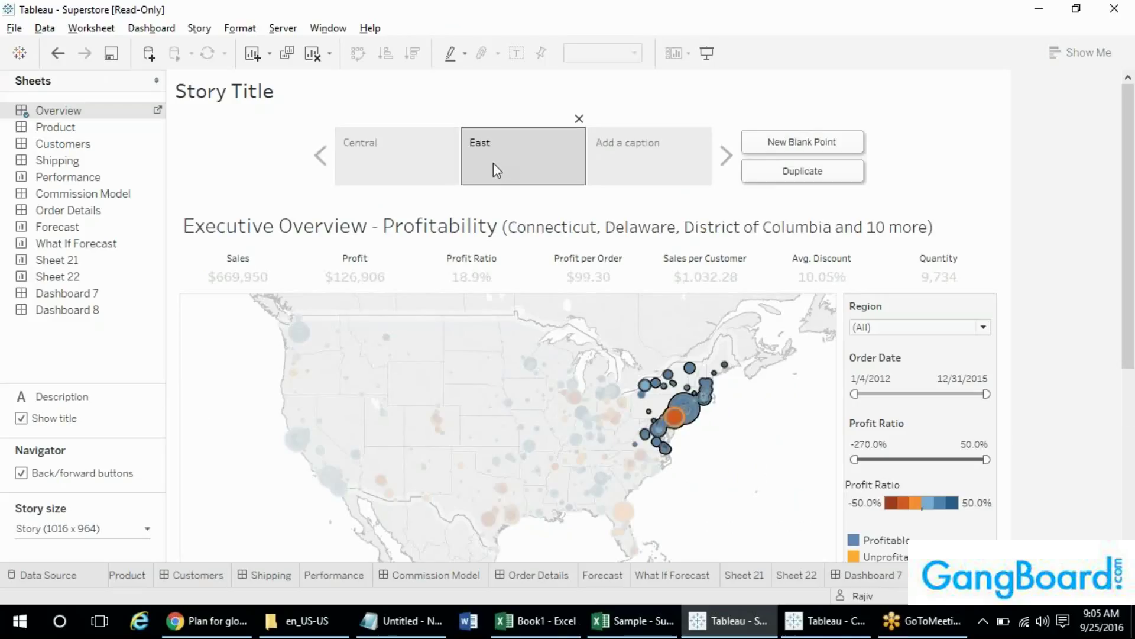
pyautogui.click(416, 169)
pyautogui.scroll(-3, 959, 255)
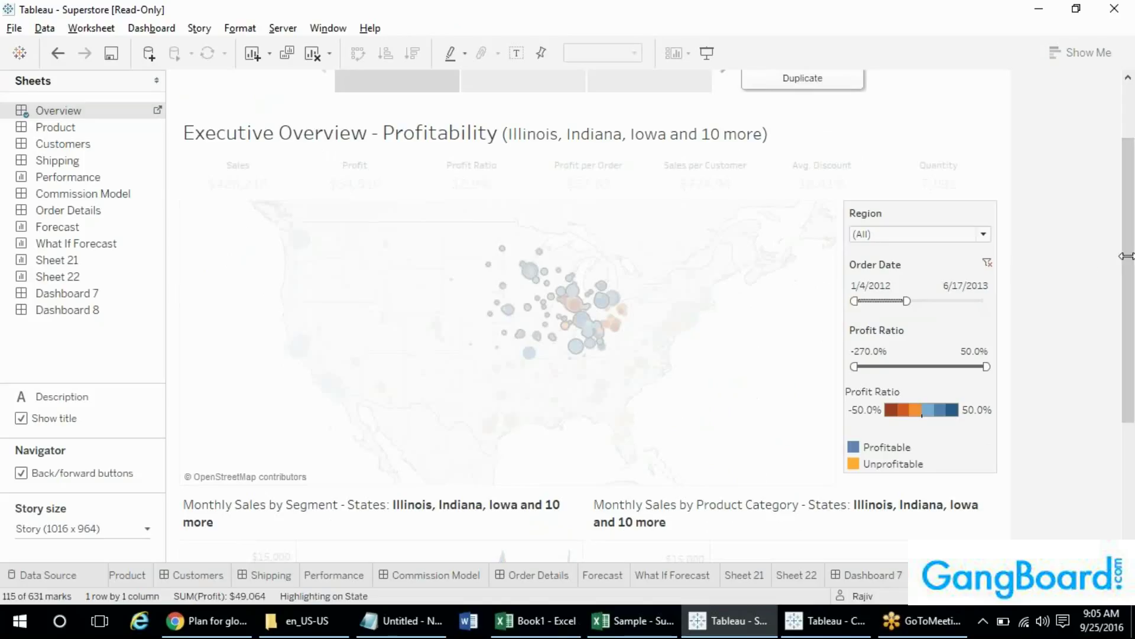
pyautogui.moveTo(1127, 257); pyautogui.dragTo(1129, 185)
# - Narrow the East story point's Order Date range to 11/20/2014–12/31/2015
pyautogui.click(474, 164)
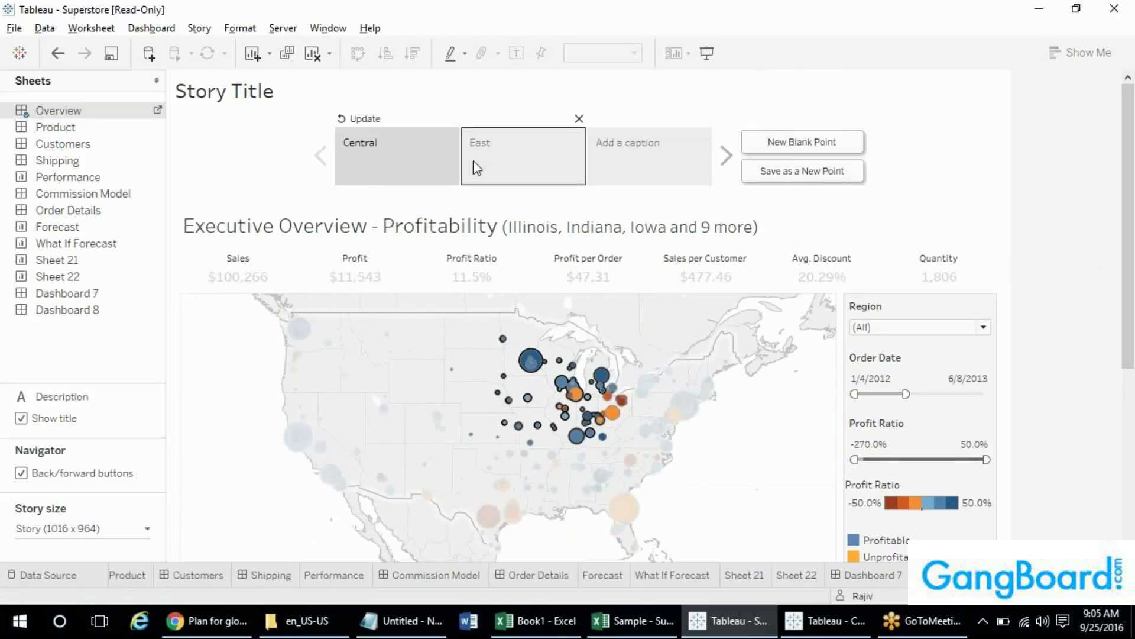
pyautogui.moveTo(1130, 242); pyautogui.dragTo(1129, 288)
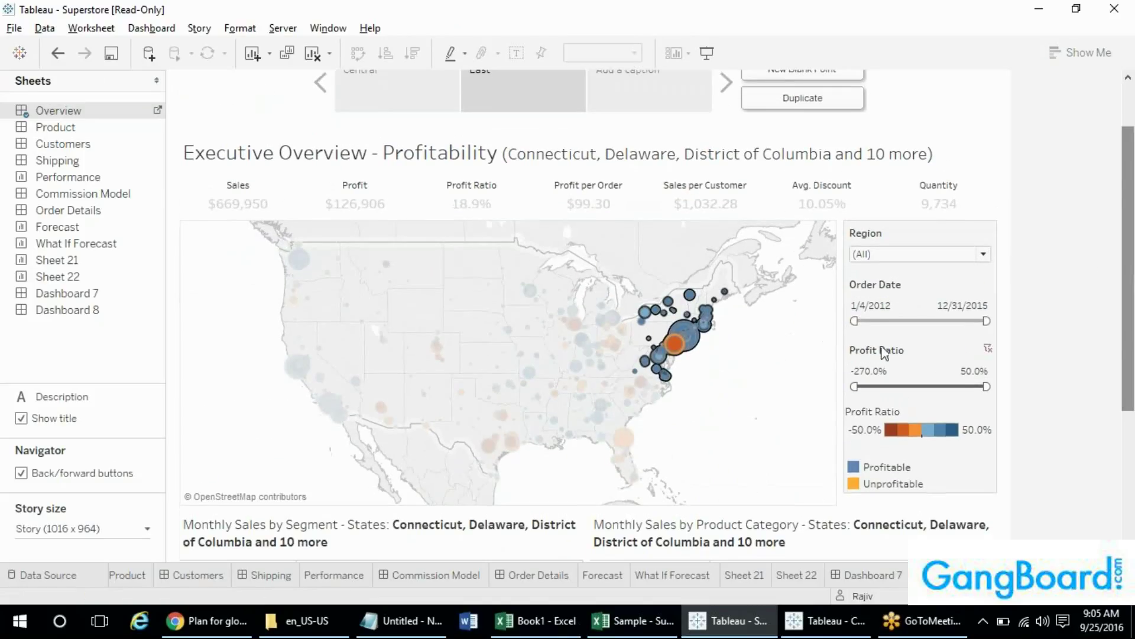
pyautogui.moveTo(854, 320); pyautogui.dragTo(941, 318)
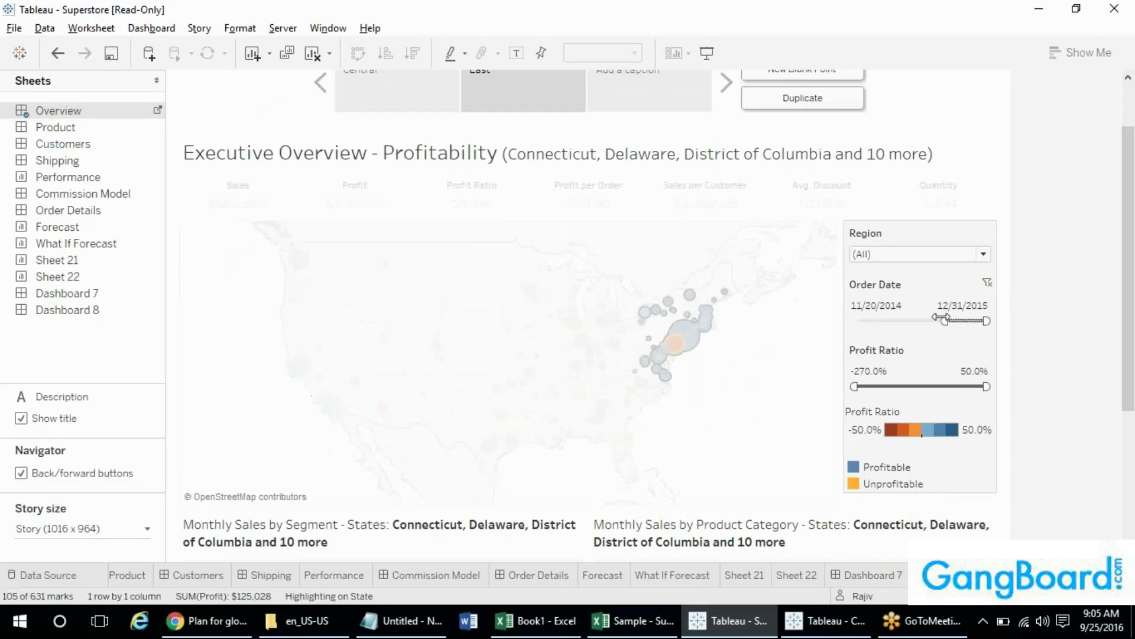
pyautogui.moveTo(1130, 280); pyautogui.dragTo(1130, 242)
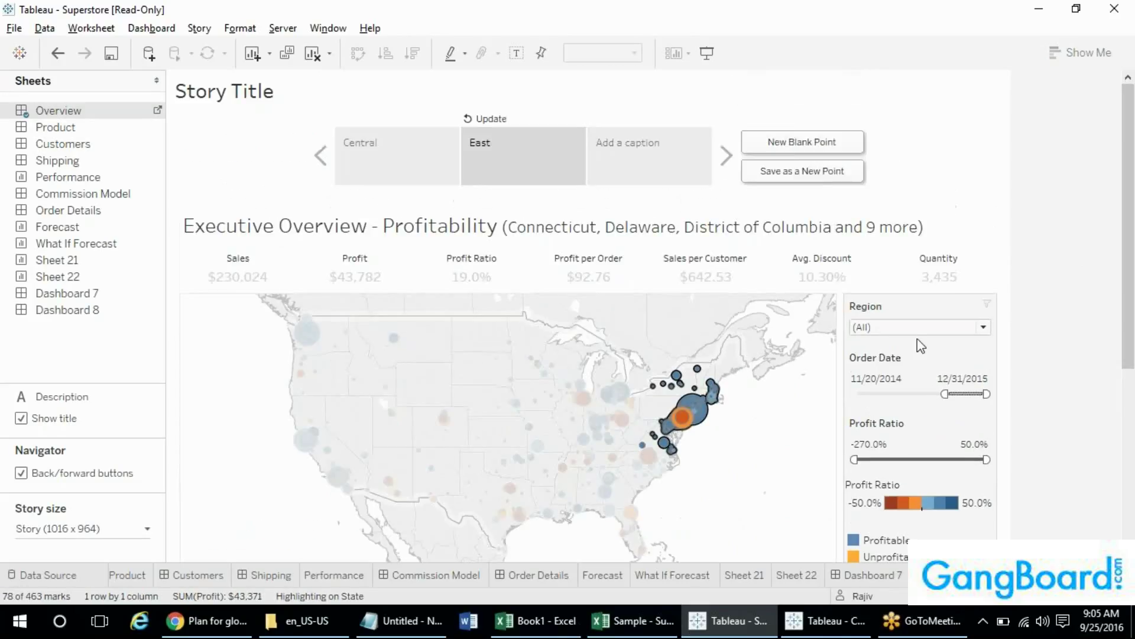
pyautogui.moveTo(1130, 200)
pyautogui.mouseDown()
pyautogui.moveTo(1131, 251)
pyautogui.moveTo(1132, 201)
pyautogui.mouseUp()
# - Compare the Central ($100,266) and East ($230,024) story points' sales
pyautogui.click(430, 160)
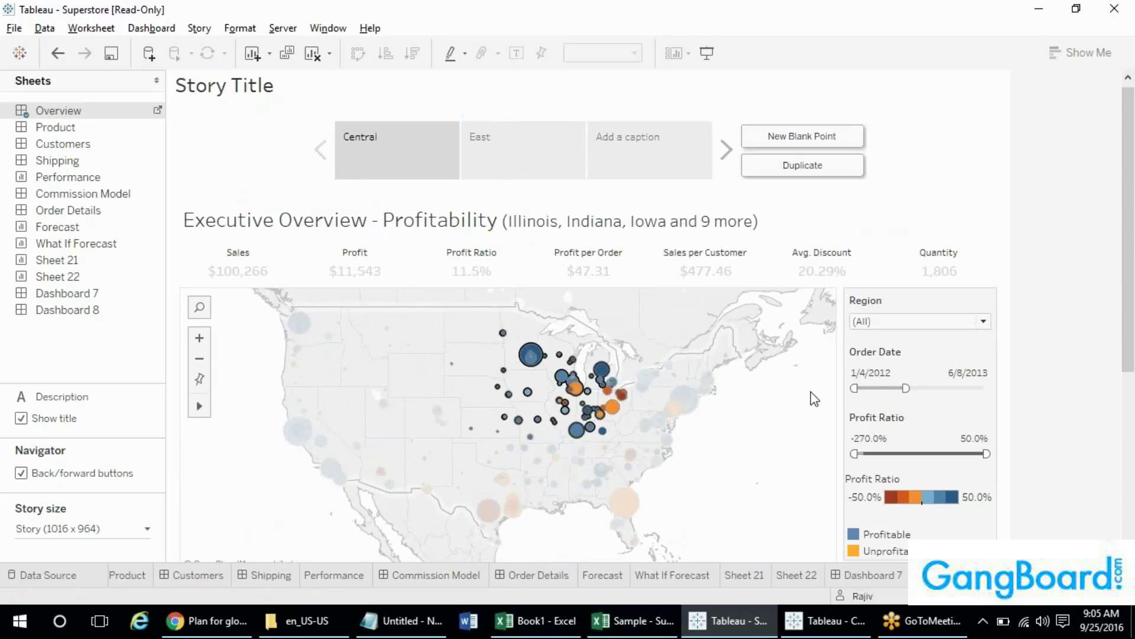
pyautogui.click(494, 158)
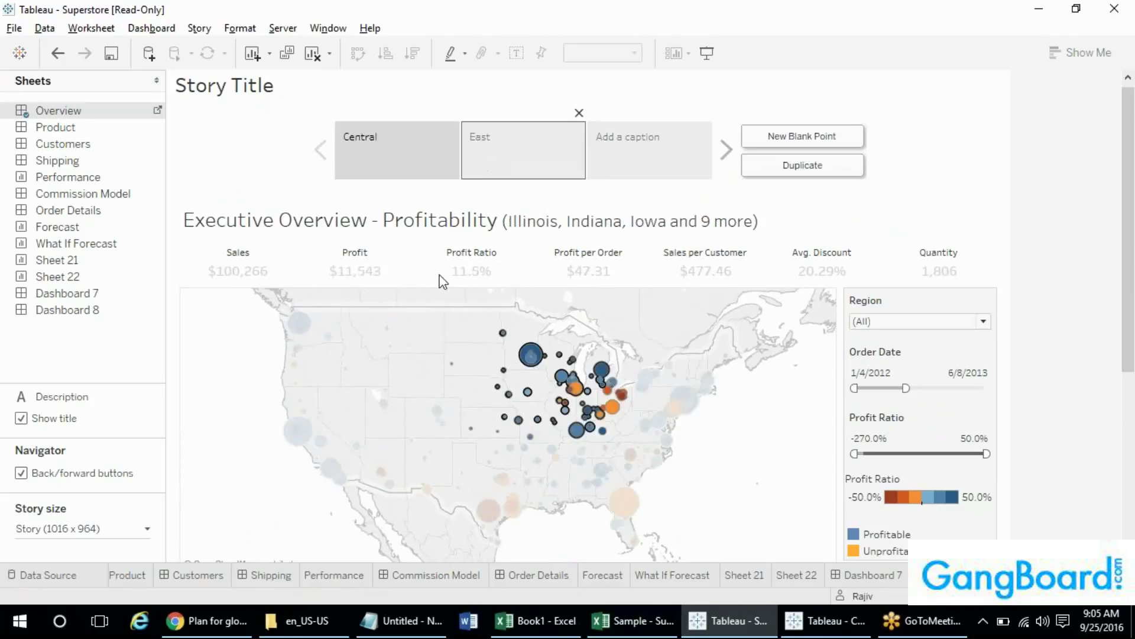
pyautogui.moveTo(535, 343)
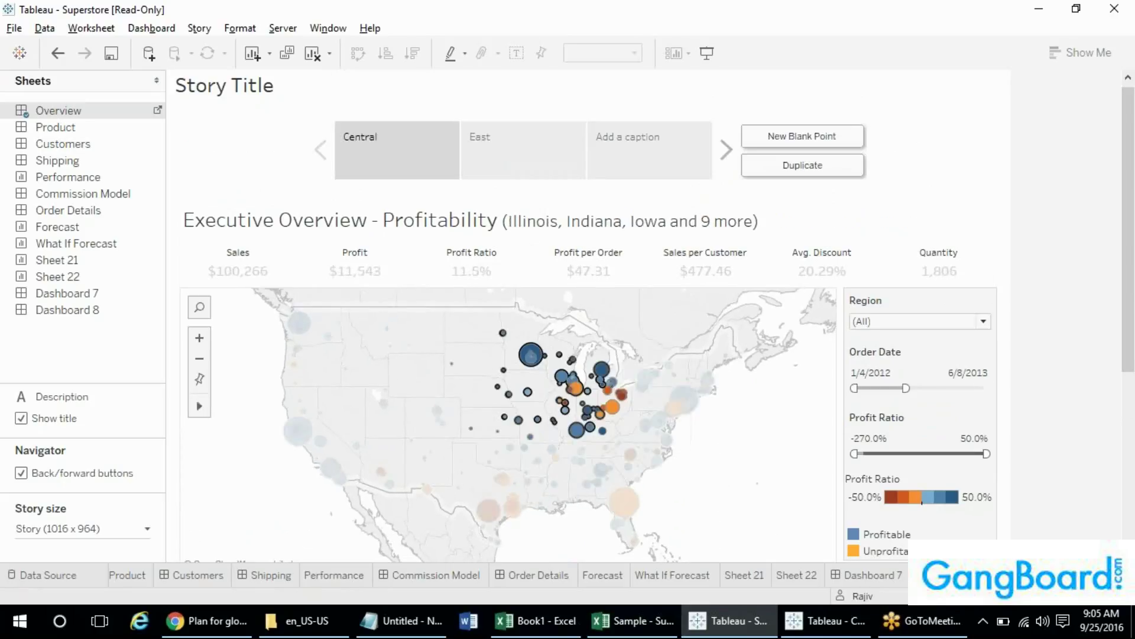
pyautogui.click(495, 155)
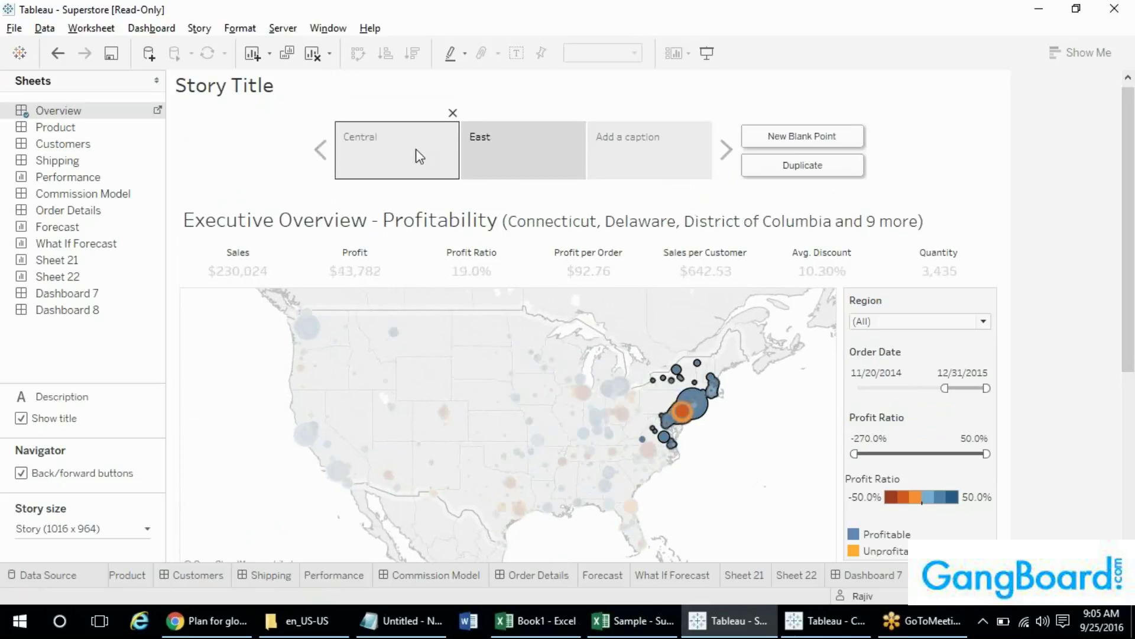
pyautogui.click(417, 153)
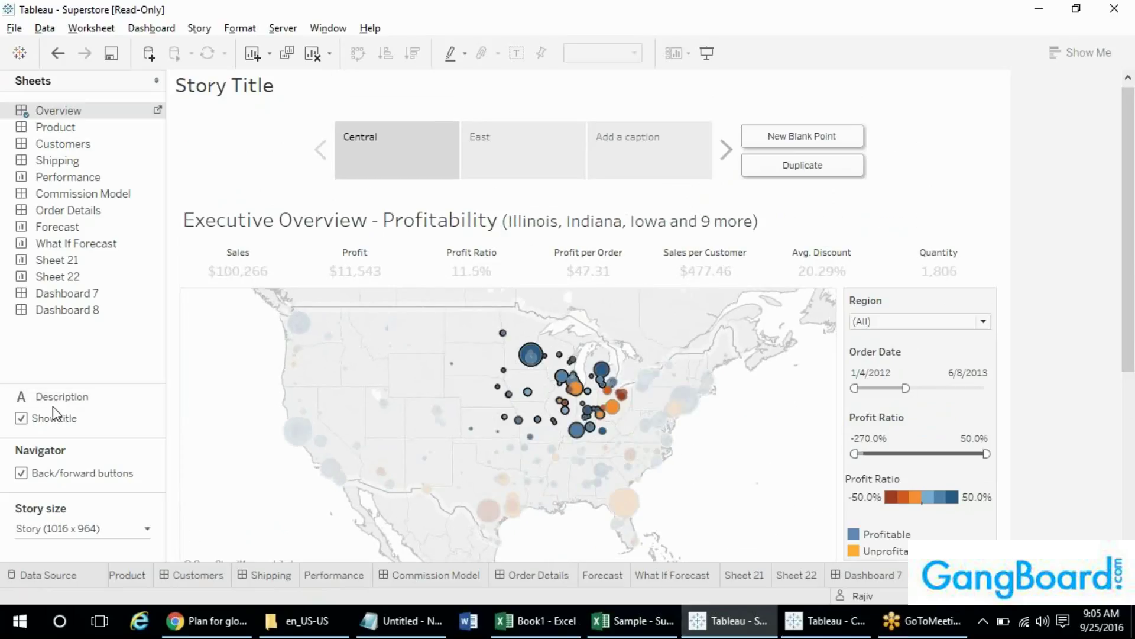
# - Add a 'This is my Central Profit' description to the Central story point, placed over the map
pyautogui.moveTo(56, 396); pyautogui.dragTo(410, 325)
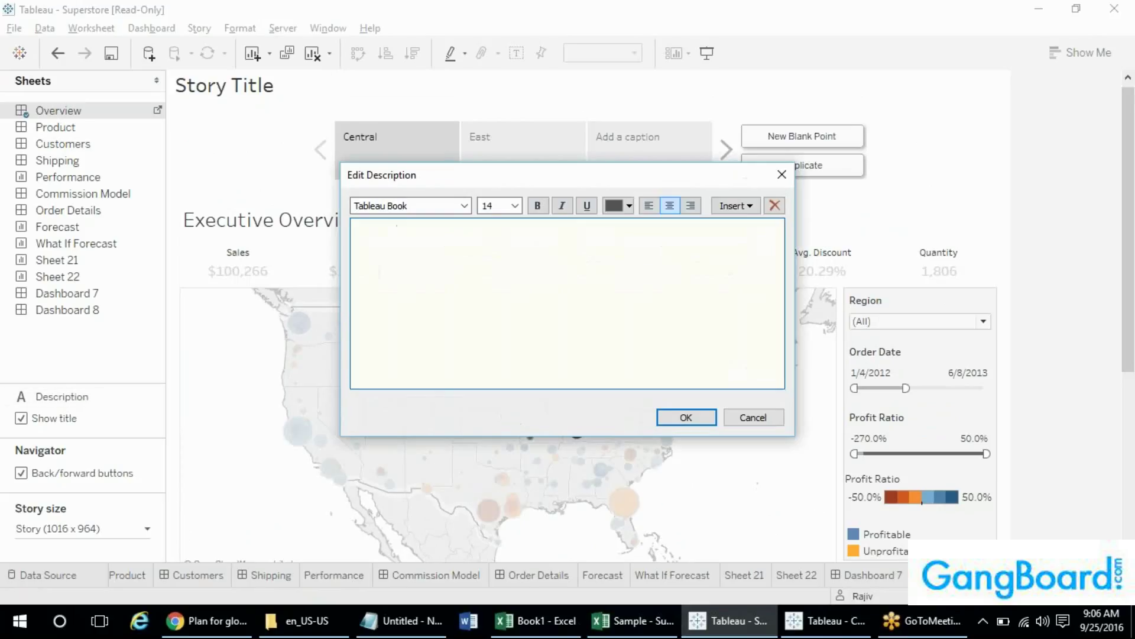
pyautogui.write('This is my Central')
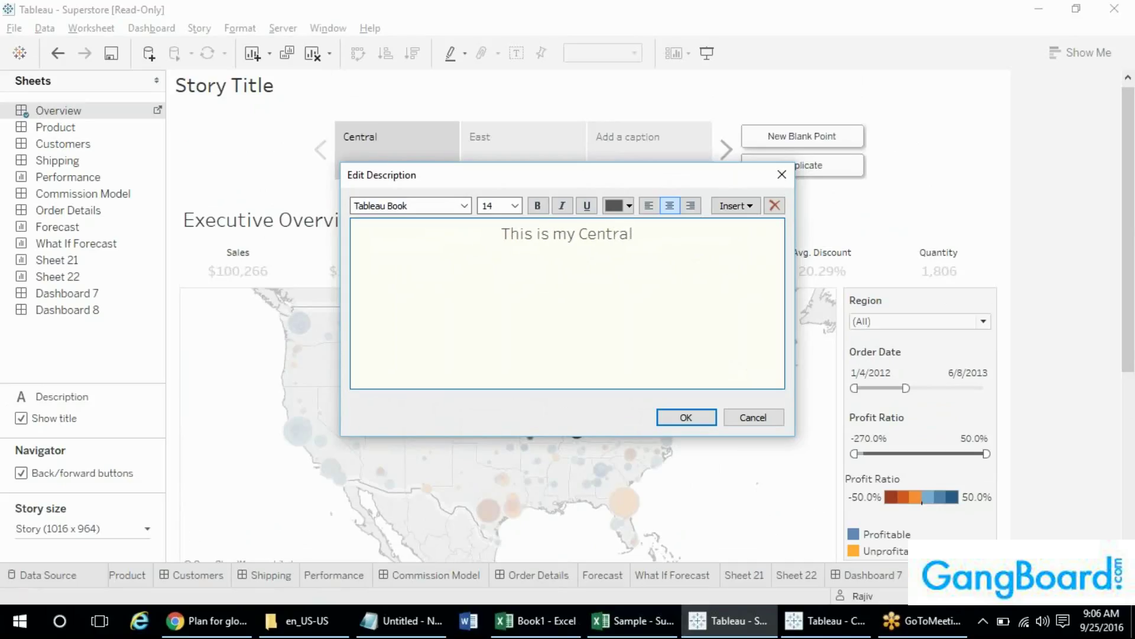
pyautogui.moveTo(455, 190); pyautogui.dragTo(473, 321)
pyautogui.write('Pro')
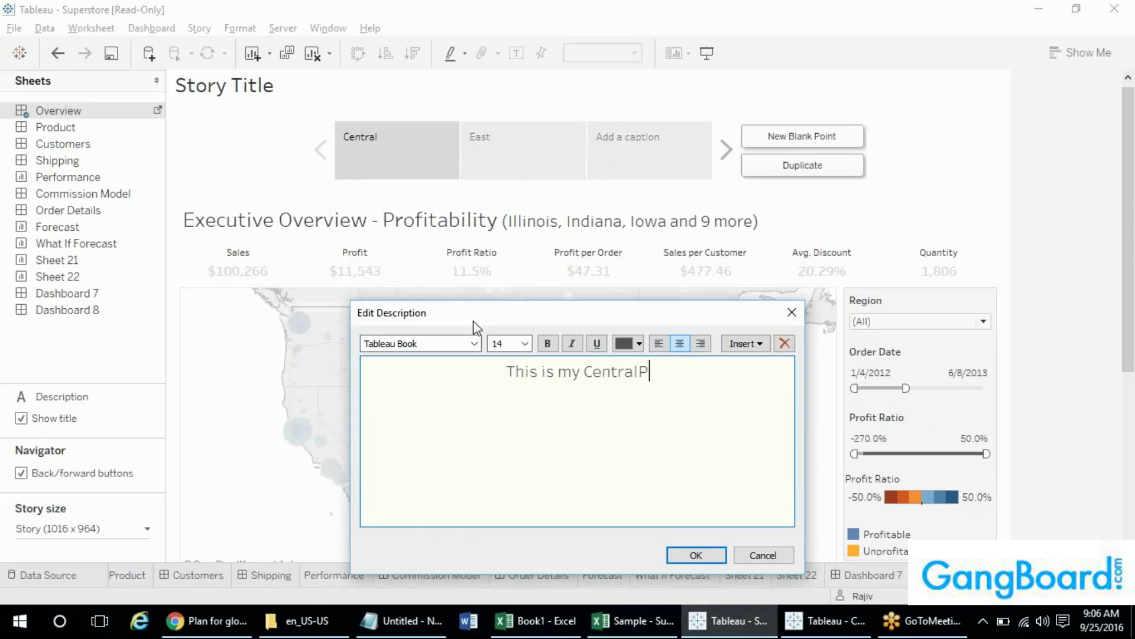
pyautogui.press('BackSpace')
pyautogui.press('BackSpace')
pyautogui.press('BackSpace')
pyautogui.press('BackSpace')
pyautogui.write('lP')
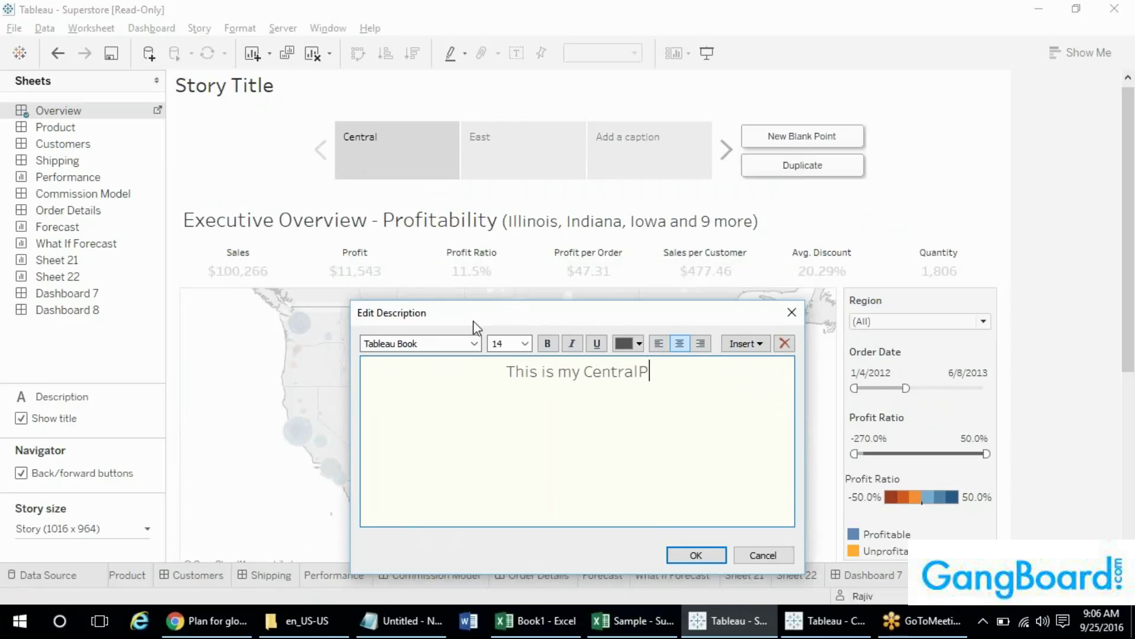
pyautogui.press('BackSpace')
pyautogui.write('Pro')
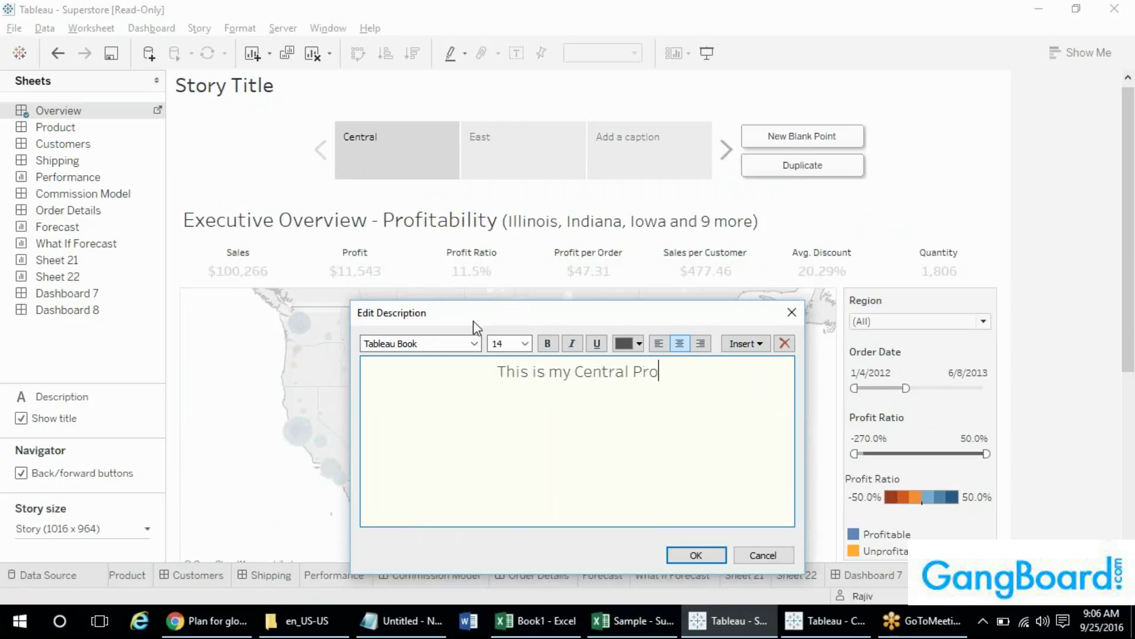
pyautogui.write('fit')
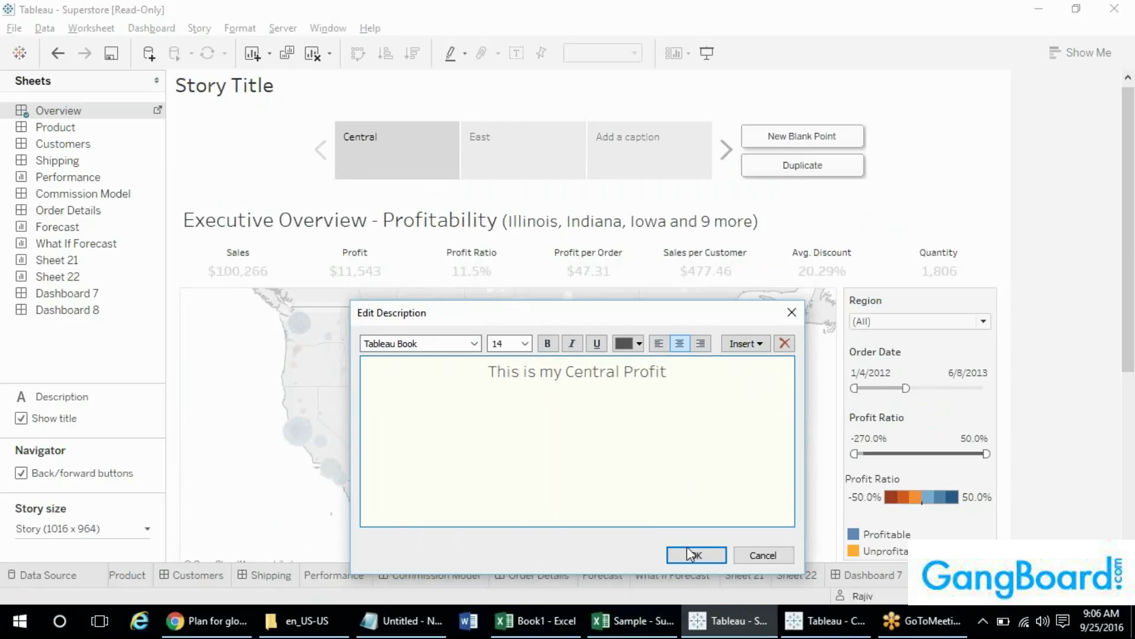
pyautogui.click(687, 550)
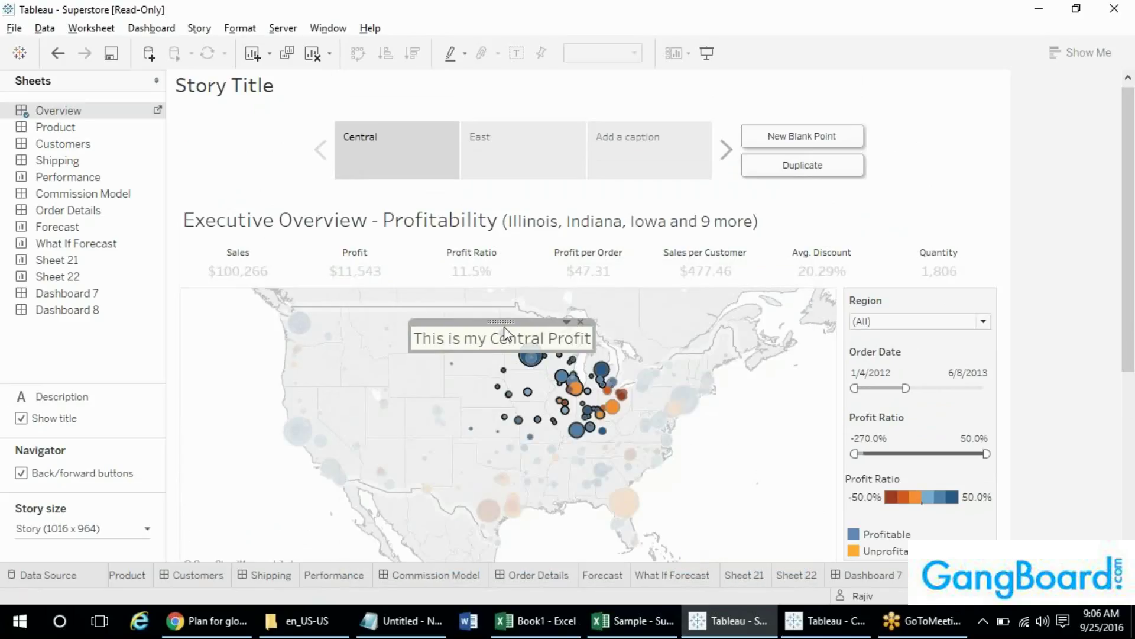
pyautogui.moveTo(504, 335); pyautogui.dragTo(343, 374)
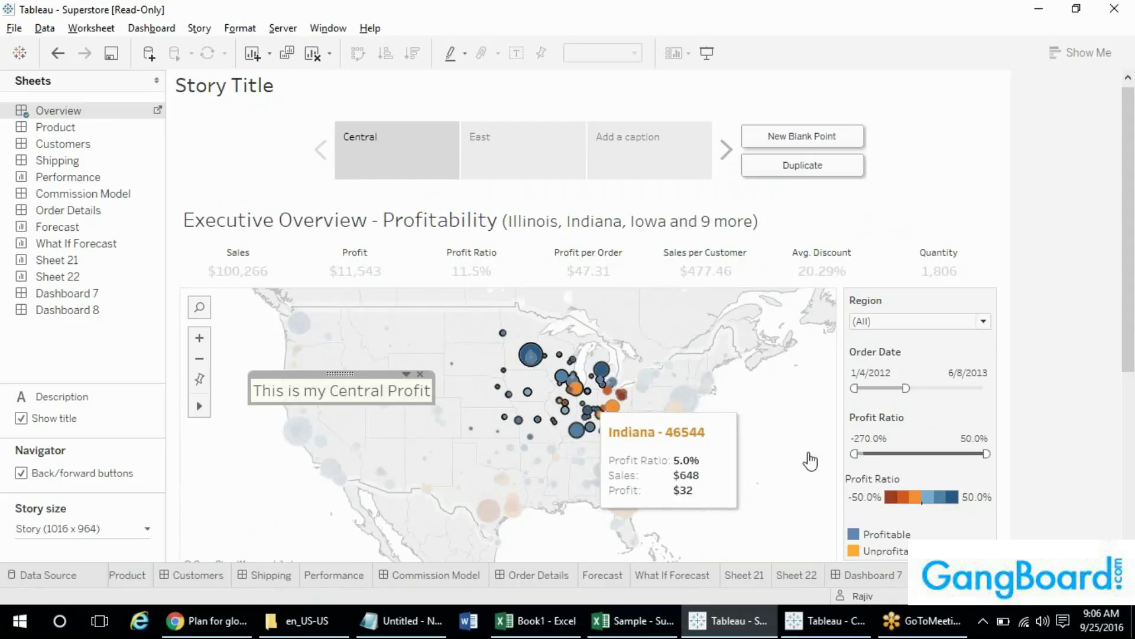
# - Add a second caption line reading 'Ohio - least profit'
pyautogui.doubleClick(395, 397)
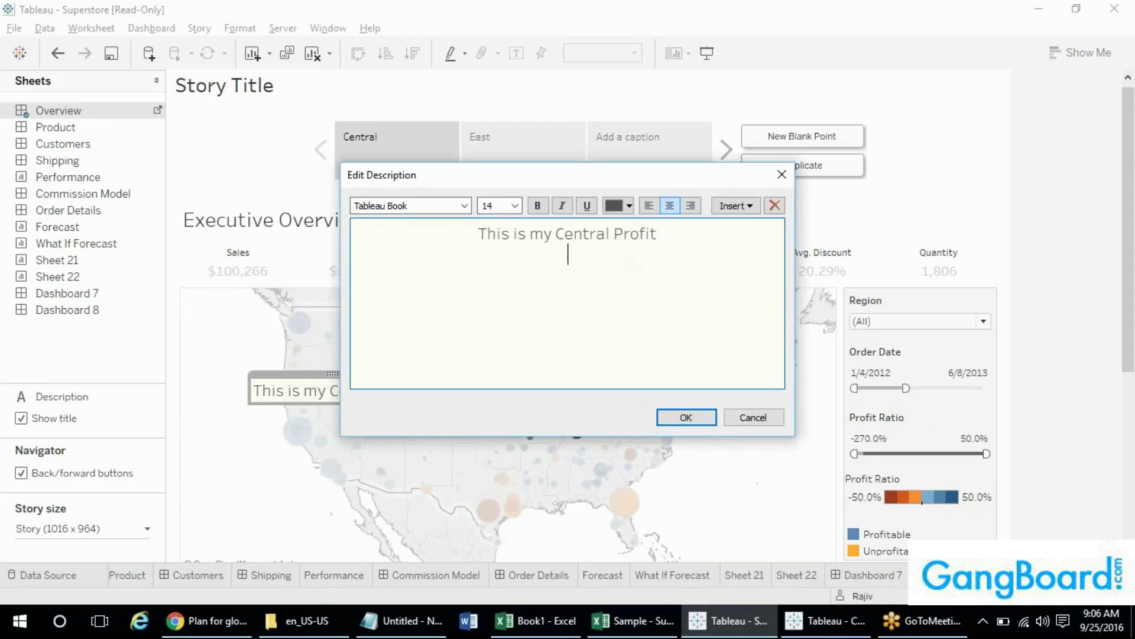
pyautogui.write('Ohio - least pro')
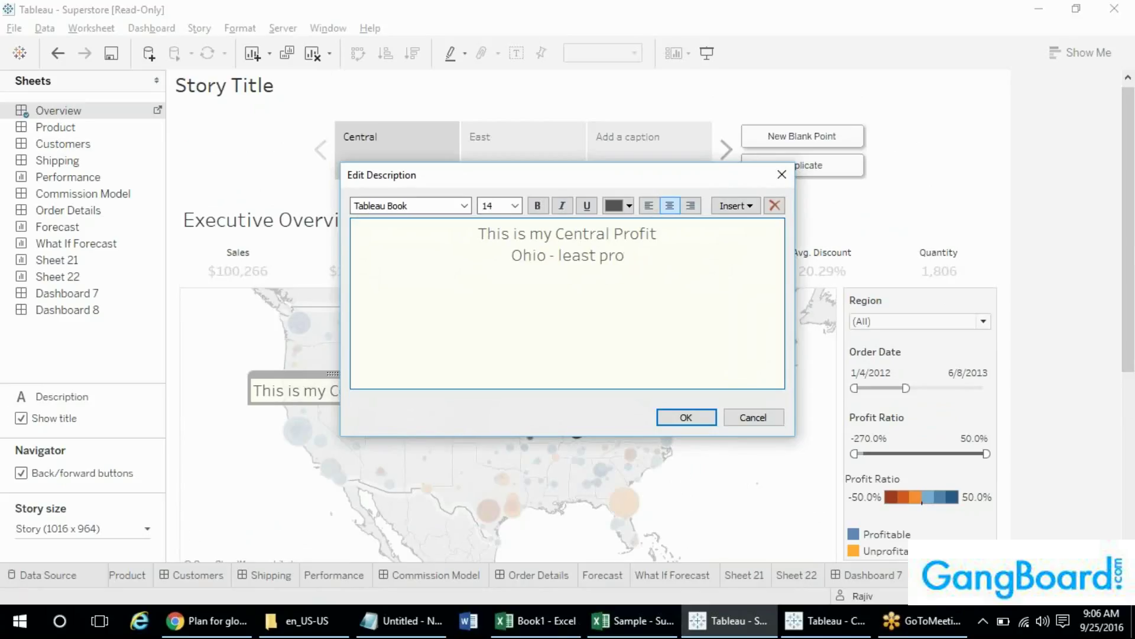
pyautogui.write('fit')
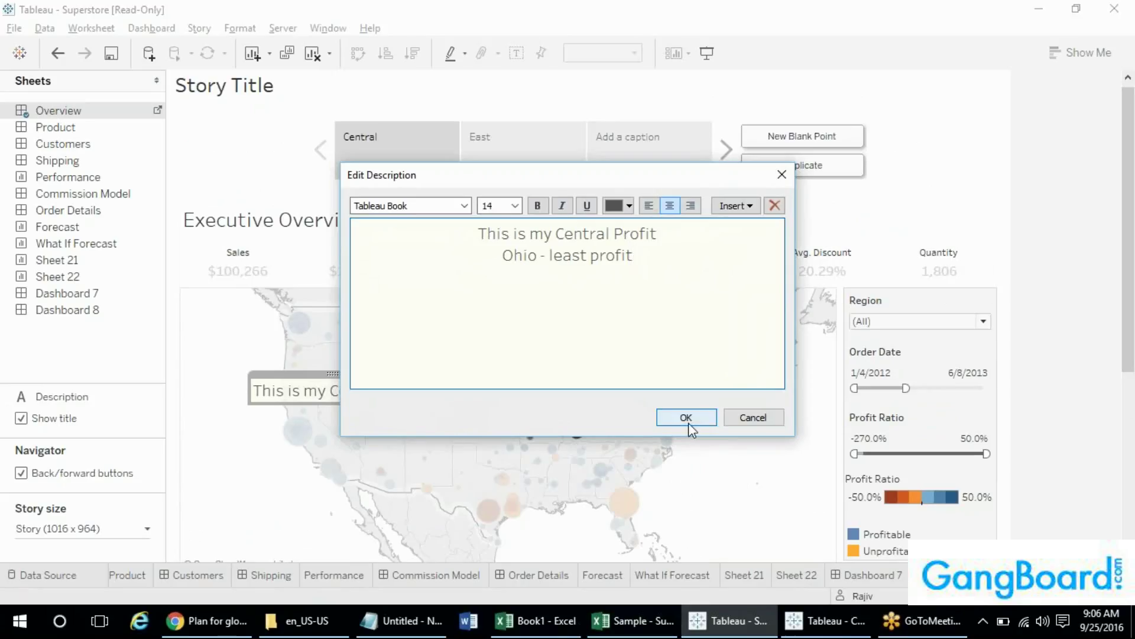
pyautogui.click(687, 420)
# - Add a 'Newyork is the best' description over the East story point's map
pyautogui.click(537, 162)
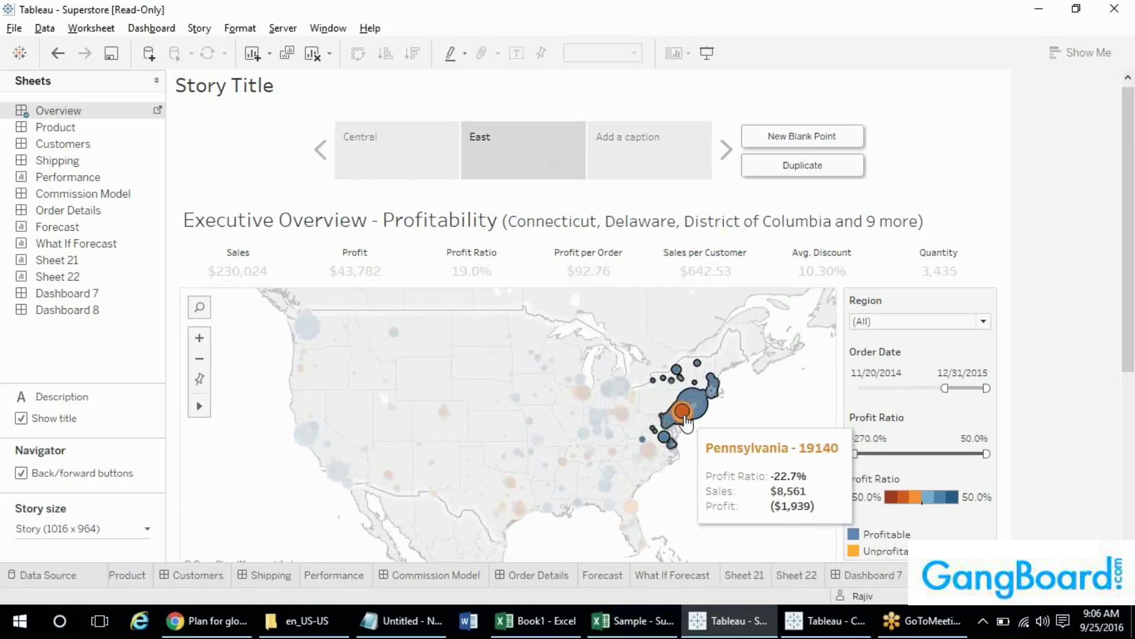
pyautogui.click(684, 420)
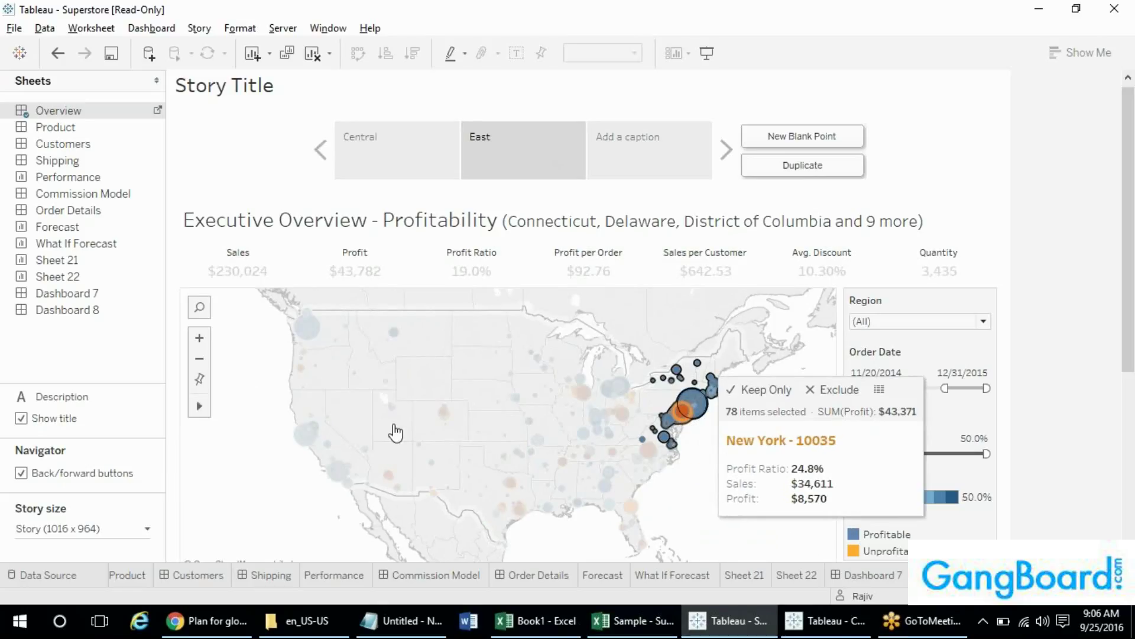
pyautogui.moveTo(116, 397); pyautogui.dragTo(289, 396)
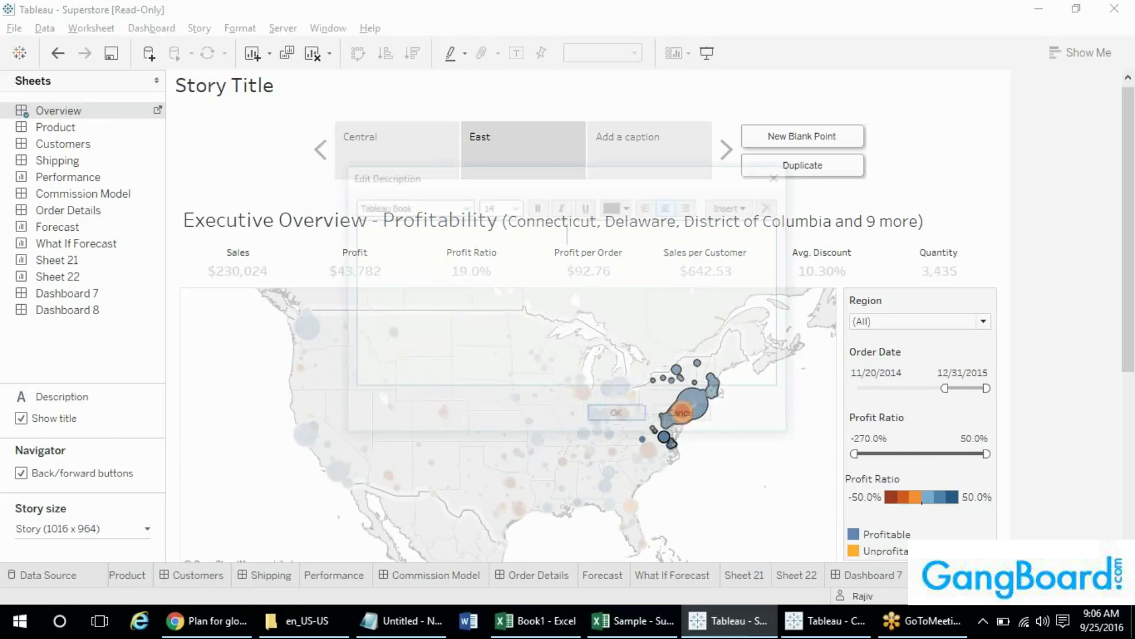
pyautogui.write('Net')
pyautogui.press('BackSpace')
pyautogui.write('w')
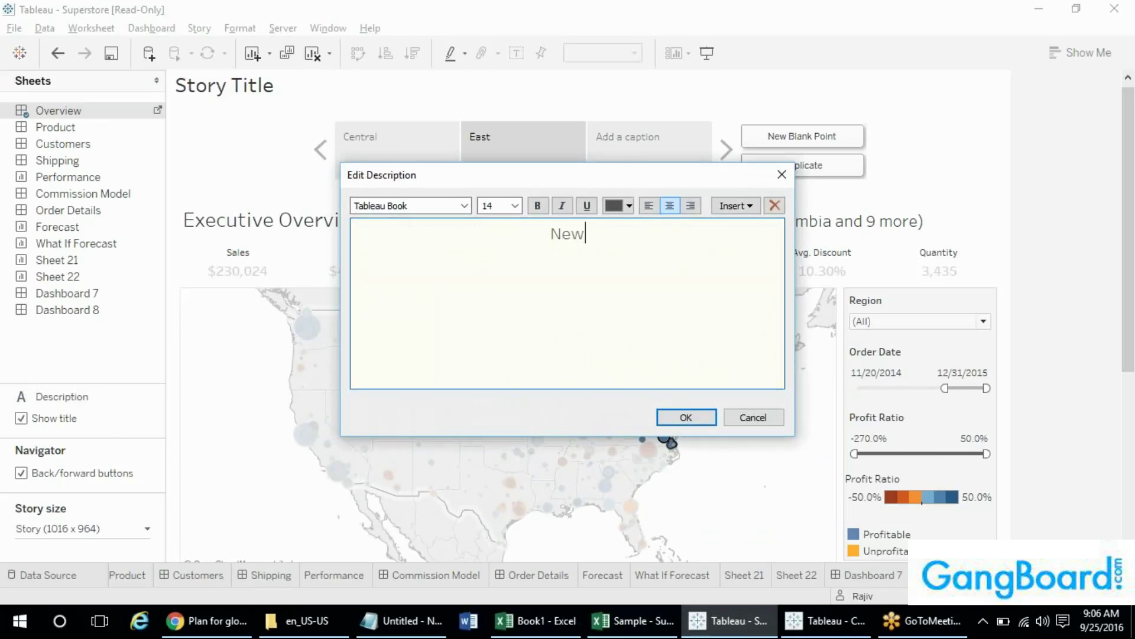
pyautogui.write('t')
pyautogui.press('BackSpace')
pyautogui.press('BackSpace')
pyautogui.write('wyork is the best')
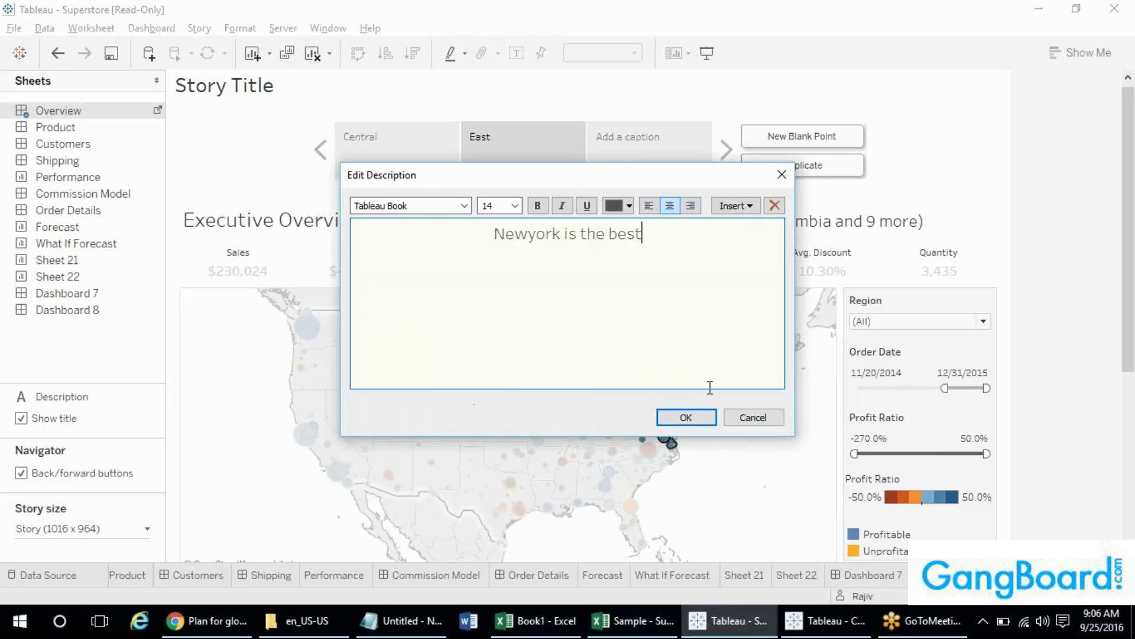
pyautogui.click(680, 416)
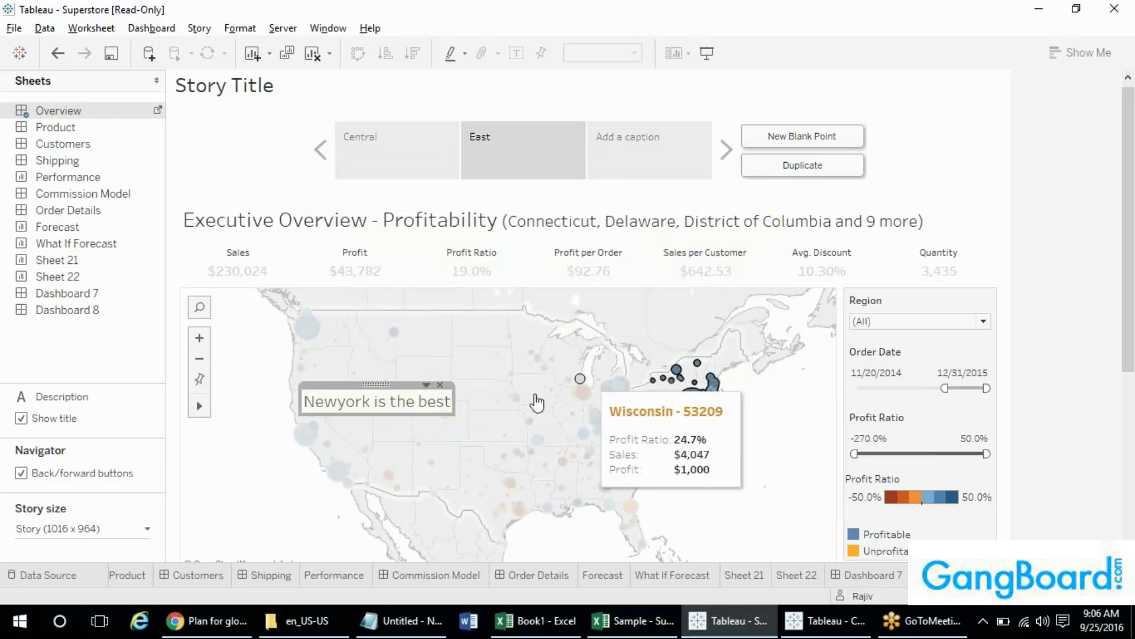
# - Review the Central and East captions, then switch to a blank dashboard
pyautogui.click(388, 165)
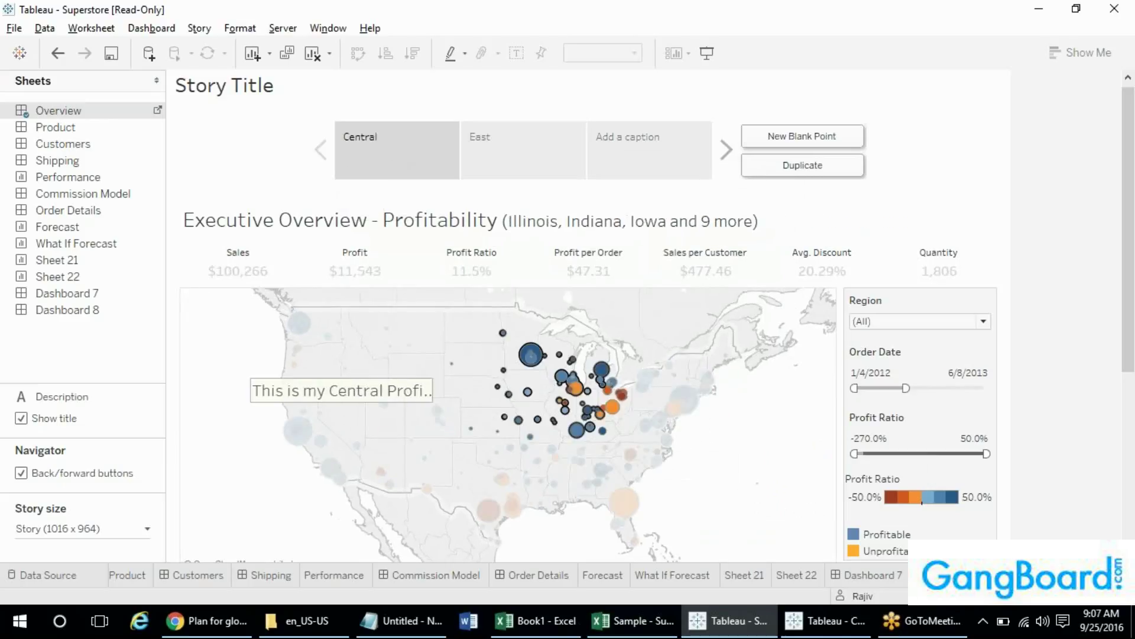
pyautogui.click(534, 175)
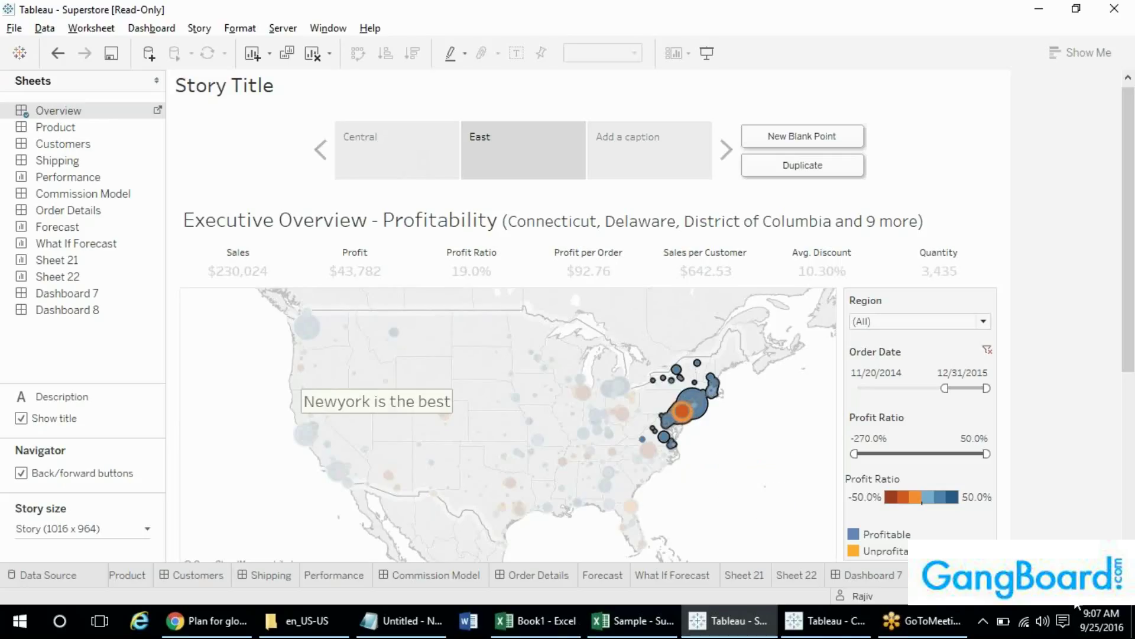
pyautogui.click(1095, 575)
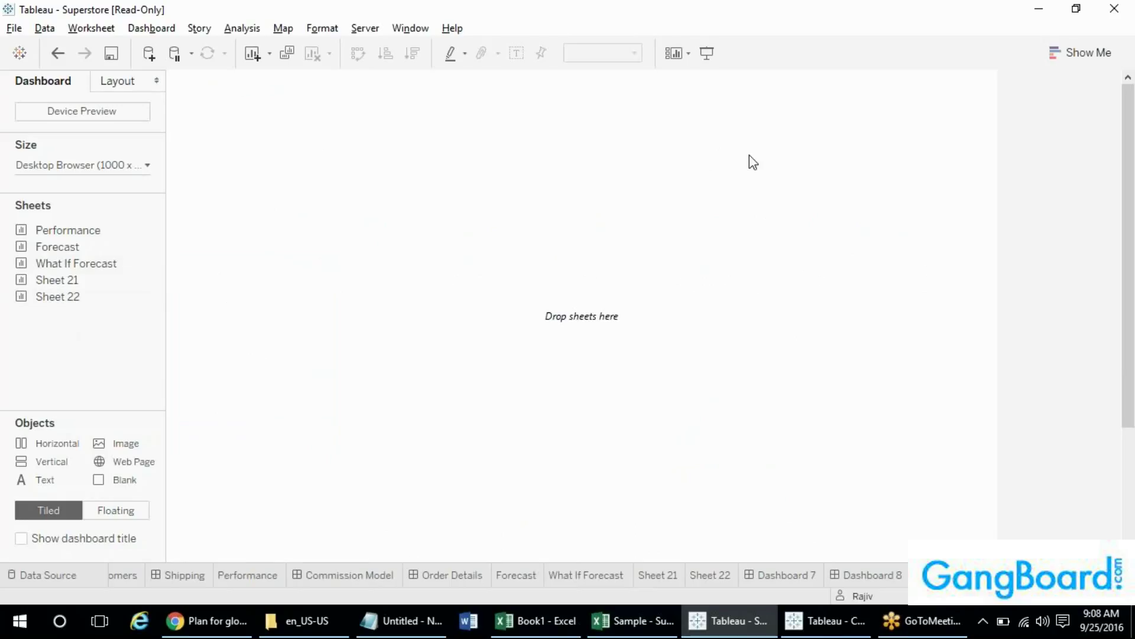
# - Start a new workbook and connect it to the Sample Excel file
pyautogui.click(14, 28)
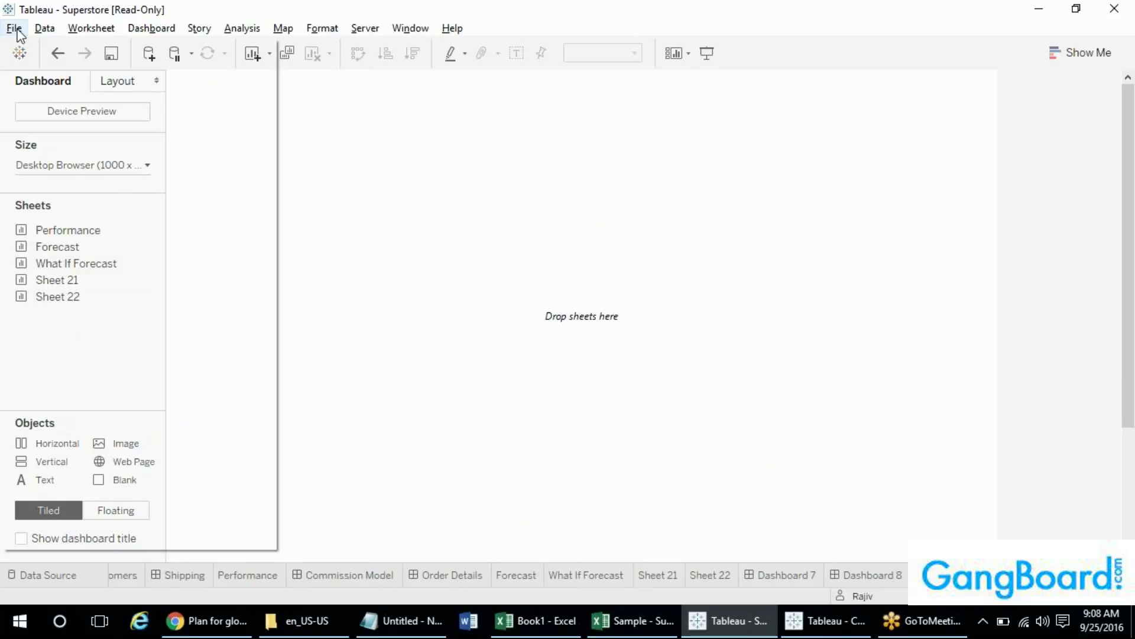
pyautogui.click(39, 51)
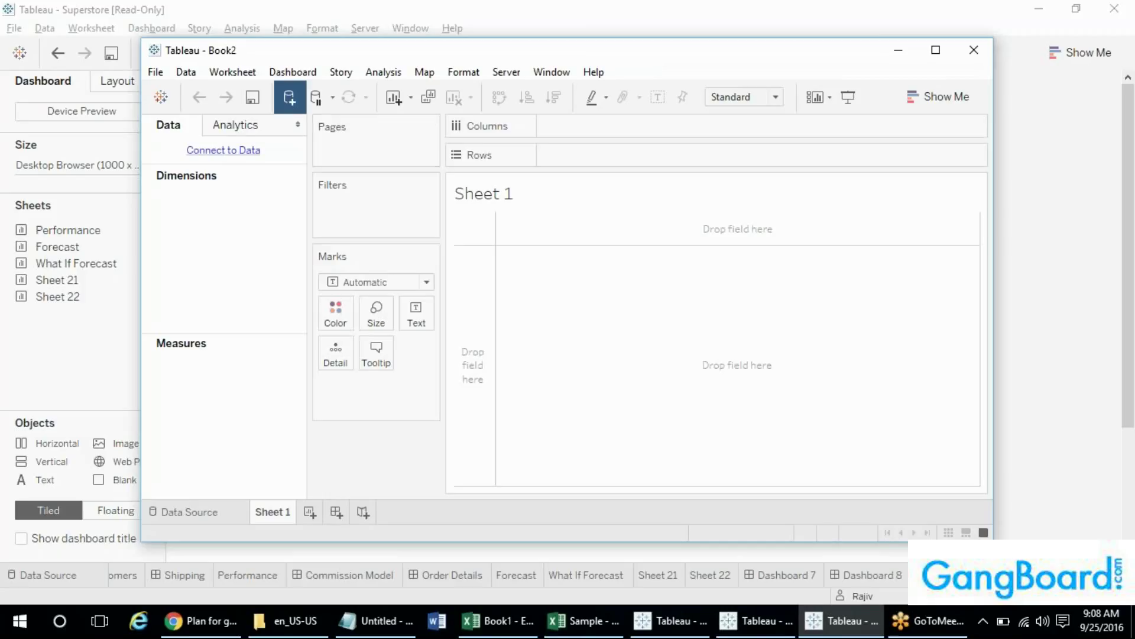
pyautogui.click(290, 98)
pyautogui.click(371, 195)
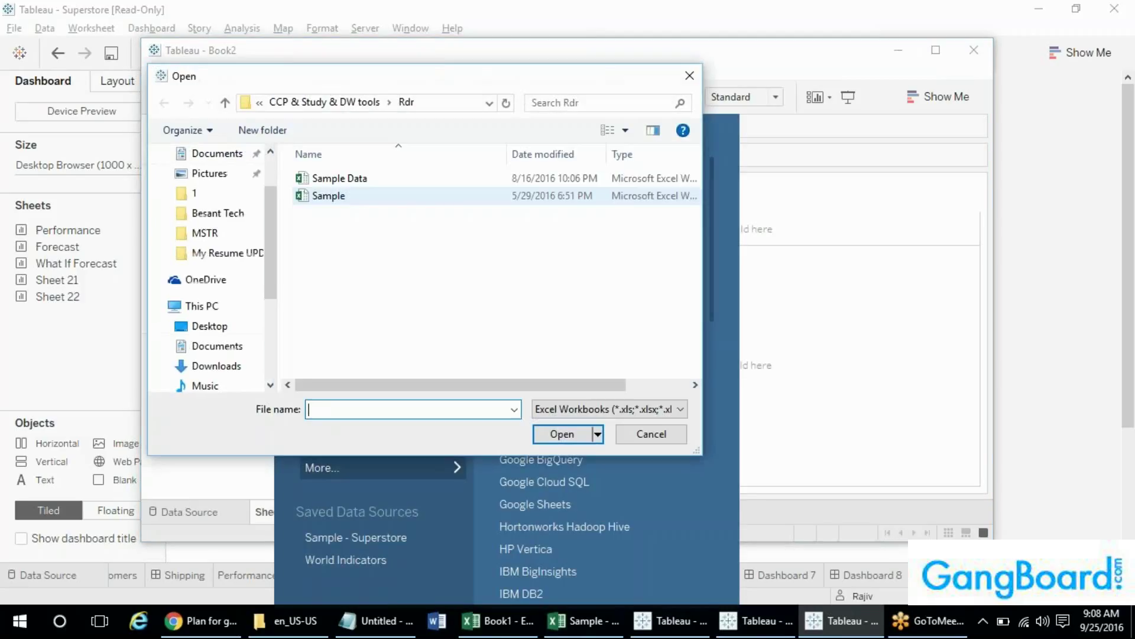
pyautogui.doubleClick(350, 190)
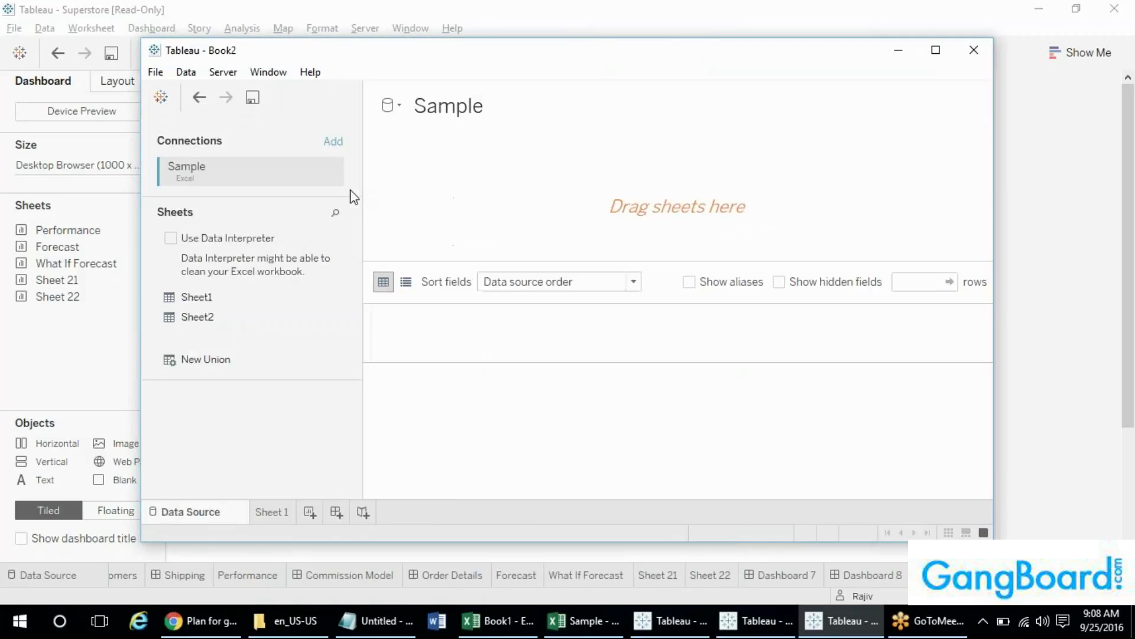
# - Add Sheet1 to the data source, open Sheet 1, and maximize the Book2 window
pyautogui.click(283, 518)
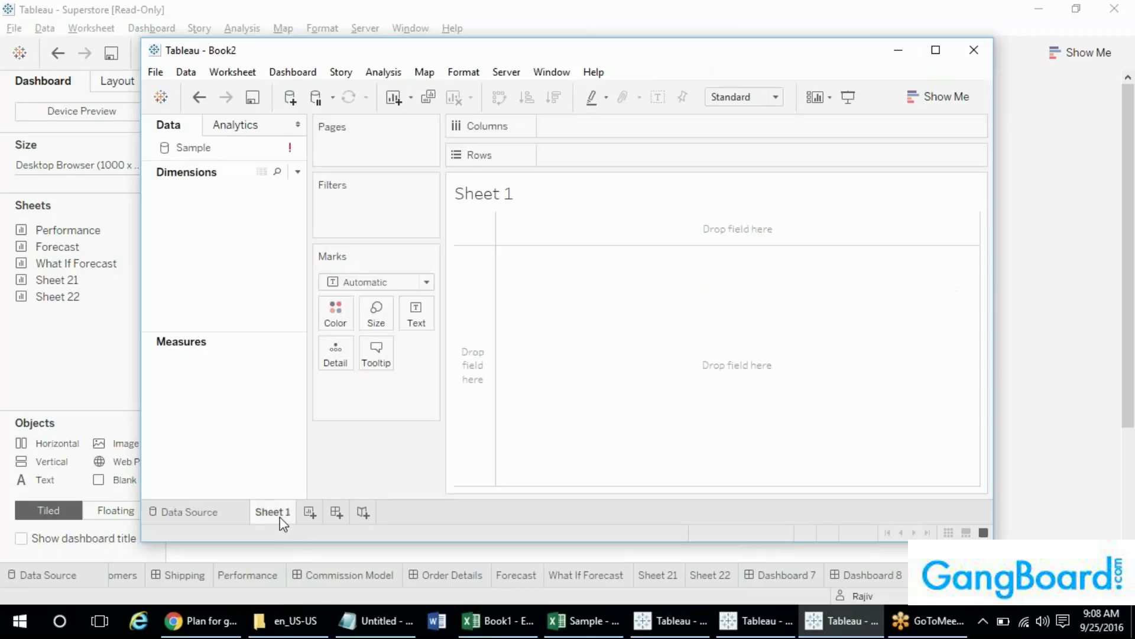
pyautogui.click(235, 513)
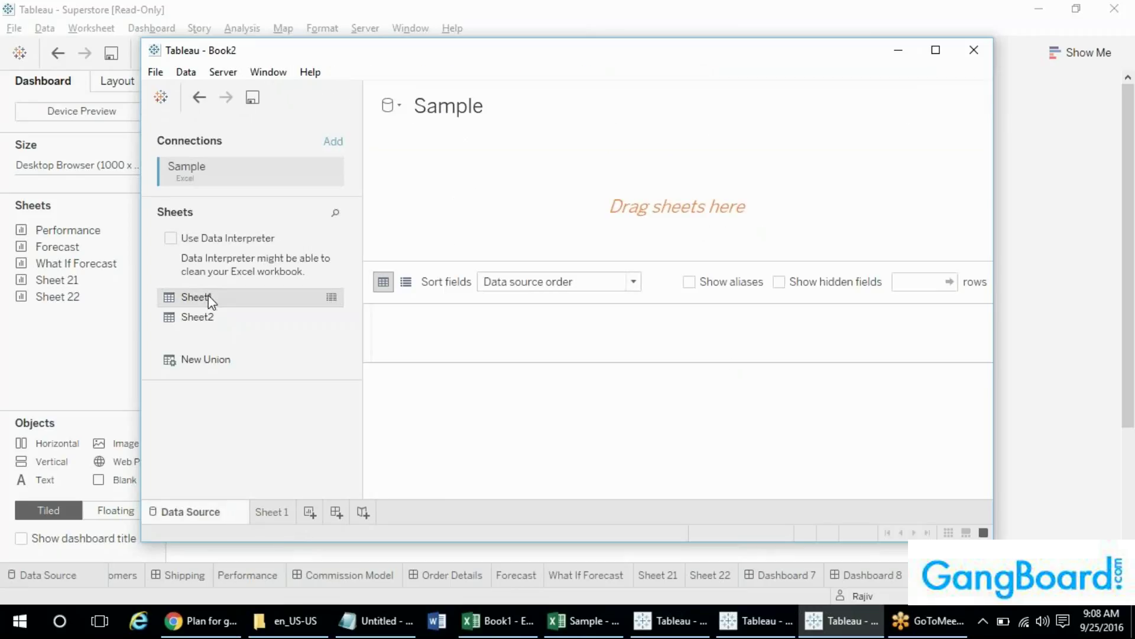
pyautogui.moveTo(208, 297); pyautogui.dragTo(460, 215)
pyautogui.click(275, 512)
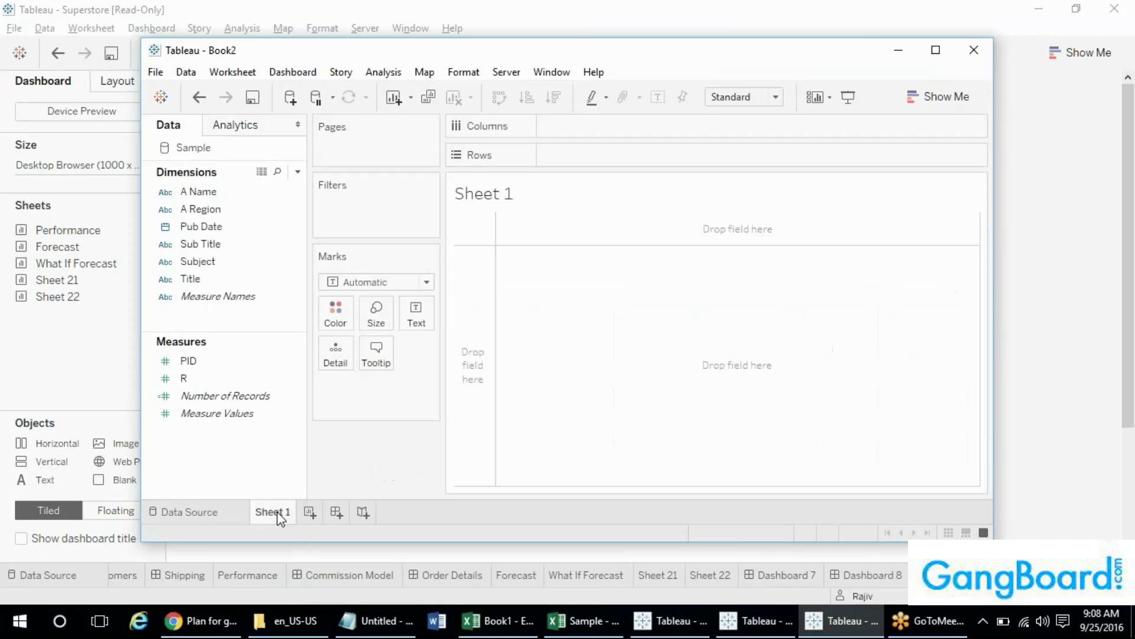
pyautogui.click(944, 57)
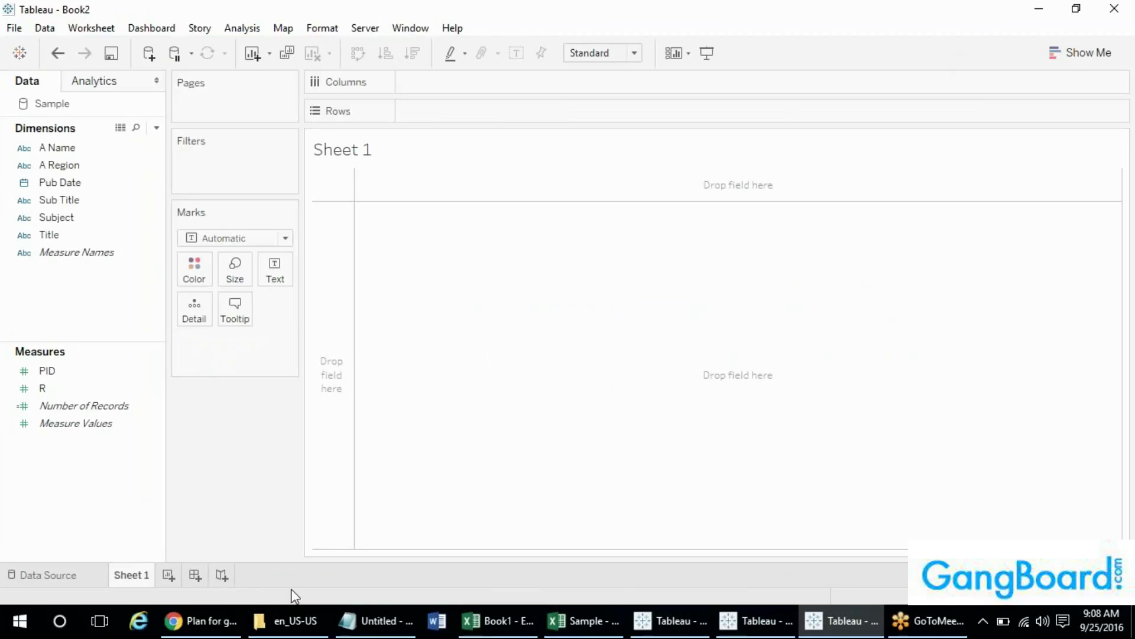
# - Switch between the Book2 and Composers windows, ending on Composers
pyautogui.click(744, 632)
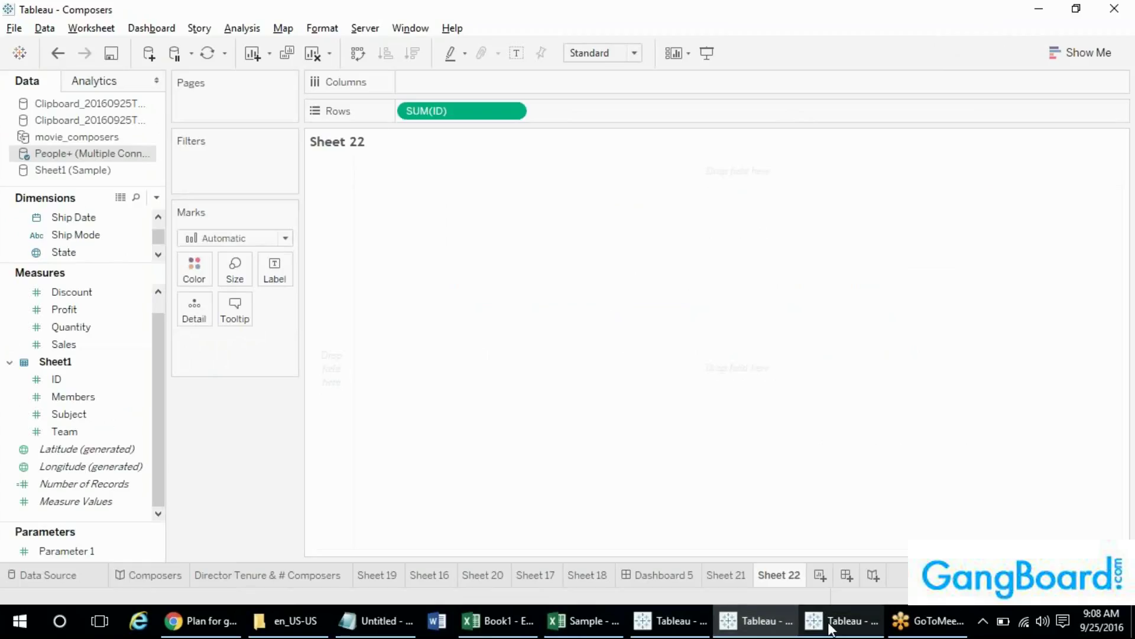
pyautogui.click(830, 627)
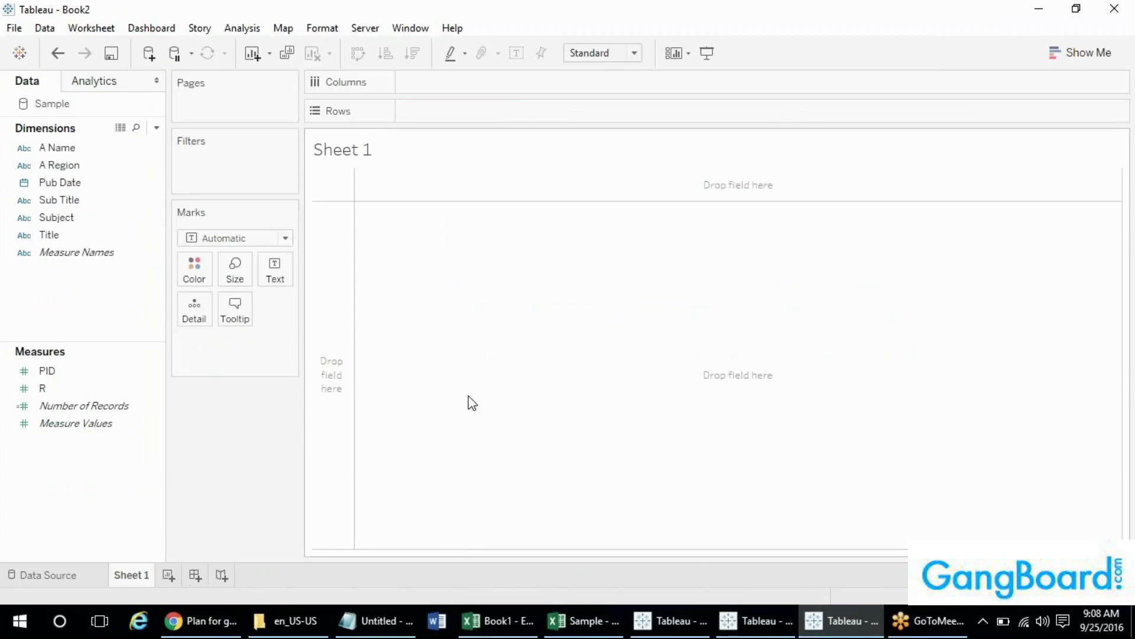
pyautogui.hotkey('alt', 'Tab')
pyautogui.press('Escape')
pyautogui.hotkey('alt', 'Tab')
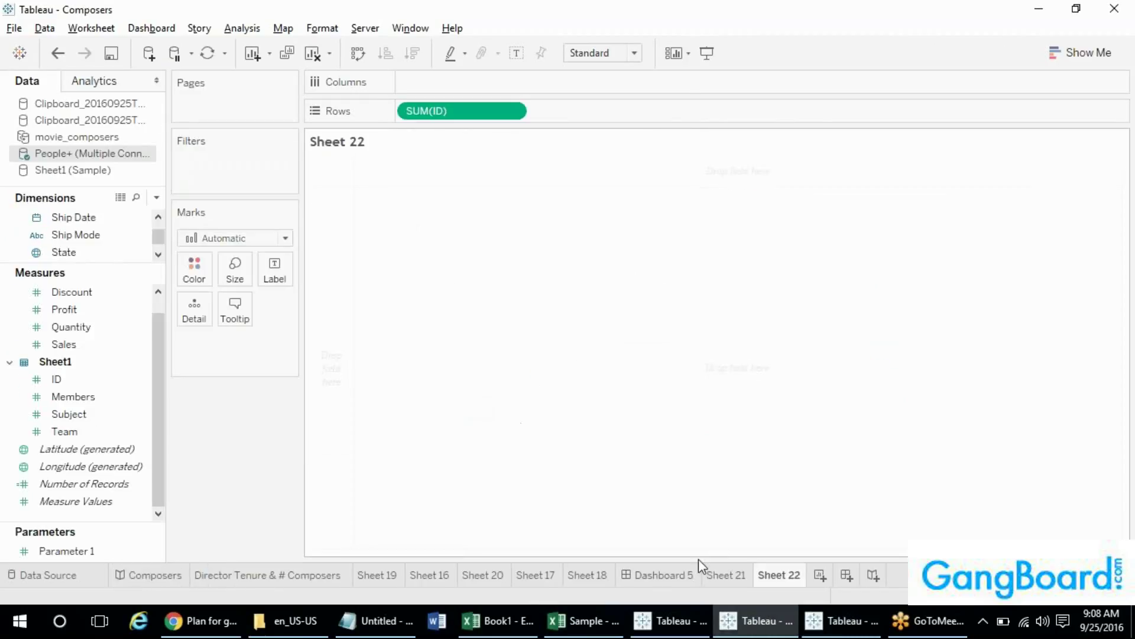
# - Hide Dashboard 5's sheets and view its single America bar from Sheet 17
pyautogui.rightClick(654, 576)
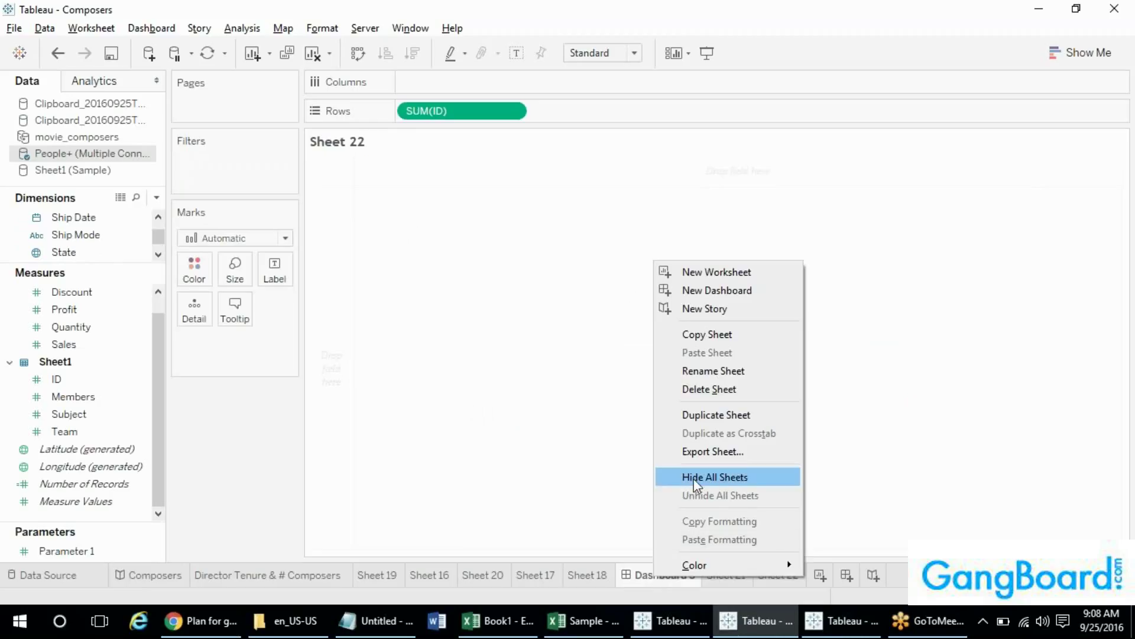
pyautogui.click(756, 478)
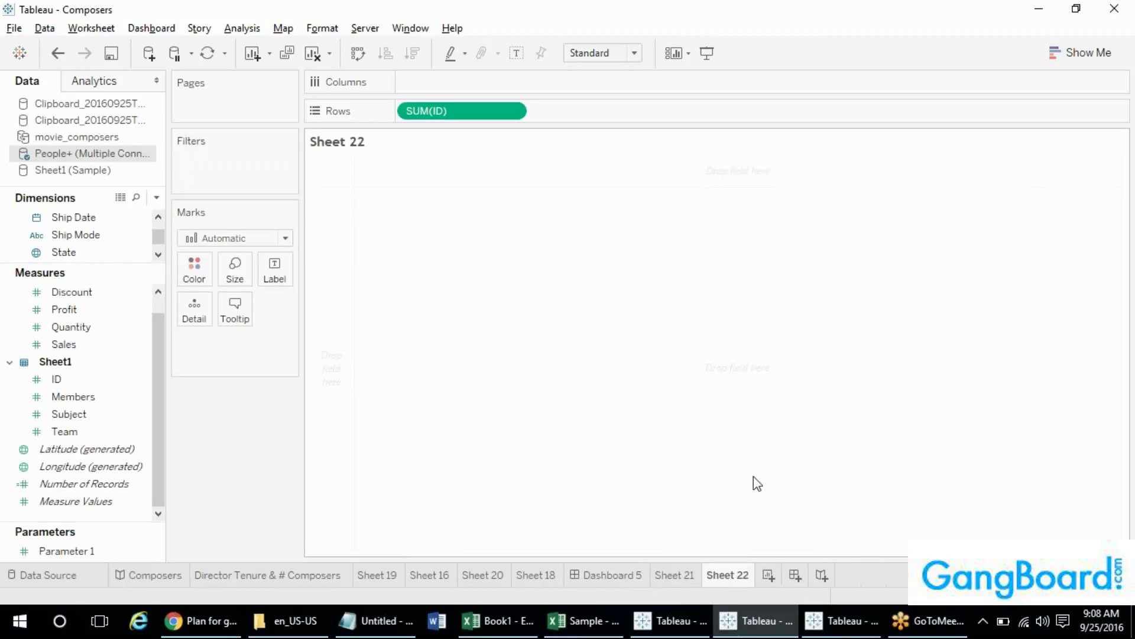
pyautogui.click(606, 580)
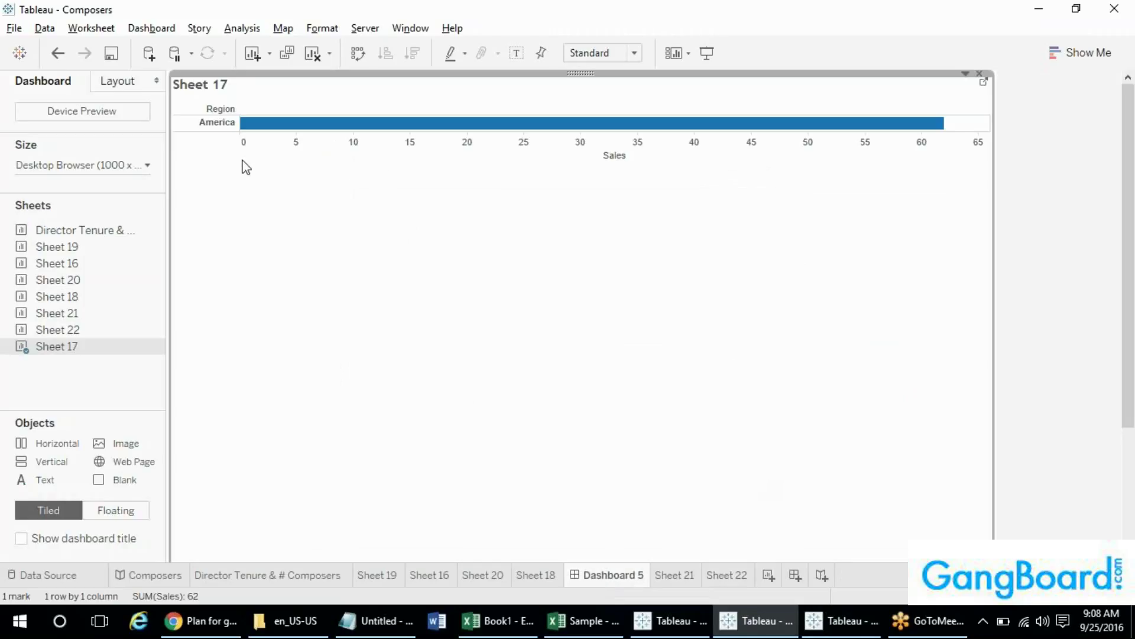
pyautogui.moveTo(142, 297)
pyautogui.moveTo(550, 581)
pyautogui.click(1058, 280)
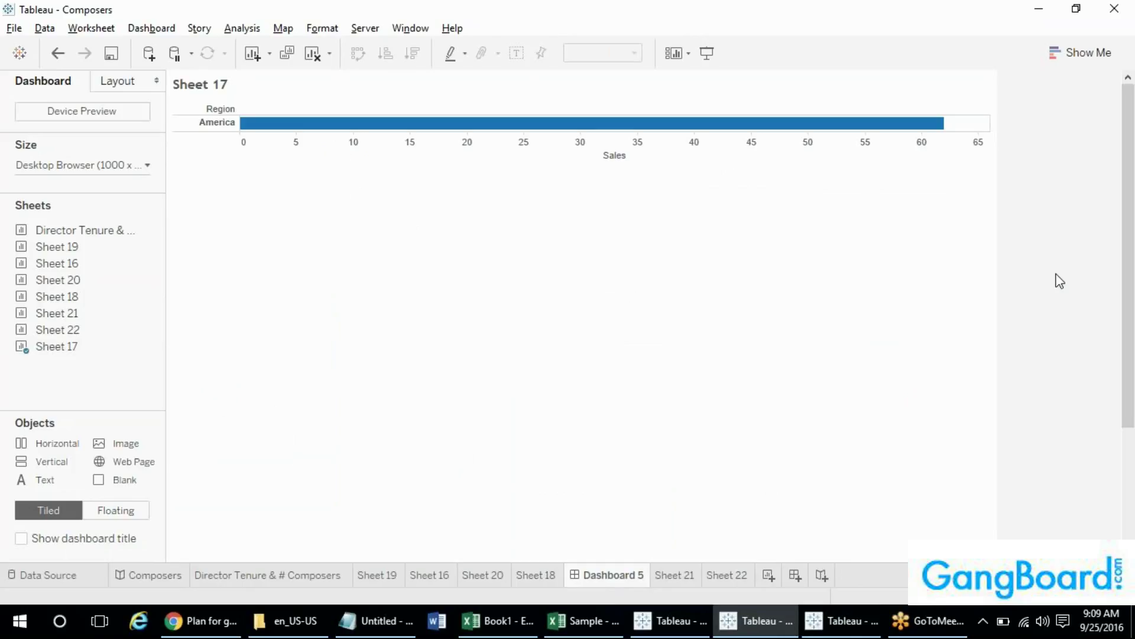
# - Unhide all hidden sheets, then return to the Book2 window
pyautogui.rightClick(618, 587)
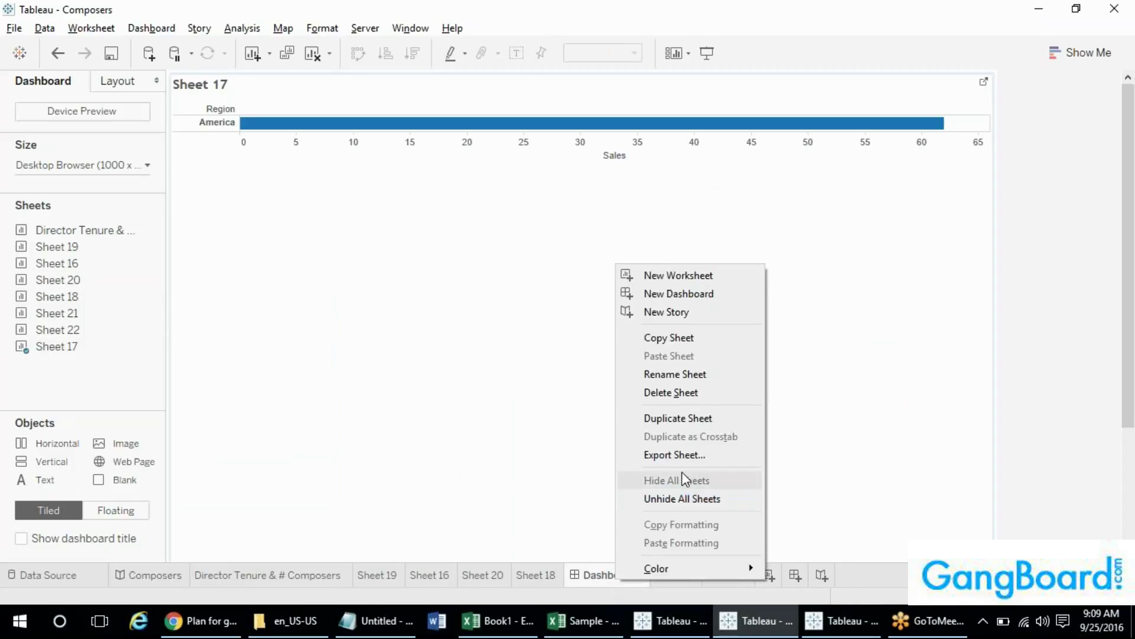
pyautogui.click(695, 500)
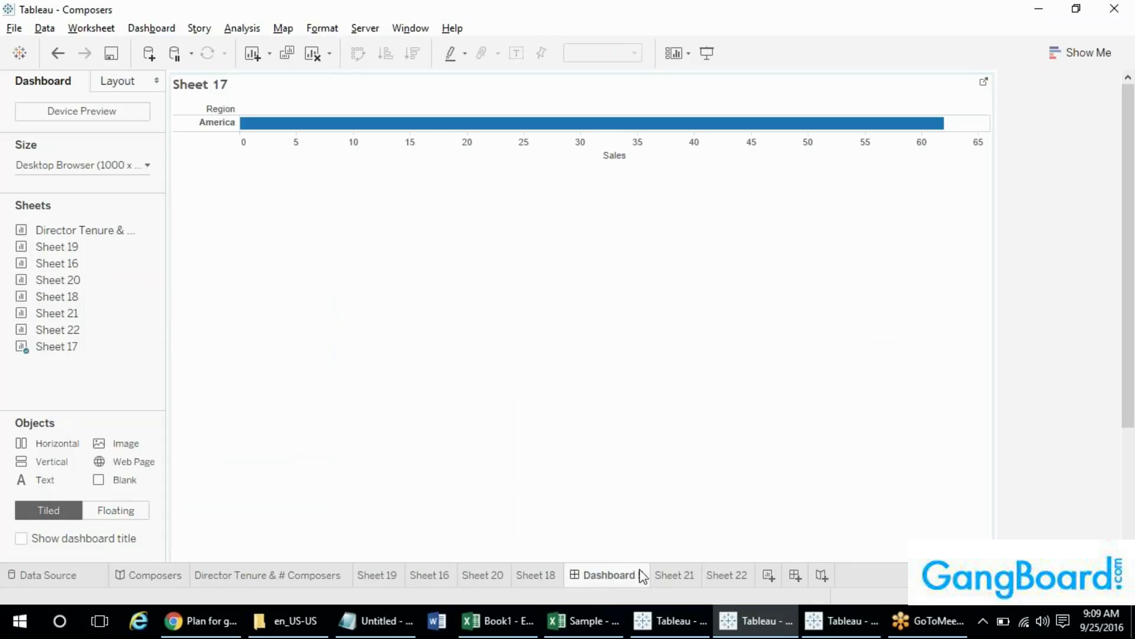
pyautogui.moveTo(618, 579)
pyautogui.rightClick(260, 571)
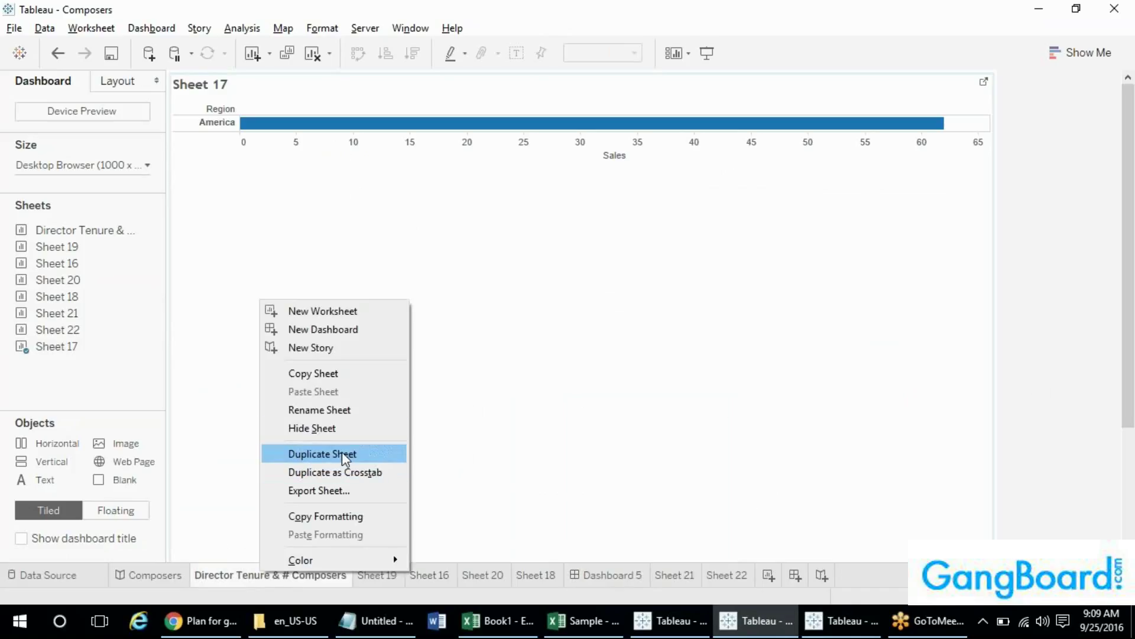
pyautogui.click(994, 471)
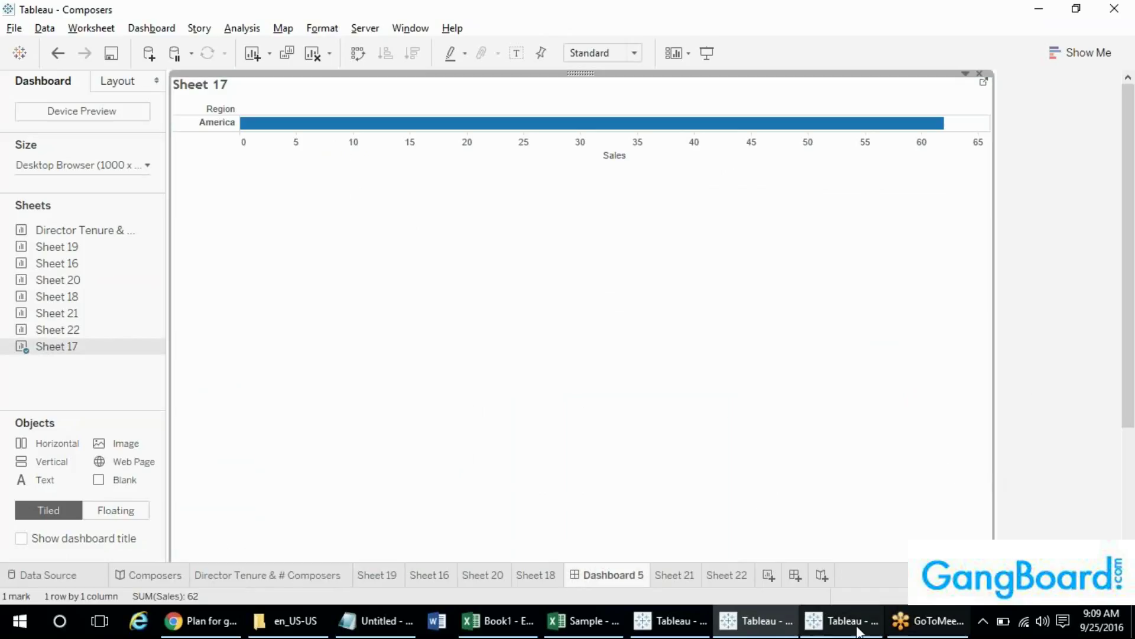
pyautogui.click(857, 627)
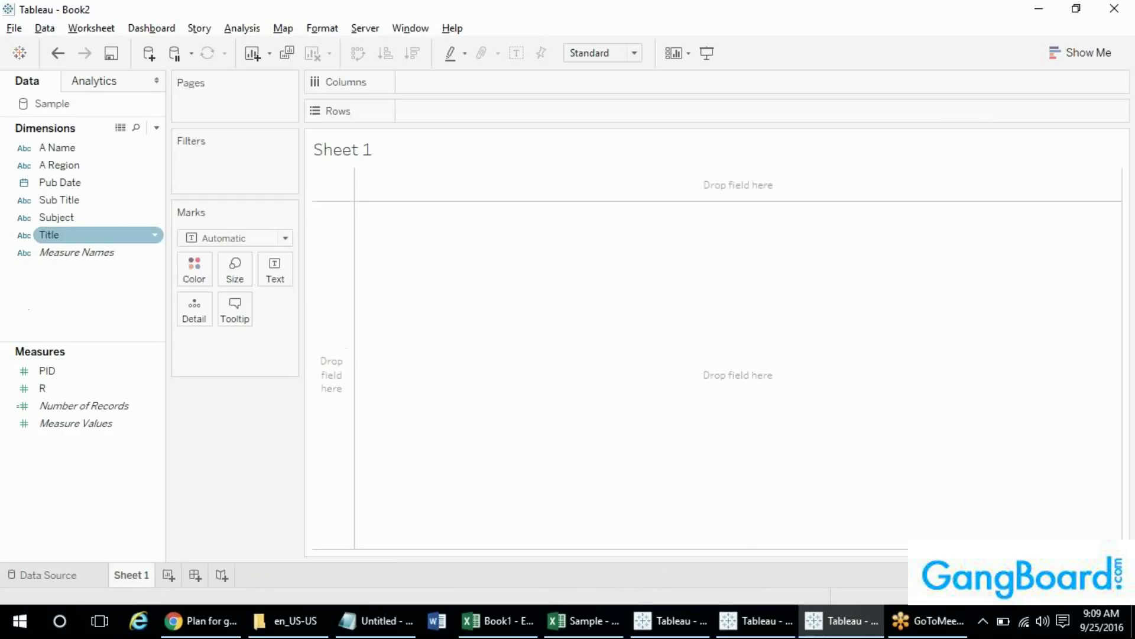
# - Show Pub Date as Day text marks (January 1–11, 2015) and create a new dashboard
pyautogui.moveTo(63, 181); pyautogui.dragTo(274, 266)
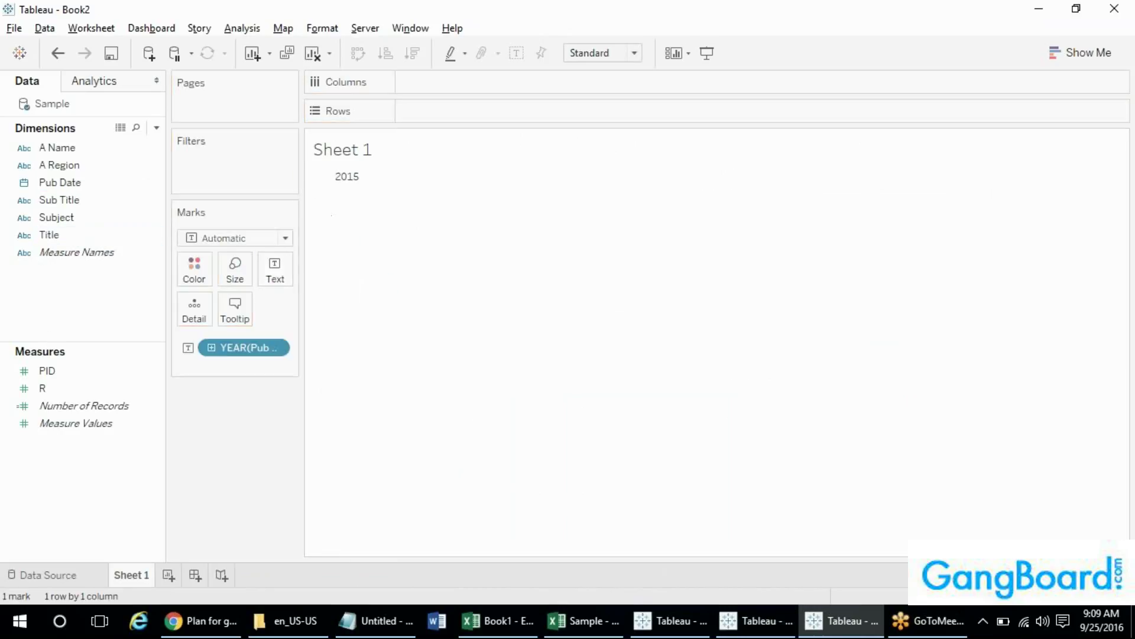
pyautogui.rightClick(247, 352)
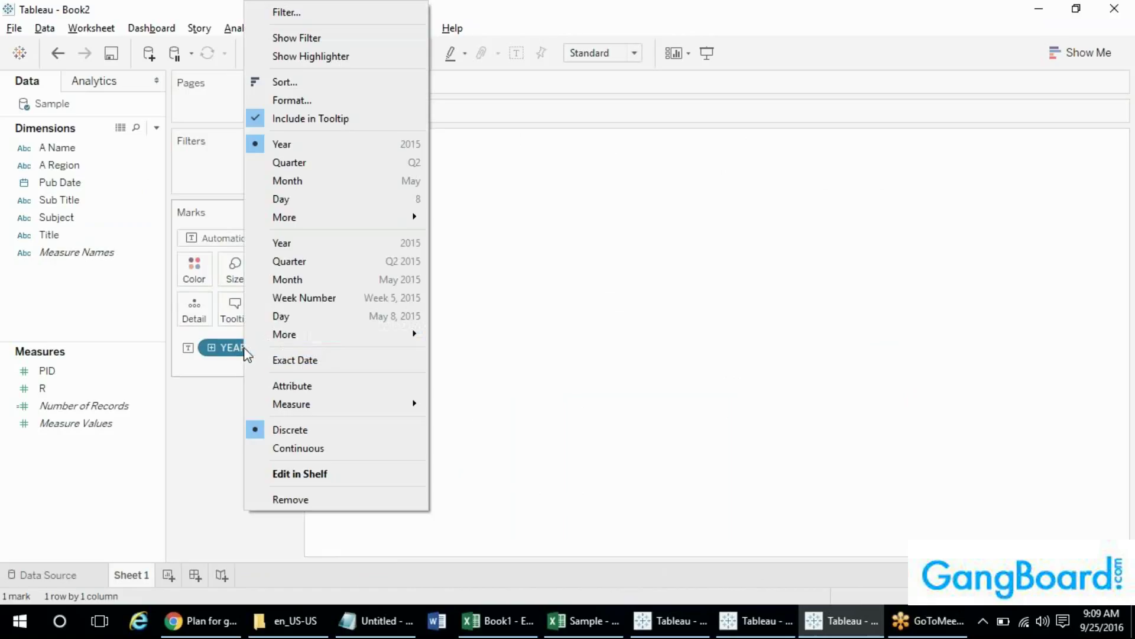
pyautogui.click(296, 319)
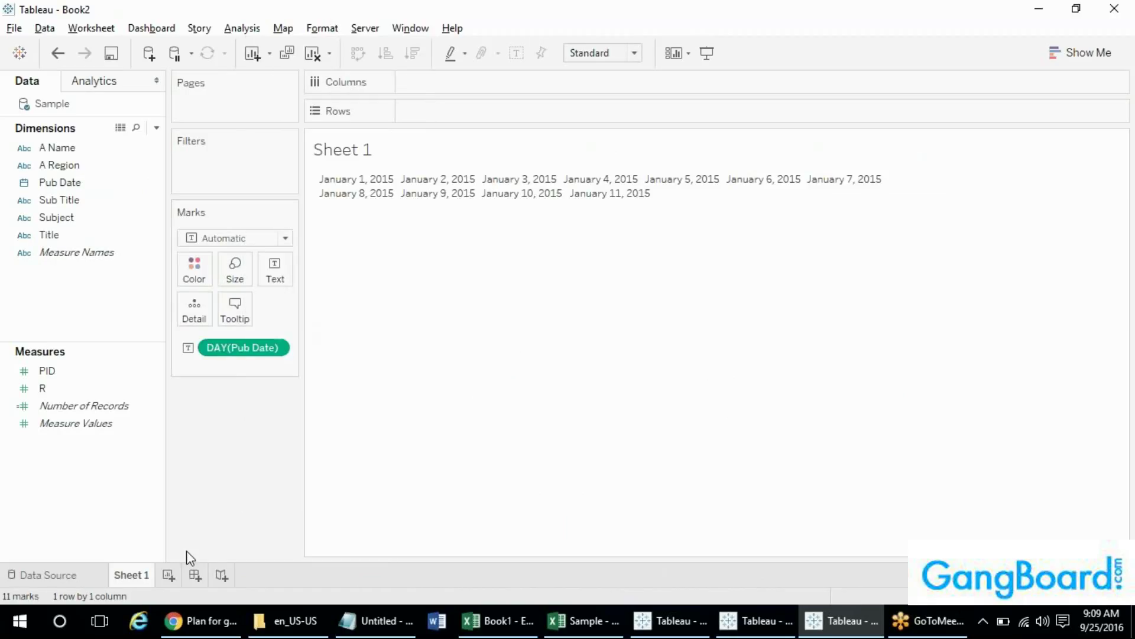
pyautogui.click(192, 576)
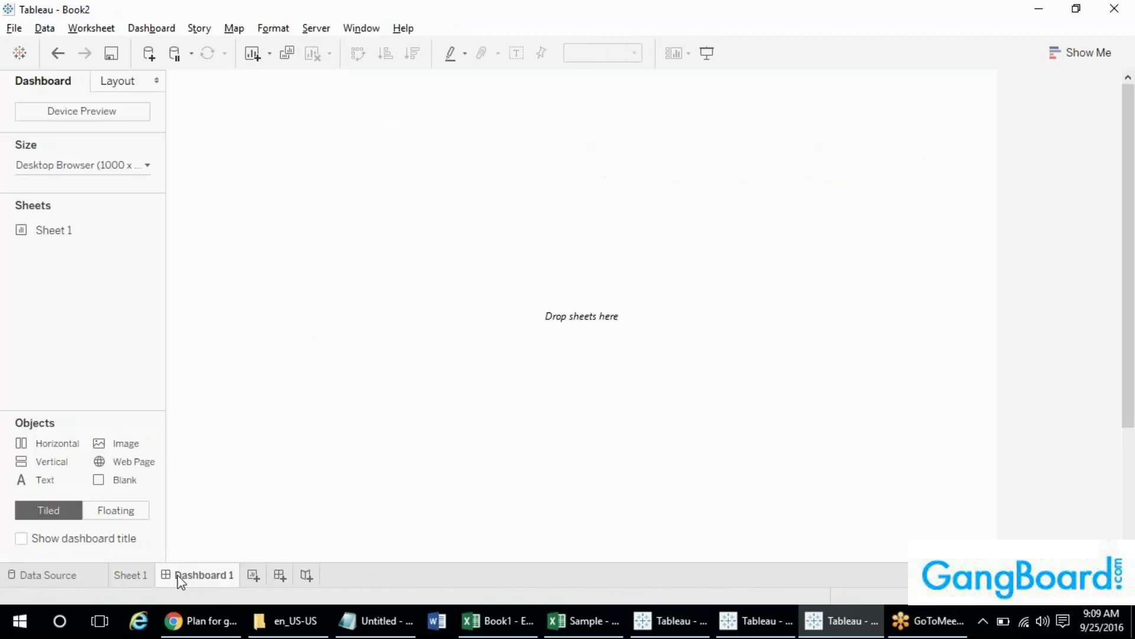
# - Add Sheet 1 to Dashboard 1, hide all sheets and its sheet title, and show the dashboard title
pyautogui.doubleClick(55, 232)
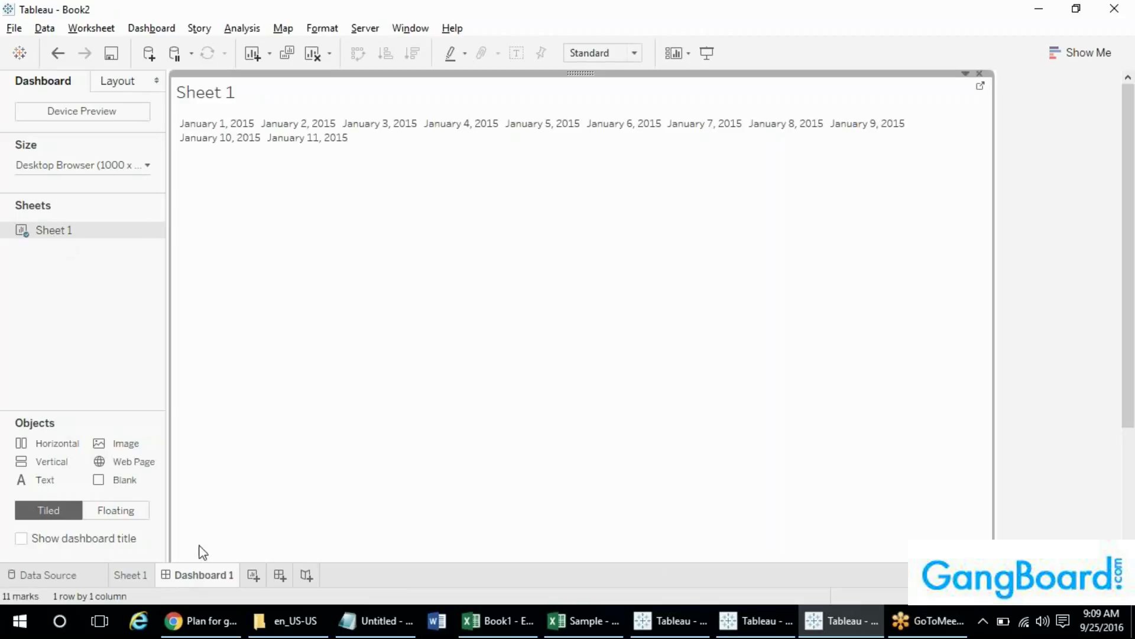
pyautogui.rightClick(58, 234)
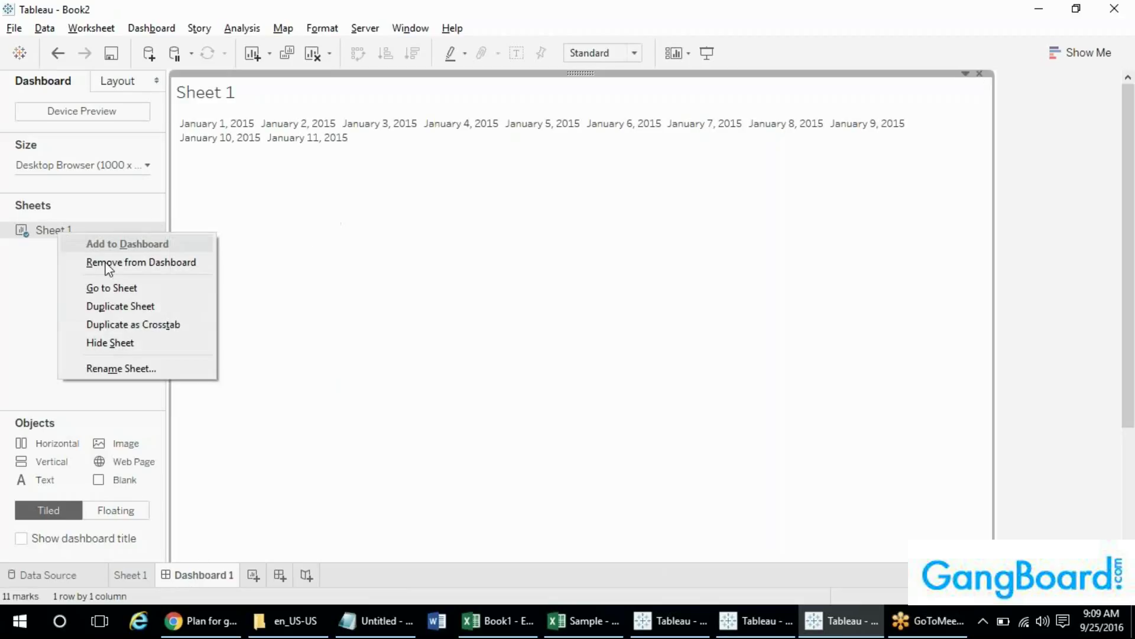
pyautogui.rightClick(206, 576)
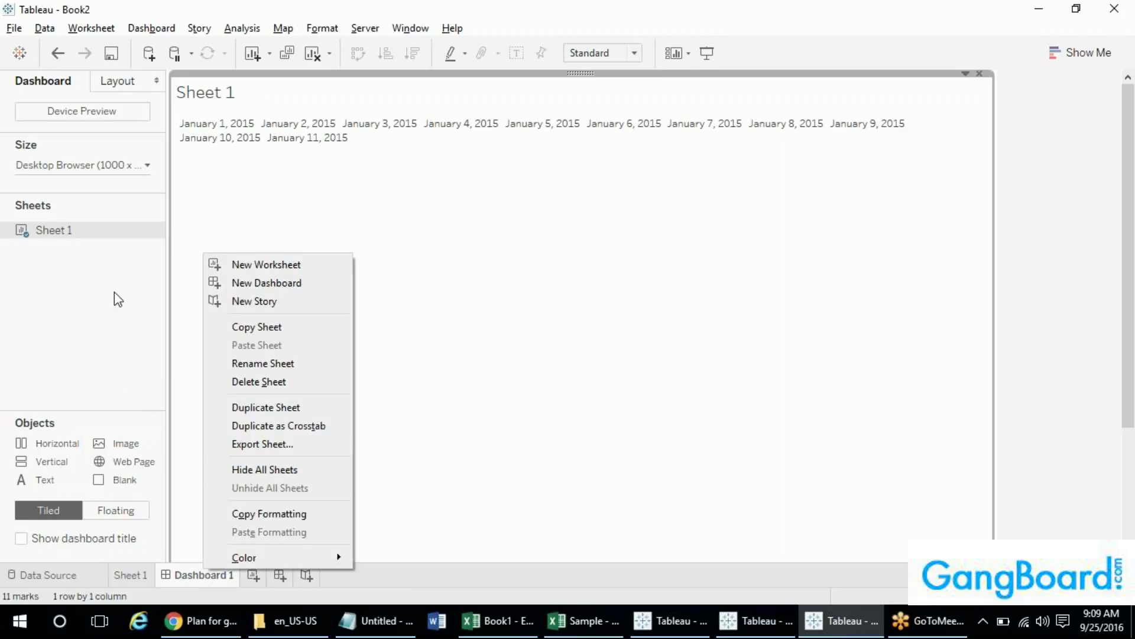
pyautogui.click(292, 471)
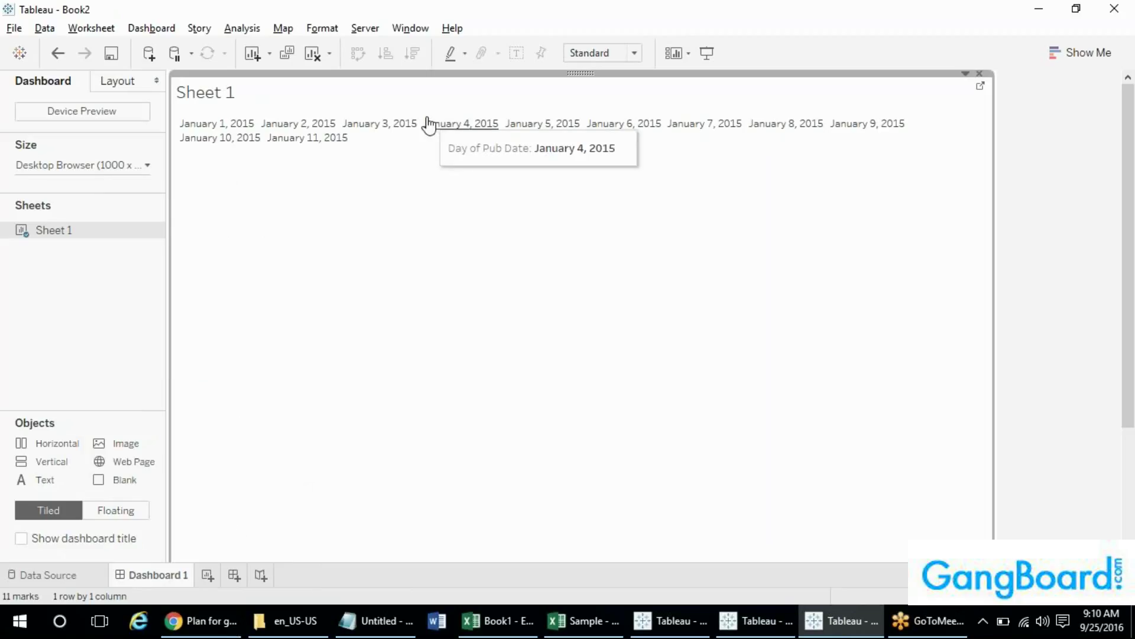
pyautogui.rightClick(228, 97)
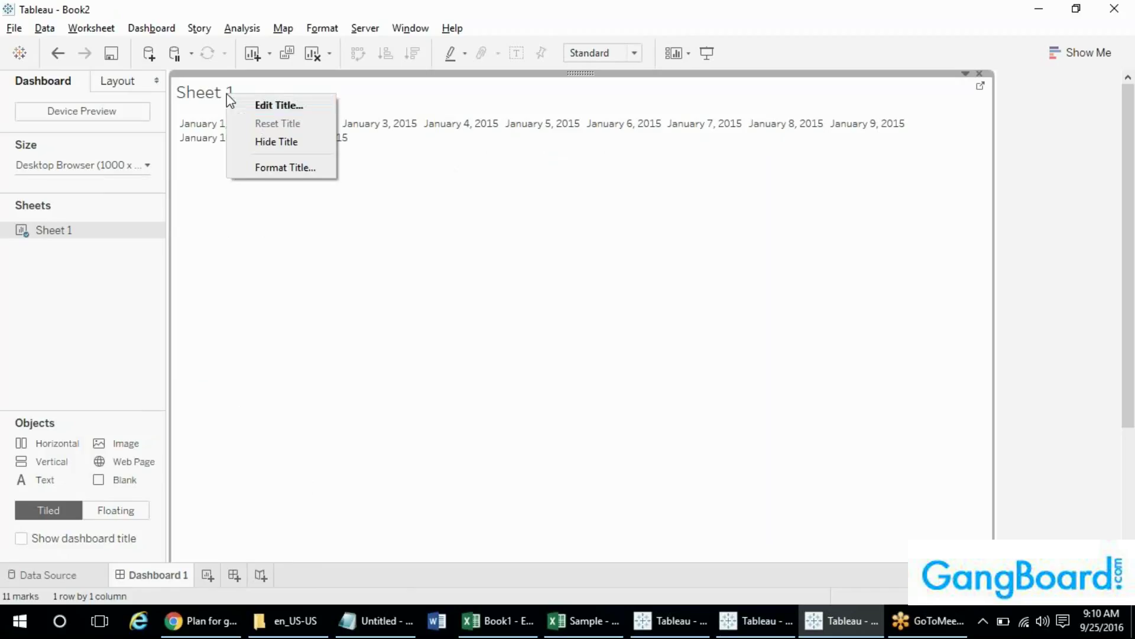
pyautogui.click(273, 144)
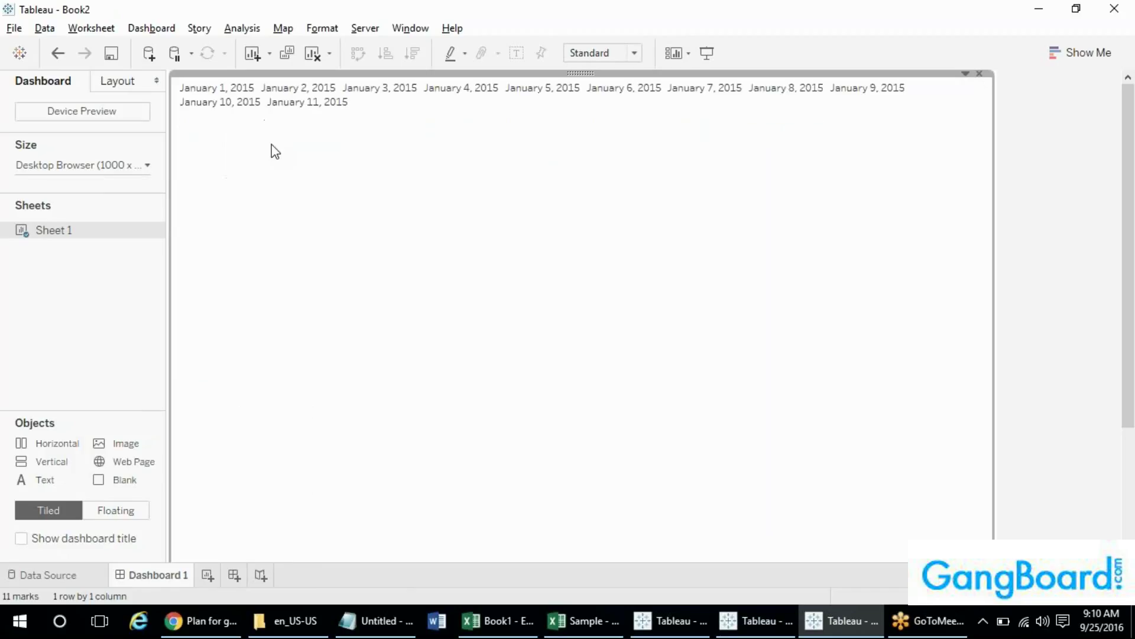
pyautogui.click(59, 541)
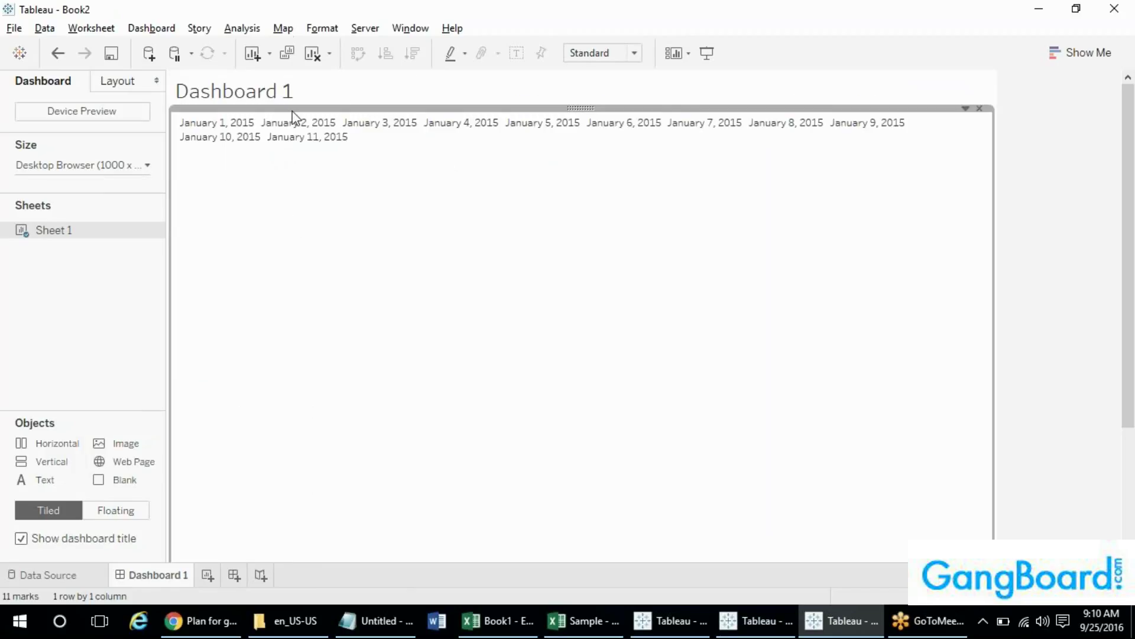
# - Retitle the dashboard 'Publish dates'
pyautogui.click(362, 96)
pyautogui.doubleClick(362, 91)
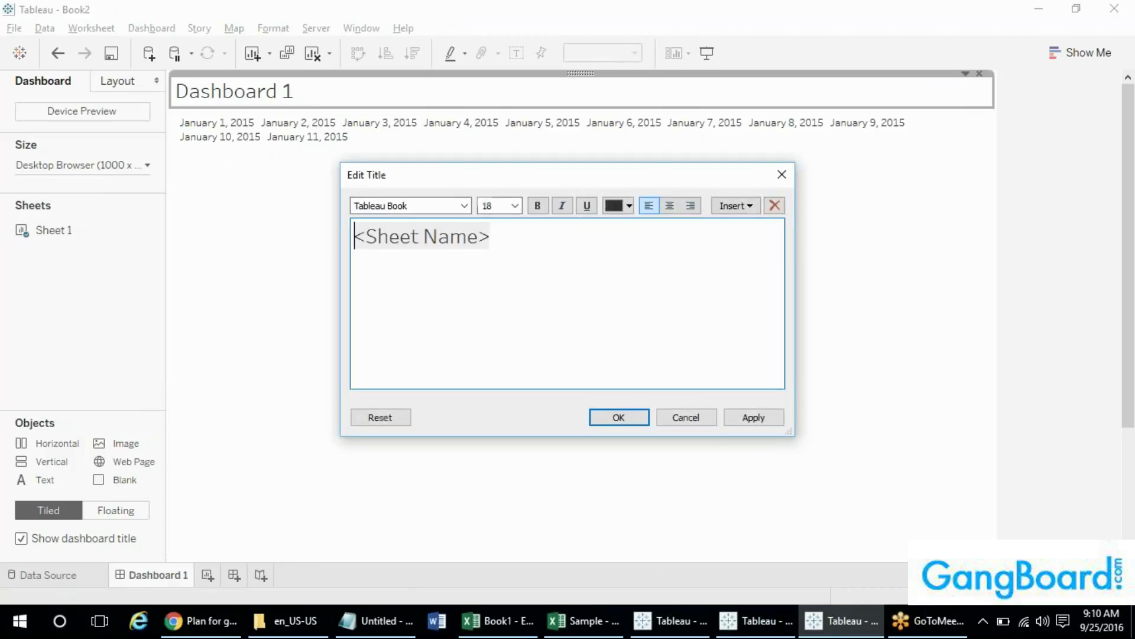
pyautogui.hotkey('ctrl', 'a')
pyautogui.write('S')
pyautogui.press('BackSpace')
pyautogui.write('Daa')
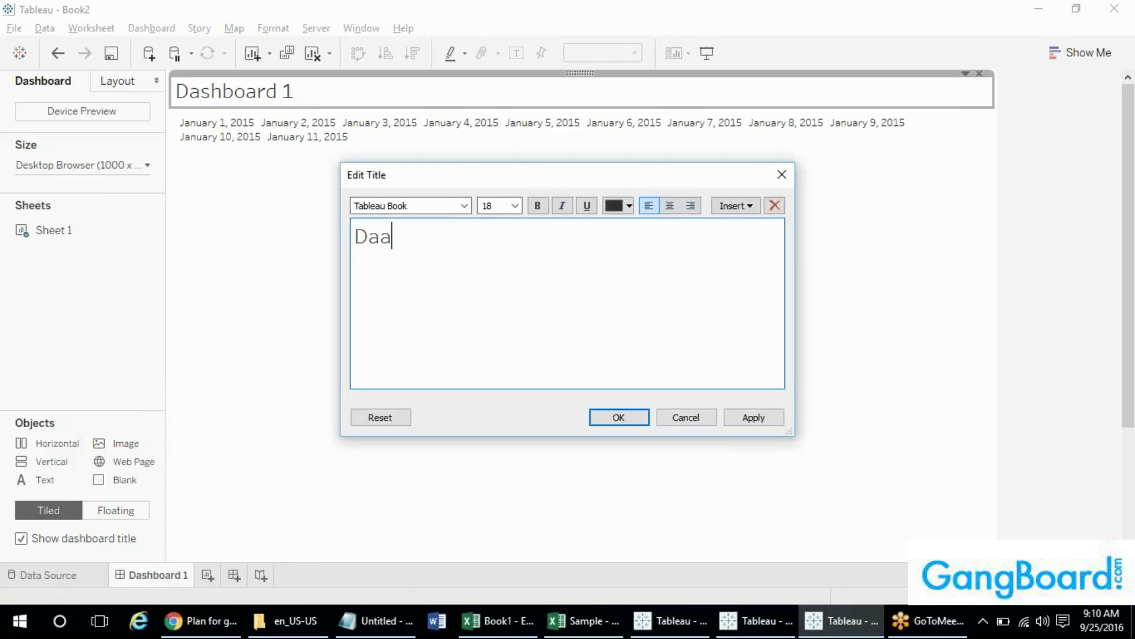
pyautogui.press('BackSpace')
pyautogui.write('tes')
pyautogui.hotkey('ctrl', 'a')
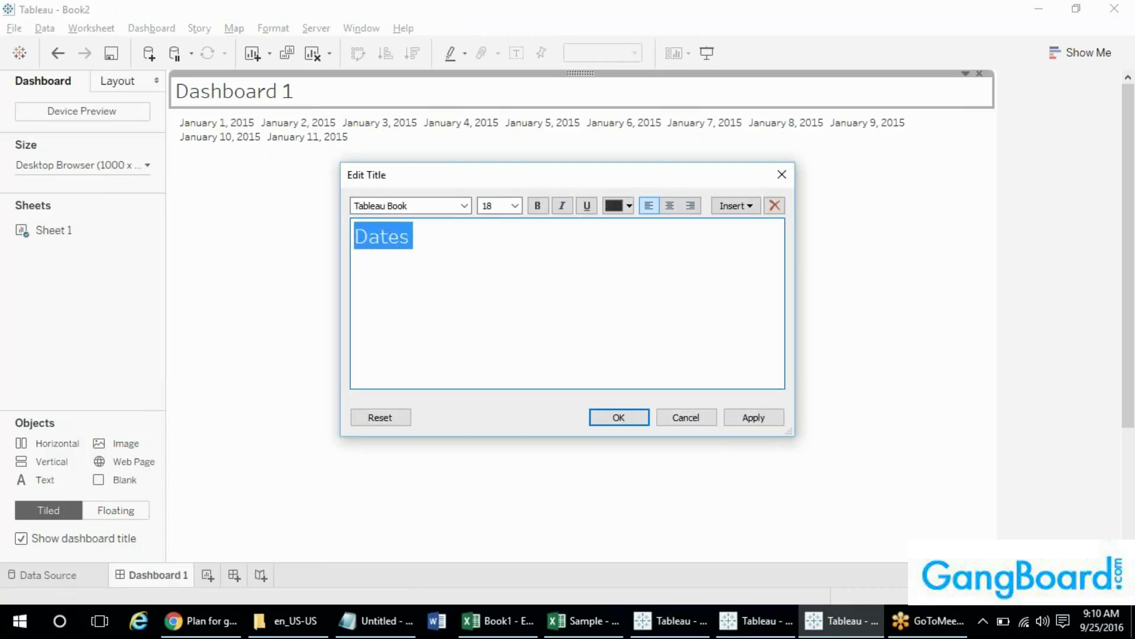
pyautogui.write('Publ')
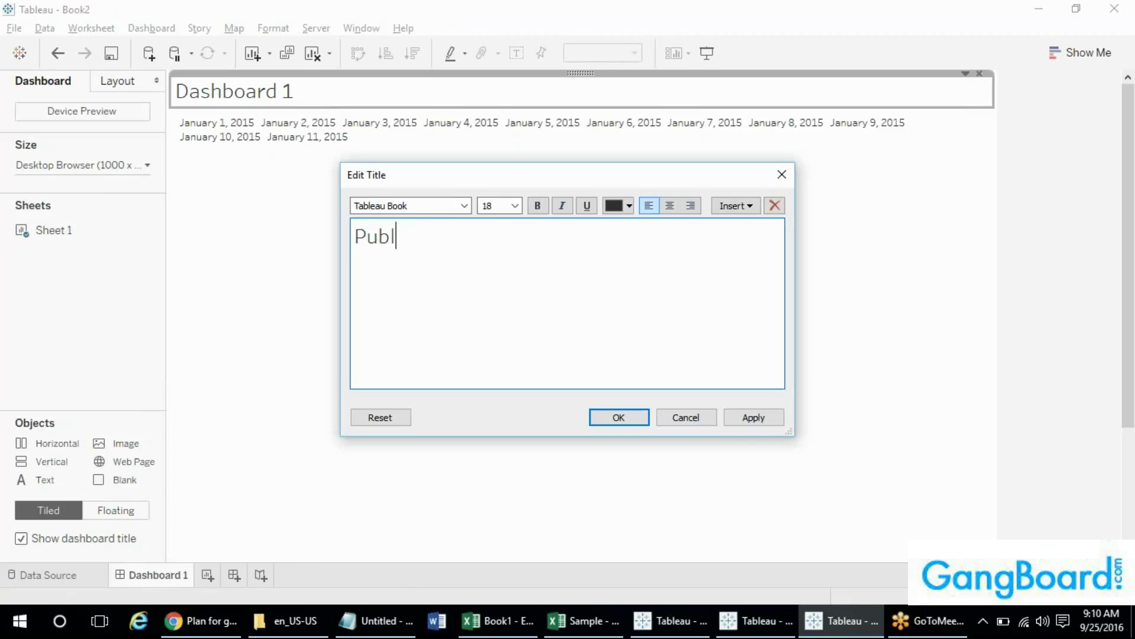
pyautogui.write('ish dates')
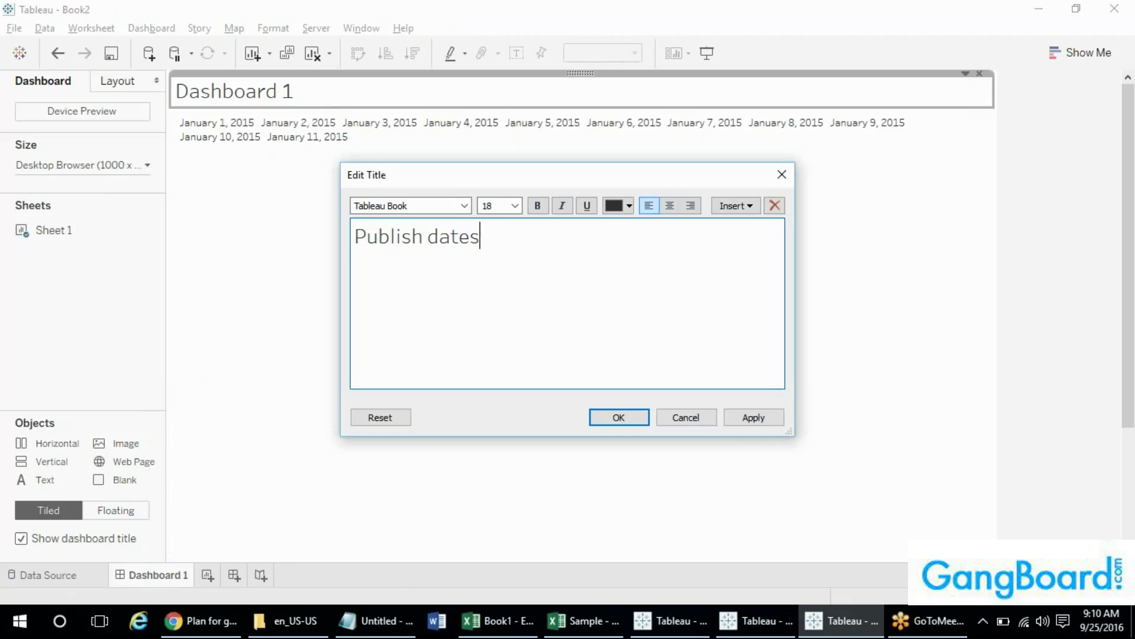
pyautogui.click(615, 417)
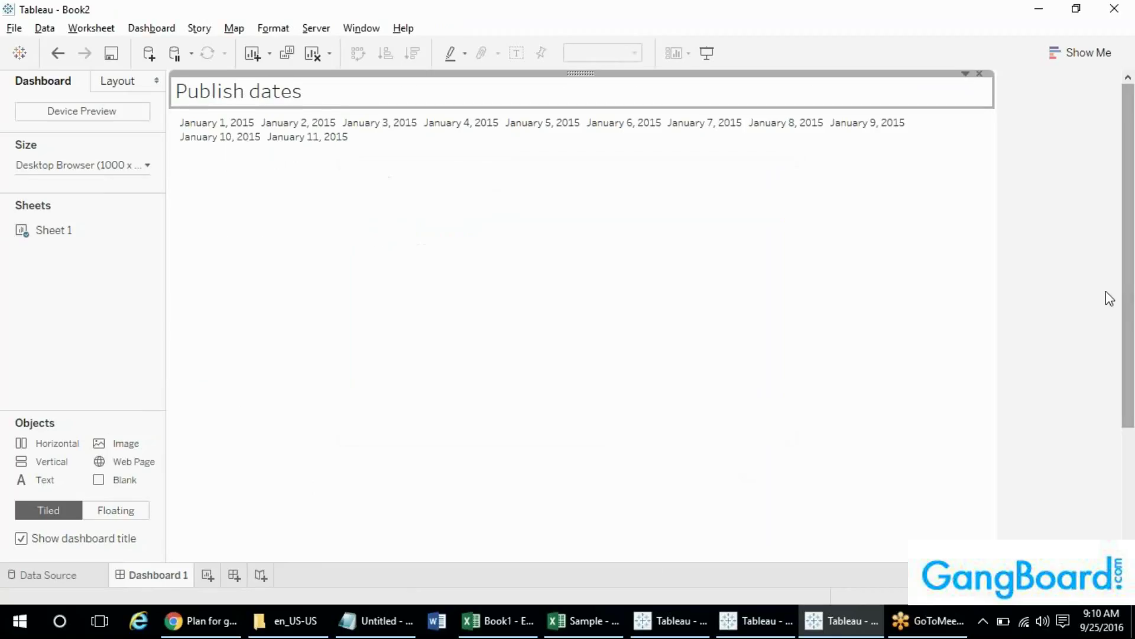
# - Save Book2 as a Tableau Packaged Workbook (*.twbx)
pyautogui.click(15, 29)
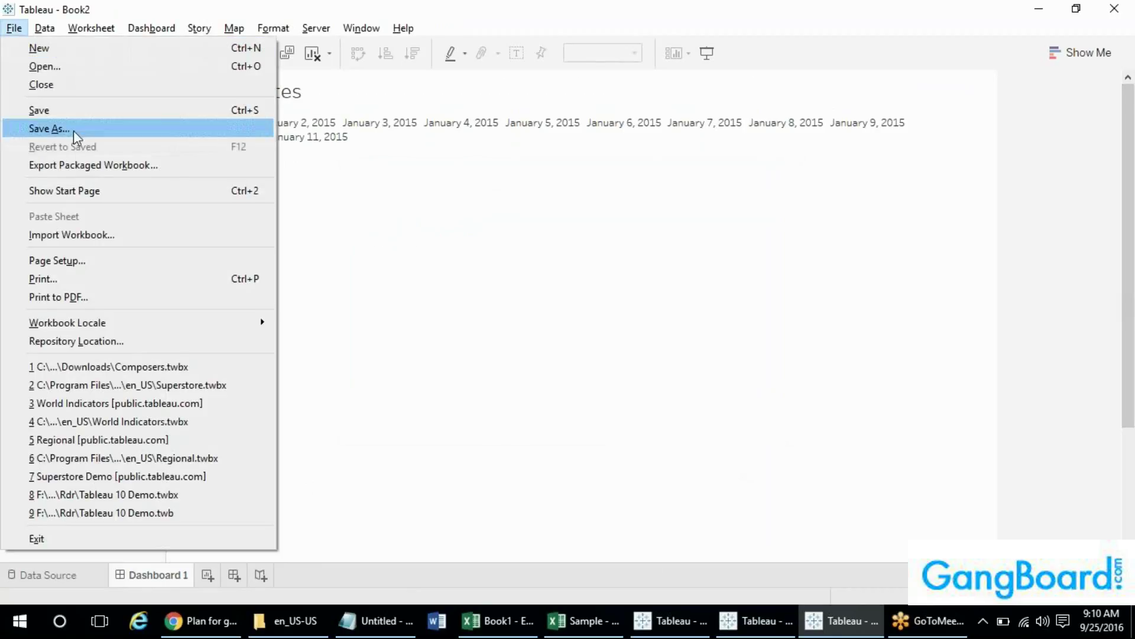
pyautogui.click(83, 130)
pyautogui.click(261, 355)
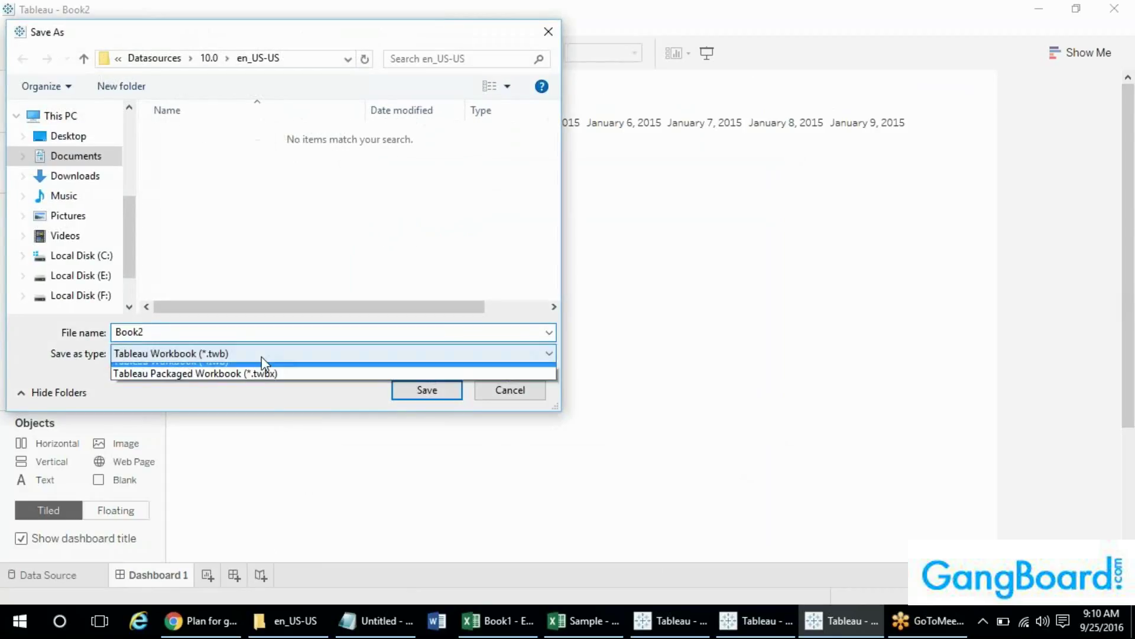
pyautogui.click(248, 384)
pyautogui.click(426, 389)
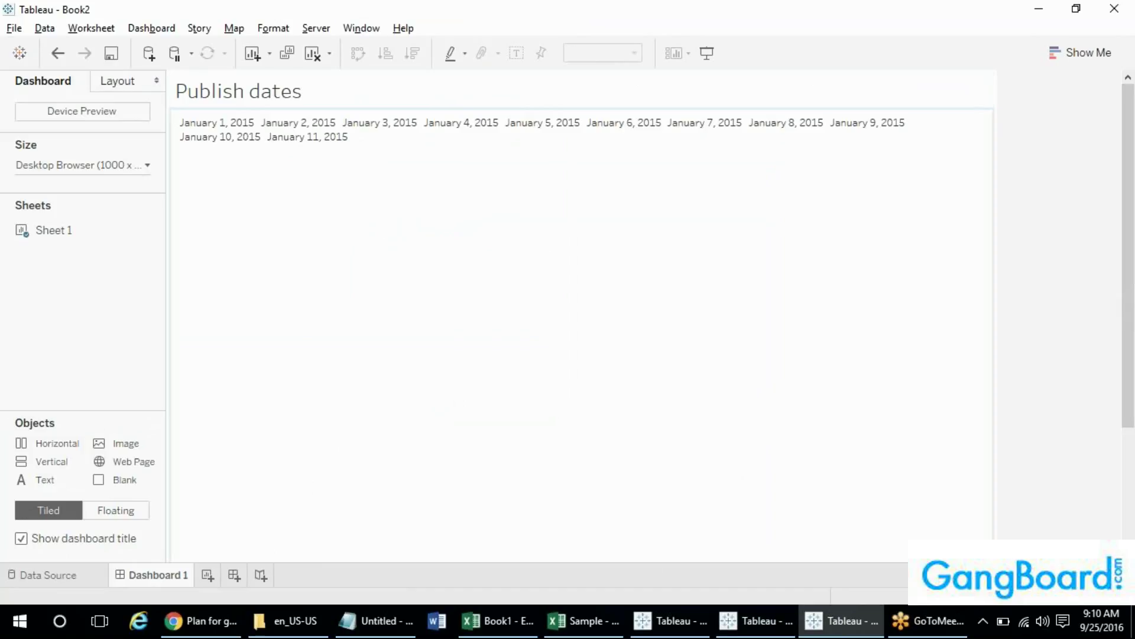
# - Switch to the Composers window and back to Book2's Publish dates dashboard
pyautogui.moveTo(59, 245)
pyautogui.moveTo(779, 612)
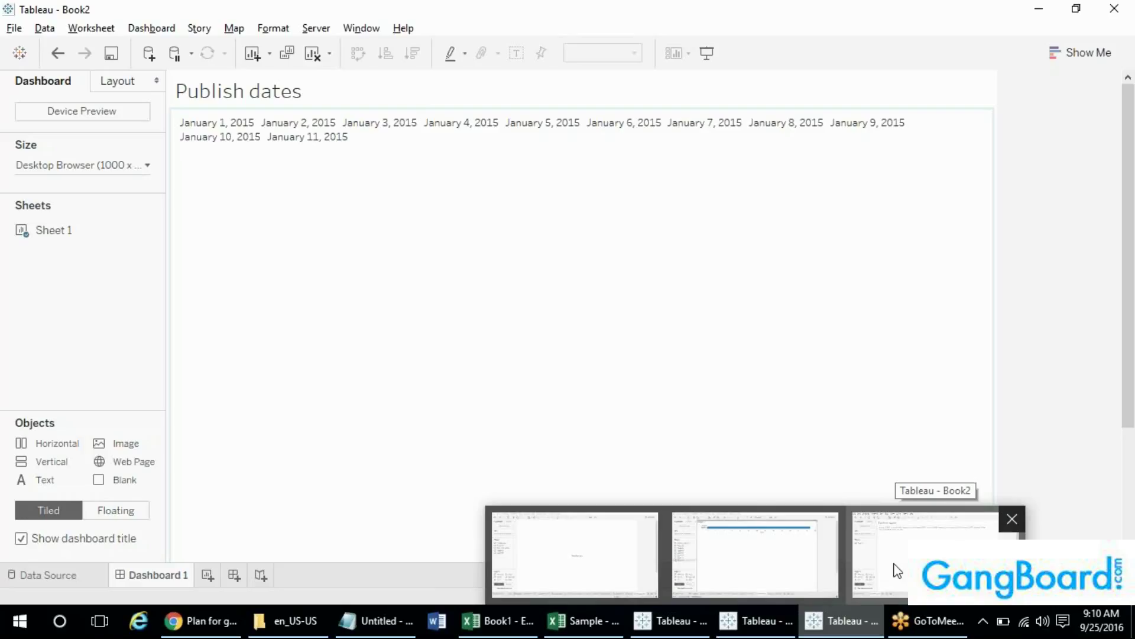
pyautogui.click(894, 567)
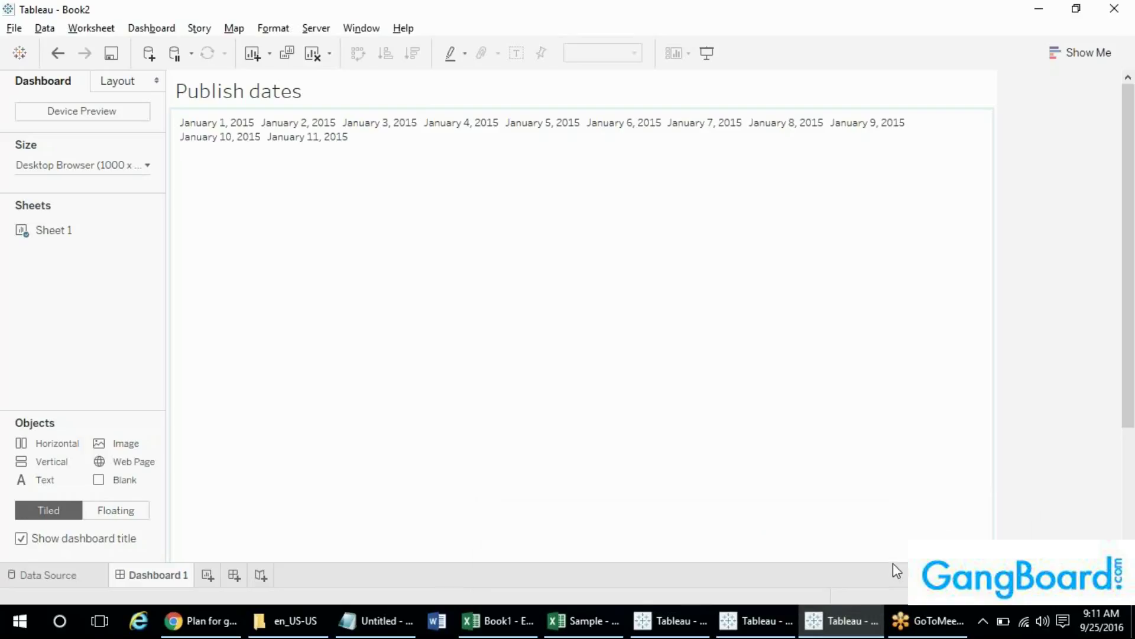
pyautogui.click(767, 628)
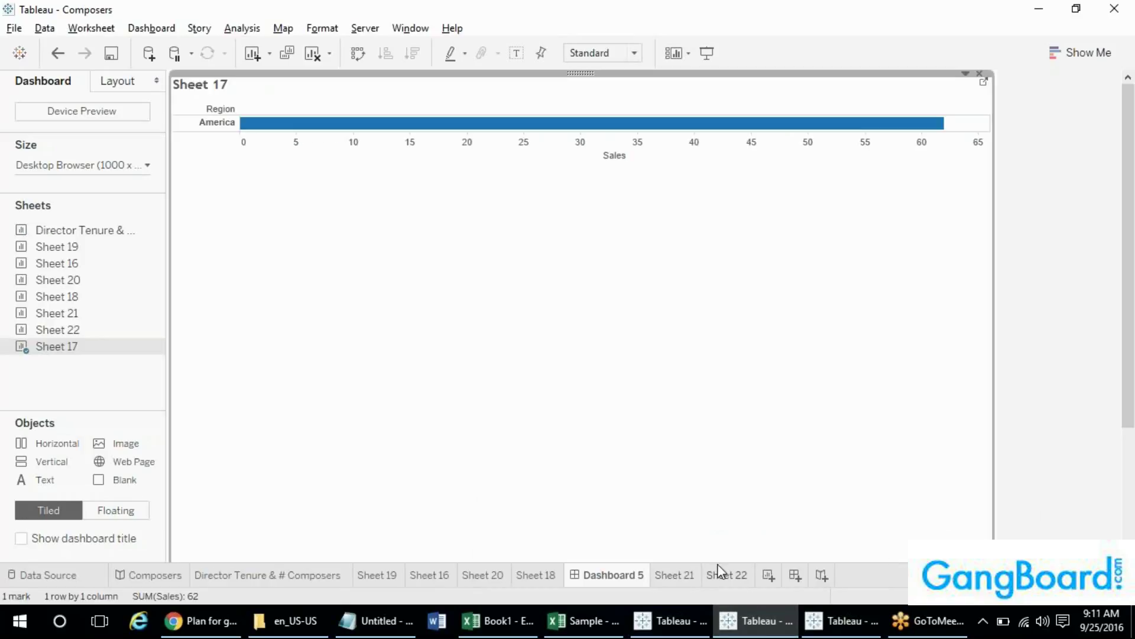
pyautogui.hotkey('alt', 'Tab')
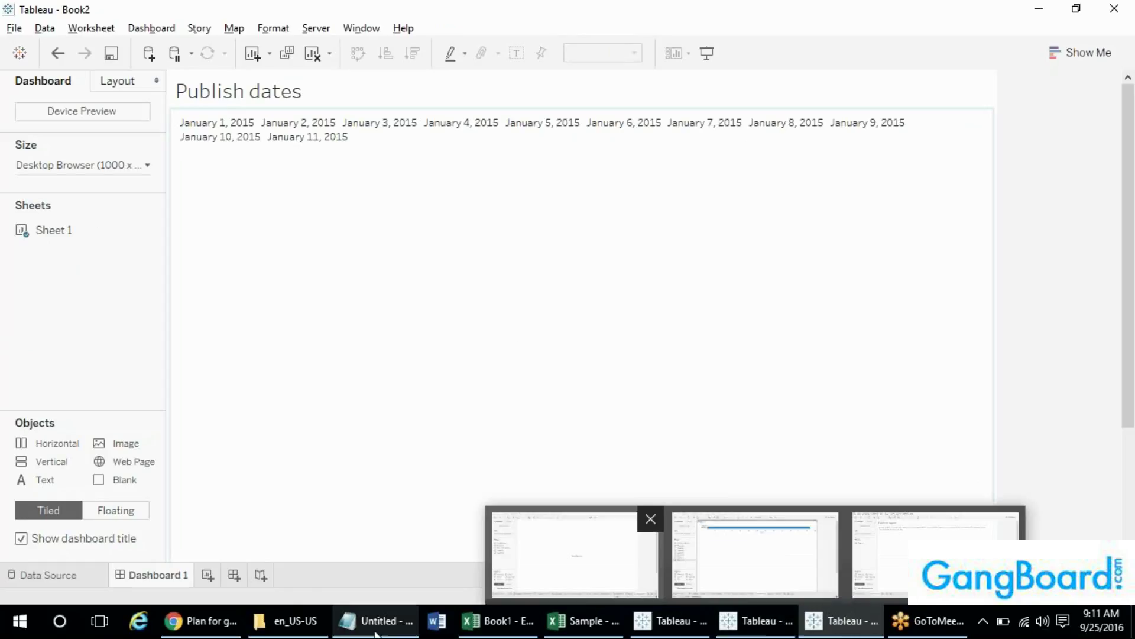
# - In Notepad, add .twb and .twbx lines under the Extensions heading
pyautogui.click(353, 630)
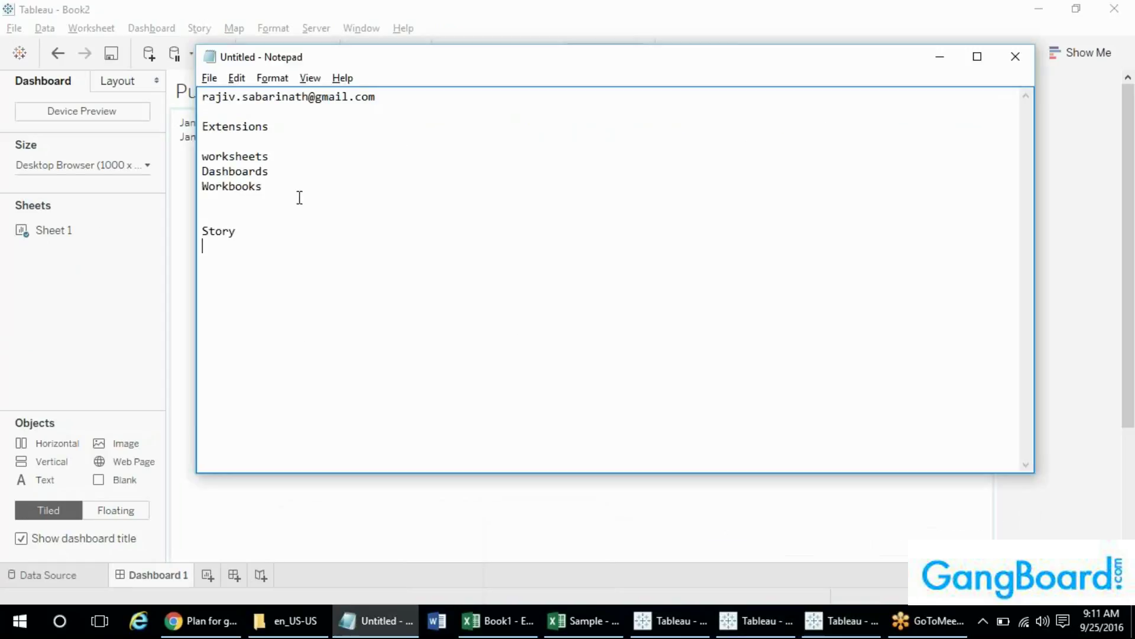
pyautogui.doubleClick(226, 130)
pyautogui.click(300, 136)
pyautogui.press('Return')
pyautogui.write('.t')
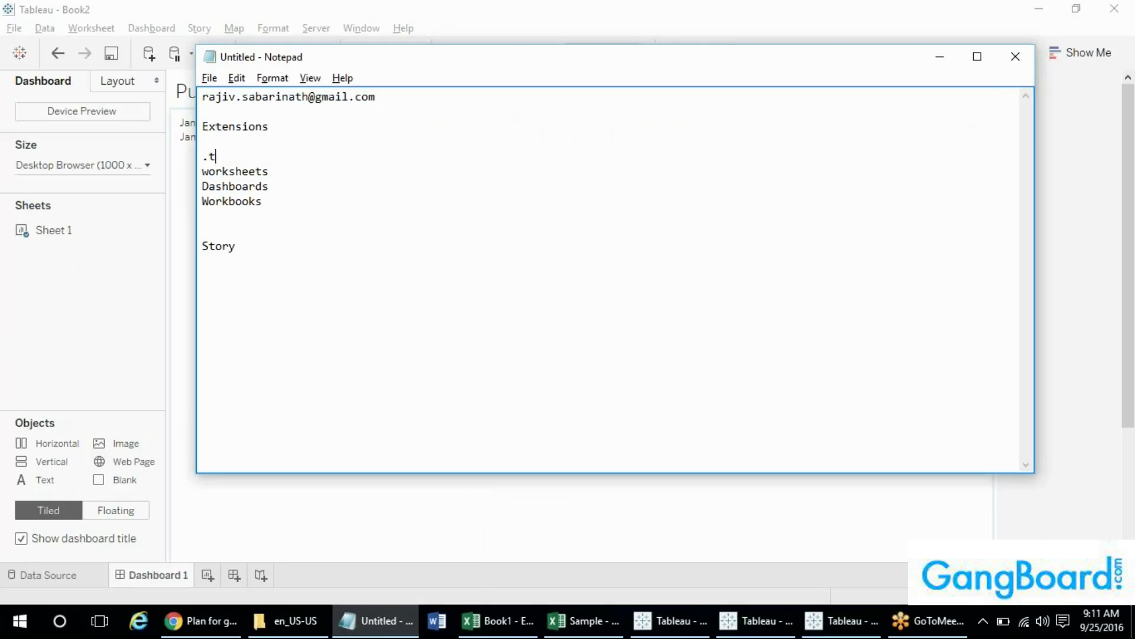
pyautogui.write('wb')
pyautogui.press('Return')
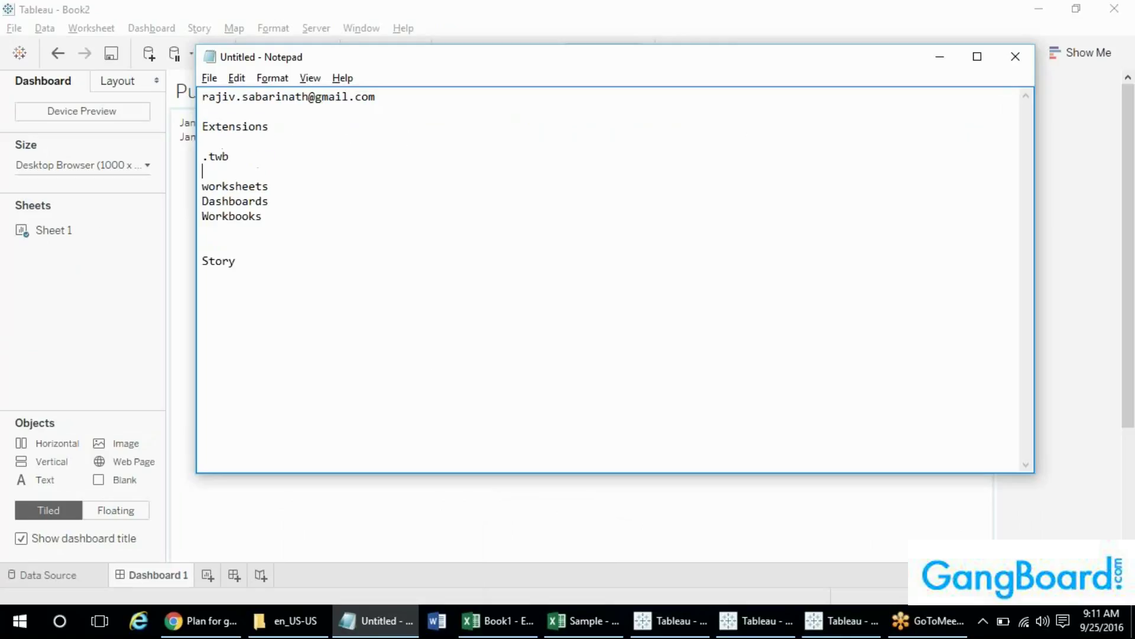
pyautogui.write('.twbx')
pyautogui.press('Return')
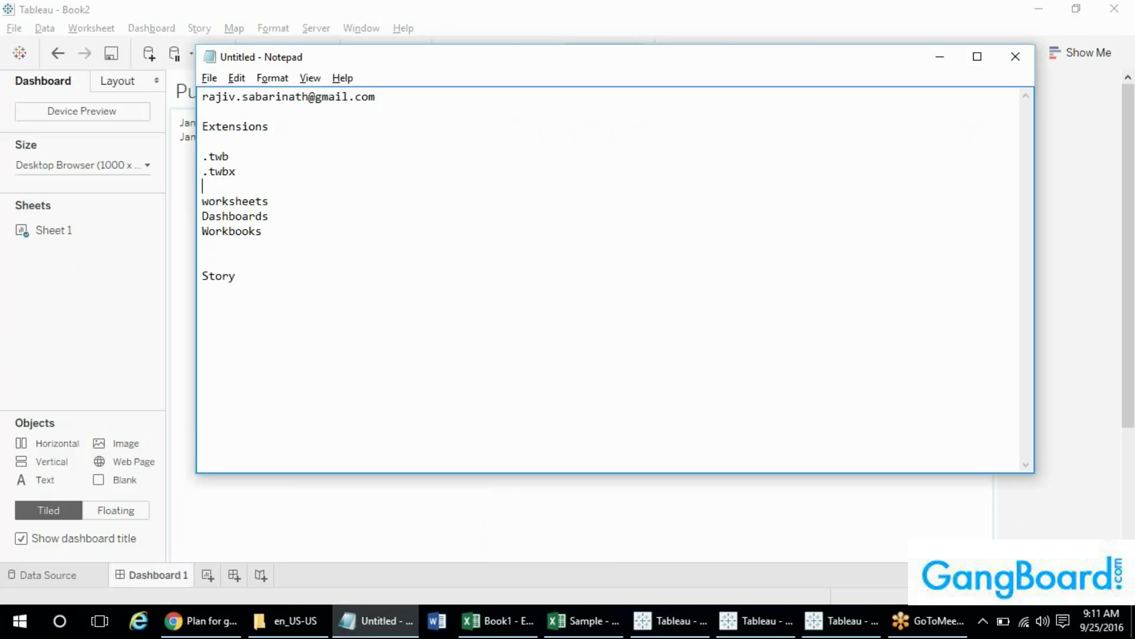
# - Label the lines '.twb - Tableau Work Book' and '.twbx - Packaged', then return to Tableau
pyautogui.click(217, 155)
pyautogui.click(230, 156)
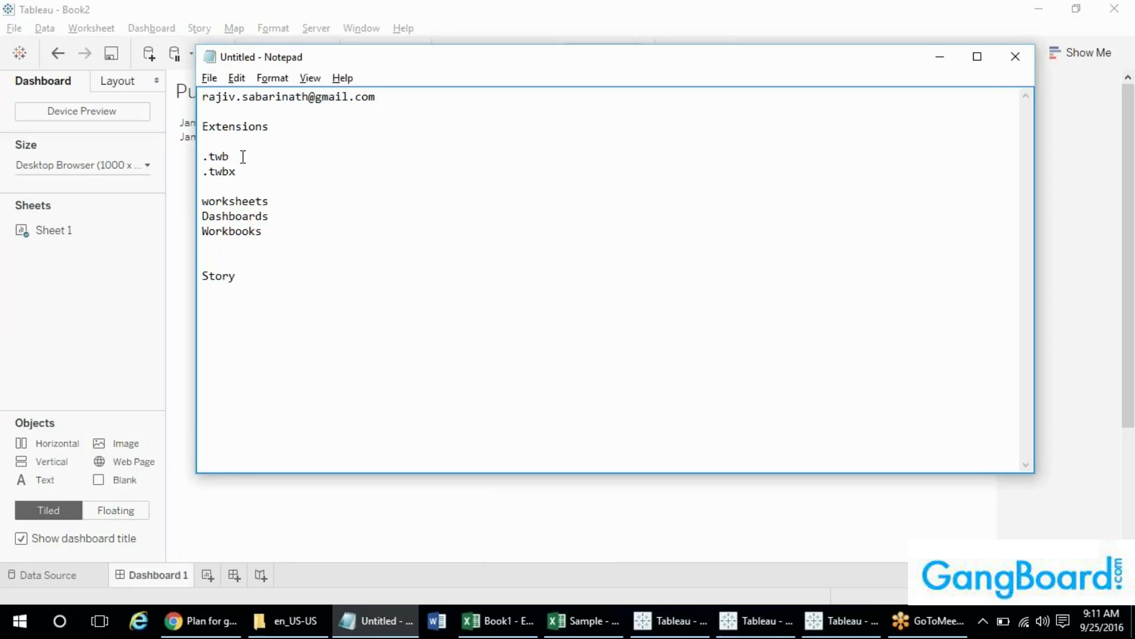
pyautogui.write('- Tableau Work')
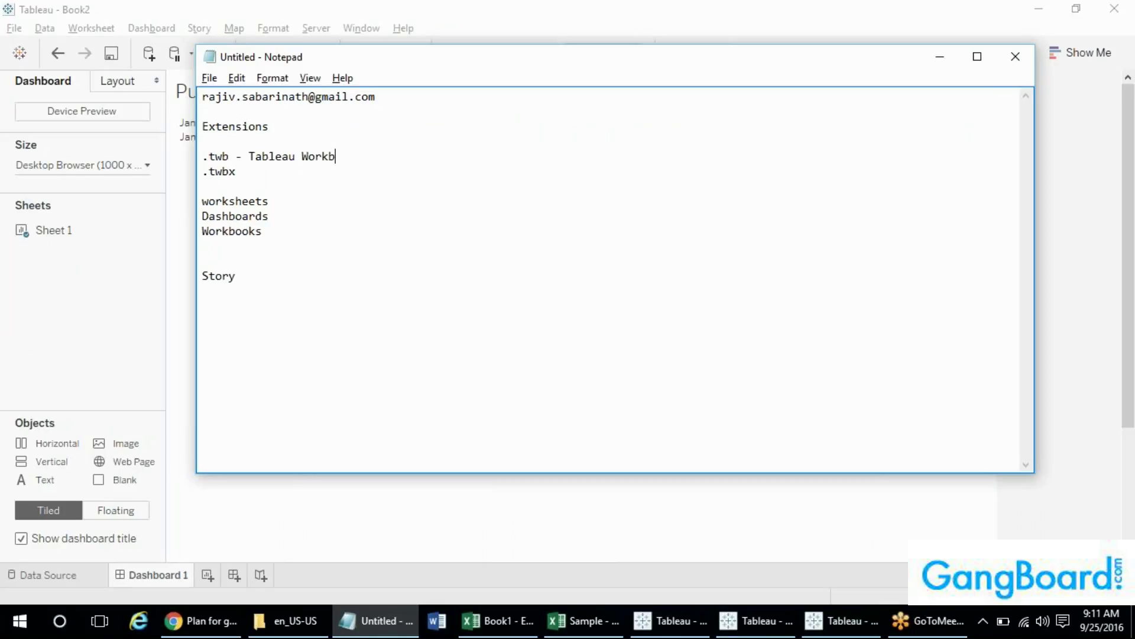
pyautogui.write(' Book')
pyautogui.click(248, 177)
pyautogui.write('Packege')
pyautogui.press('BackSpace')
pyautogui.press('BackSpace')
pyautogui.press('BackSpace')
pyautogui.write('aged')
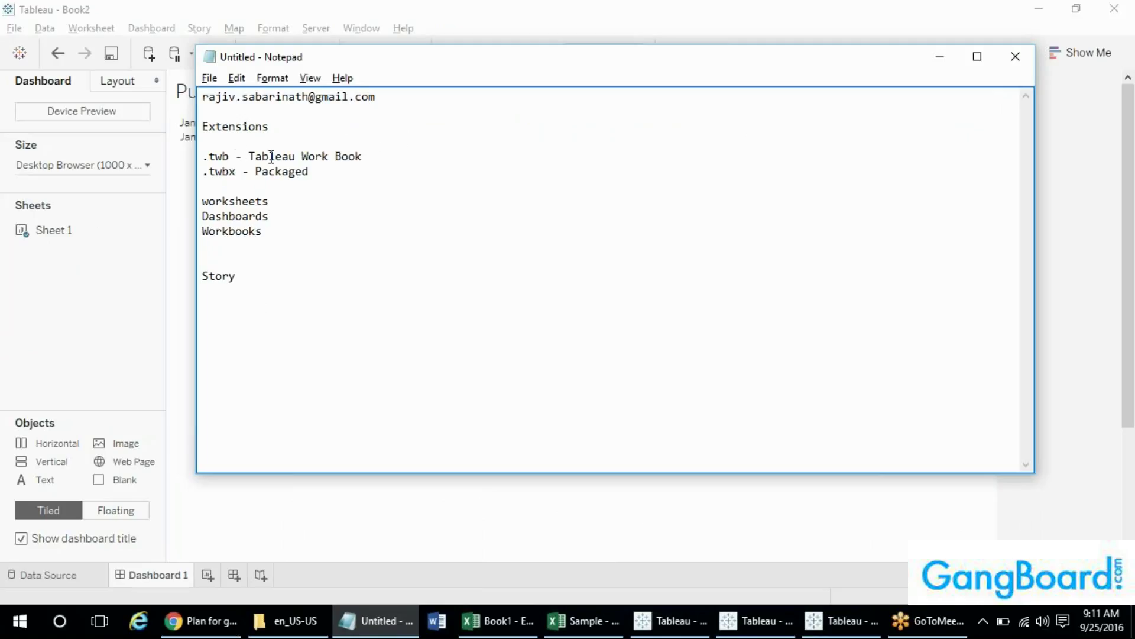
pyautogui.moveTo(378, 152); pyautogui.dragTo(193, 152)
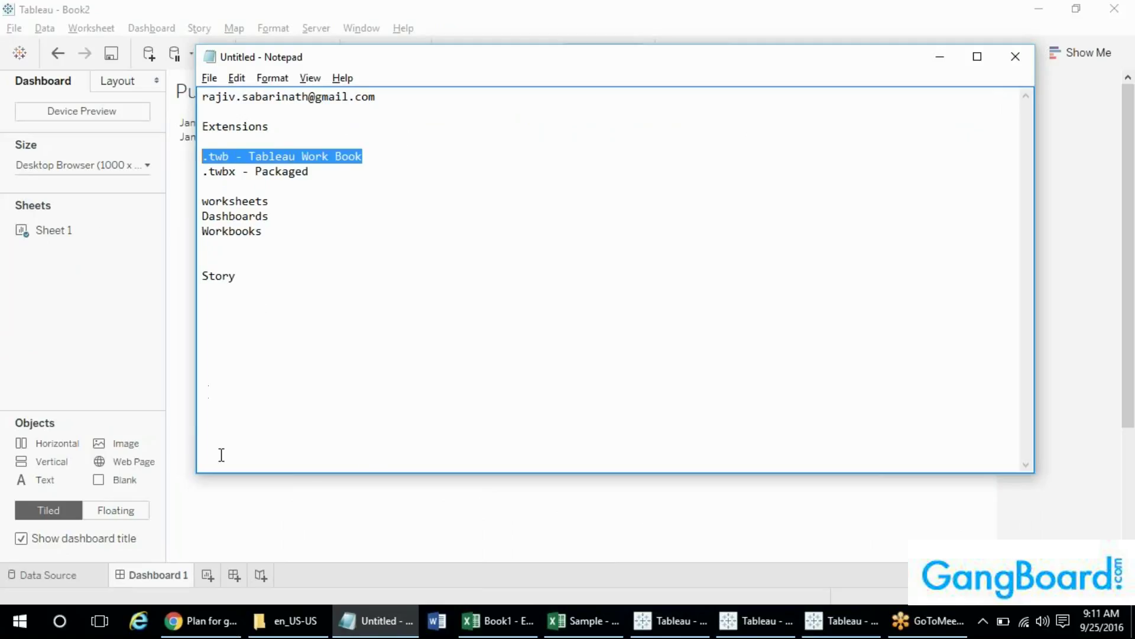
pyautogui.click(408, 162)
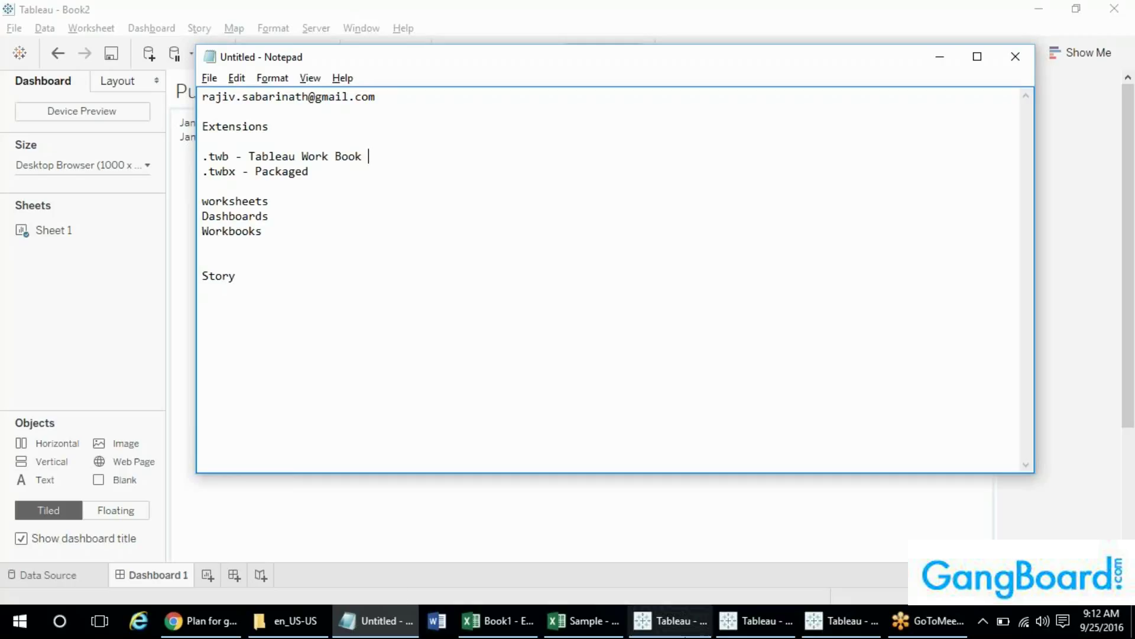
pyautogui.click(816, 620)
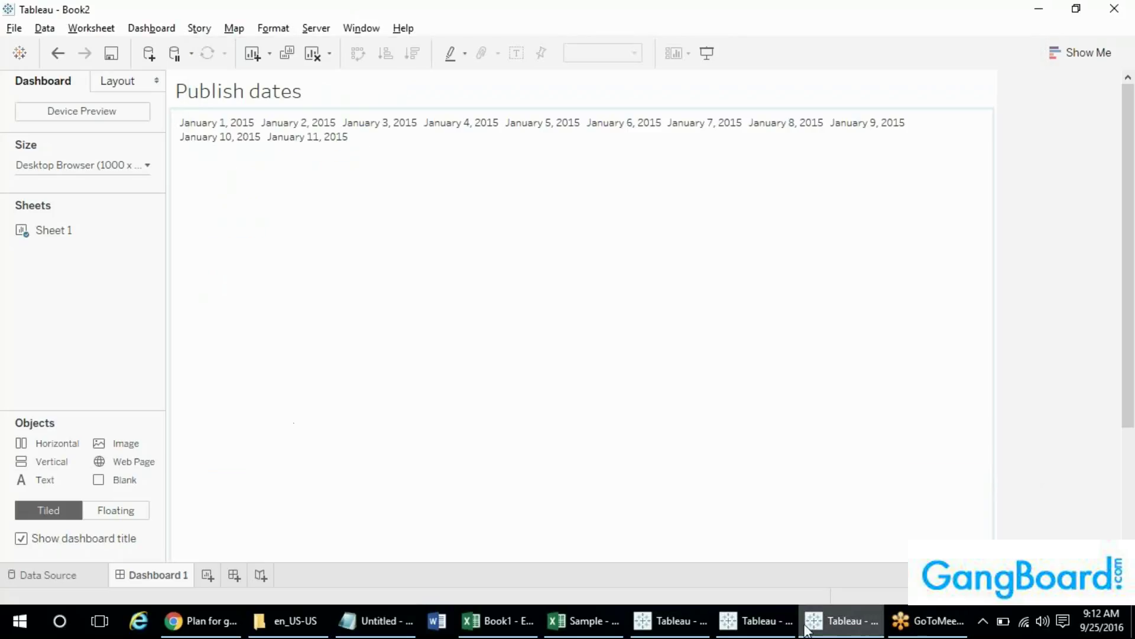
# - Show Sheet 21 of the Composers workbook, then return to the Notepad notes
pyautogui.click(768, 621)
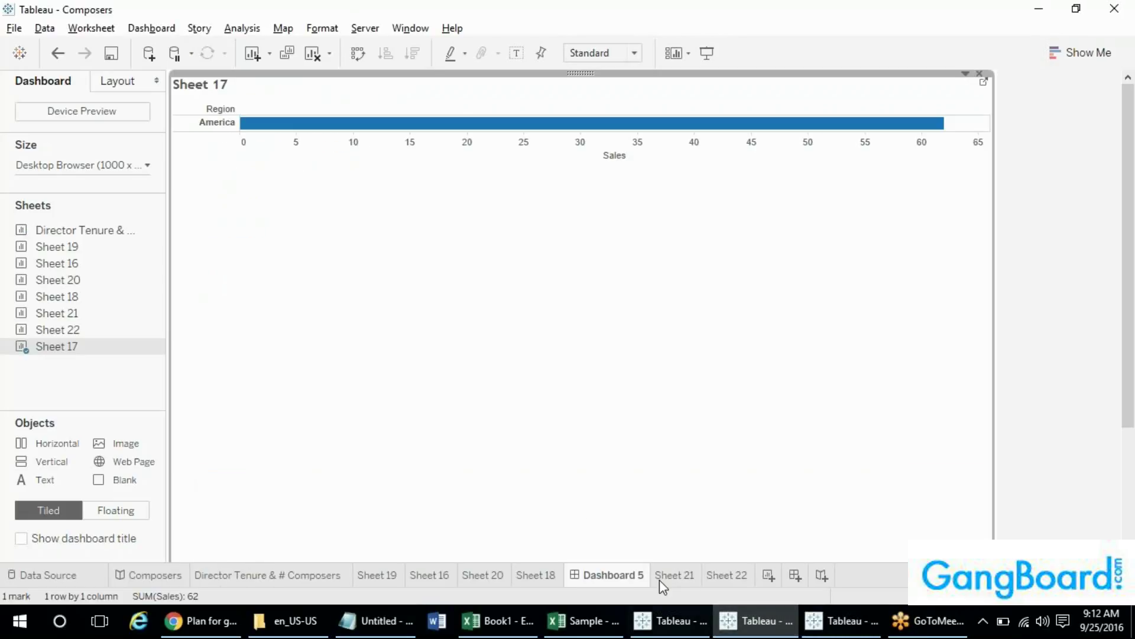
pyautogui.click(675, 575)
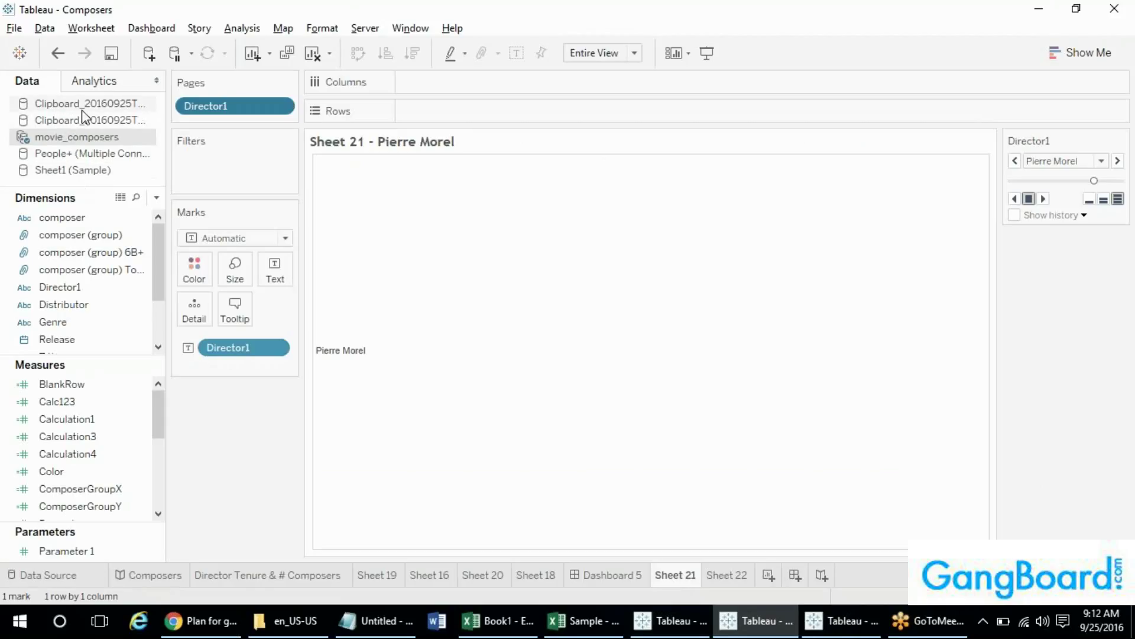
pyautogui.hotkey('alt', 'Tab')
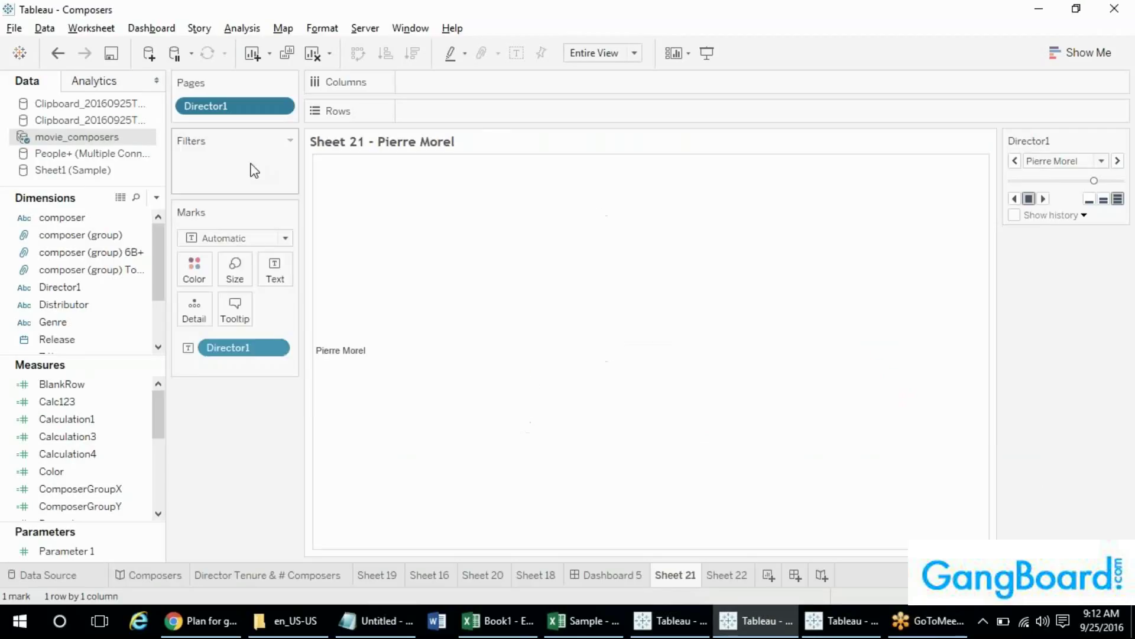
pyautogui.hotkey('alt', 'Tab')
pyautogui.press('Tab')
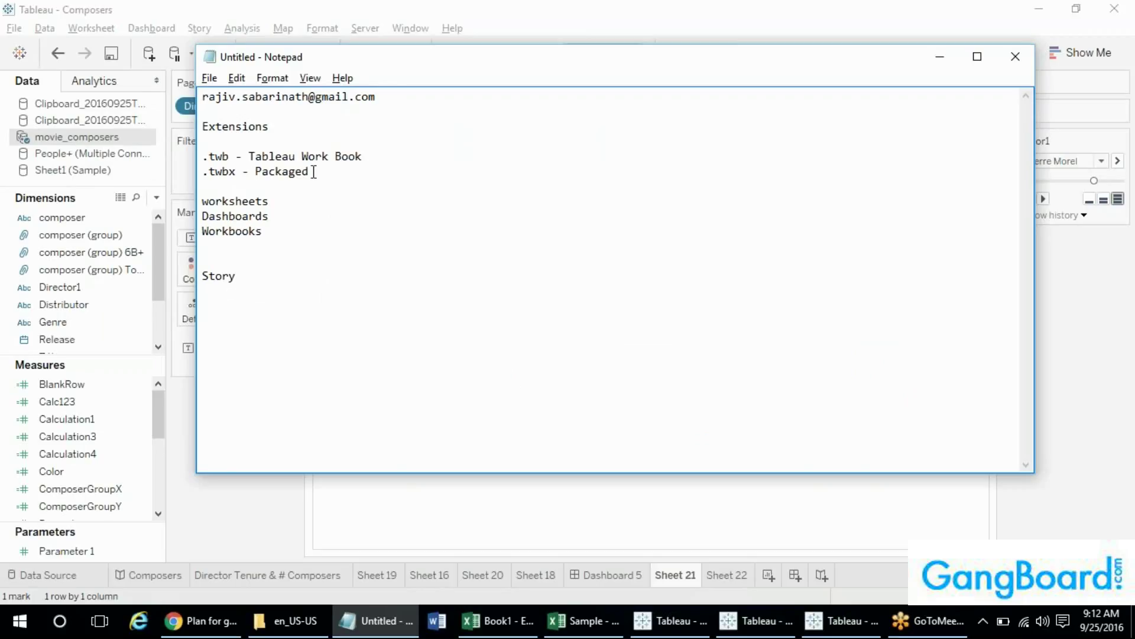
# - Select, then deselect, the '.twbx - Packaged' line in the Notepad notes
pyautogui.moveTo(319, 170); pyautogui.dragTo(201, 171)
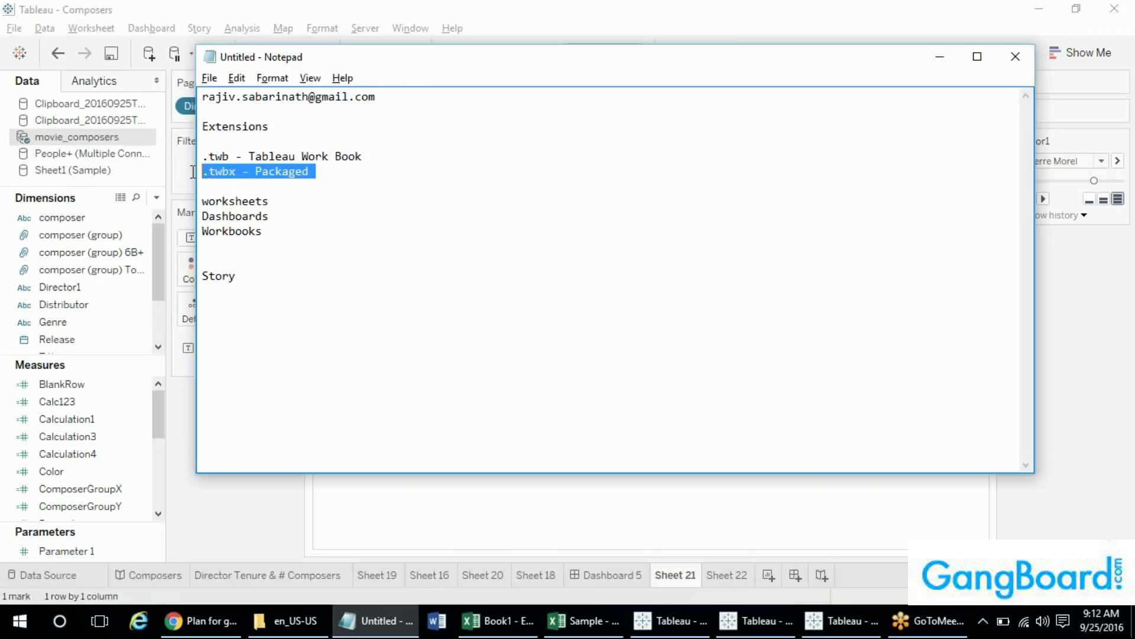
pyautogui.click(340, 171)
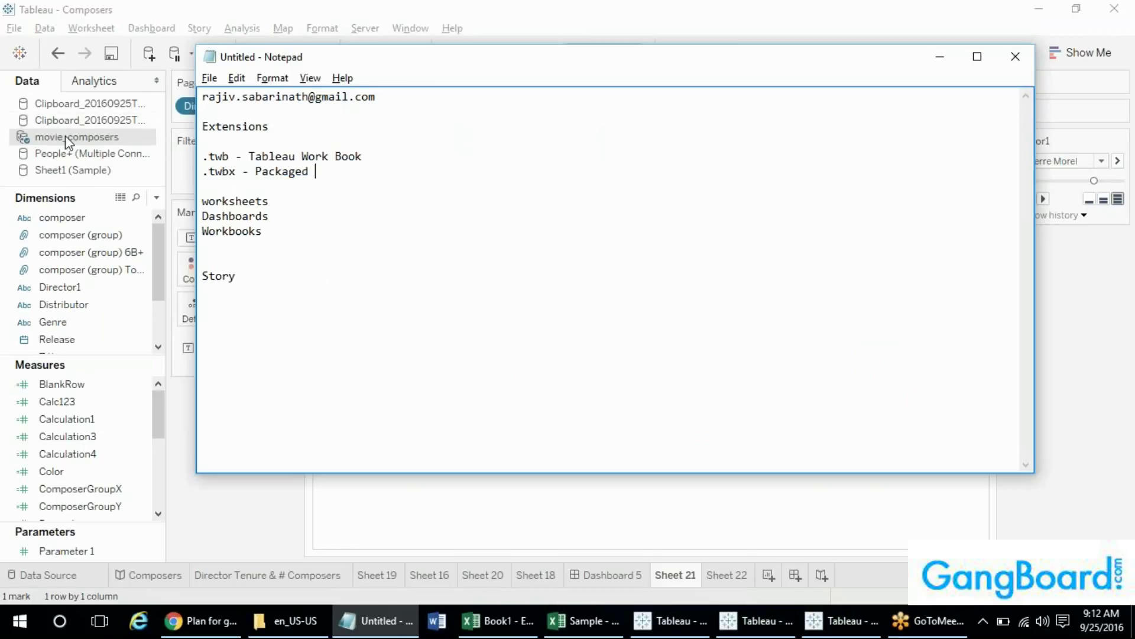
pyautogui.click(88, 339)
# - Save the workbook to the Desktop as Composers123, keeping the Tableau Packaged Workbook (*.twbx) type
pyautogui.click(14, 28)
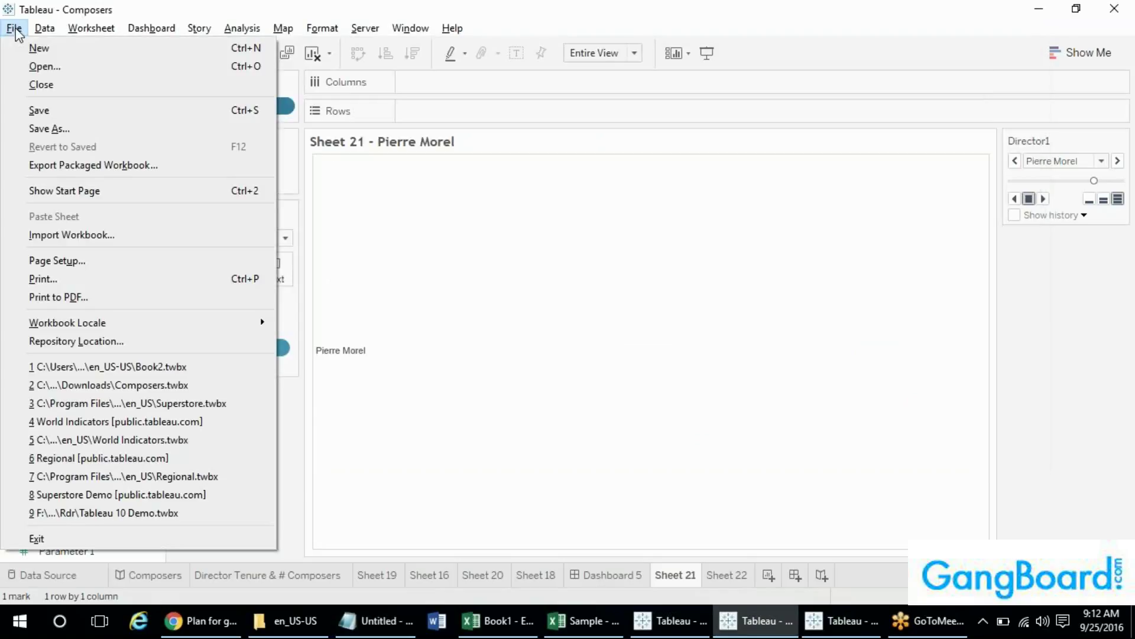
pyautogui.moveTo(44, 28)
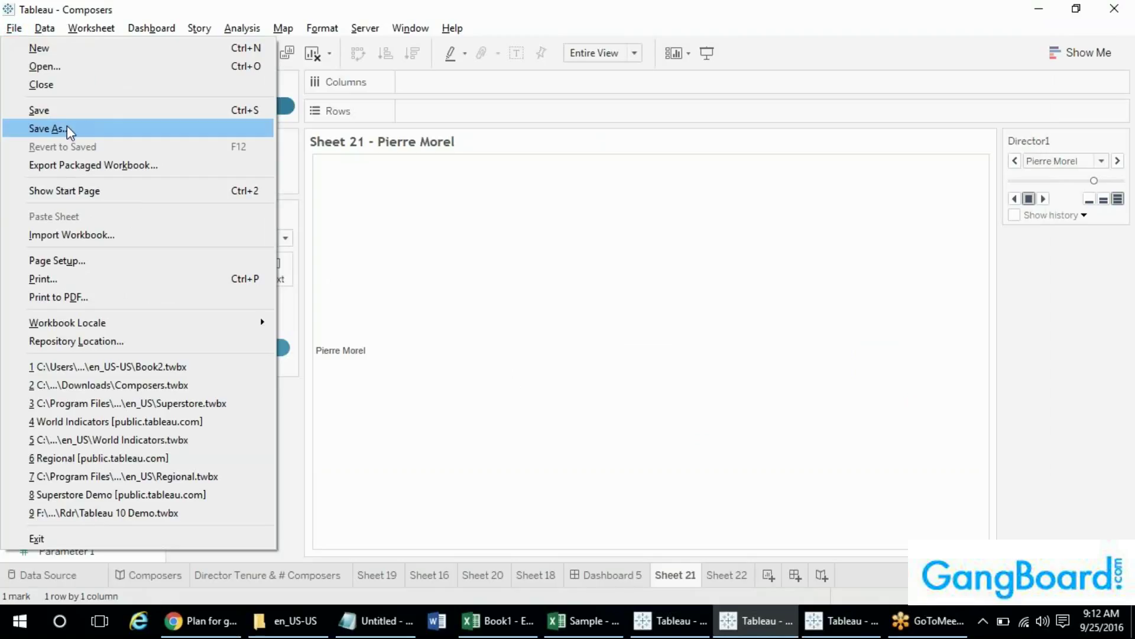
pyautogui.click(66, 128)
pyautogui.click(296, 353)
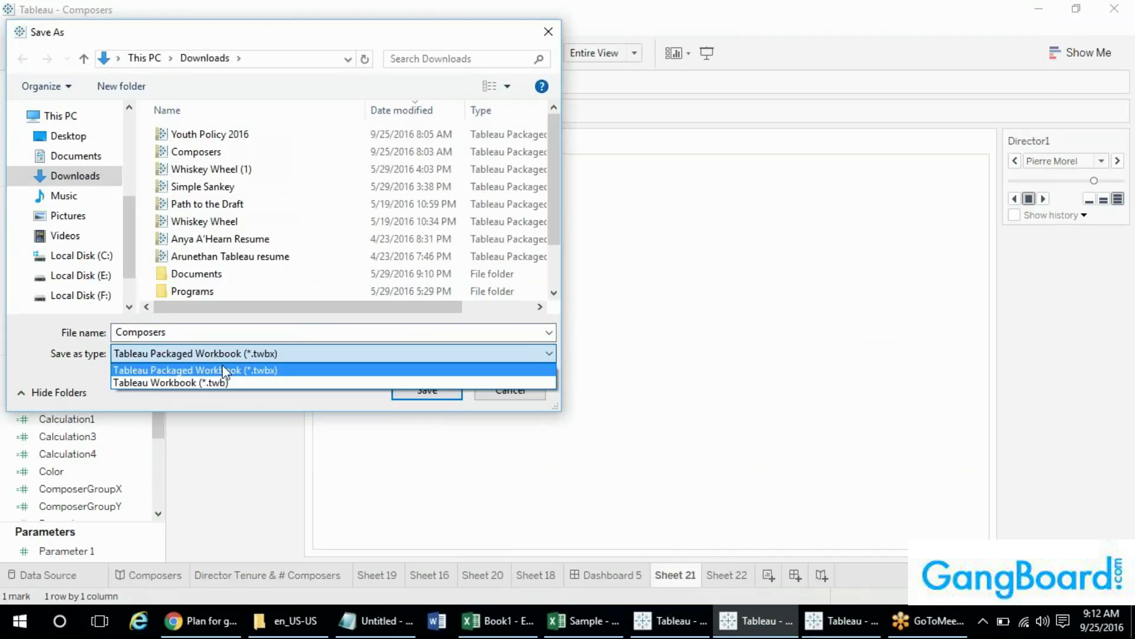
pyautogui.click(271, 375)
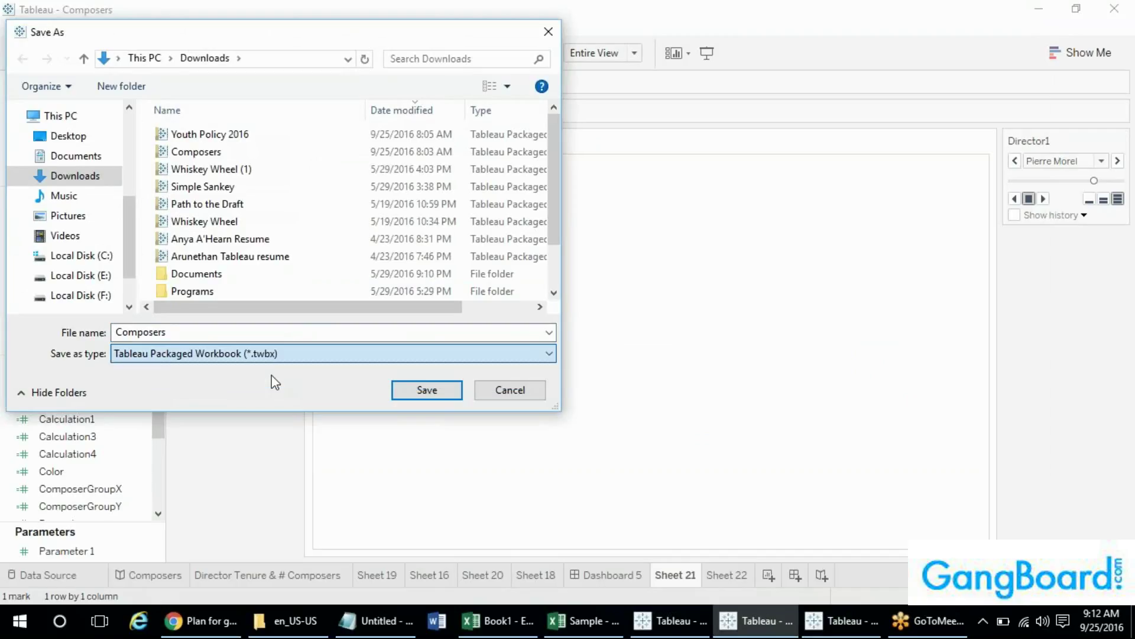
pyautogui.click(254, 335)
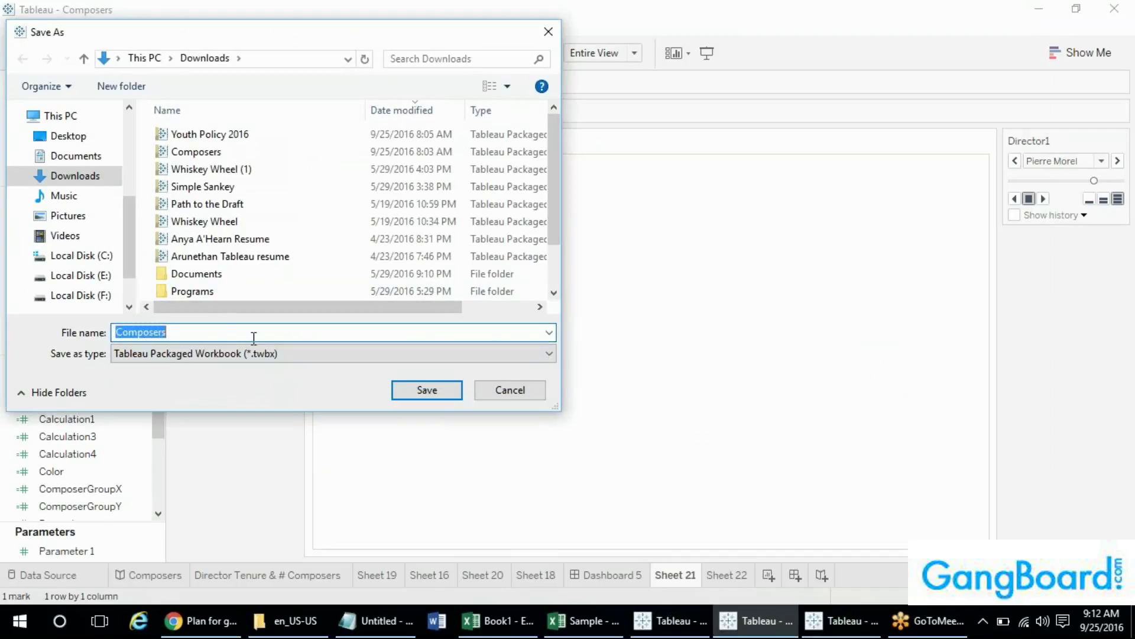
pyautogui.click(254, 334)
pyautogui.write('123')
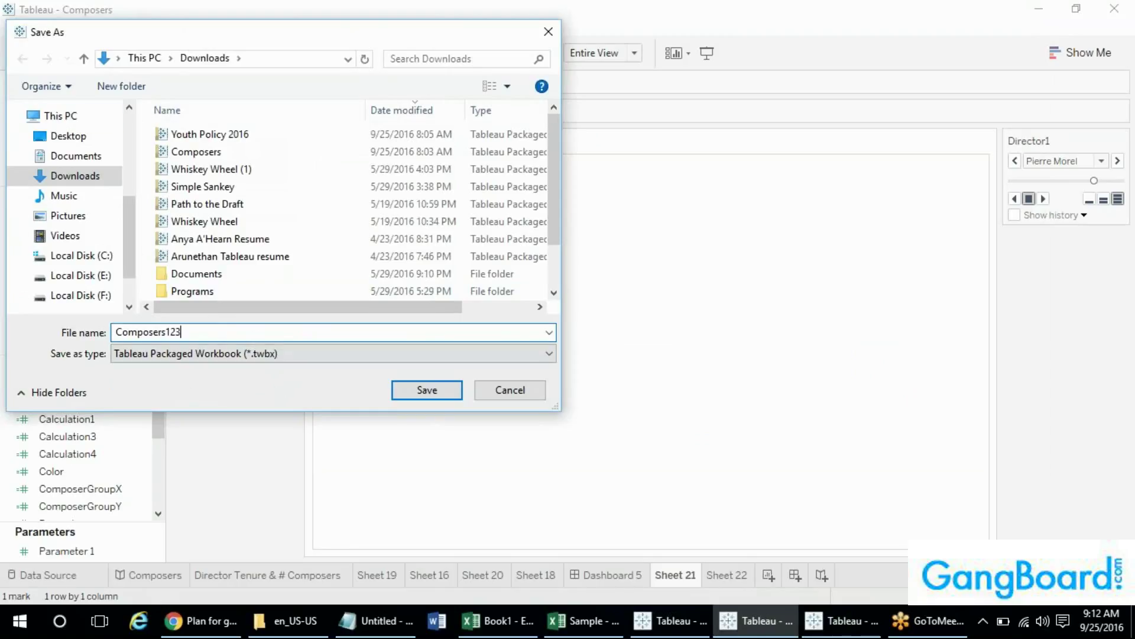
pyautogui.click(68, 135)
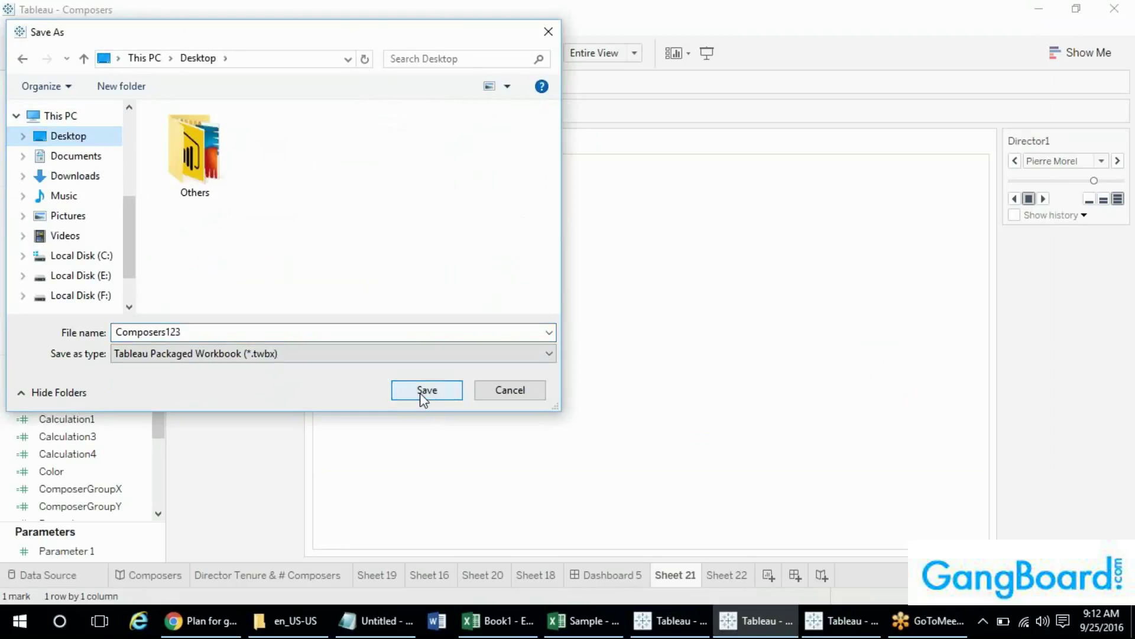
pyautogui.click(419, 393)
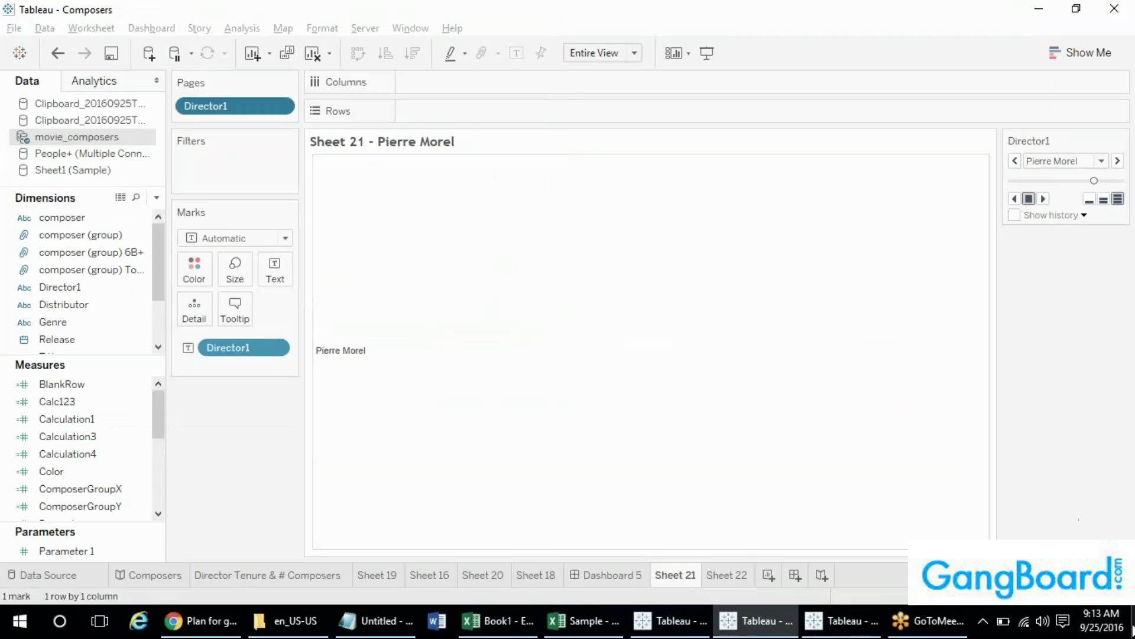
pyautogui.click(1134, 630)
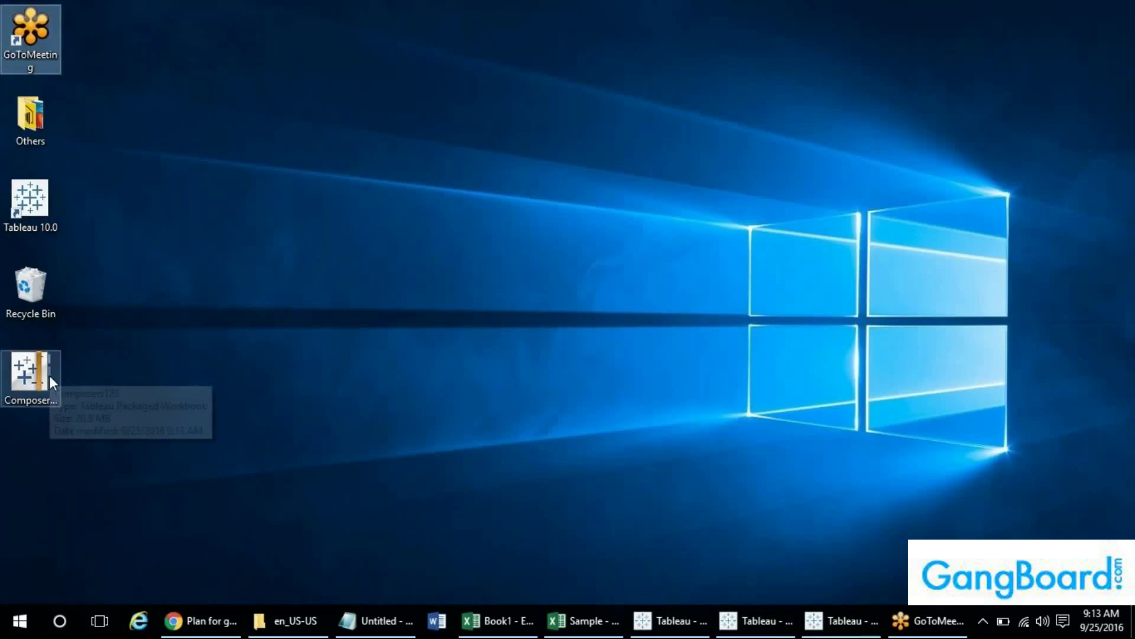
# - Open the Composers123 packaged workbook from the Windows desktop
pyautogui.click(47, 401)
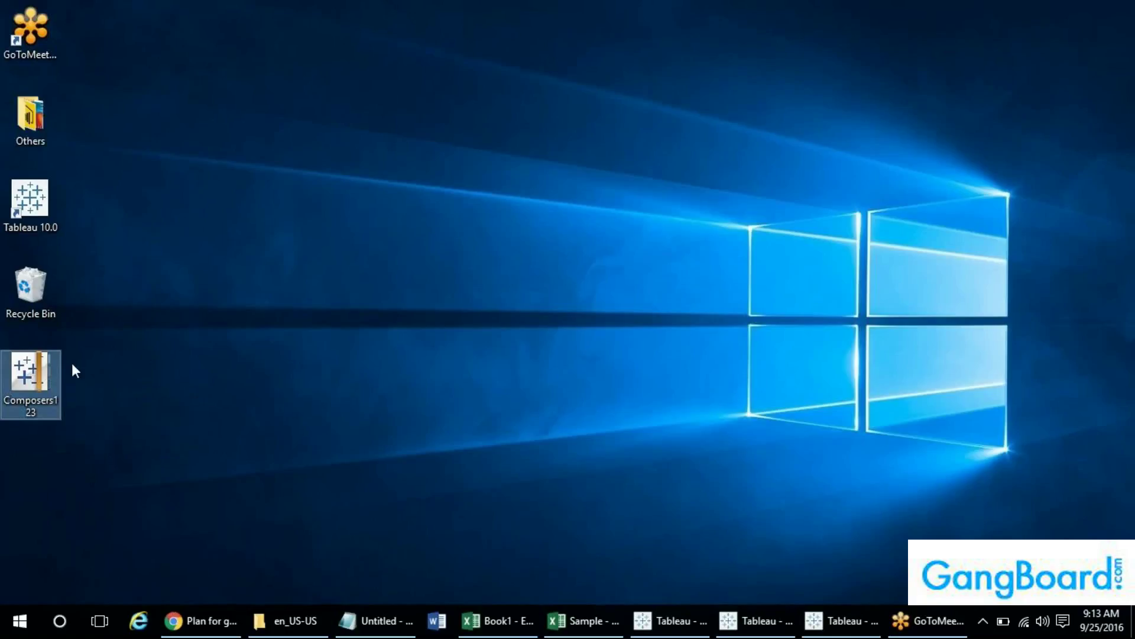
pyautogui.click(124, 365)
pyautogui.click(1134, 627)
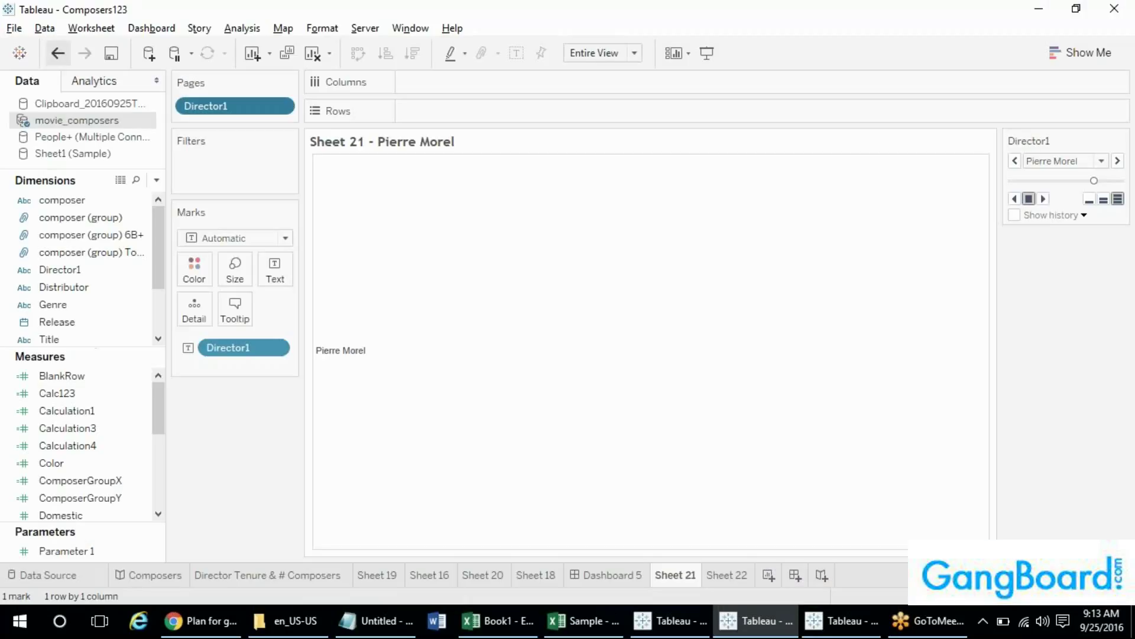
# - Bring the Book2 'Publish dates' dashboard back to the front
pyautogui.hotkey('alt', 'Tab')
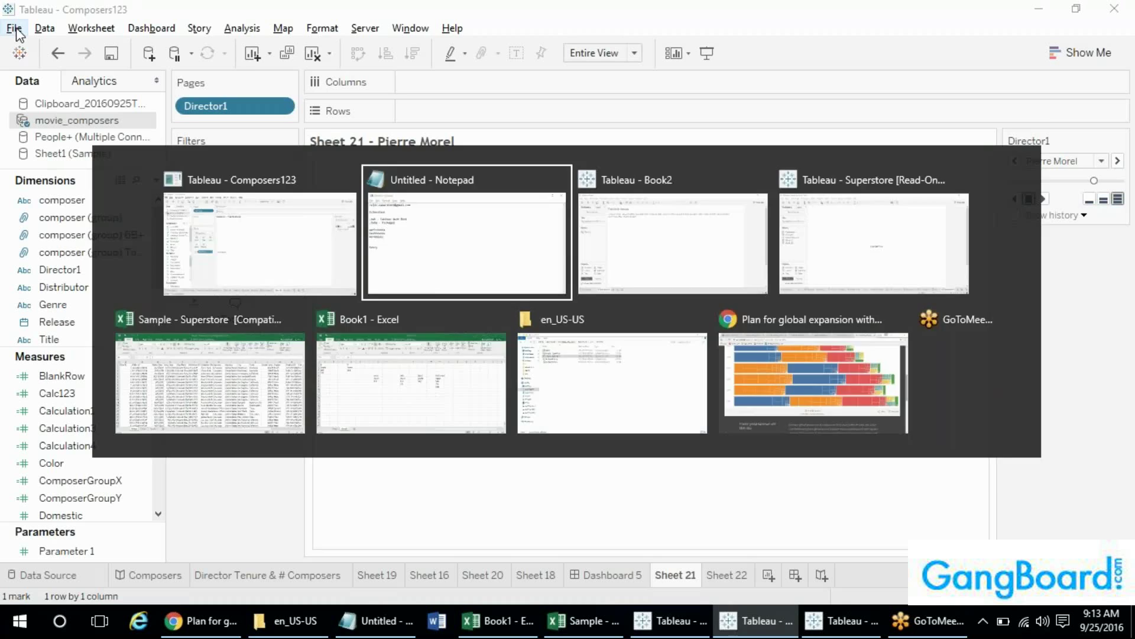
pyautogui.hotkey('alt', 'Tab')
pyautogui.hotkey('alt', 'Tab')
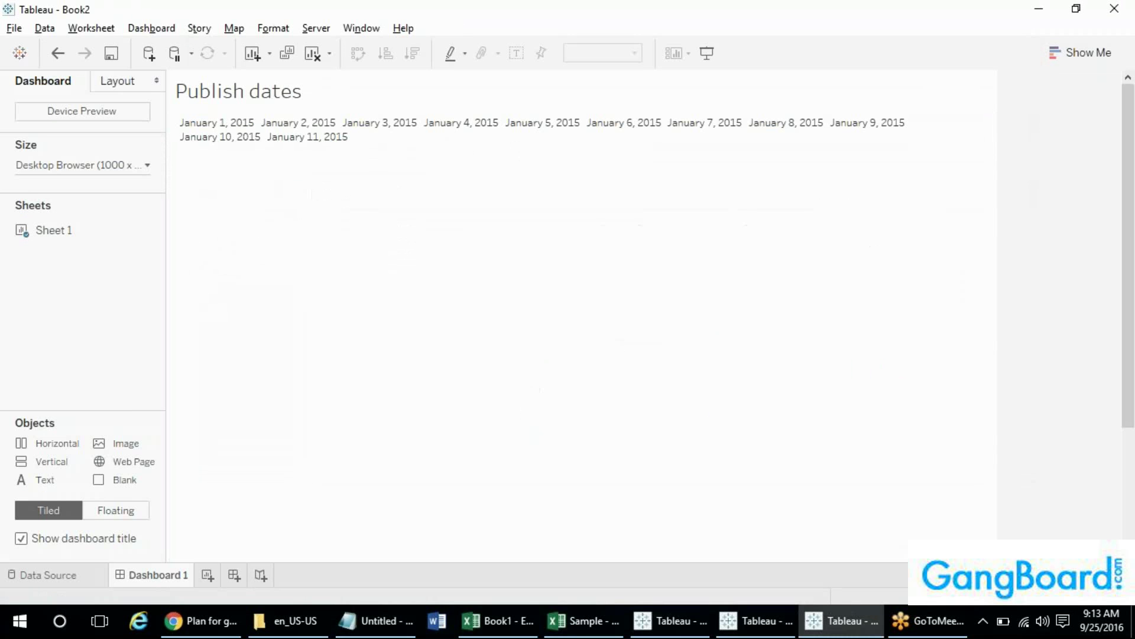
pyautogui.click(1133, 627)
pyautogui.click(42, 371)
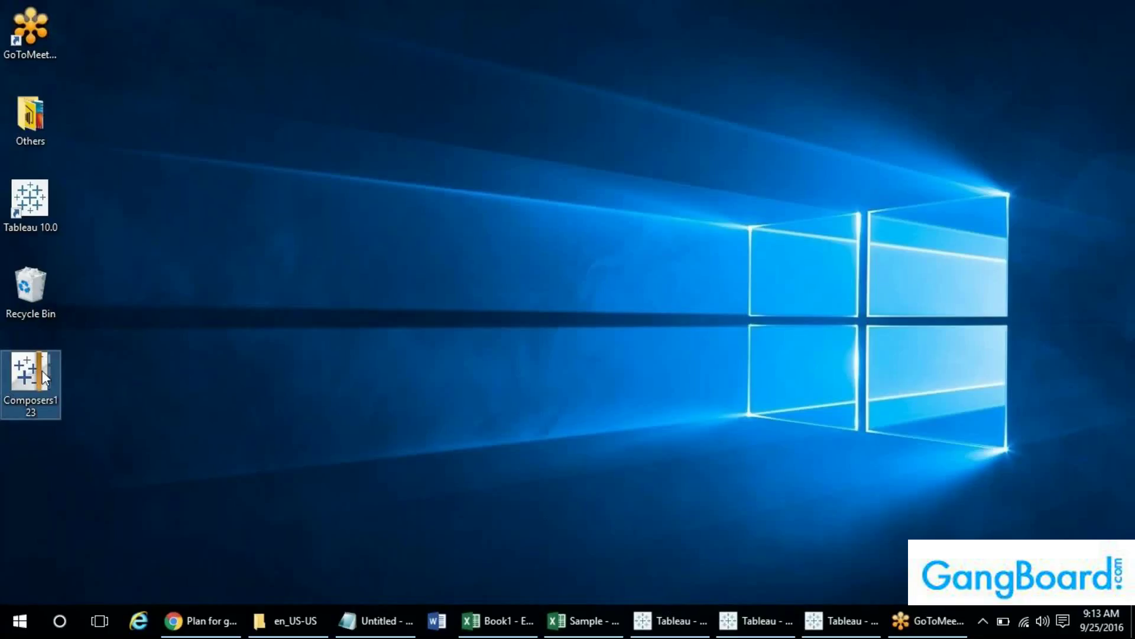
pyautogui.hotkey('alt', 'Tab')
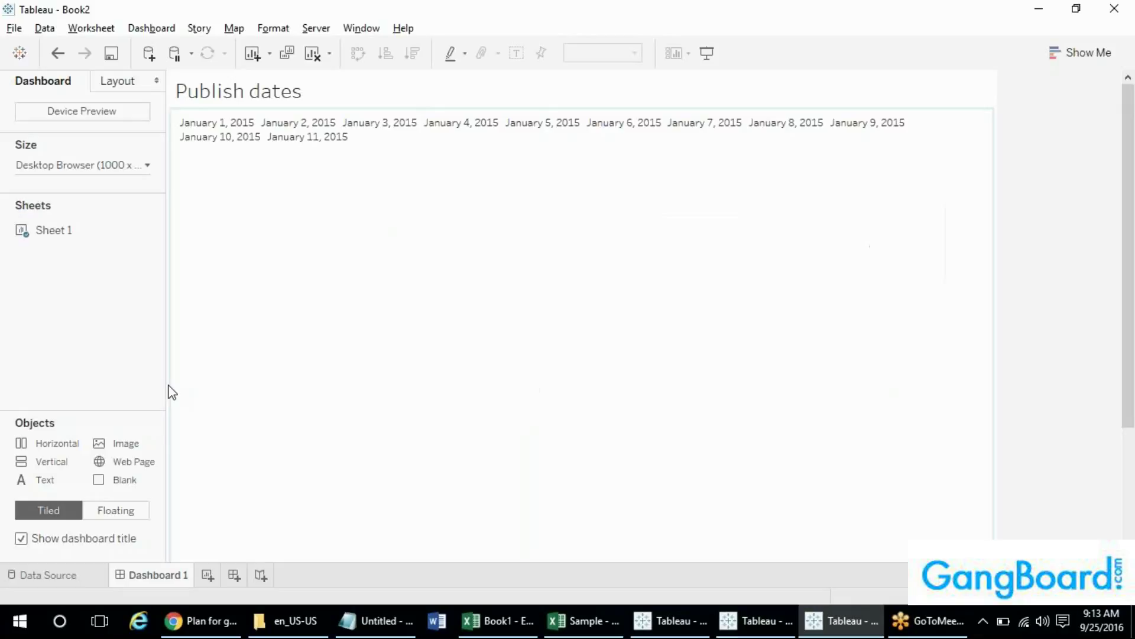
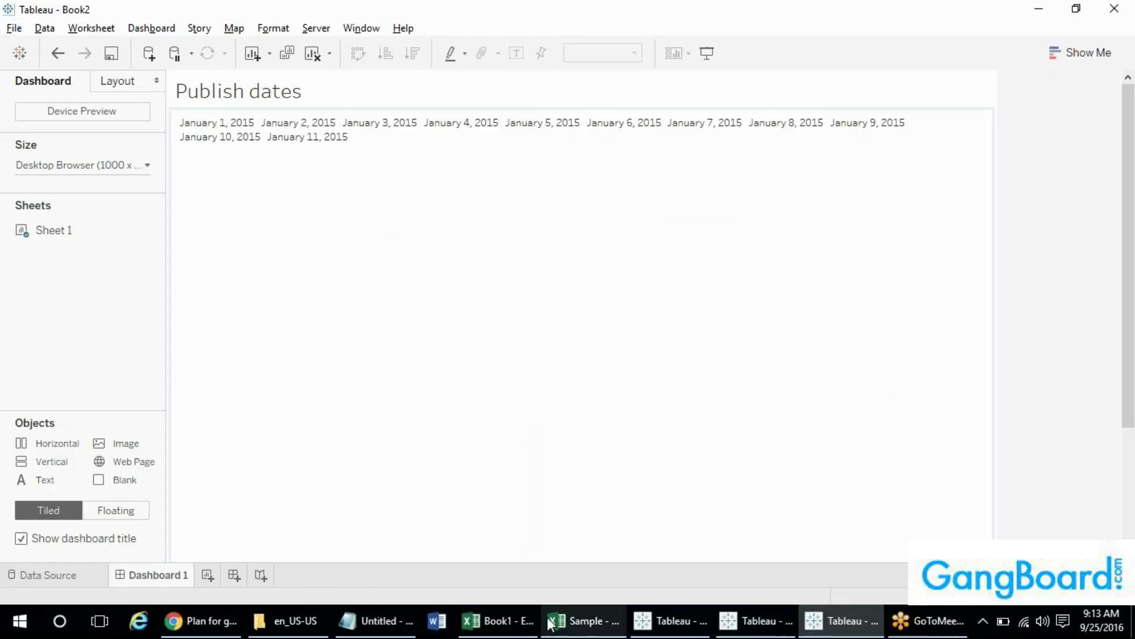
# - Add .tde and .tds lines under the .twbx - Packaged entry in the Notepad notes
pyautogui.click(356, 618)
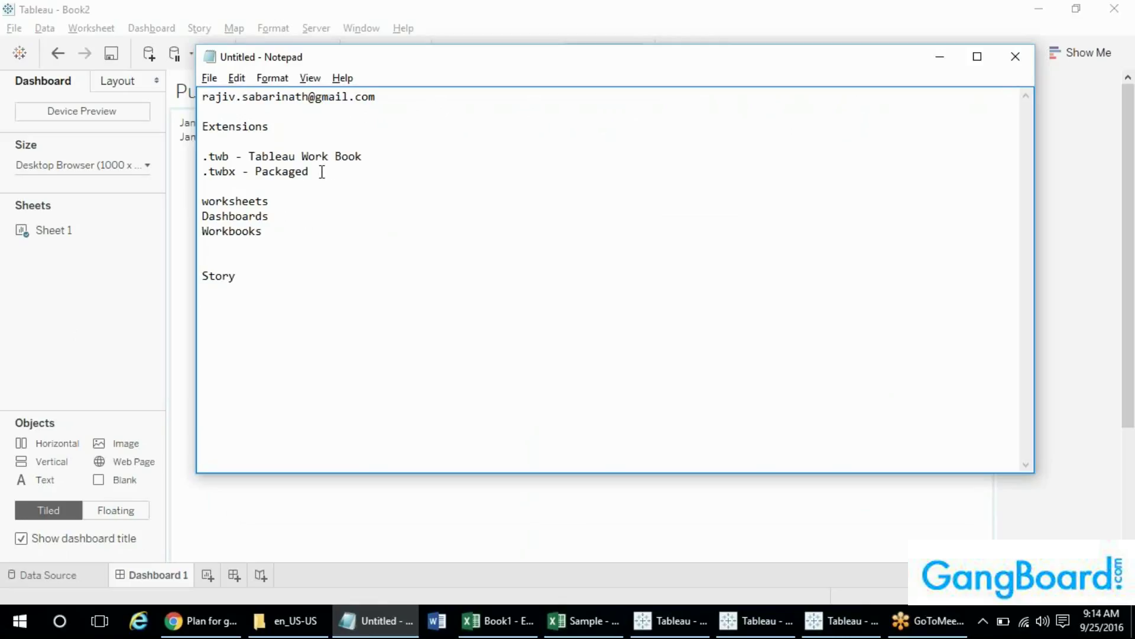
pyautogui.moveTo(315, 172); pyautogui.dragTo(193, 172)
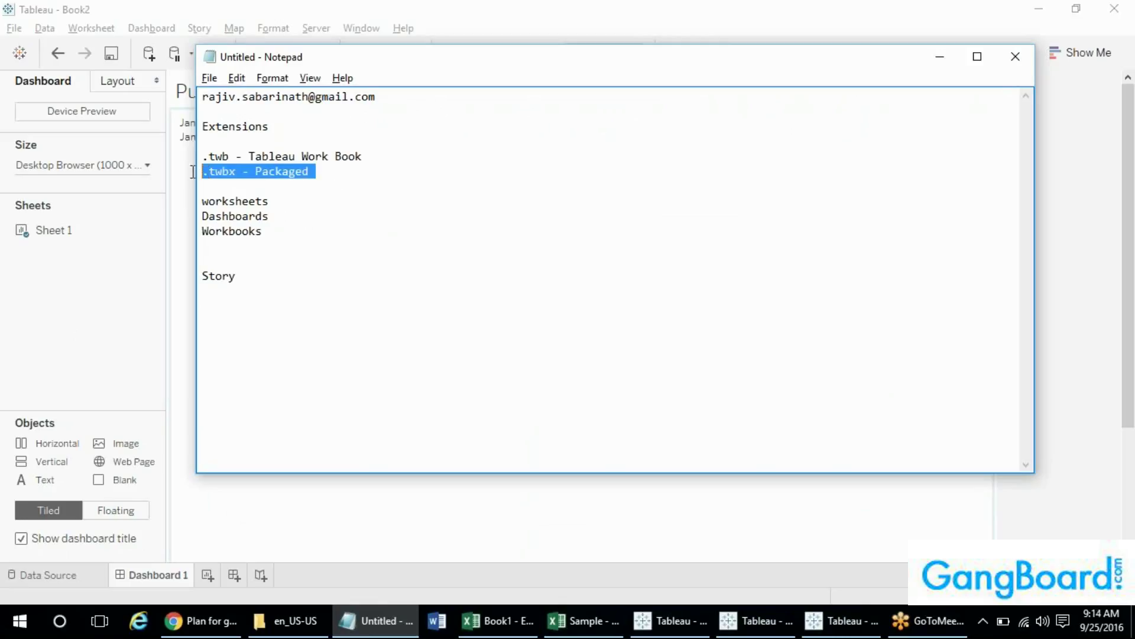
pyautogui.click(331, 175)
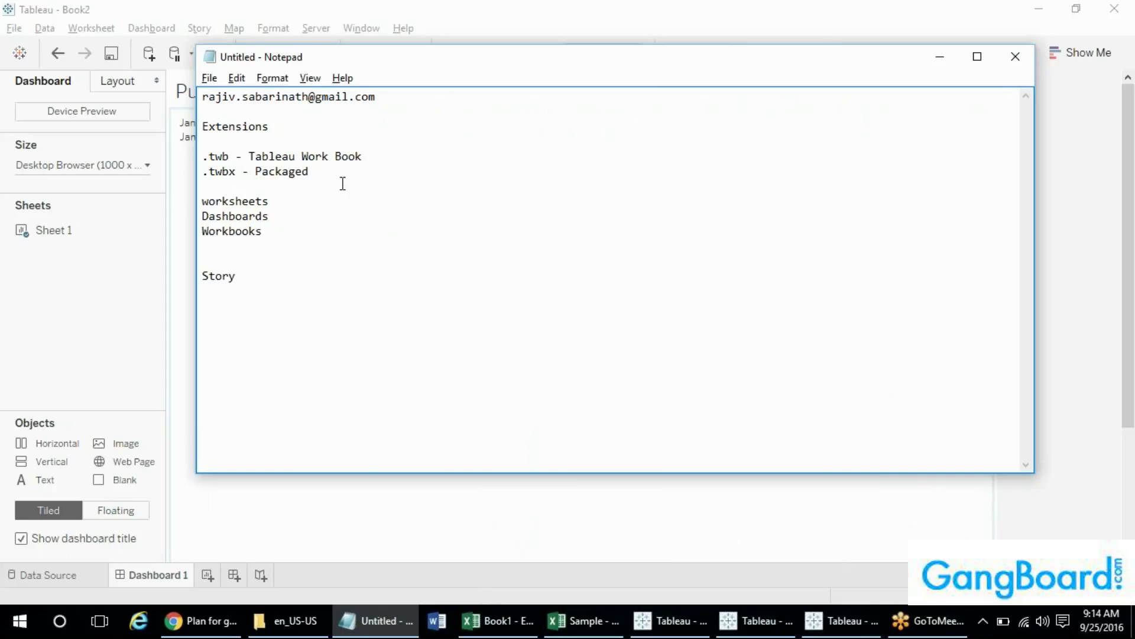
pyautogui.press('Return')
pyautogui.press('Return')
pyautogui.write('.tde')
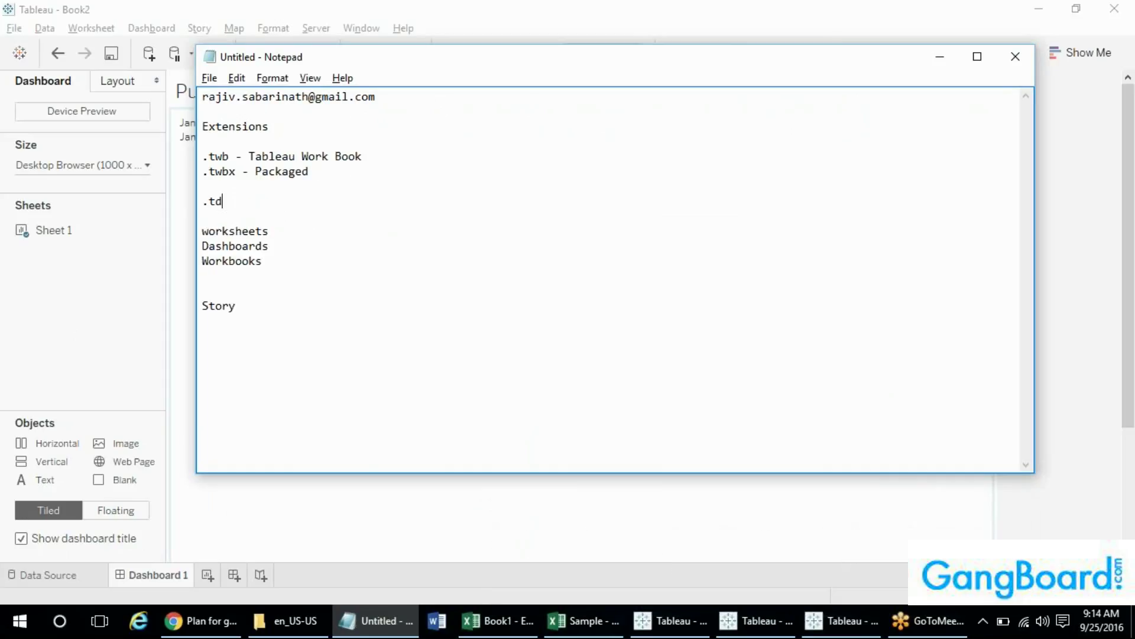
pyautogui.press('Return')
pyautogui.write('.')
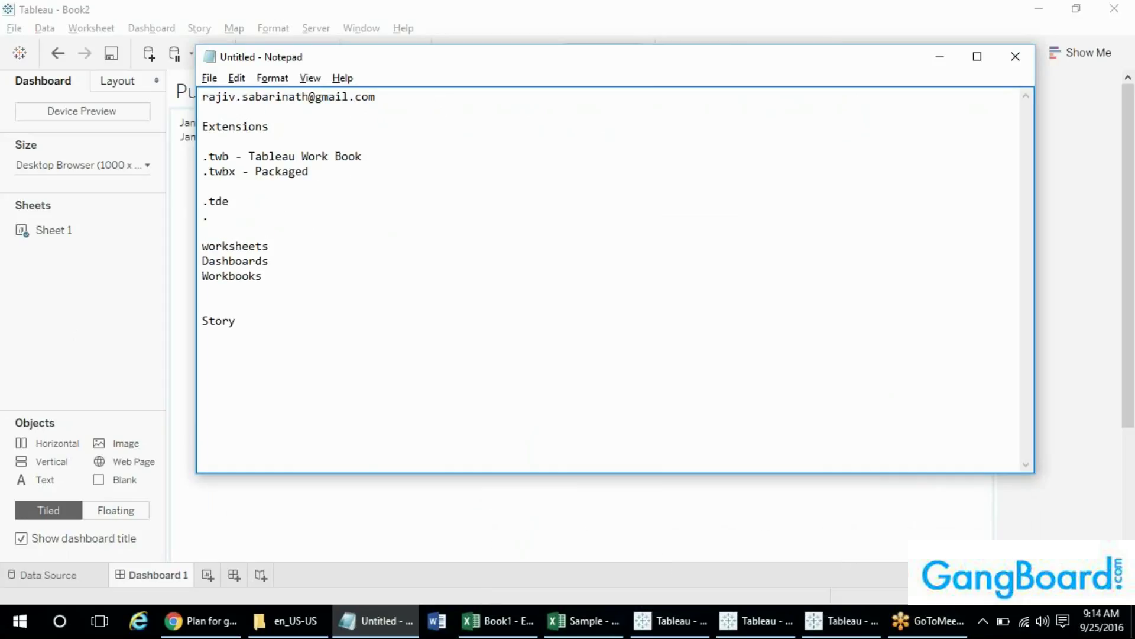
pyautogui.write('tds')
# - Label .tde as 'Extract - Tableau data', then bring the Sample - Superstore workbook forward
pyautogui.moveTo(235, 201); pyautogui.dragTo(195, 201)
pyautogui.click(241, 203)
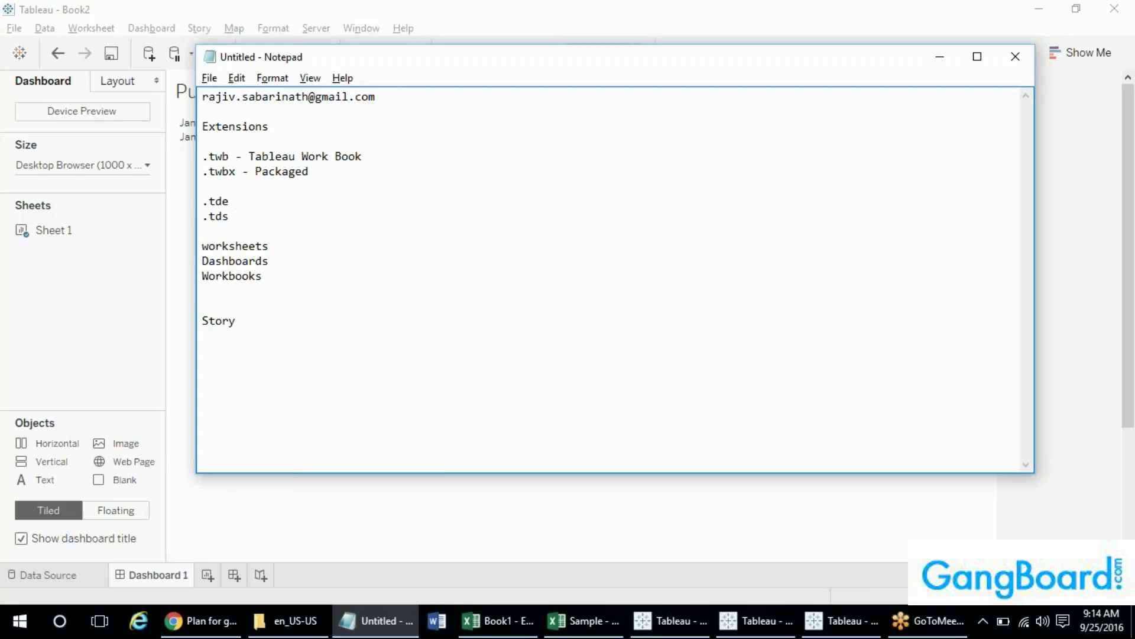
pyautogui.press('Return')
pyautogui.press('Return')
pyautogui.press('Return')
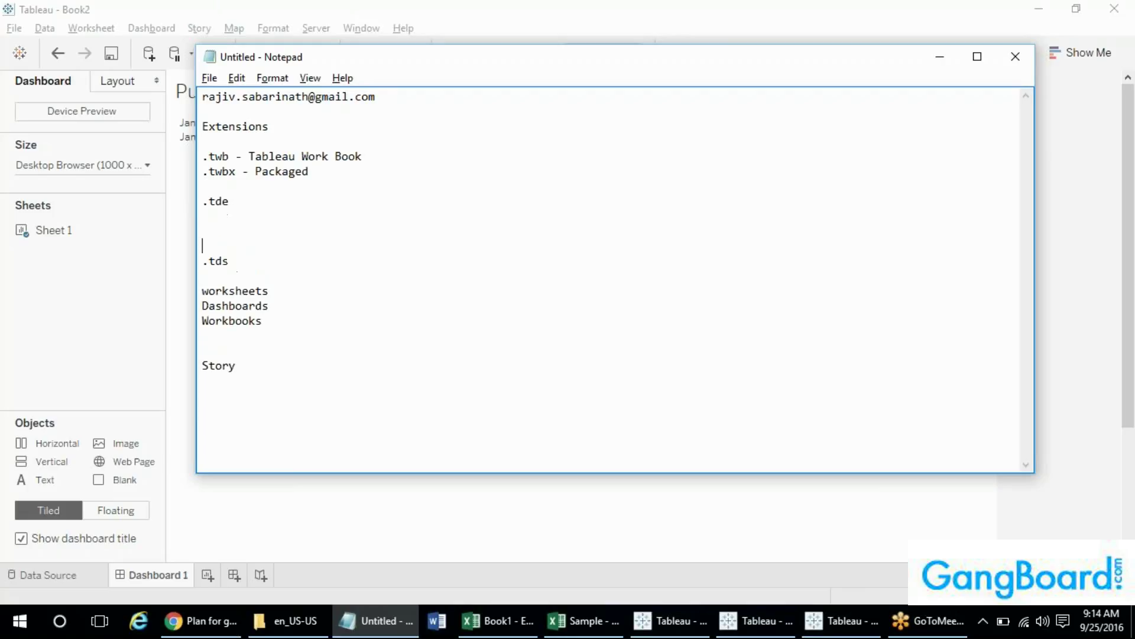
pyautogui.write('Extract - Tableau data')
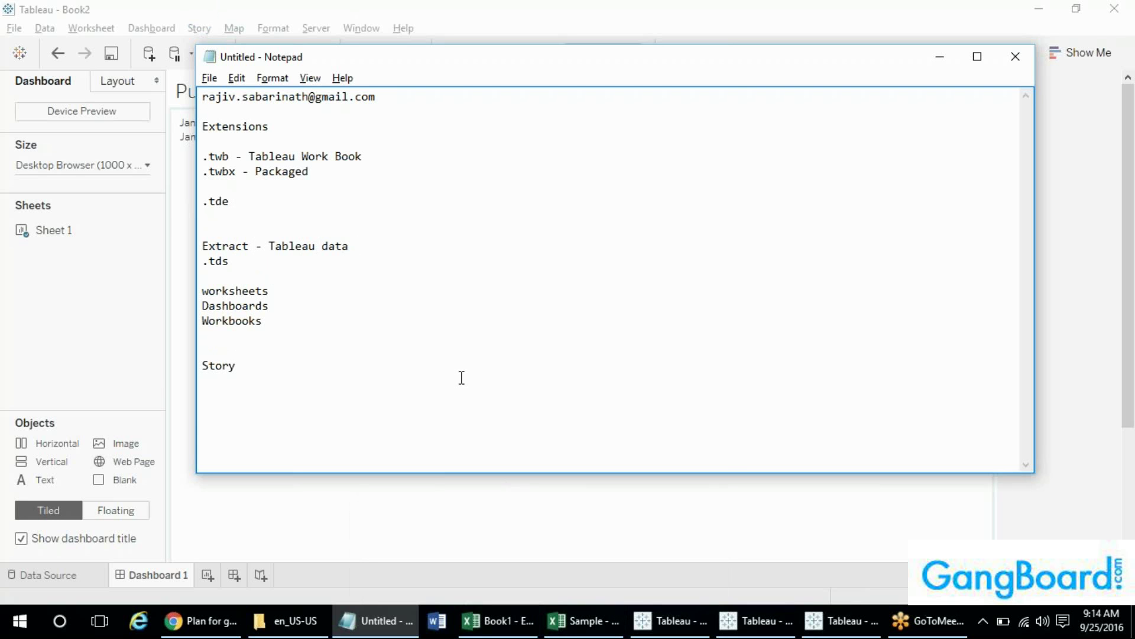
pyautogui.click(571, 625)
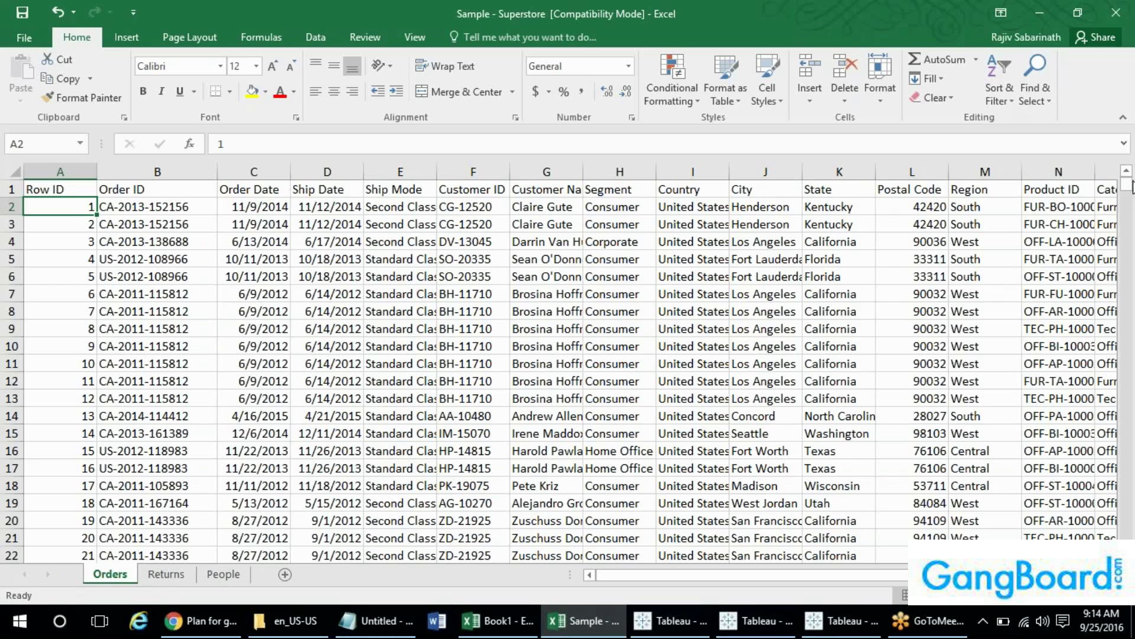
# - Scroll the Orders sheet to its last rows near 9995, then return to Notepad
pyautogui.moveTo(1126, 188); pyautogui.dragTo(1133, 535)
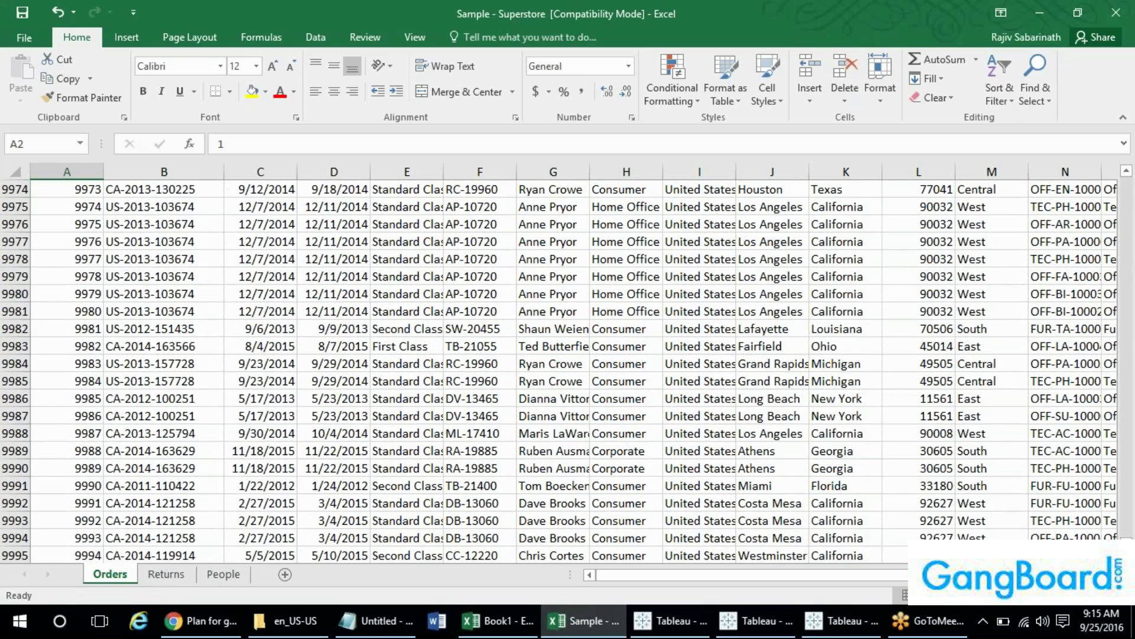
pyautogui.hotkey('alt', 'Tab')
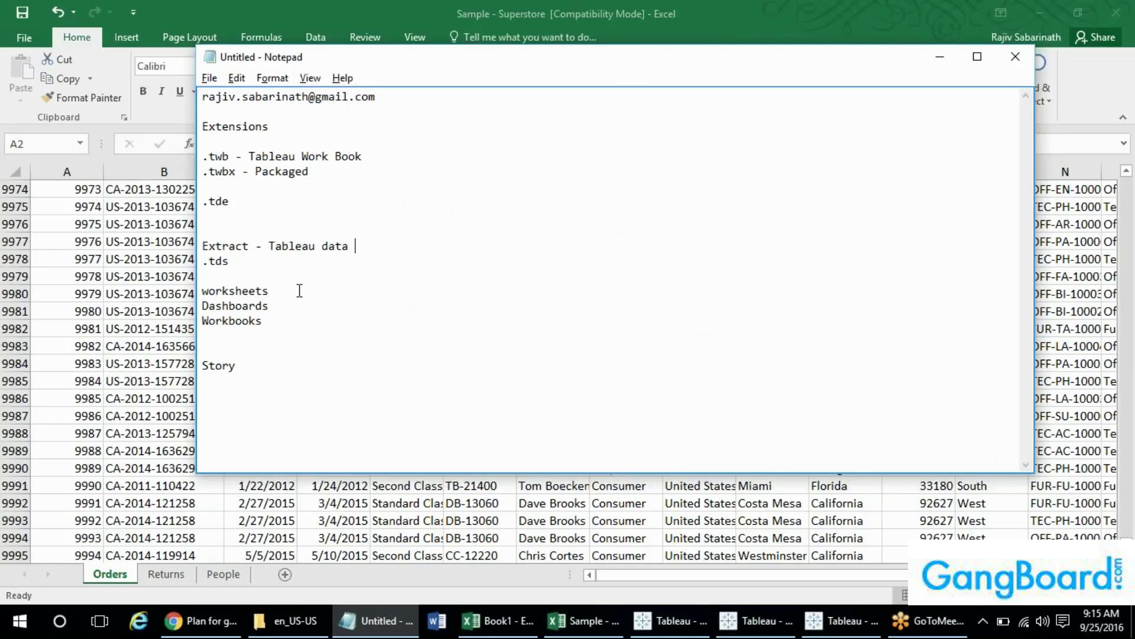
# - Highlight the .tde and .tds entries in the notes, then switch to the Book2 dashboard
pyautogui.click(249, 246)
pyautogui.moveTo(246, 202); pyautogui.dragTo(201, 202)
pyautogui.click(260, 267)
pyautogui.moveTo(243, 262); pyautogui.dragTo(201, 263)
pyautogui.click(244, 267)
pyautogui.click(861, 619)
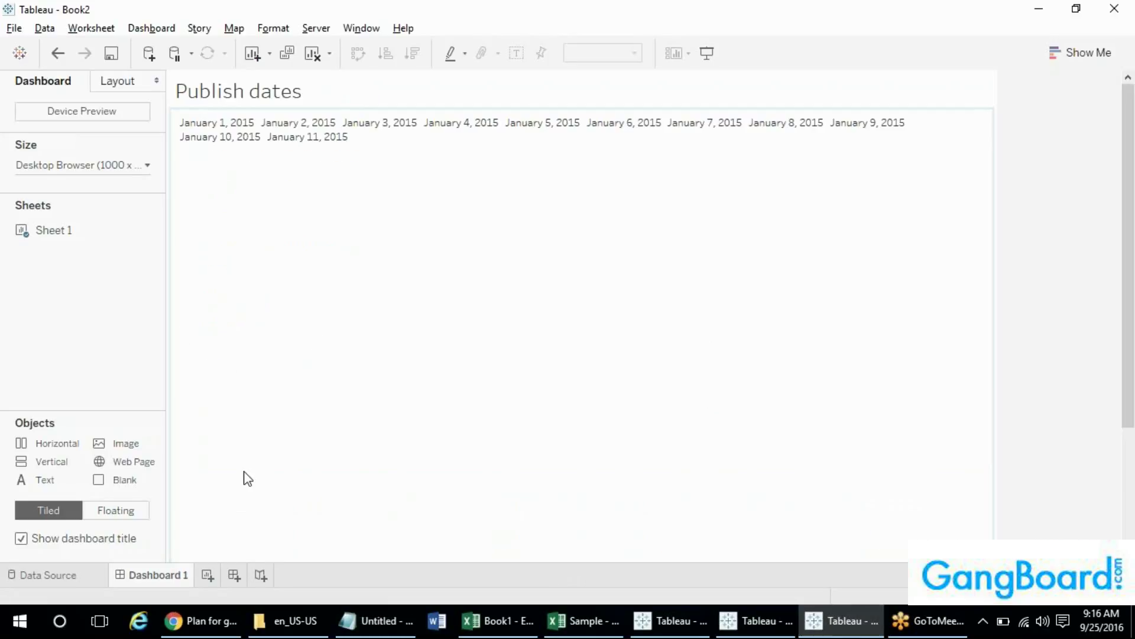
# - In Composers123, save the movie_composers data source to the Desktop as a .tds file
pyautogui.click(784, 621)
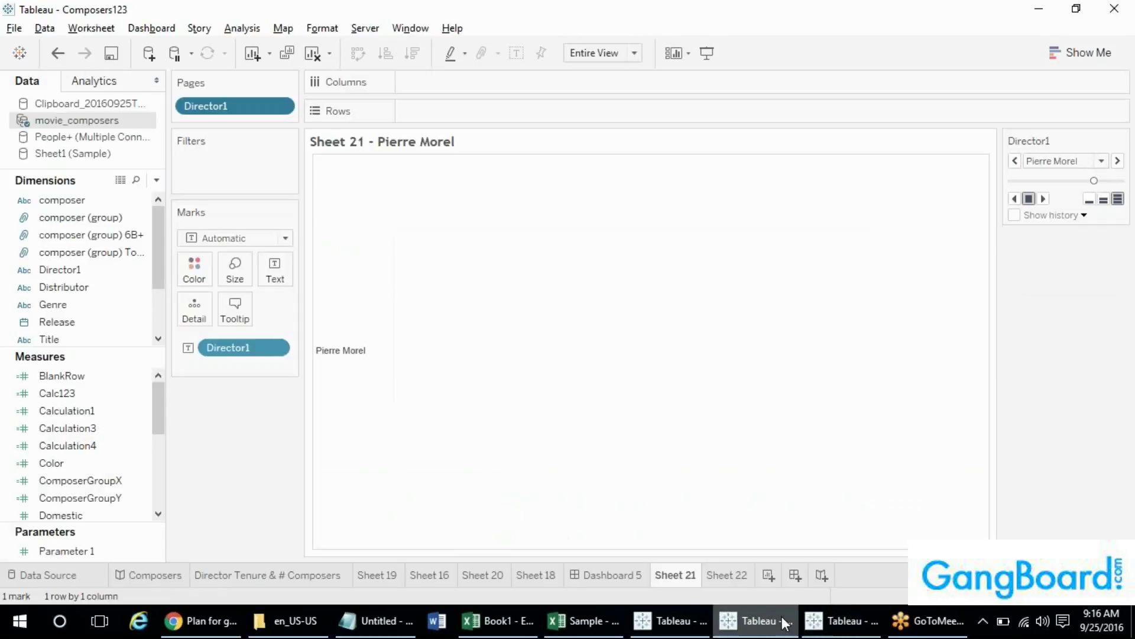
pyautogui.rightClick(98, 121)
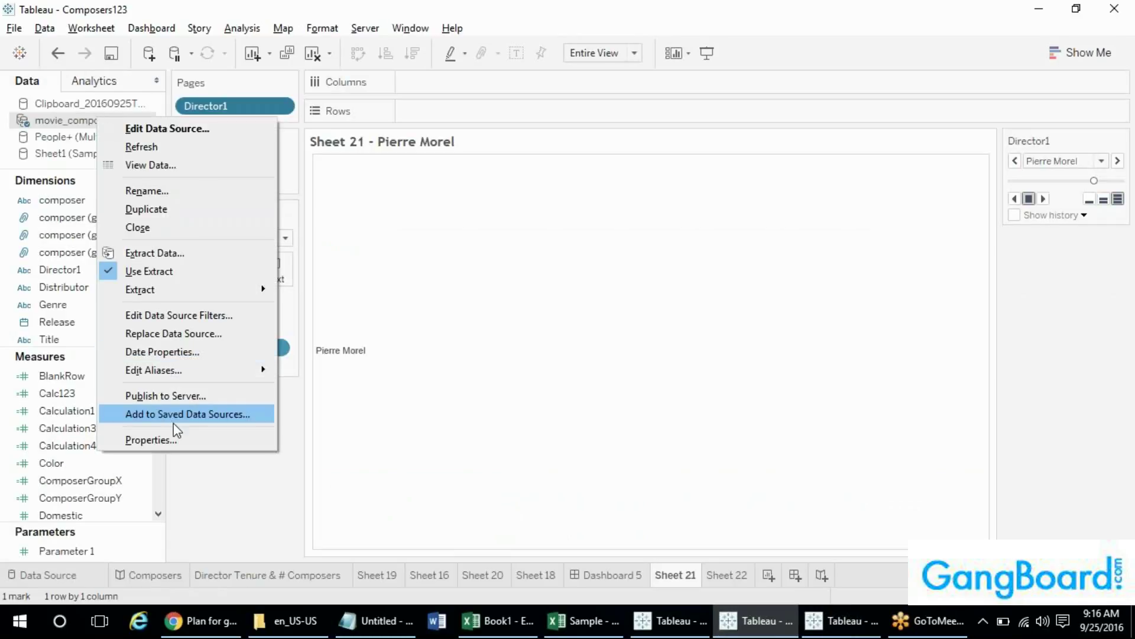
pyautogui.click(225, 417)
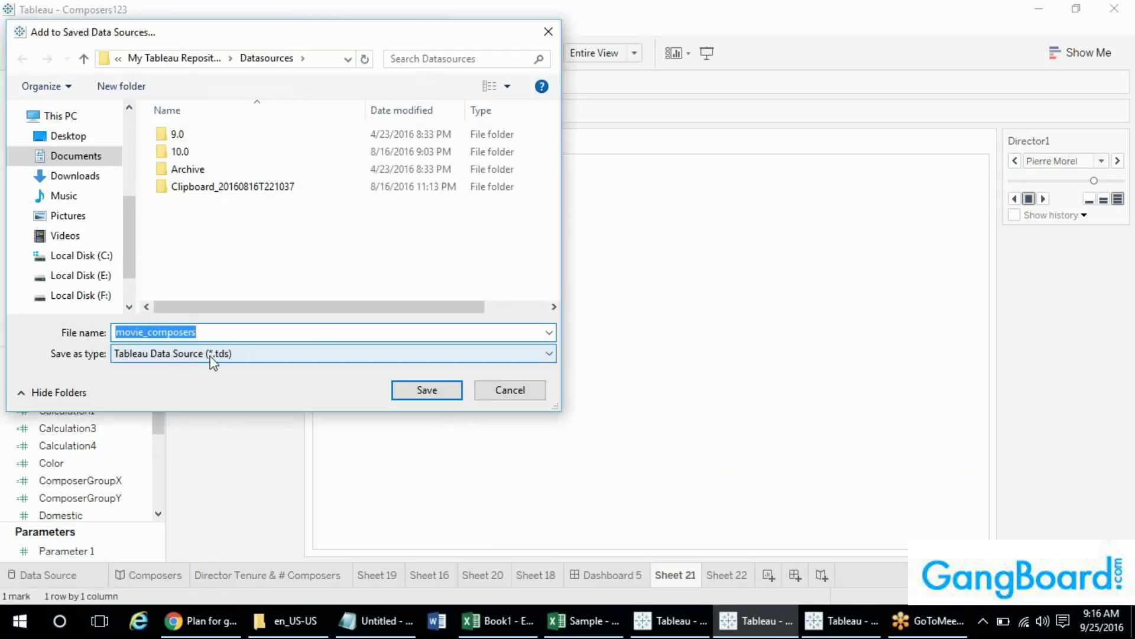
pyautogui.click(217, 357)
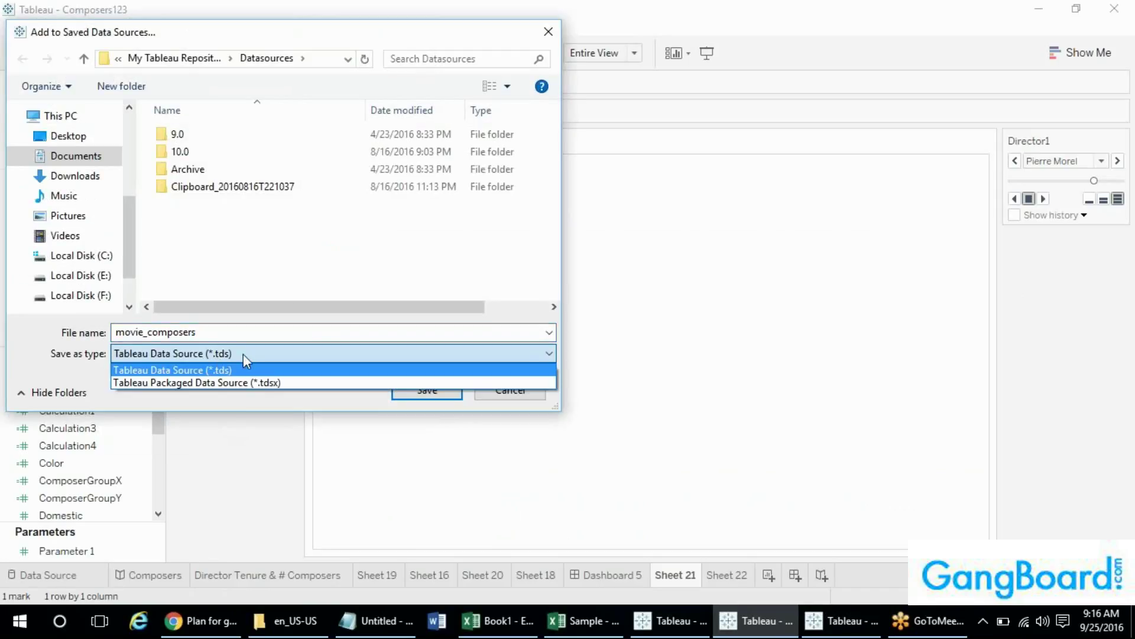
pyautogui.click(277, 289)
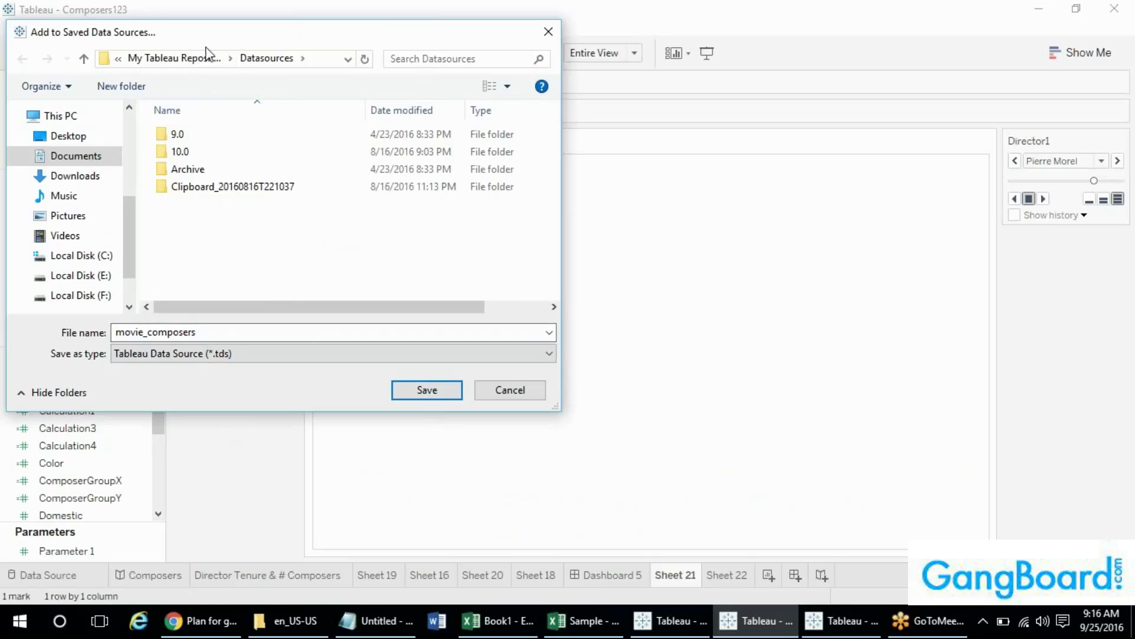
pyautogui.click(180, 58)
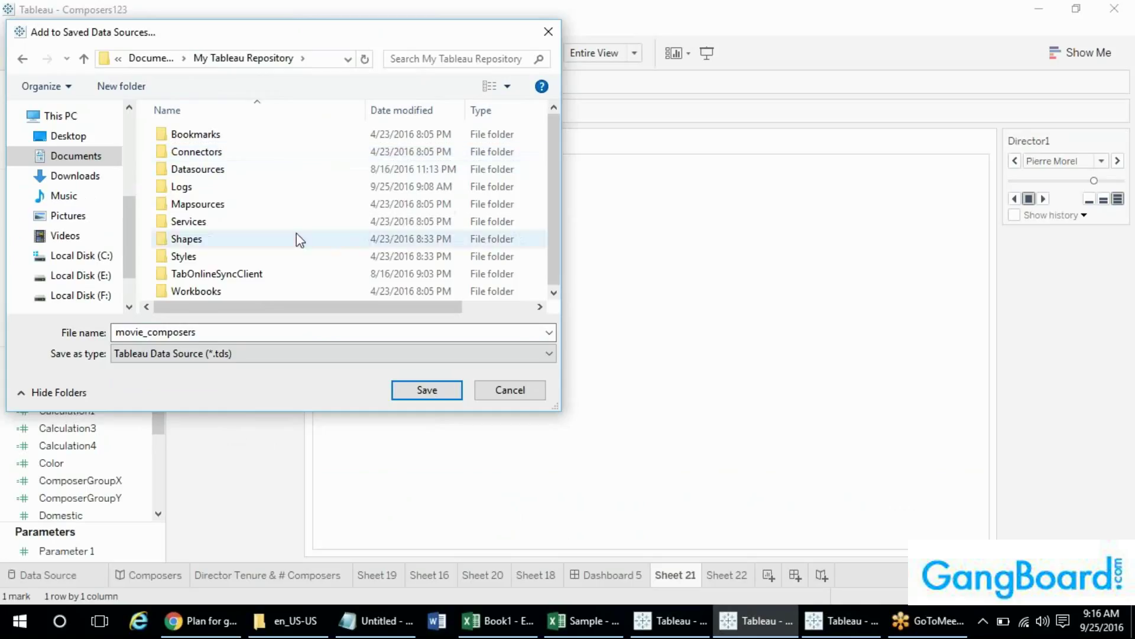
pyautogui.click(74, 137)
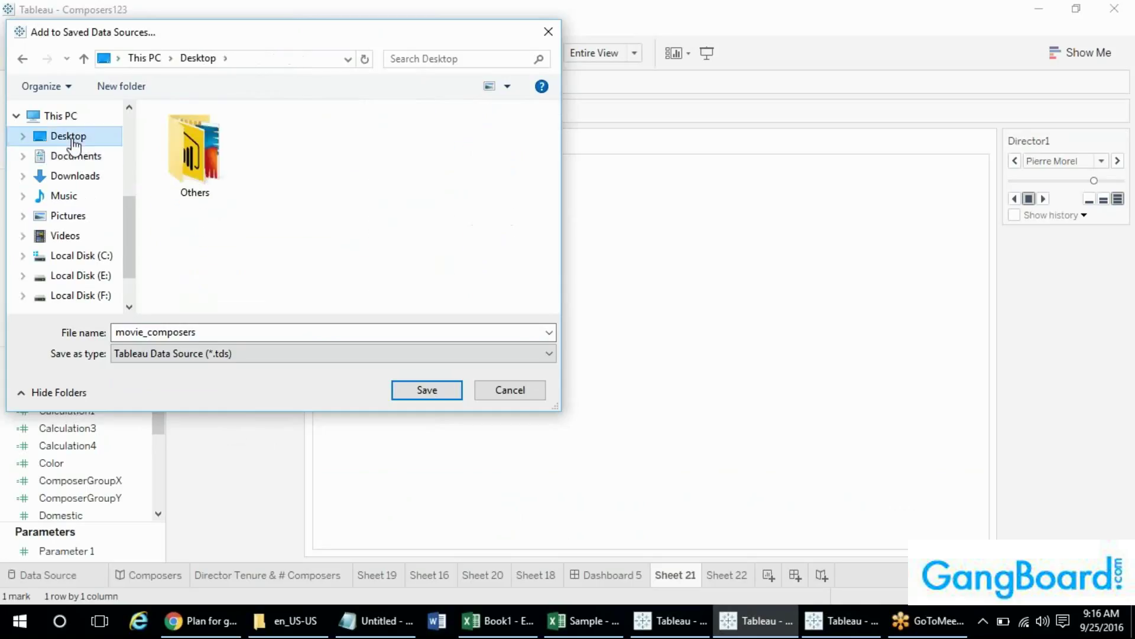
pyautogui.click(425, 391)
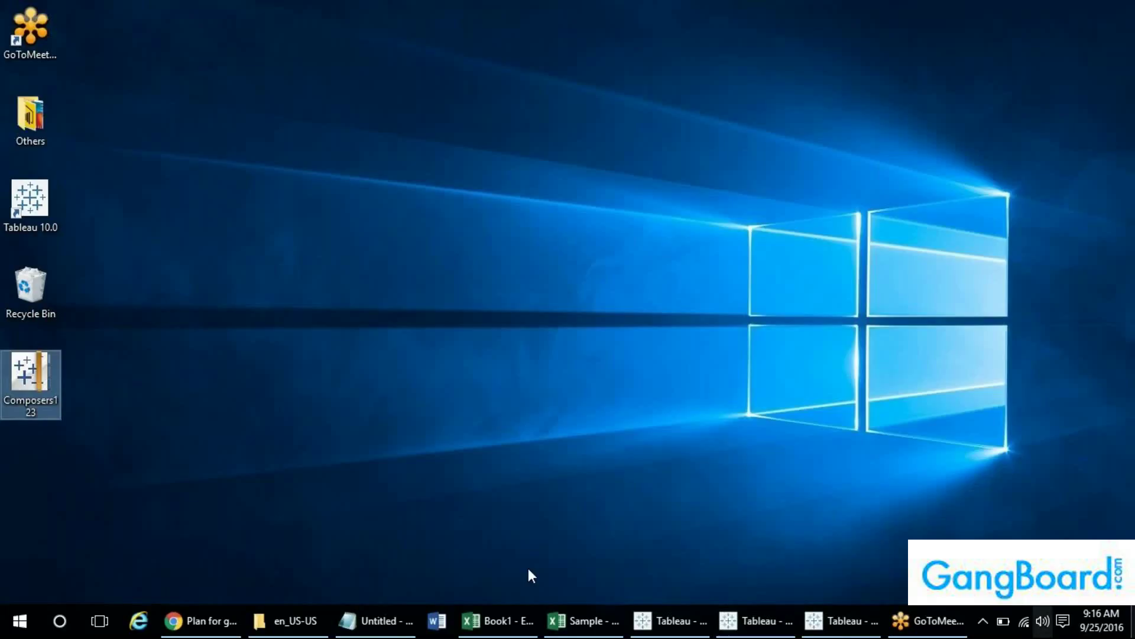
# - Inspect the new movie_composers data source file on the desktop, then return to Composers123
pyautogui.click(310, 335)
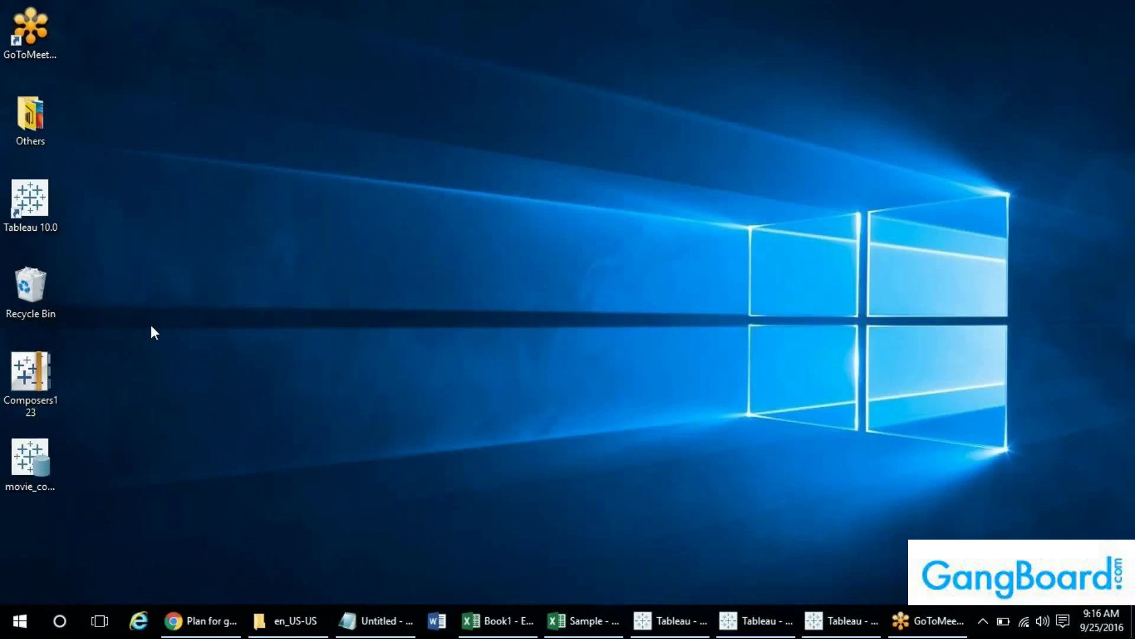
pyautogui.click(33, 453)
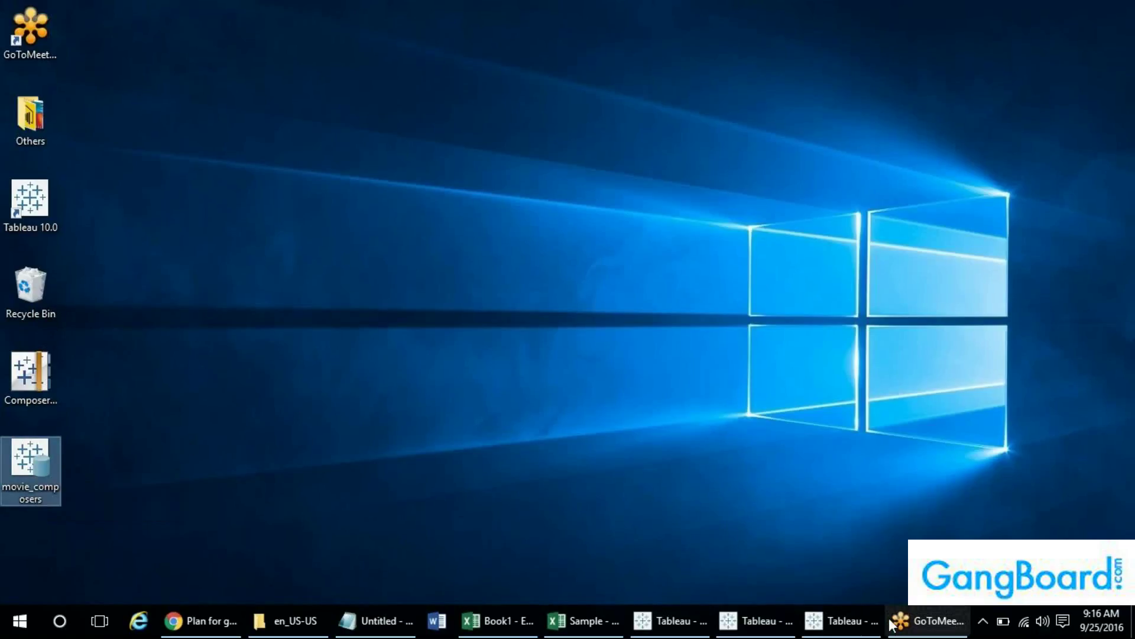
pyautogui.click(870, 626)
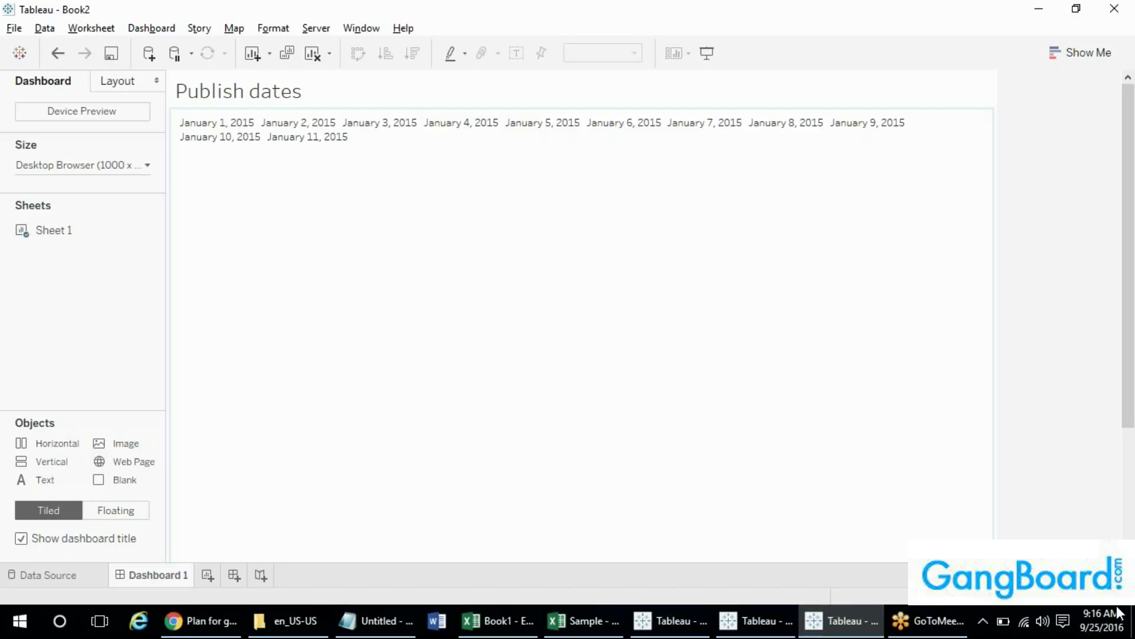
pyautogui.click(1132, 621)
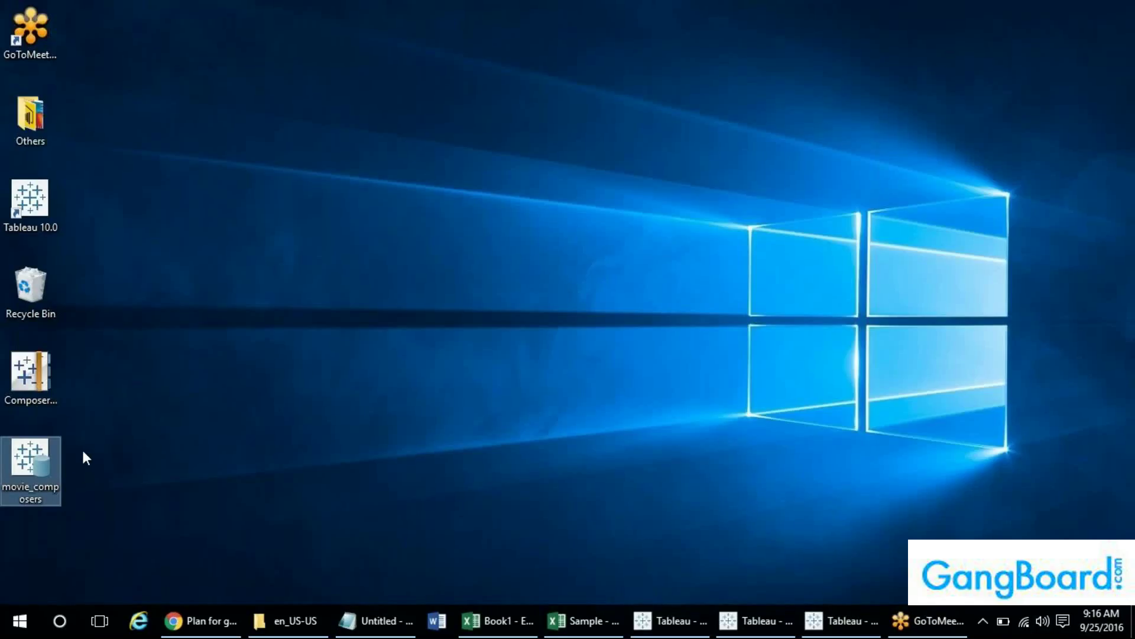
pyautogui.moveTo(607, 633)
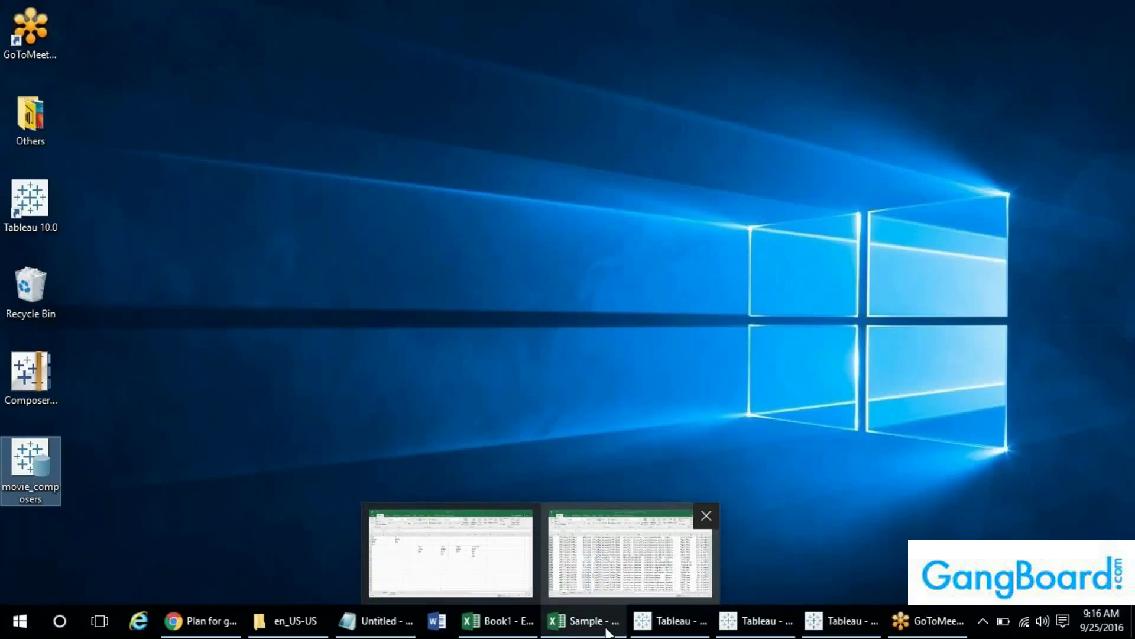
pyautogui.click(64, 454)
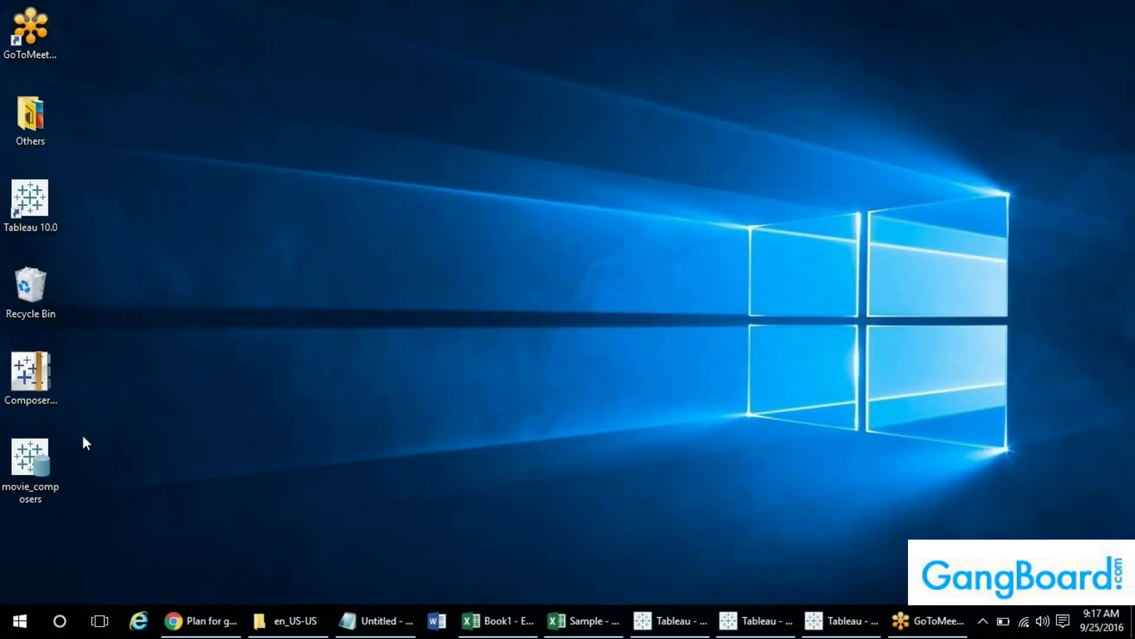
pyautogui.click(45, 462)
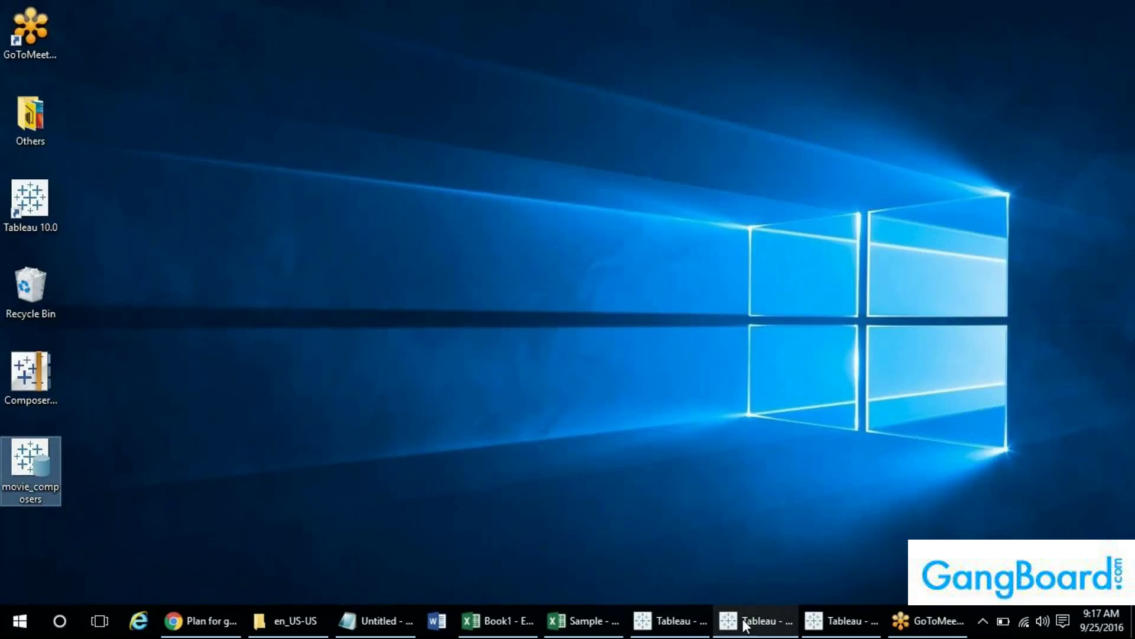
pyautogui.click(751, 620)
pyautogui.click(14, 29)
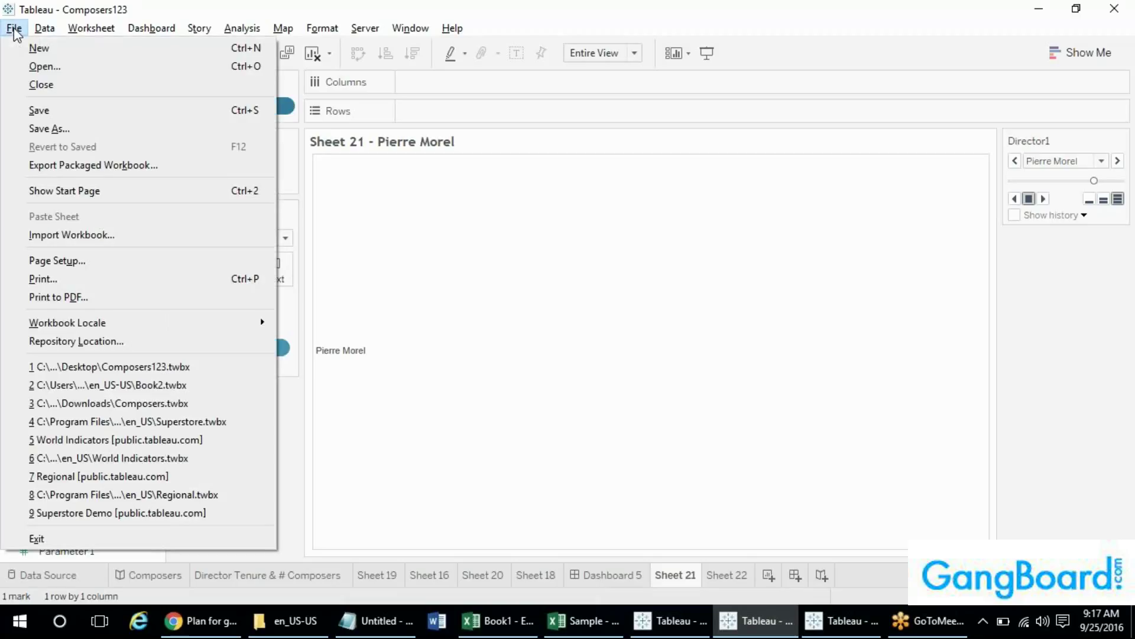
# - Drop the movie_composers .tds file onto Tableau and choose Edit Data Source on the flagged connection
pyautogui.click(1133, 626)
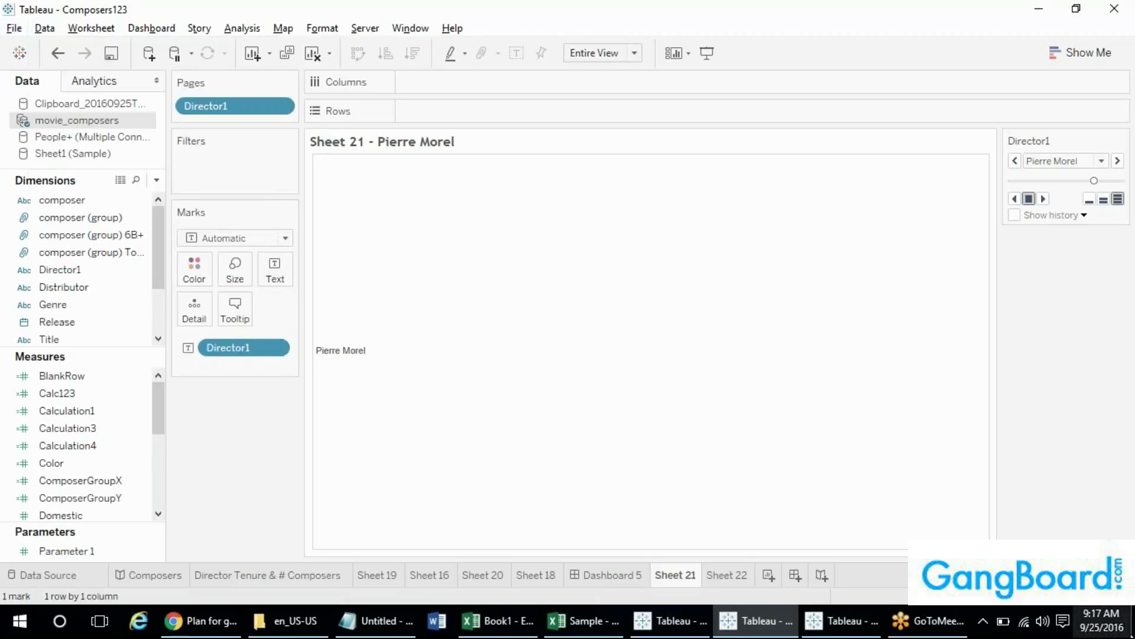
pyautogui.click(1133, 626)
pyautogui.moveTo(23, 460); pyautogui.dragTo(834, 396)
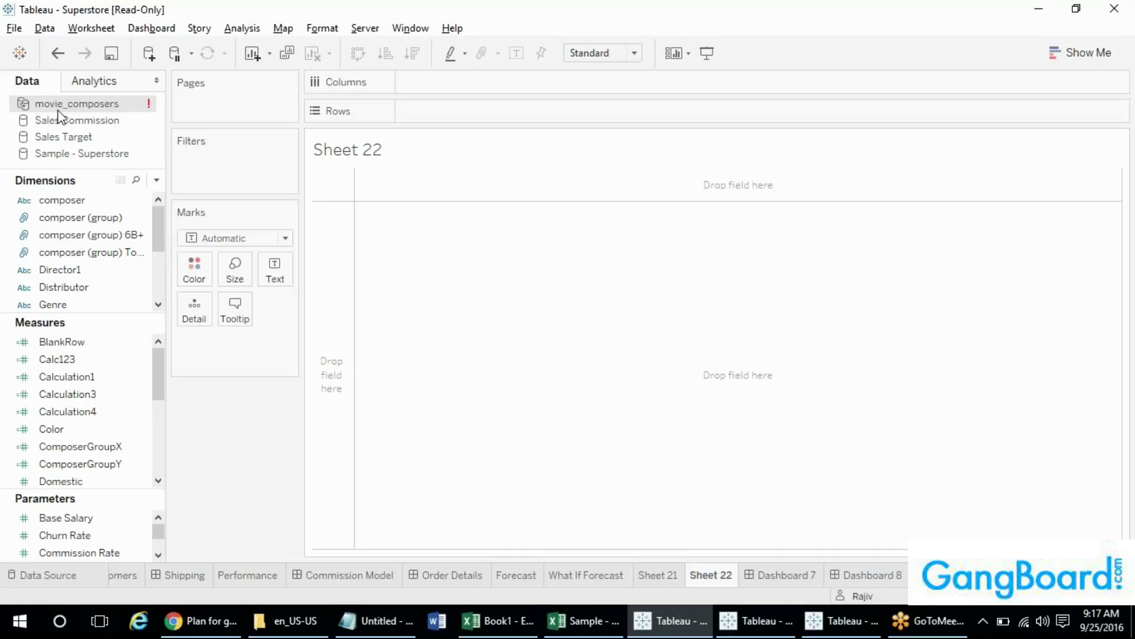
pyautogui.moveTo(39, 112)
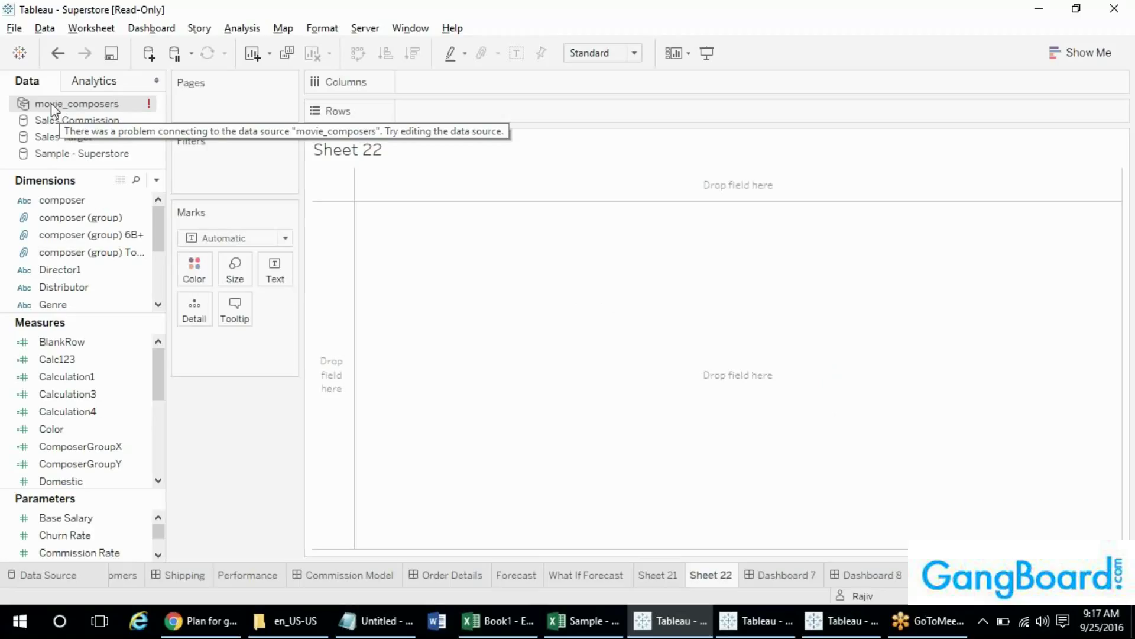
pyautogui.rightClick(51, 103)
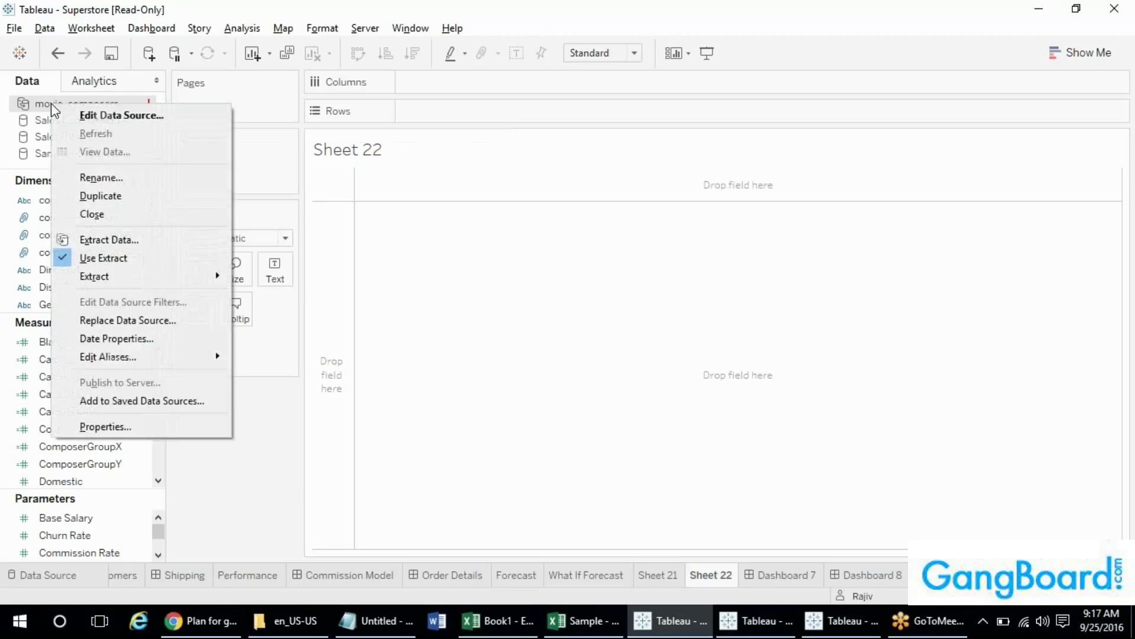
pyautogui.click(83, 119)
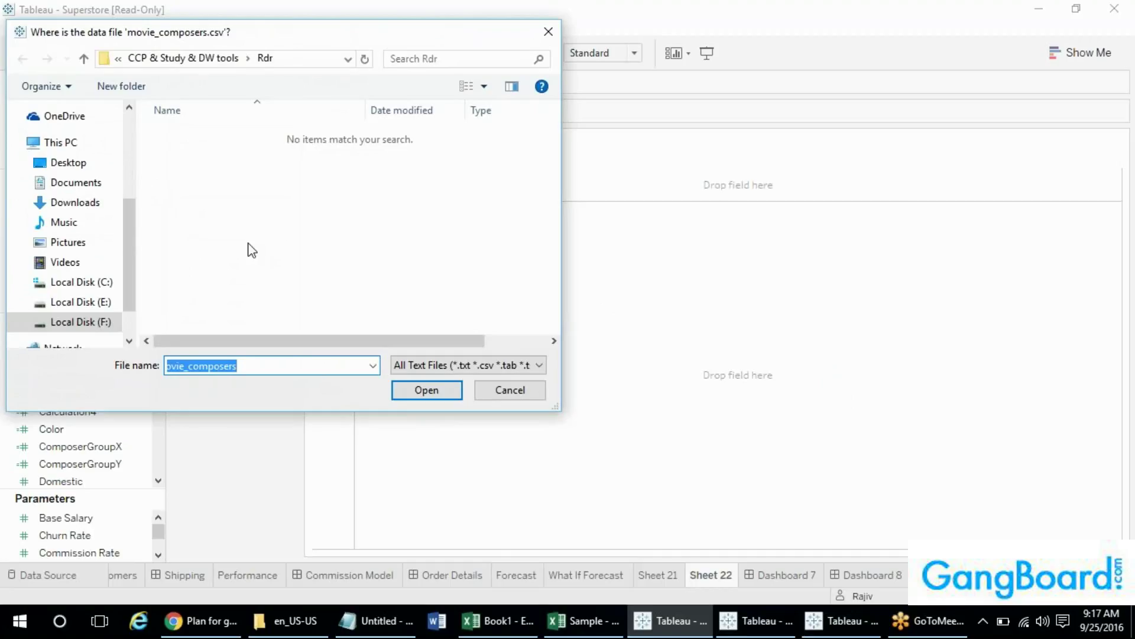
# - Cancel locating movie_composers.csv and return to the Composers123 workbook
pyautogui.click(508, 390)
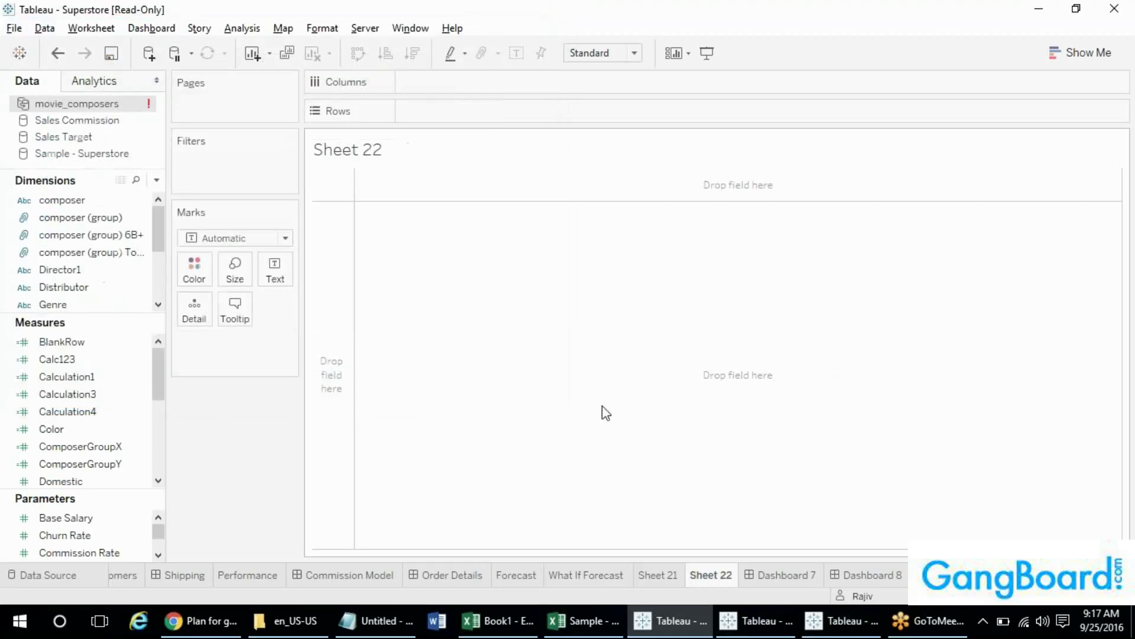
pyautogui.click(829, 620)
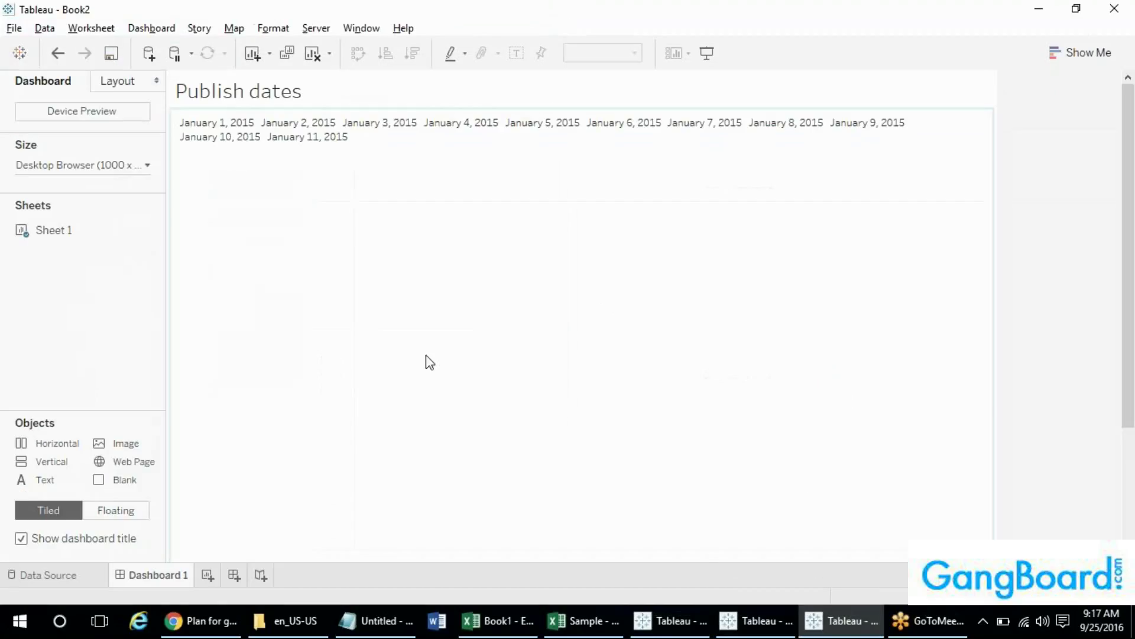
pyautogui.click(738, 619)
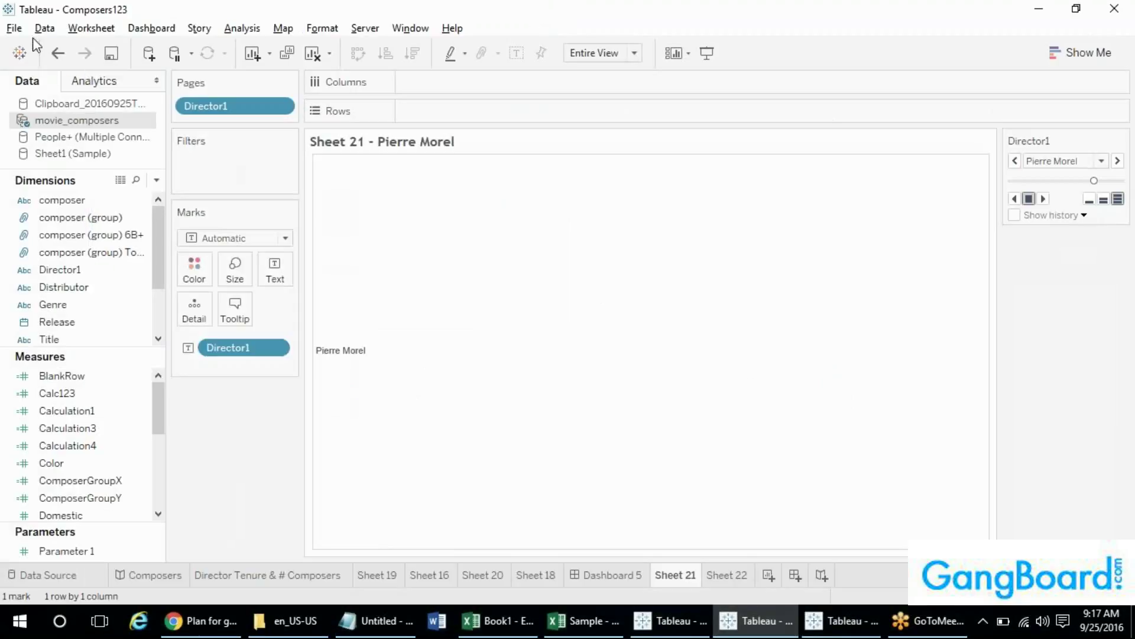
# - Save movie_composers to the Desktop as a packaged .tdsx data source
pyautogui.rightClick(44, 121)
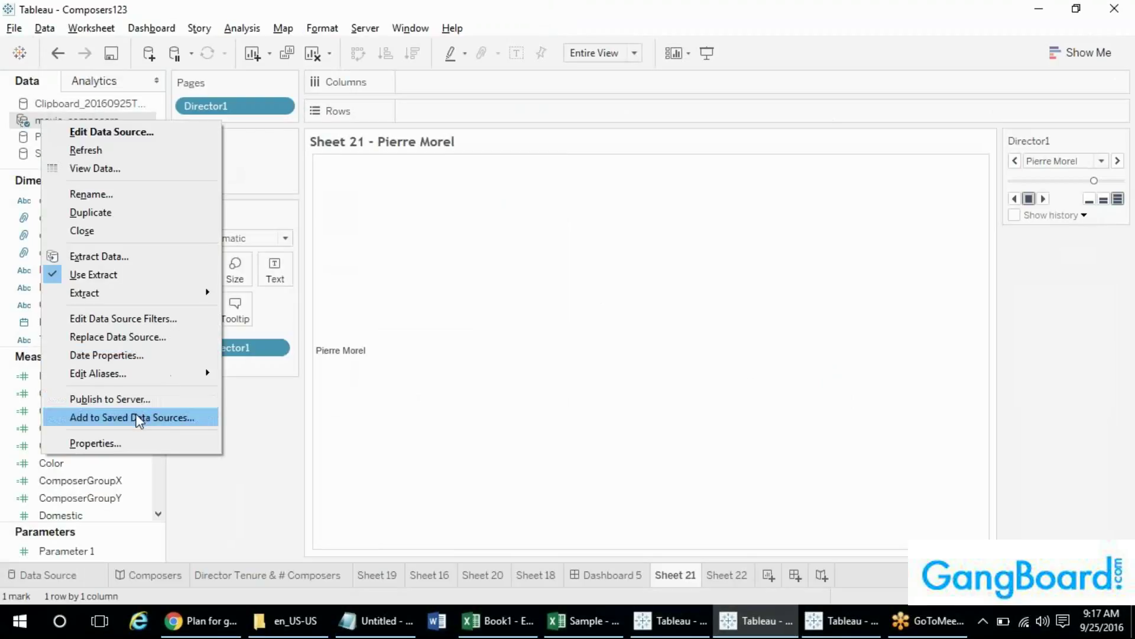
pyautogui.click(158, 418)
pyautogui.click(291, 354)
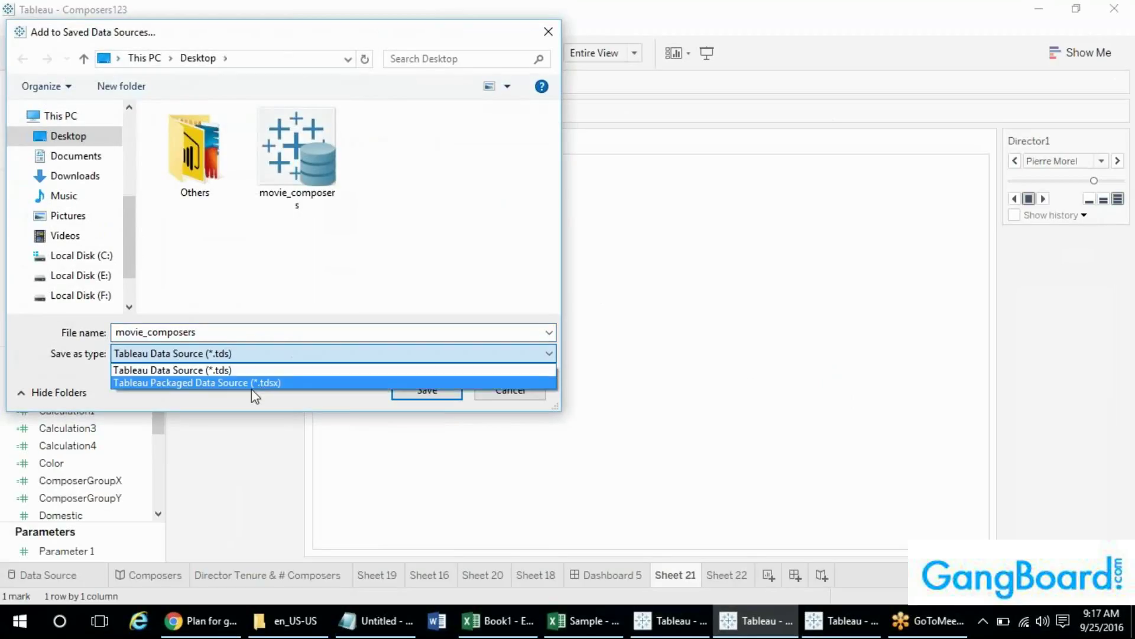
pyautogui.click(262, 383)
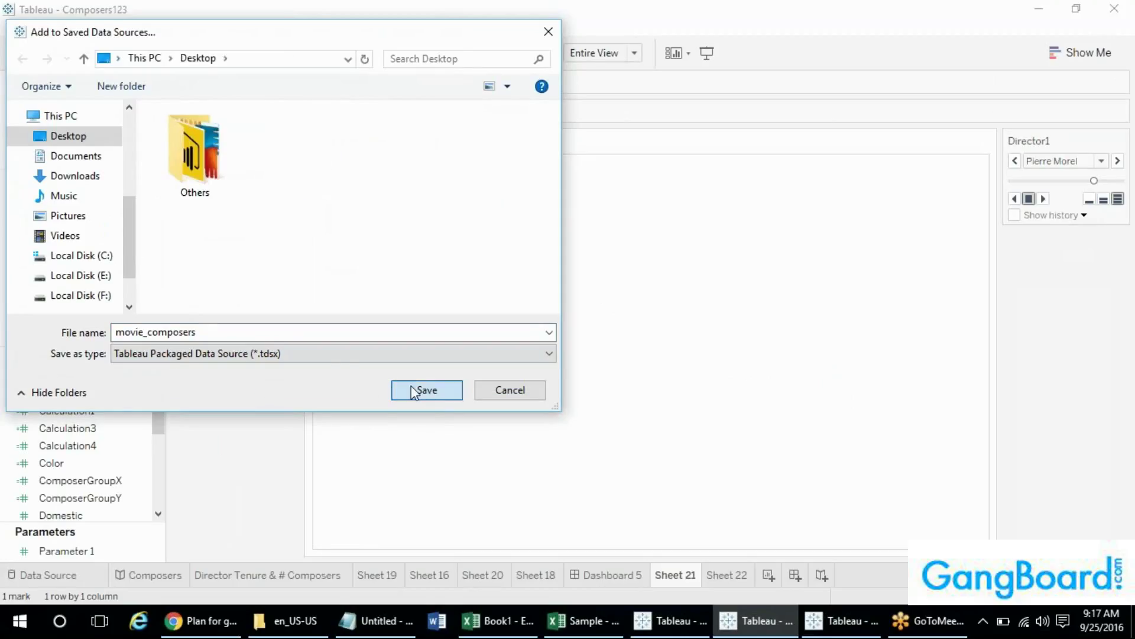
pyautogui.click(396, 389)
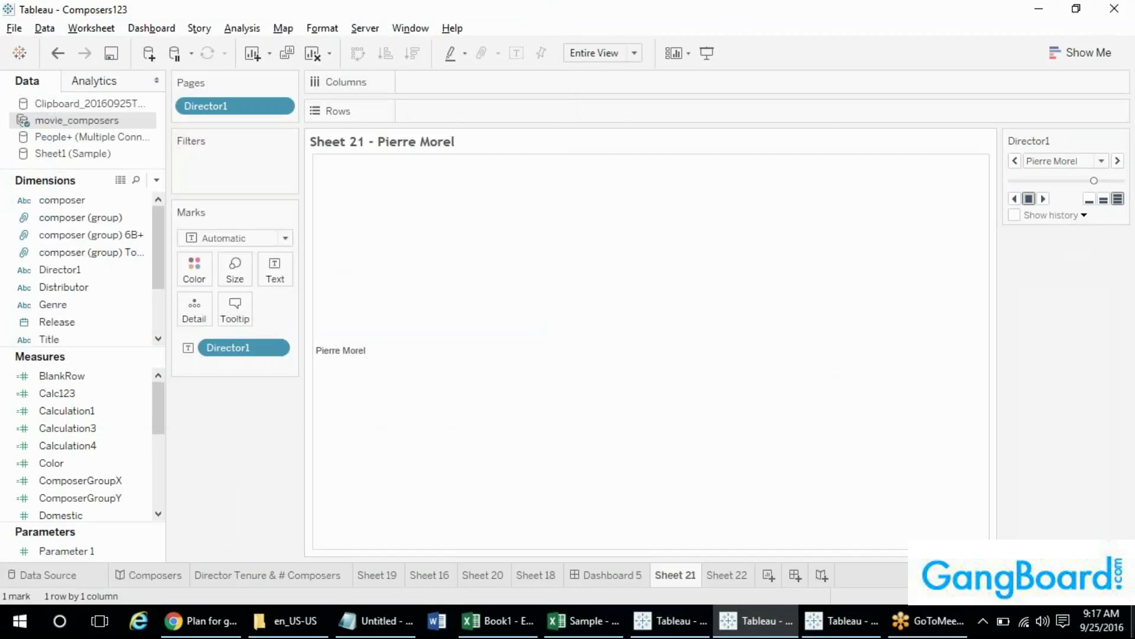
pyautogui.click(1133, 630)
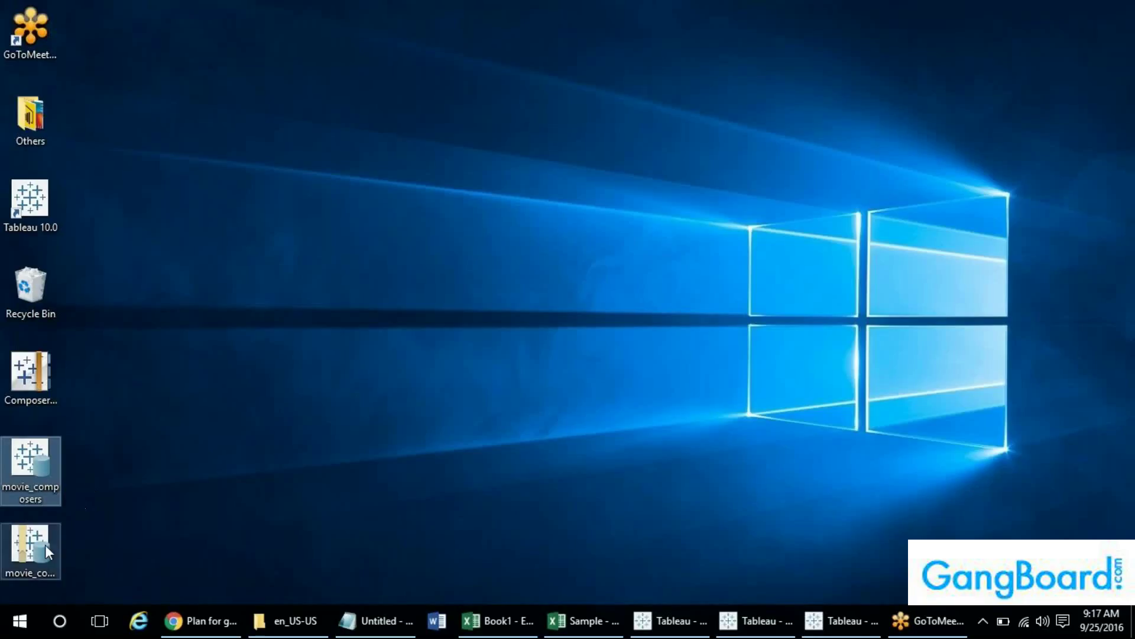
# - Drop the .tdsx onto Tableau, review the load error details, and close the broken data source
pyautogui.moveTo(45, 545); pyautogui.dragTo(530, 418)
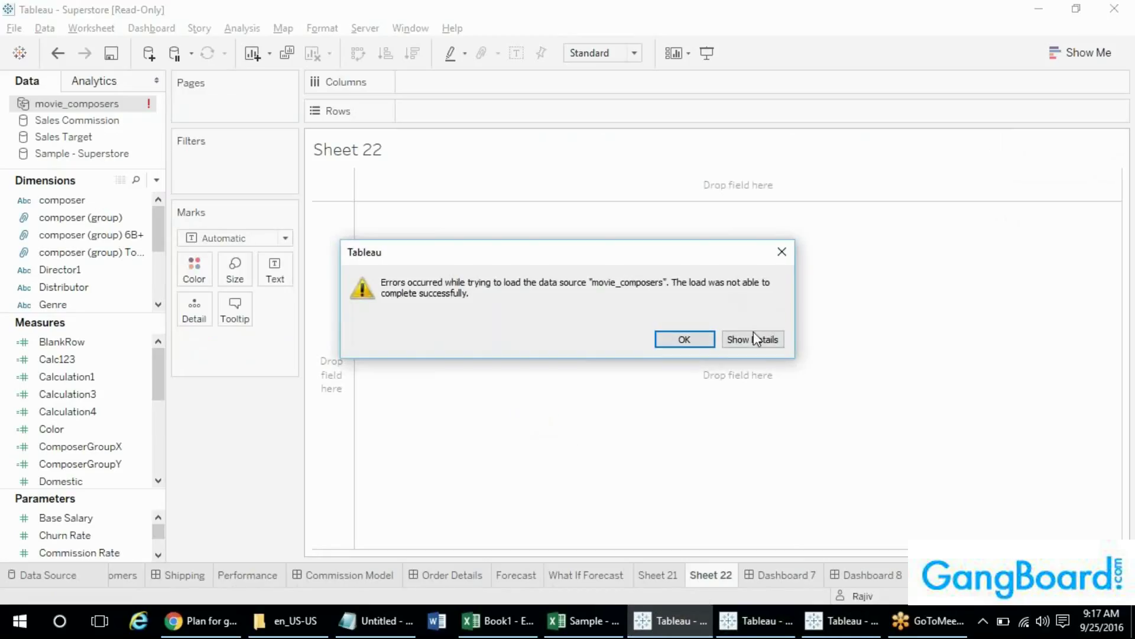
pyautogui.click(754, 339)
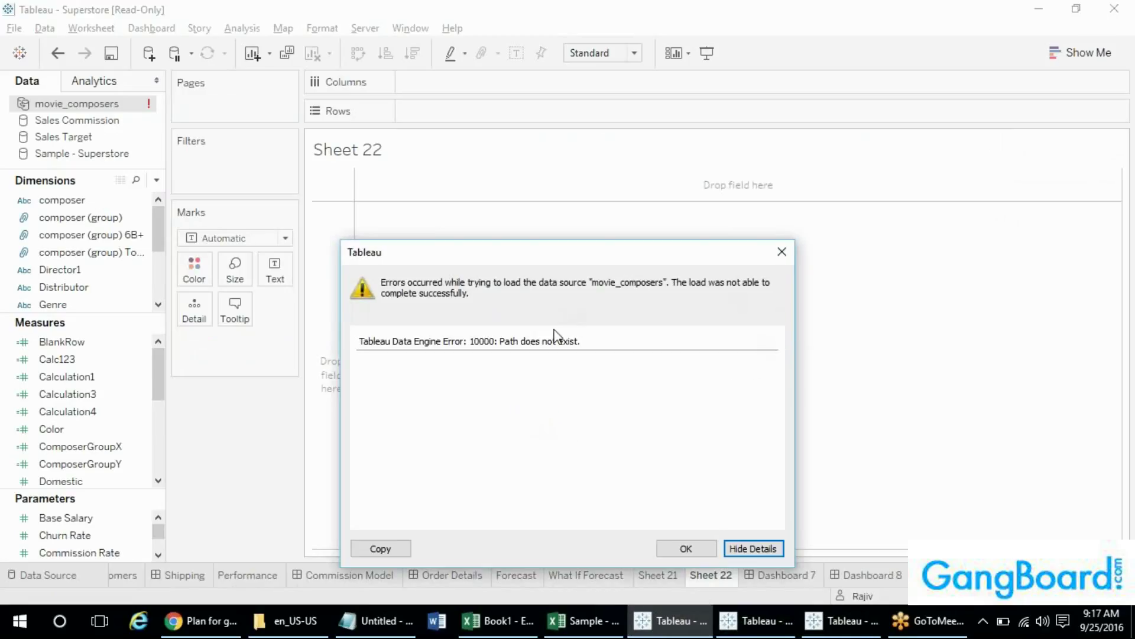
pyautogui.click(686, 549)
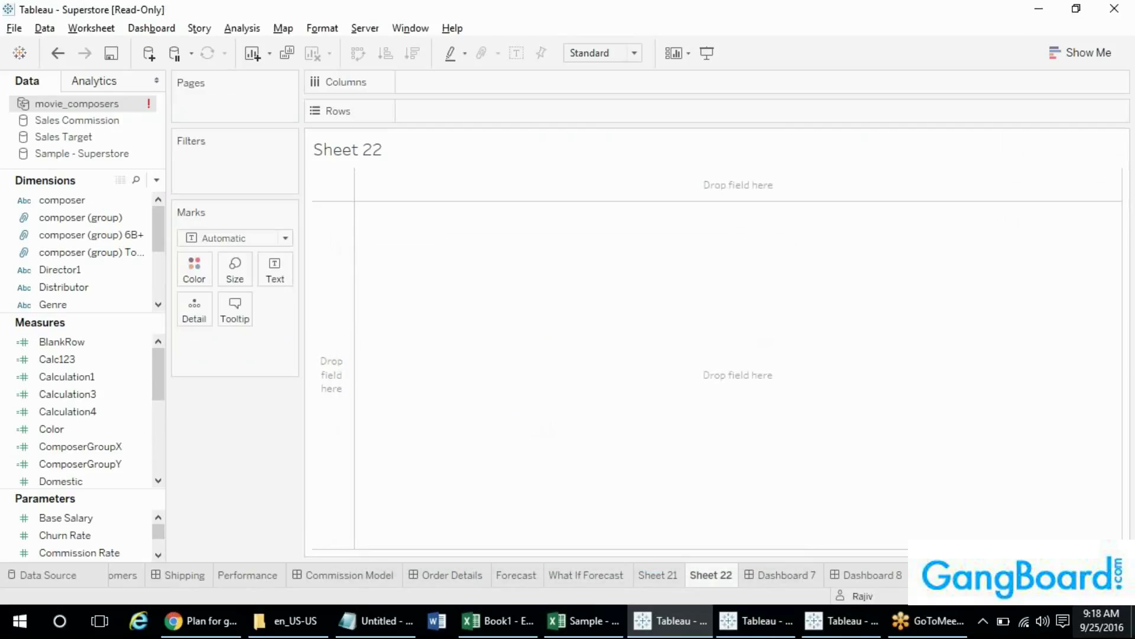
pyautogui.rightClick(72, 102)
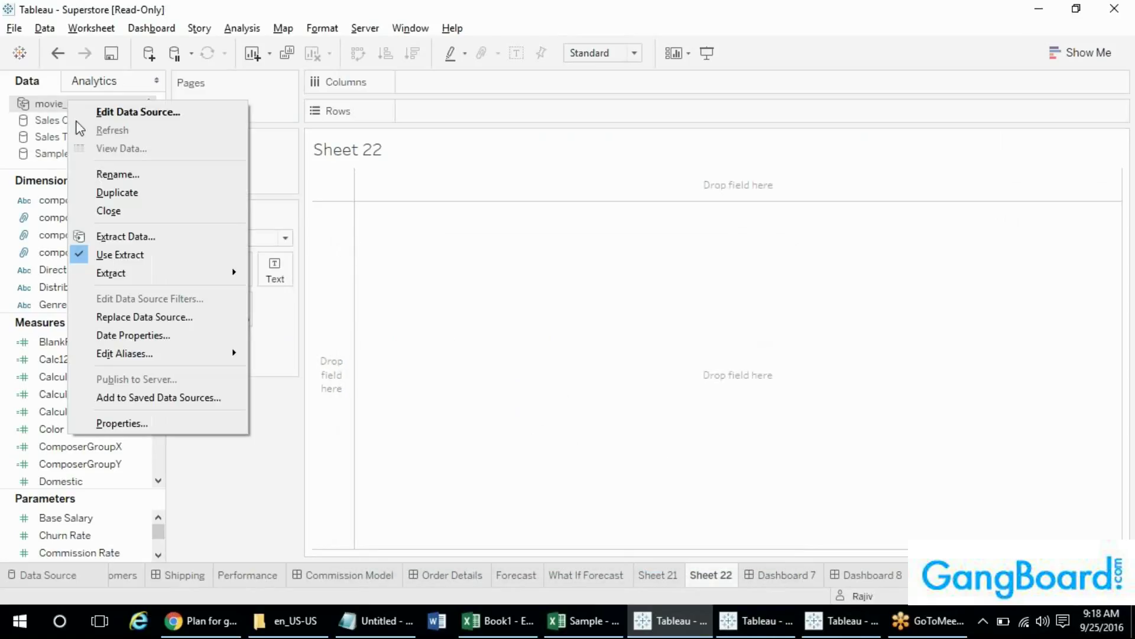
pyautogui.click(99, 207)
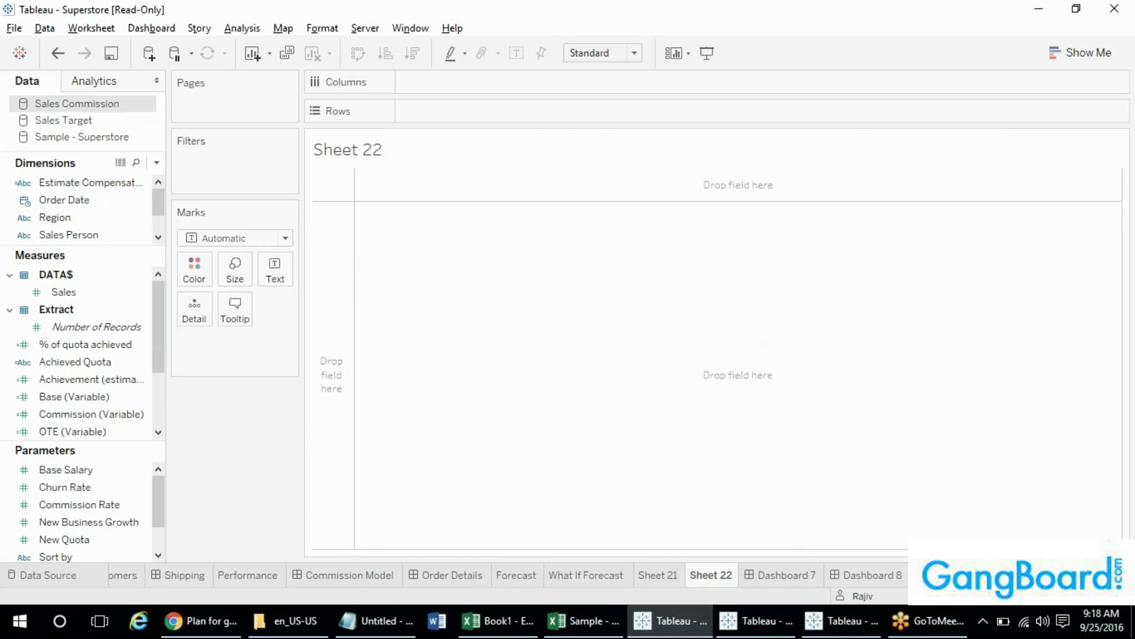
# - Drop the movie_composers file onto Tableau again and cycle back to the Superstore workbook
pyautogui.press('super+d')
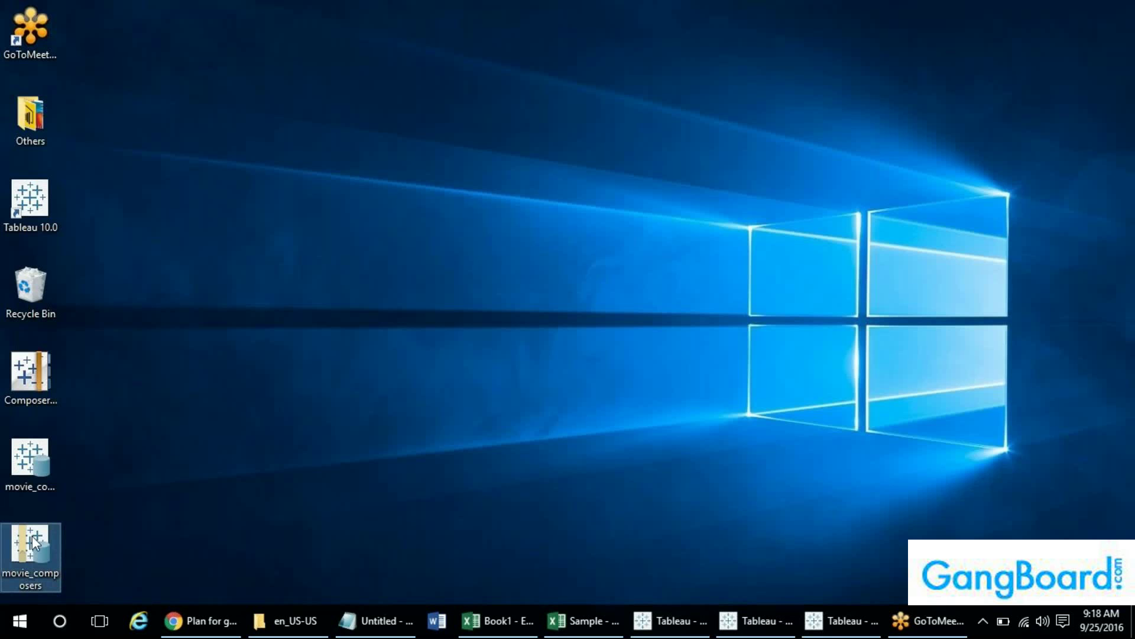
pyautogui.moveTo(30, 547); pyautogui.dragTo(414, 281)
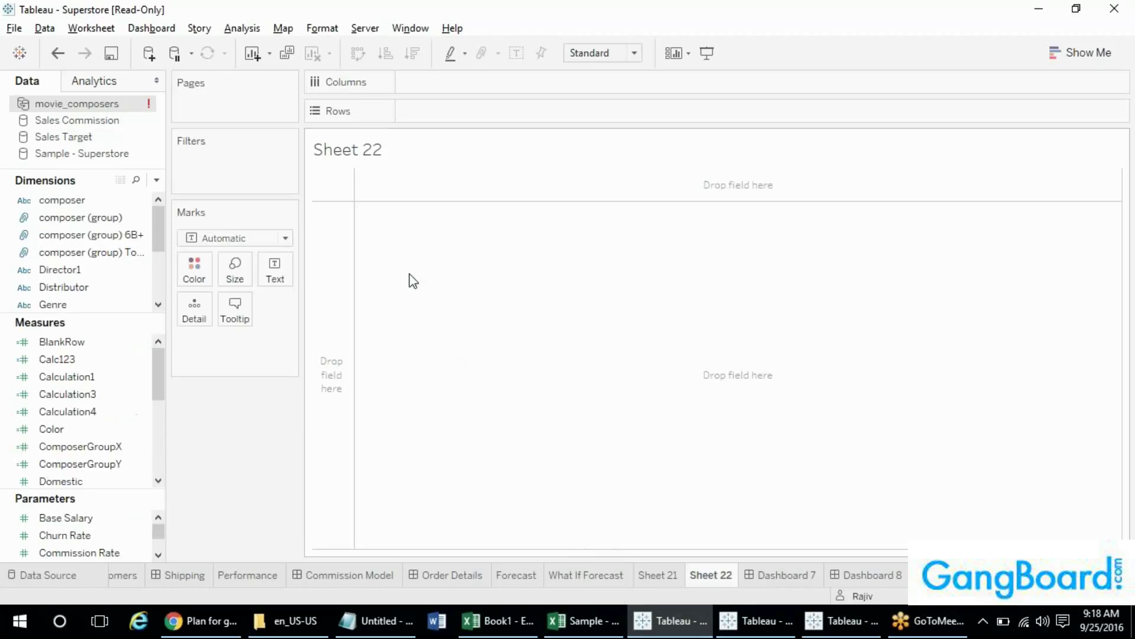
pyautogui.hotkey('alt', 'Tab')
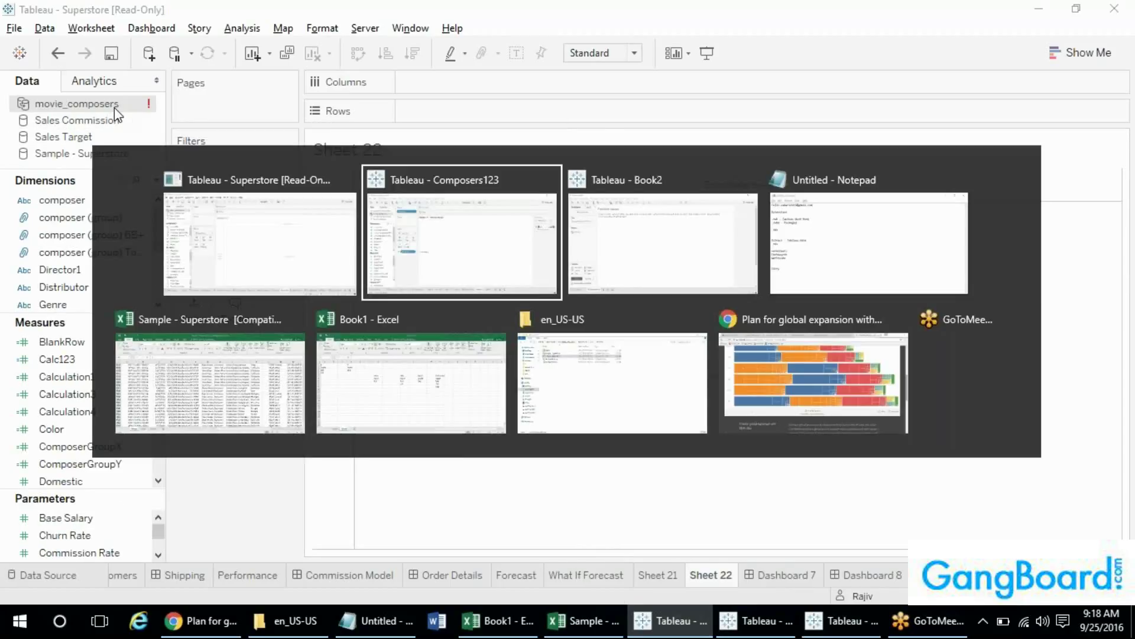
pyautogui.hotkey('alt', 'Tab')
pyautogui.press('Tab')
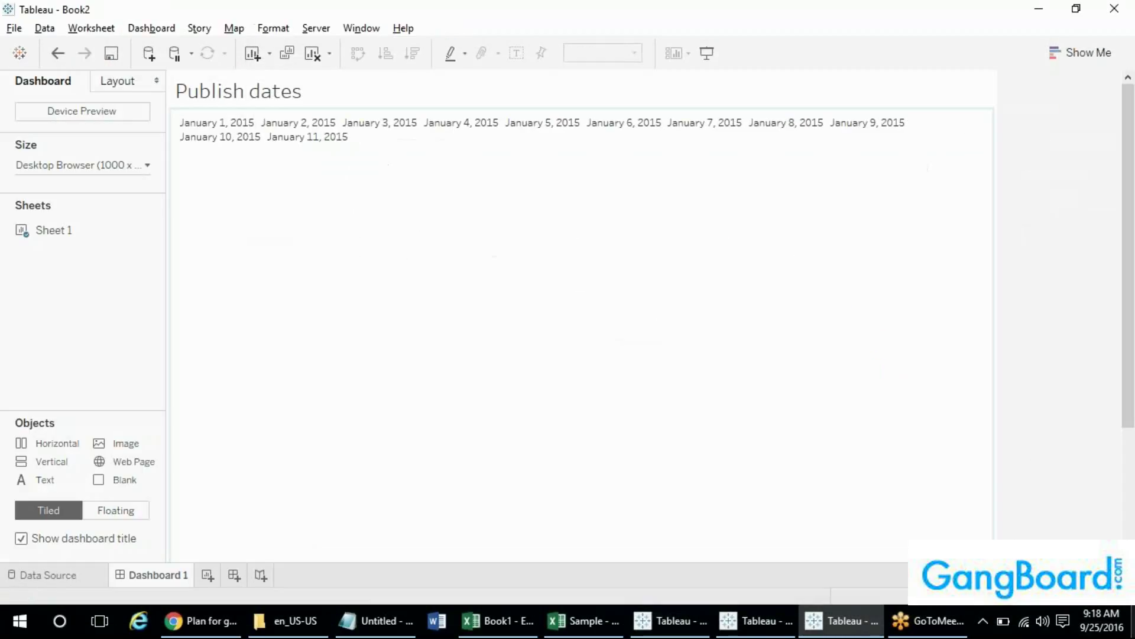
pyautogui.click(1133, 621)
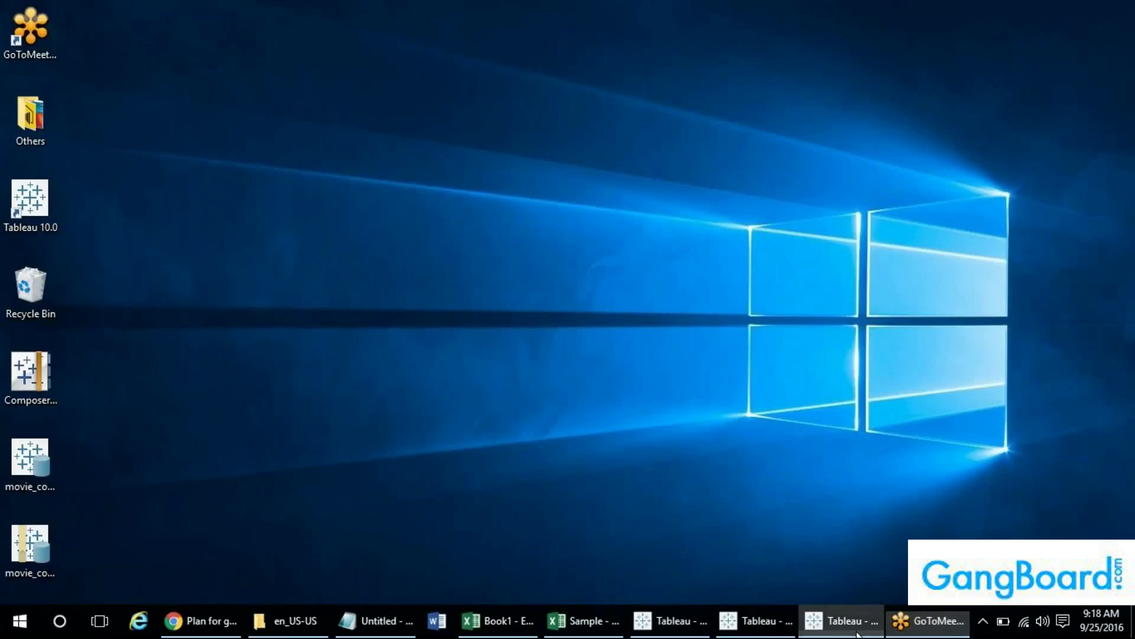
pyautogui.click(839, 621)
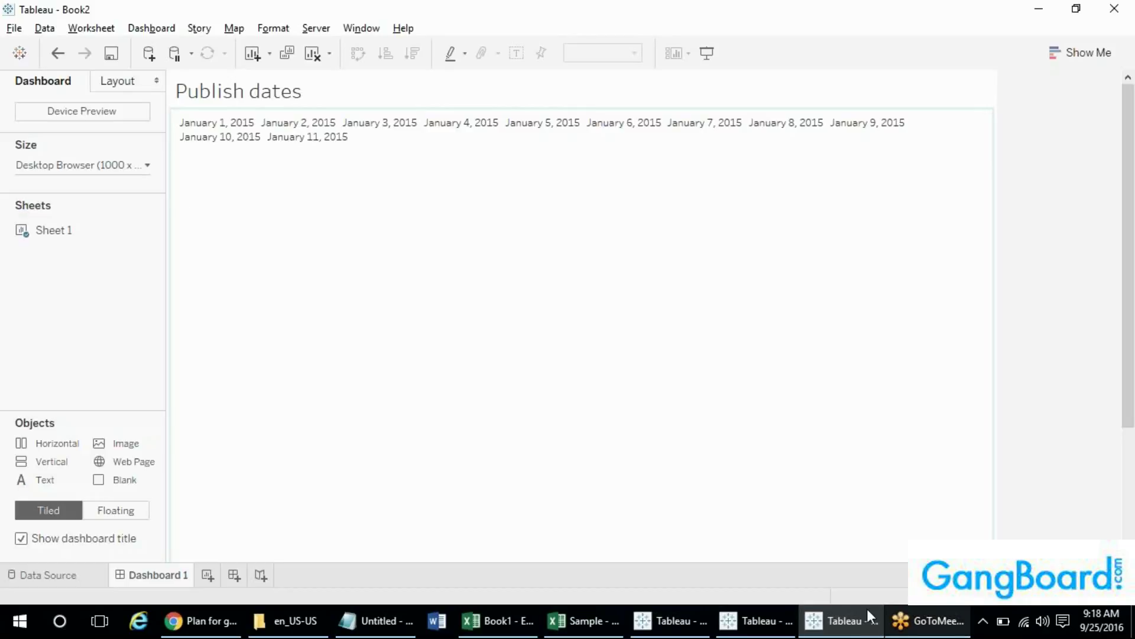
pyautogui.click(786, 619)
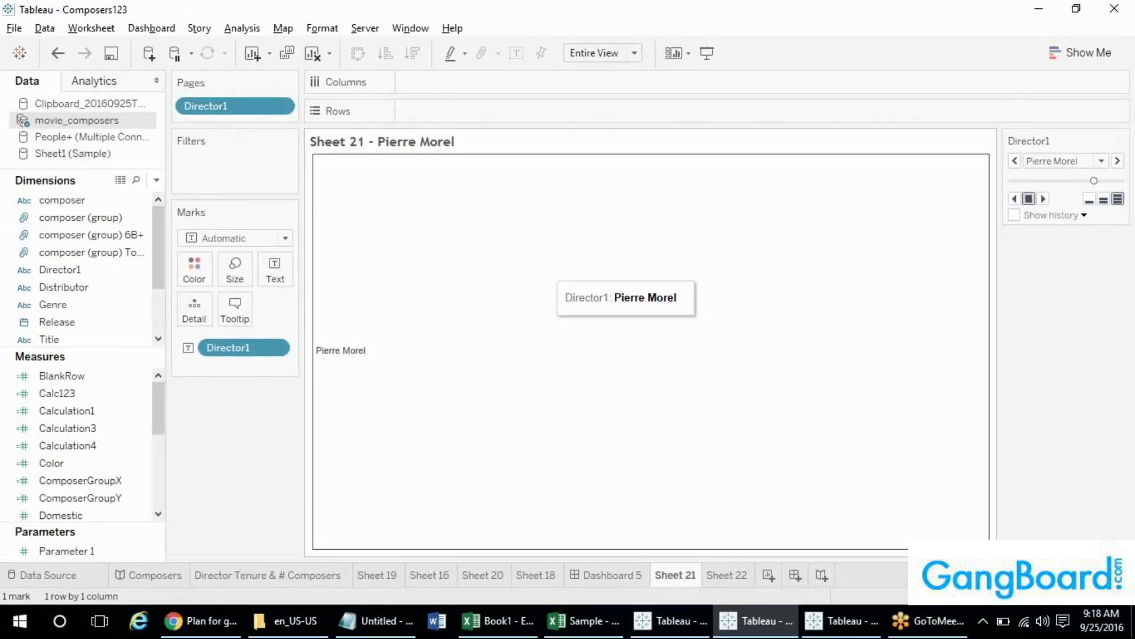
pyautogui.click(669, 620)
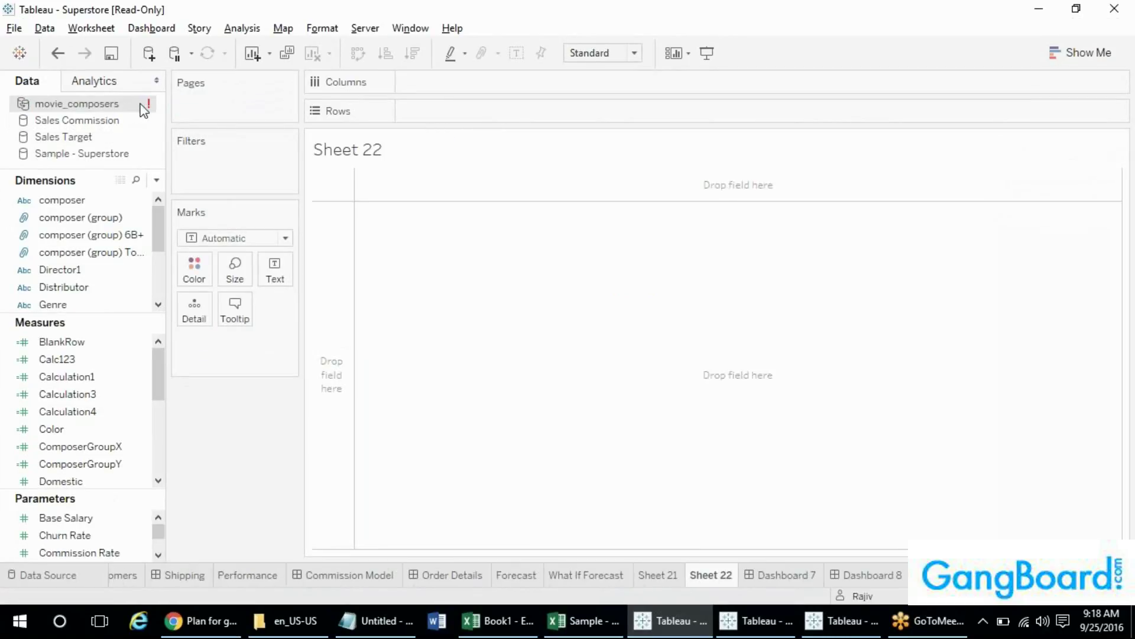
# - In the Notepad notes, select 'tds' and place the cursor at the end of the .tde line
pyautogui.moveTo(145, 106)
pyautogui.moveTo(66, 108)
pyautogui.click(408, 624)
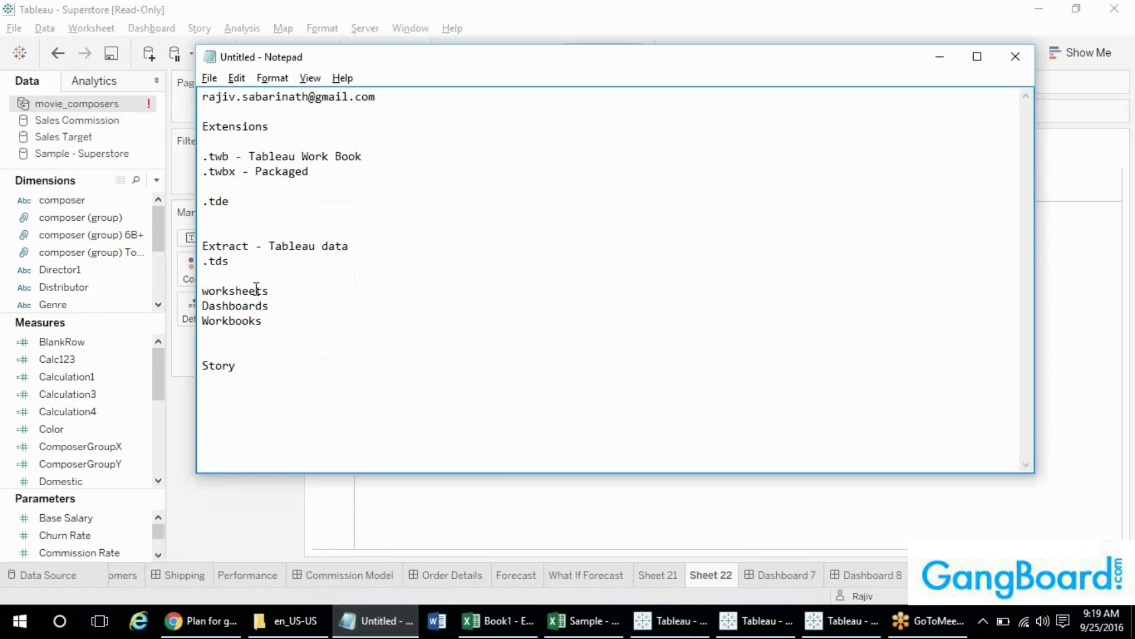
pyautogui.doubleClick(211, 262)
pyautogui.click(287, 229)
pyautogui.click(256, 198)
# - Bring Tableau forward and browse its menus down to Window > Bookmark
pyautogui.click(449, 7)
pyautogui.click(407, 30)
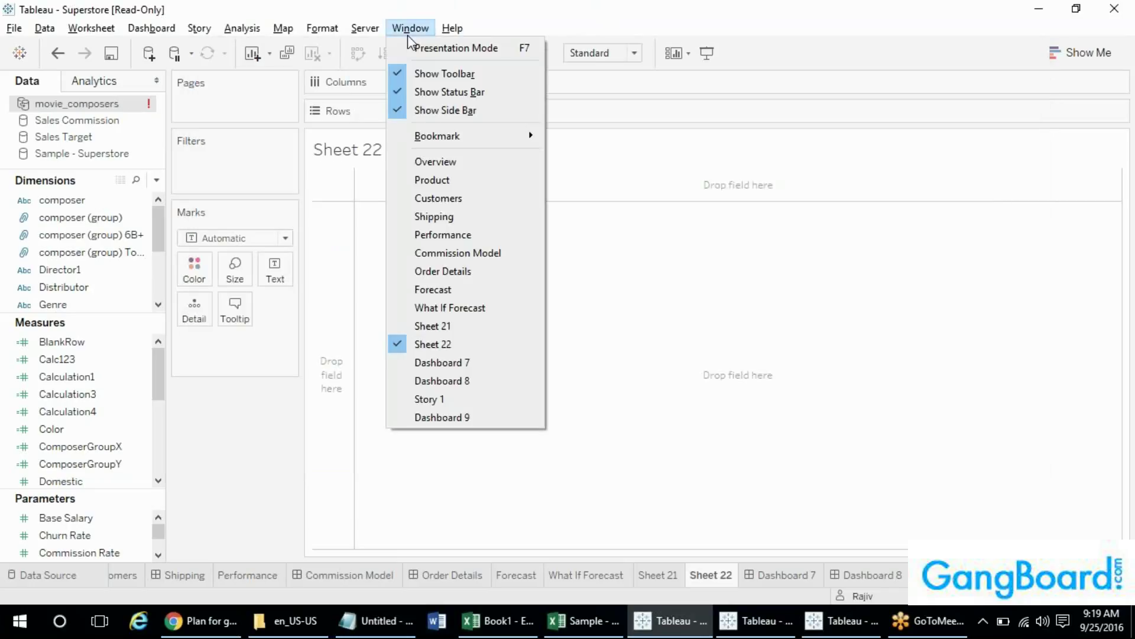
pyautogui.moveTo(372, 31)
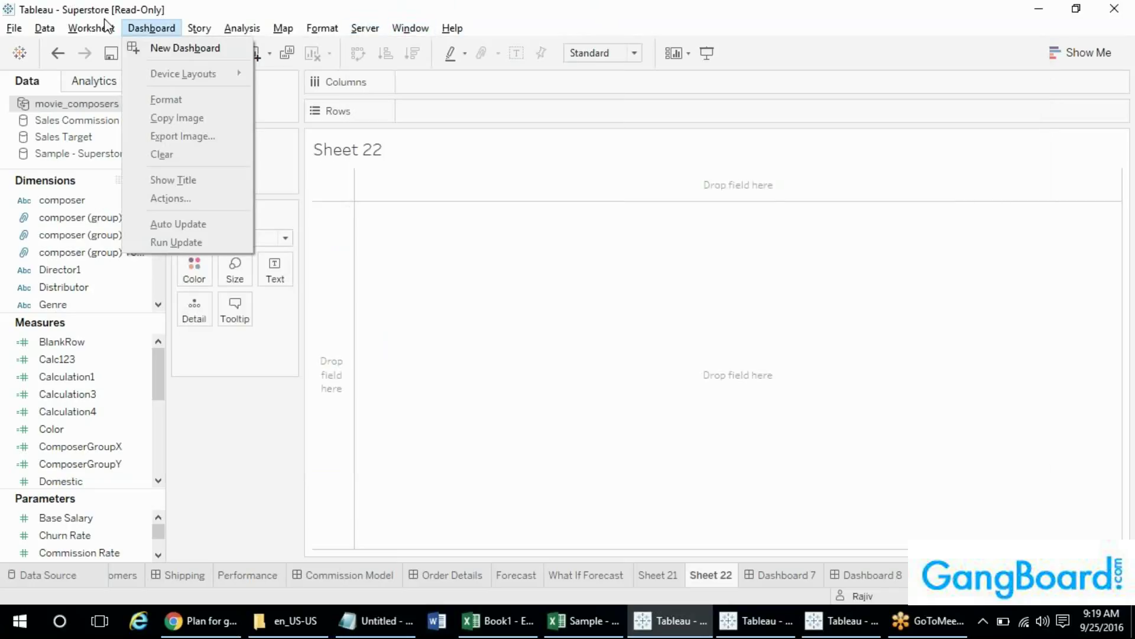
pyautogui.moveTo(299, 32)
pyautogui.moveTo(98, 33)
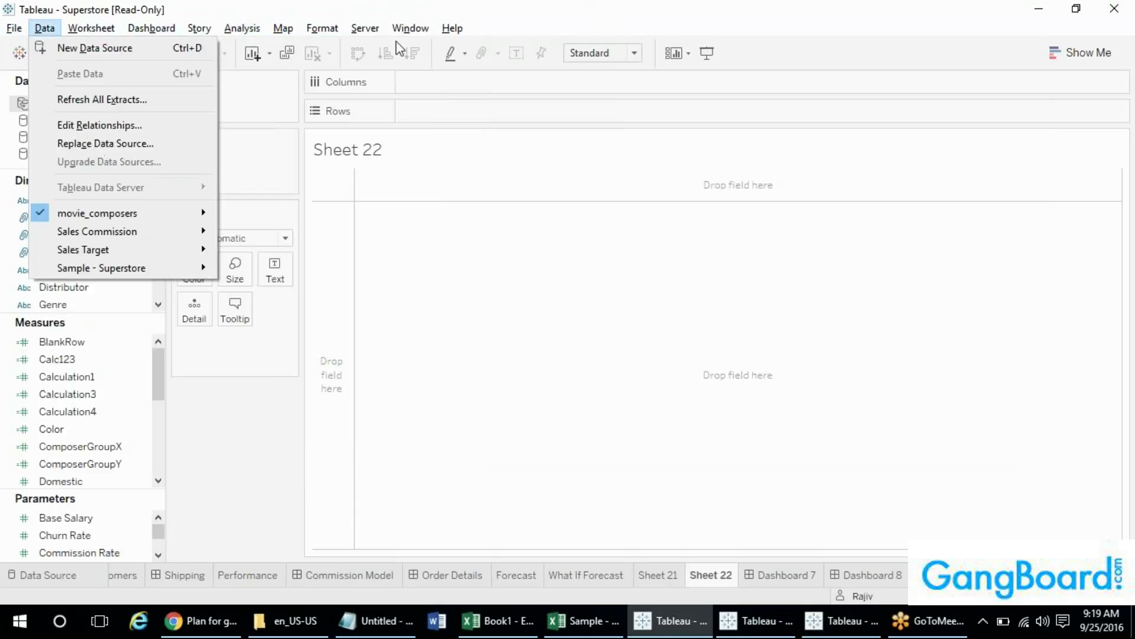
pyautogui.moveTo(430, 27)
pyautogui.moveTo(439, 140)
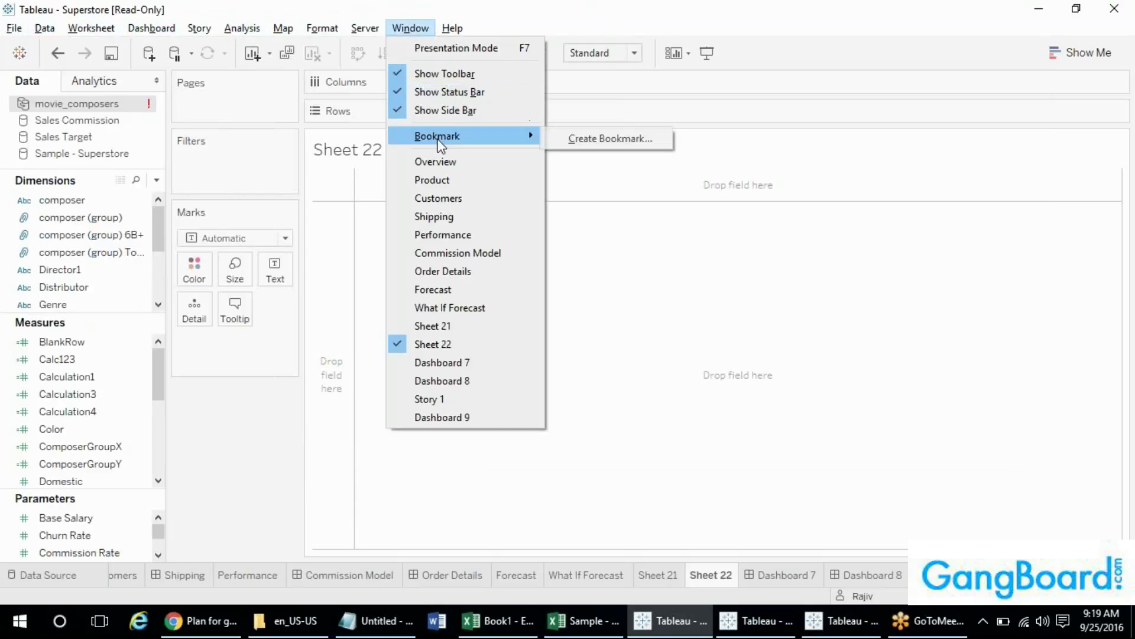
# - Start a bookmark of Sheet 22, check its Save as type list, and cancel without saving
pyautogui.click(574, 142)
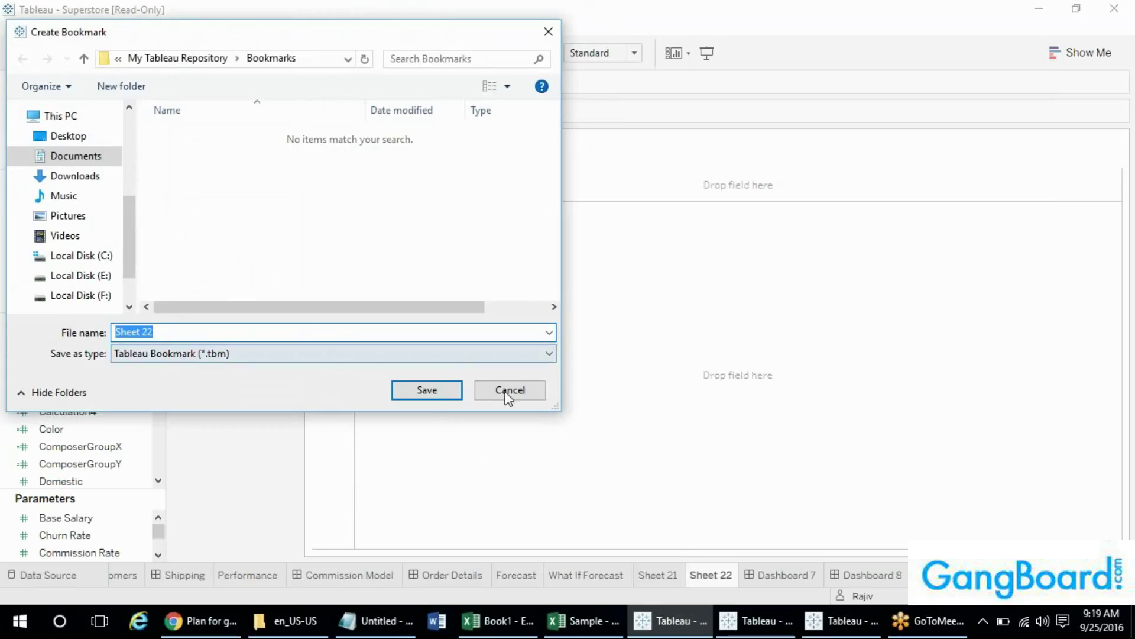
pyautogui.click(532, 353)
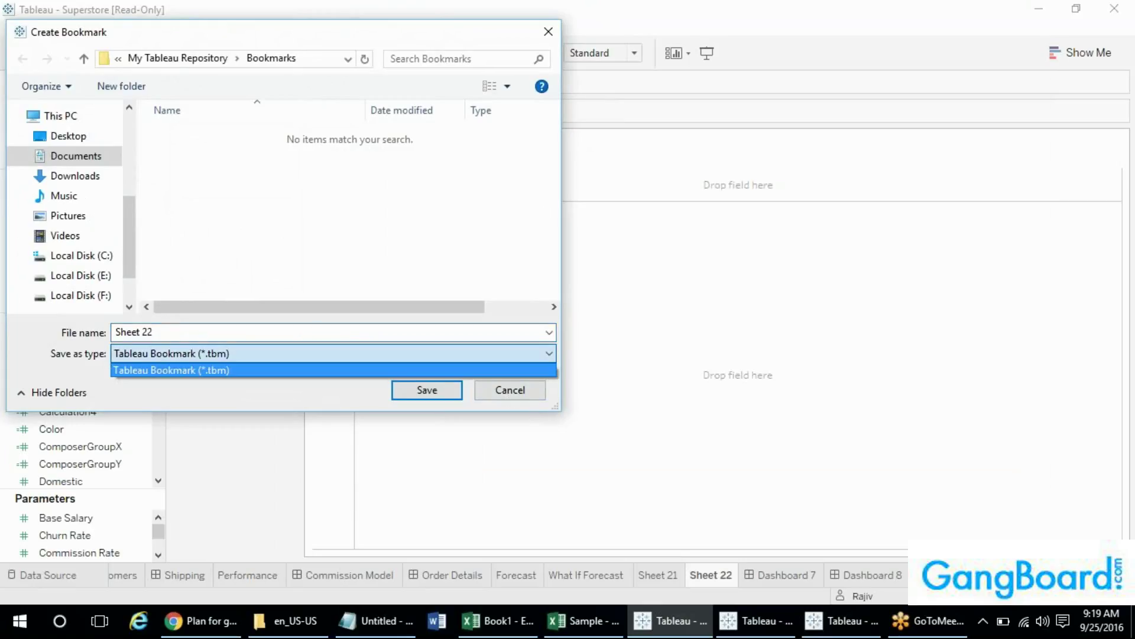
pyautogui.click(532, 354)
pyautogui.click(510, 391)
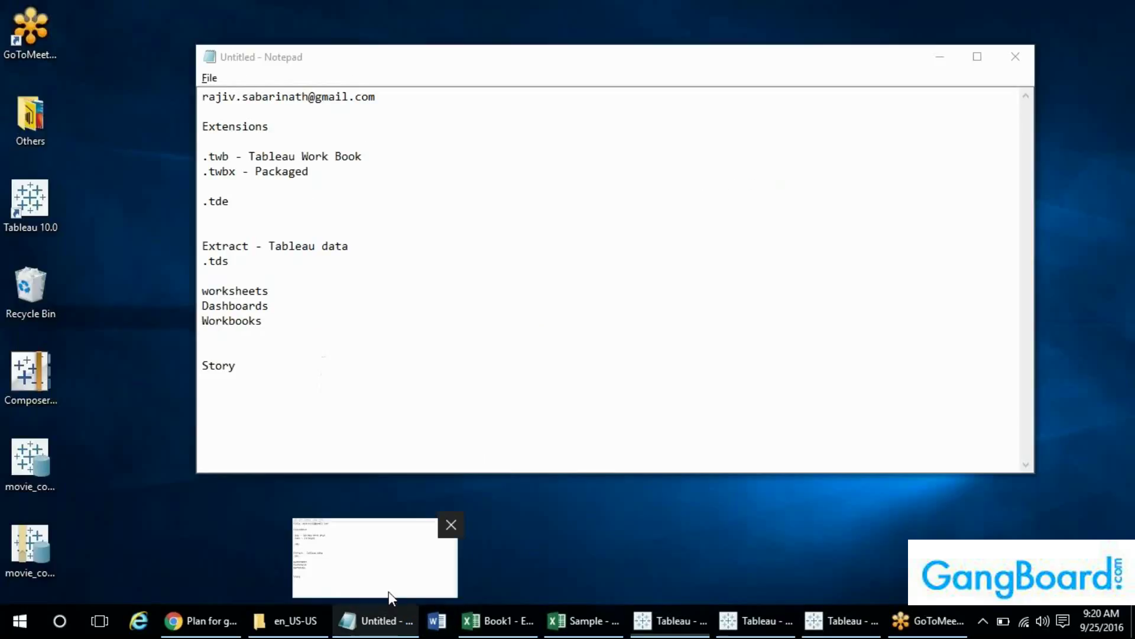
# - Bring the Tableau file-extension notes forward in Notepad, then switch to the Chrome GDP dashboard
pyautogui.click(389, 591)
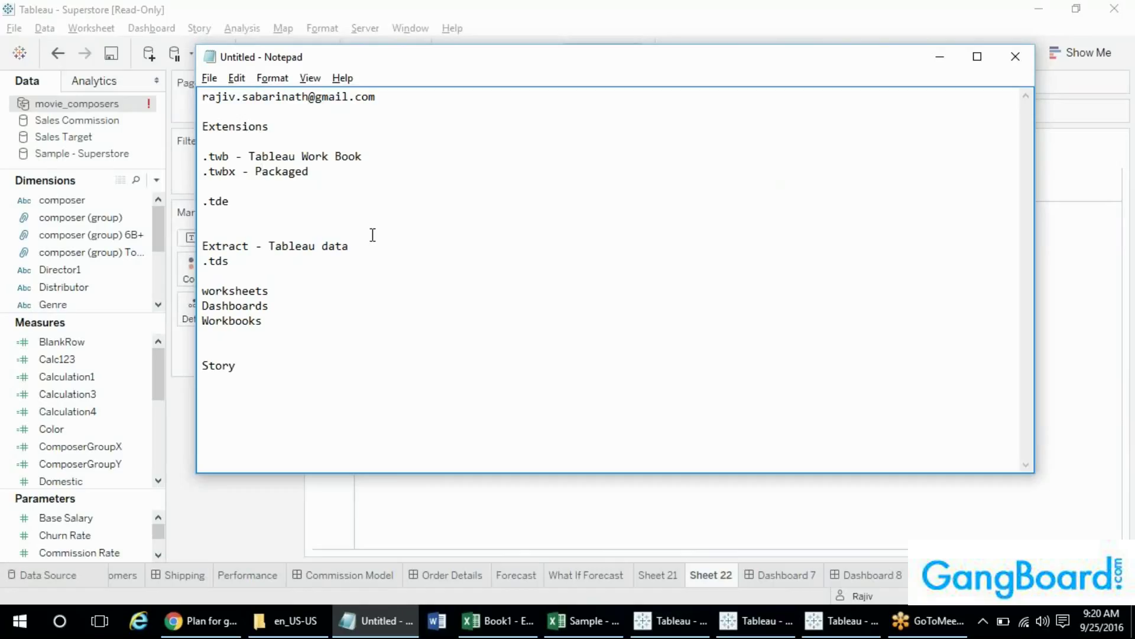
pyautogui.click(206, 622)
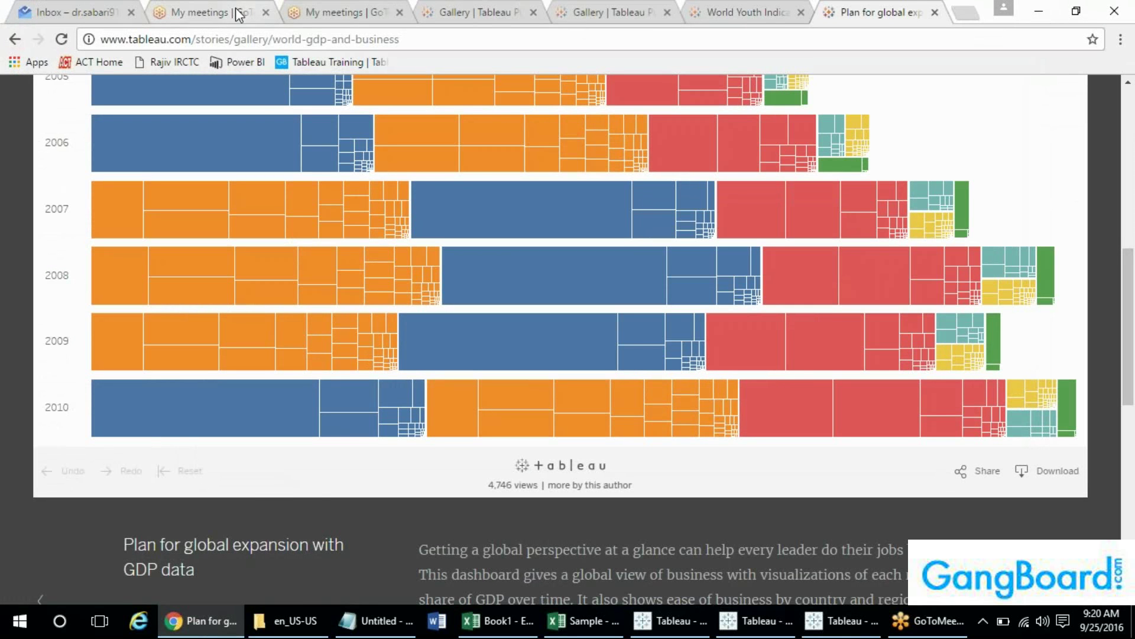
# - Search Google for 'tableau' and open the Tableau Desktop product page on tableau.com
pyautogui.click(210, 14)
pyautogui.click(331, 12)
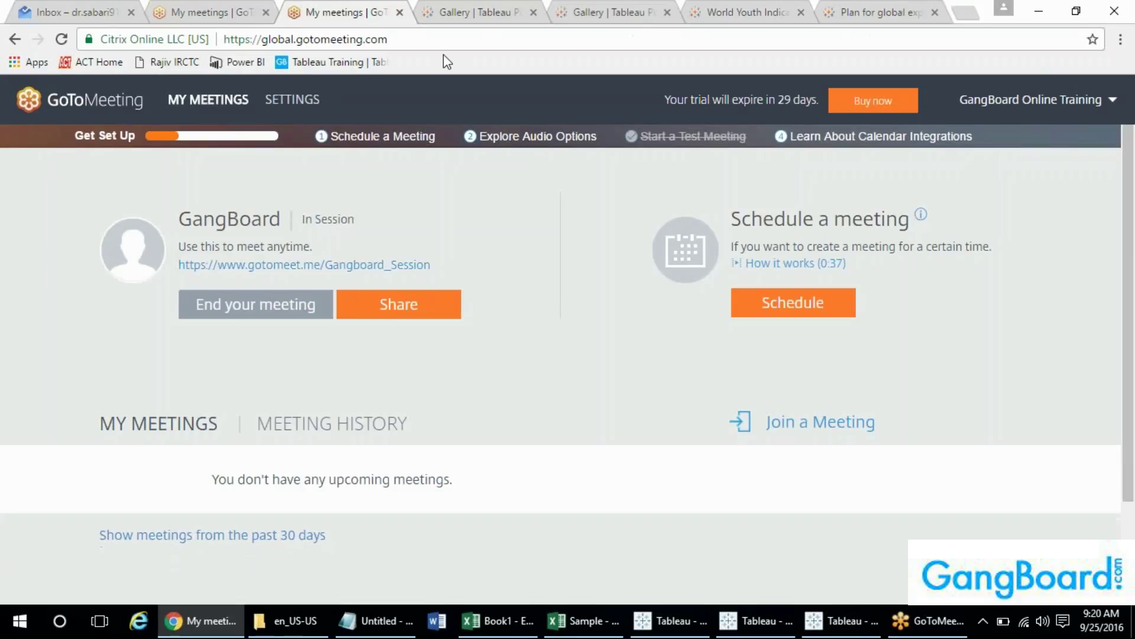
pyautogui.click(468, 39)
pyautogui.write('tableau')
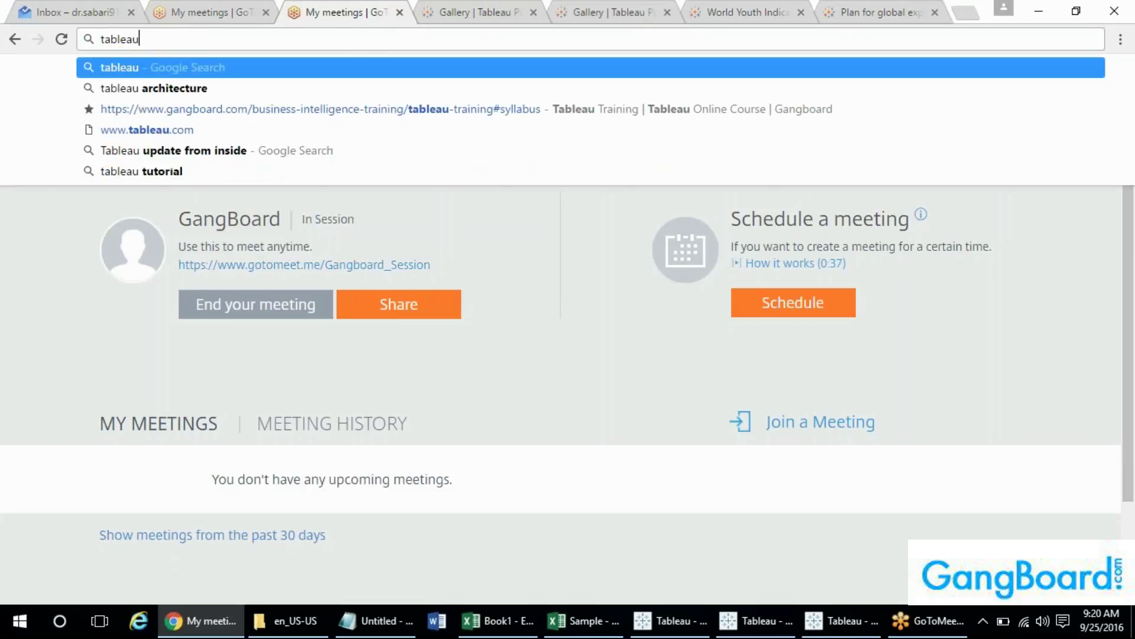
pyautogui.press('Return')
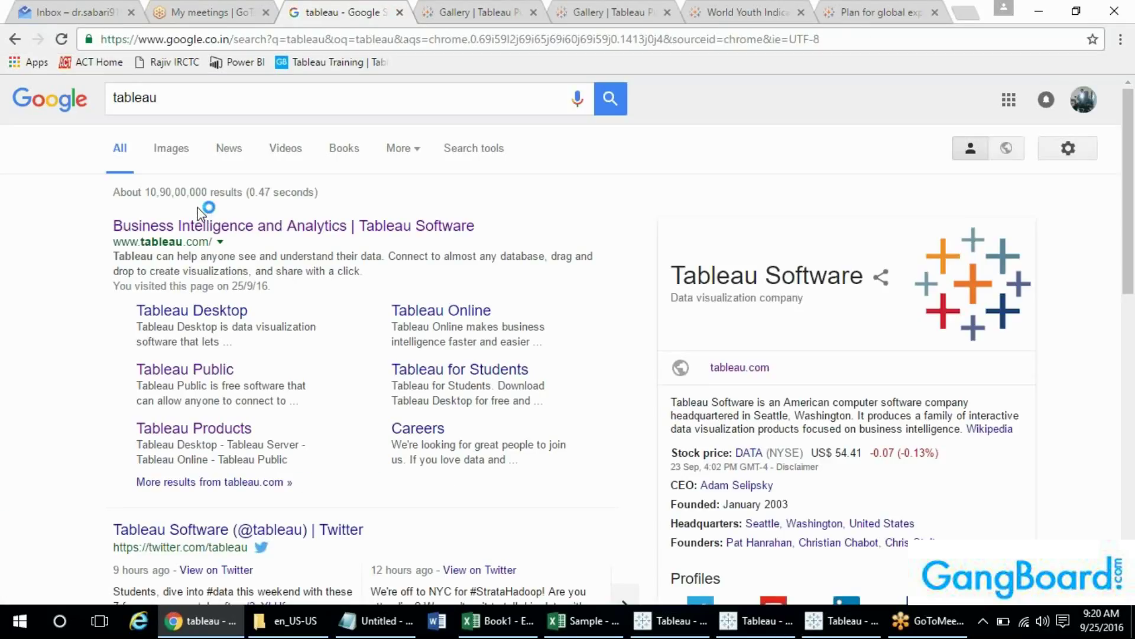
pyautogui.click(191, 311)
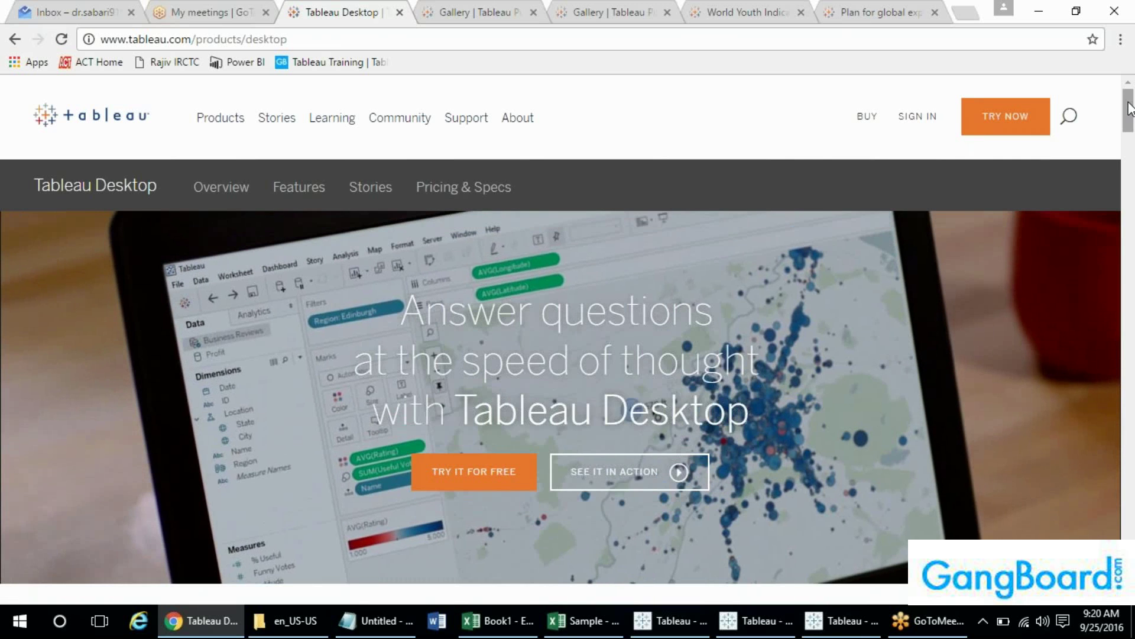
# - Request the Tableau Desktop free trial by entering a business e-mail and submitting the download form
pyautogui.scroll(-1, 1131, 110)
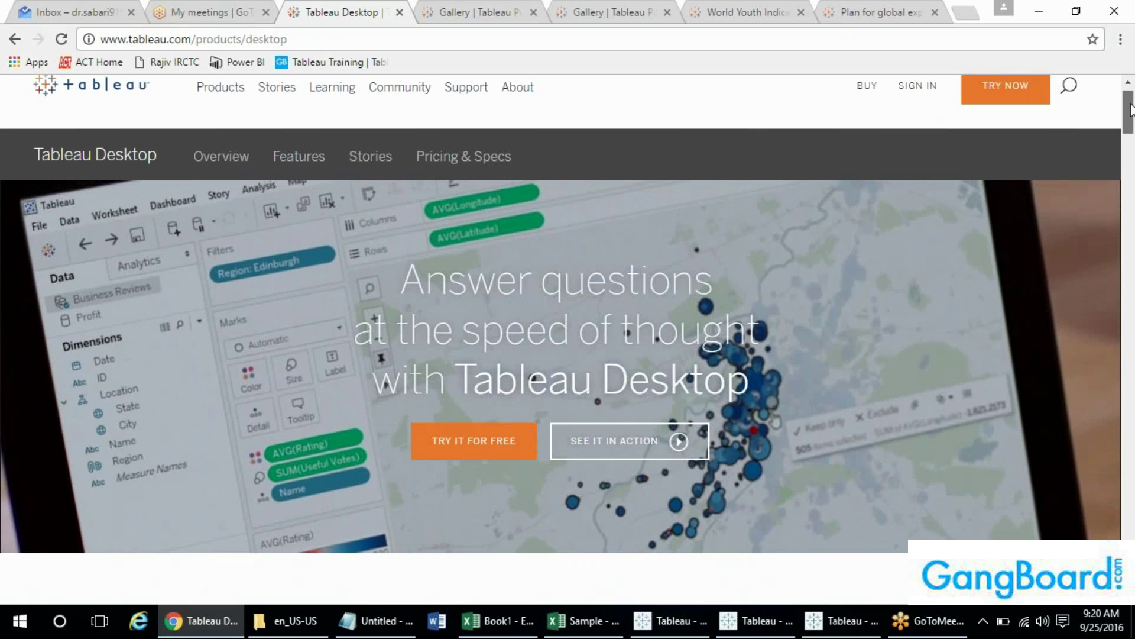
pyautogui.scroll(1, 1131, 109)
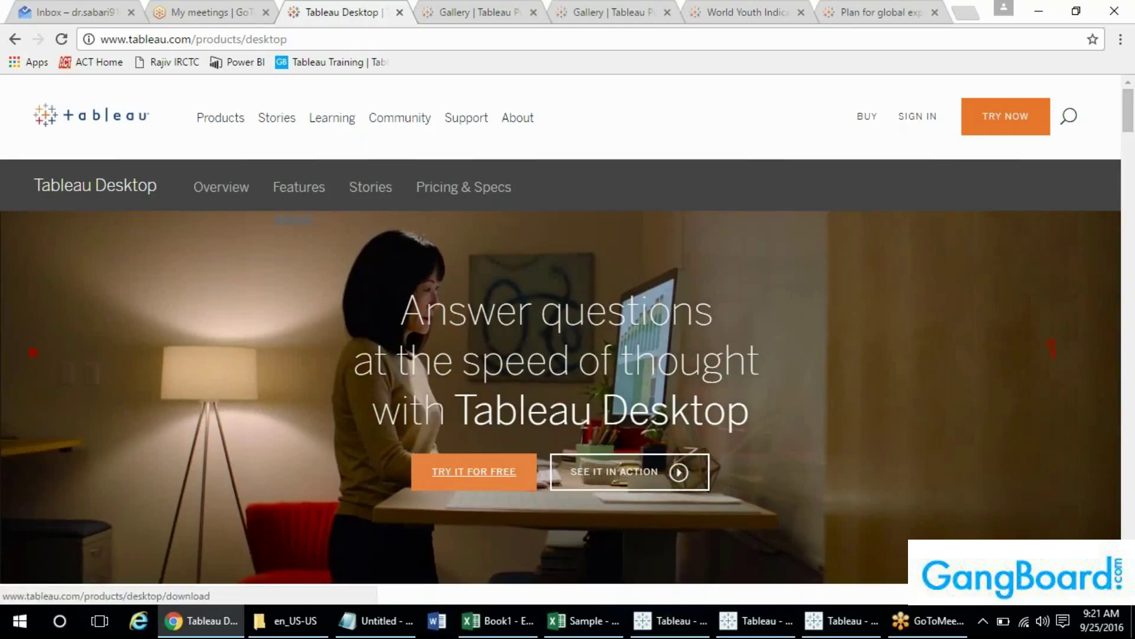
pyautogui.click(473, 472)
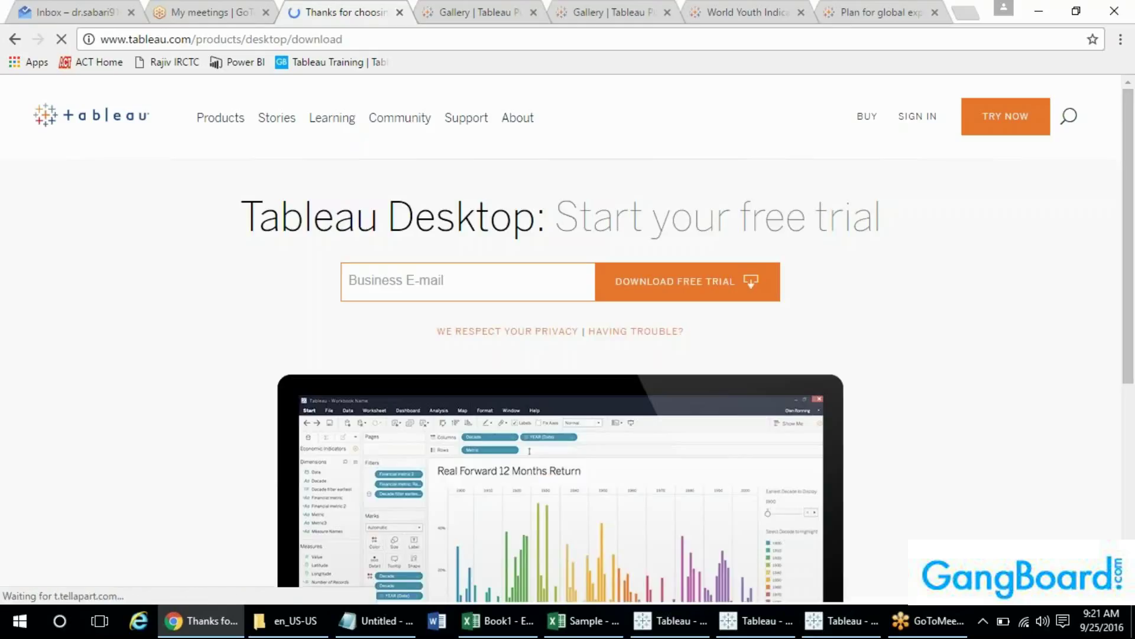
pyautogui.write('asdasd@')
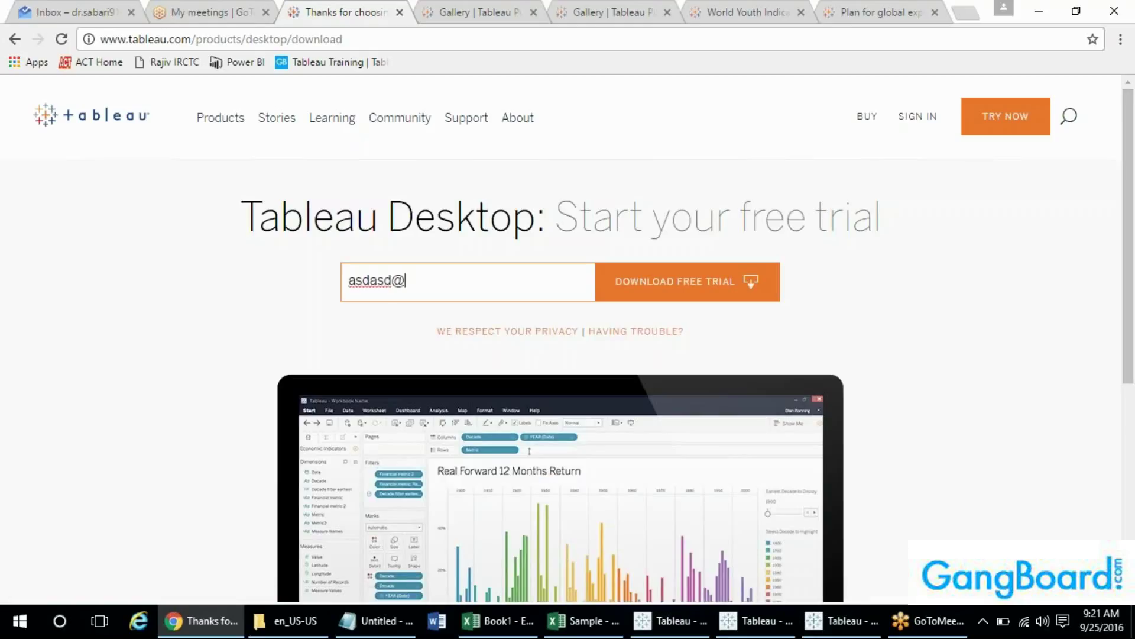
pyautogui.write('gmailc.om')
pyautogui.press('BackSpace')
pyautogui.press('BackSpace')
pyautogui.press('BackSpace')
pyautogui.press('BackSpace')
pyautogui.write('.cim')
pyautogui.press('BackSpace')
pyautogui.write('om')
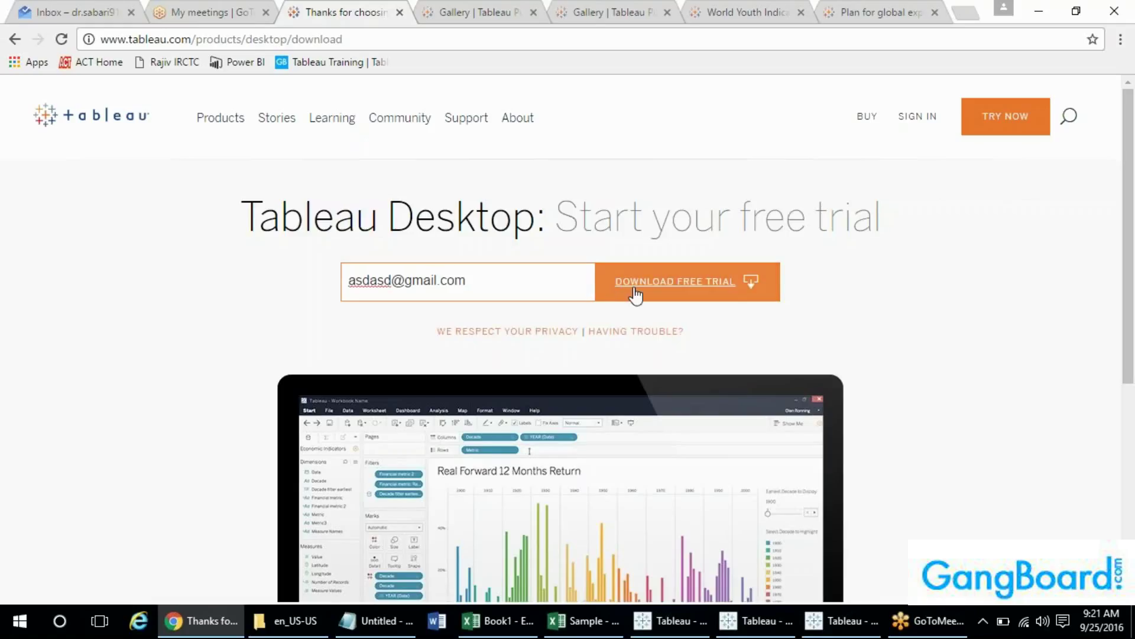
pyautogui.click(635, 290)
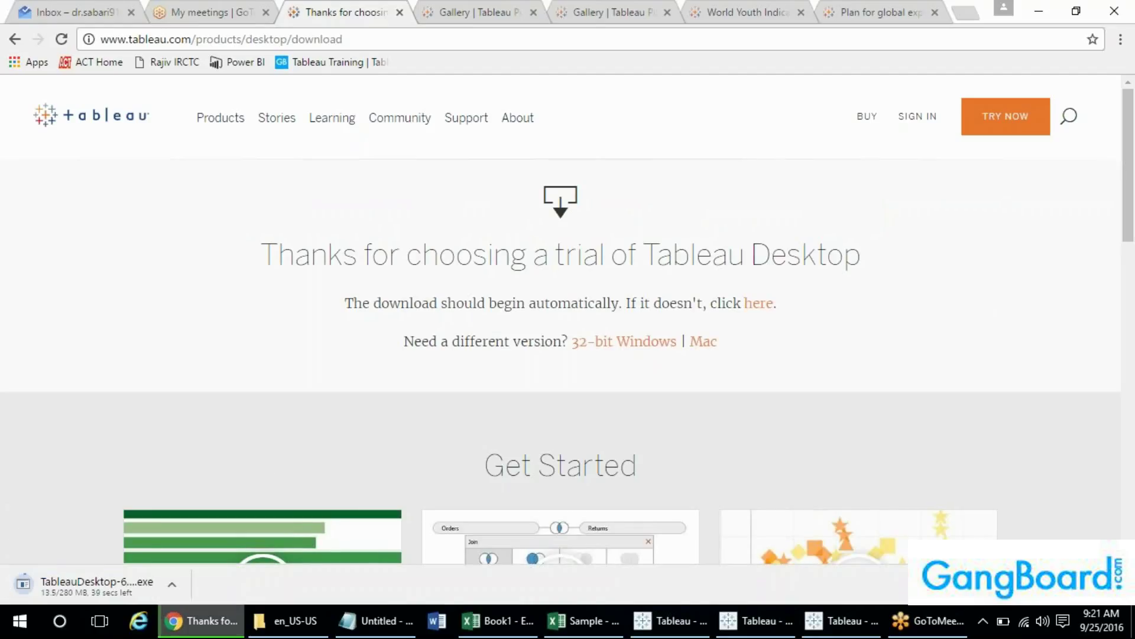
# - Cancel the TableauDesktop .exe download from Chrome's download bar
pyautogui.click(172, 584)
pyautogui.click(209, 555)
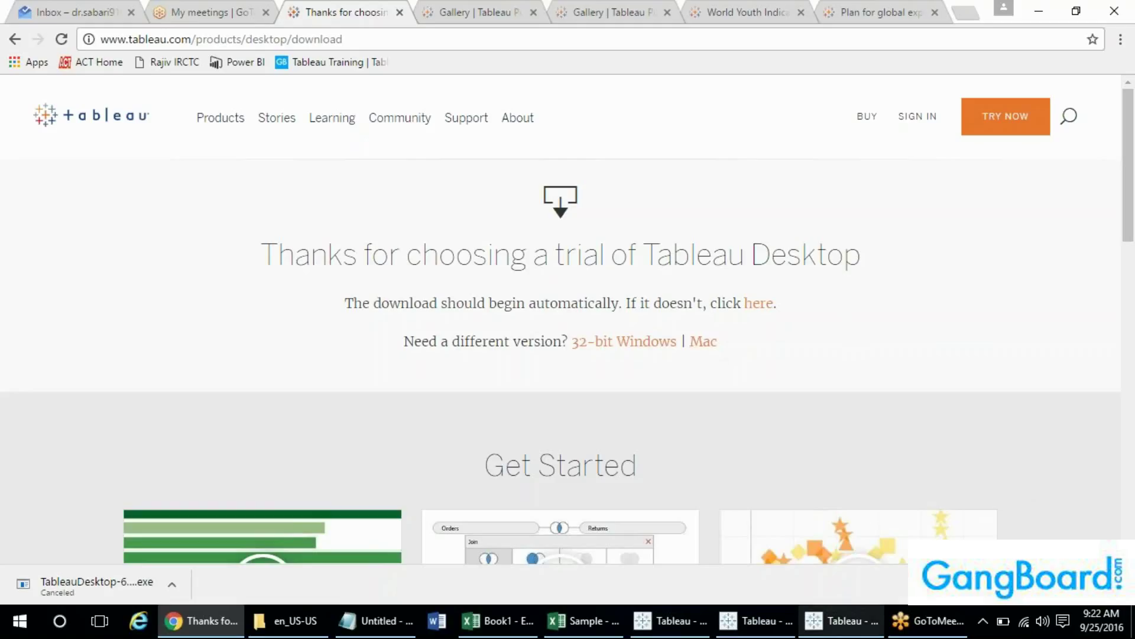
pyautogui.moveTo(839, 621)
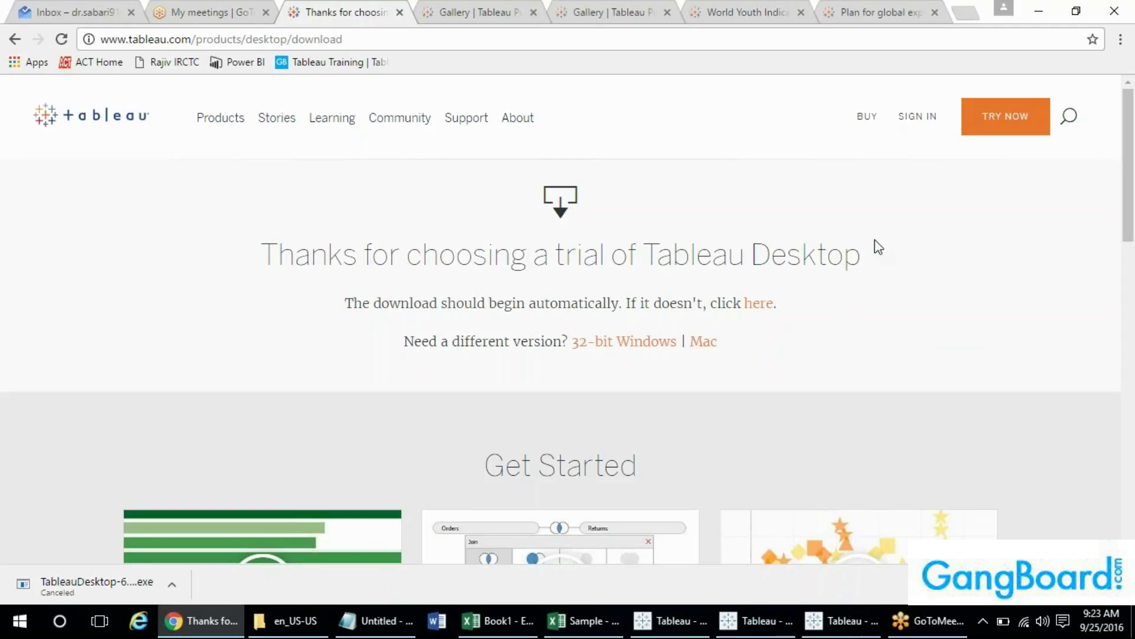
# - Go to the Tableau Public site from the Products menu and scroll through its home page
pyautogui.click(223, 131)
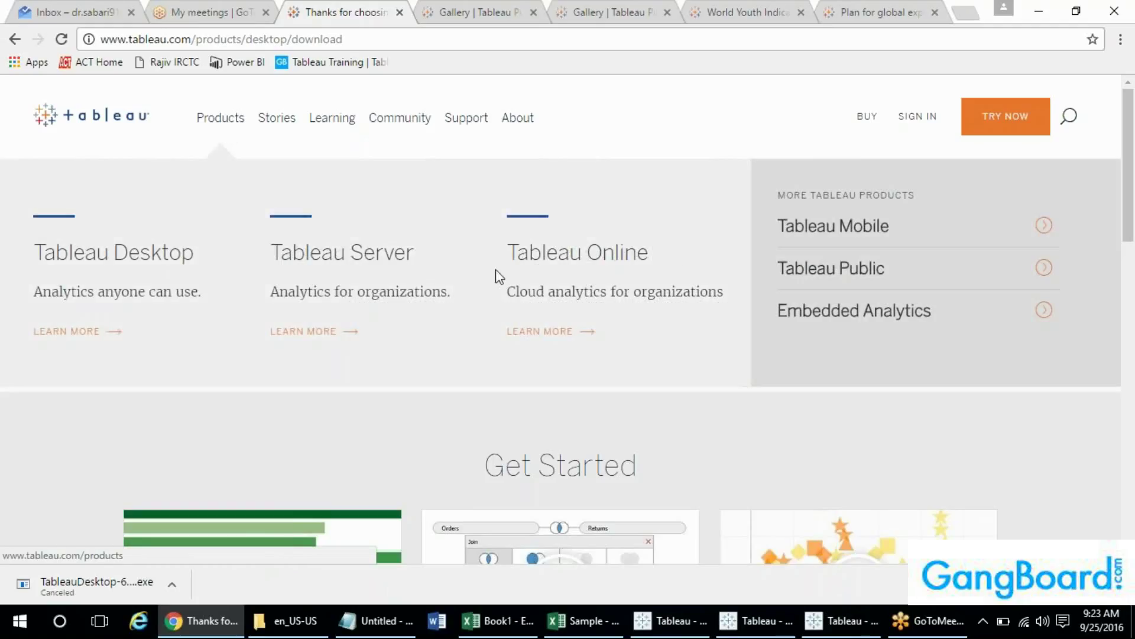
pyautogui.click(804, 273)
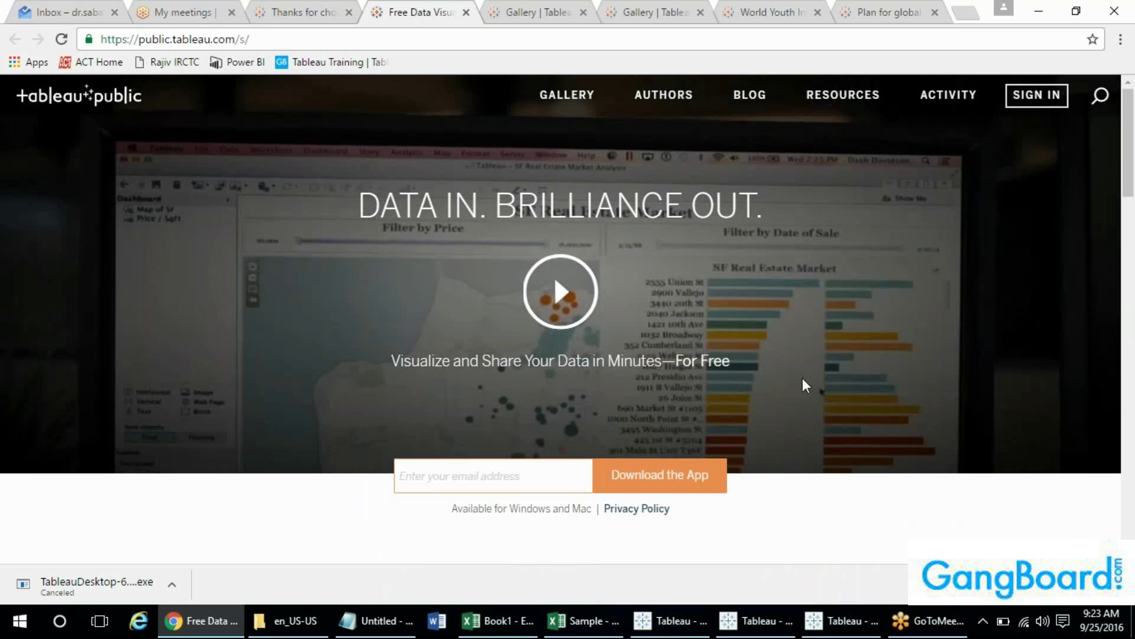
pyautogui.moveTo(1130, 153); pyautogui.dragTo(1131, 267)
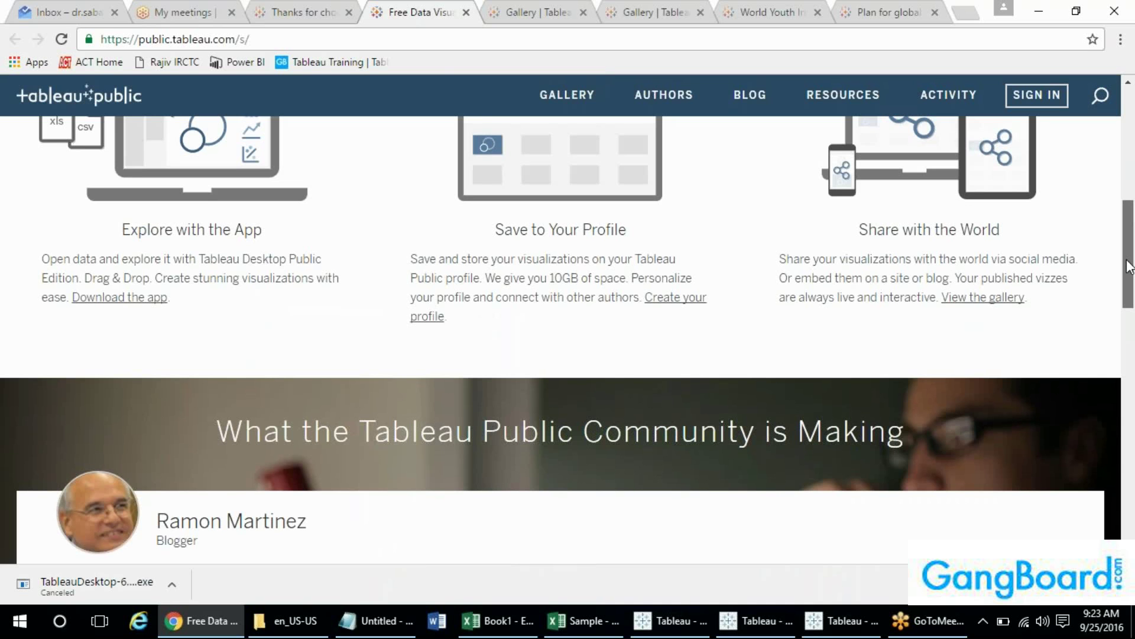
pyautogui.moveTo(1129, 266); pyautogui.dragTo(1130, 144)
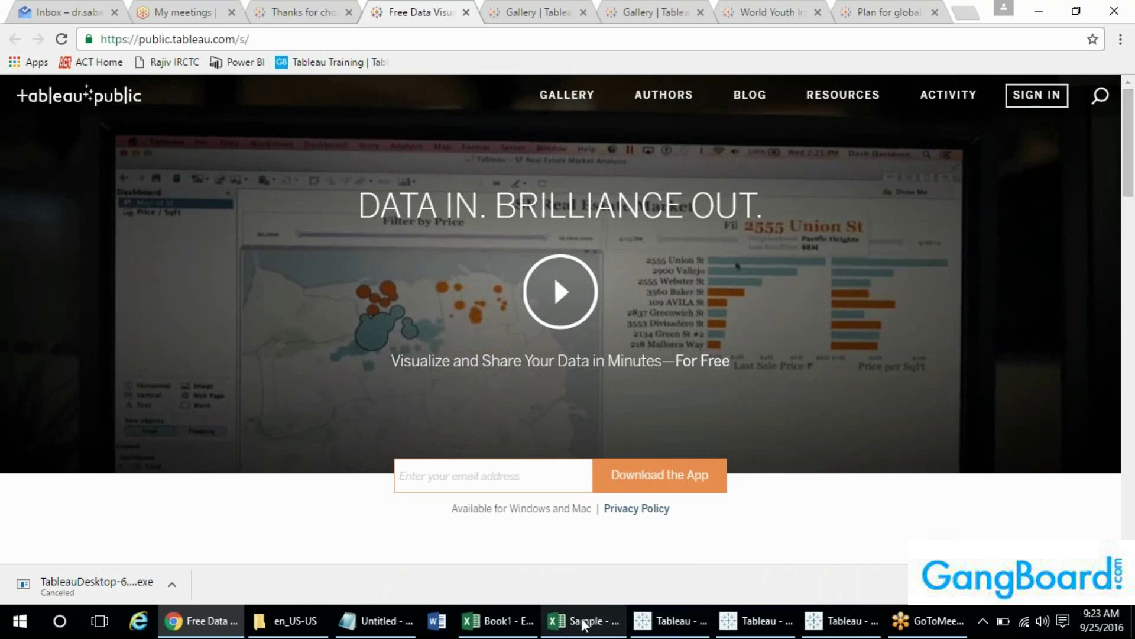
# - Check cell D9981 in the Sample Superstore Orders sheet, then return to Tableau Public
pyautogui.moveTo(584, 624)
pyautogui.click(592, 579)
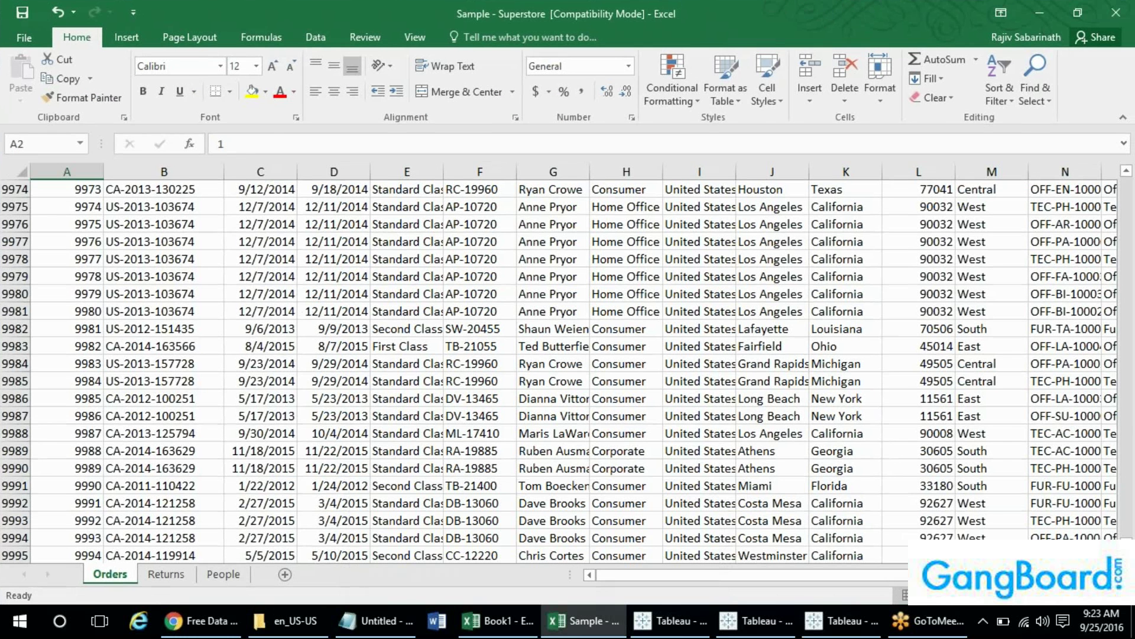
pyautogui.click(307, 313)
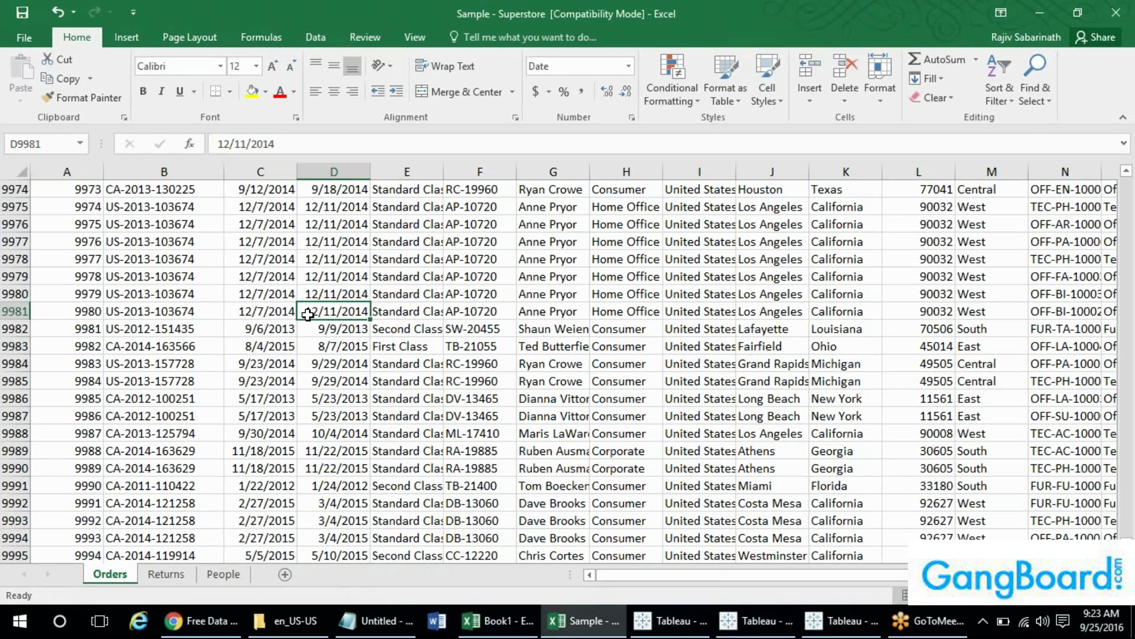
pyautogui.click(201, 621)
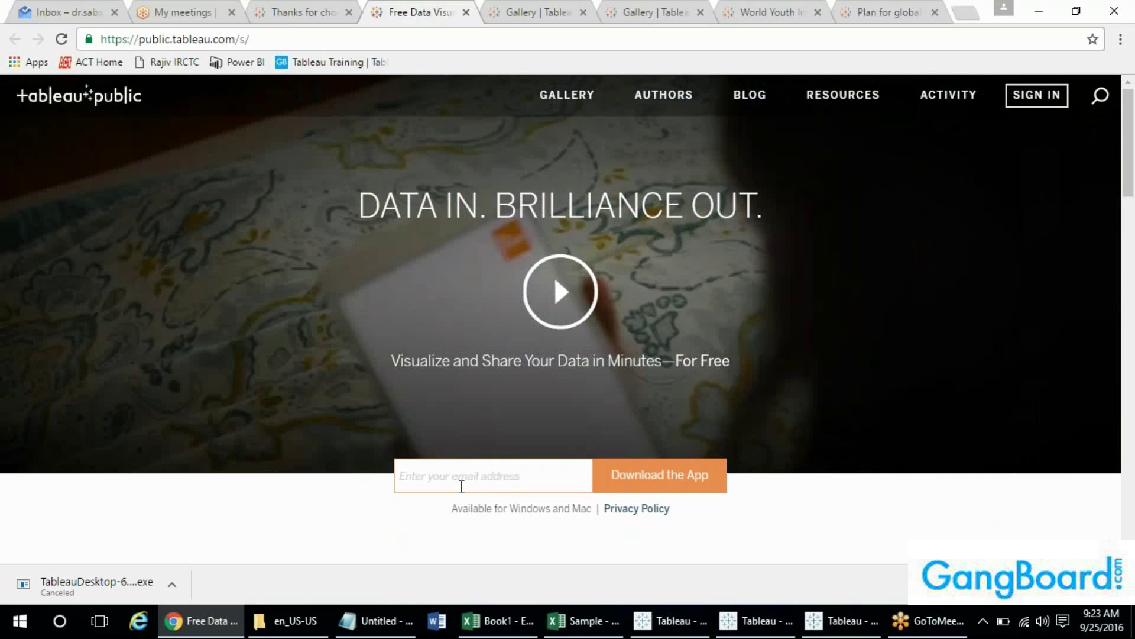
# - Submit an e-mail to download the Tableau Public app, then cancel the installer download
pyautogui.click(462, 486)
pyautogui.write('asdasd')
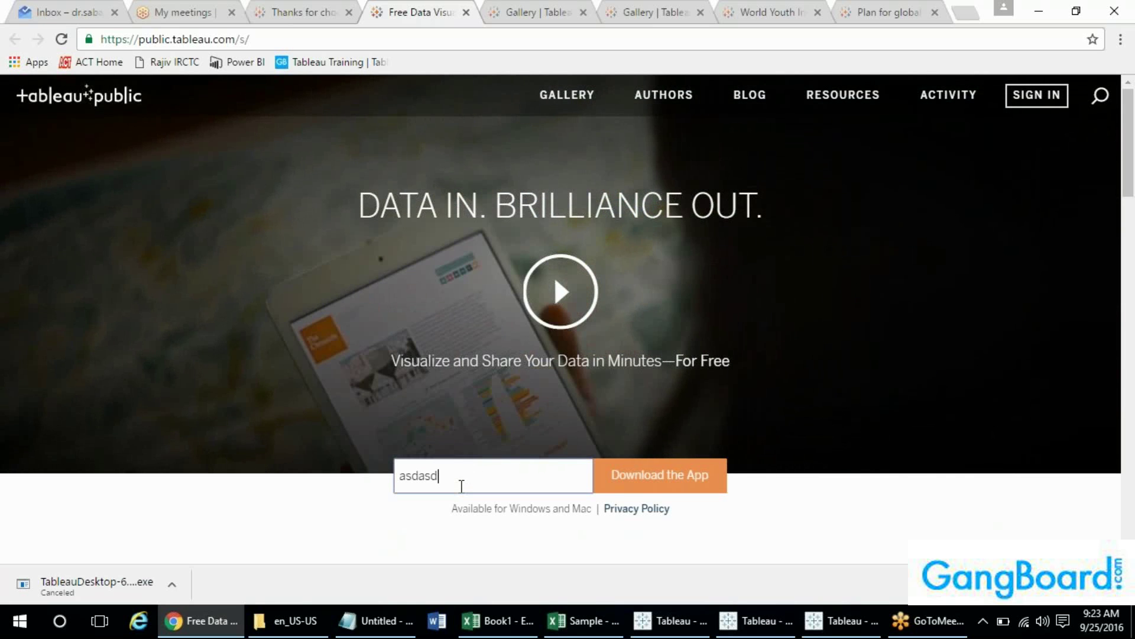
pyautogui.write('@gmail.com')
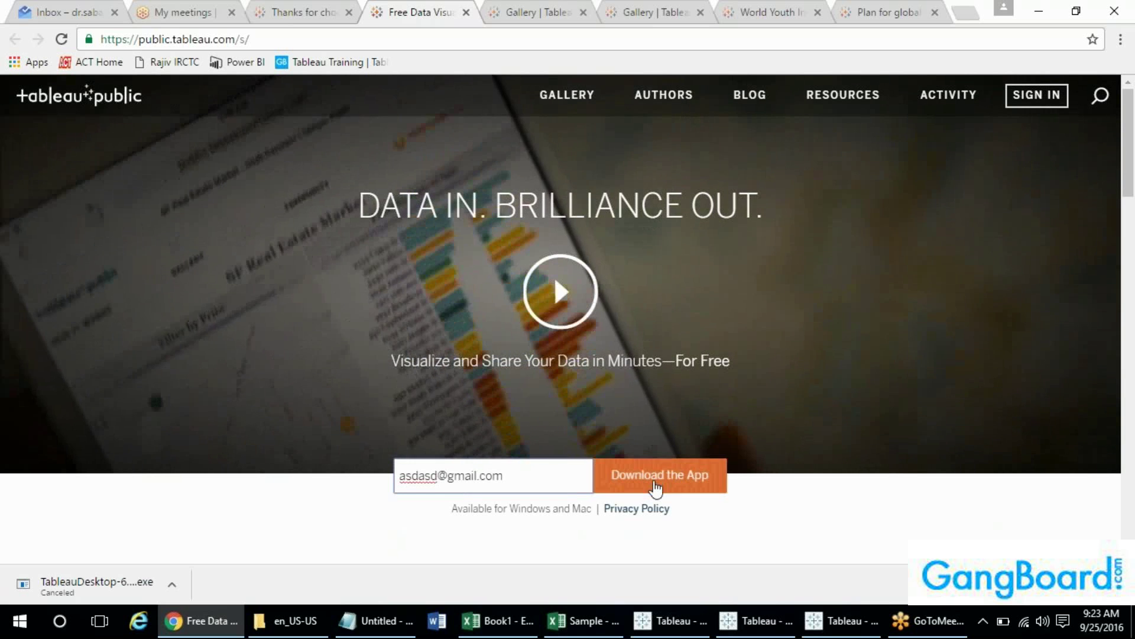
pyautogui.click(653, 486)
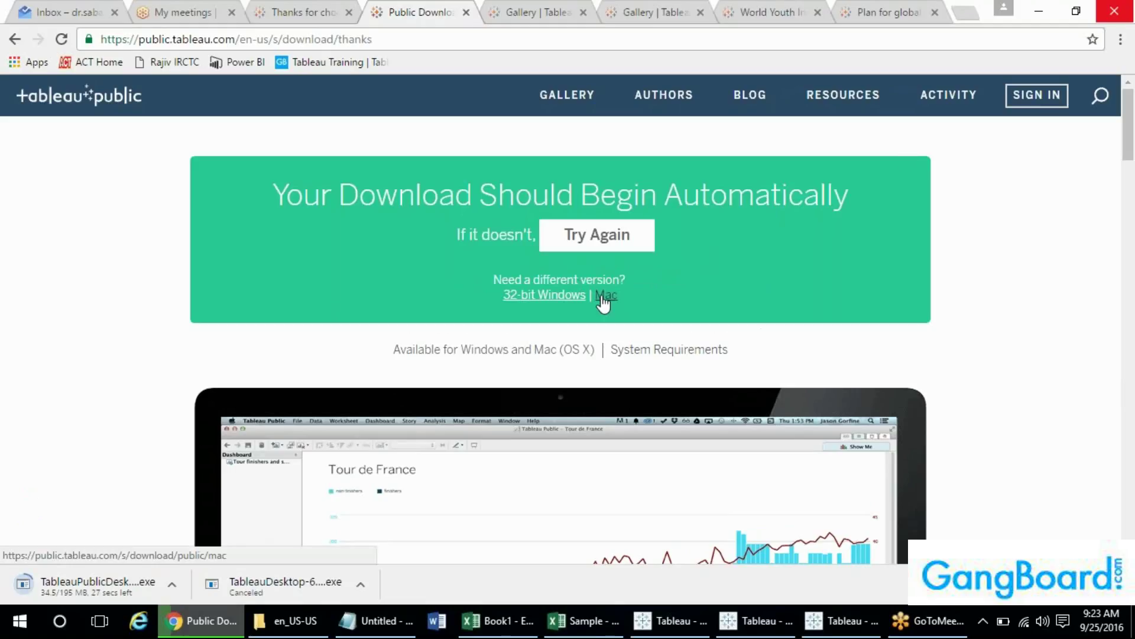
pyautogui.click(173, 584)
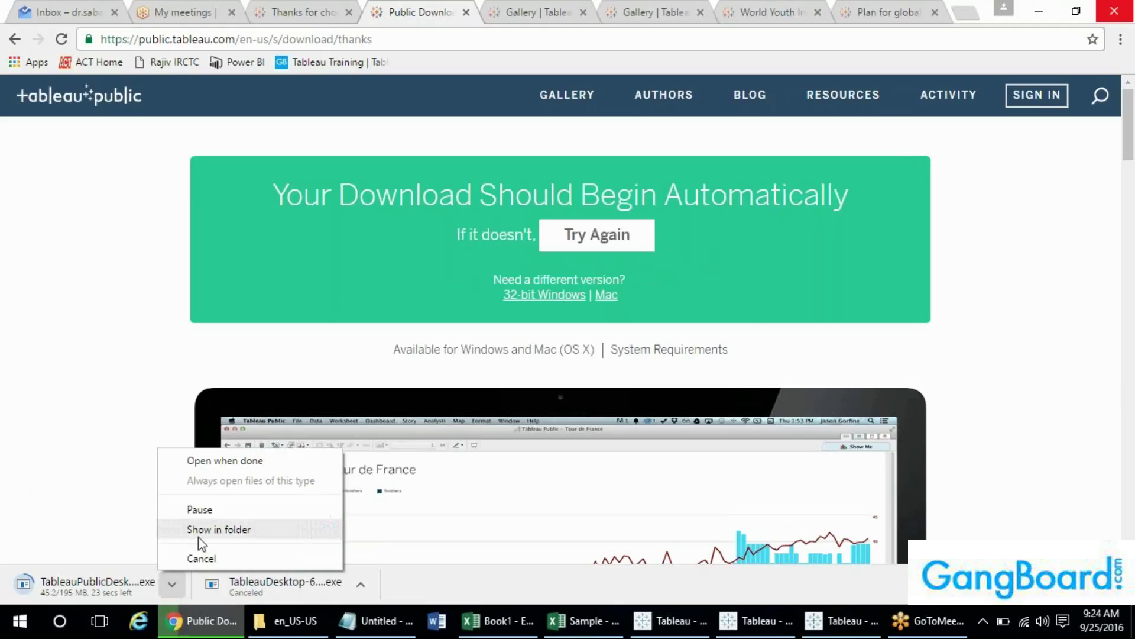
pyautogui.click(195, 556)
# - Sign in to Tableau Public with the account e-mail and password, then cancel the restarted installer download
pyautogui.click(1037, 95)
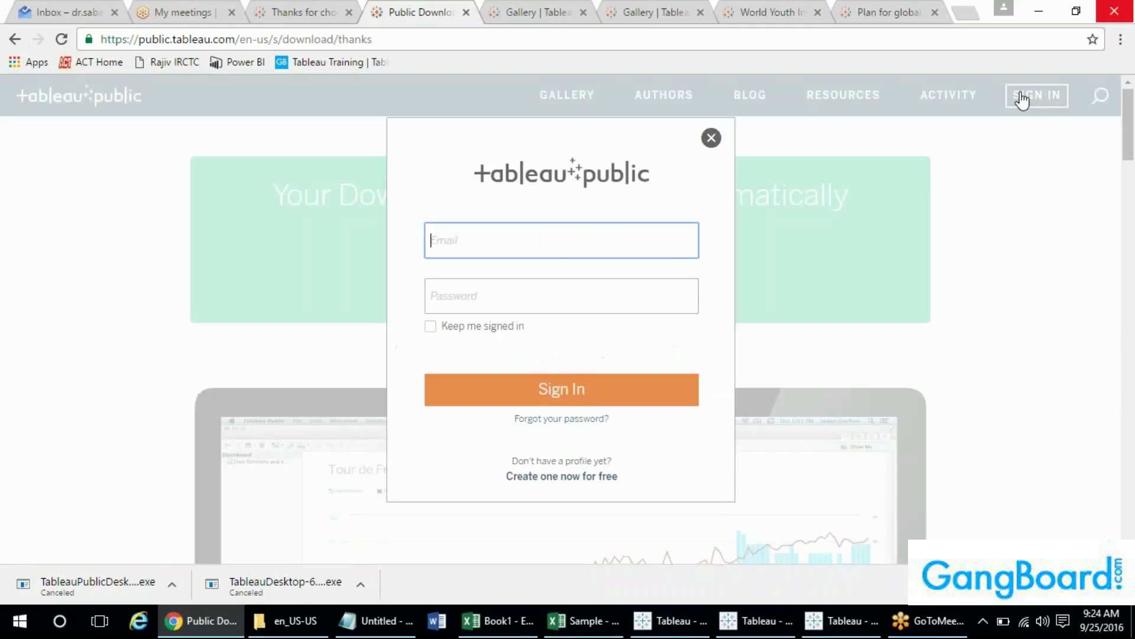
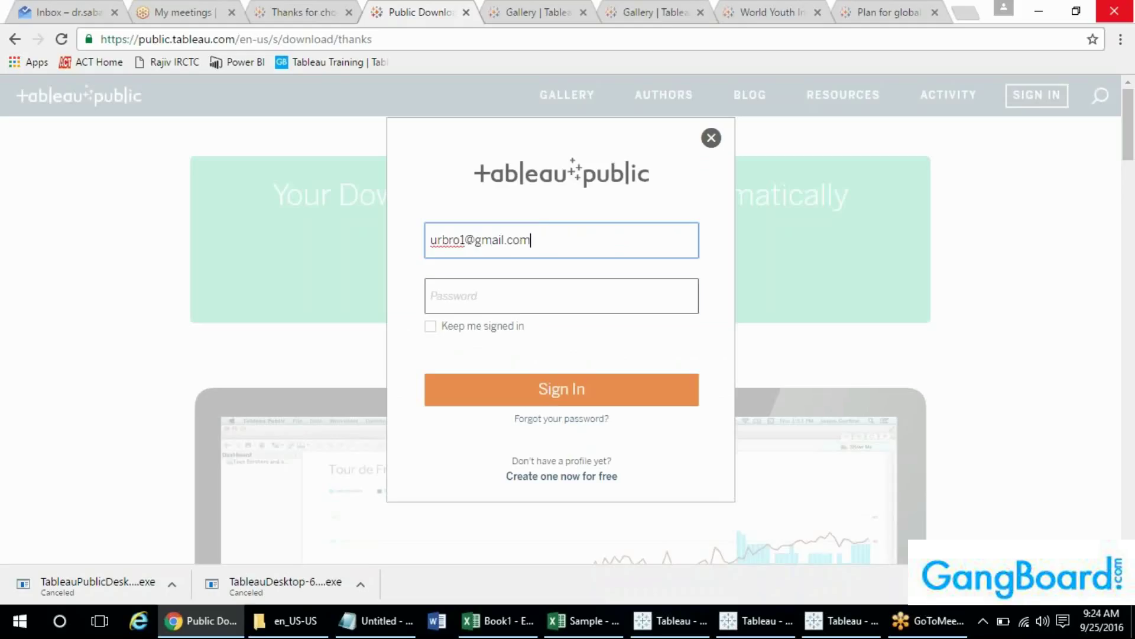
pyautogui.press('Tab')
pyautogui.write('*****')
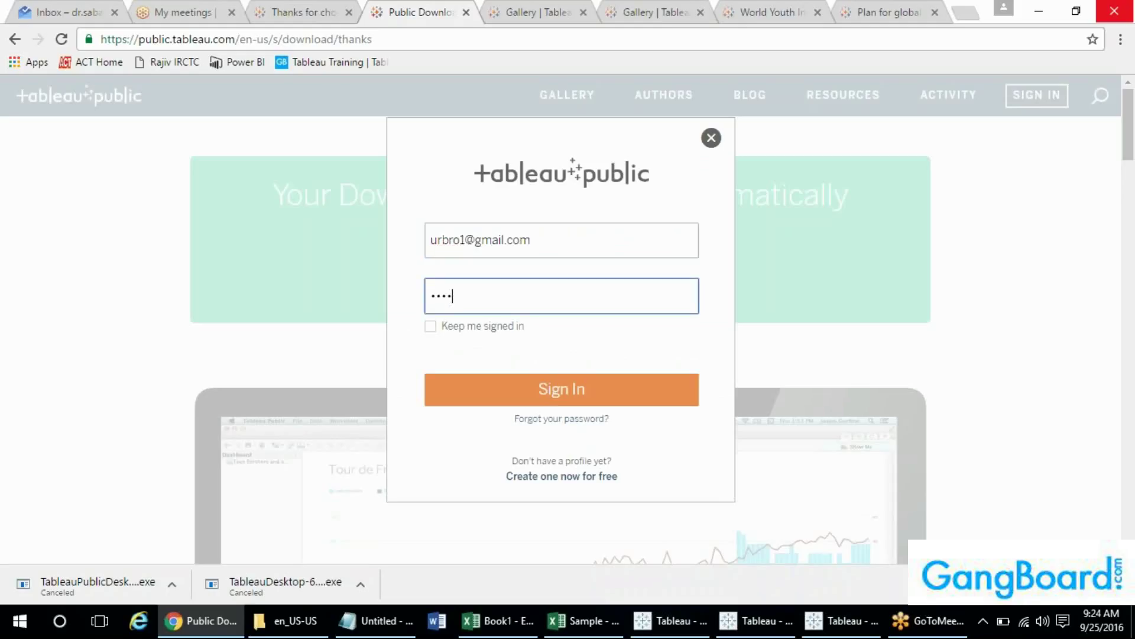
pyautogui.write('*')
pyautogui.click(517, 395)
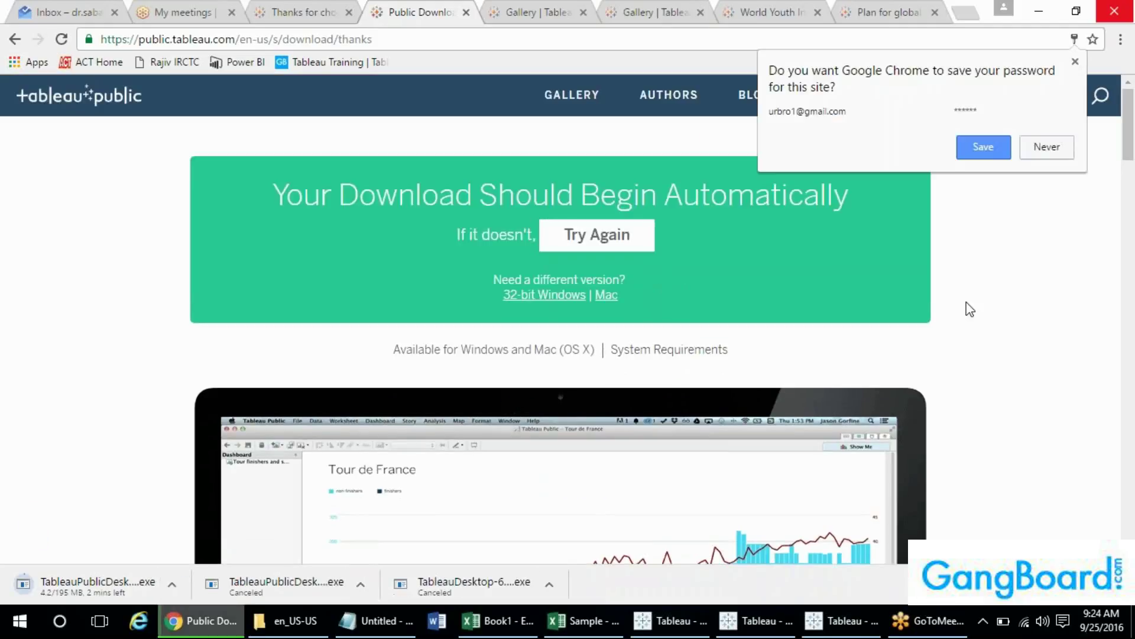
pyautogui.click(172, 584)
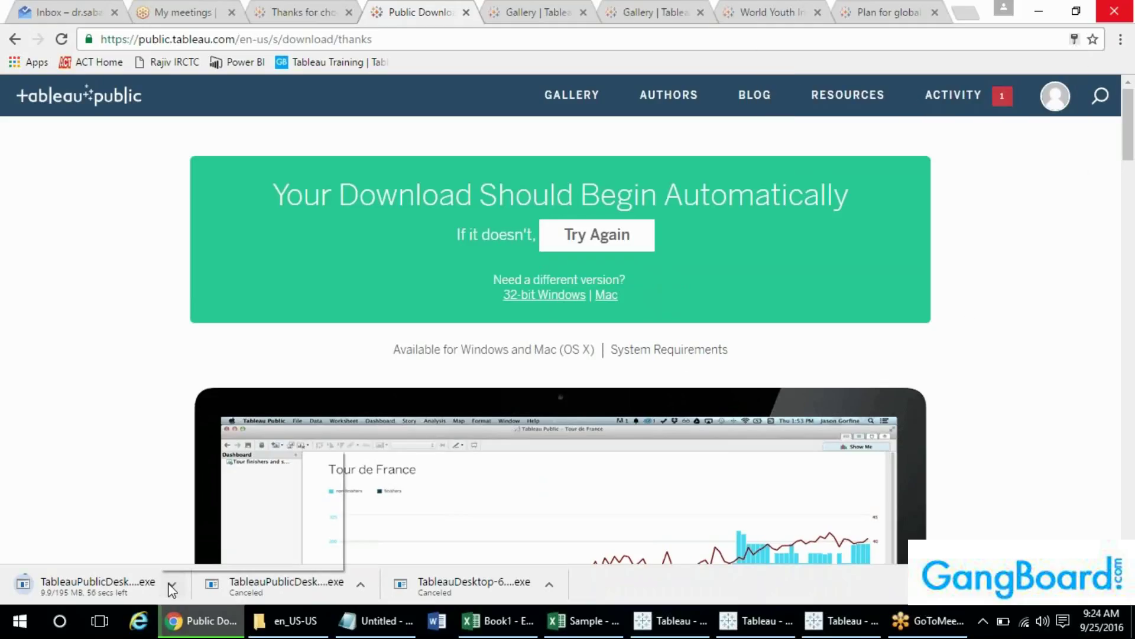
pyautogui.click(195, 560)
# - Open My Profile and review the account's 6 vizzes, including World Indicators and Superstore Demo
pyautogui.moveTo(1054, 95)
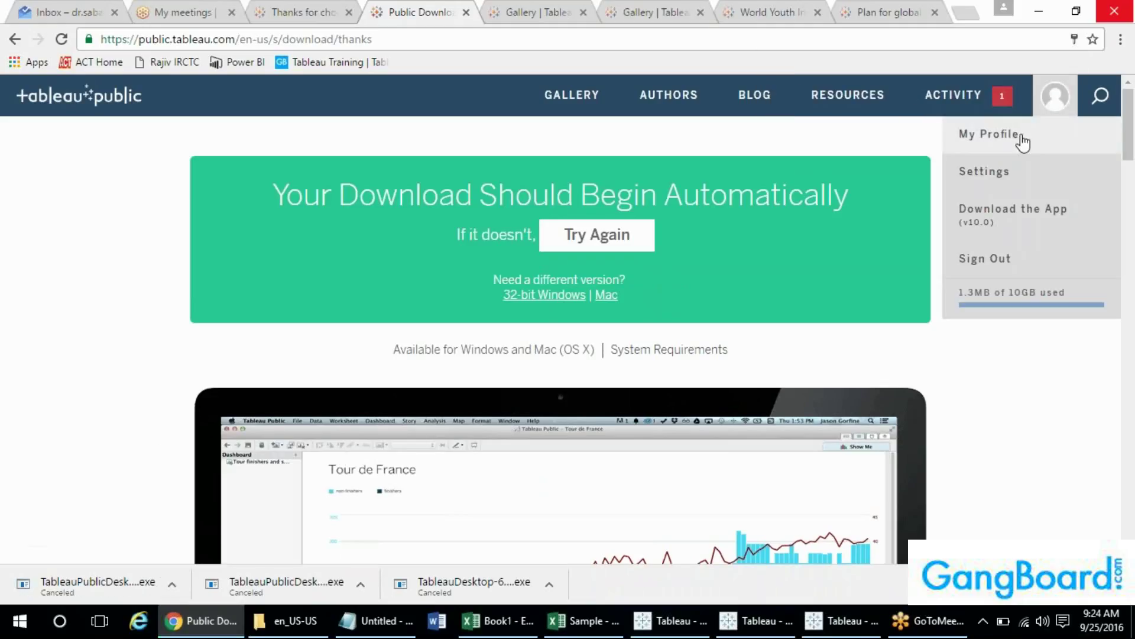
pyautogui.click(986, 134)
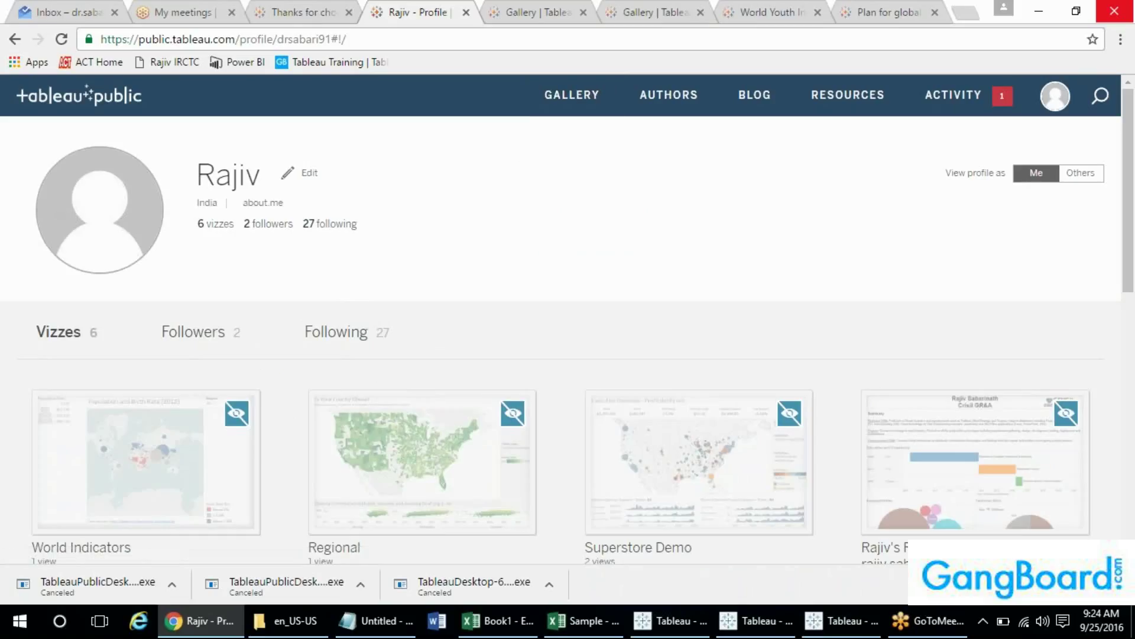
pyautogui.moveTo(140, 484)
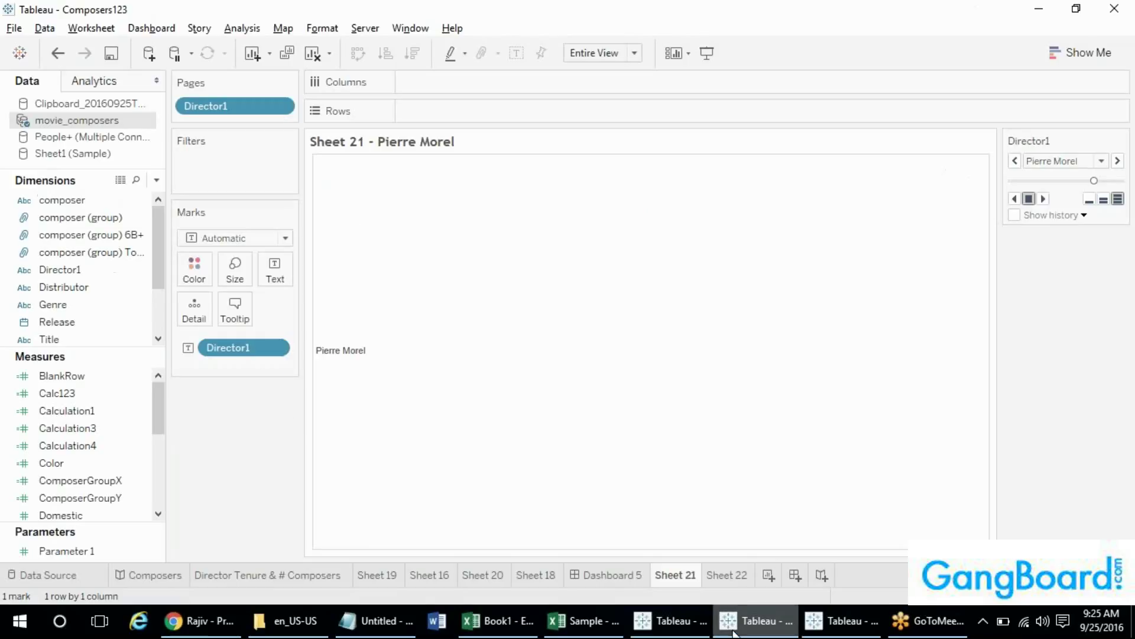
pyautogui.click(752, 620)
pyautogui.click(12, 30)
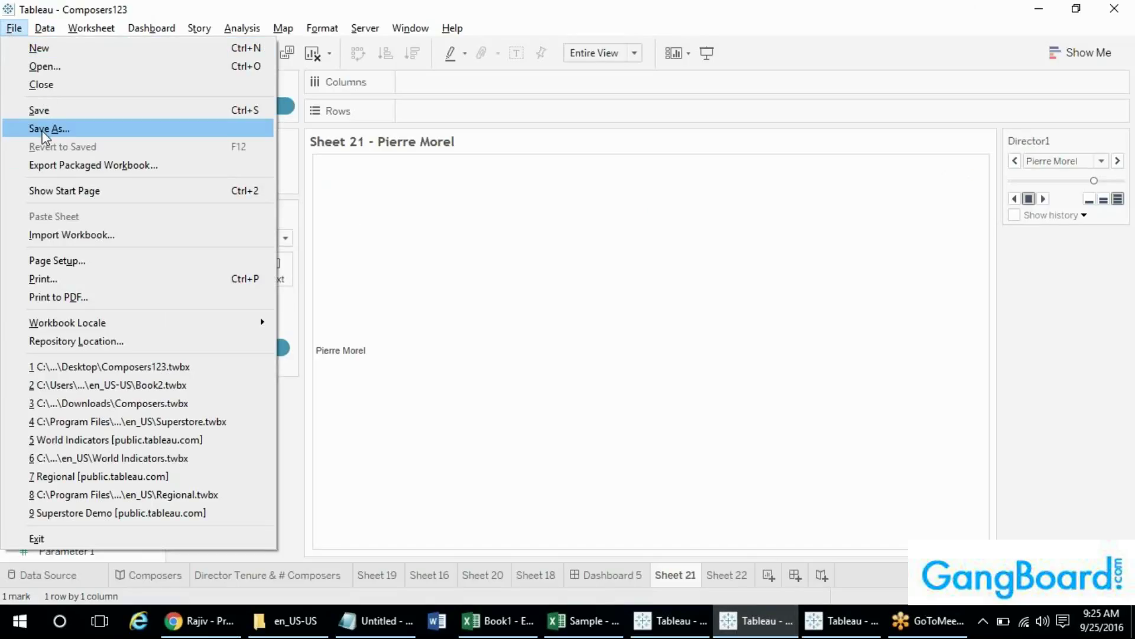
pyautogui.click(42, 130)
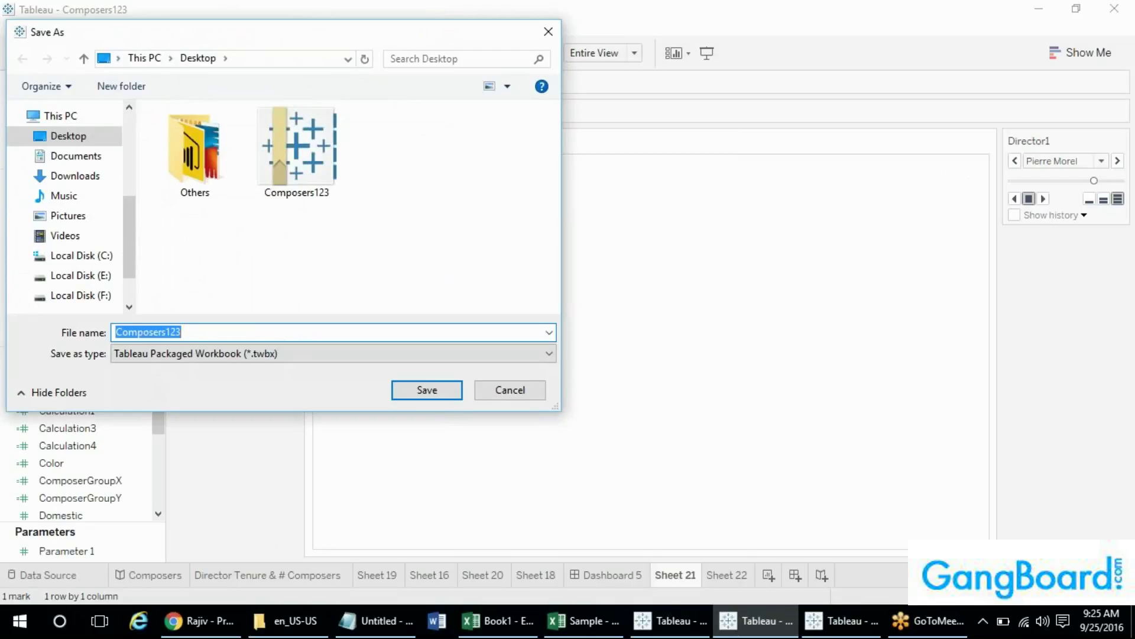
pyautogui.moveTo(207, 34); pyautogui.dragTo(365, 76)
pyautogui.click(670, 444)
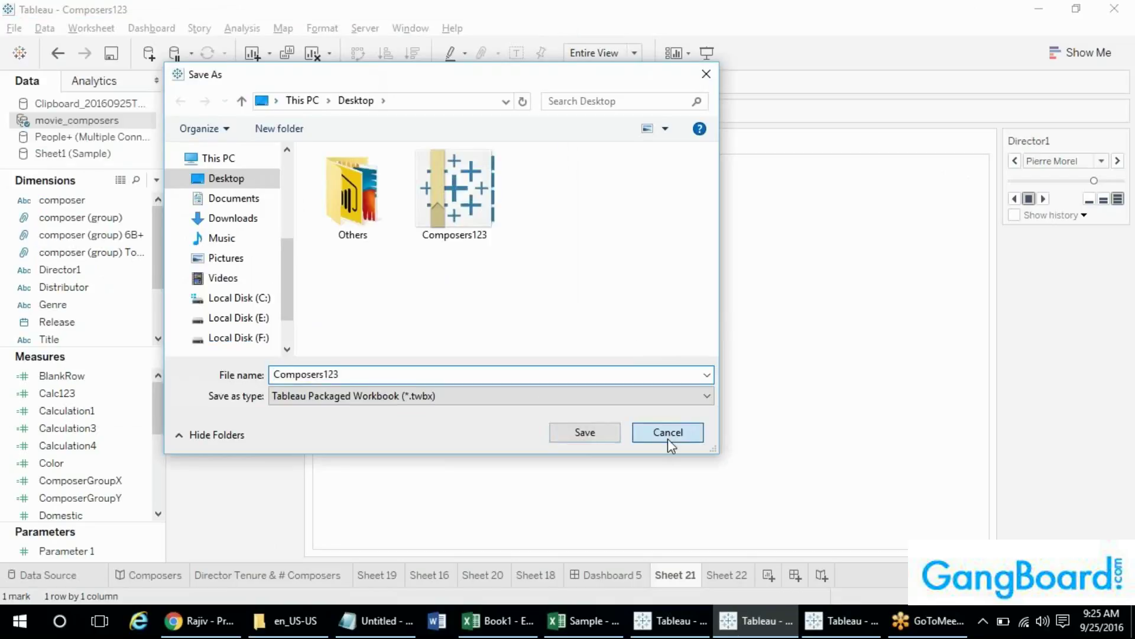
pyautogui.click(13, 28)
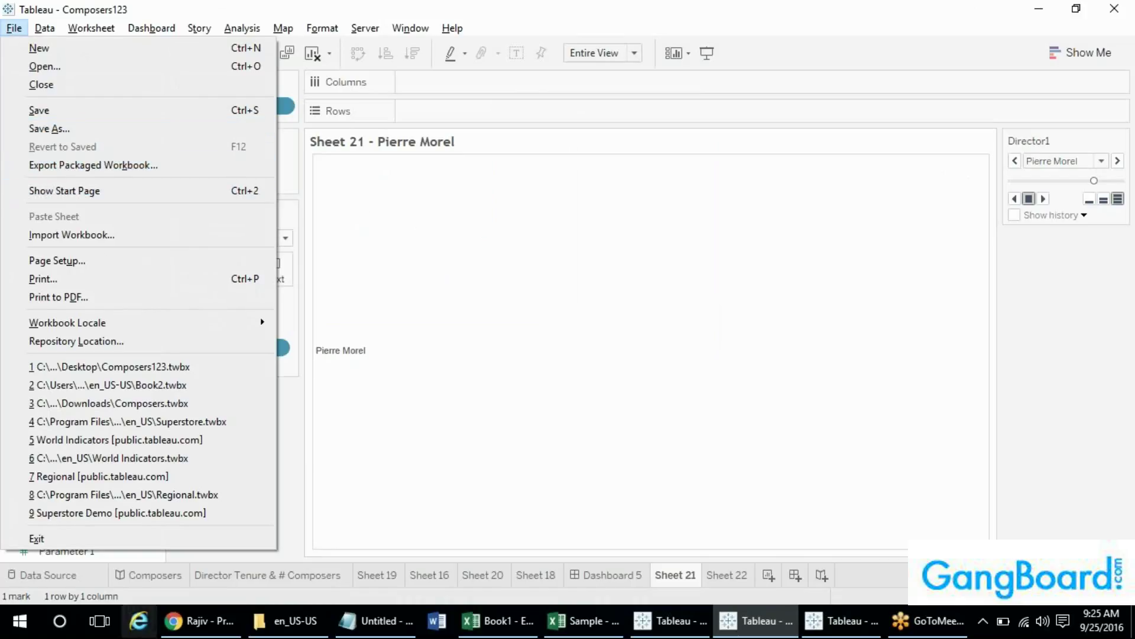
pyautogui.click(26, 622)
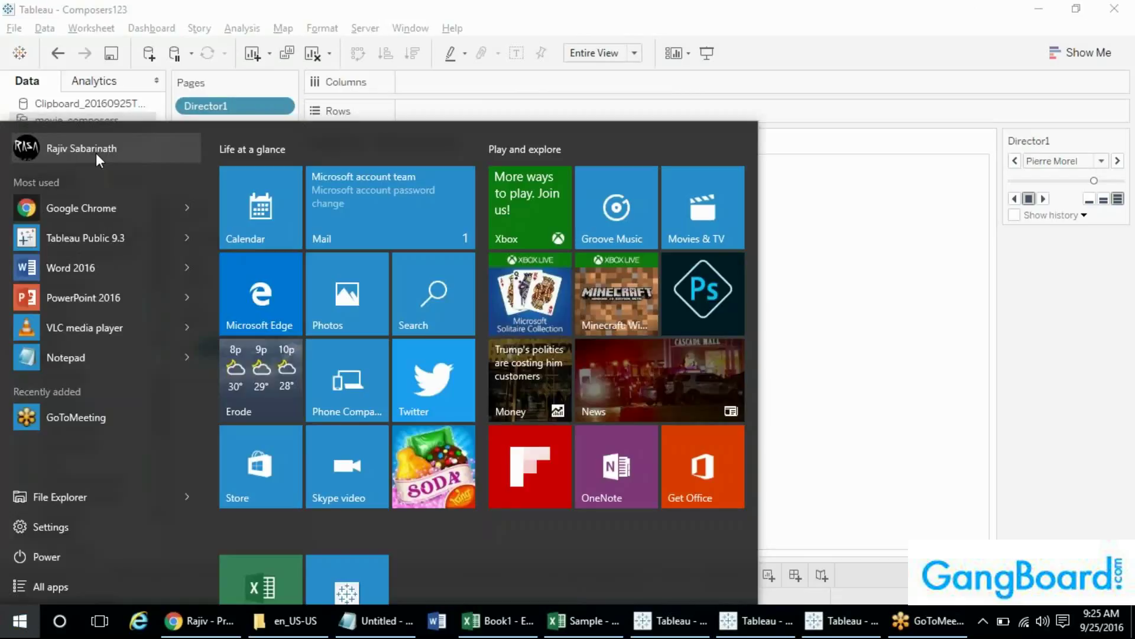
pyautogui.click(151, 8)
pyautogui.click(14, 28)
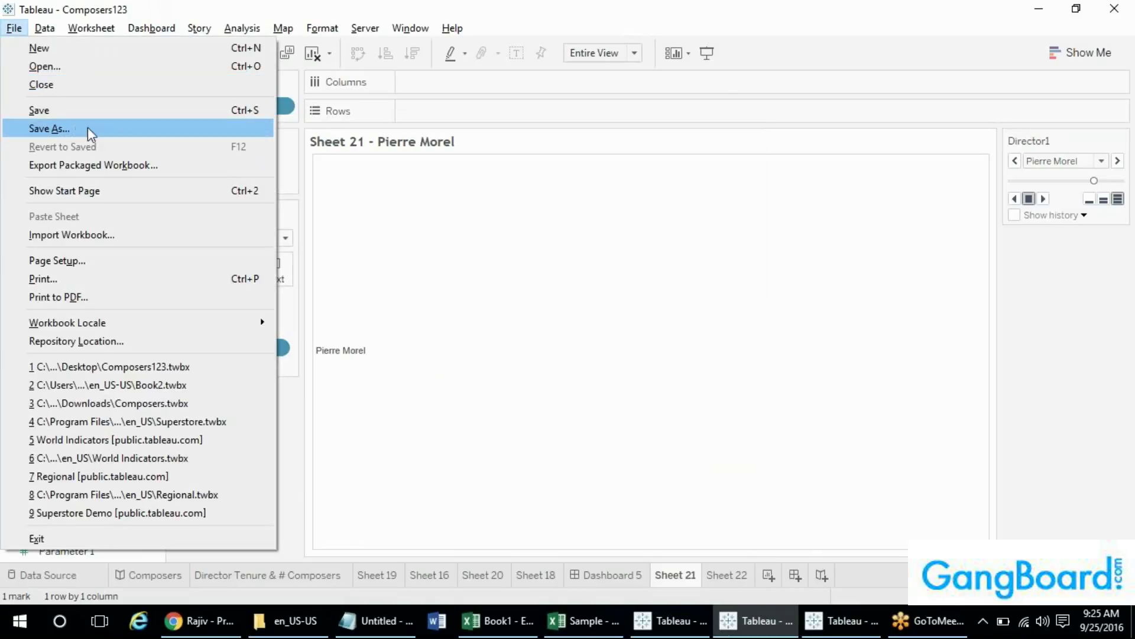
pyautogui.click(201, 621)
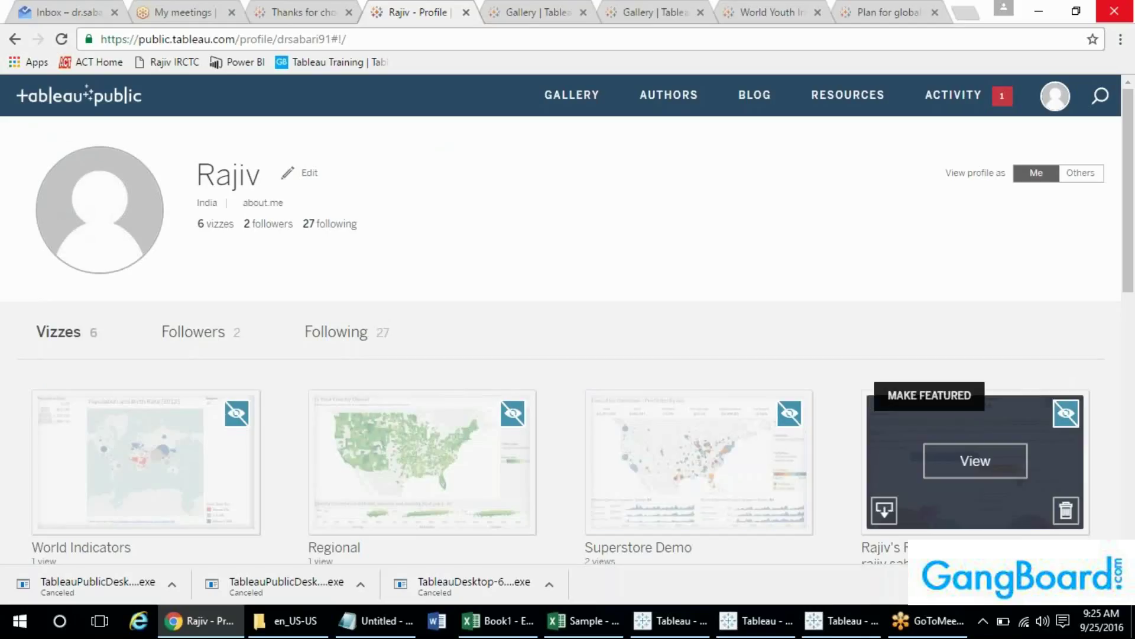
pyautogui.moveTo(1127, 284)
pyautogui.mouseDown()
pyautogui.moveTo(1127, 325)
pyautogui.moveTo(1130, 287)
pyautogui.mouseUp()
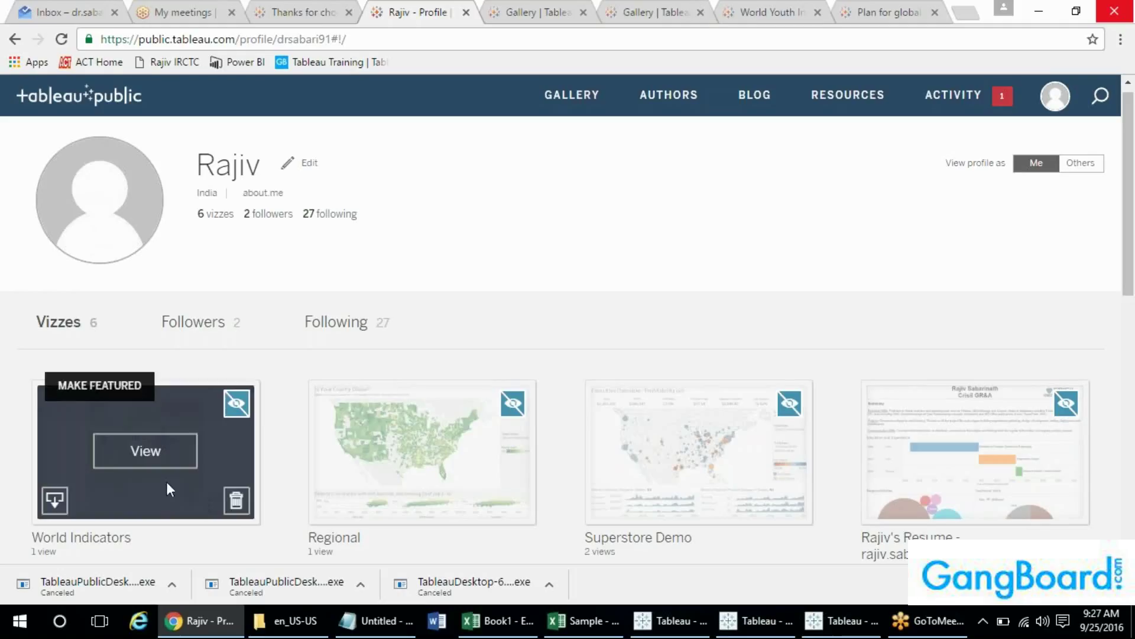
pyautogui.moveTo(473, 391)
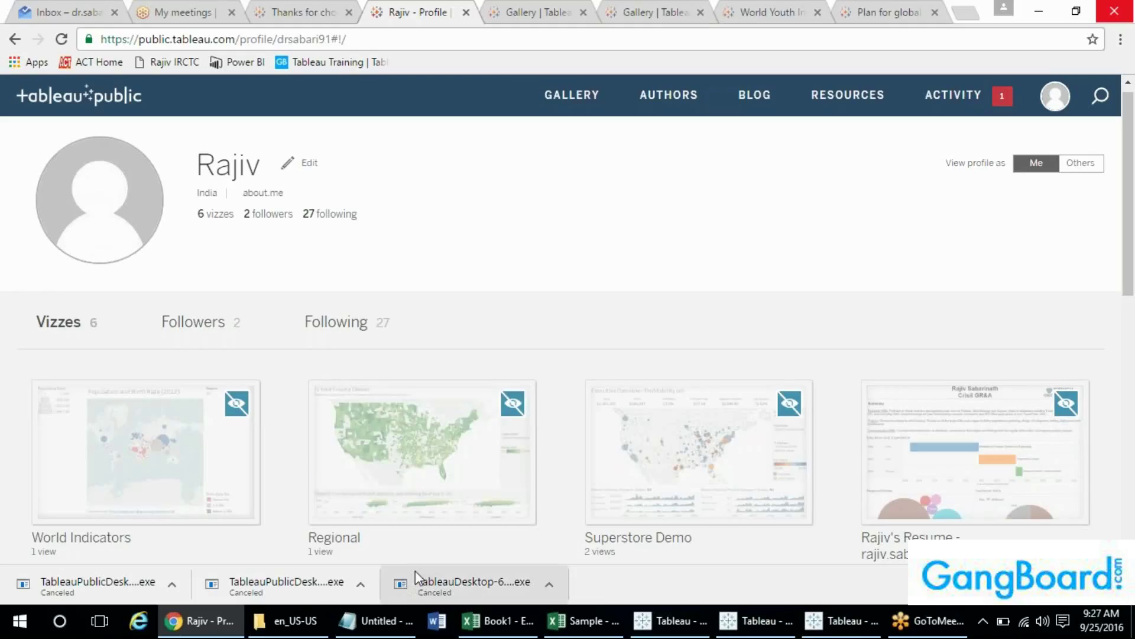
pyautogui.moveTo(385, 605)
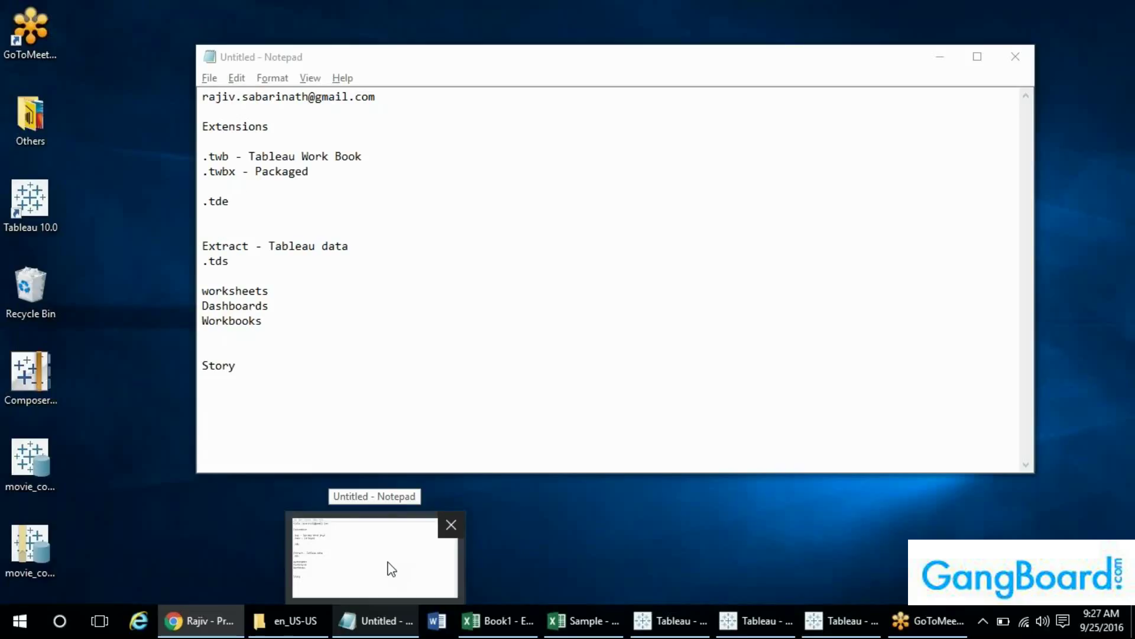
# - Add a new line 'CST' below Story in the Notepad notes, then minimize Chrome
pyautogui.click(391, 569)
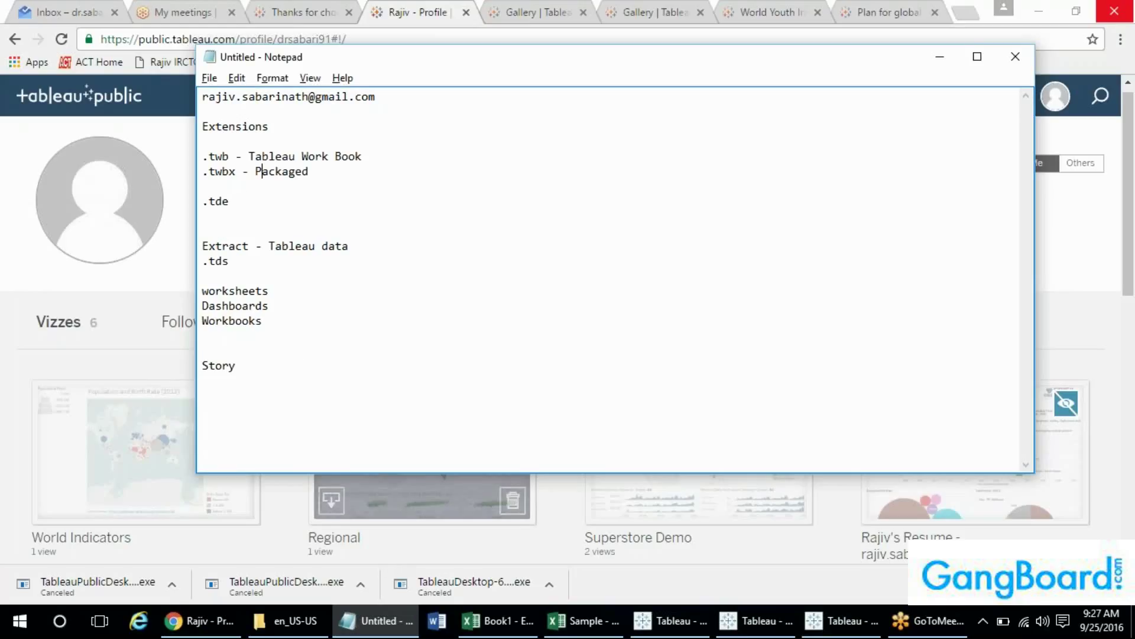
pyautogui.press('Return')
pyautogui.press('Return')
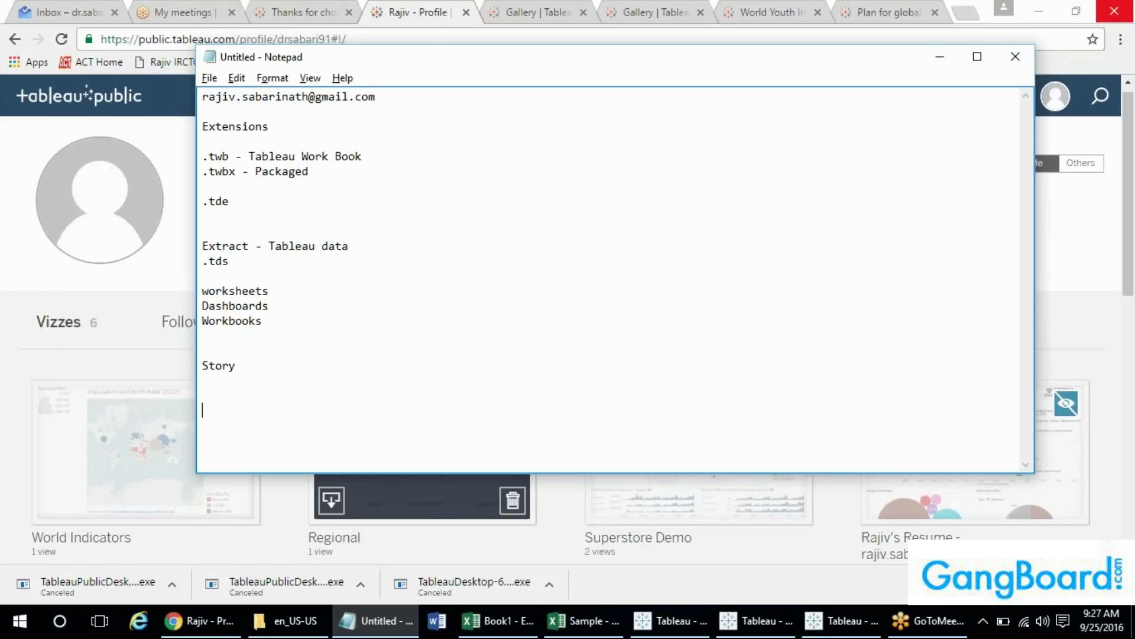
pyautogui.write('zcet')
pyautogui.press('BackSpace')
pyautogui.press('BackSpace')
pyautogui.press('BackSpace')
pyautogui.press('BackSpace')
pyautogui.write('CST')
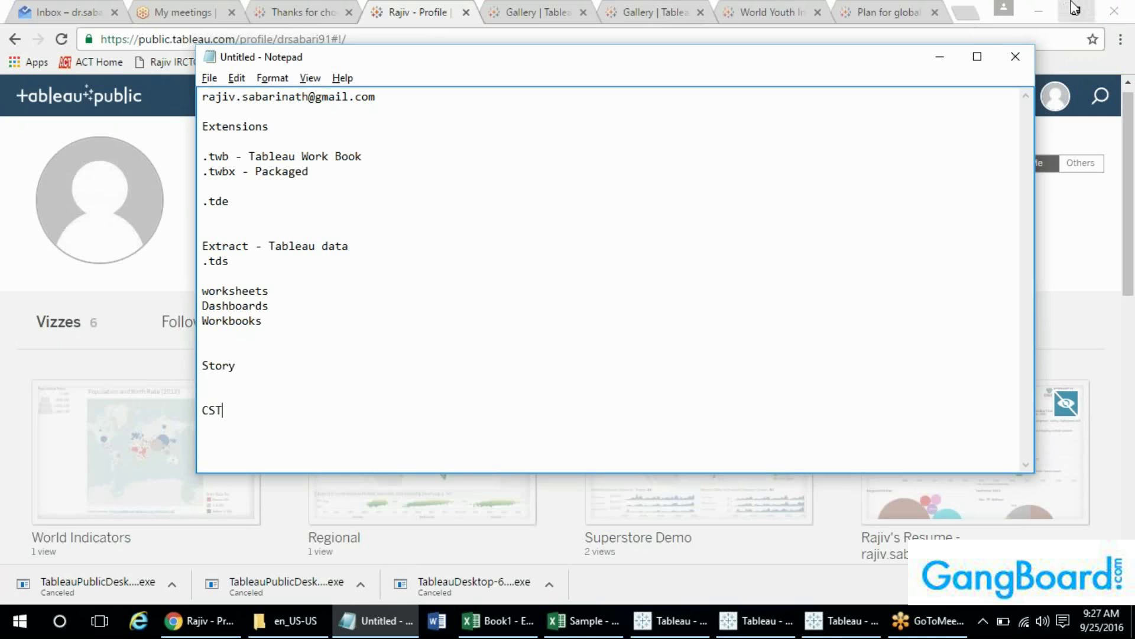
pyautogui.click(1042, 11)
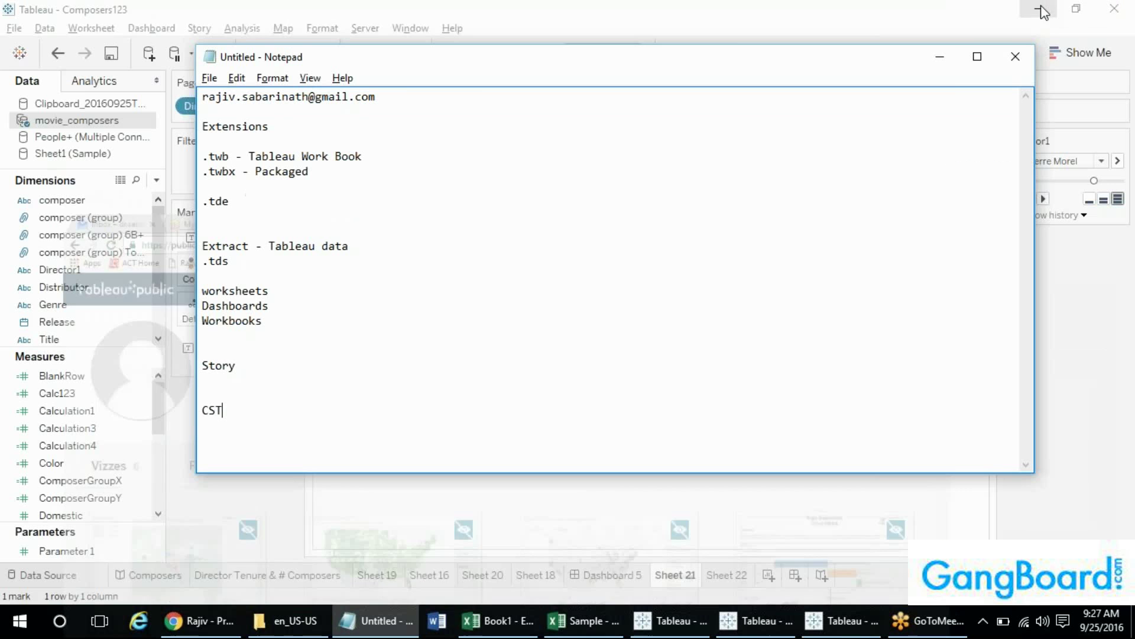
# - Search Google for 'cet to ist time' in a new tab to find the CET–IST offset
pyautogui.click(178, 635)
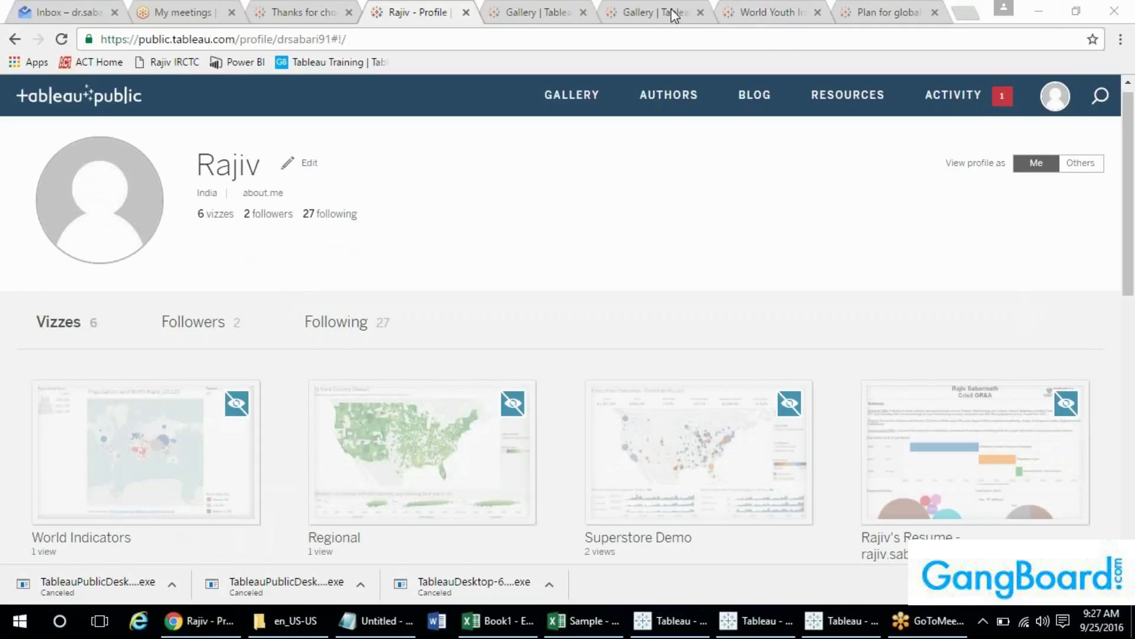
pyautogui.click(964, 14)
pyautogui.write('CET to')
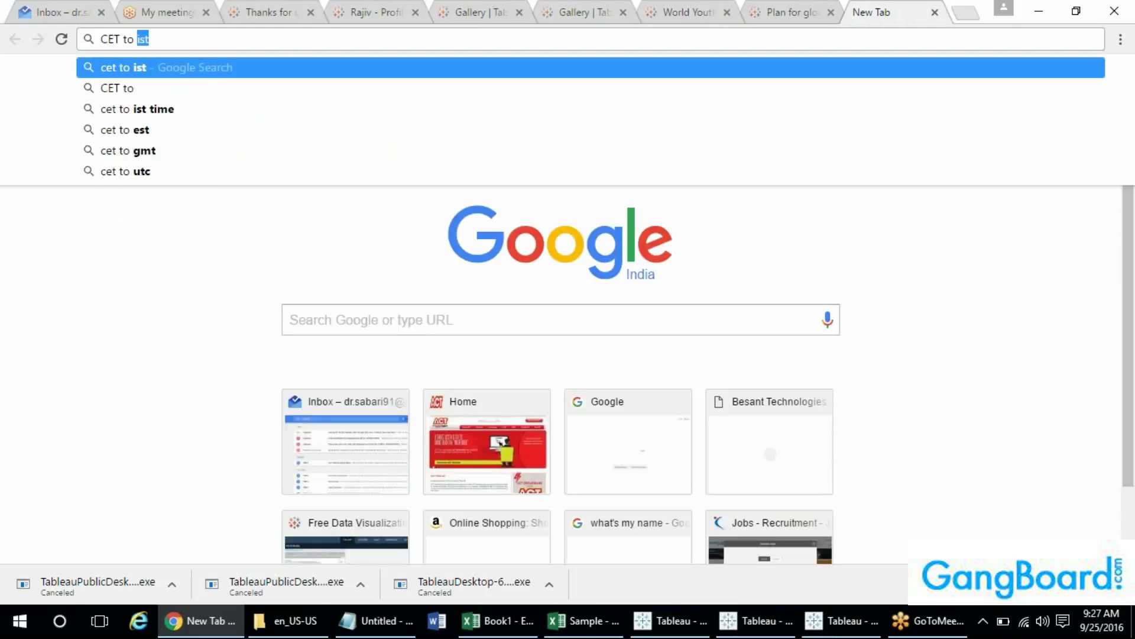
pyautogui.press('Down')
pyautogui.press('Down')
pyautogui.press('Return')
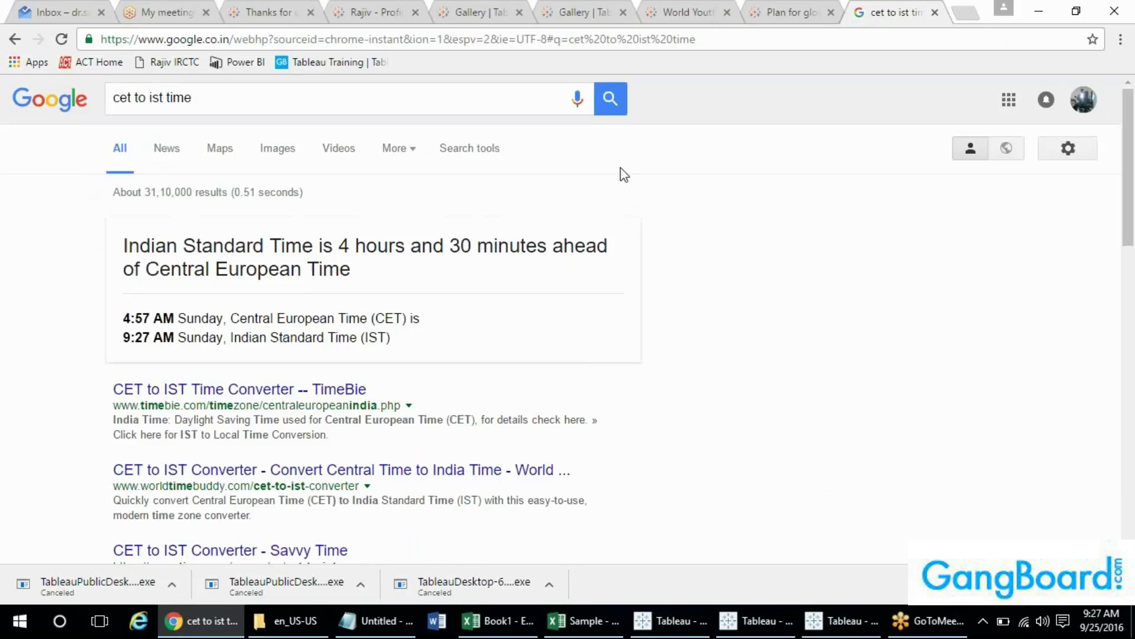
# - Open the worldtimebuddy CET to IST converter and remove its Hyderabad row
pyautogui.click(257, 470)
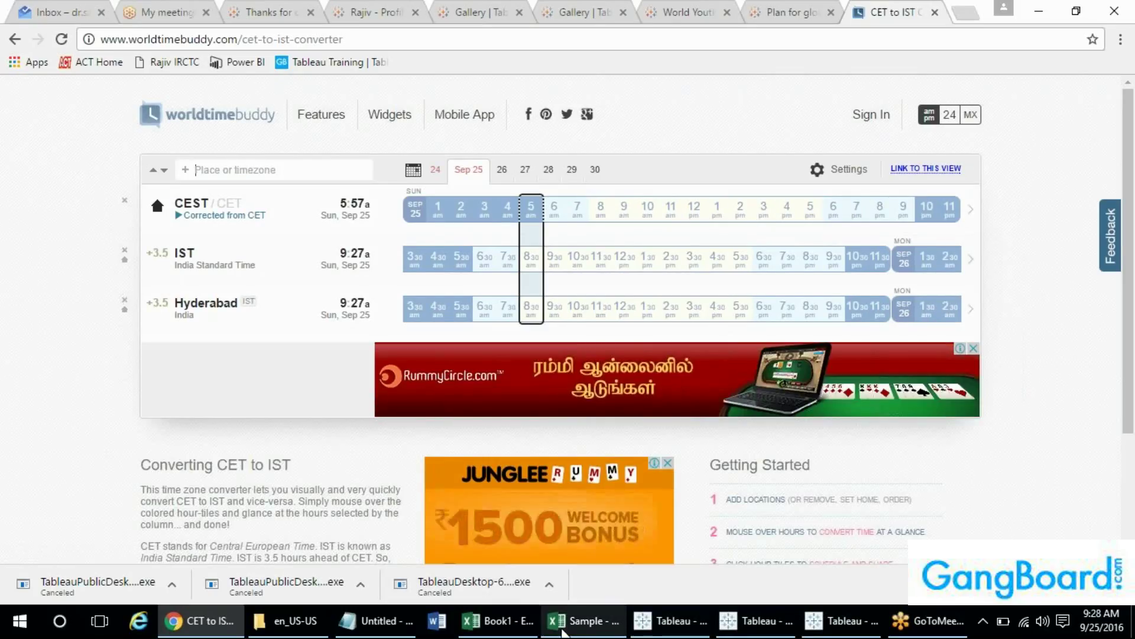
pyautogui.moveTo(392, 621)
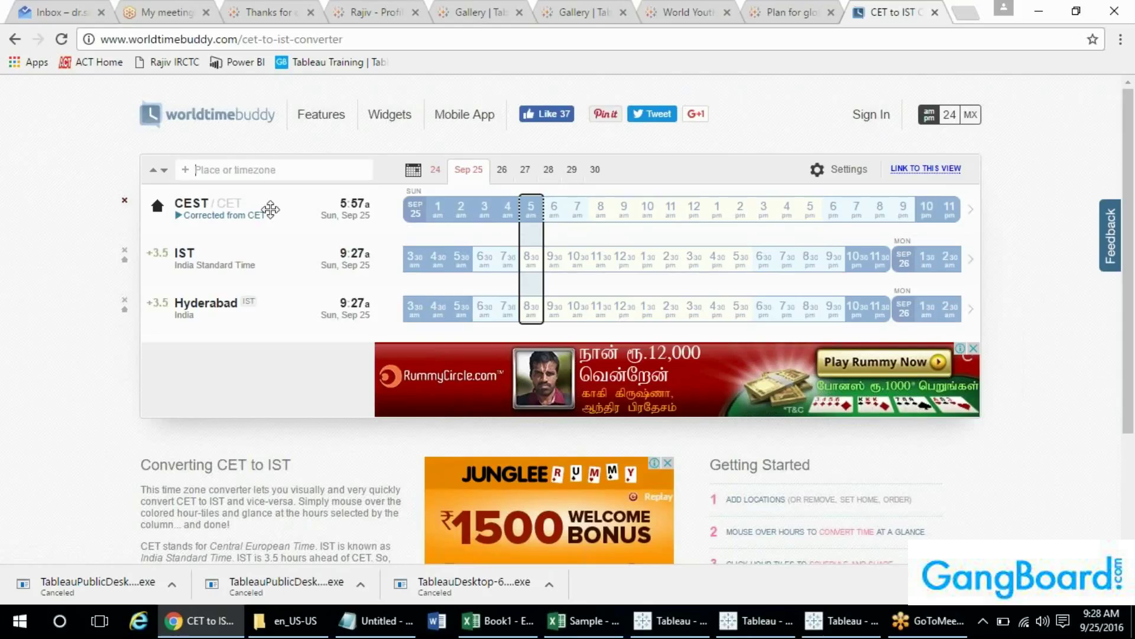
pyautogui.click(124, 300)
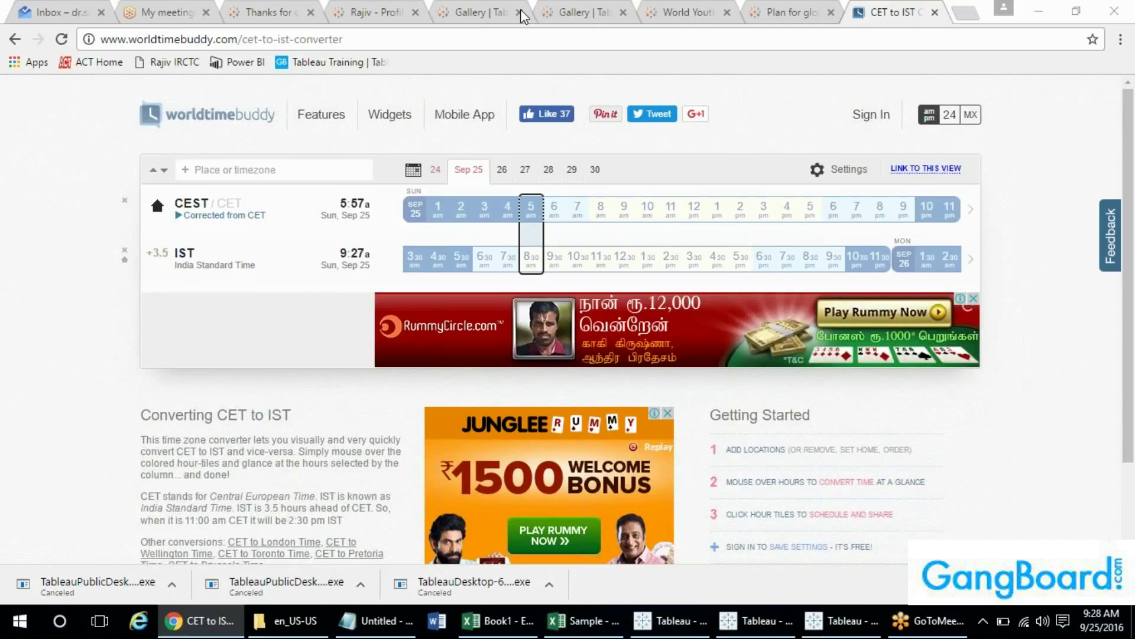
# - Glance at the converter, then reload the Inbox tab with F5 and dismiss the cancelled-downloads bar
pyautogui.click(54, 11)
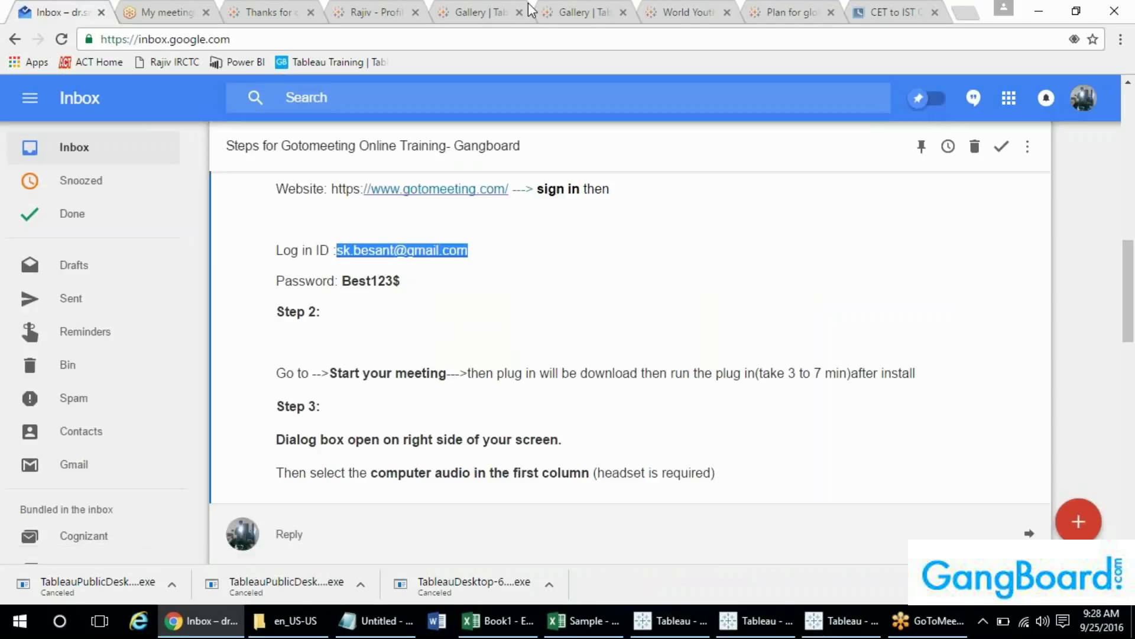
pyautogui.moveTo(1130, 300); pyautogui.dragTo(1130, 143)
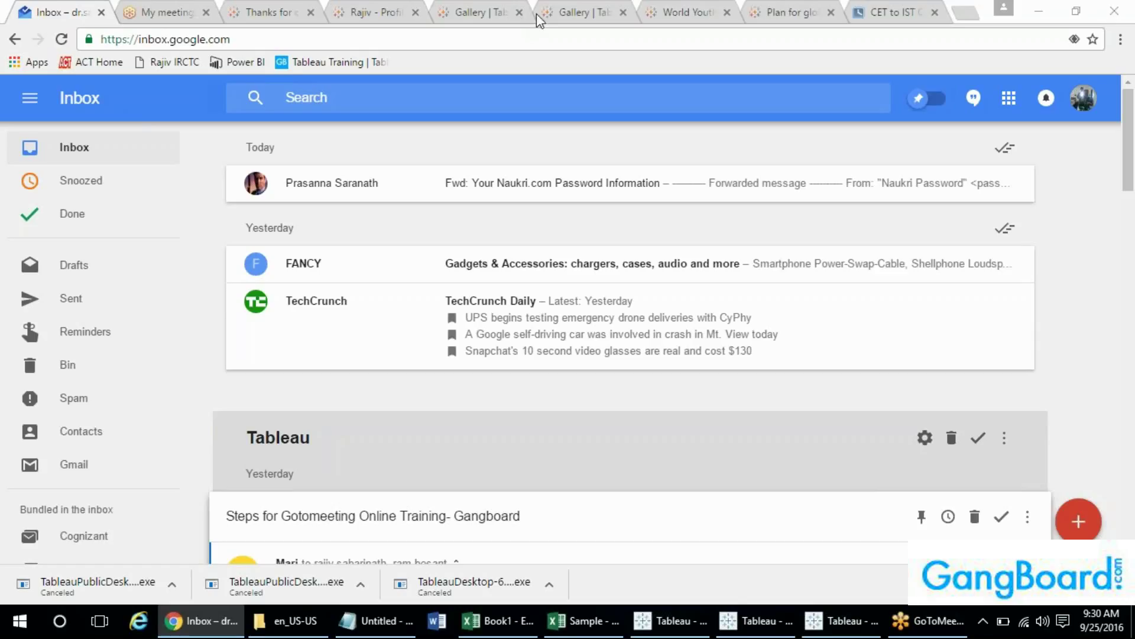
pyautogui.click(895, 10)
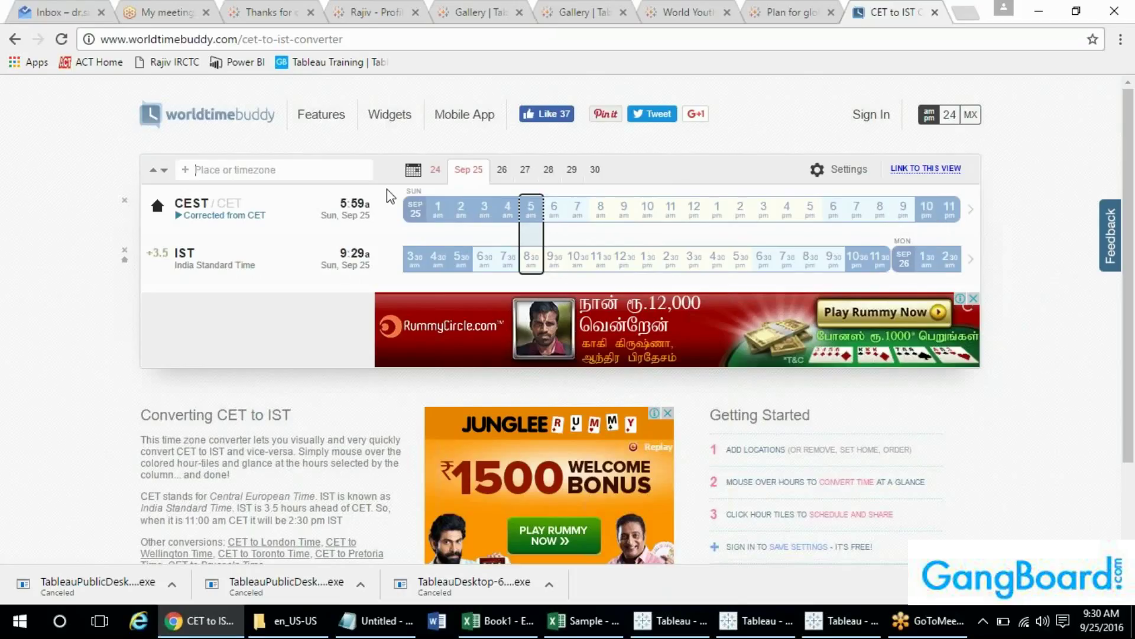
pyautogui.click(69, 8)
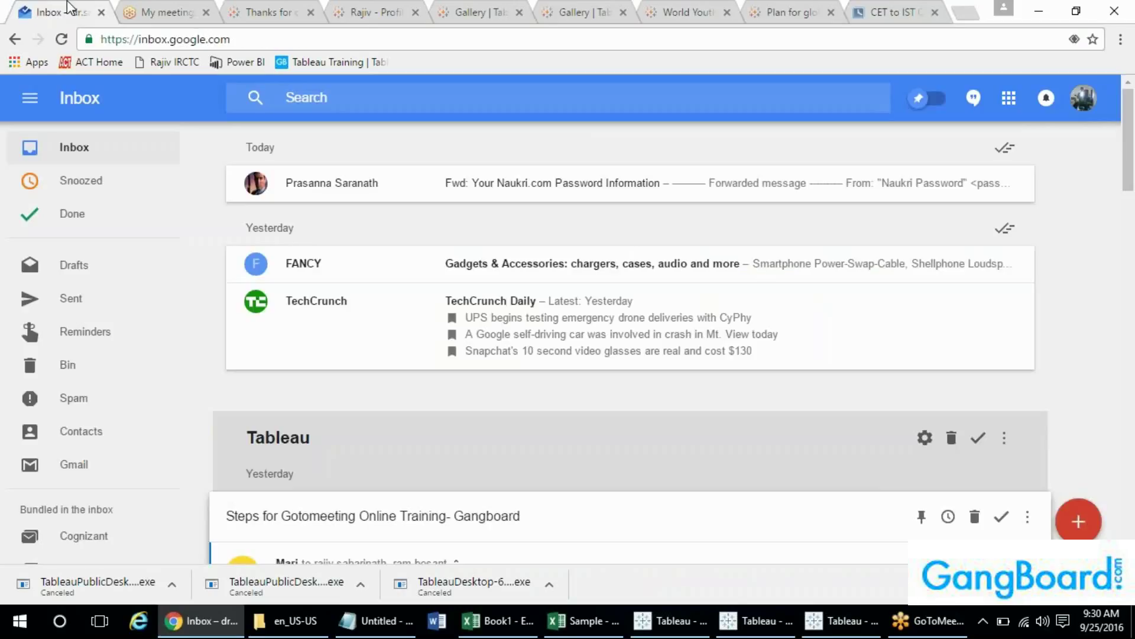
pyautogui.press('F5')
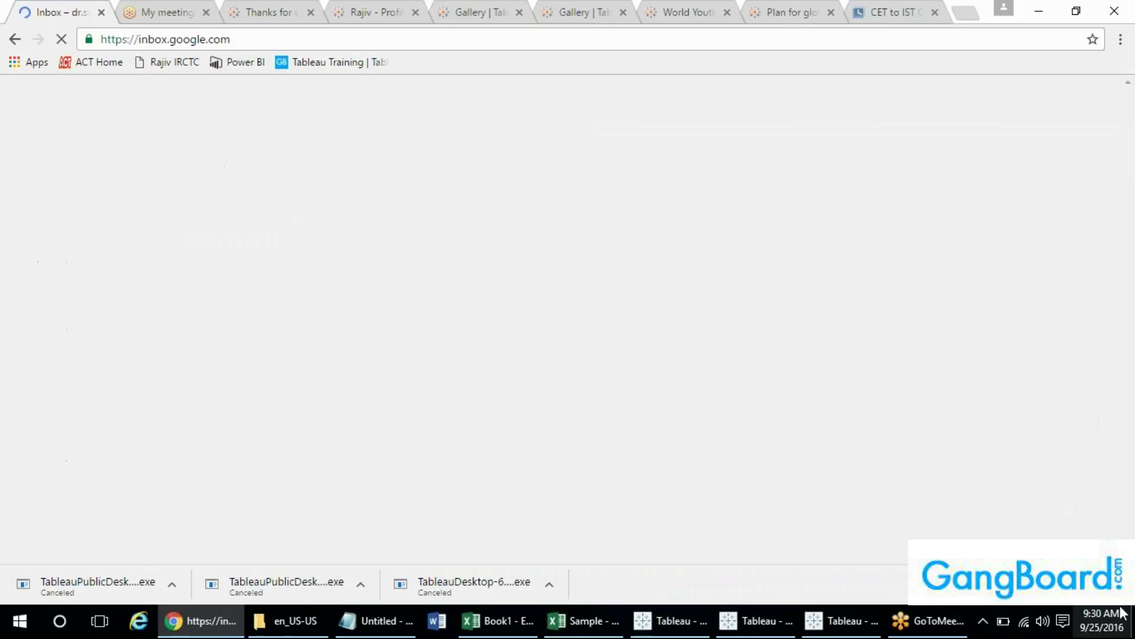
pyautogui.click(1122, 584)
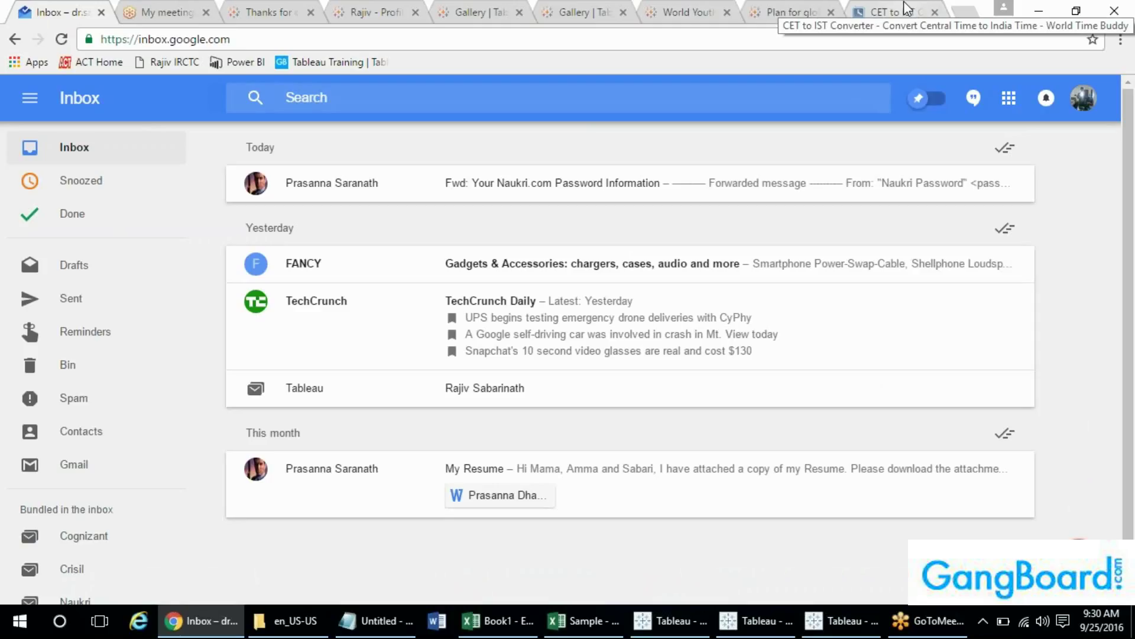
# - In Notepad, delete the old notes from Extensions down to CST, keeping the e-mail line
pyautogui.click(368, 622)
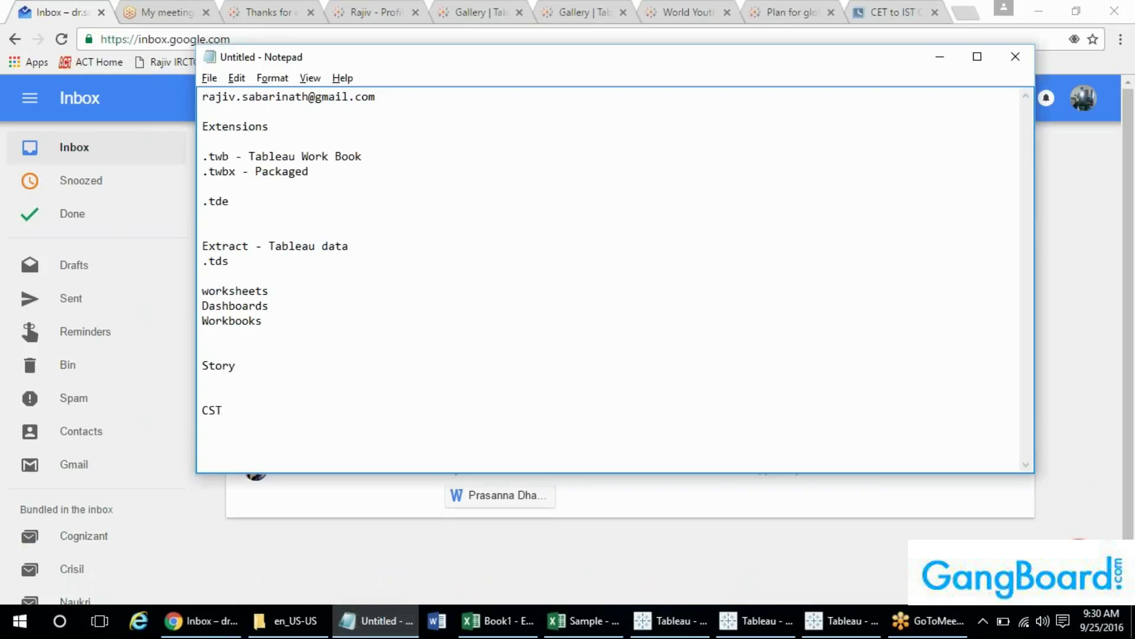
pyautogui.moveTo(376, 66); pyautogui.dragTo(559, 193)
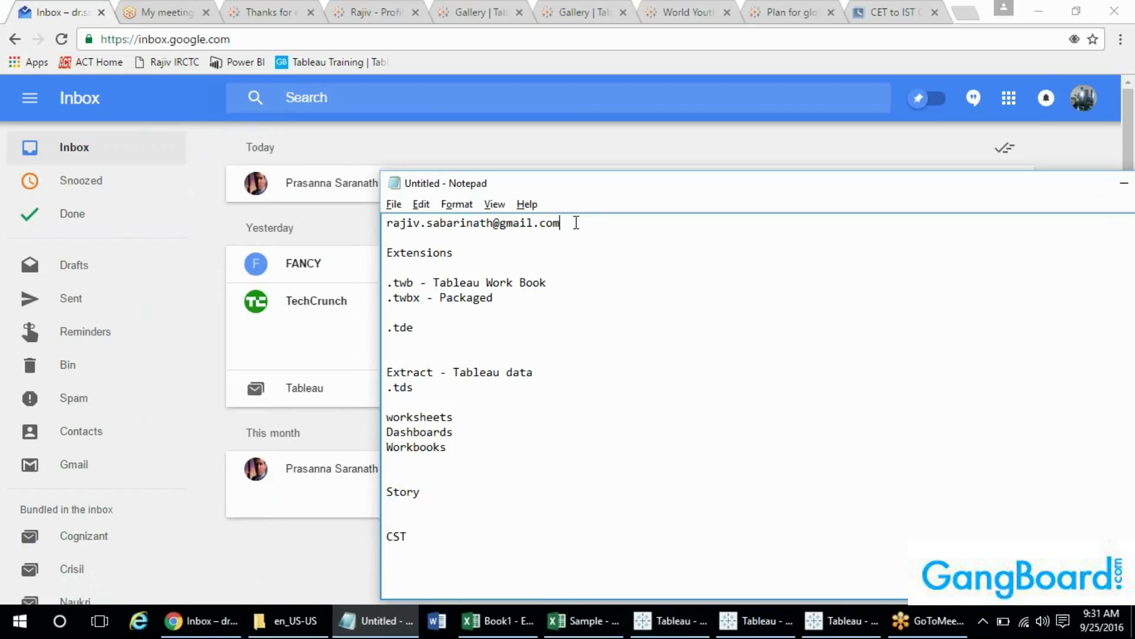
pyautogui.hotkey('shift', 'Down')
pyautogui.hotkey('shift', 'Down')
pyautogui.hotkey('shift', 'Down')
pyautogui.hotkey('shift', 'Down')
pyautogui.hotkey('shift', 'Down')
pyautogui.hotkey('shift', 'Down')
pyautogui.hotkey('shift', 'Down')
pyautogui.hotkey('shift', 'Down')
pyautogui.hotkey('shift', 'Down')
pyautogui.hotkey('shift', 'Down')
pyautogui.hotkey('shift', 'Down')
pyautogui.hotkey('shift', 'Down')
pyautogui.hotkey('shift', 'Down')
pyautogui.hotkey('shift', 'Down')
pyautogui.hotkey('shift', 'Down')
pyautogui.hotkey('shift', 'Down')
pyautogui.hotkey('shift', 'Down')
pyautogui.hotkey('shift', 'Down')
pyautogui.hotkey('shift', 'Down')
pyautogui.hotkey('shift', 'Down')
pyautogui.press('Down')
pyautogui.press('Left')
pyautogui.hotkey('shift', 'Up')
pyautogui.hotkey('shift', 'Up')
pyautogui.hotkey('shift', 'Up')
pyautogui.hotkey('shift', 'Up')
pyautogui.hotkey('shift', 'Up')
pyautogui.hotkey('shift', 'Up')
pyautogui.hotkey('shift', 'Up')
pyautogui.hotkey('shift', 'Up')
pyautogui.hotkey('shift', 'Up')
pyautogui.hotkey('shift', 'Up')
pyautogui.hotkey('shift', 'Up')
pyautogui.hotkey('shift', 'Up')
pyautogui.hotkey('shift', 'Up')
pyautogui.hotkey('shift', 'Up')
pyautogui.hotkey('shift', 'Up')
pyautogui.hotkey('shift', 'Up')
pyautogui.hotkey('shift', 'Up')
pyautogui.hotkey('shift', 'Up')
pyautogui.hotkey('shift', 'Up')
pyautogui.hotkey('shift', 'Up')
pyautogui.hotkey('shift', 'Up')
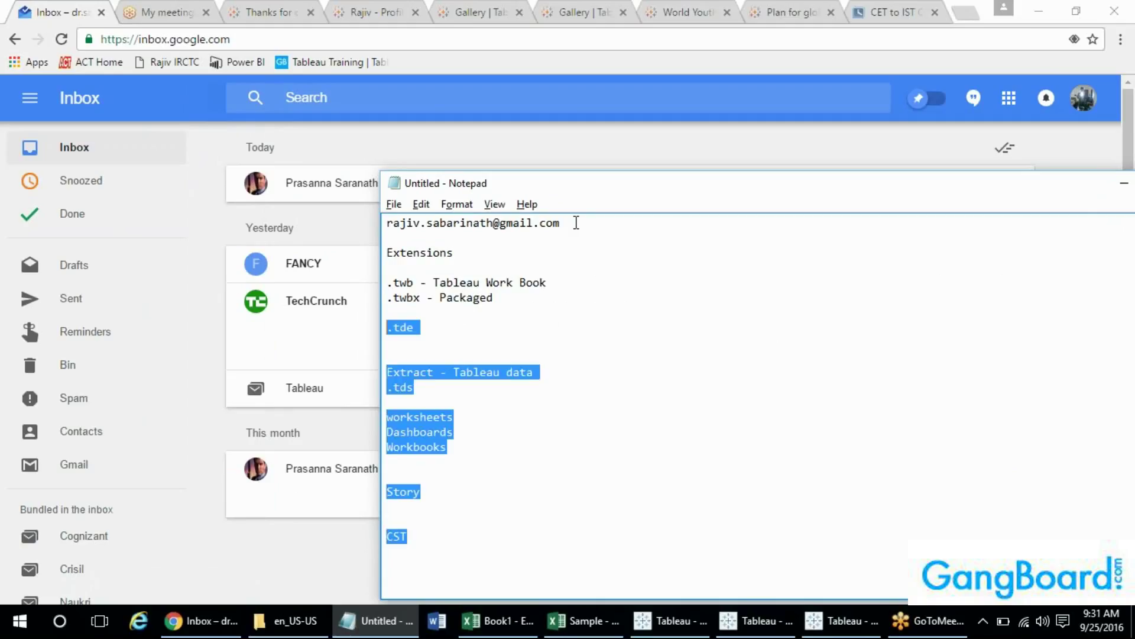
pyautogui.hotkey('shift', 'Down')
pyautogui.press('Delete')
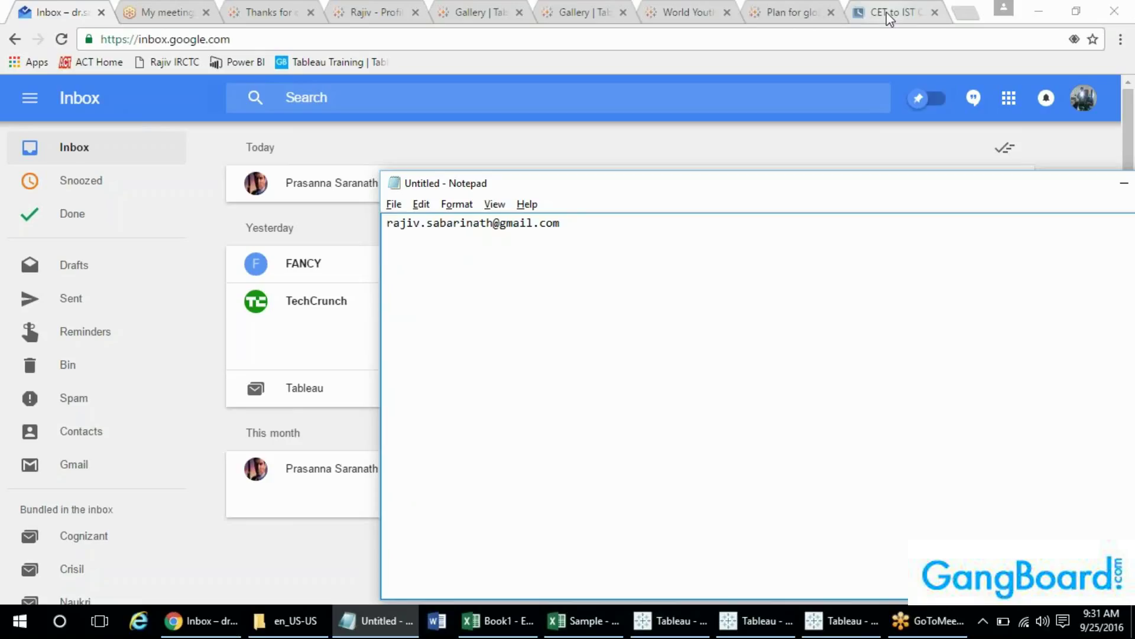
# - Compare CET and IST times by alternating between the converter and Inbox tabs, ending on Inbox
pyautogui.click(890, 19)
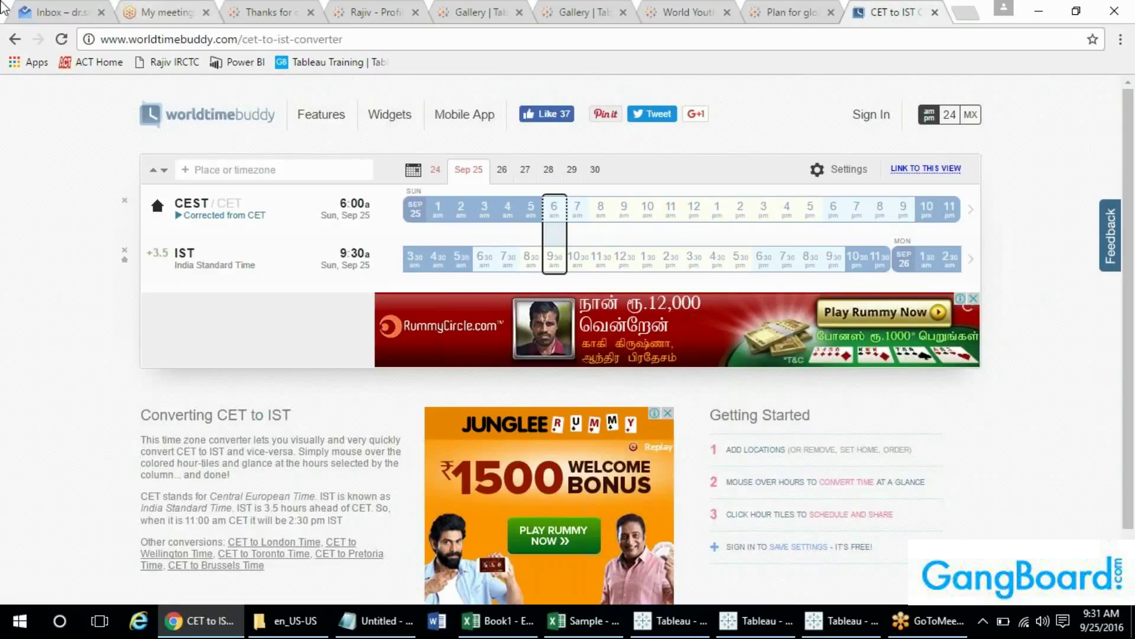
pyautogui.click(83, 8)
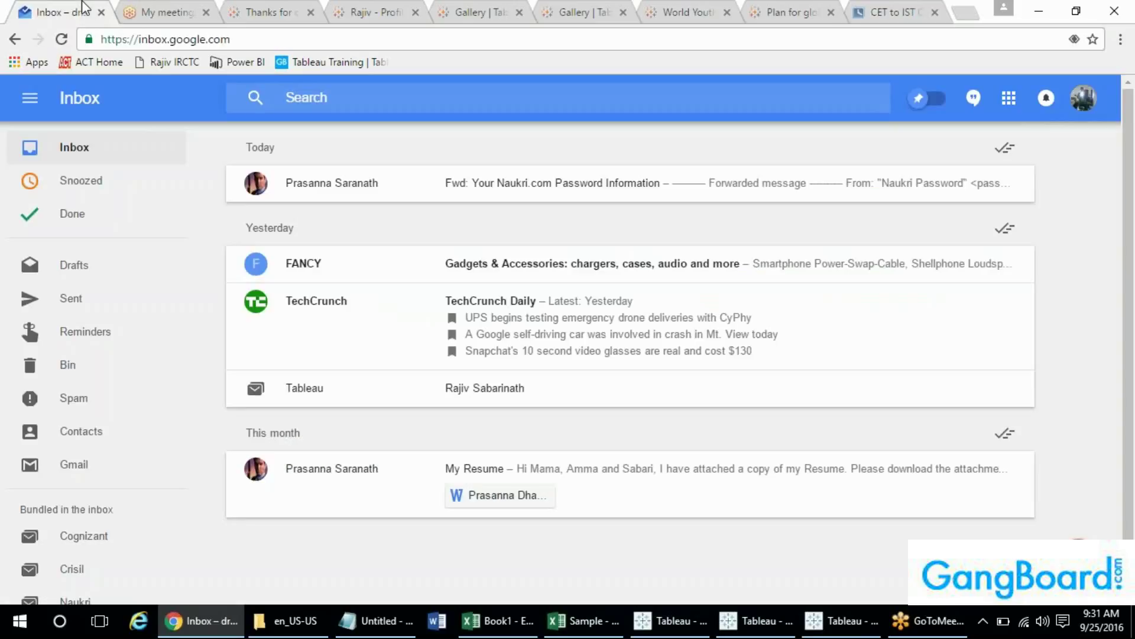
pyautogui.click(909, 9)
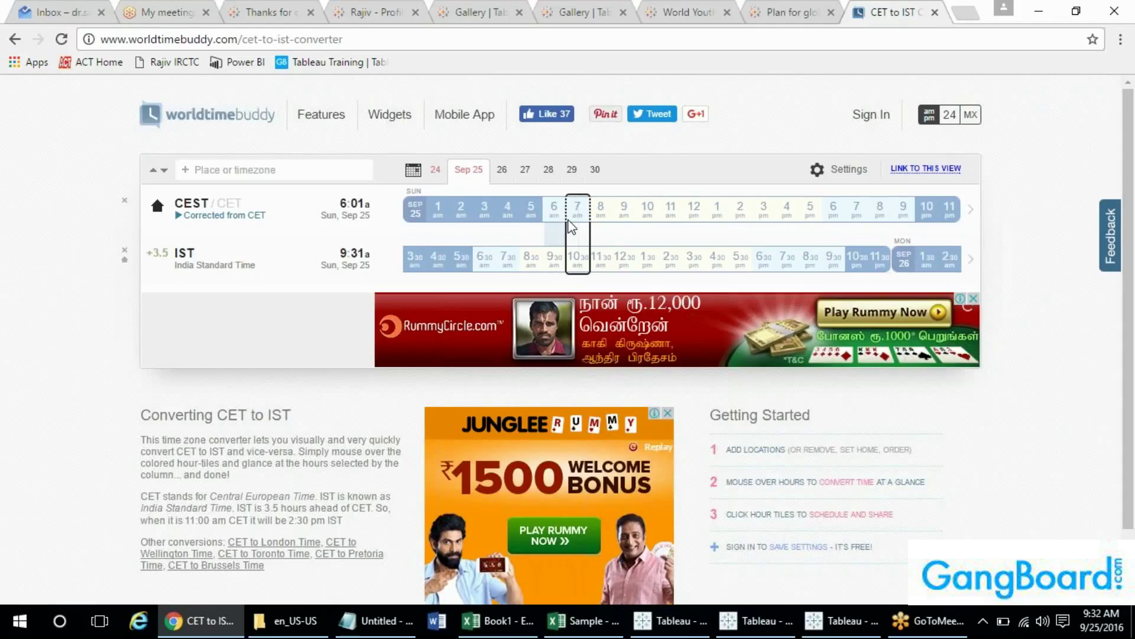
pyautogui.click(47, 12)
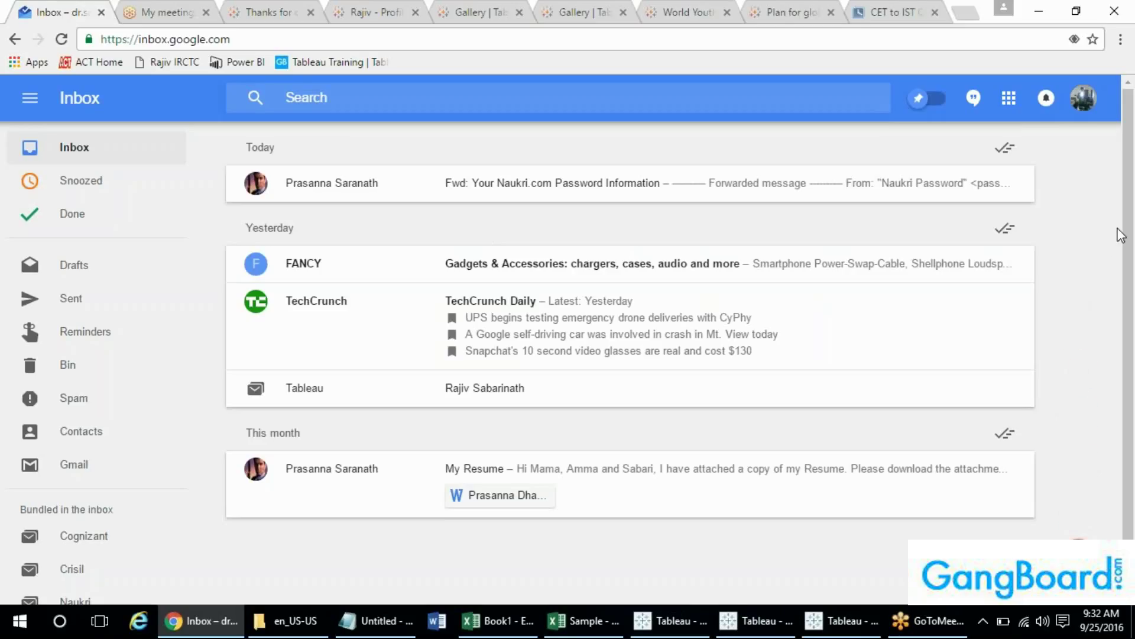
pyautogui.click(897, 10)
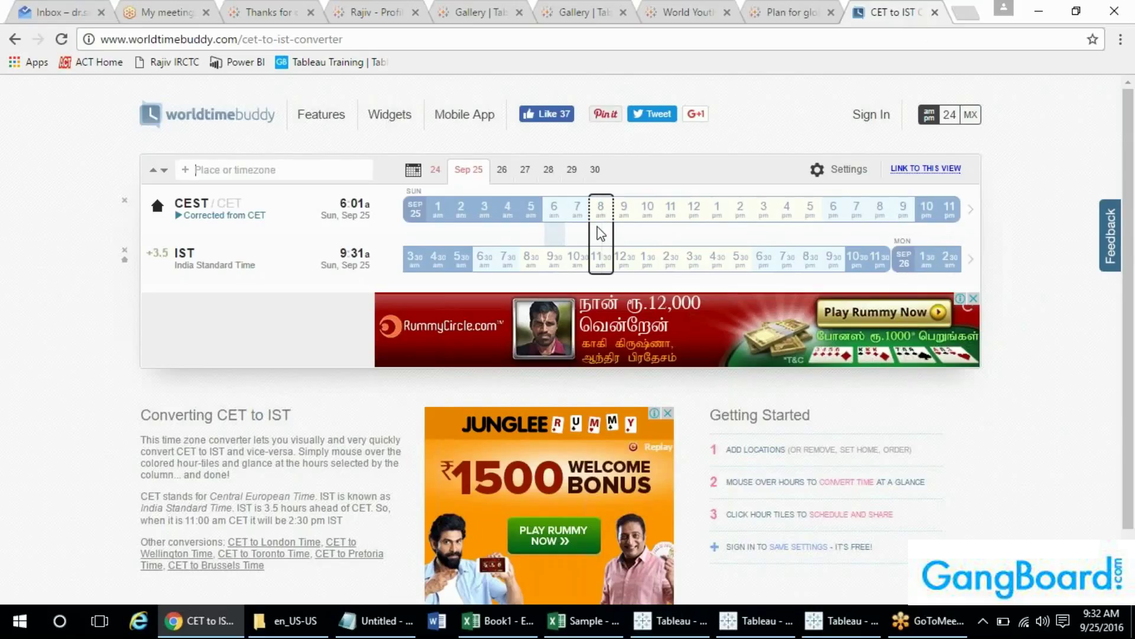
pyautogui.click(59, 12)
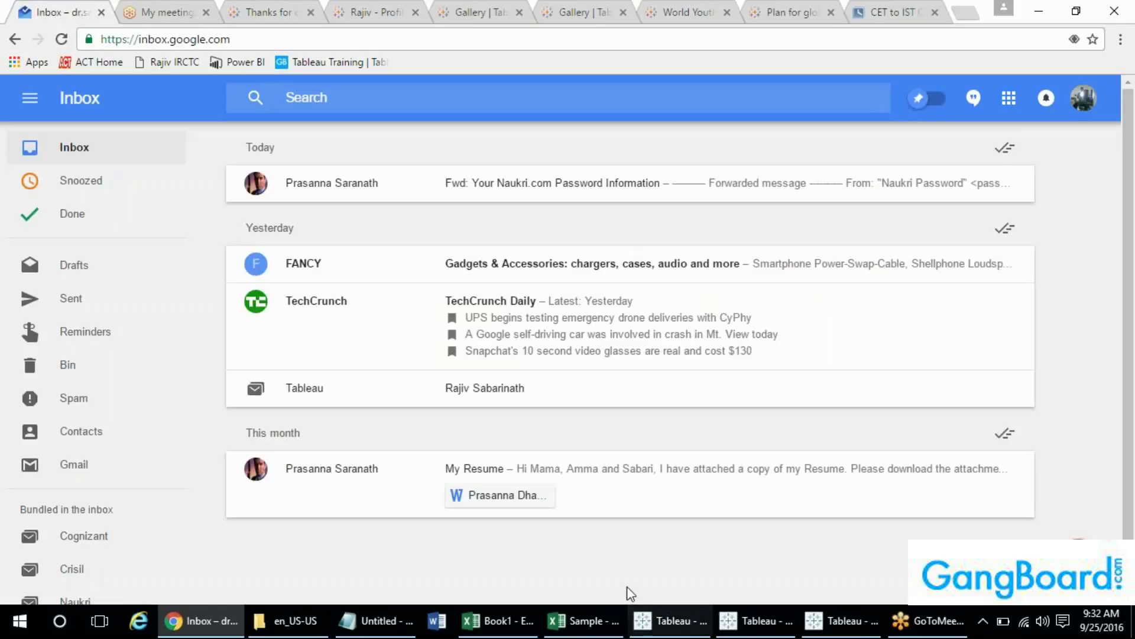
# - Bring the Notepad note with the e-mail address forward, then refocus Chrome
pyautogui.click(376, 620)
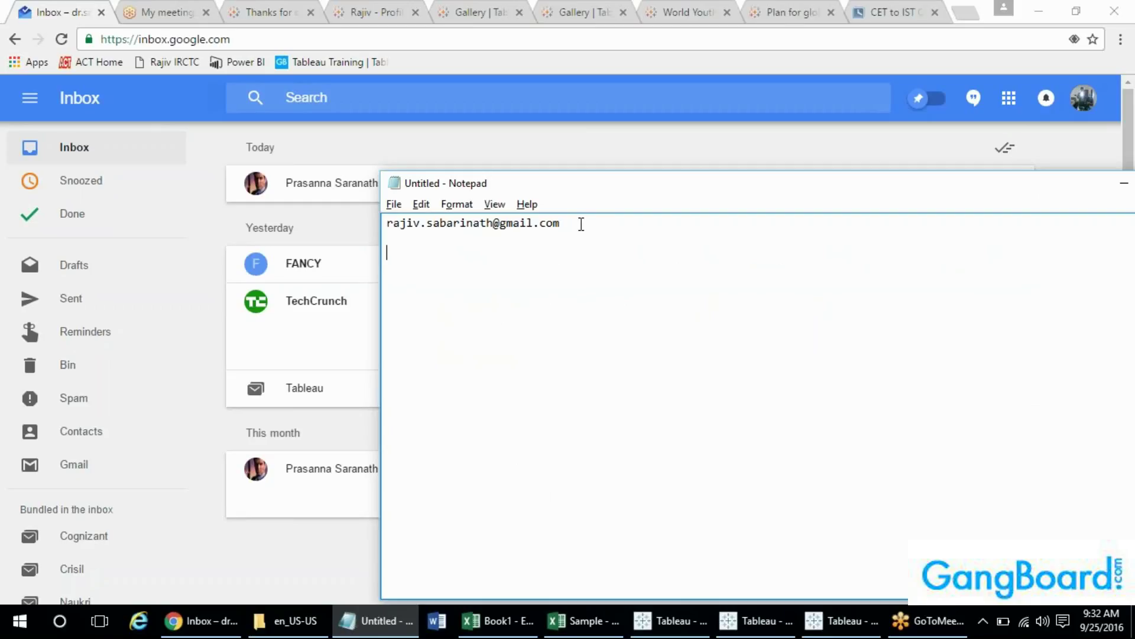
pyautogui.click(522, 20)
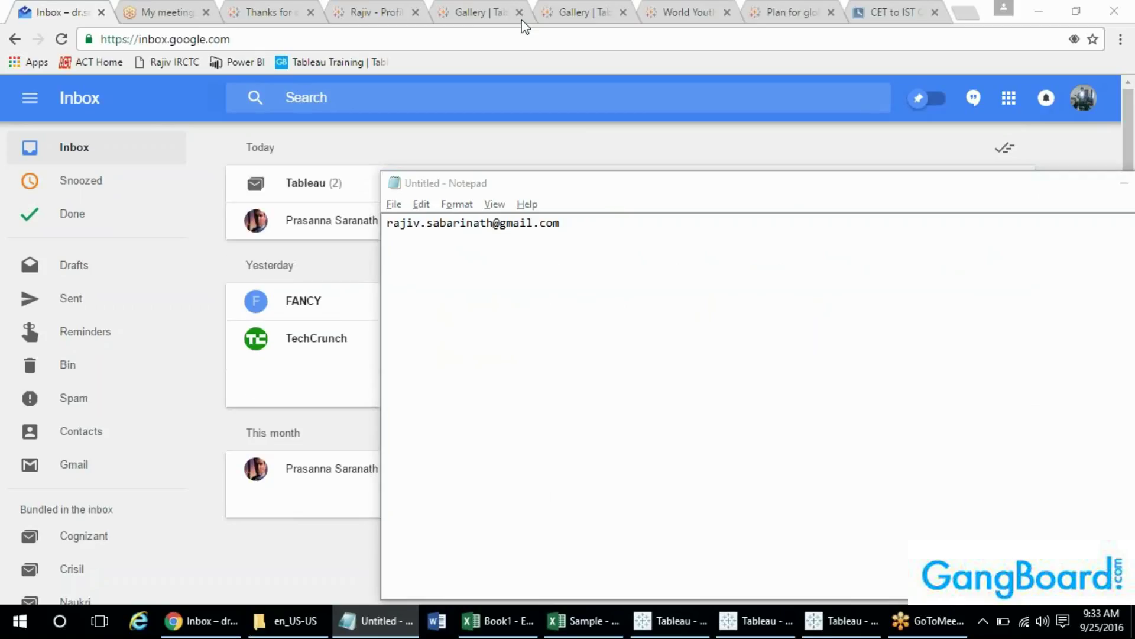
# - Read the 8am–17h CST availability in the forwarded Tableau training email, then return to the converter
pyautogui.click(329, 177)
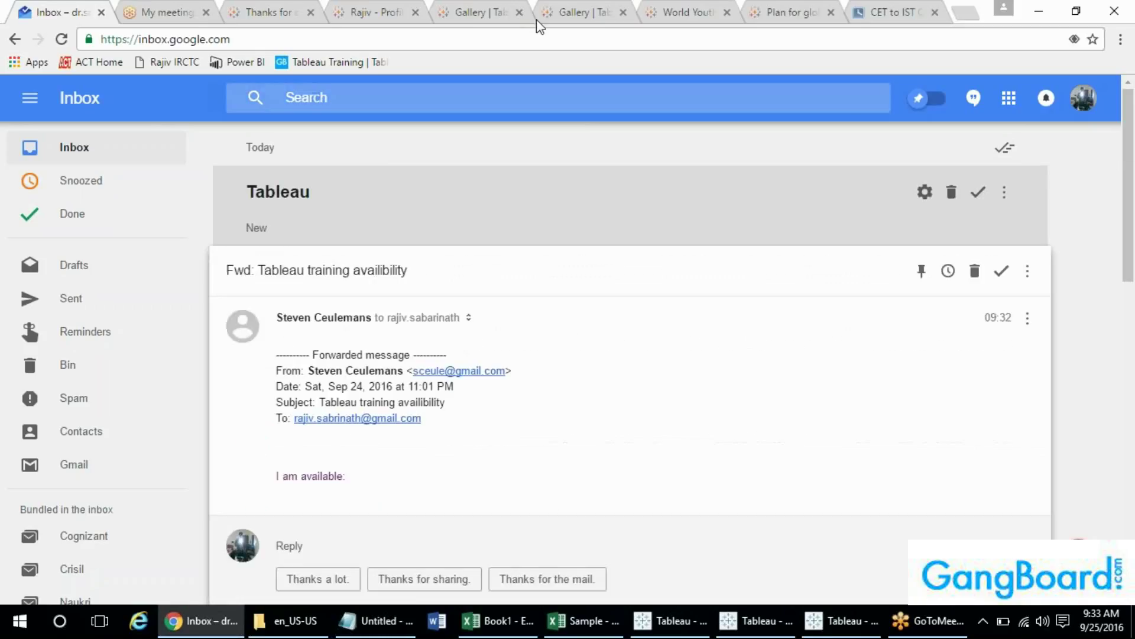
pyautogui.scroll(-3, 1130, 213)
pyautogui.moveTo(1129, 219); pyautogui.dragTo(1129, 239)
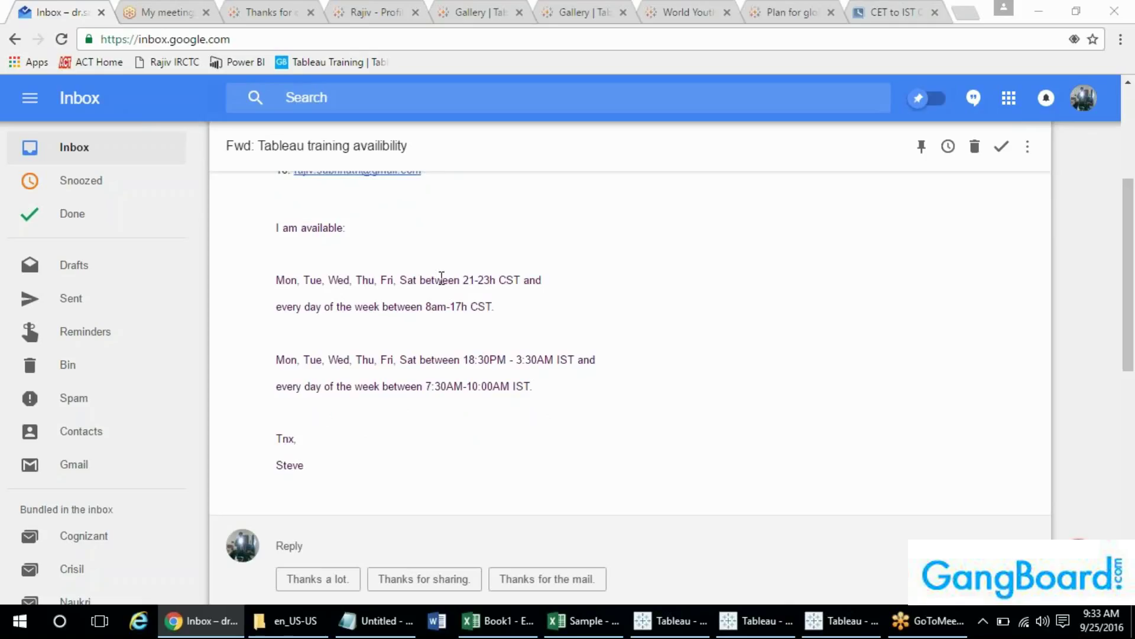
pyautogui.moveTo(396, 307); pyautogui.dragTo(490, 316)
pyautogui.click(497, 311)
pyautogui.click(903, 11)
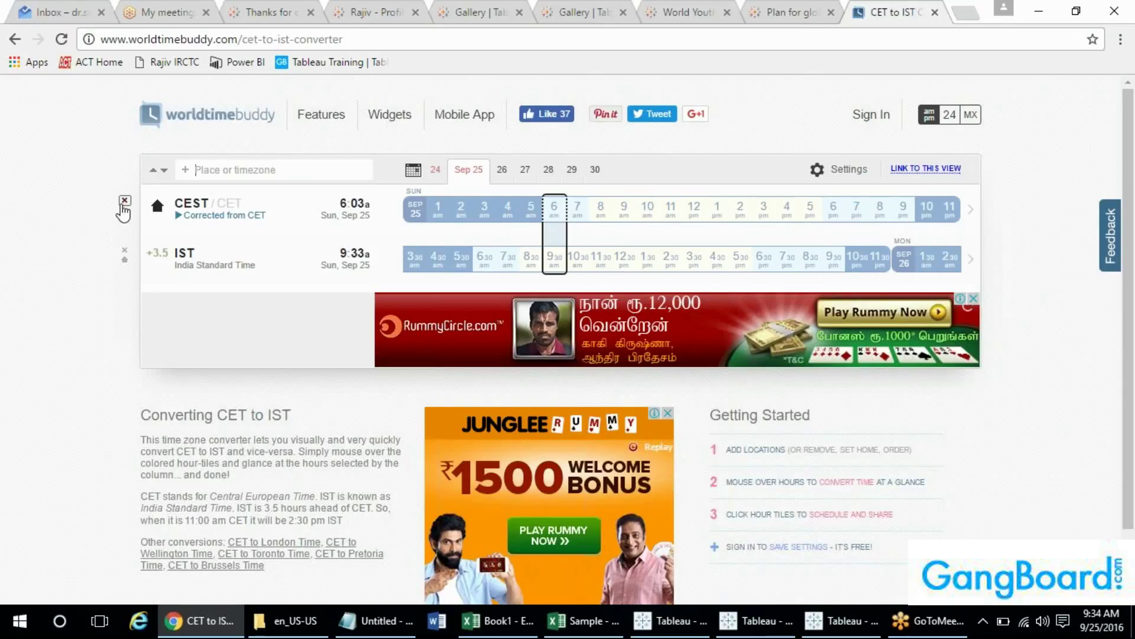
# - Replace the CEST row with US Central Time and make CDT the home time zone
pyautogui.click(123, 201)
pyautogui.click(211, 172)
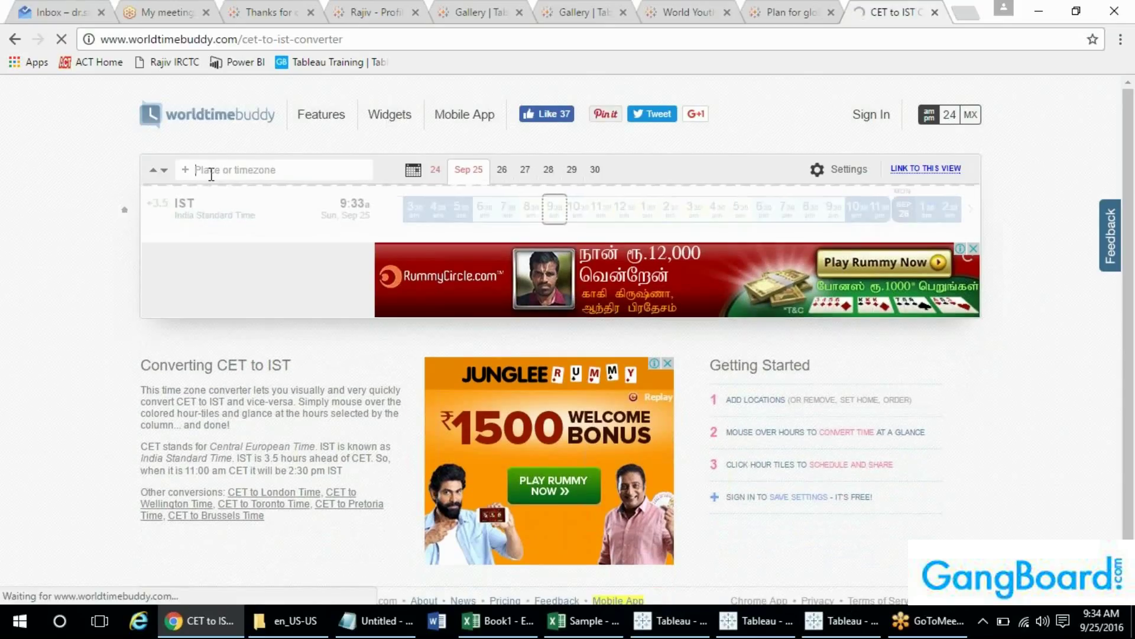
pyautogui.write('CST')
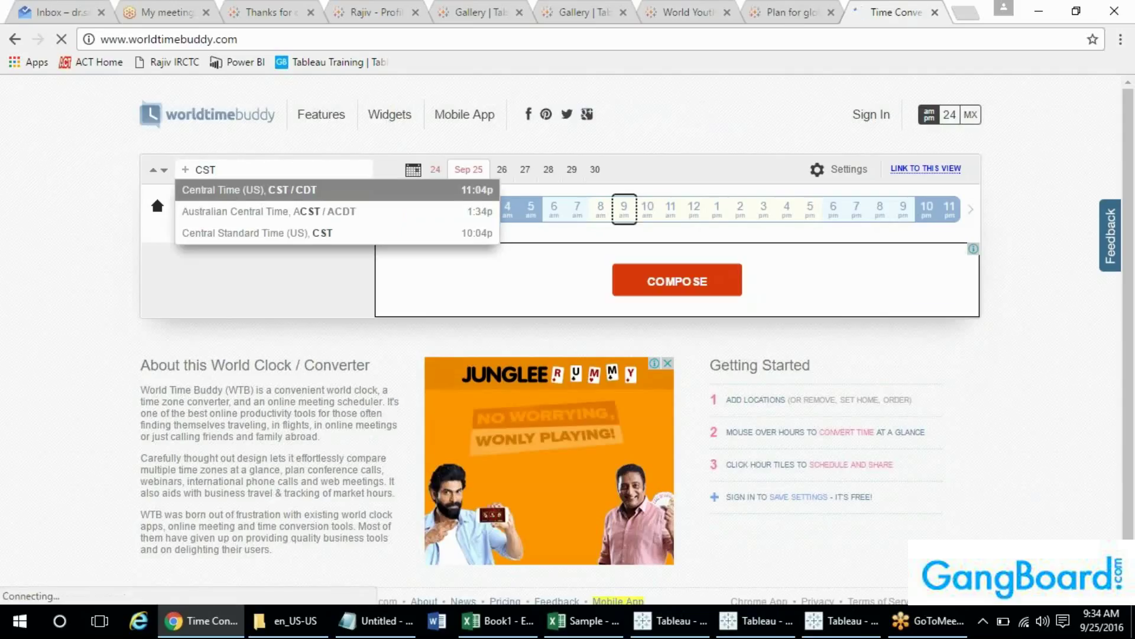
pyautogui.click(253, 195)
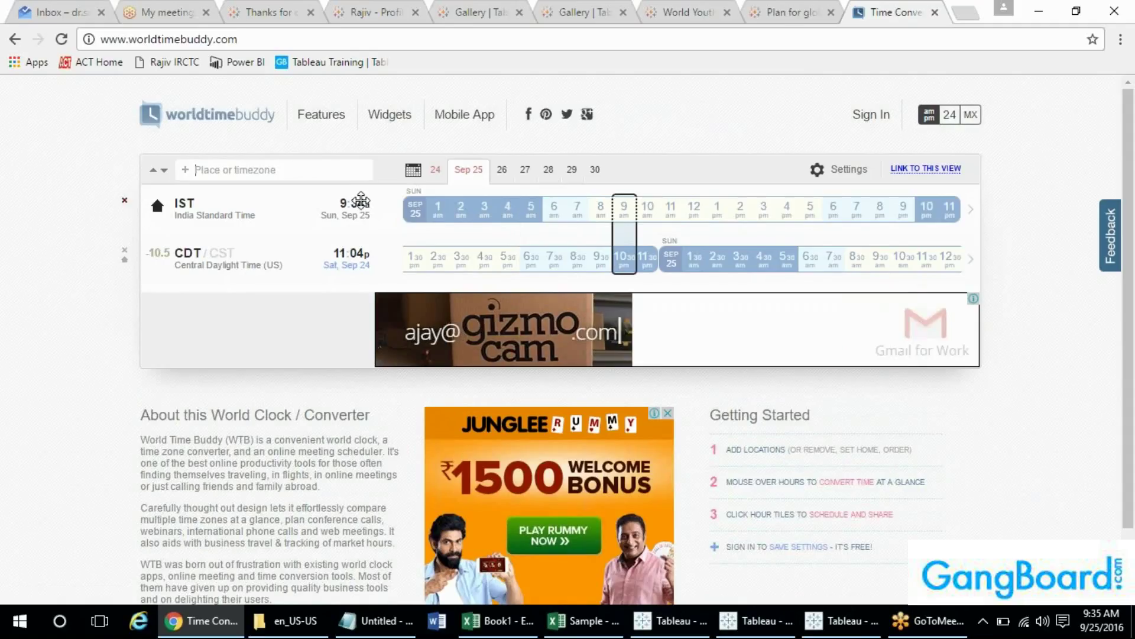
pyautogui.click(124, 259)
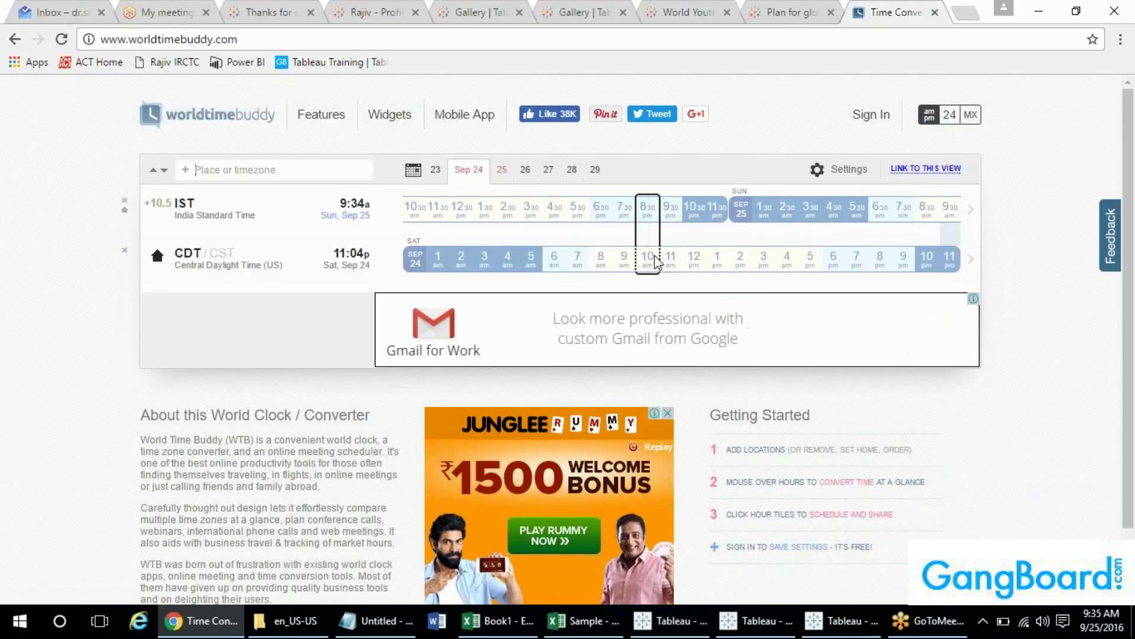
# - Try trial selections around 10 am CDT on the time grid, then clear them
pyautogui.click(655, 260)
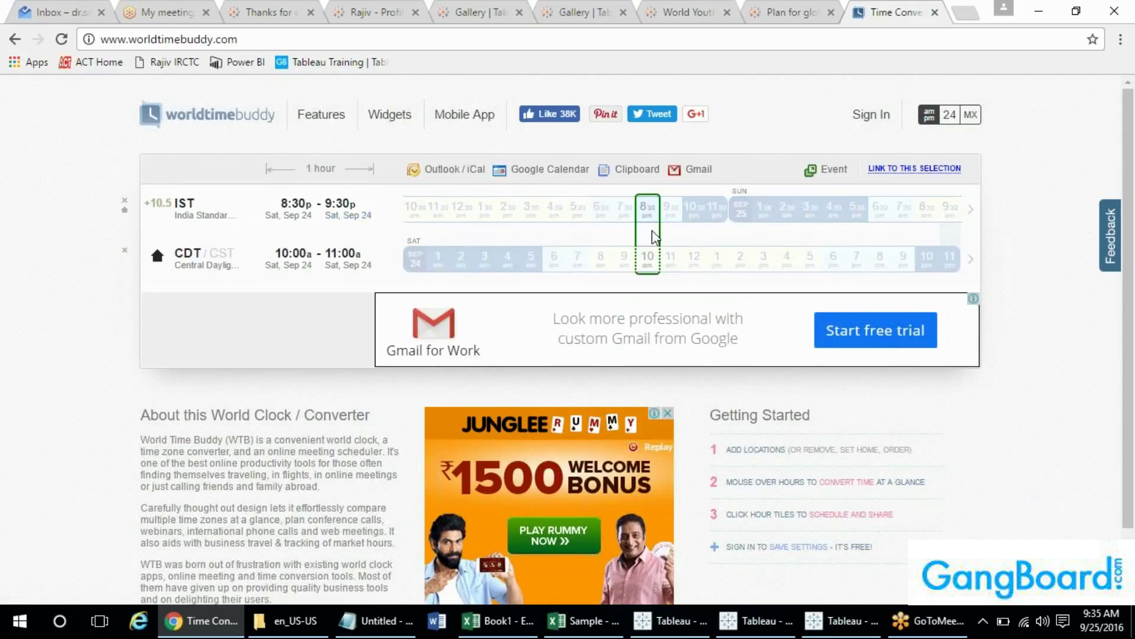
pyautogui.click(652, 230)
pyautogui.click(652, 230)
pyautogui.moveTo(658, 230); pyautogui.dragTo(711, 239)
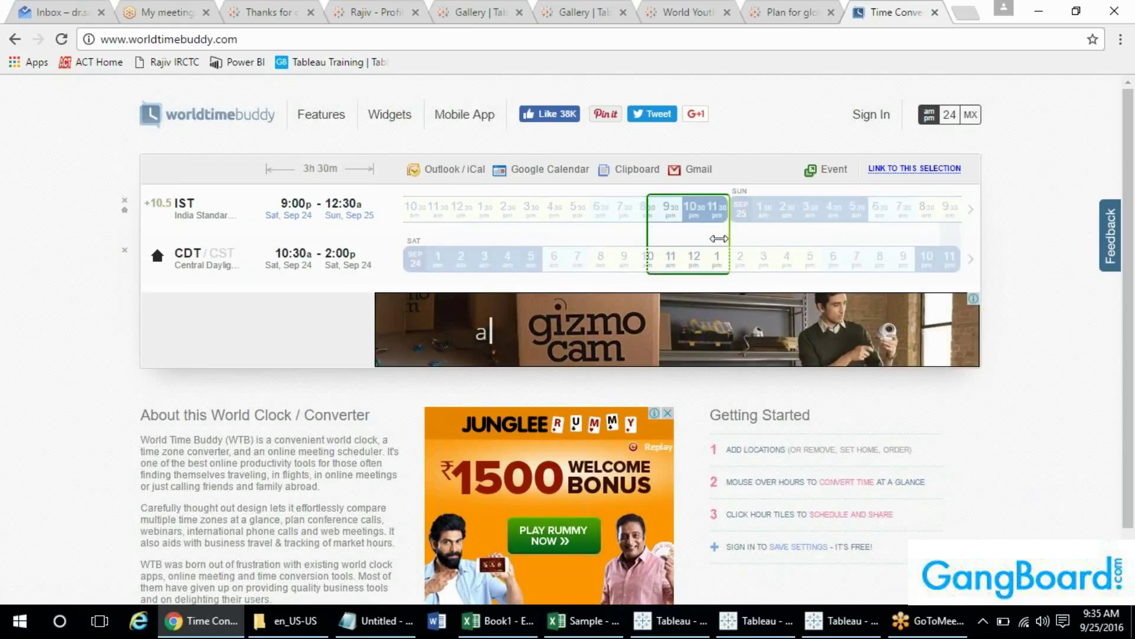
pyautogui.click(671, 235)
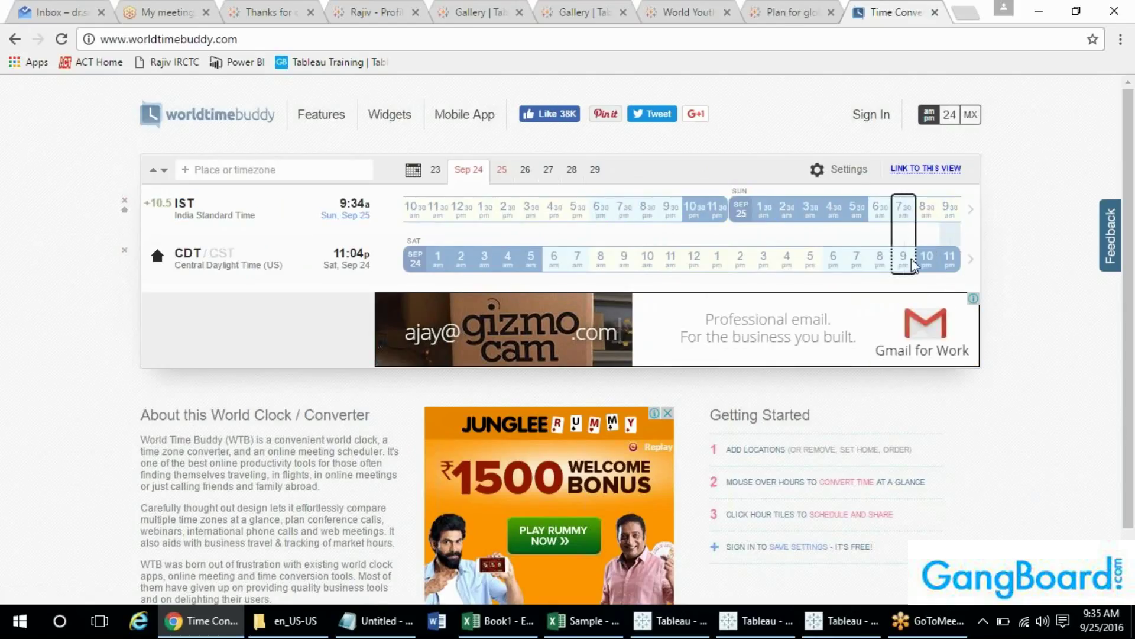
# - Move IST below CDT and mark 9:00–11:00 pm CDT, equal to 7:30–9:30 am IST
pyautogui.moveTo(246, 213); pyautogui.dragTo(250, 264)
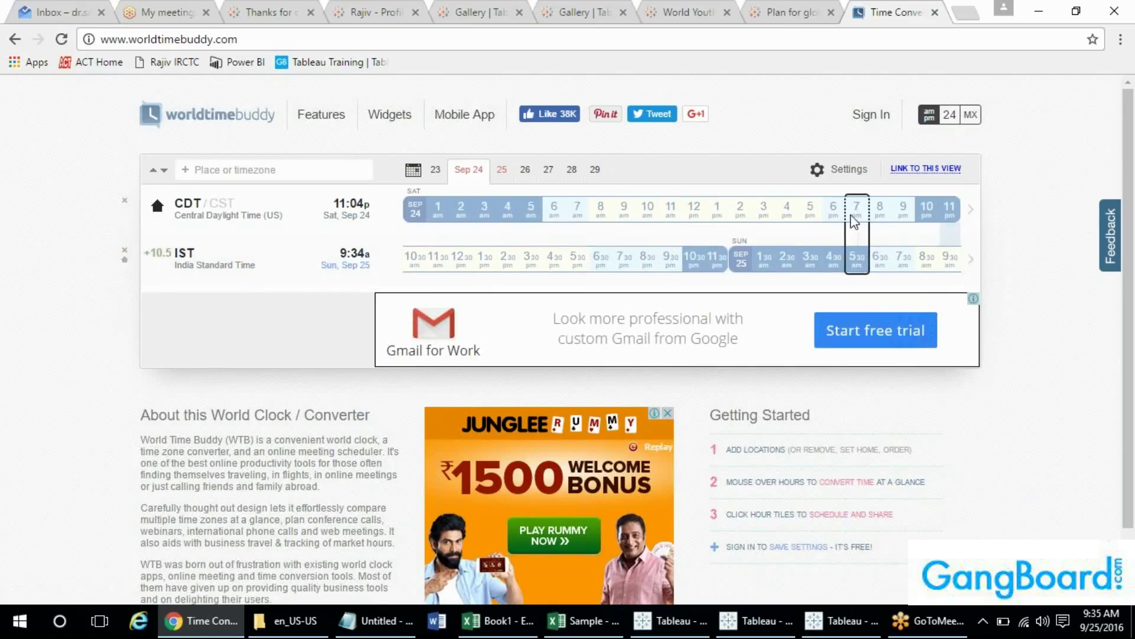
pyautogui.click(903, 218)
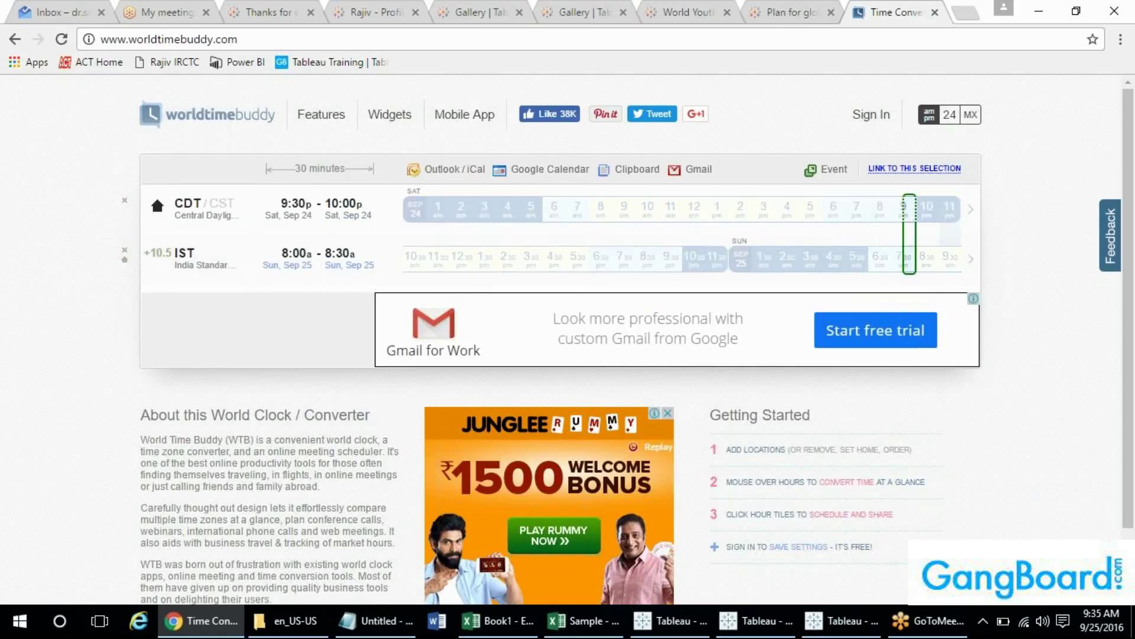
pyautogui.moveTo(915, 232); pyautogui.dragTo(953, 236)
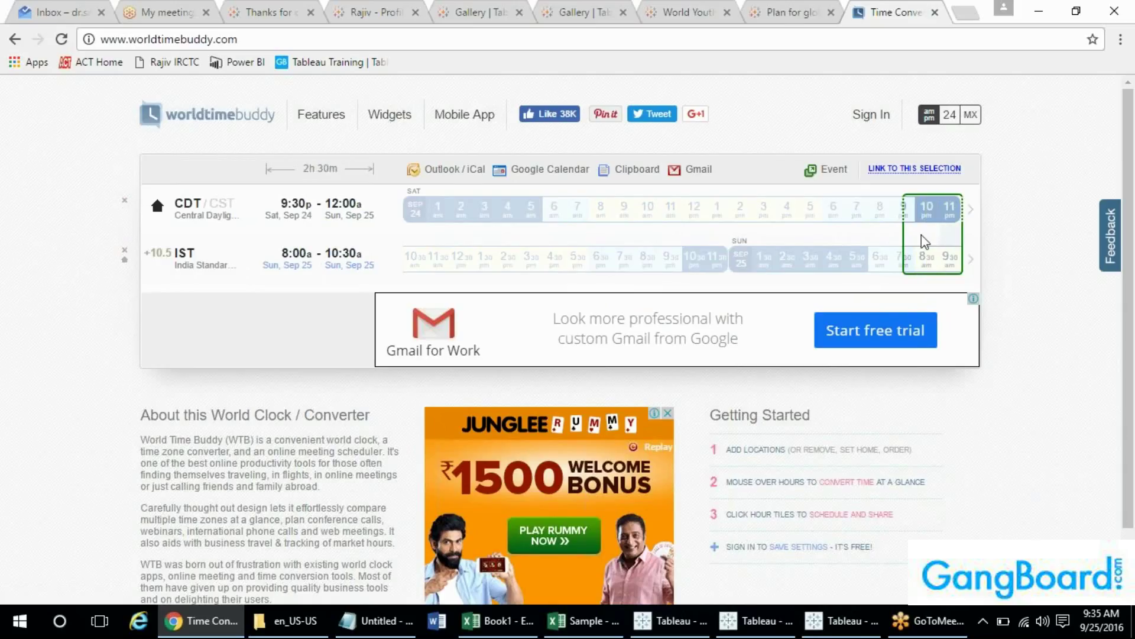
pyautogui.click(904, 238)
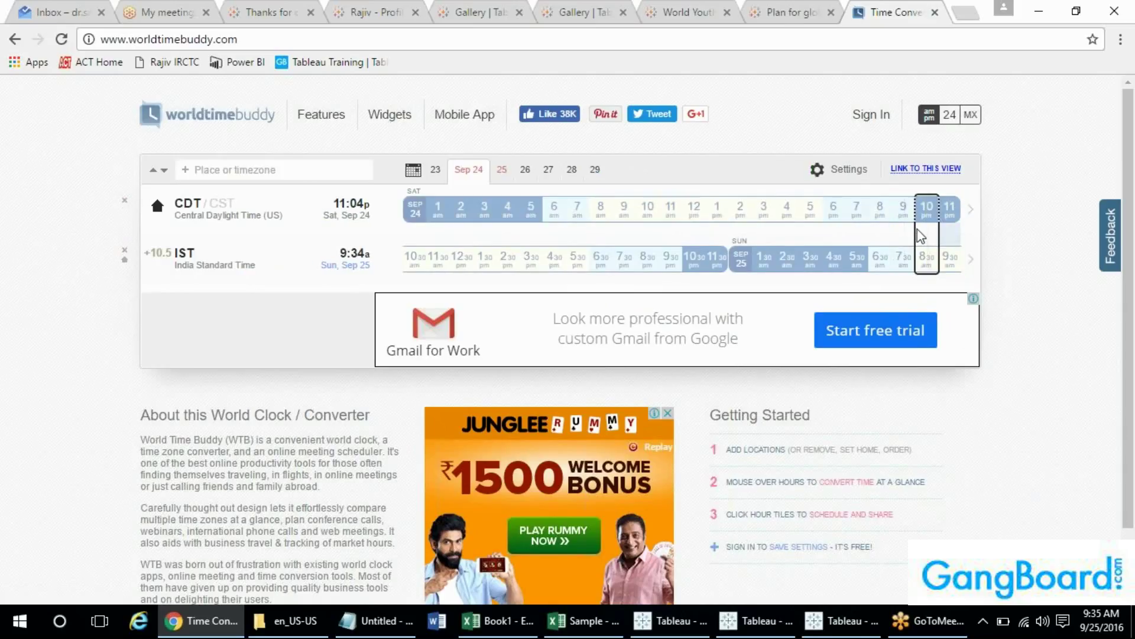
pyautogui.click(905, 232)
pyautogui.moveTo(905, 230); pyautogui.dragTo(950, 241)
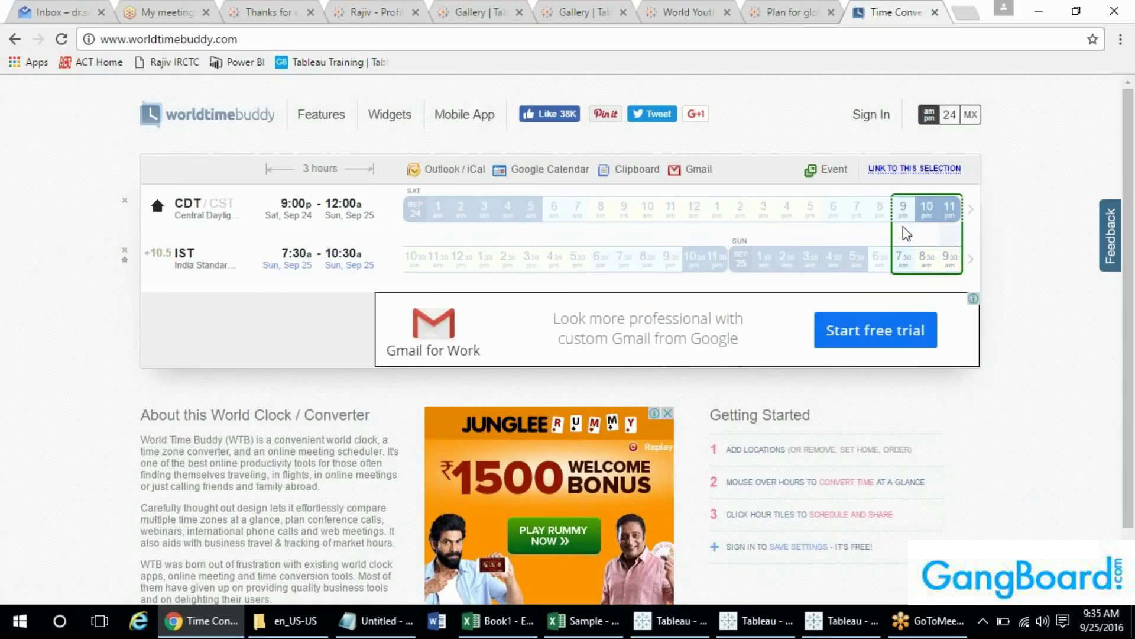
pyautogui.moveTo(959, 232); pyautogui.dragTo(936, 230)
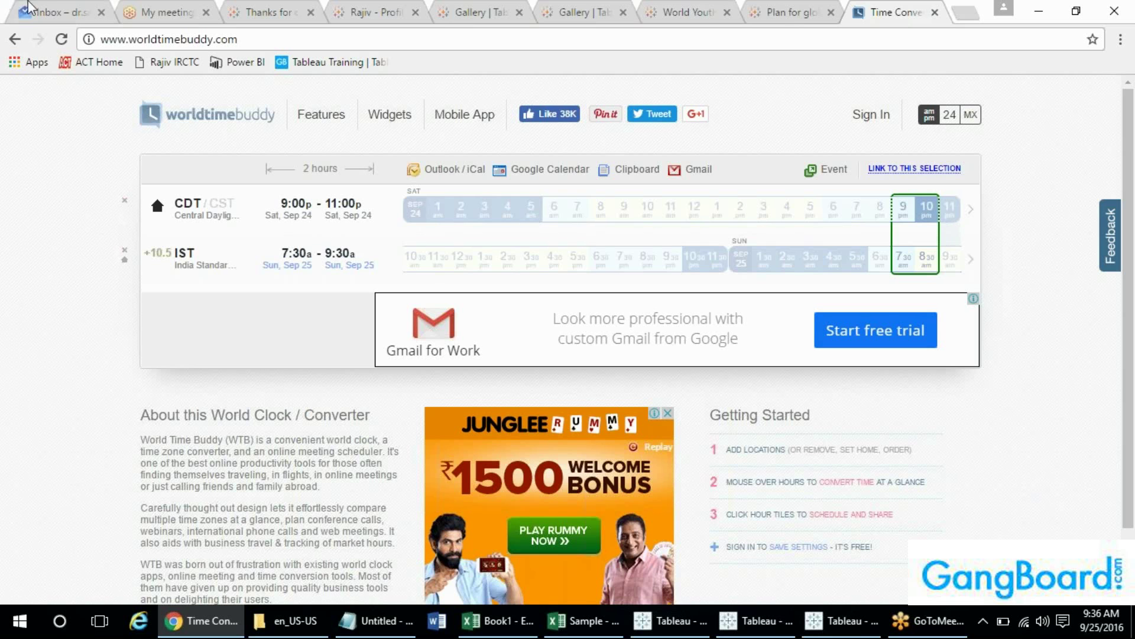
# - Mark the 8 am–6 pm CDT working day, matching 6:30 pm–4:30 am IST
pyautogui.click(56, 11)
pyautogui.click(849, 7)
pyautogui.click(605, 237)
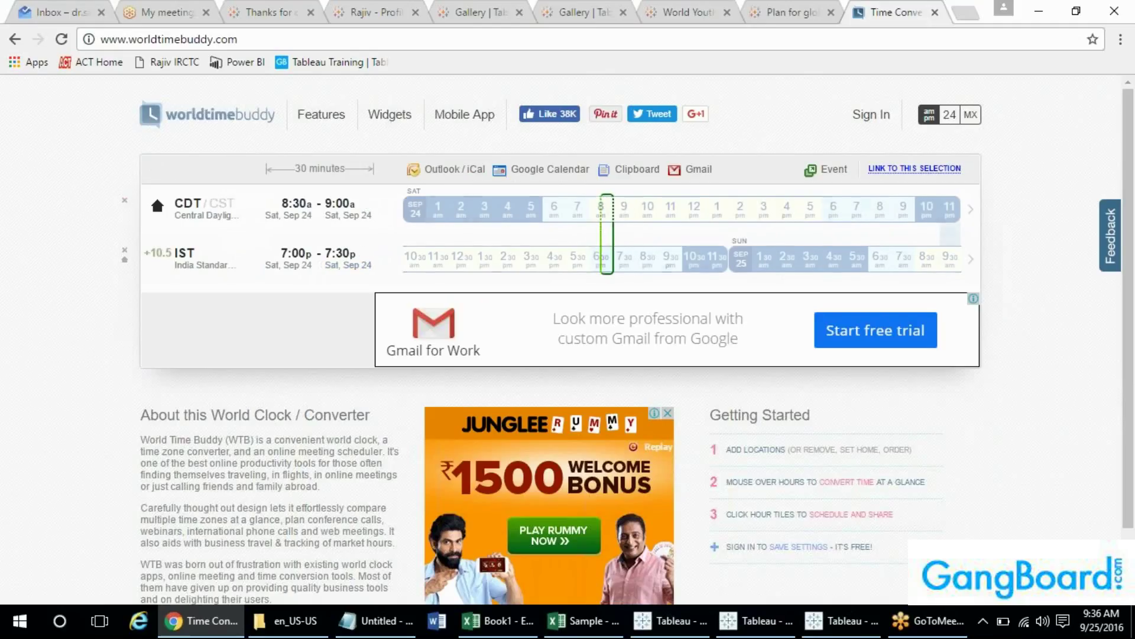
pyautogui.moveTo(601, 227); pyautogui.dragTo(823, 230)
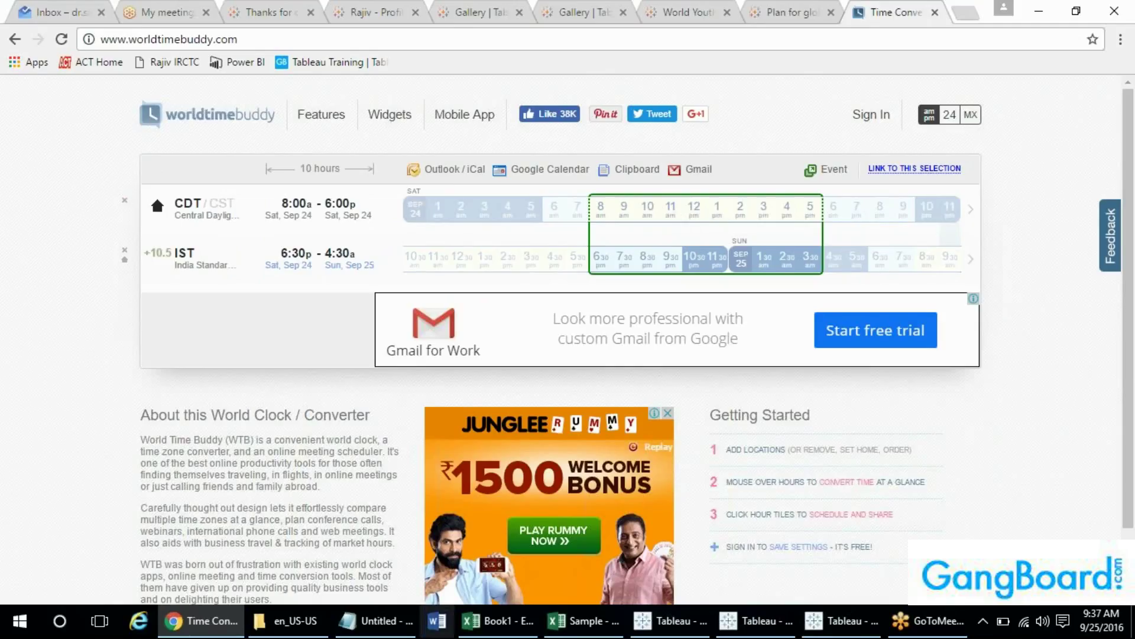
pyautogui.click(373, 619)
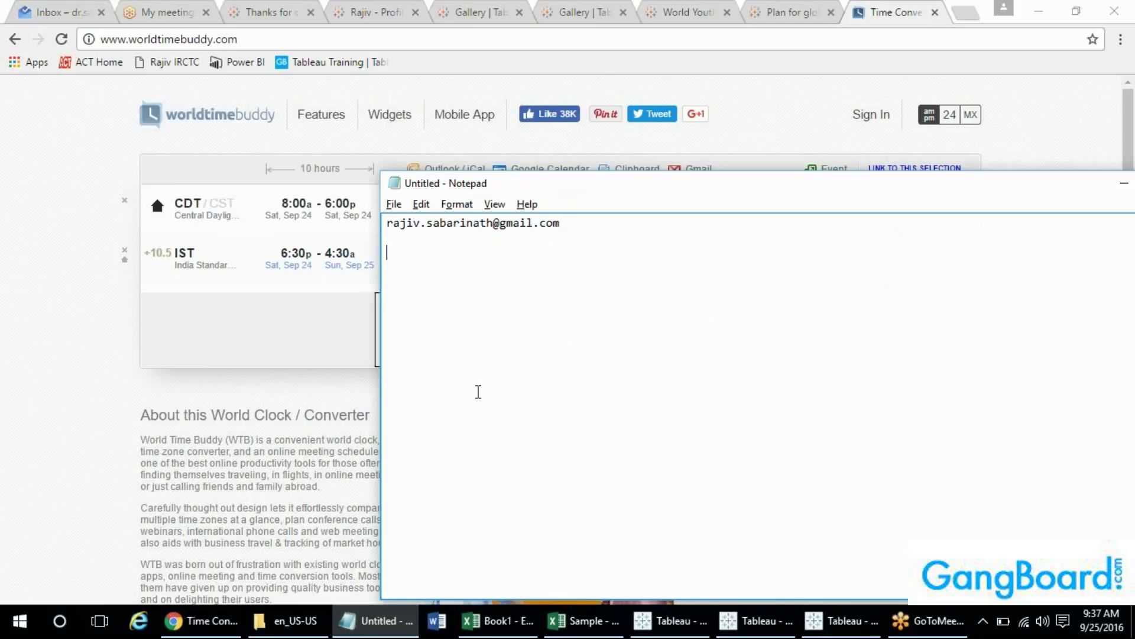
# - Add the line 'CST - weekdays 11am - 1 pm' to the Notepad notes
pyautogui.moveTo(678, 194); pyautogui.dragTo(661, 335)
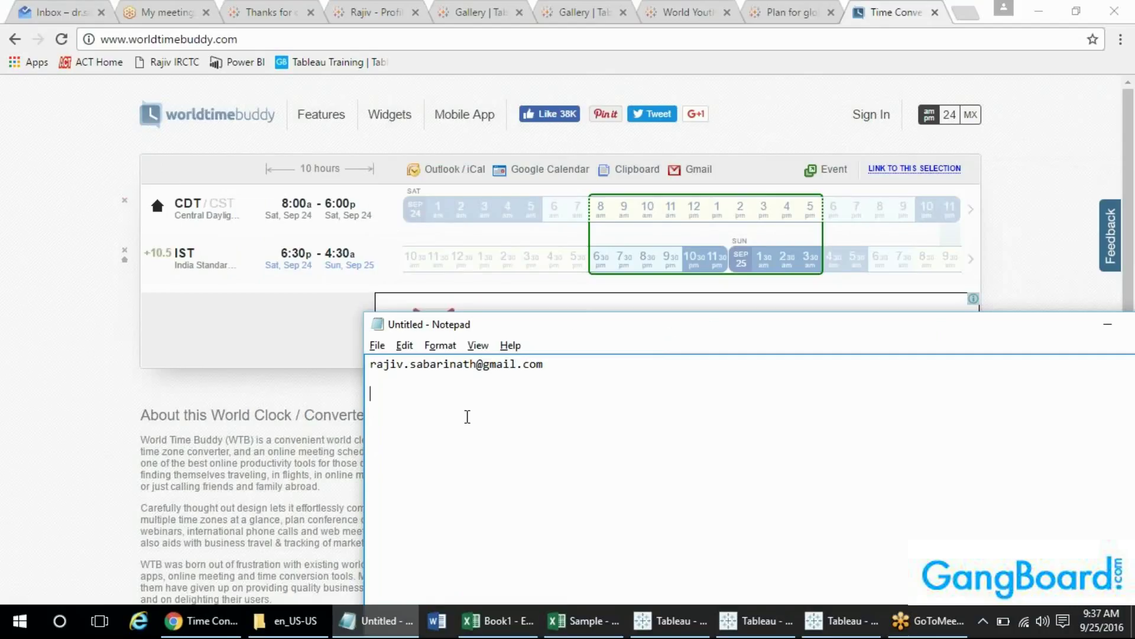
pyautogui.write('CST')
pyautogui.press('BackSpace')
pyautogui.write('T - weekdays 11am - 1 ')
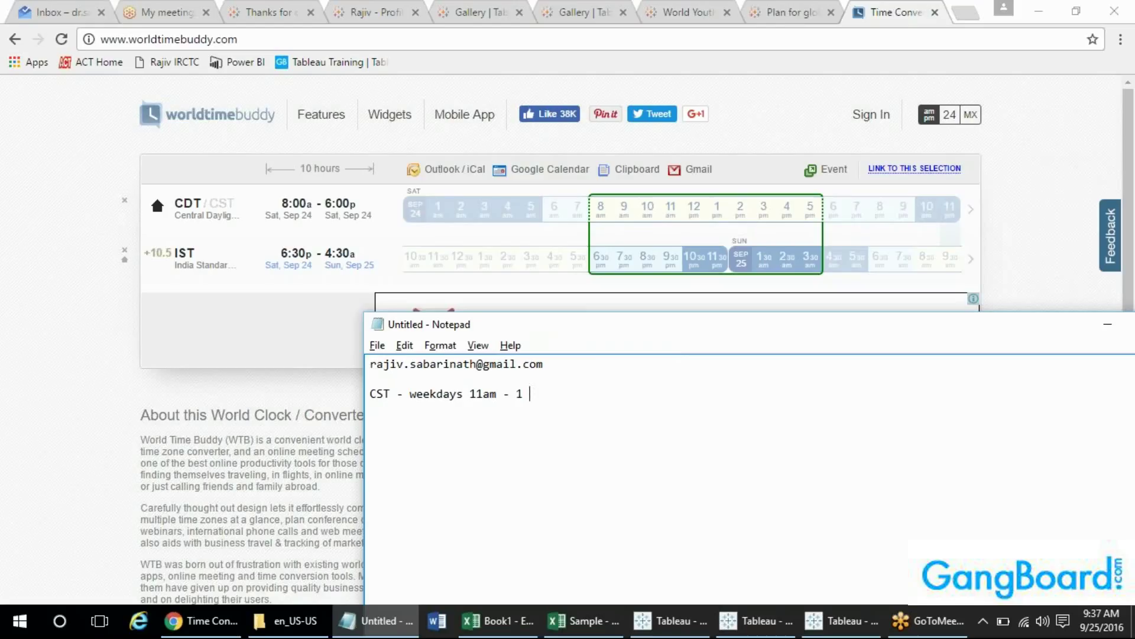
pyautogui.write(' pm')
pyautogui.press('Left')
pyautogui.press('BackSpace')
pyautogui.press('End')
# - Mark 9 pm–midnight CDT in World Time Buddy and note '10 - 11 PM' in Notepad
pyautogui.click(920, 204)
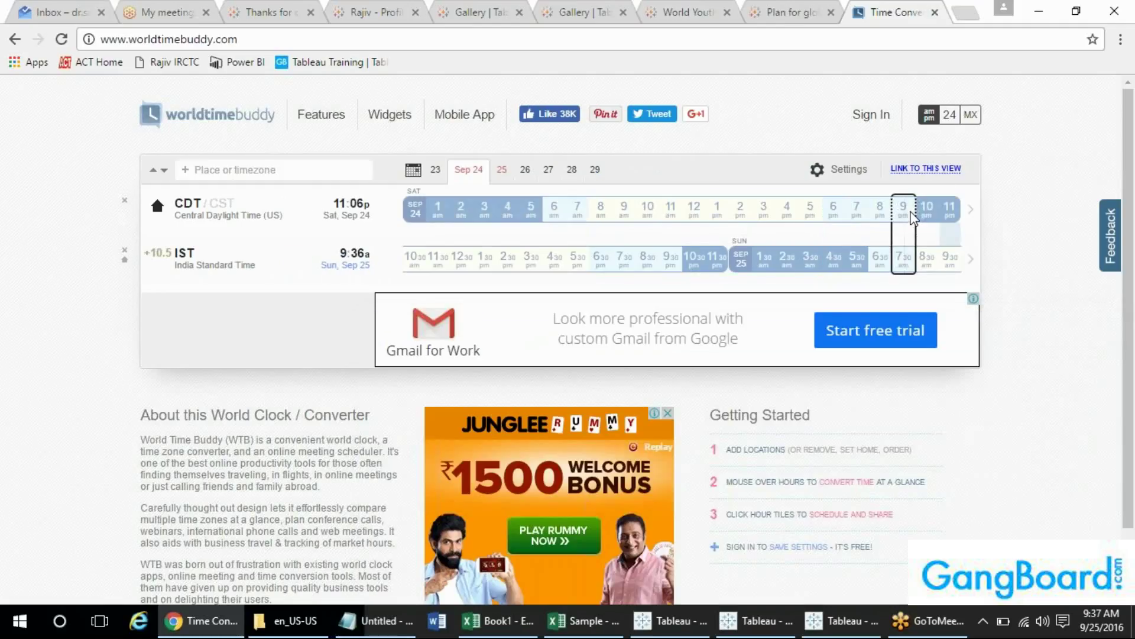
pyautogui.click(909, 229)
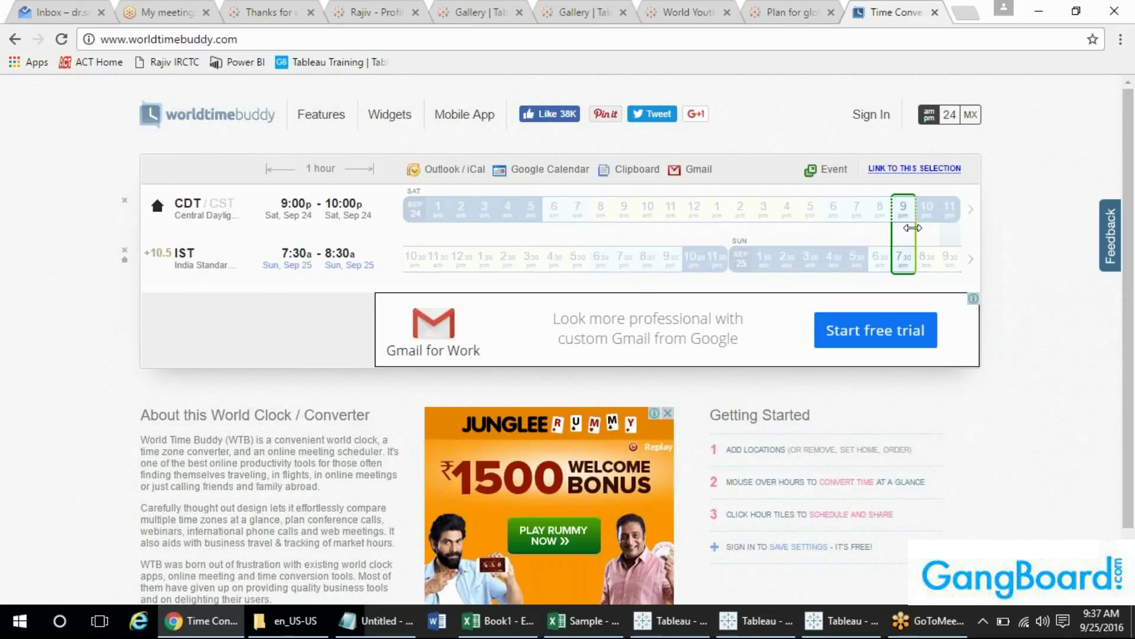
pyautogui.moveTo(916, 232); pyautogui.dragTo(952, 232)
pyautogui.hotkey('alt', 'Tab')
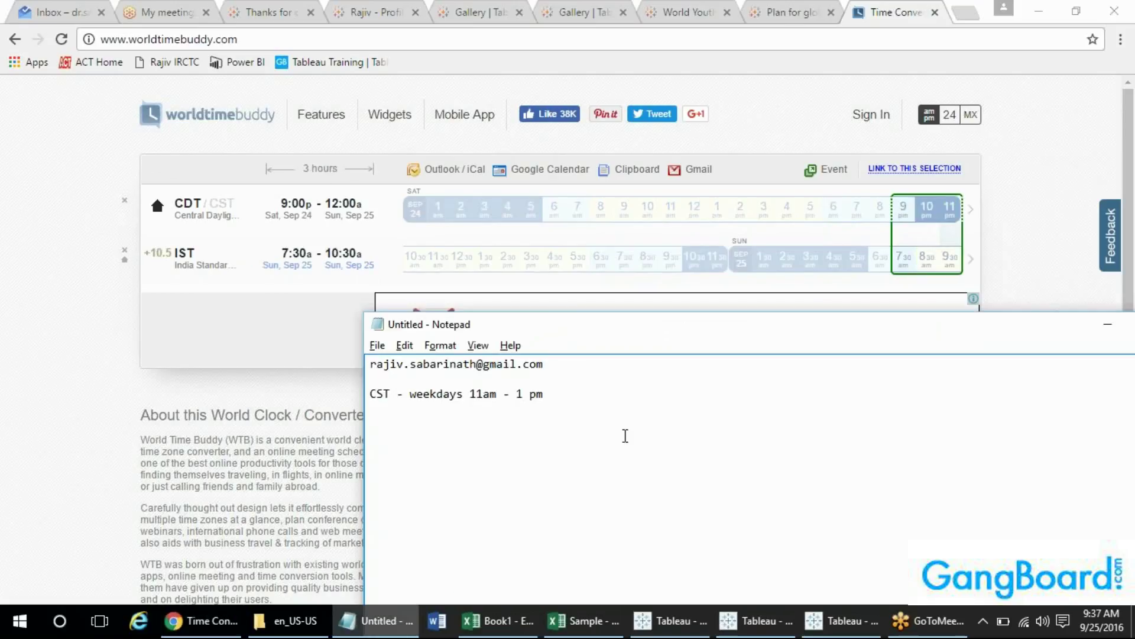
pyautogui.write('10 - 11 PM')
# - Review the two schedule time lines in Notepad, highlighting the 11am - 1 pm weekday range
pyautogui.moveTo(447, 414); pyautogui.dragTo(371, 381)
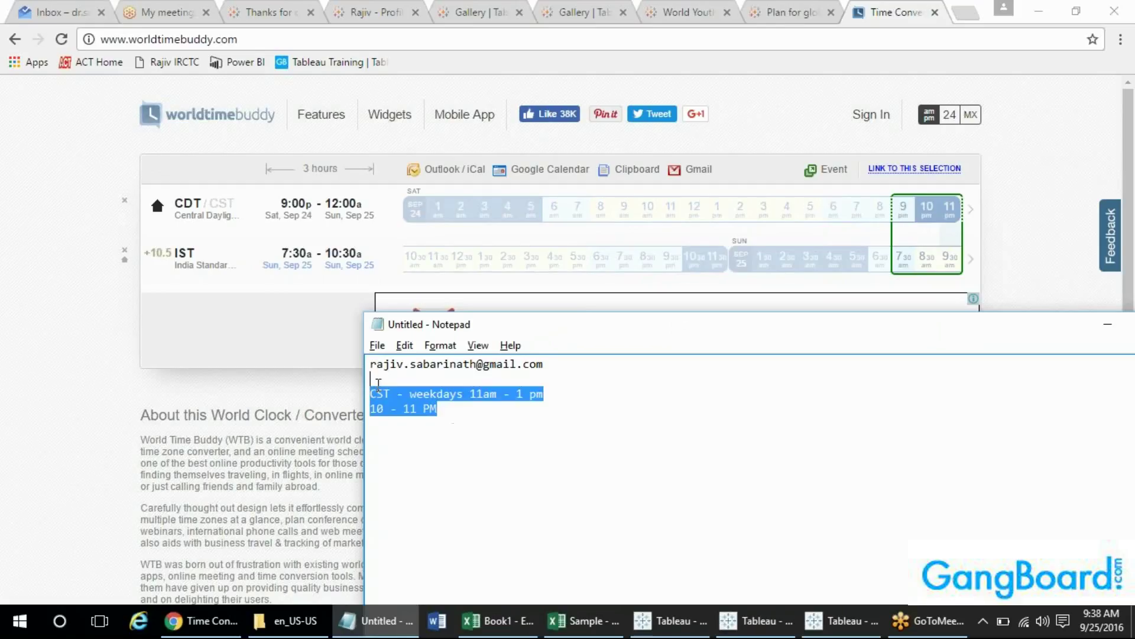
pyautogui.click(467, 418)
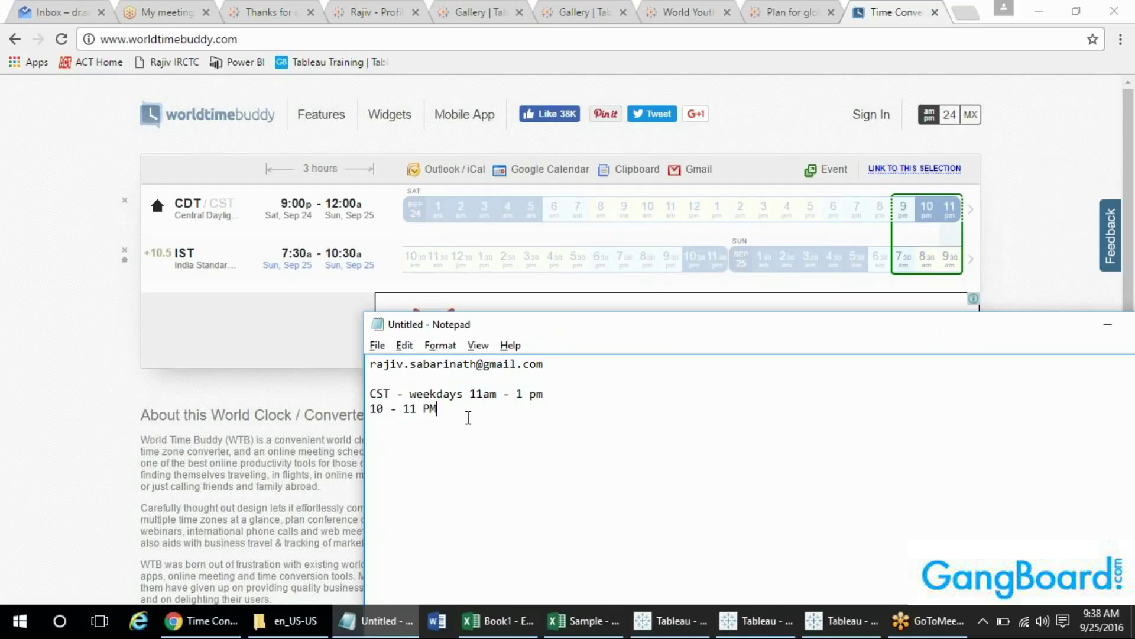
pyautogui.moveTo(465, 416); pyautogui.dragTo(374, 384)
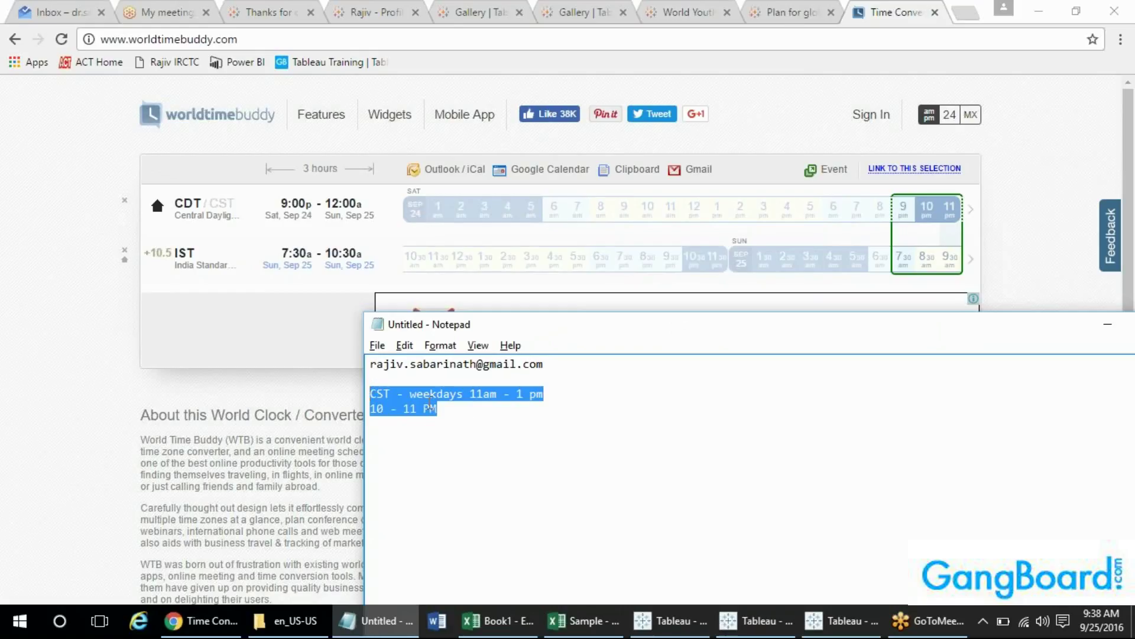
pyautogui.moveTo(446, 417); pyautogui.dragTo(372, 381)
pyautogui.click(456, 414)
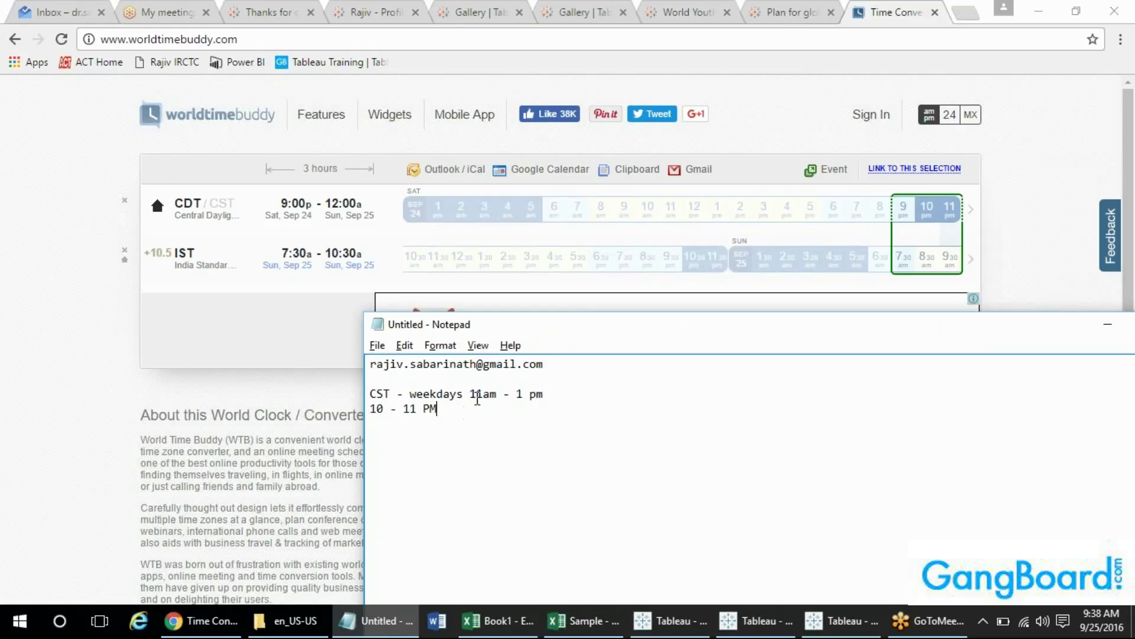
pyautogui.moveTo(470, 395); pyautogui.dragTo(550, 395)
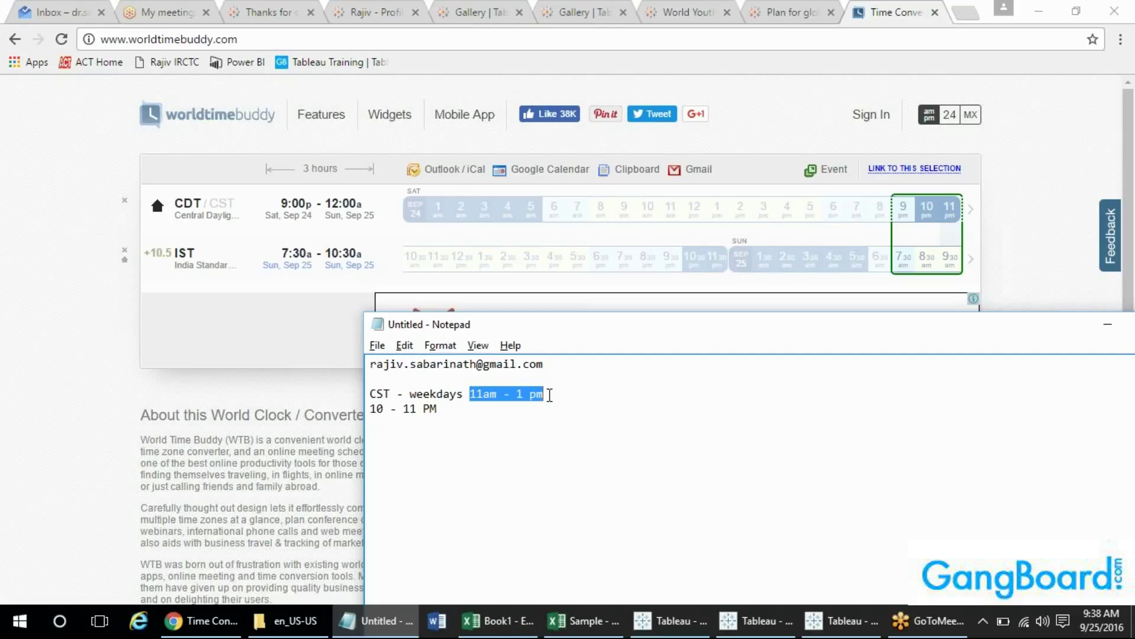
# - Below the 10 - 11 PM line, add a message addressing the participant by name: 'I cannot hear you'
pyautogui.click(514, 418)
pyautogui.press('Return')
pyautogui.press('Return')
pyautogui.press('Return')
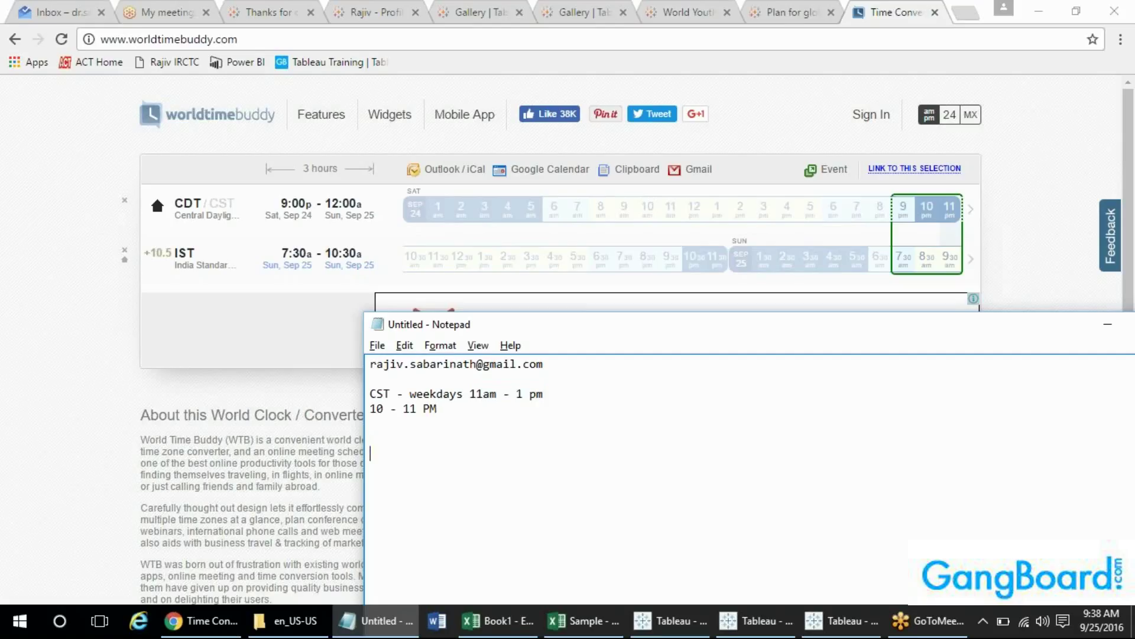
pyautogui.write('Steve')
pyautogui.press('BackSpace')
pyautogui.write(', I cannot hear you')
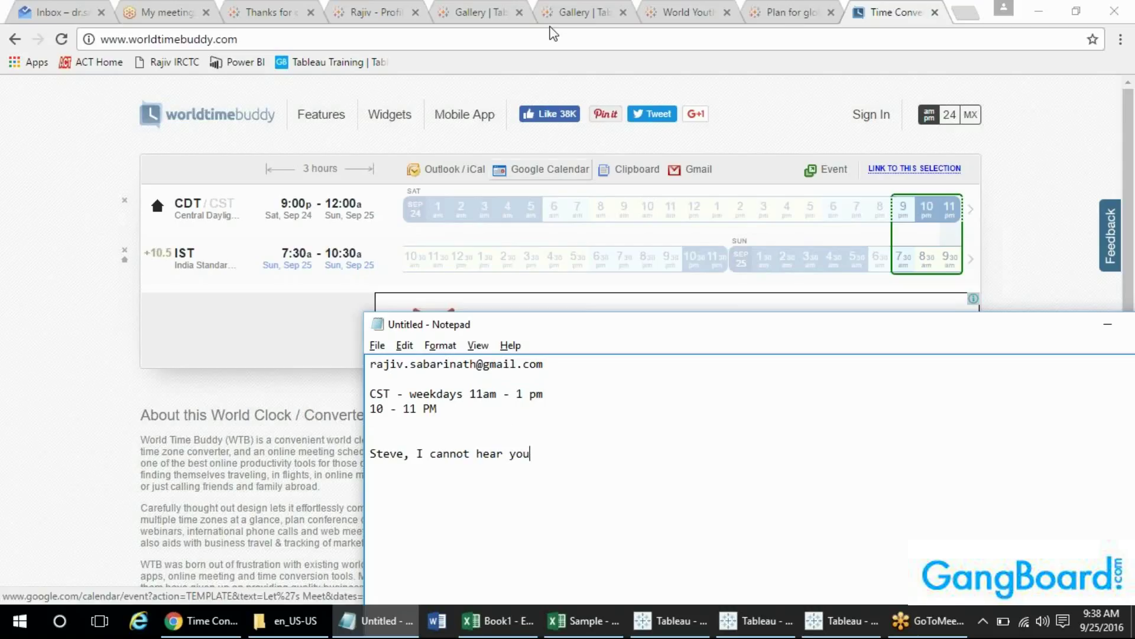
pyautogui.click(689, 101)
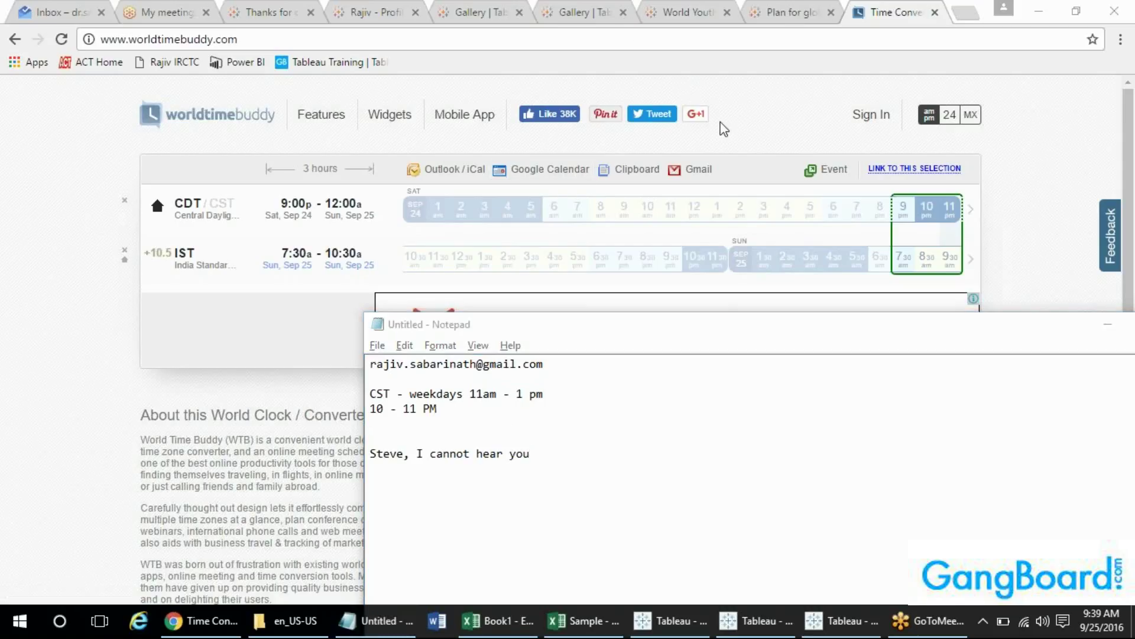